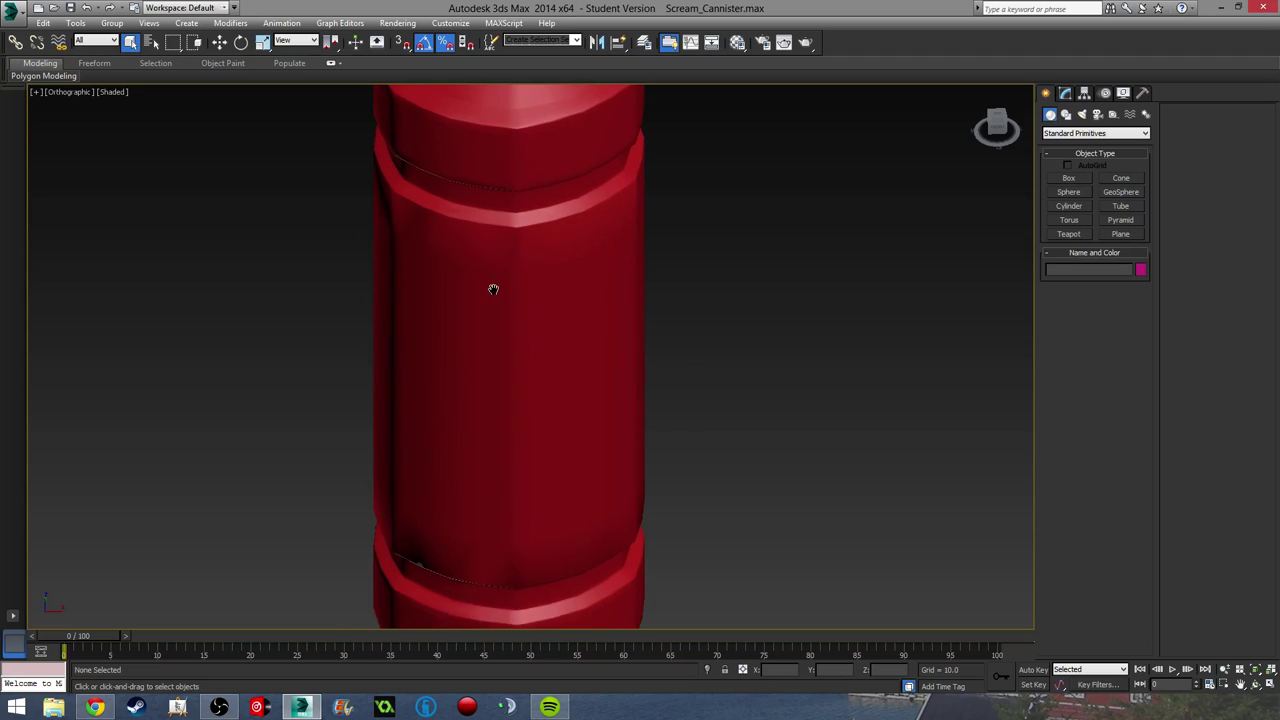
Step: Examine the canister's body, its grooves, and the capped nozzle on top
scroll(495, 306, "down", 2)
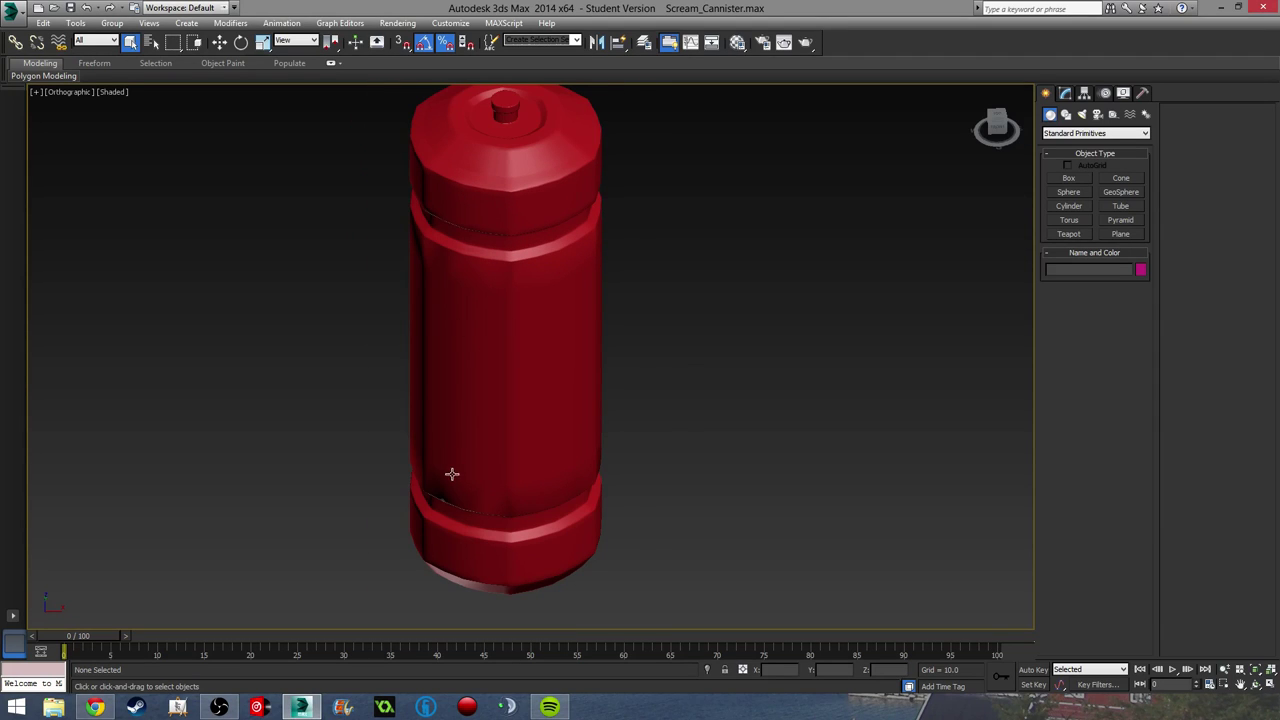
middle_click_drag(441, 509, 489, 410)
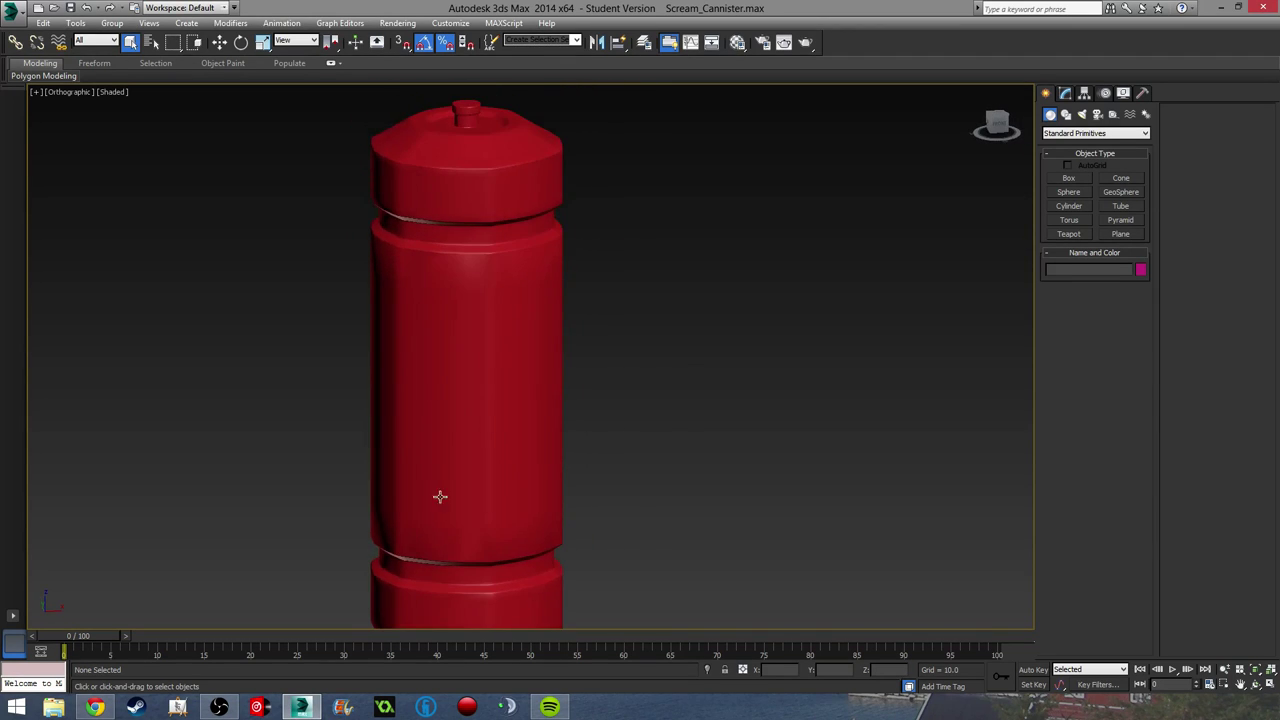
scroll(427, 535, "up", 3)
middle_click_drag(416, 552, 451, 421)
scroll(451, 421, "down", 2)
middle_click_drag(552, 337, 512, 417)
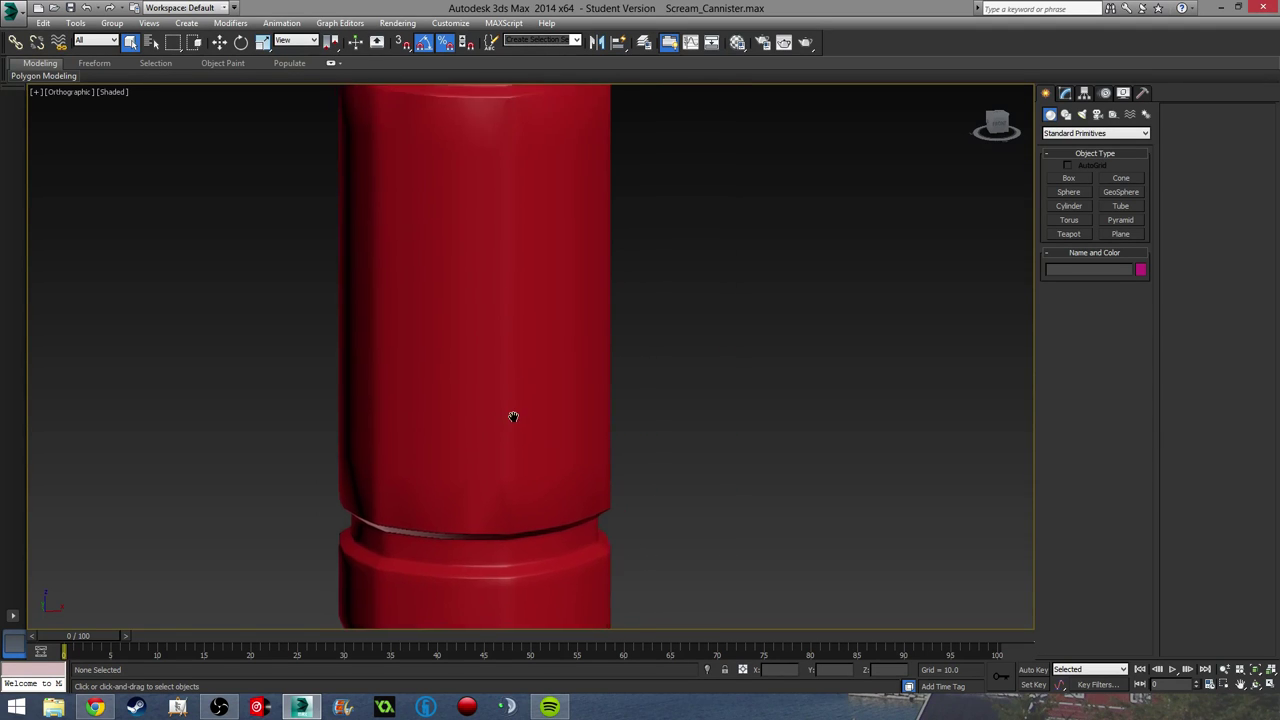
scroll(512, 417, "down", 6)
middle_click_drag(480, 240, 500, 443, "alt")
scroll(500, 443, "up", 5)
middle_click_drag(443, 329, 457, 383)
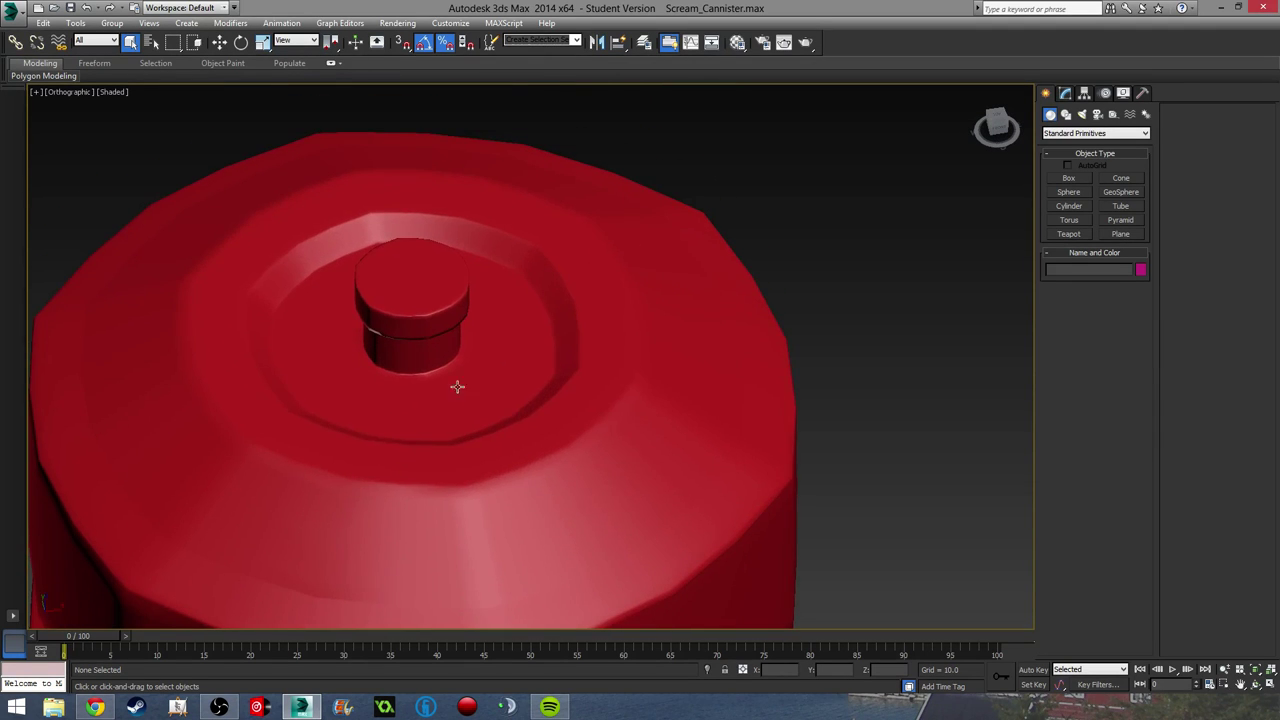
Step: Draw a circle spline in the top wireframe view, centred on the canister's nozzle
left_click(429, 337)
key("t")
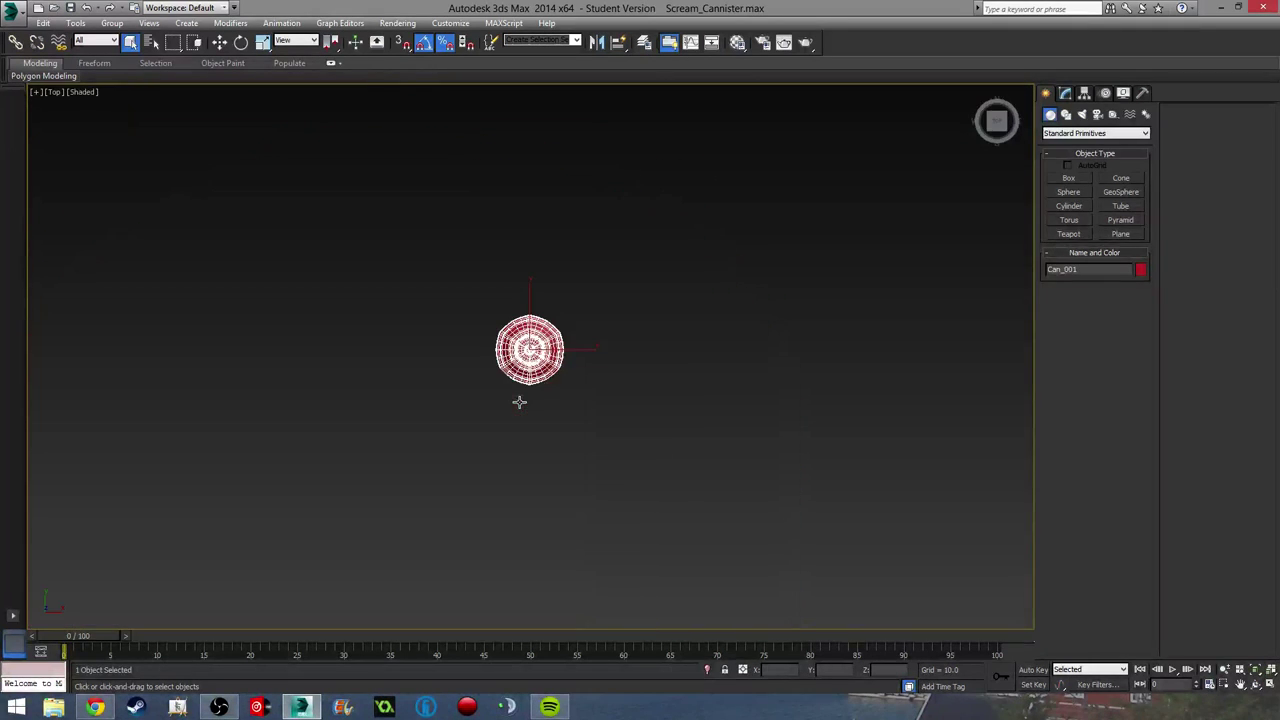
scroll(490, 378, "up", 8)
middle_click_drag(726, 394, 331, 343)
scroll(374, 371, "up", 4)
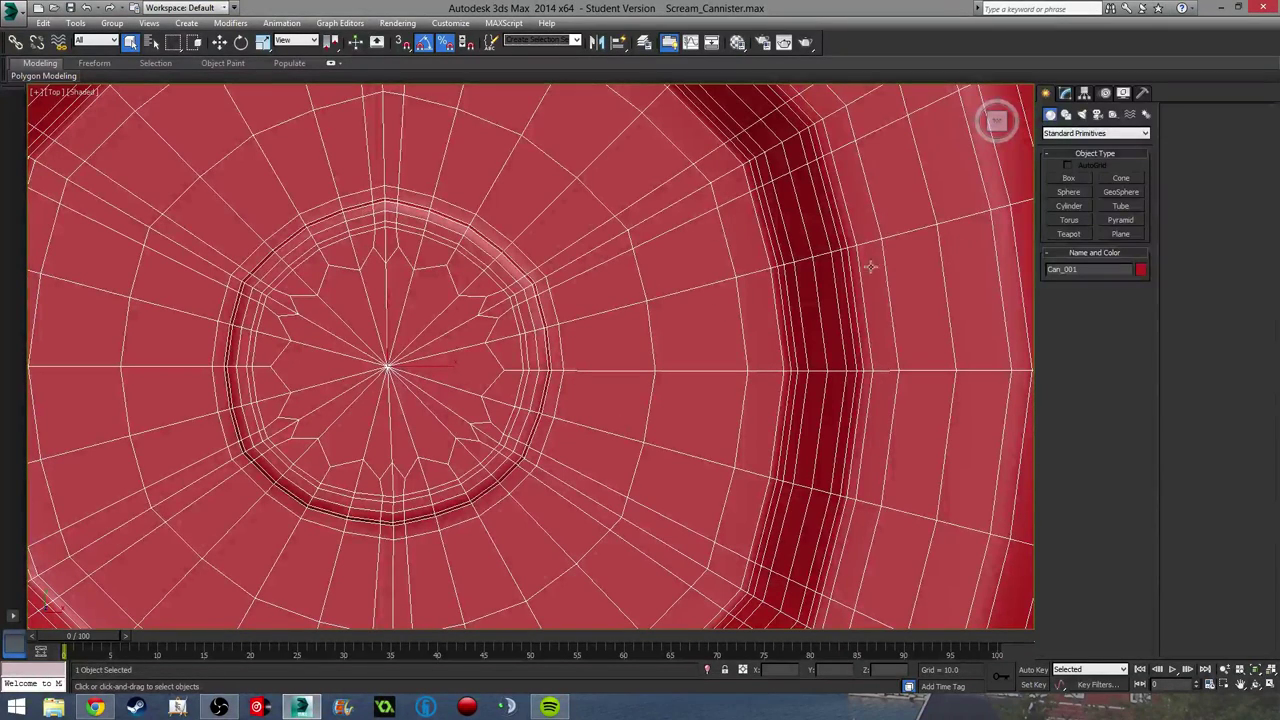
left_click(1066, 114)
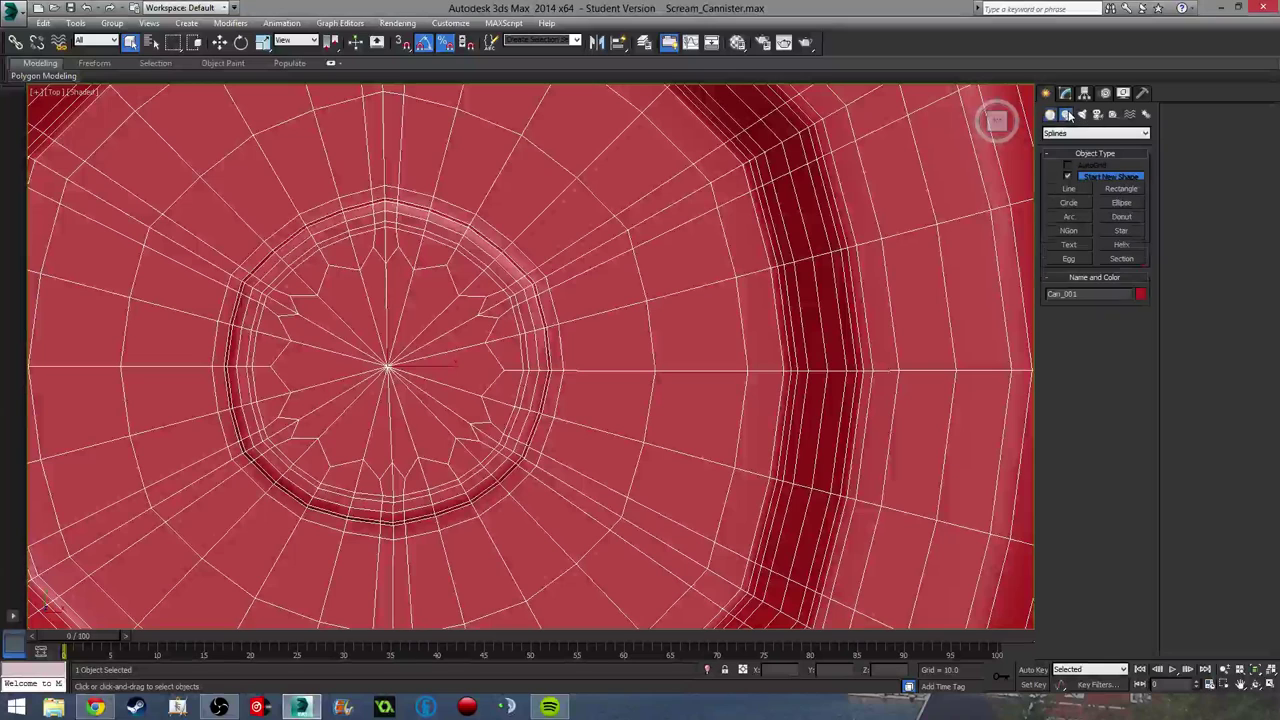
left_click(1076, 204)
middle_click_drag(535, 343, 594, 331)
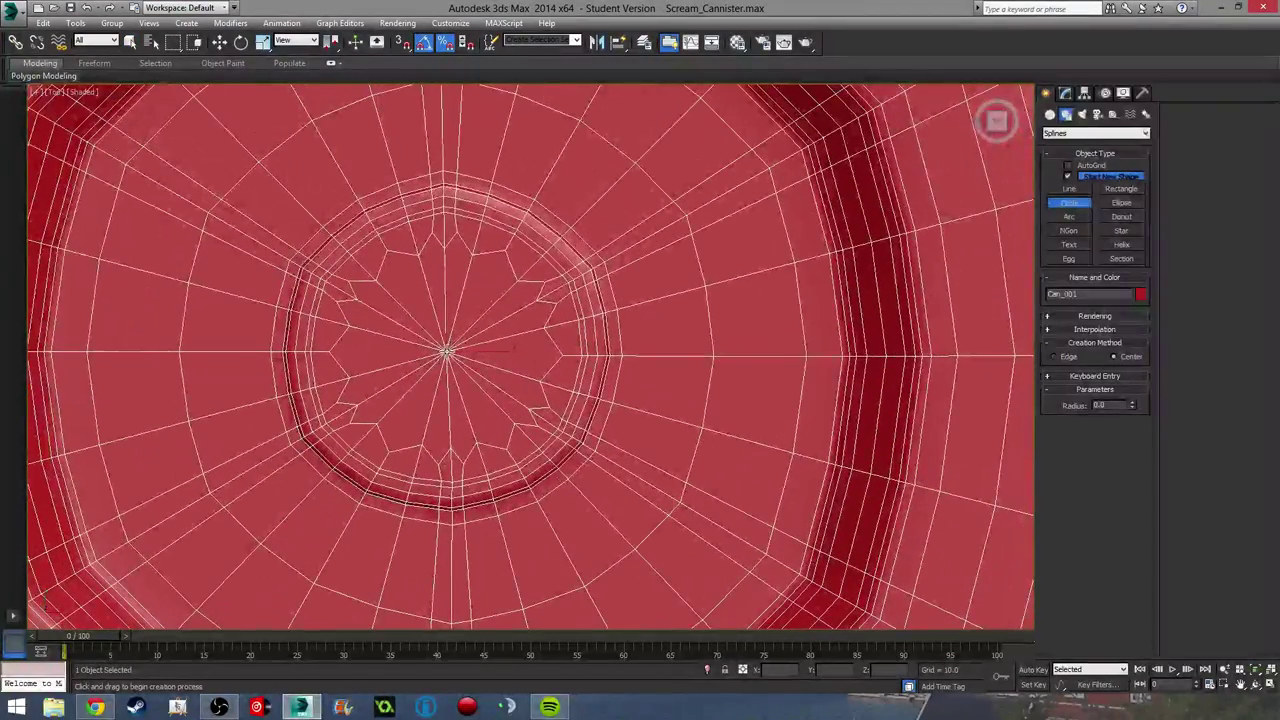
key("F3")
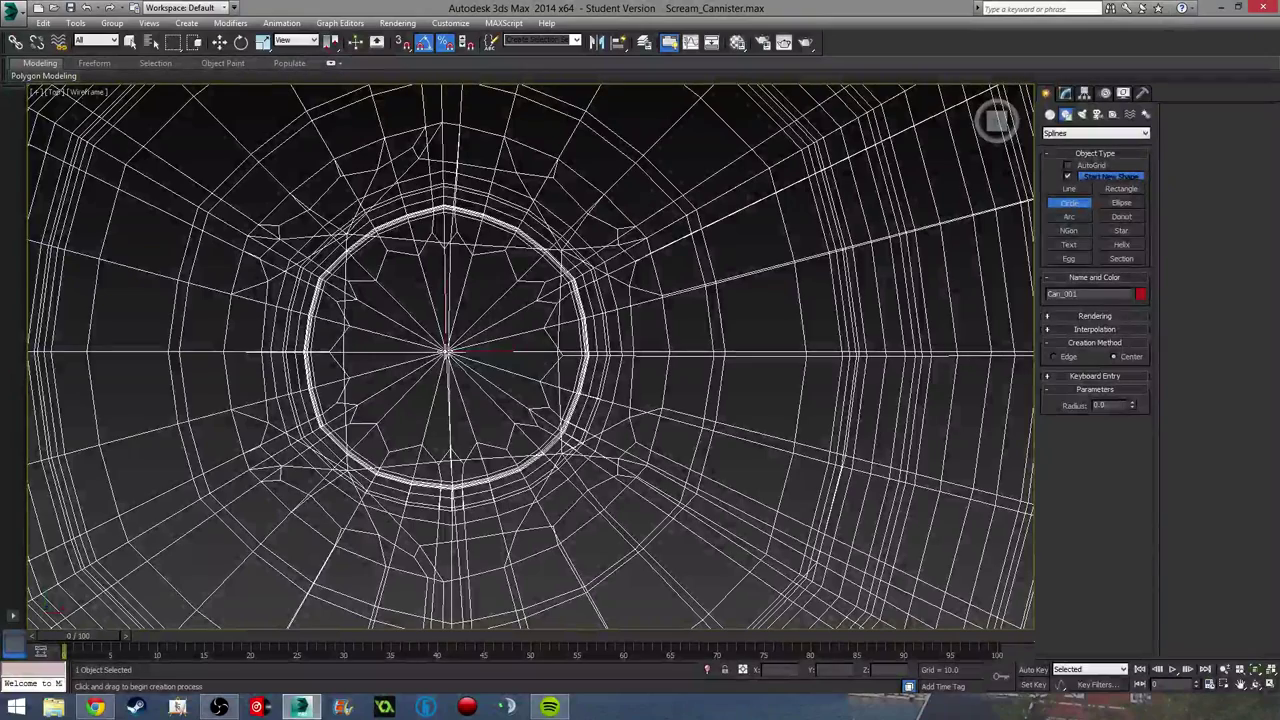
left_click_drag(446, 352, 510, 448)
Step: Raise the circle along Z to the narrow neck below the nozzle cap, at a height of about 38.09
middle_click_drag(574, 500, 622, 507, "alt")
key("w")
left_click_drag(532, 376, 534, 109)
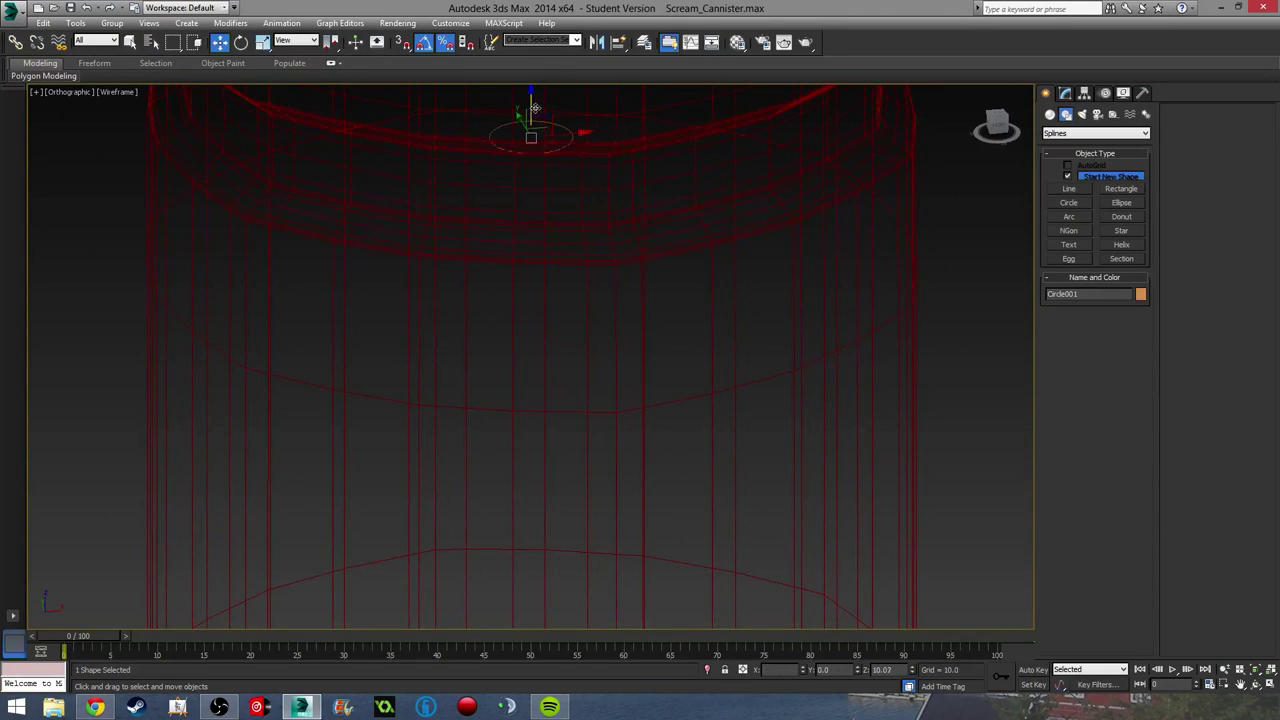
middle_click_drag(648, 237, 637, 517)
left_click_drag(520, 380, 520, 94)
middle_click_drag(520, 94, 521, 330, "alt")
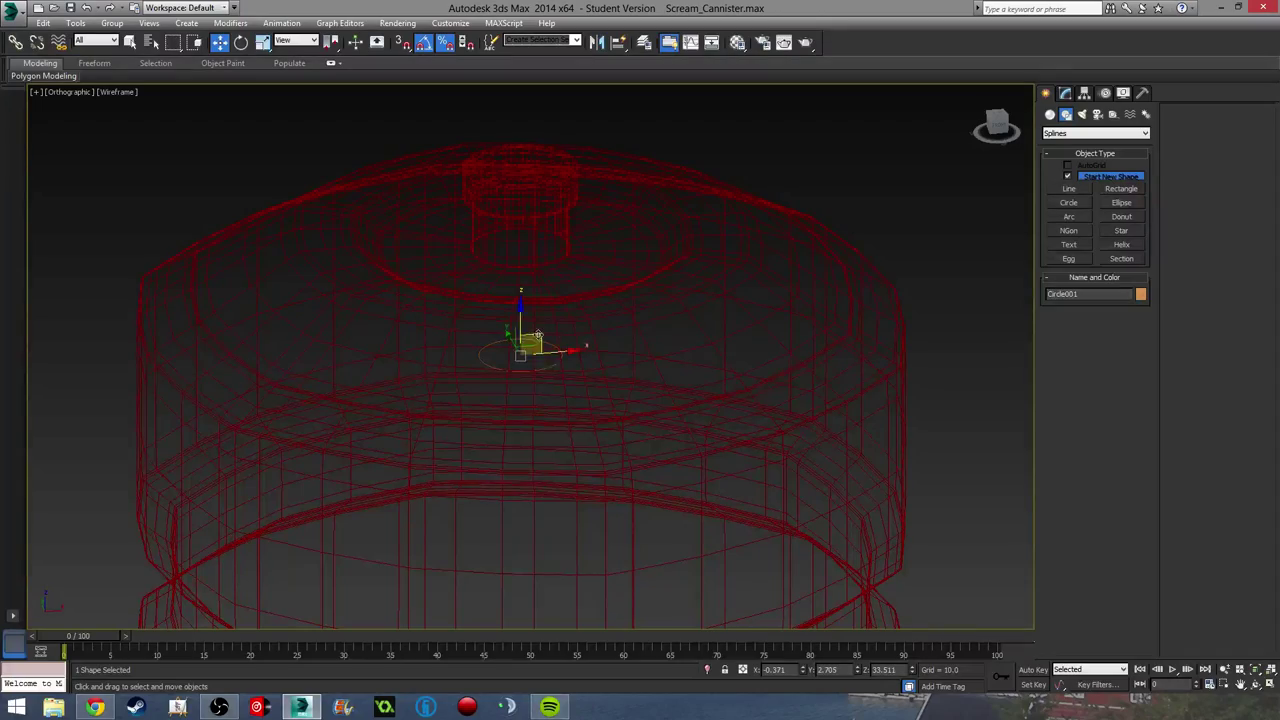
left_click_drag(521, 335, 527, 213)
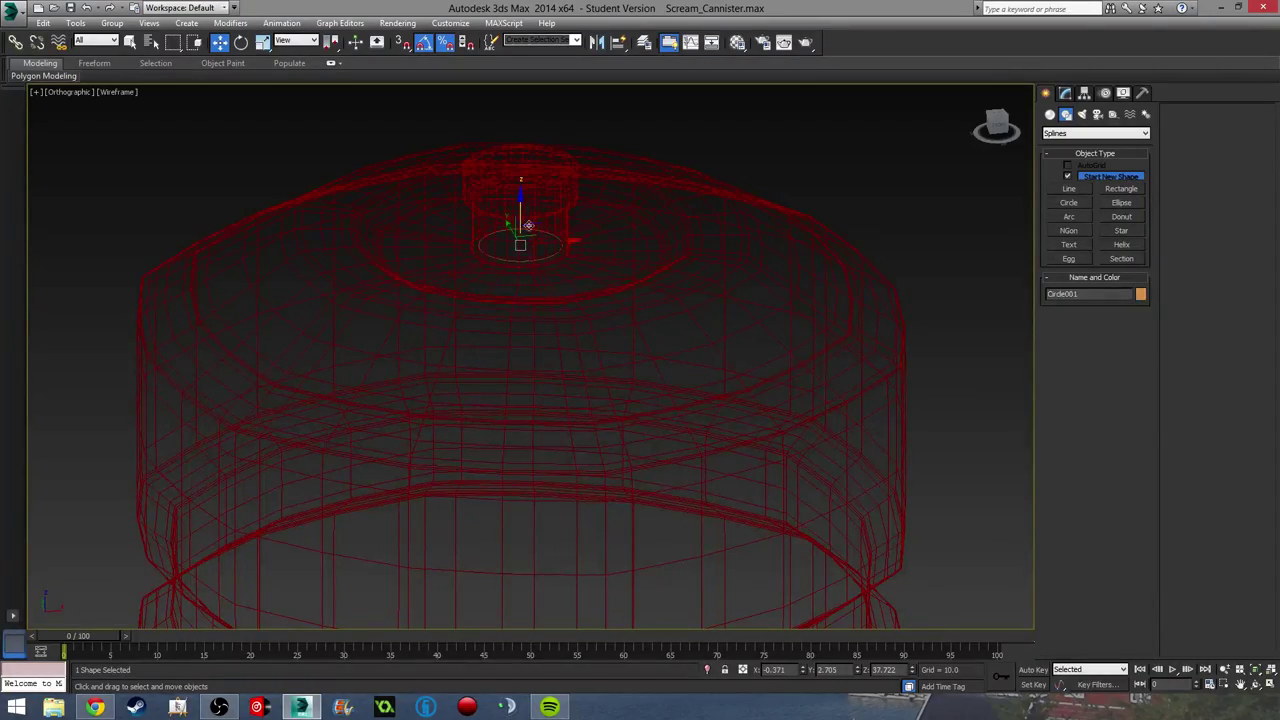
mouse_move(520, 223)
middle_mouse_down("alt")
mouse_move(589, 331)
mouse_move(517, 346)
mouse_move(526, 353)
mouse_move(523, 241)
middle_mouse_up("alt")
left_click(523, 251)
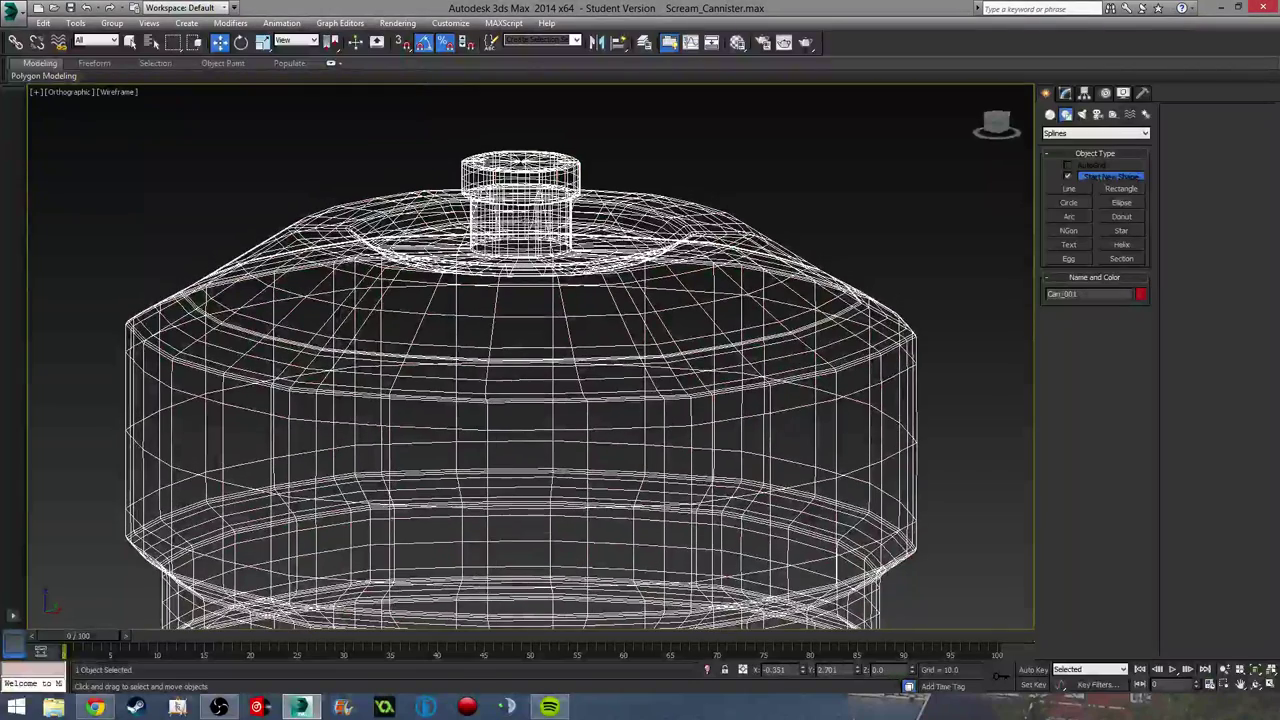
left_click(520, 212)
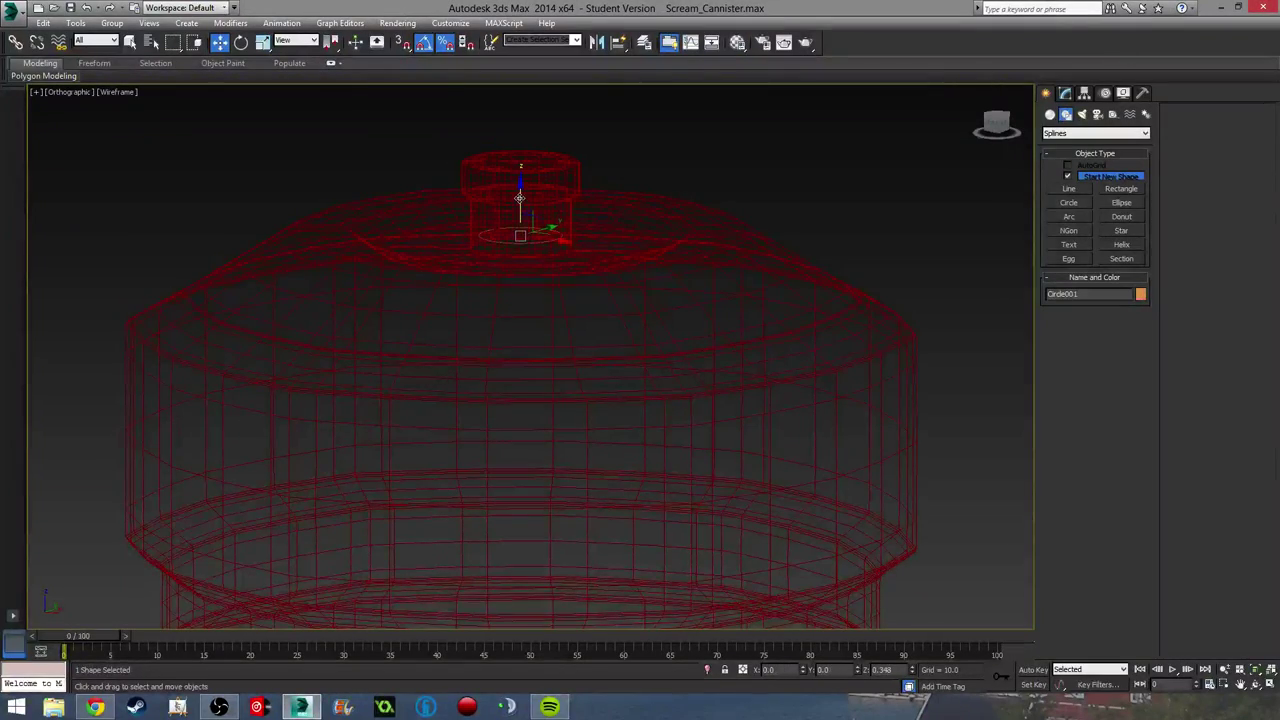
Step: Set the circle's radius to 1.884 so it surrounds the nozzle neck
scroll(540, 240, "up", 5)
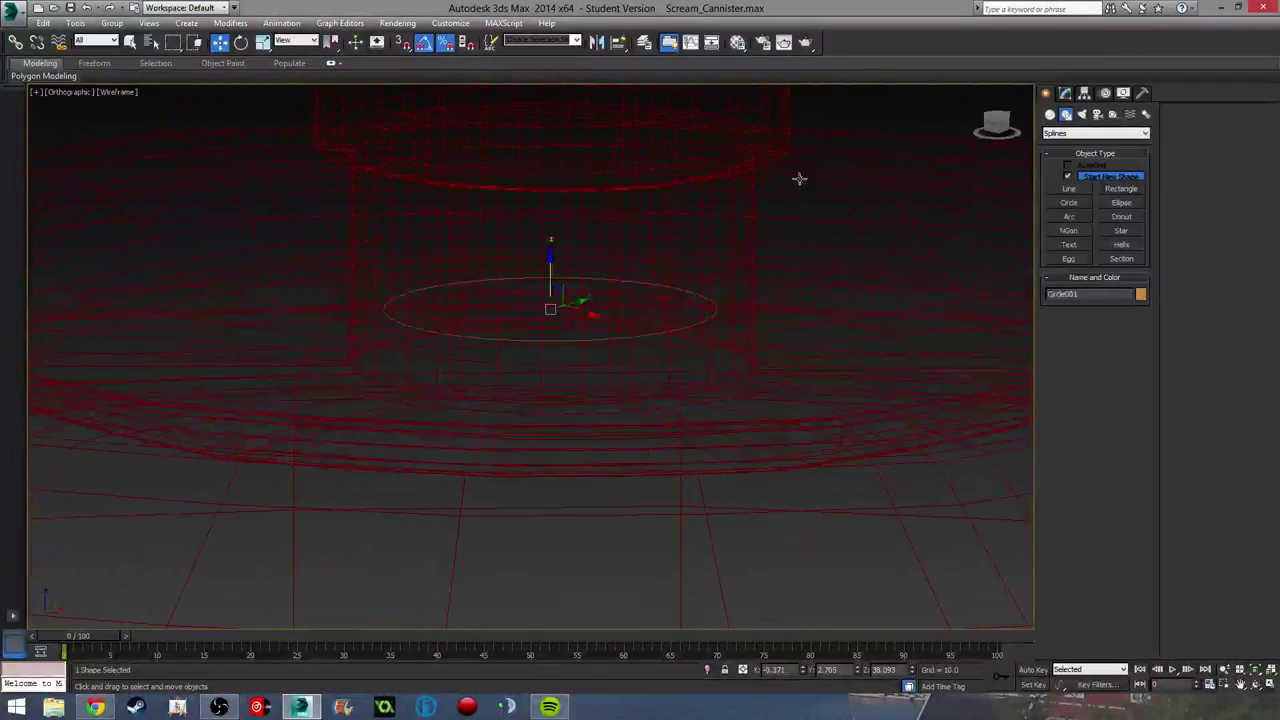
left_click(1065, 92)
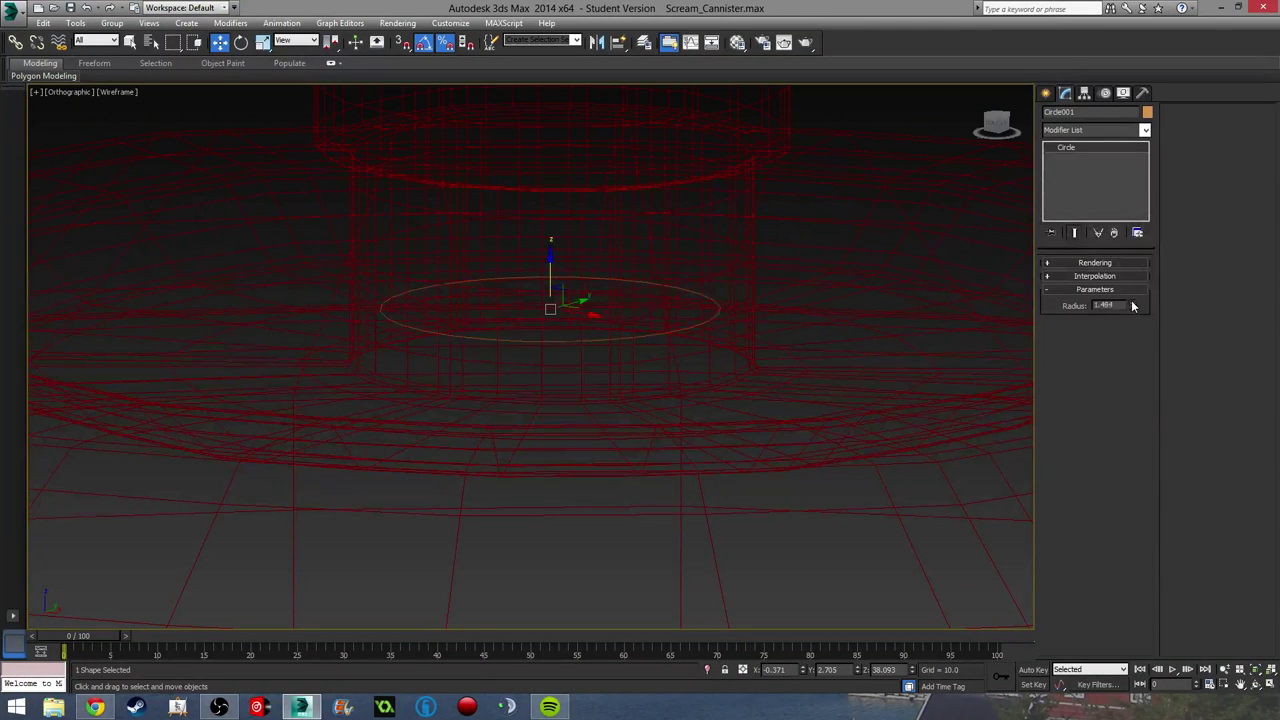
left_click_drag(1133, 305, 1133, 305)
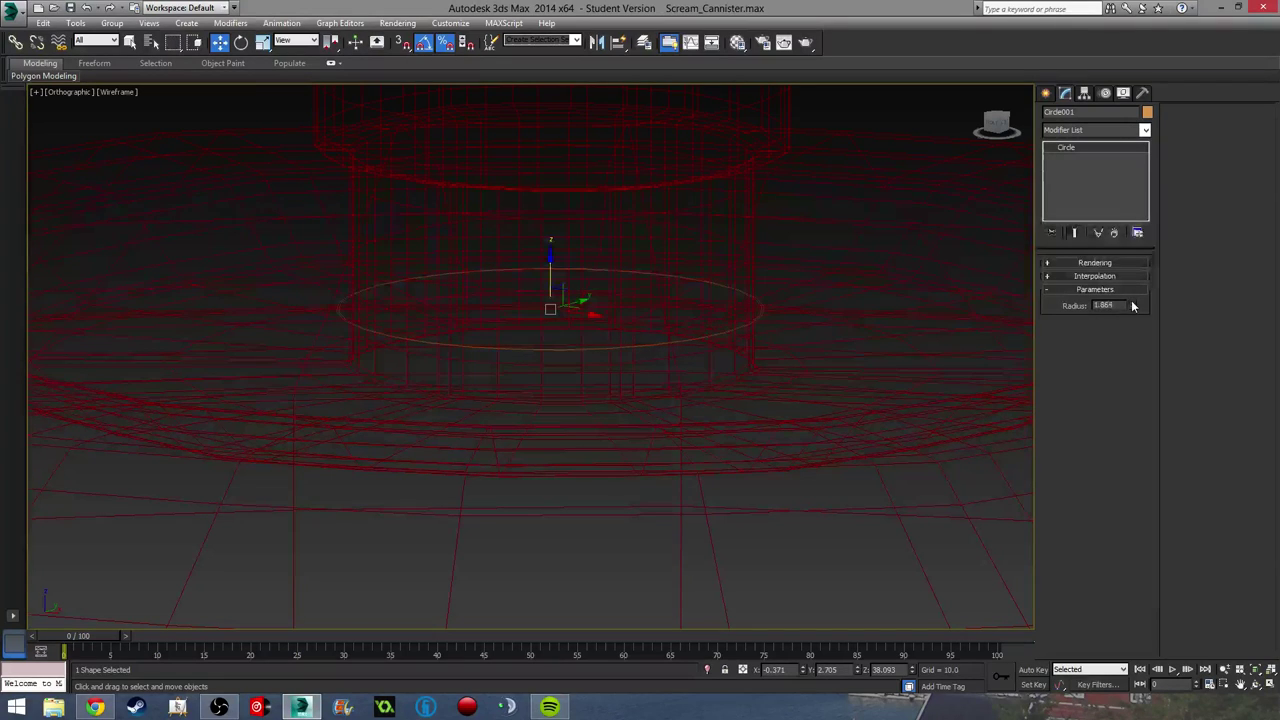
Step: Enable the circle's thickness in both renderer and viewport, and return the view to shaded display
left_click(1050, 263)
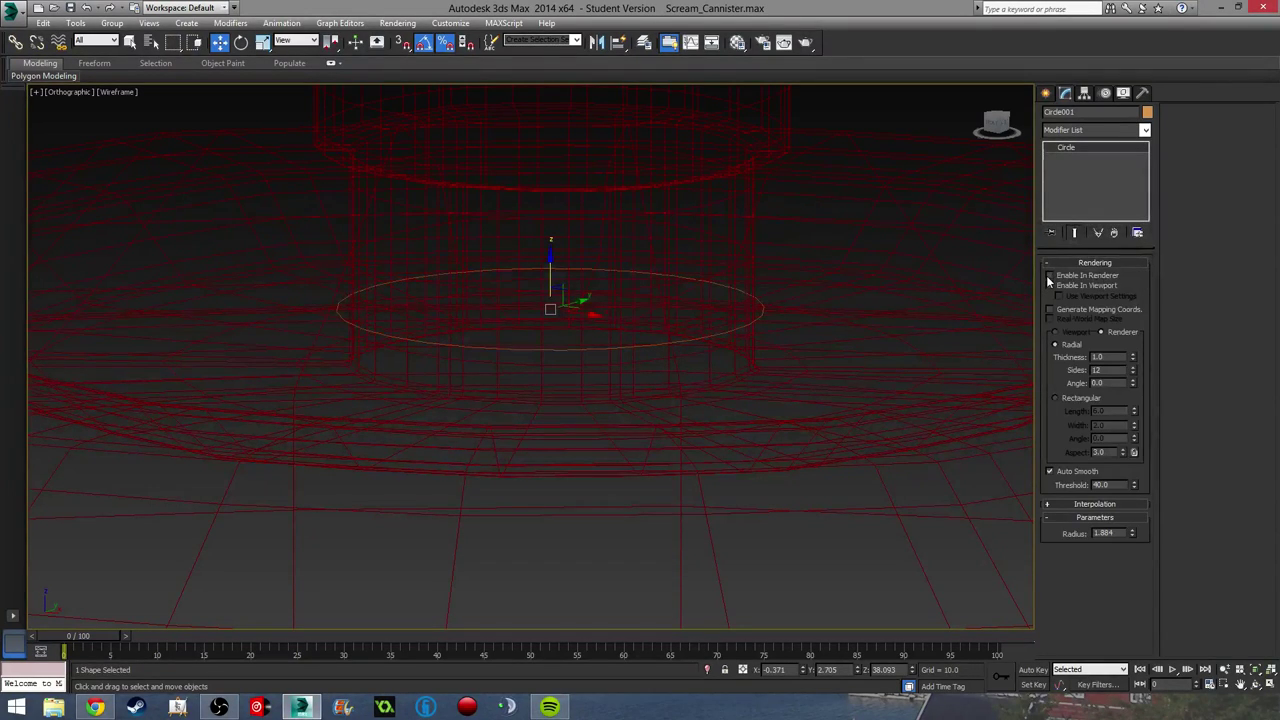
left_click(1049, 275)
left_click(1049, 285)
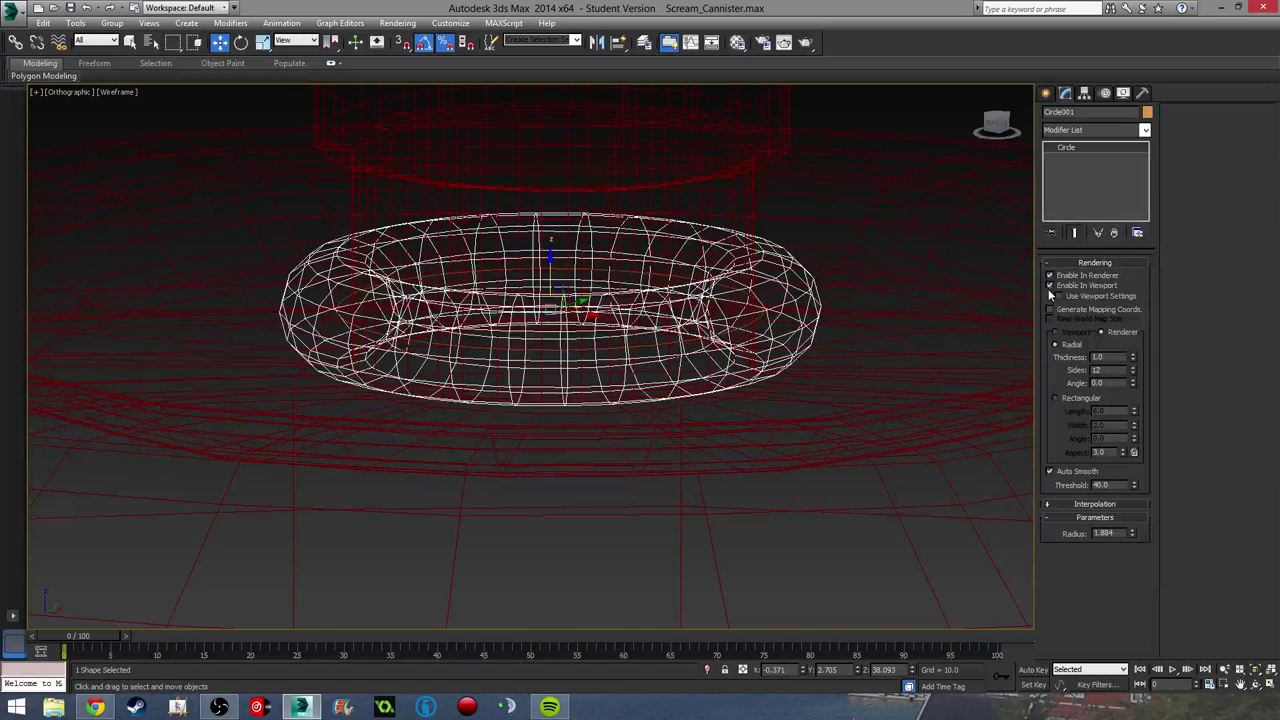
key("F3")
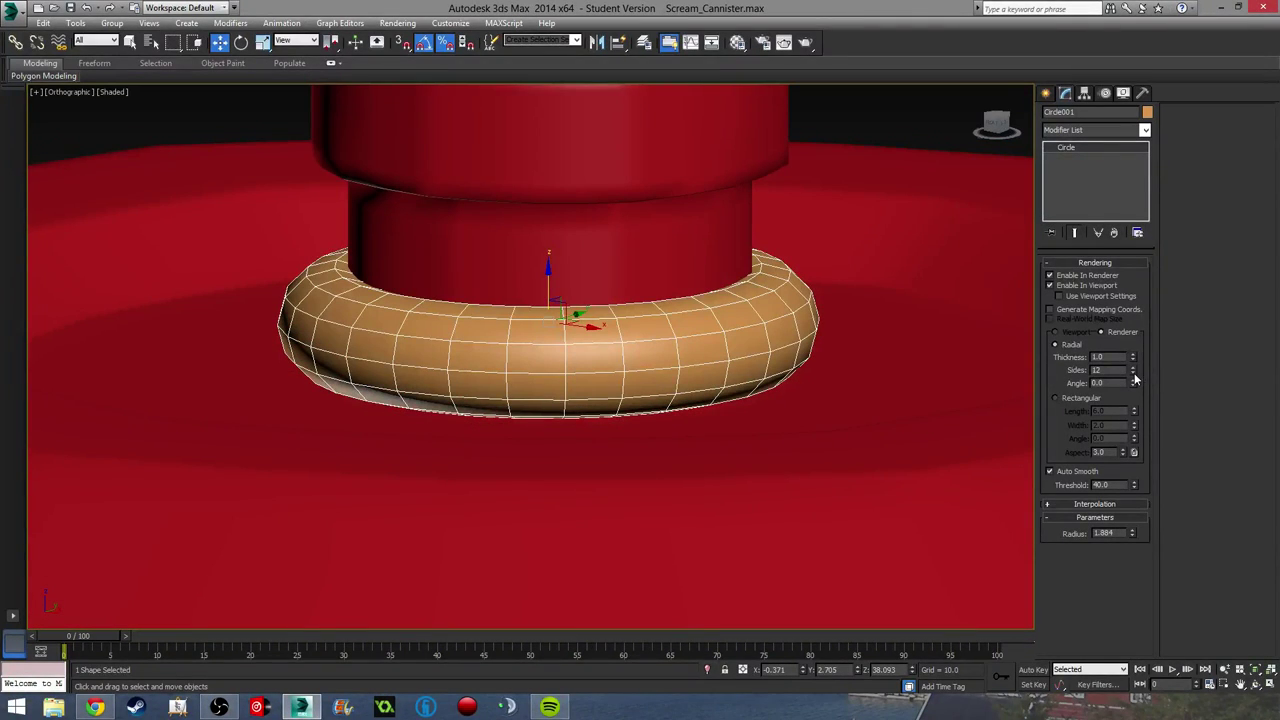
Step: Set the ring's radial cross-section to 8 sides with a thickness of 0.12
left_click_drag(1134, 373, 1134, 375)
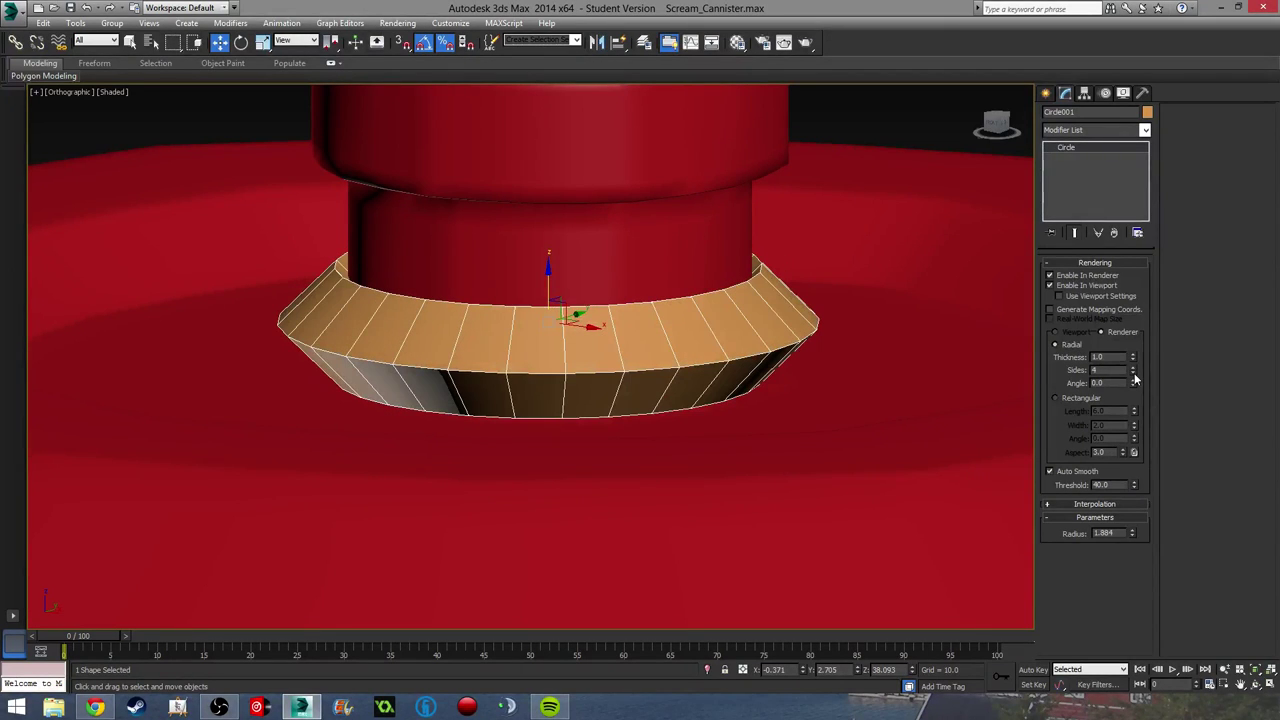
left_click(1134, 368)
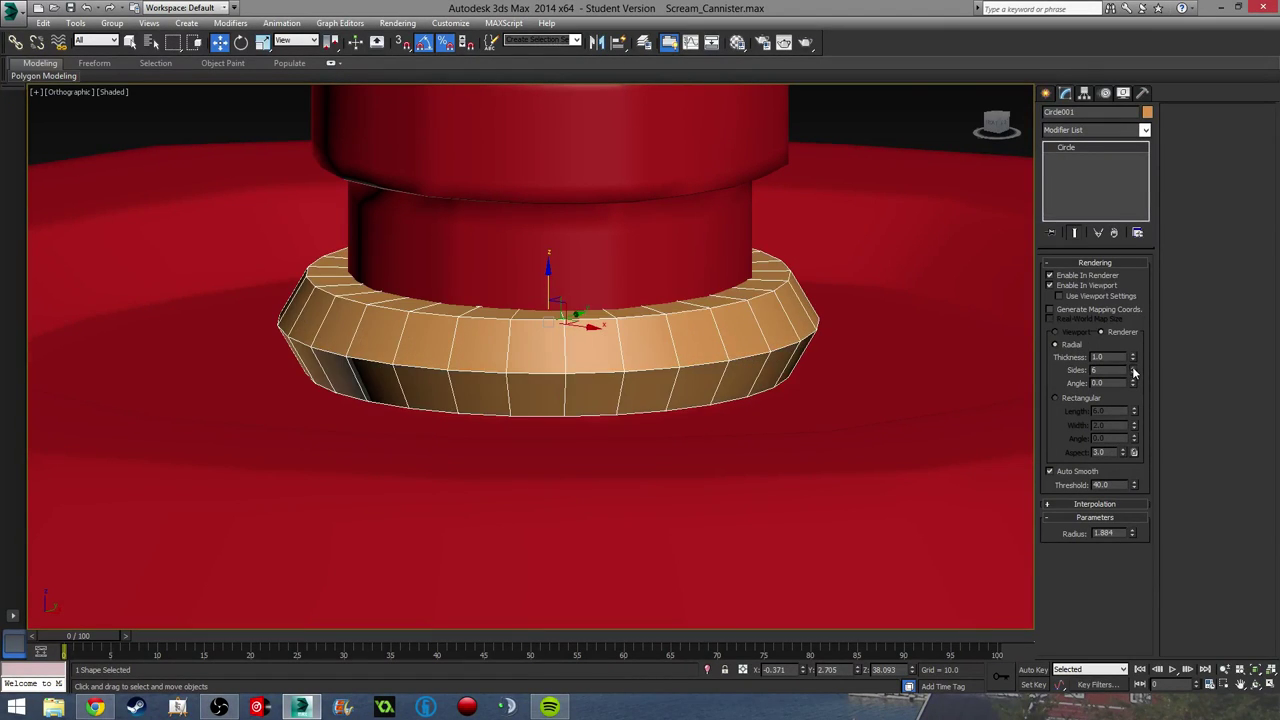
left_click(1134, 368)
left_click(1133, 367)
left_click(1133, 367)
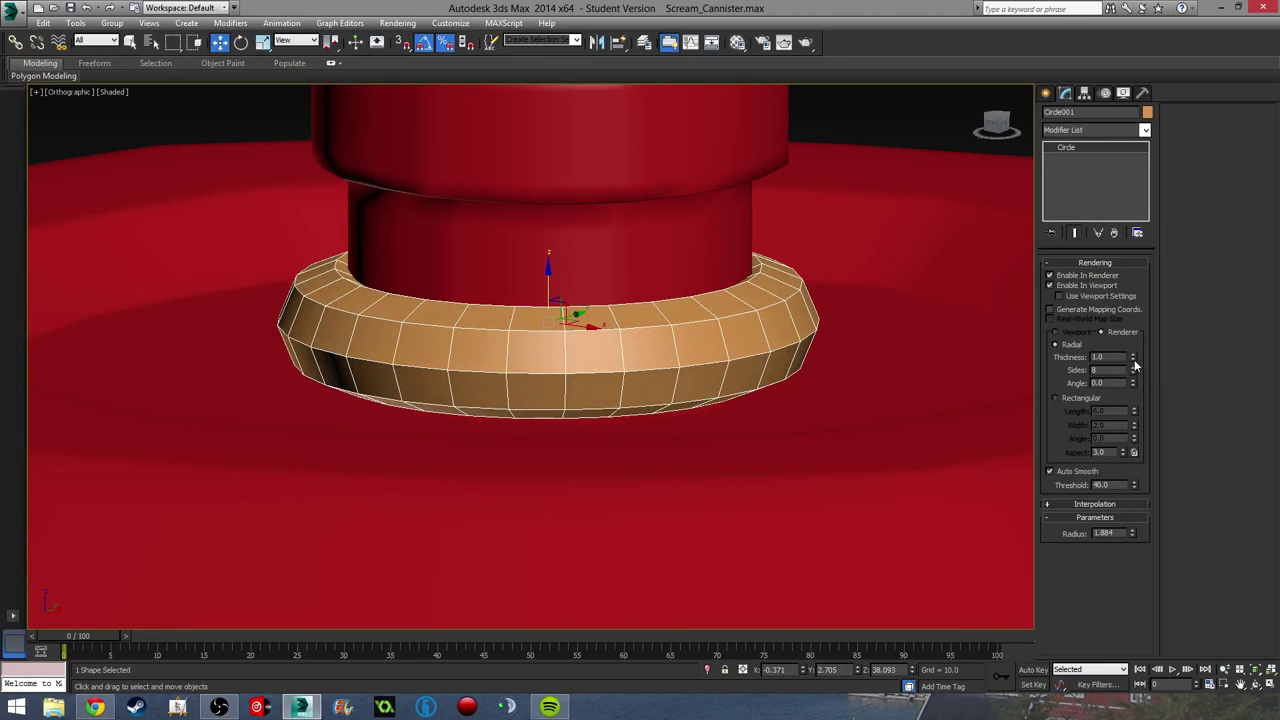
left_click_drag(1134, 362, 1136, 413)
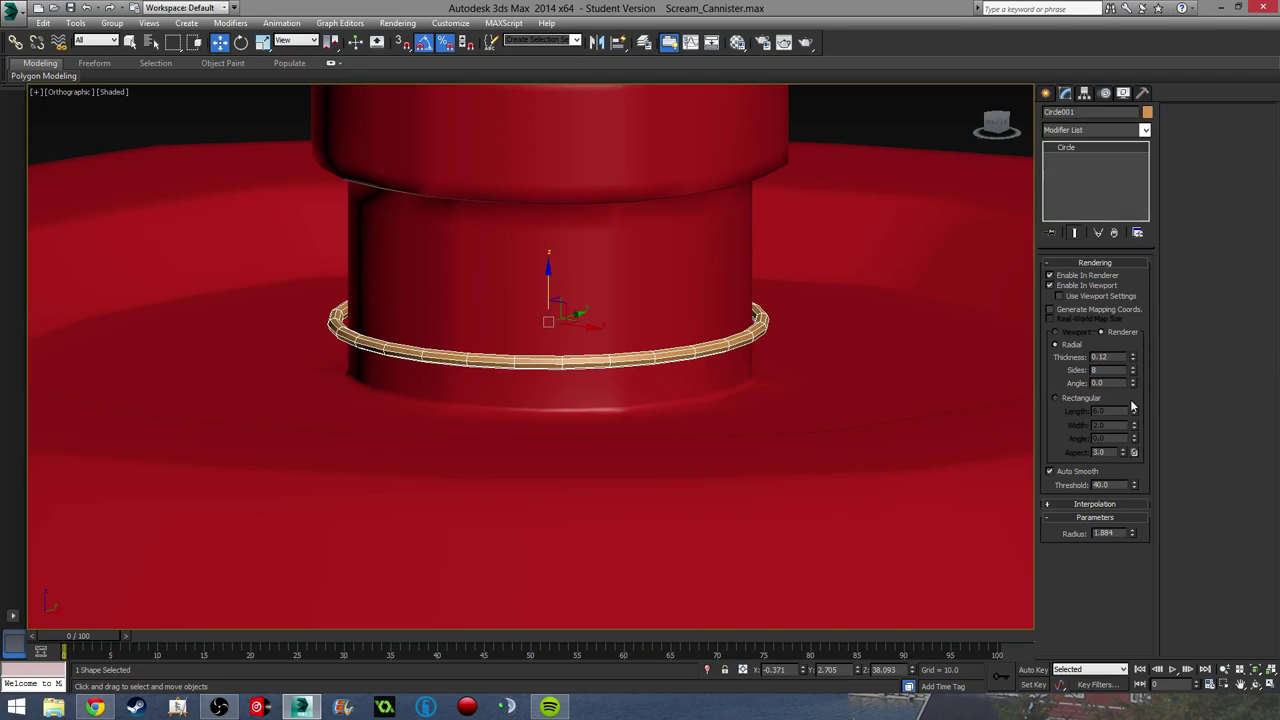
Step: Reduce the ring's radius to 1.79 to fit the neck closely, and check the fit from several angles
scroll(760, 365, "up", 3)
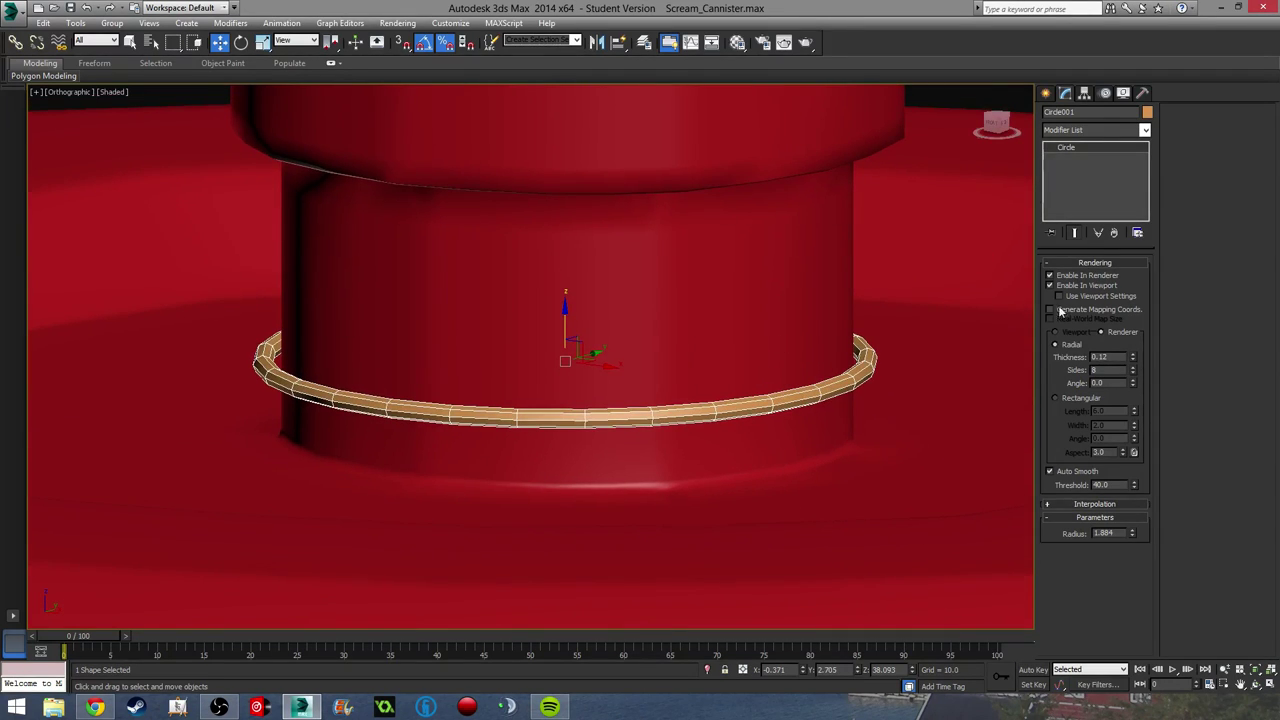
left_click_drag(1132, 534, 1134, 536)
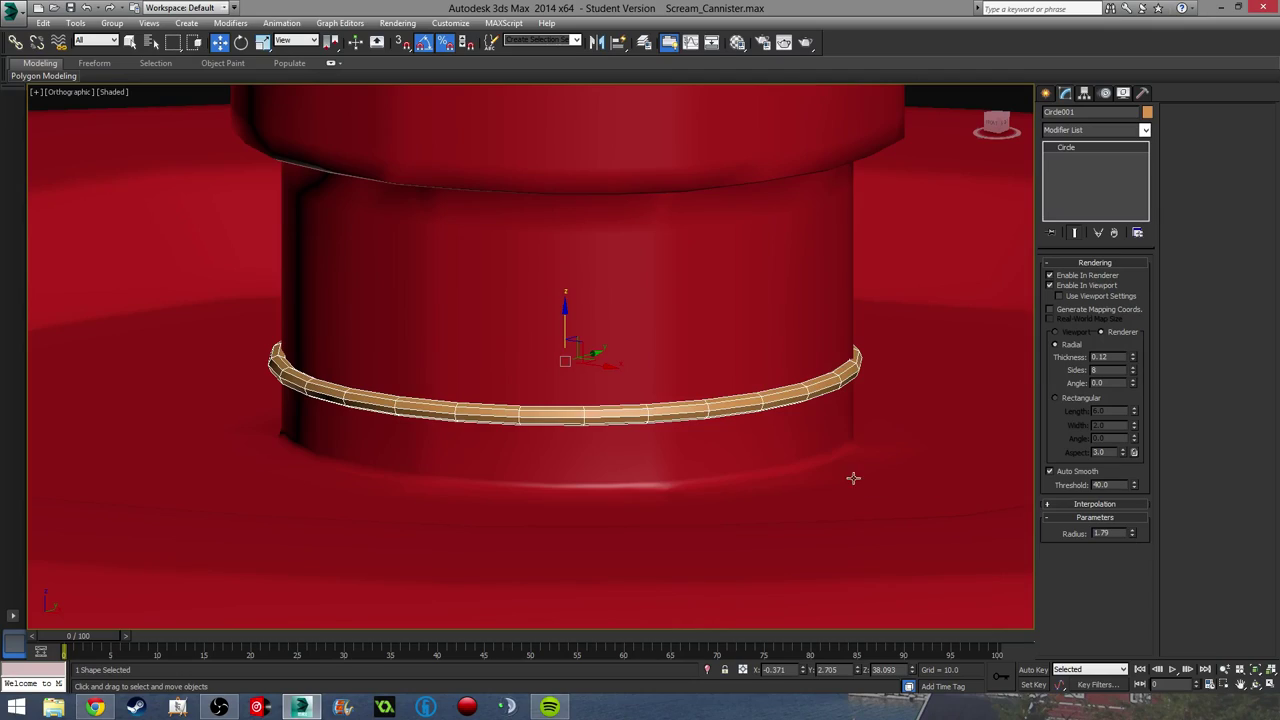
middle_click_drag(853, 478, 484, 295, "alt")
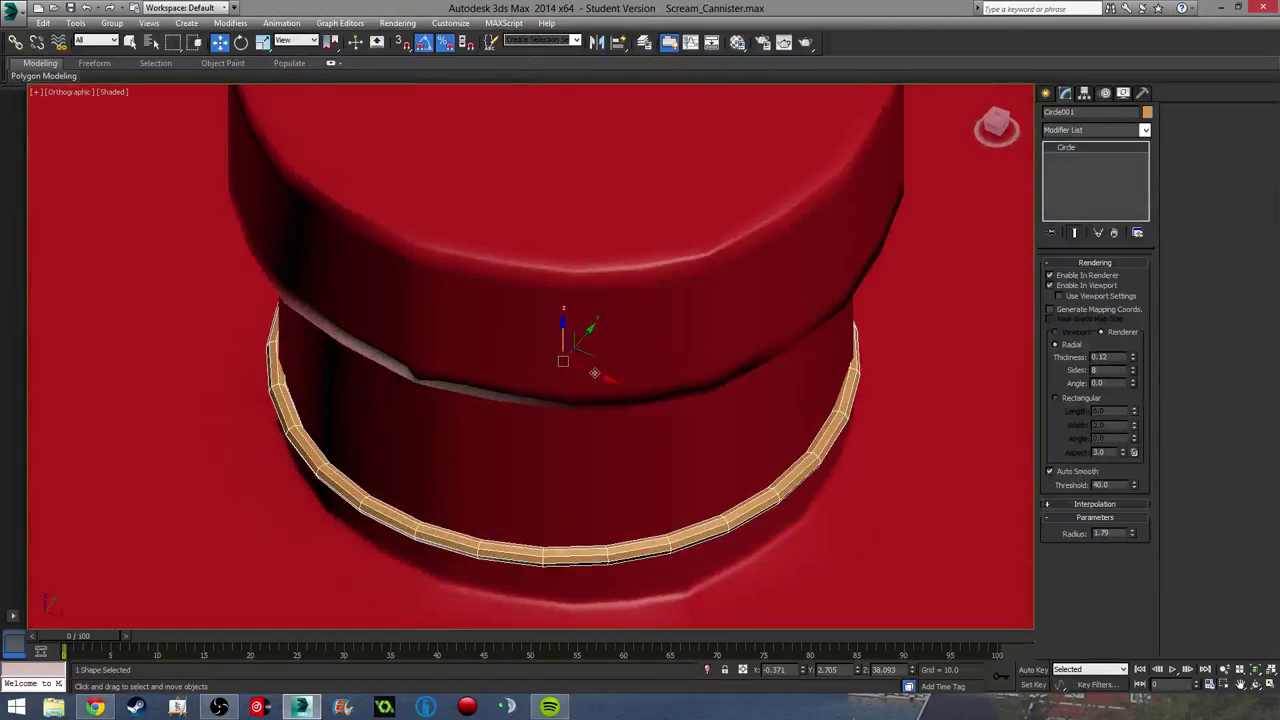
scroll(567, 420, "down", 2)
middle_click_drag(615, 411, 500, 348, "alt")
scroll(771, 541, "down", 4)
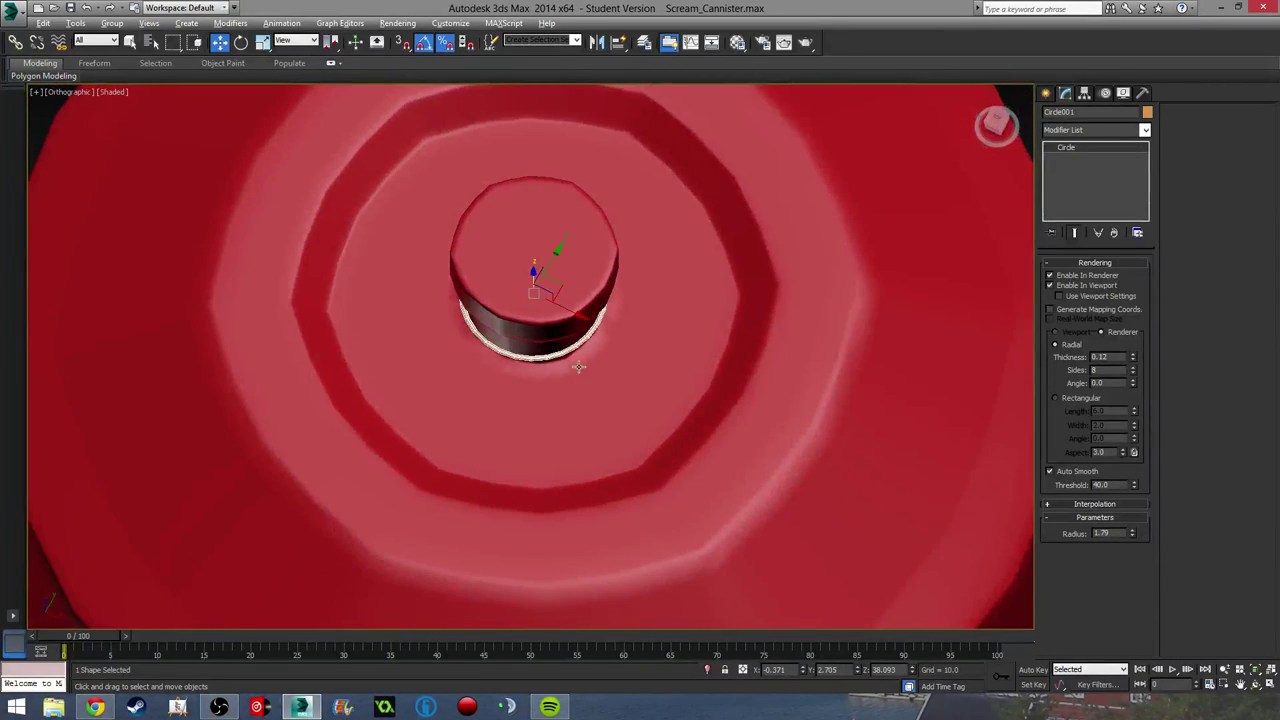
middle_click_drag(579, 367, 585, 408, "alt")
scroll(515, 311, "up", 3)
Step: Switch to the front view and convert the ring to an Editable Poly
key("f")
scroll(577, 351, "up", 5)
right_click(1085, 149)
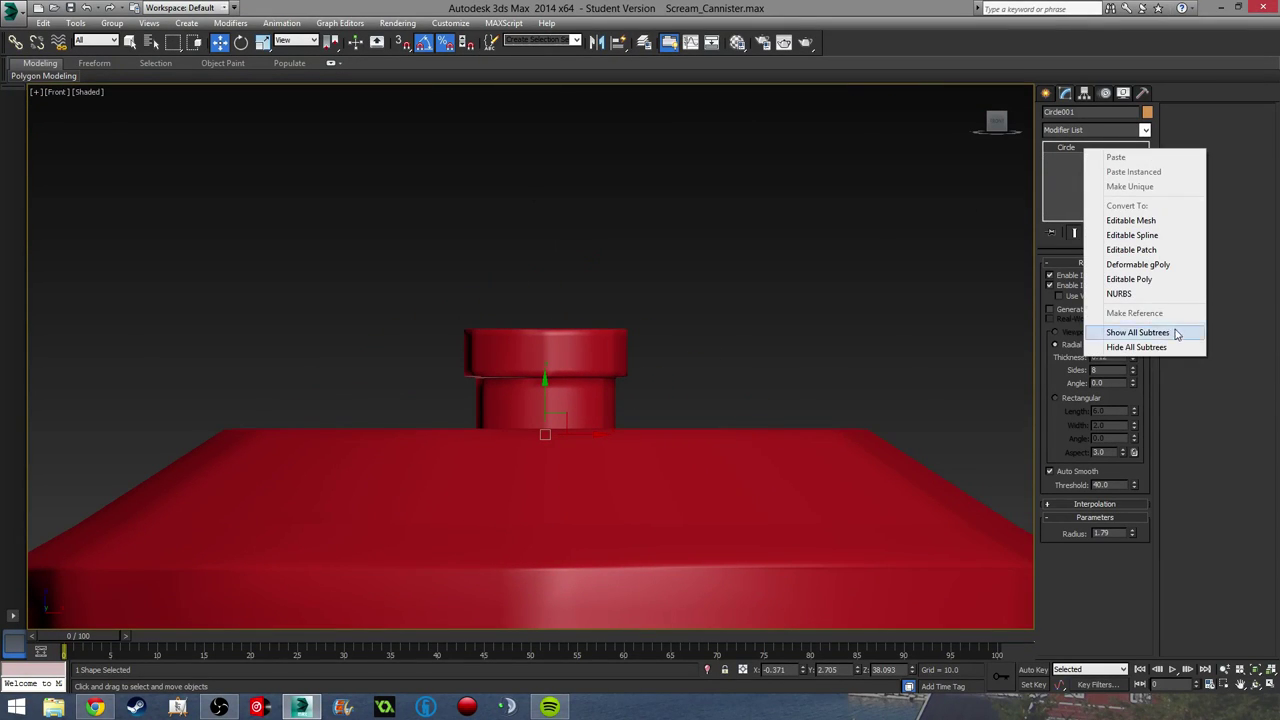
left_click(1129, 279)
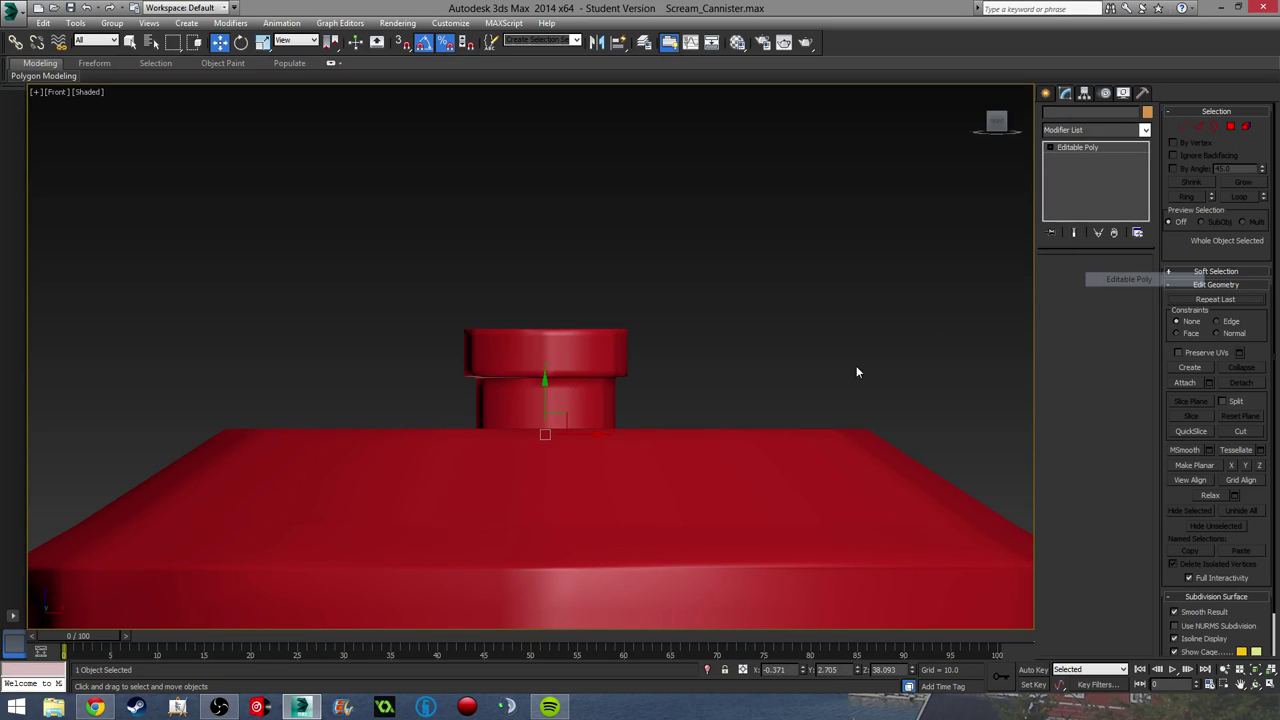
Step: Clone the ring upward along the nozzle neck as six evenly spaced copies, using the Copy option
middle_click_drag(593, 415, 669, 435)
scroll(706, 446, "up", 2)
key("F3")
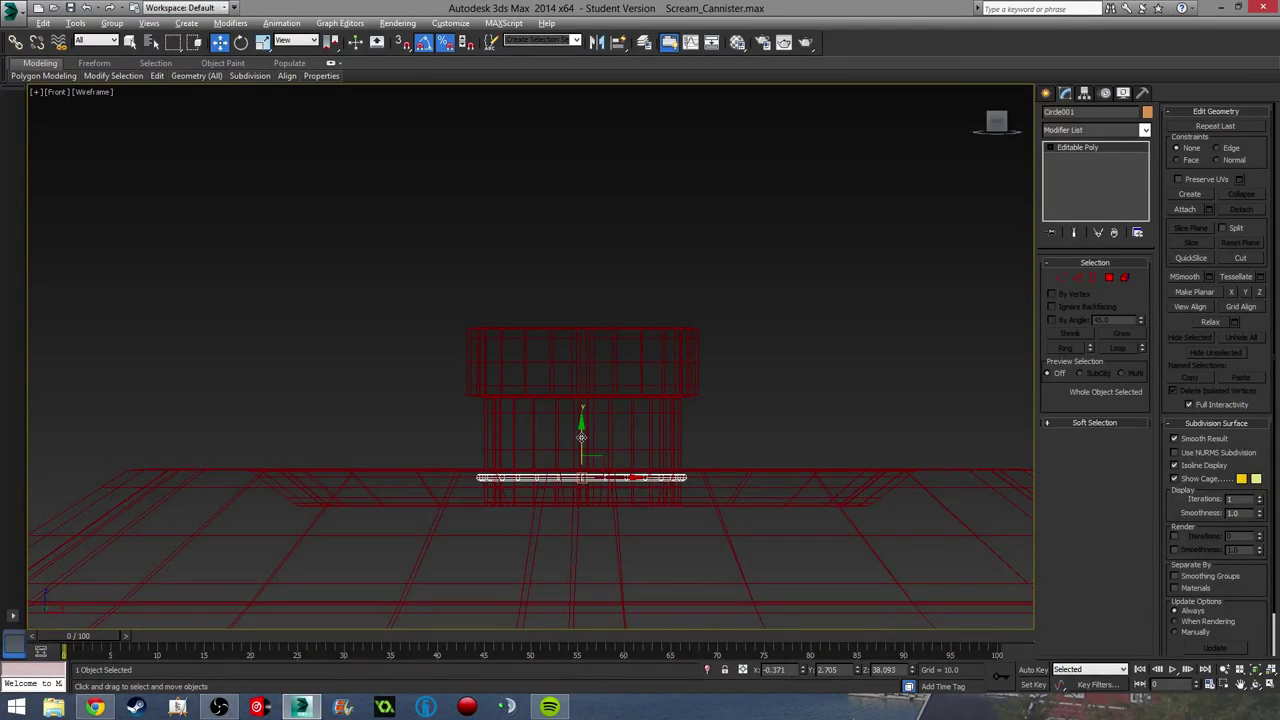
left_click_drag(581, 437, 580, 428, "shift")
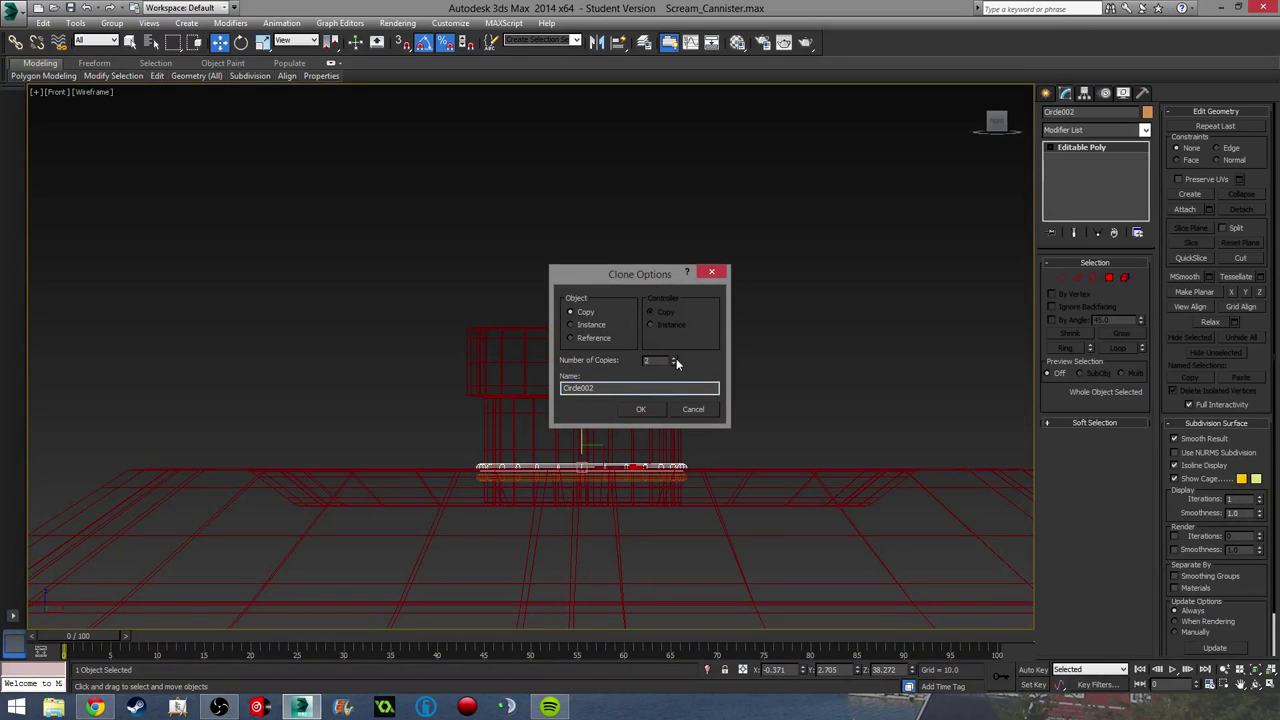
left_click(660, 408)
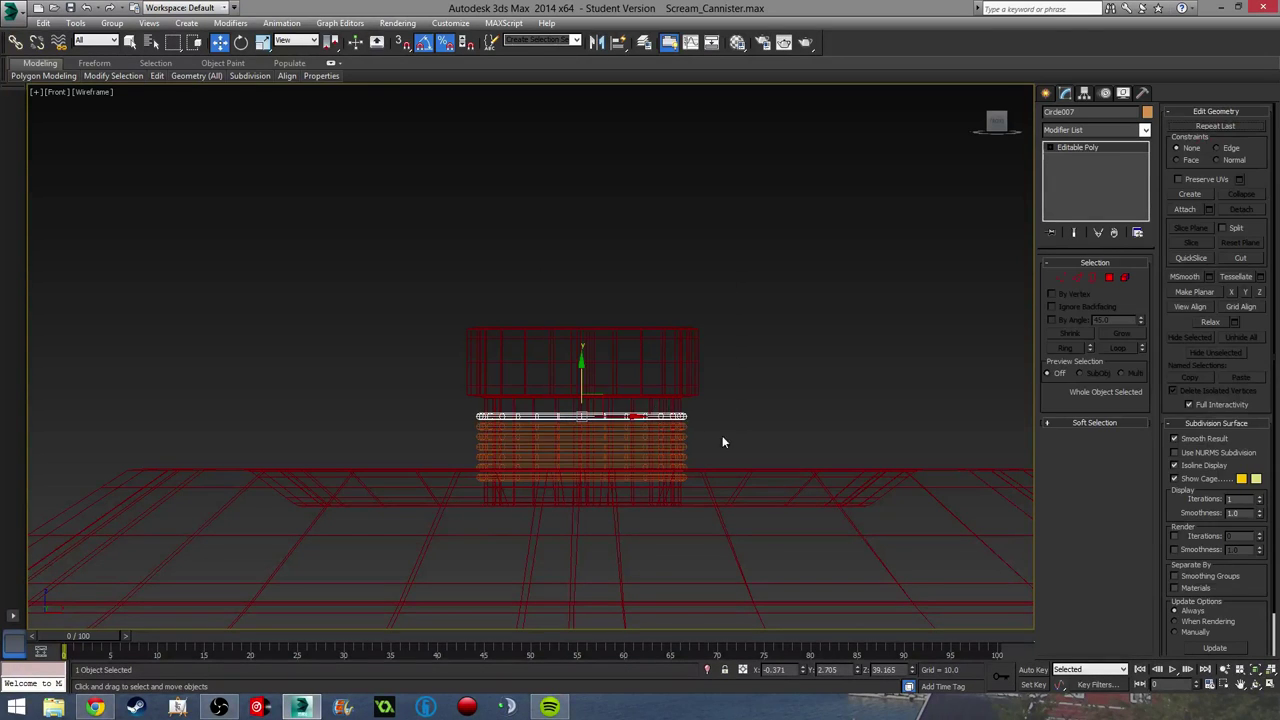
Step: Select all seven rings on the nozzle neck in shaded view and raise them slightly toward the cap
key("F3")
middle_click_drag(756, 393, 599, 479, "alt")
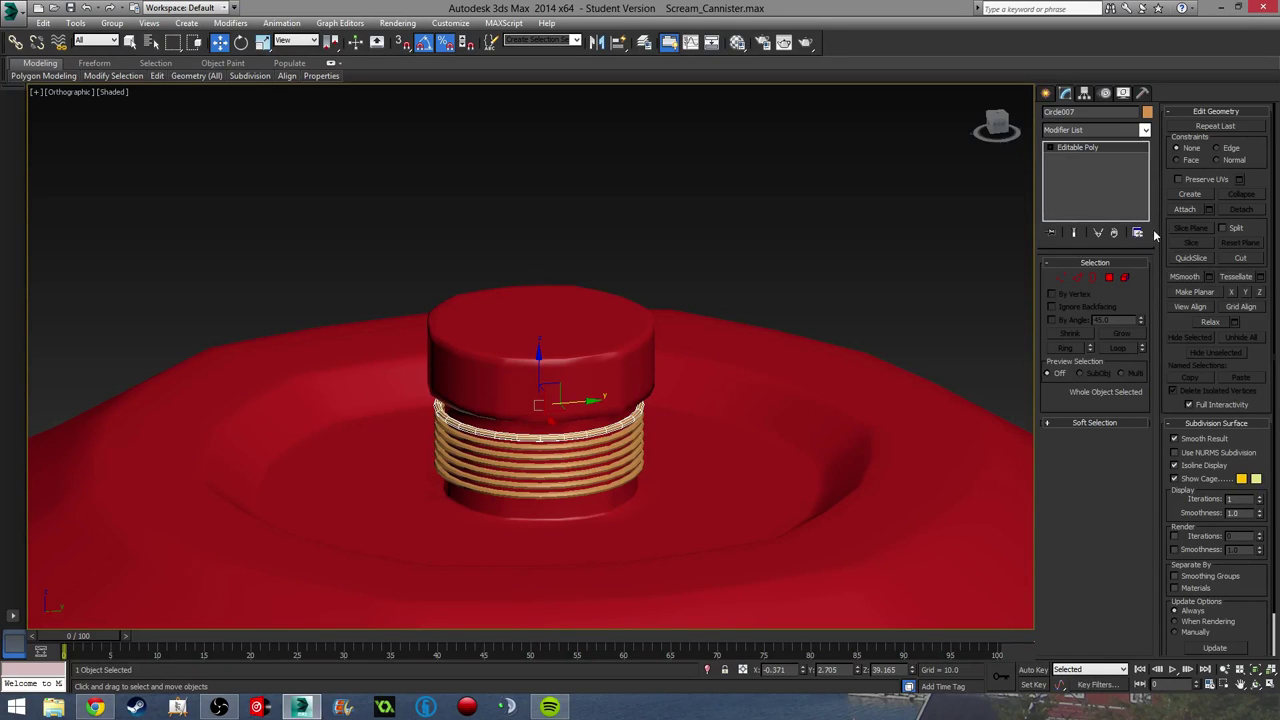
left_click(580, 494, "ctrl")
left_click(581, 484, "ctrl")
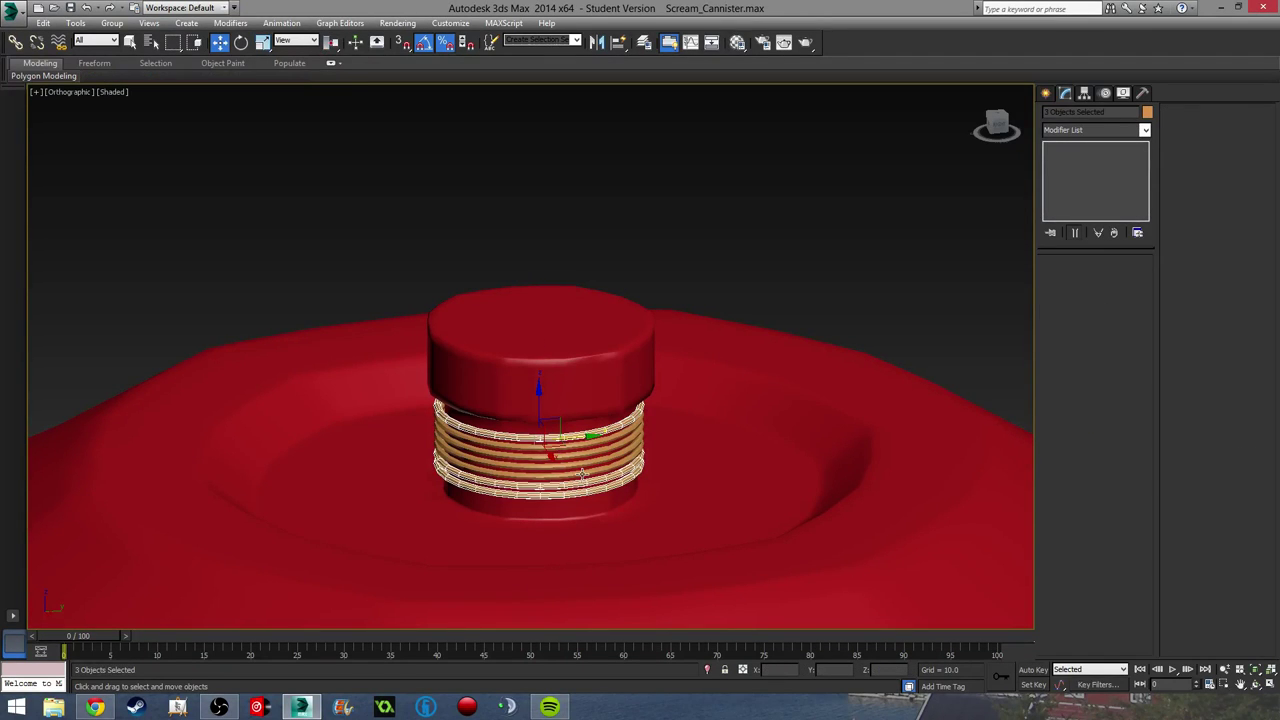
left_click(582, 475, "ctrl")
left_click(586, 459, "ctrl")
left_click(588, 455, "ctrl")
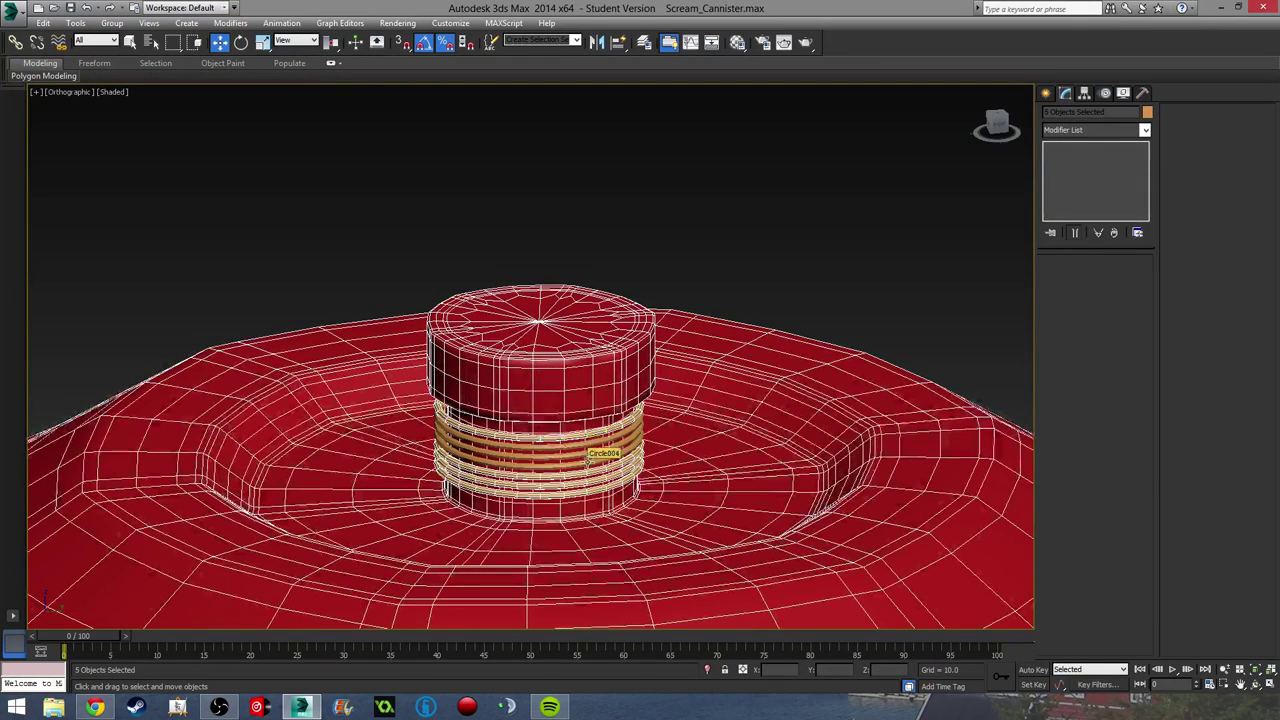
key("ctrl+z")
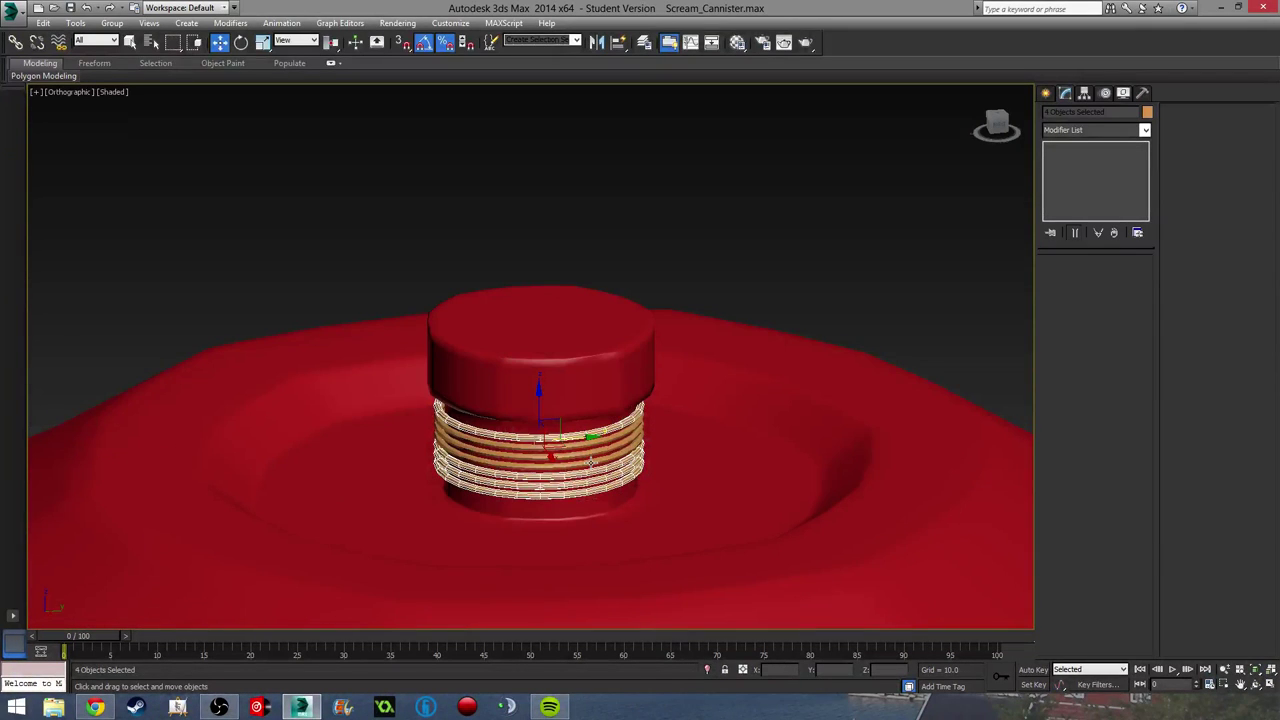
left_click(590, 461, "ctrl")
left_click(590, 450, "ctrl")
left_click(585, 444, "ctrl")
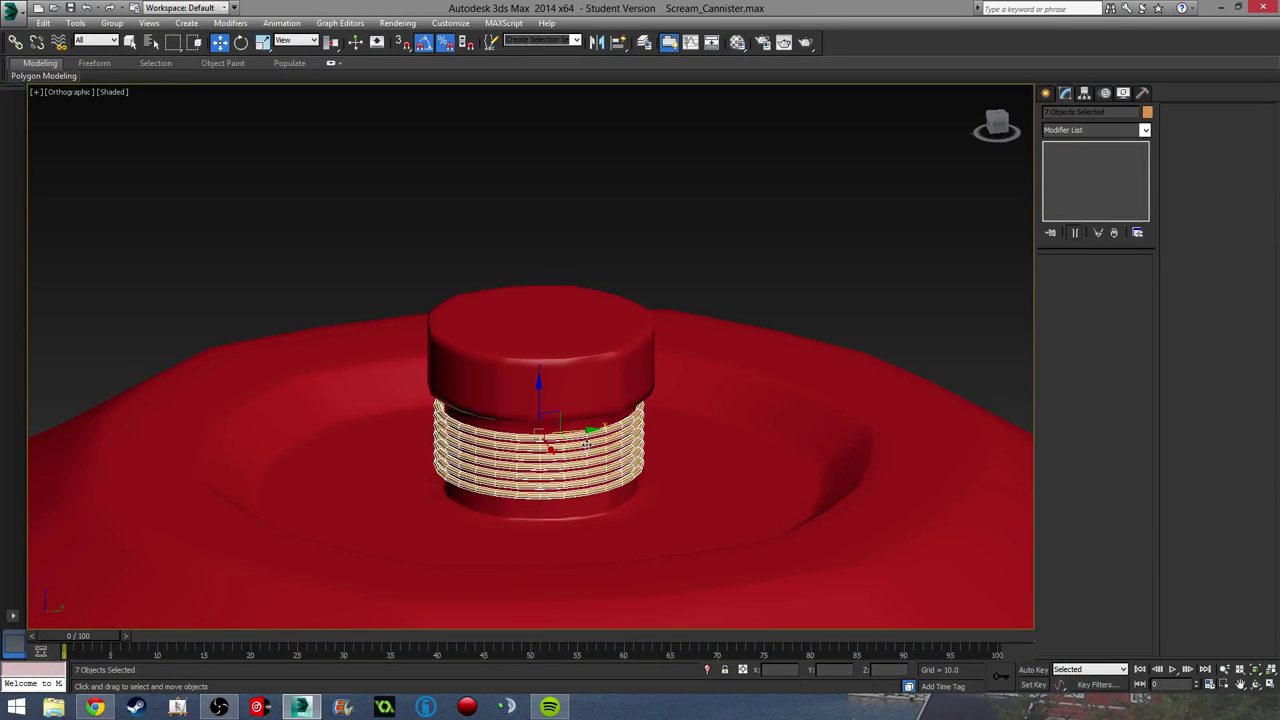
left_click_drag(539, 391, 541, 381)
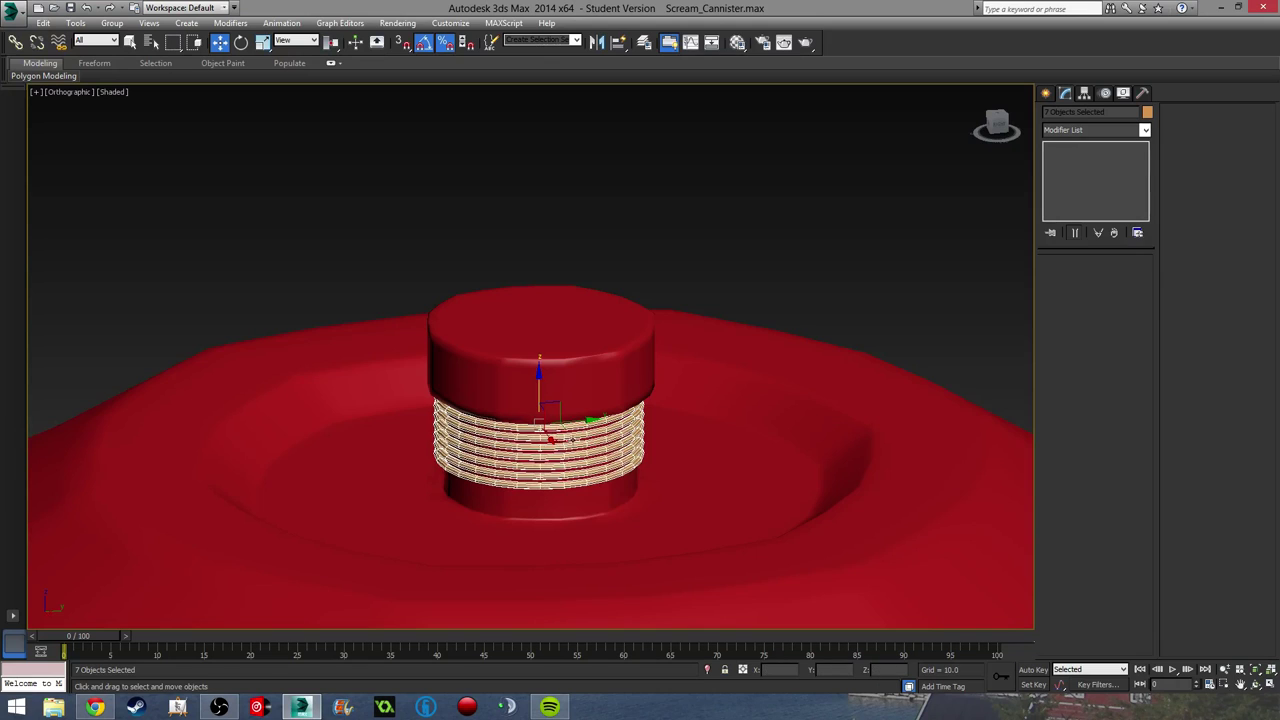
Step: Attach the six upper rings to the lowest ring so that they form a single Editable Poly object
mouse_move(572, 440)
middle_mouse_down("alt")
mouse_move(643, 417)
mouse_move(588, 439)
middle_mouse_up("alt")
scroll(572, 406, "up", 2)
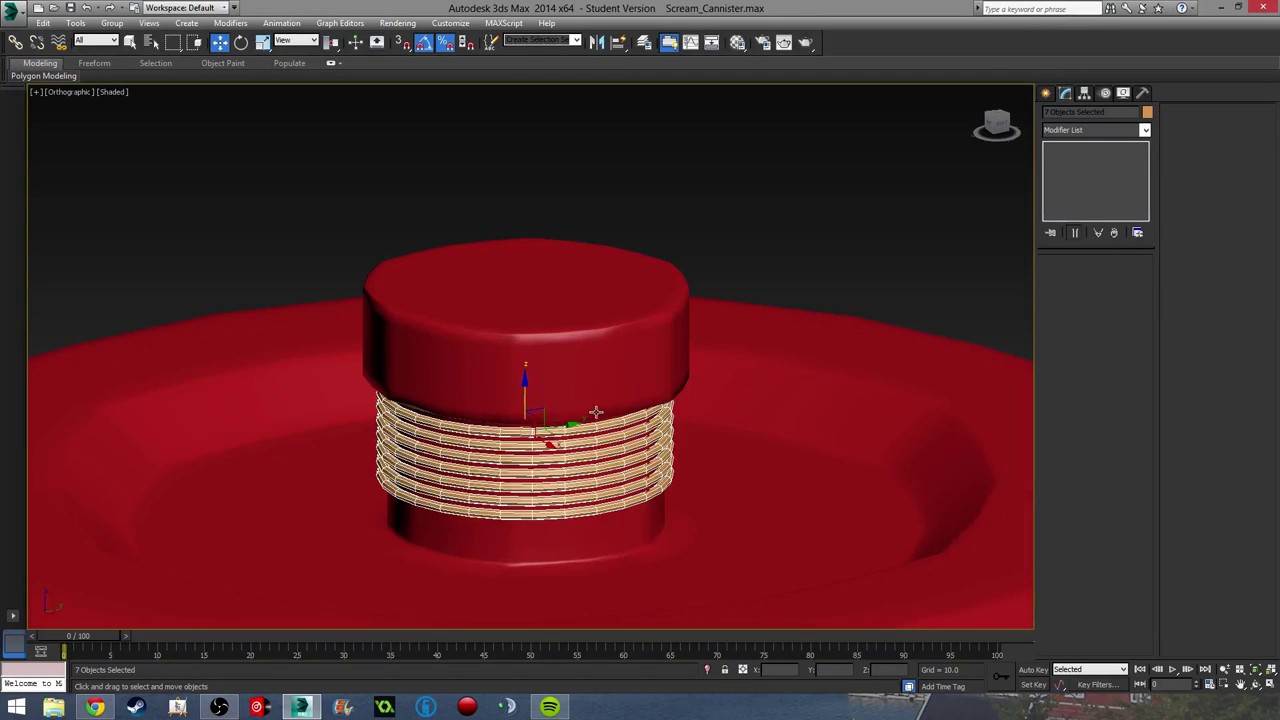
scroll(596, 412, "up", 2)
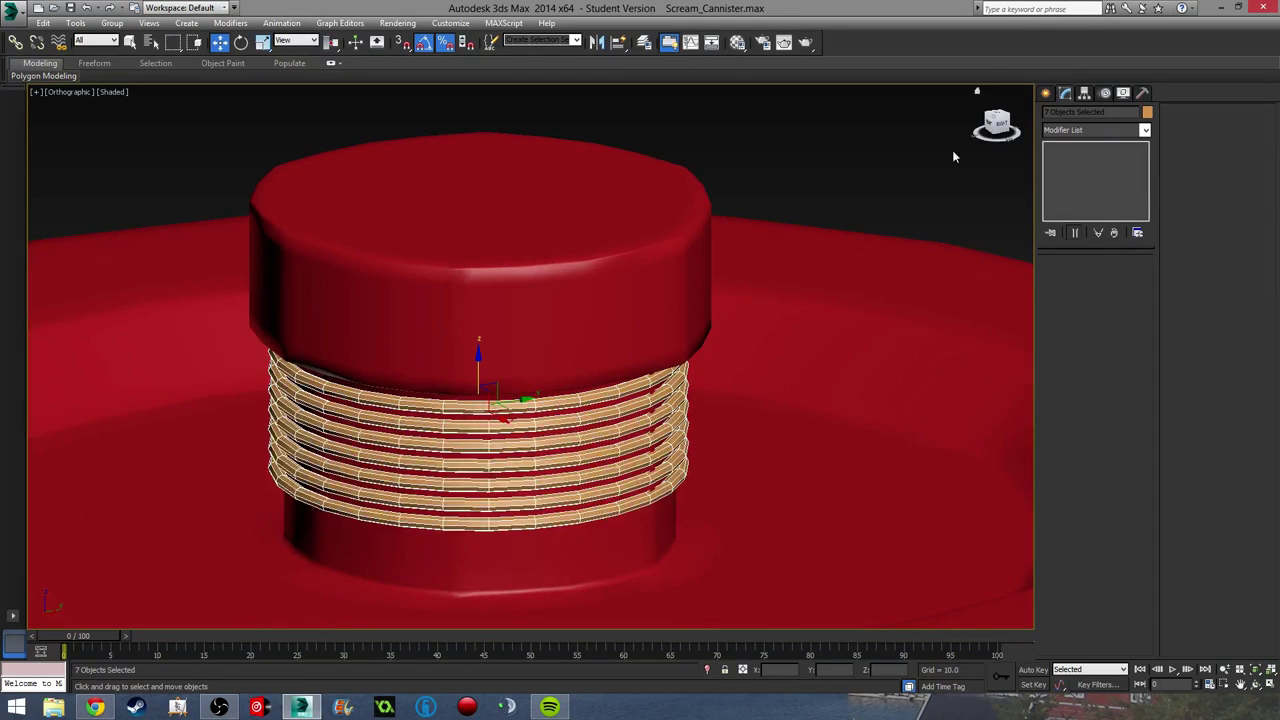
left_click(636, 498)
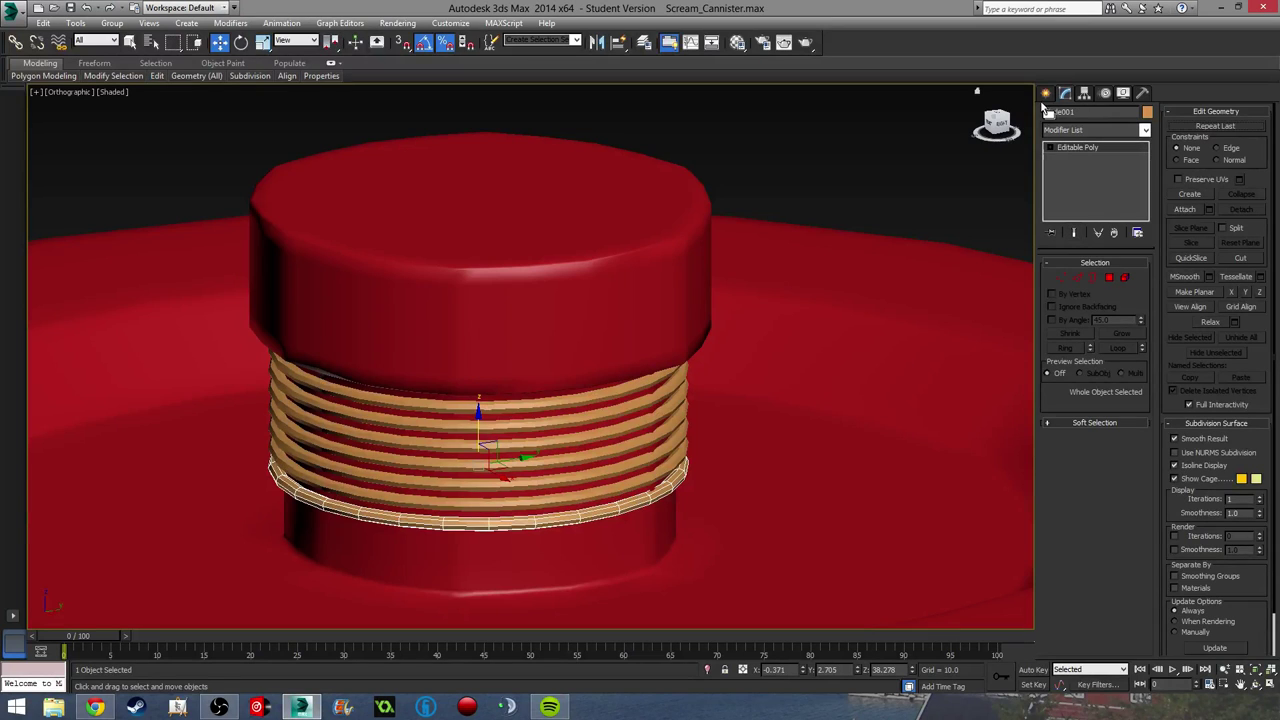
left_click(1185, 209)
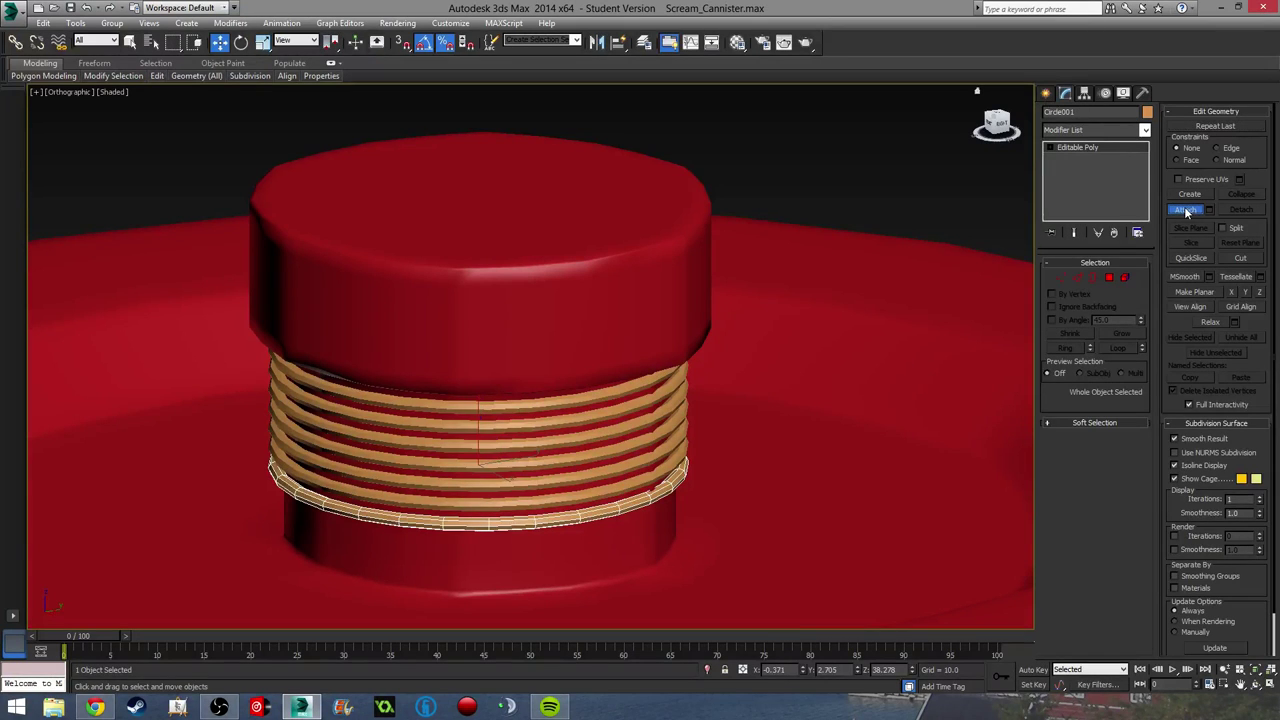
left_click(605, 477)
left_click(603, 461)
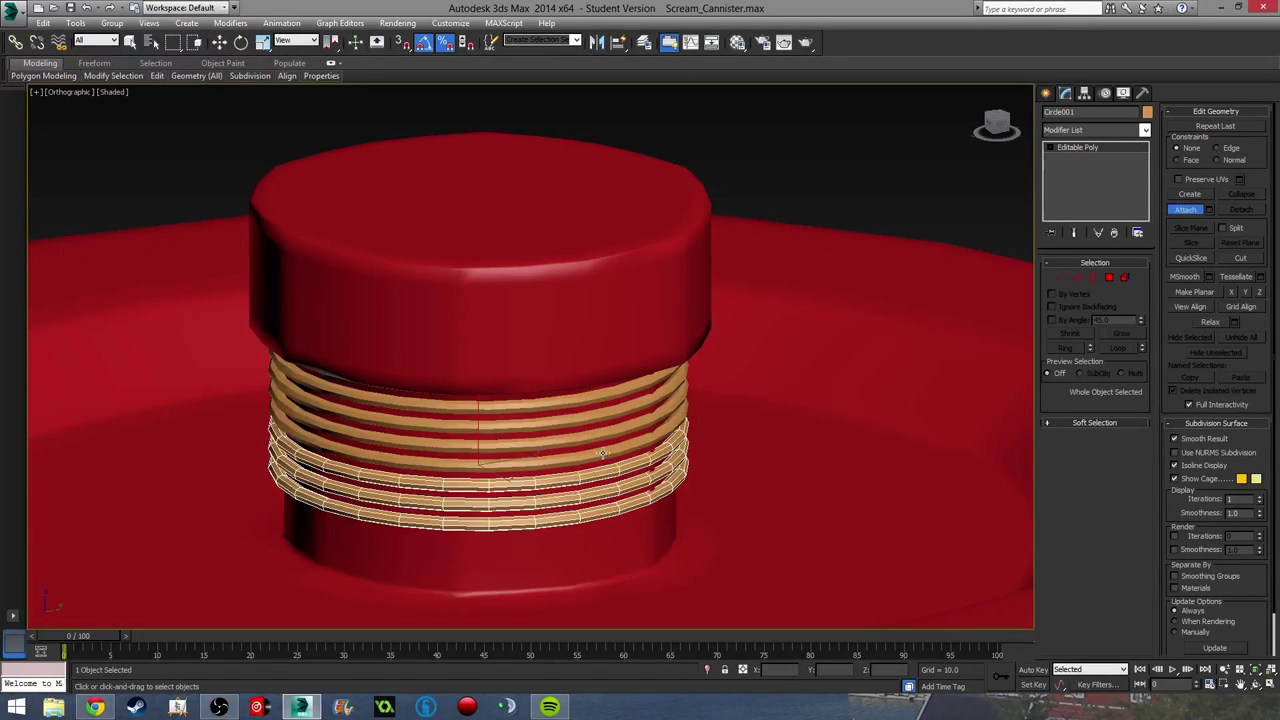
left_click(603, 453)
left_click(597, 434)
left_click(586, 415)
left_click(580, 397)
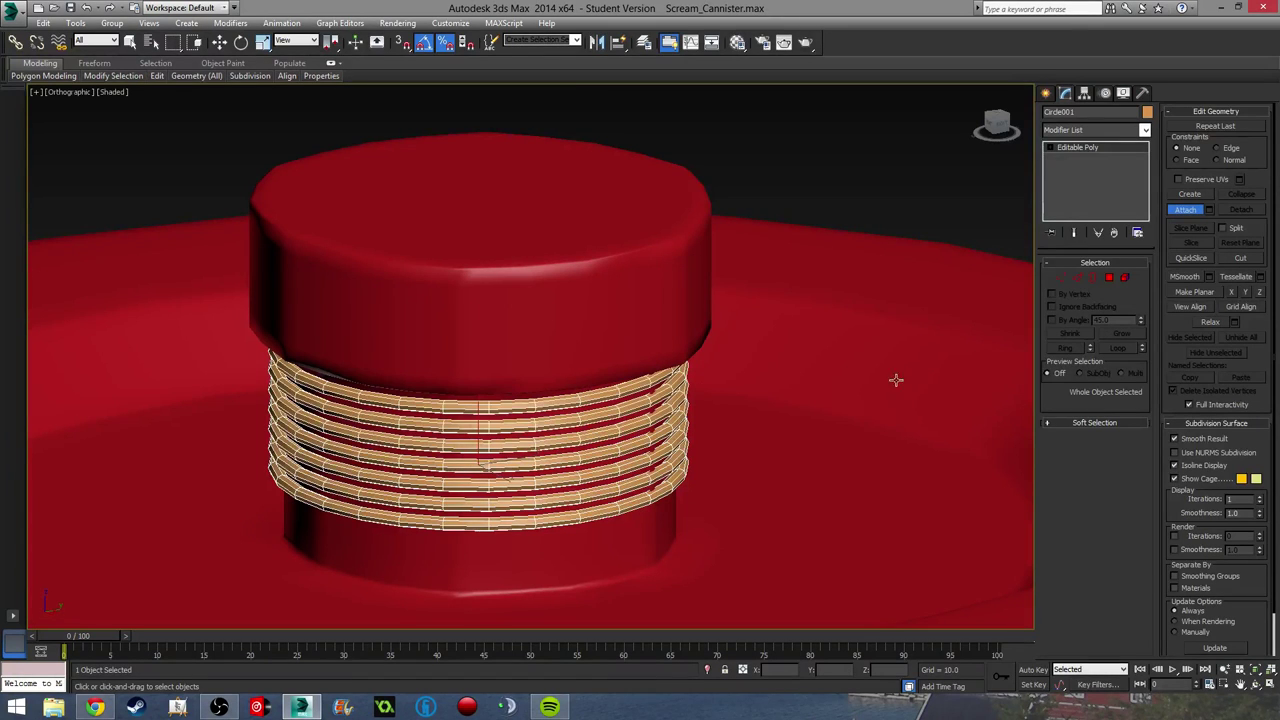
key("w")
Step: Collapse the canister's entire modifier stack and attach the joined neck rings to its mesh
left_click(988, 434)
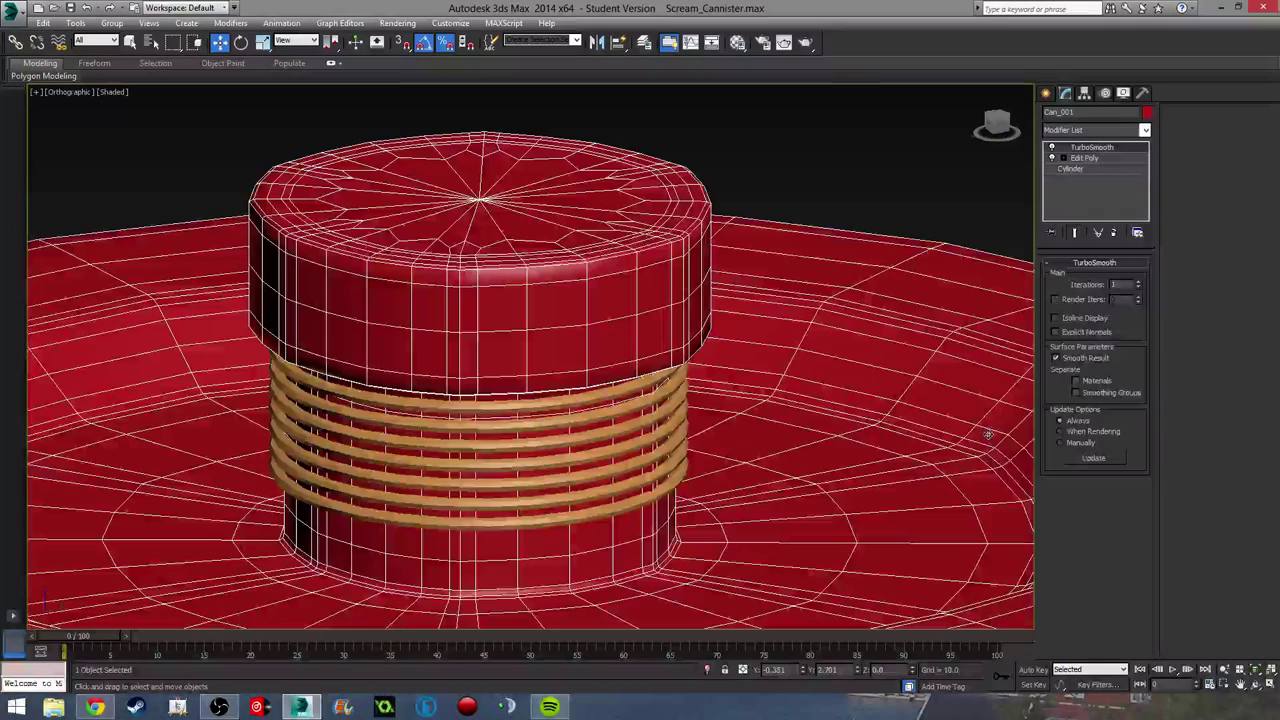
right_click(1094, 157)
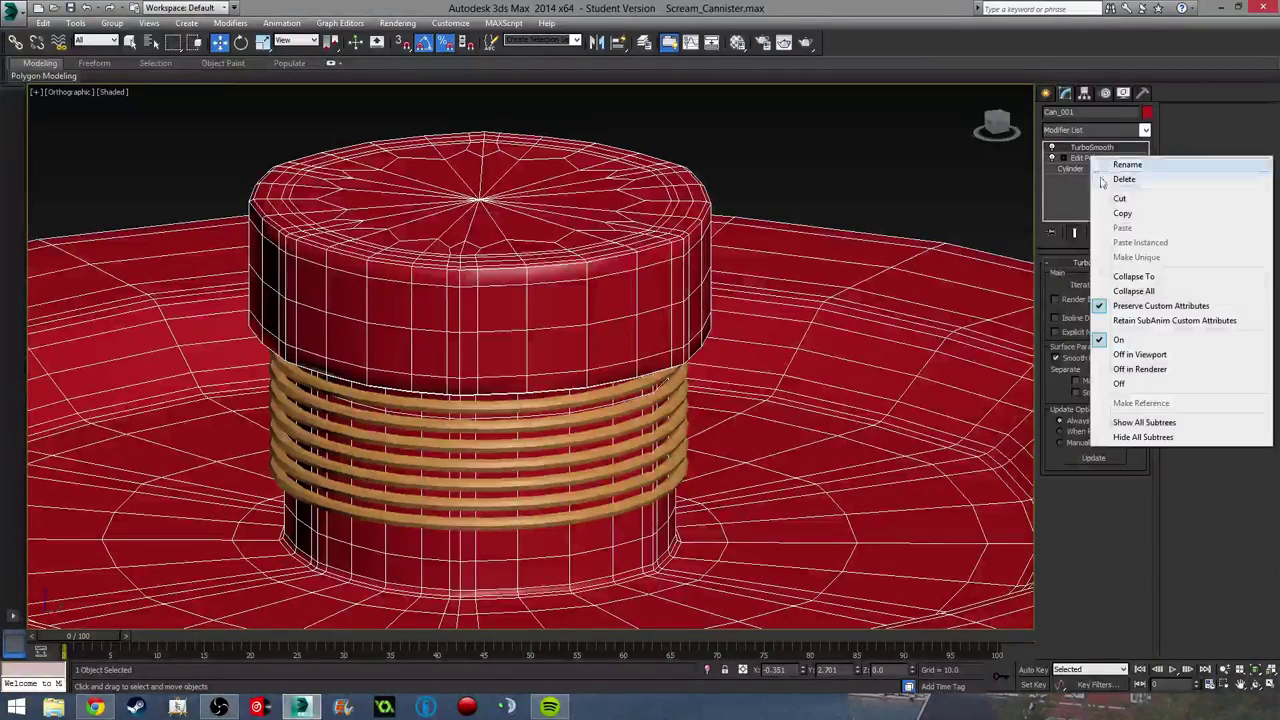
left_click(1136, 290)
left_click(1190, 142)
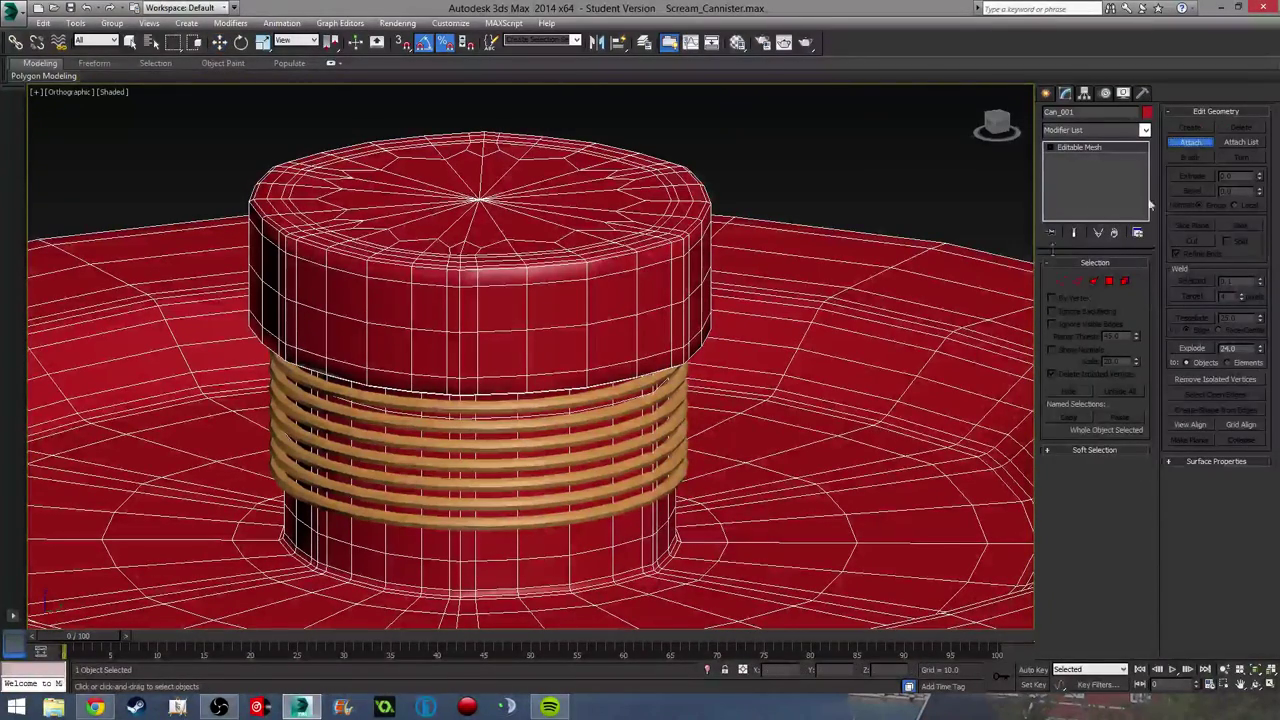
left_click(645, 410)
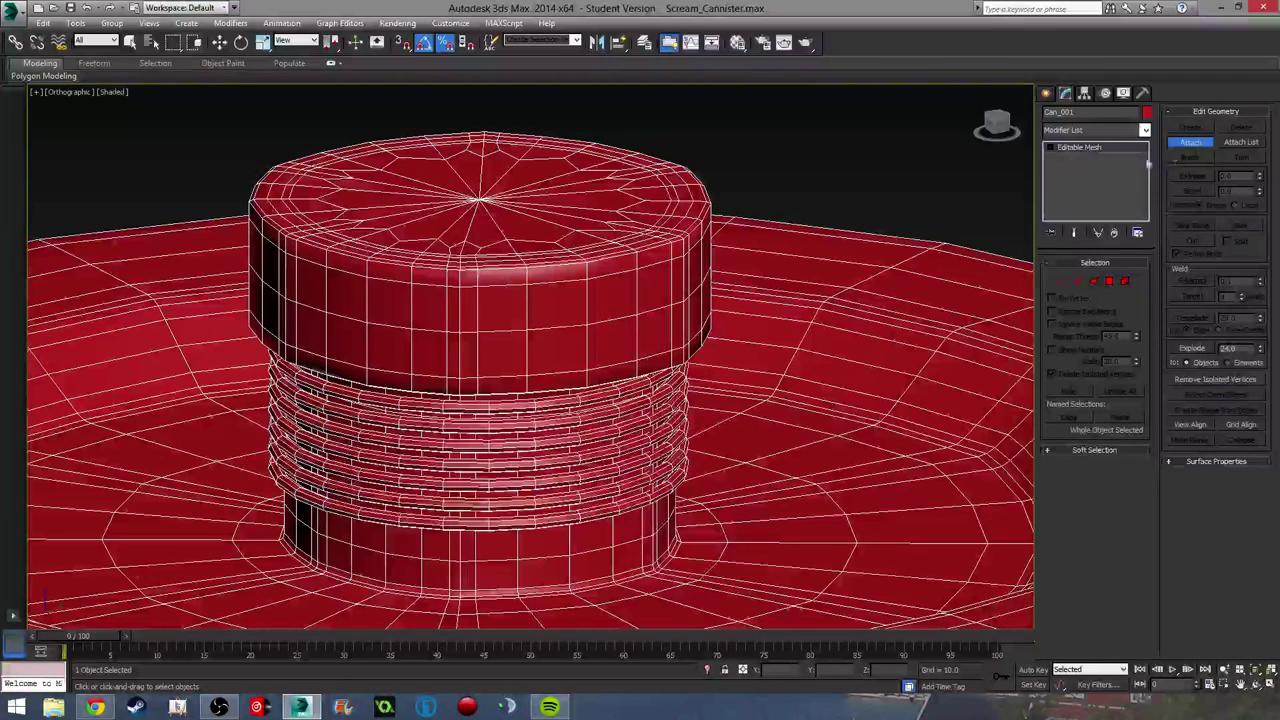
left_click(1184, 144)
left_click(835, 163)
Step: Examine the whole canister in perspective view, from the threaded nozzle down to the base
middle_click_drag(752, 308, 768, 280)
scroll(768, 280, "down", 6)
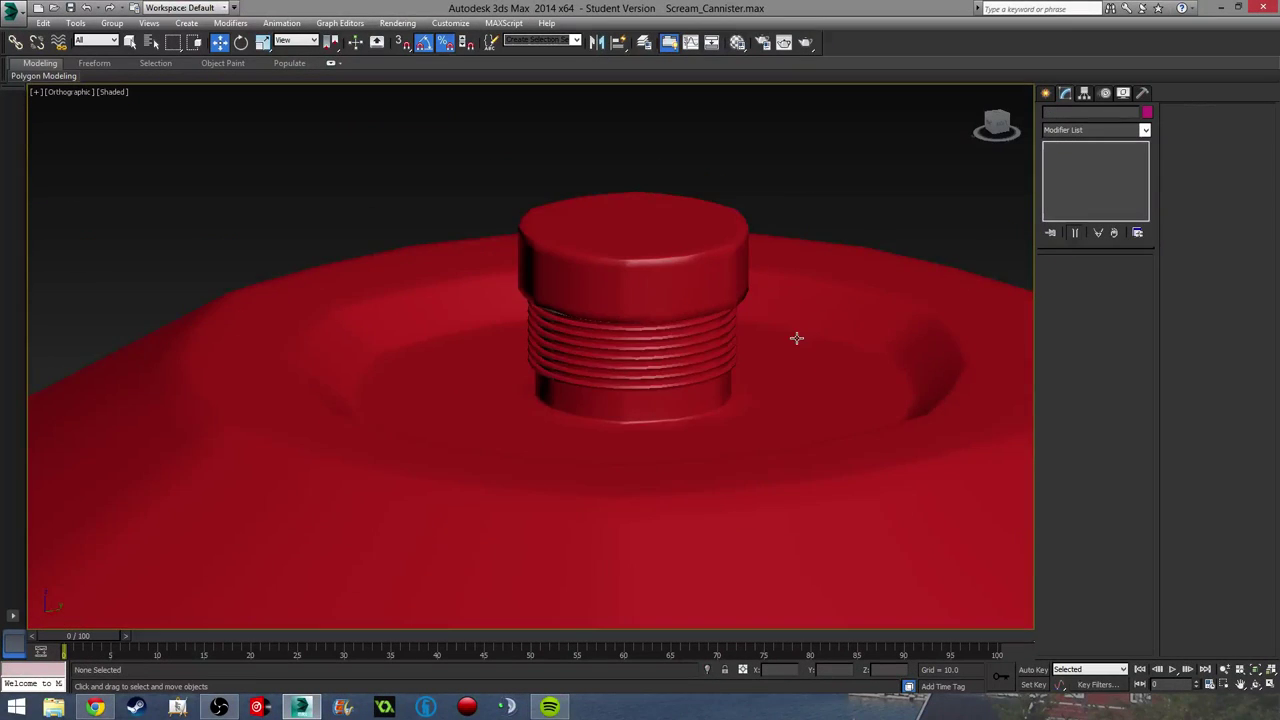
middle_click_drag(797, 337, 631, 286)
key("z")
middle_click_drag(356, 323, 620, 323)
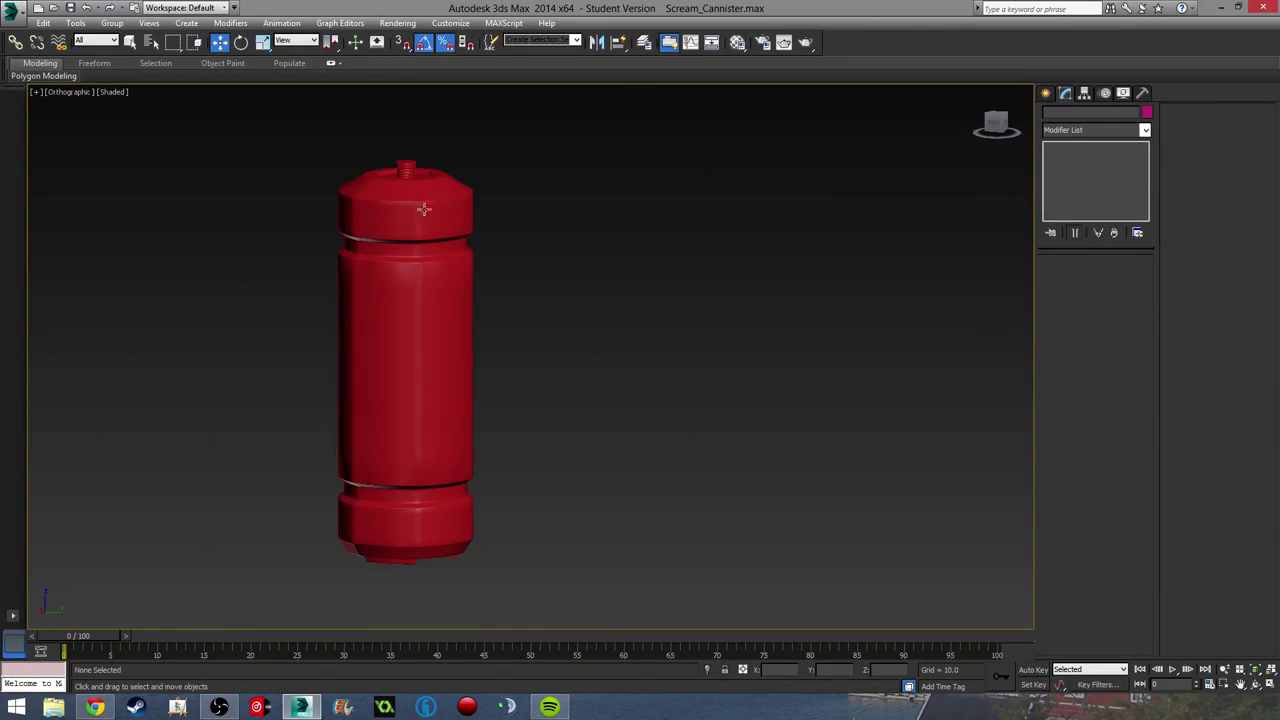
scroll(466, 294, "up", 10)
key("p")
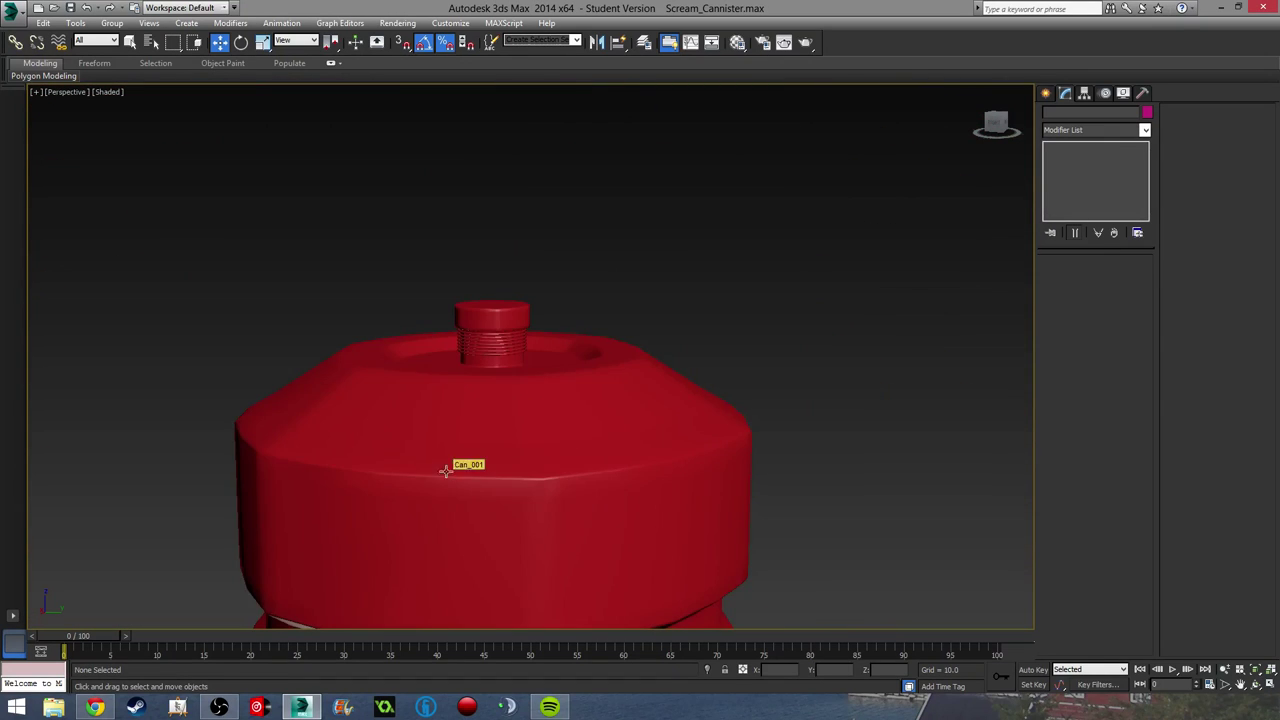
scroll(505, 376, "up", 3)
middle_click_drag(517, 363, 499, 432, "alt")
scroll(556, 316, "down", 6)
scroll(434, 330, "up", 3)
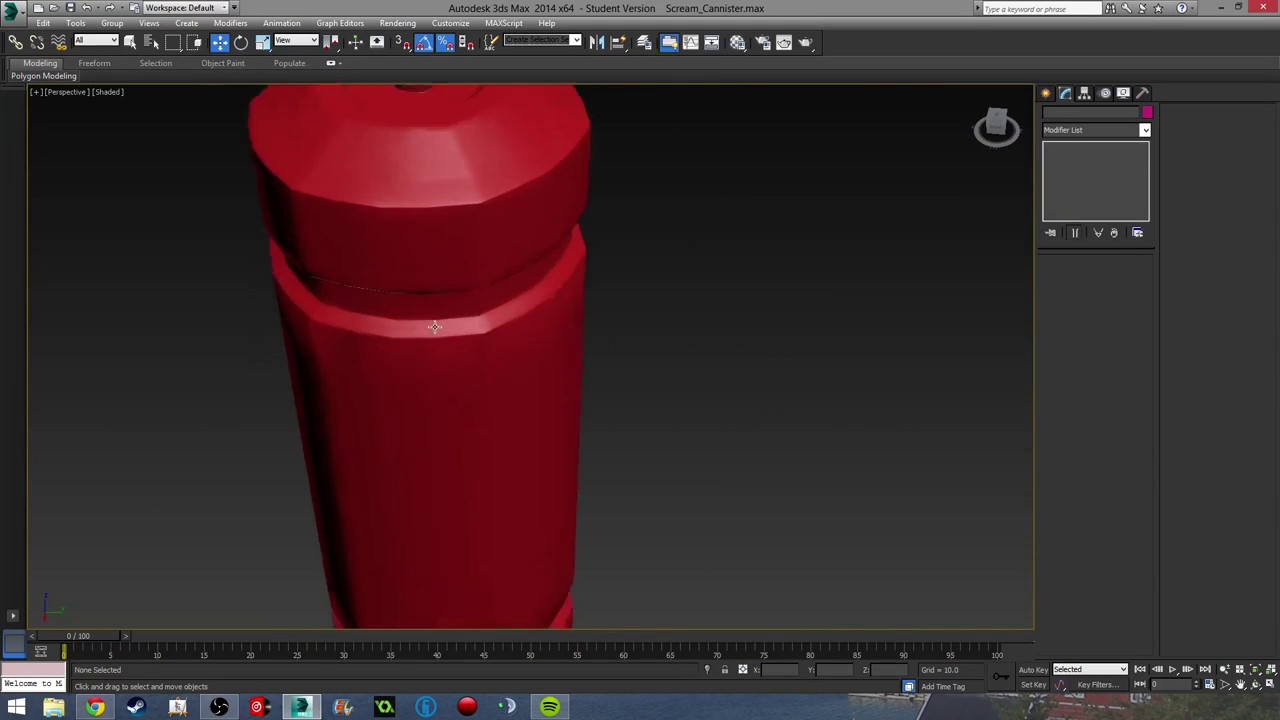
scroll(433, 332, "down", 5)
mouse_move(445, 365)
middle_mouse_down("alt")
mouse_move(508, 331)
mouse_move(451, 347)
middle_mouse_up("alt")
scroll(425, 419, "up", 4)
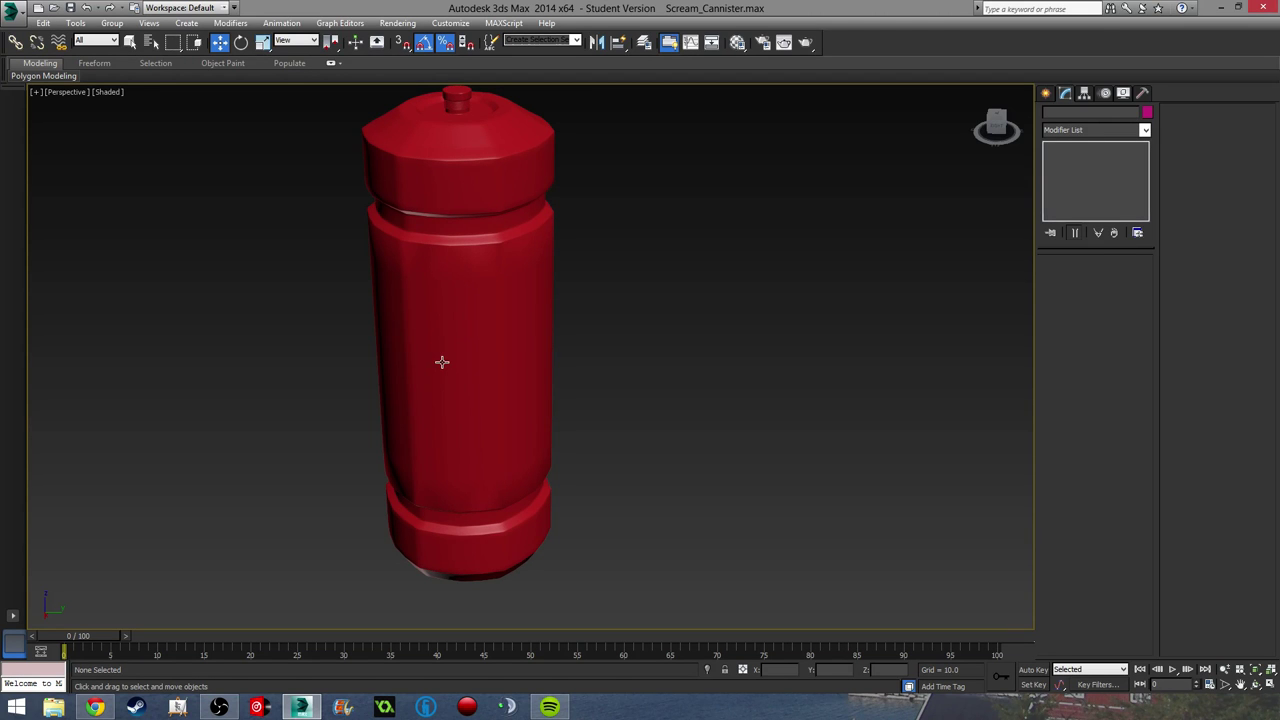
Step: Select the canister mesh's faces inside the upper groove, working in the front view at polygon level
left_click(436, 345)
key("f")
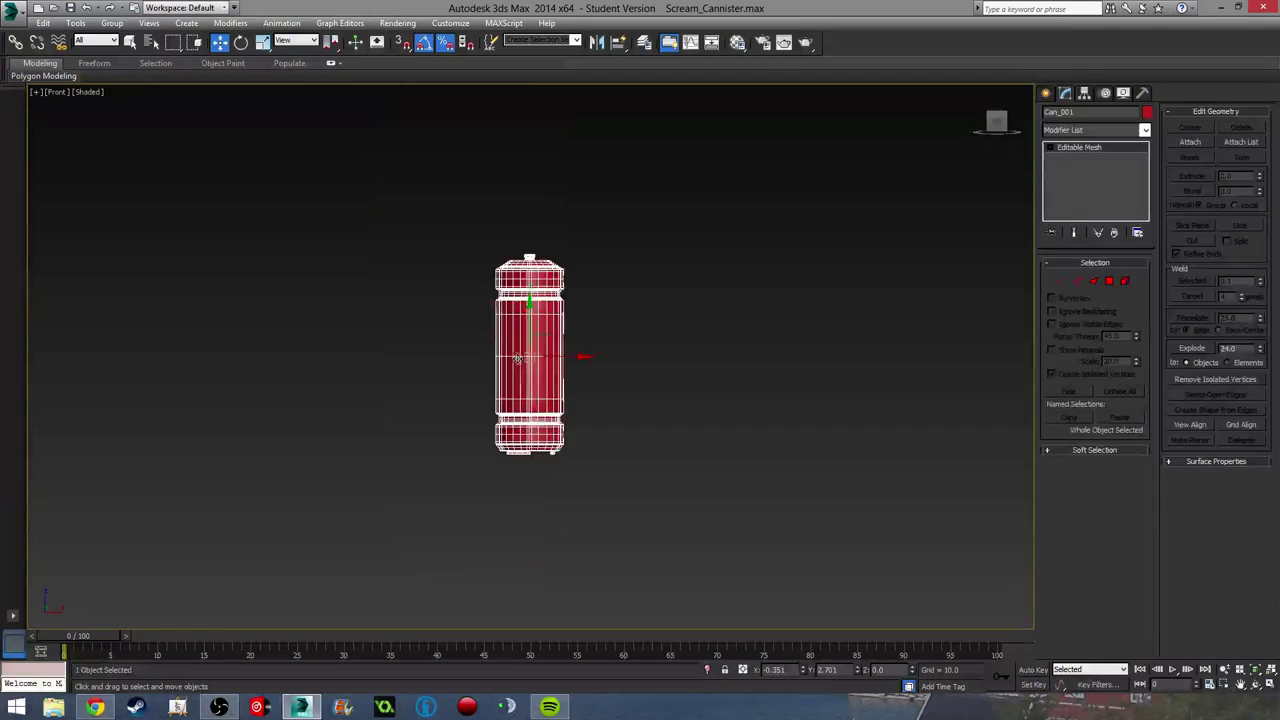
scroll(557, 295, "up", 8)
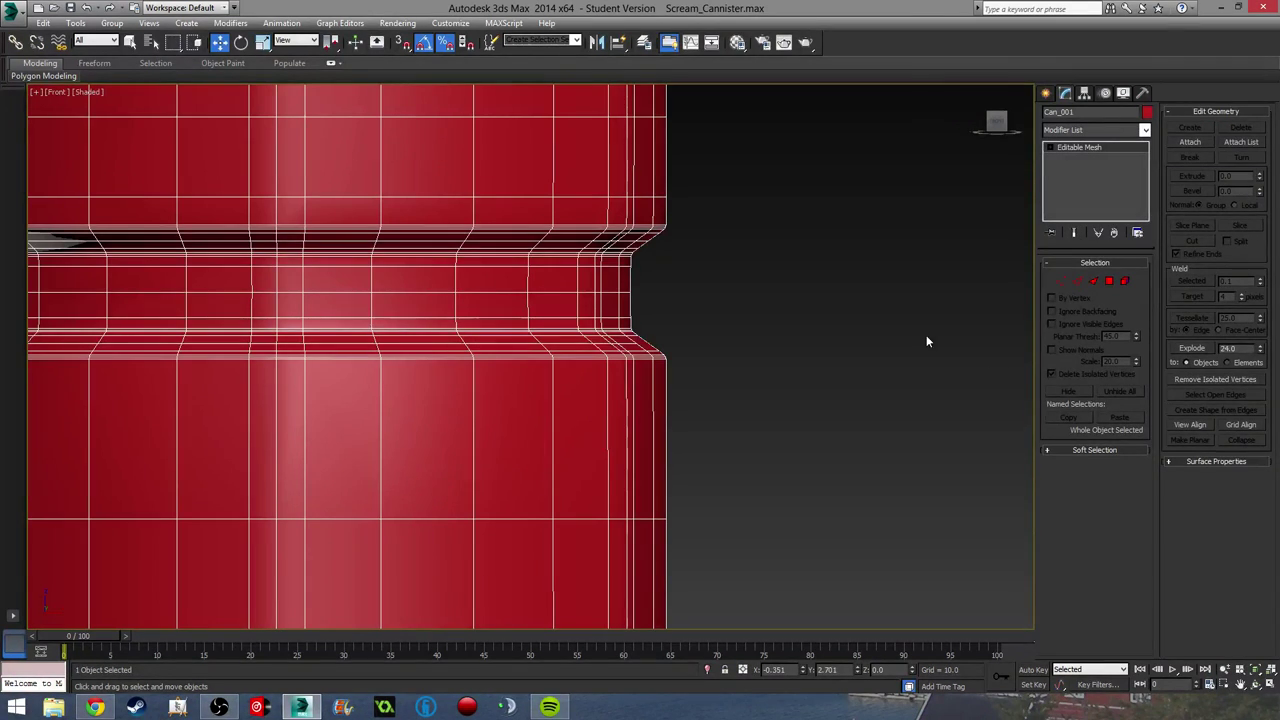
middle_click_drag(703, 403, 847, 394)
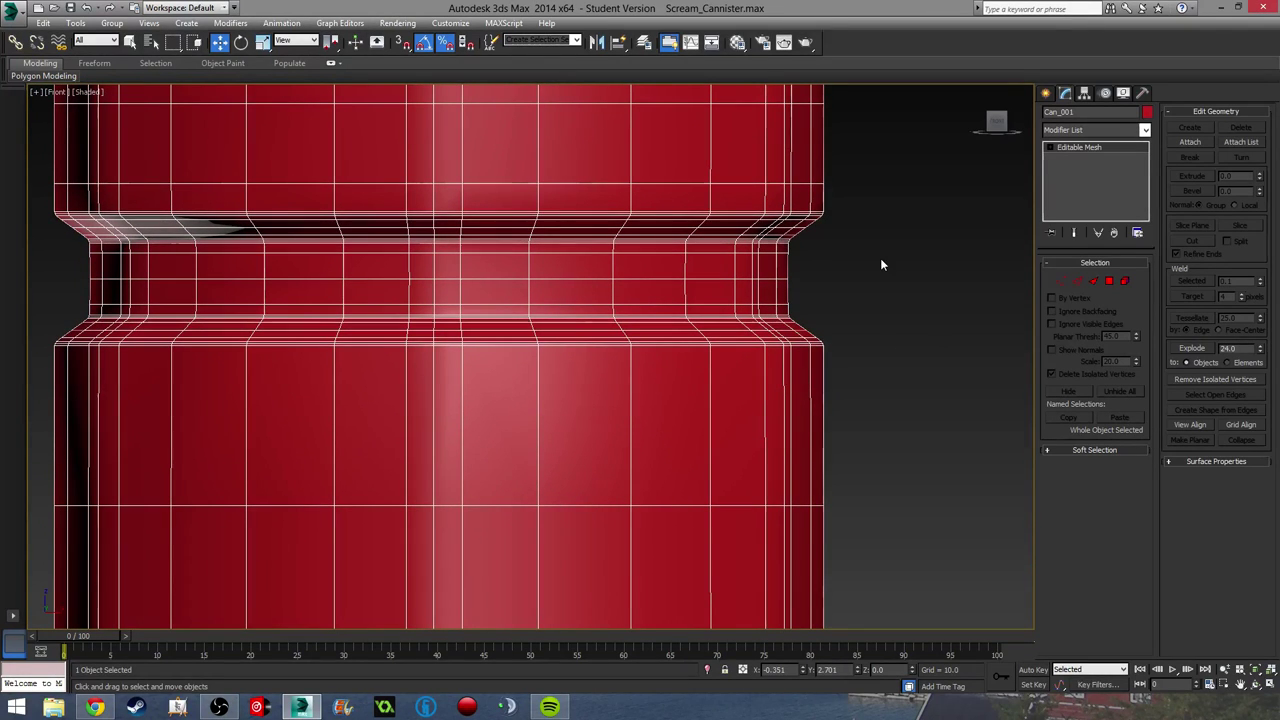
left_click(1109, 281)
middle_click_drag(354, 286, 483, 238)
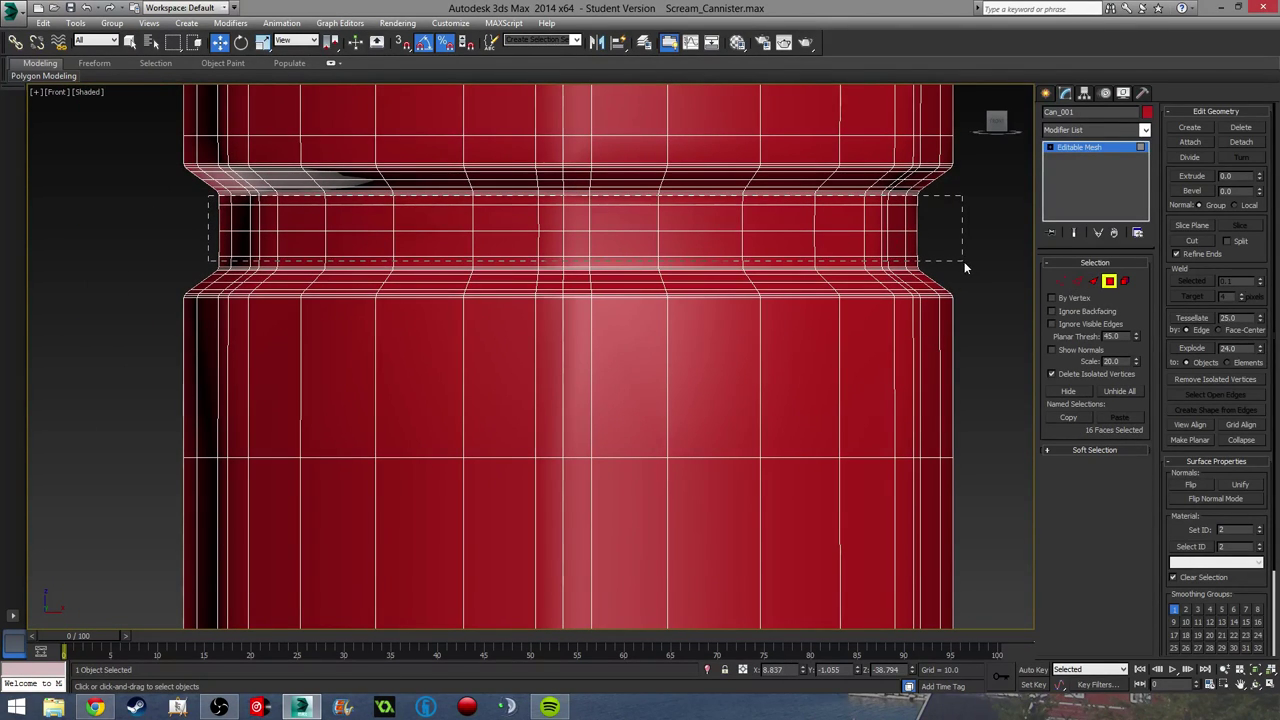
left_click_drag(964, 261, 964, 261)
scroll(723, 197, "down", 10)
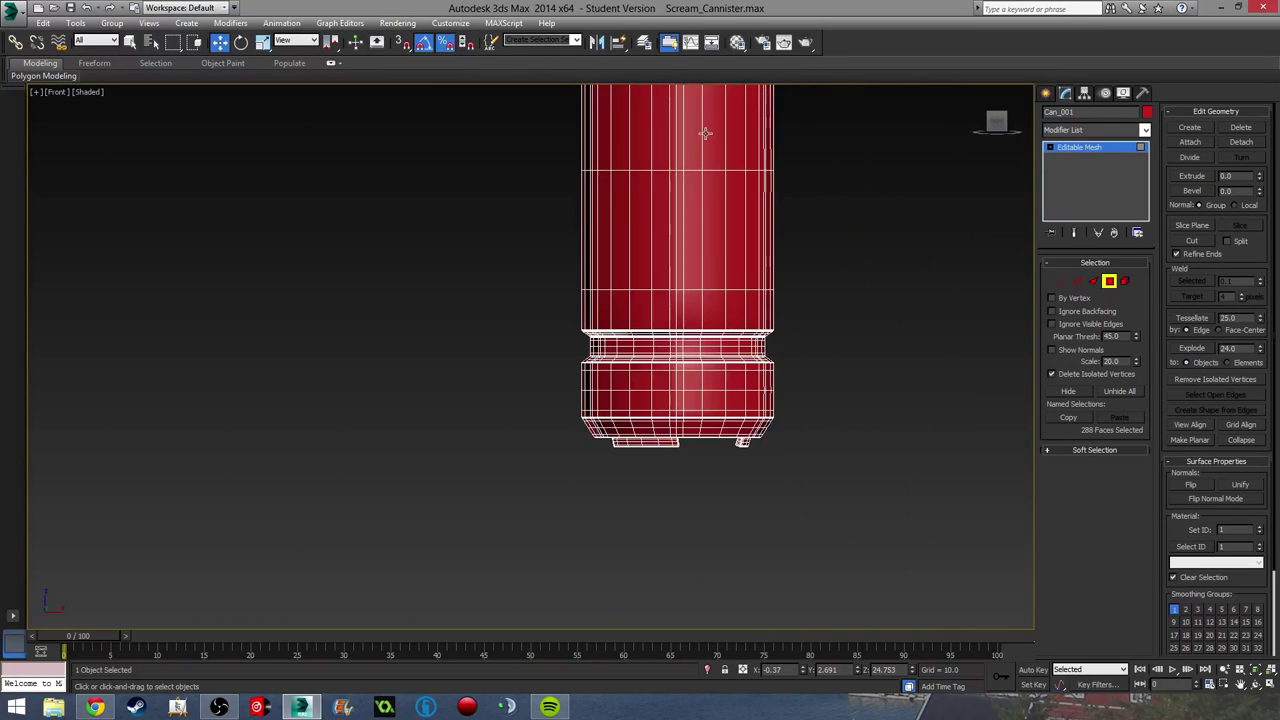
Step: Select every face of the canister mesh to review its smoothing group and Auto Smooth settings, and clear the selection
right_click(1207, 651)
left_click(1183, 564)
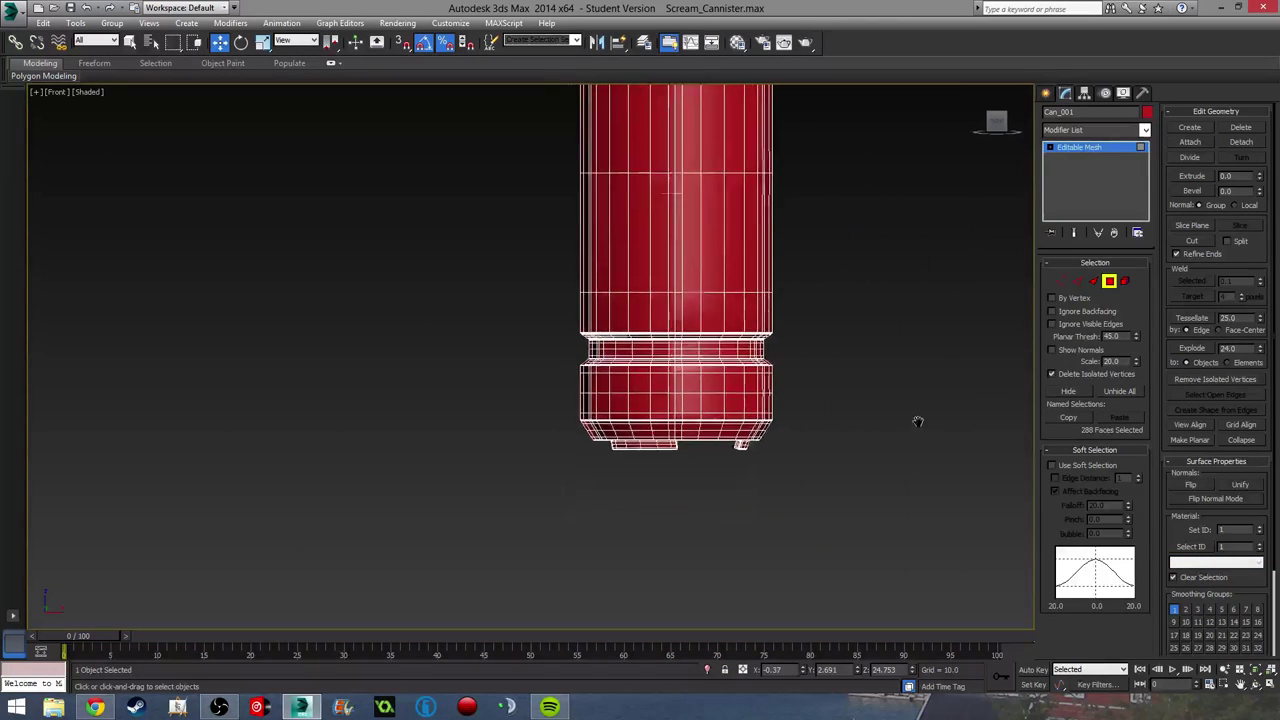
scroll(880, 450, "down", 3)
key("ctrl+a")
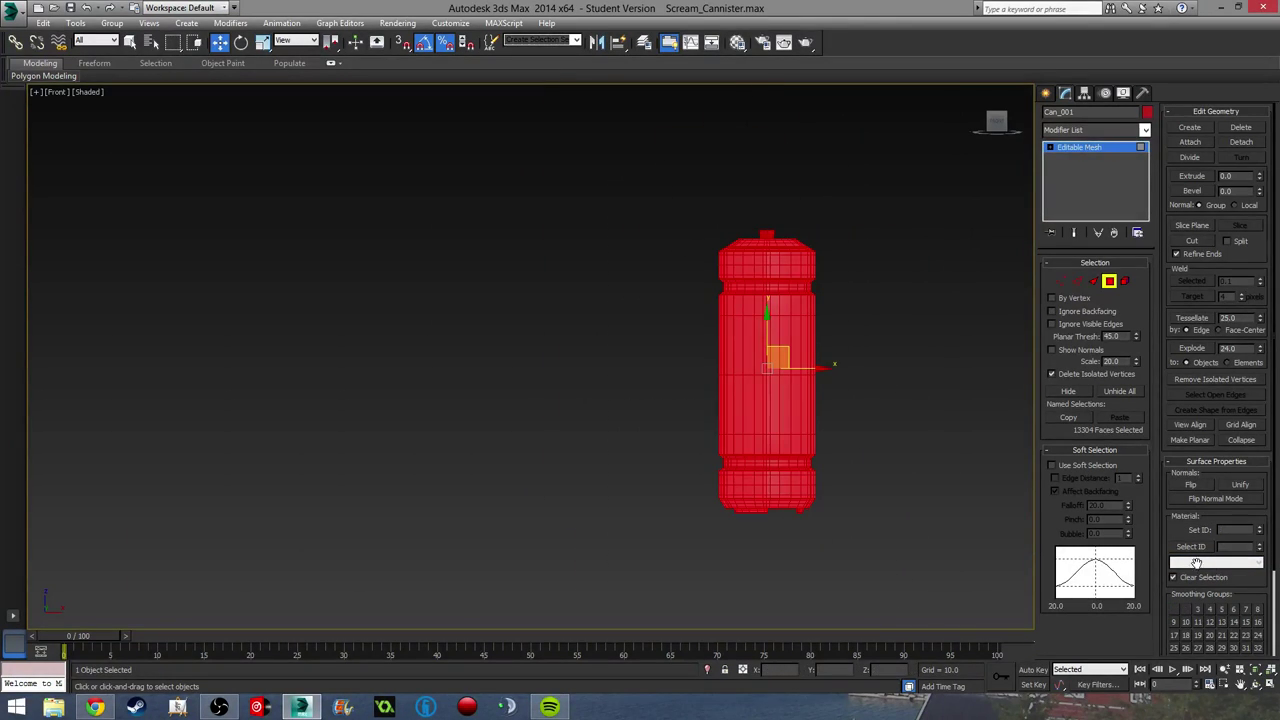
left_click_drag(1173, 536, 1161, 331)
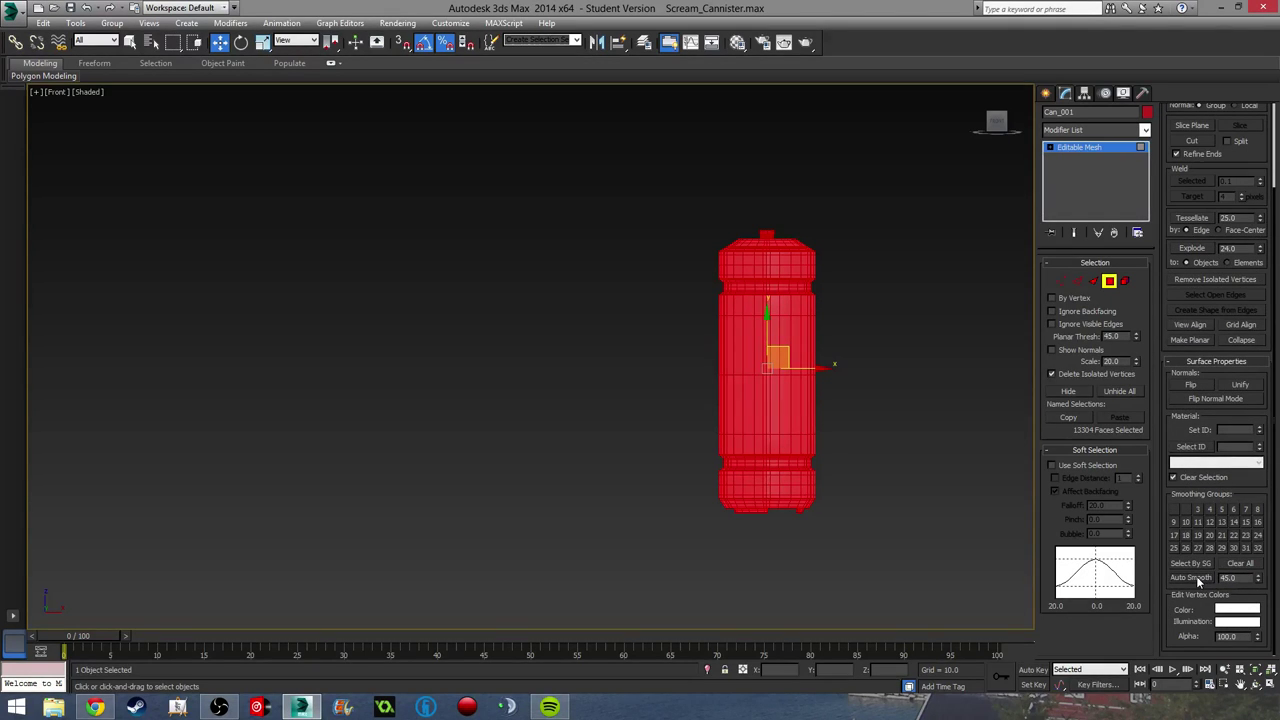
left_click(872, 306)
Step: Leave polygon editing, deselect the canister and inspect the shading of the nozzle rings from the front
scroll(711, 306, "up", 6)
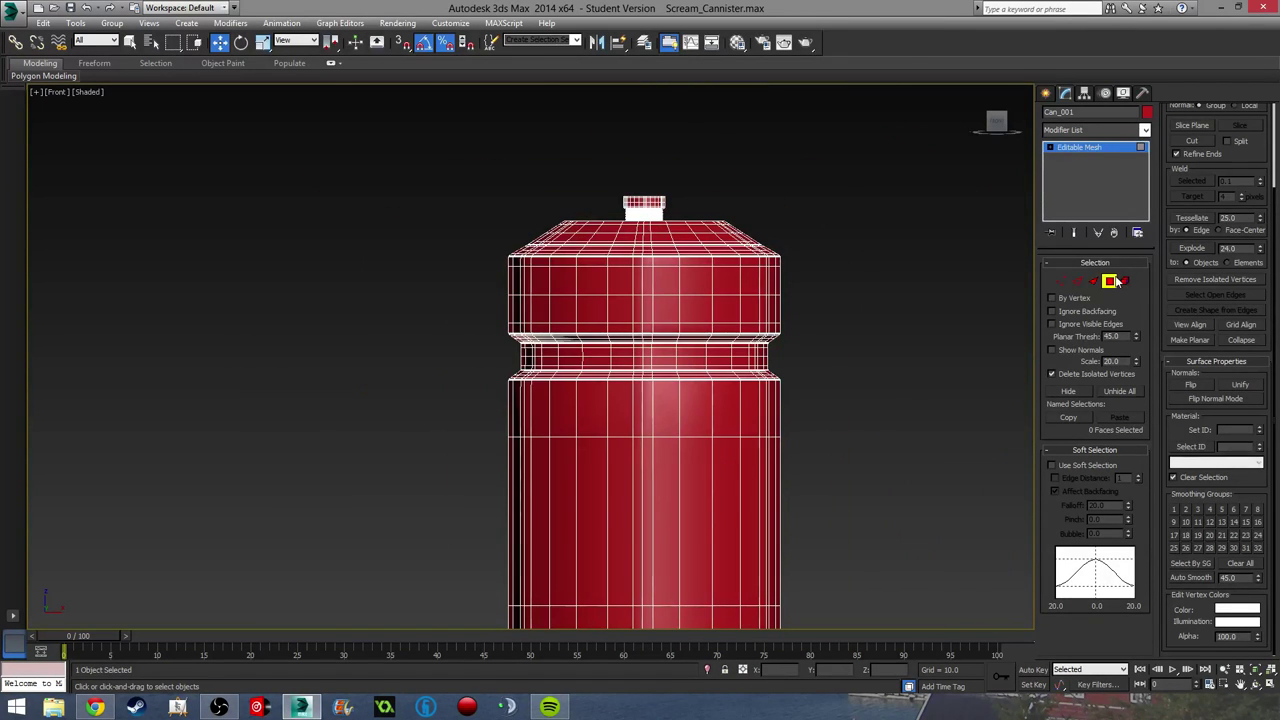
left_click(1114, 281)
left_click(813, 373)
middle_click_drag(778, 292, 782, 286)
scroll(654, 202, "up", 10)
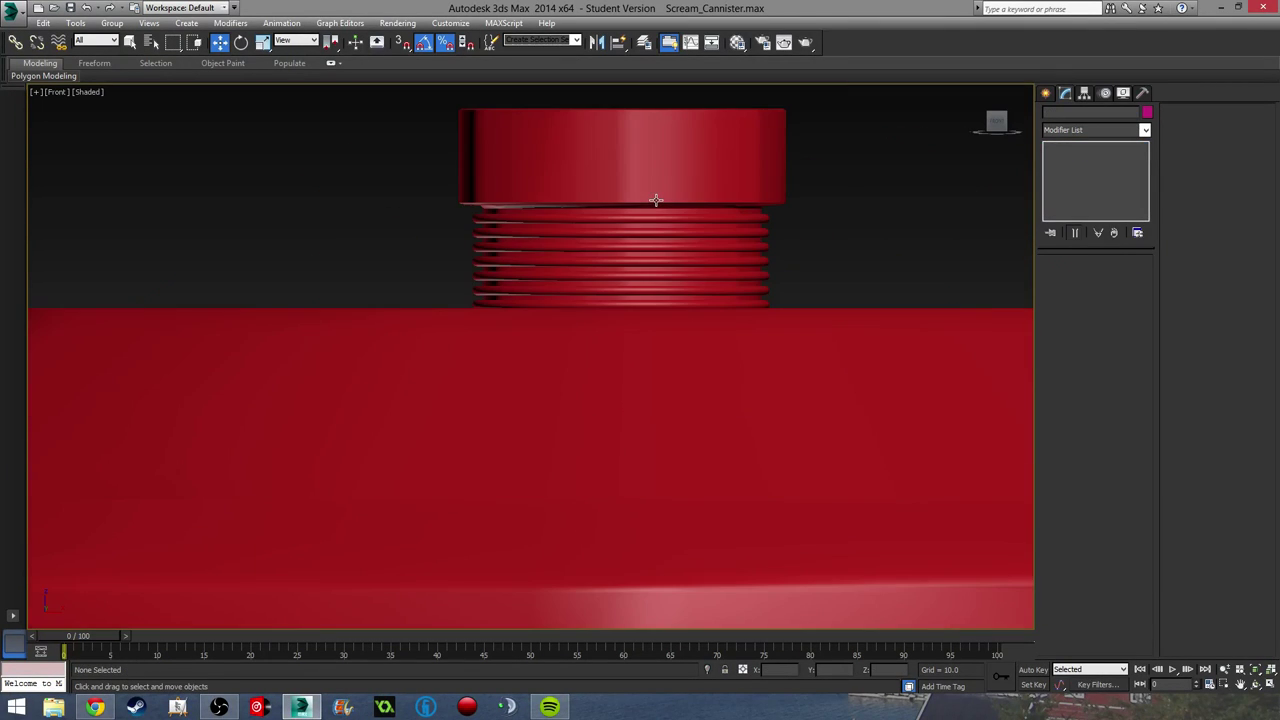
scroll(656, 200, "down", 8)
Step: Select the canister mesh's faces inside the upper groove band at polygon level in the front view
left_click(790, 390)
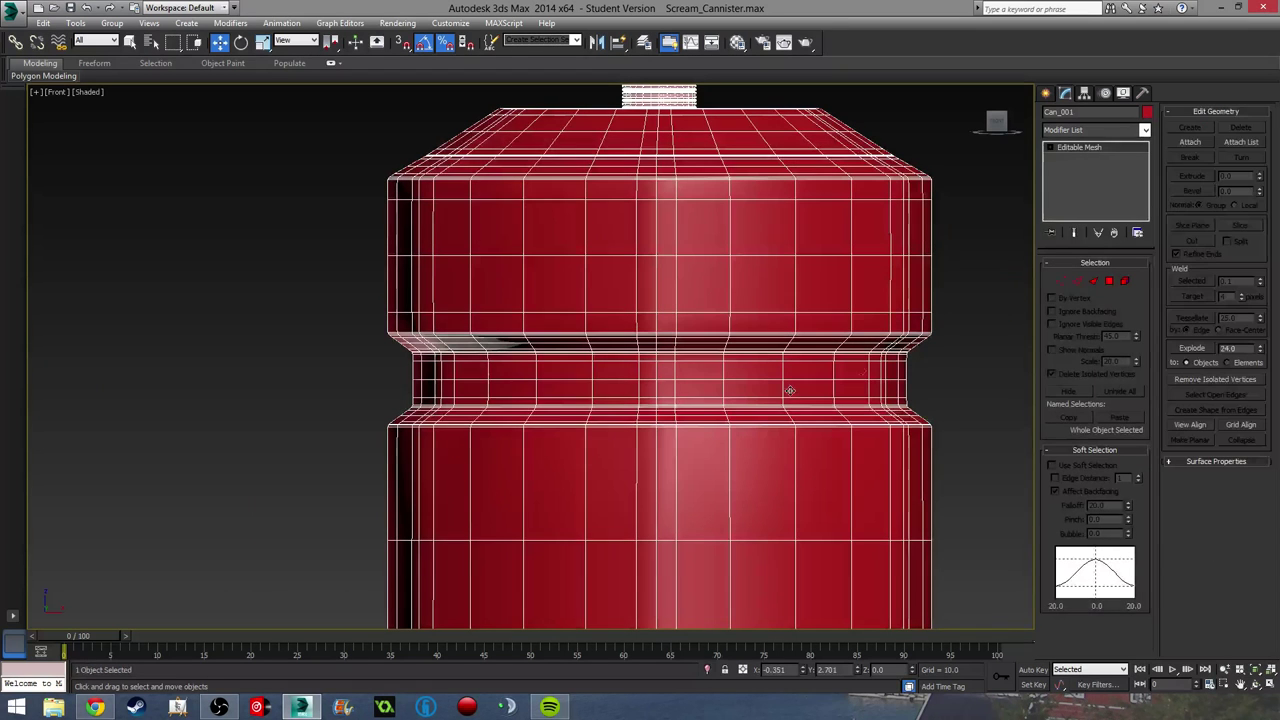
left_click(1108, 283)
scroll(851, 189, "up", 6)
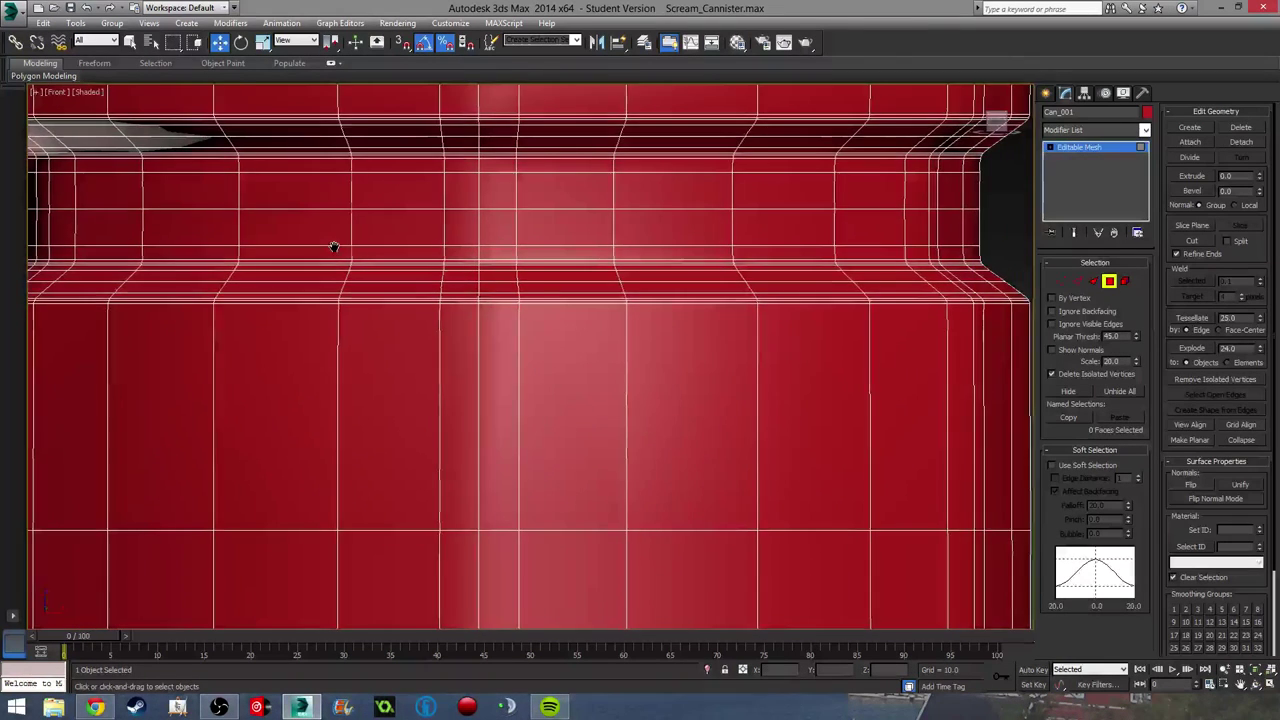
scroll(141, 209, "down", 3)
scroll(160, 213, "up", 2)
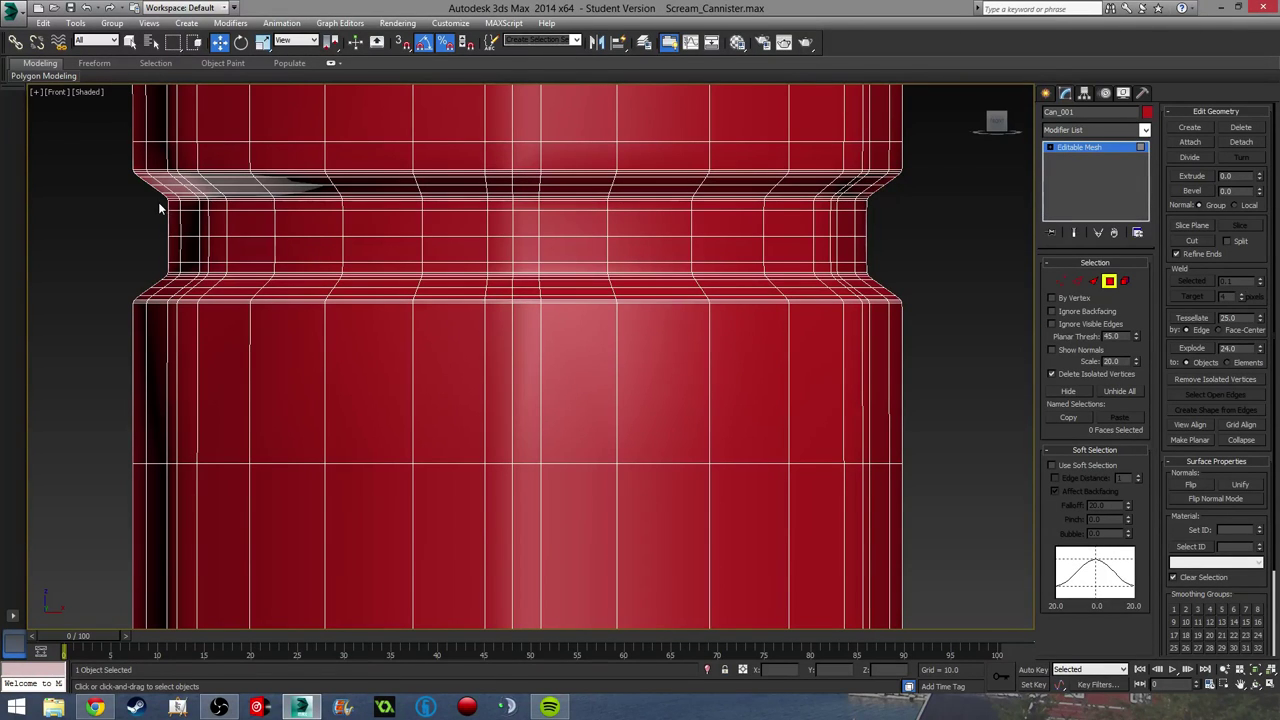
left_click_drag(914, 264, 927, 265)
Step: Add the faces inside the lower groove band to the upper band selection
scroll(560, 435, "down", 5)
scroll(533, 471, "up", 4)
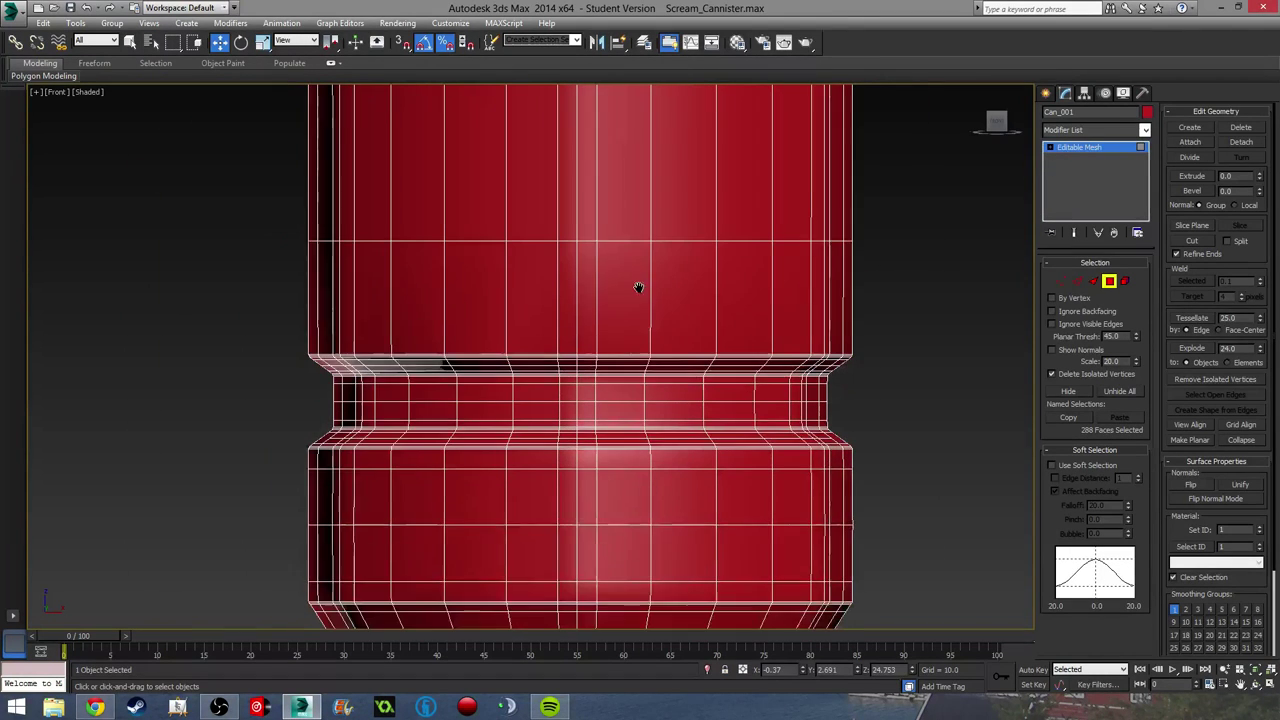
left_click_drag(326, 378, 461, 410)
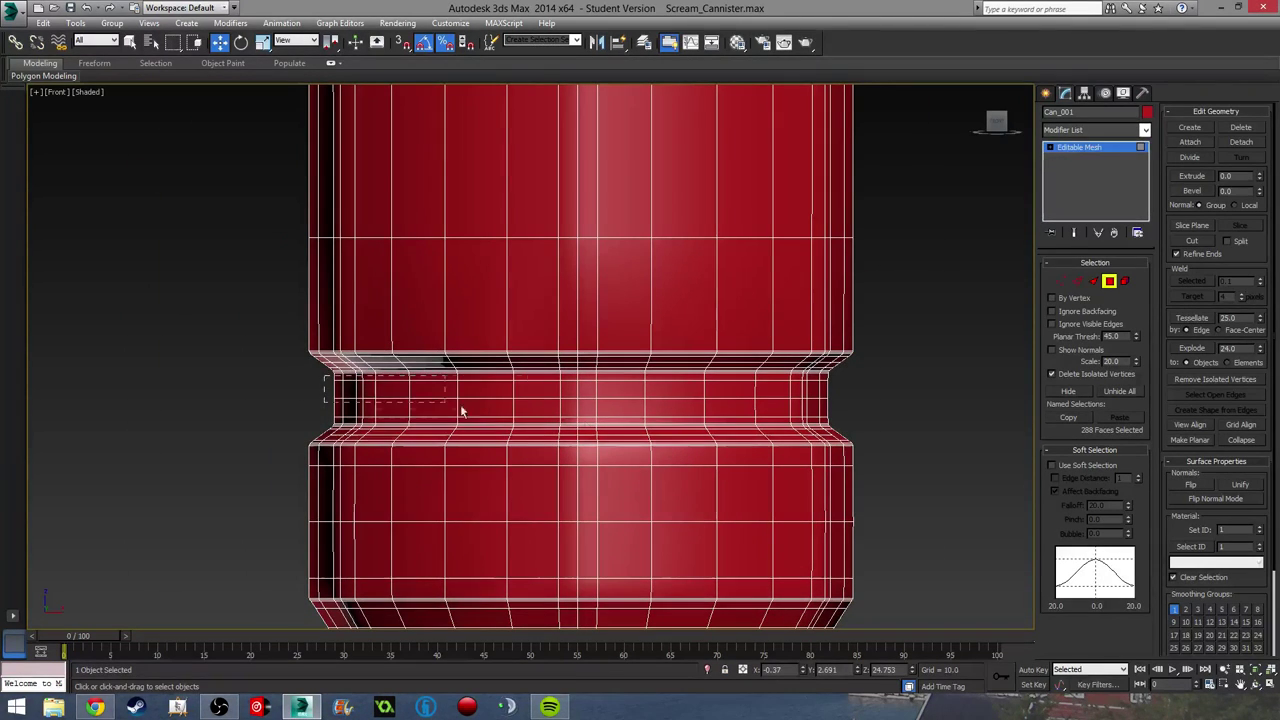
left_click_drag(869, 418, 869, 418)
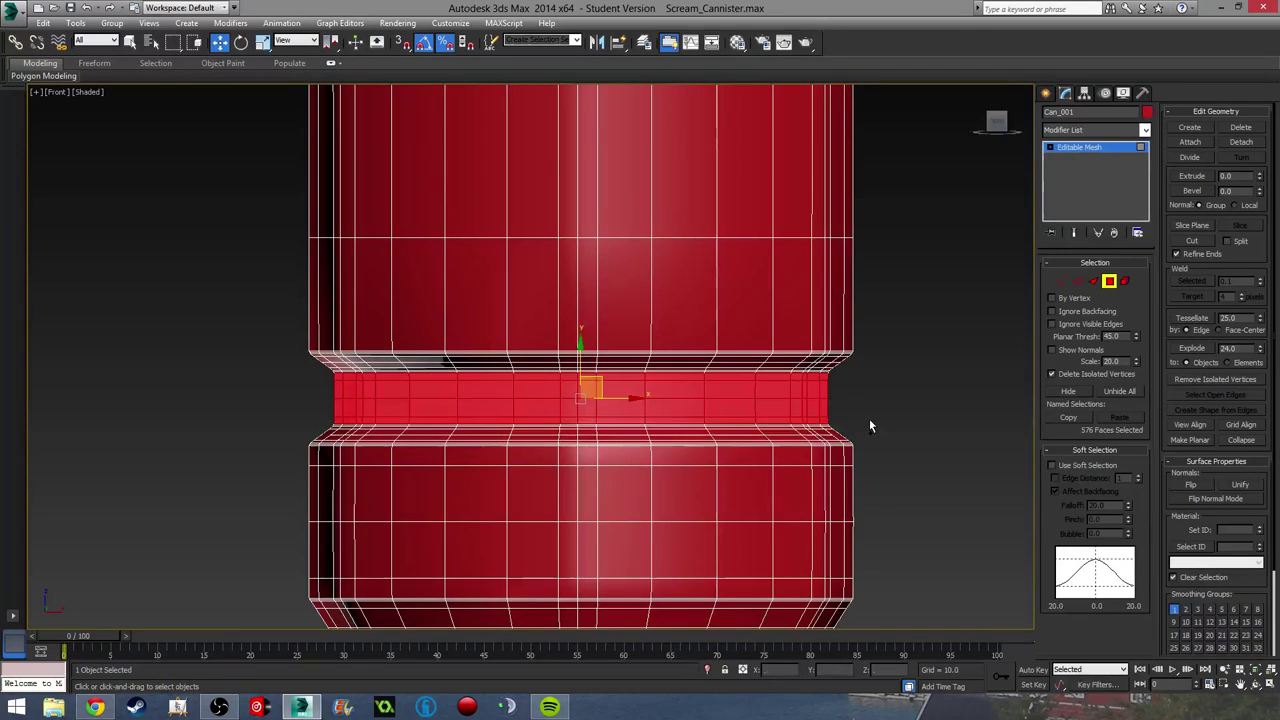
Step: Assign material ID 2 to the selected faces of both groove bands
scroll(858, 385, "down", 5)
middle_click_drag(867, 374, 700, 440, "alt")
middle_click_drag(830, 384, 857, 309, "alt")
key("f")
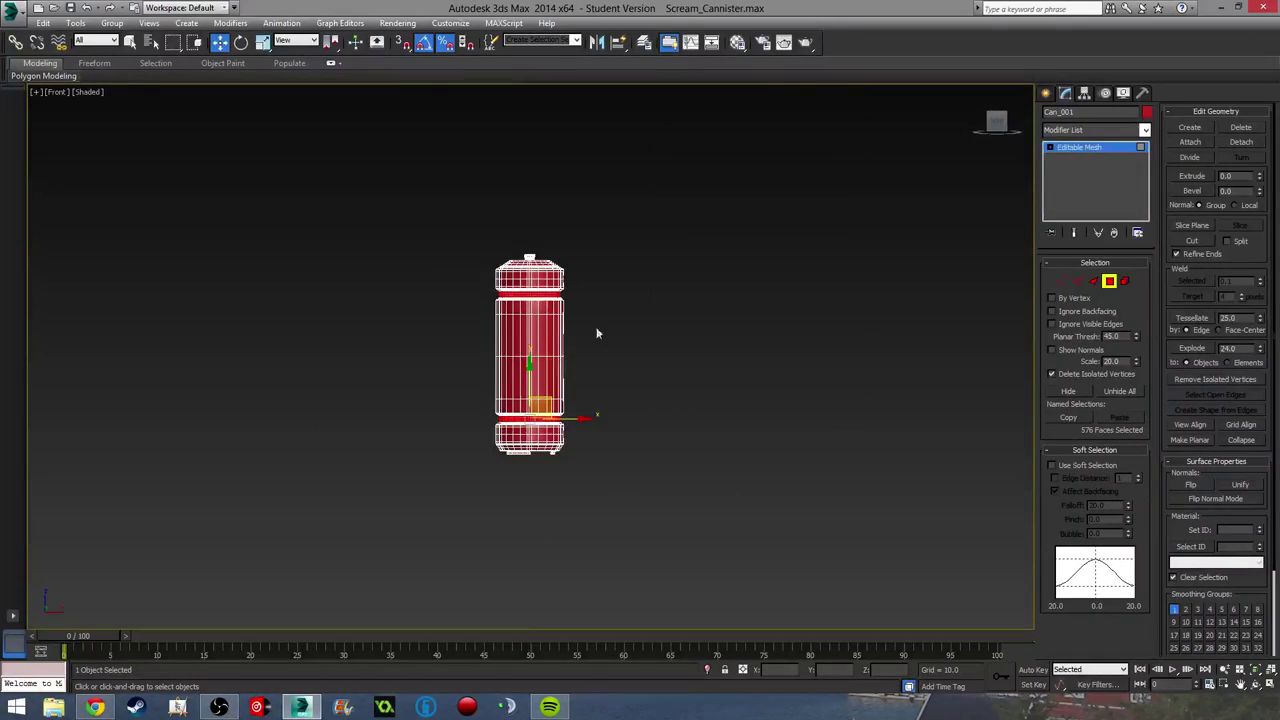
scroll(549, 338, "up", 8)
scroll(549, 338, "down", 5)
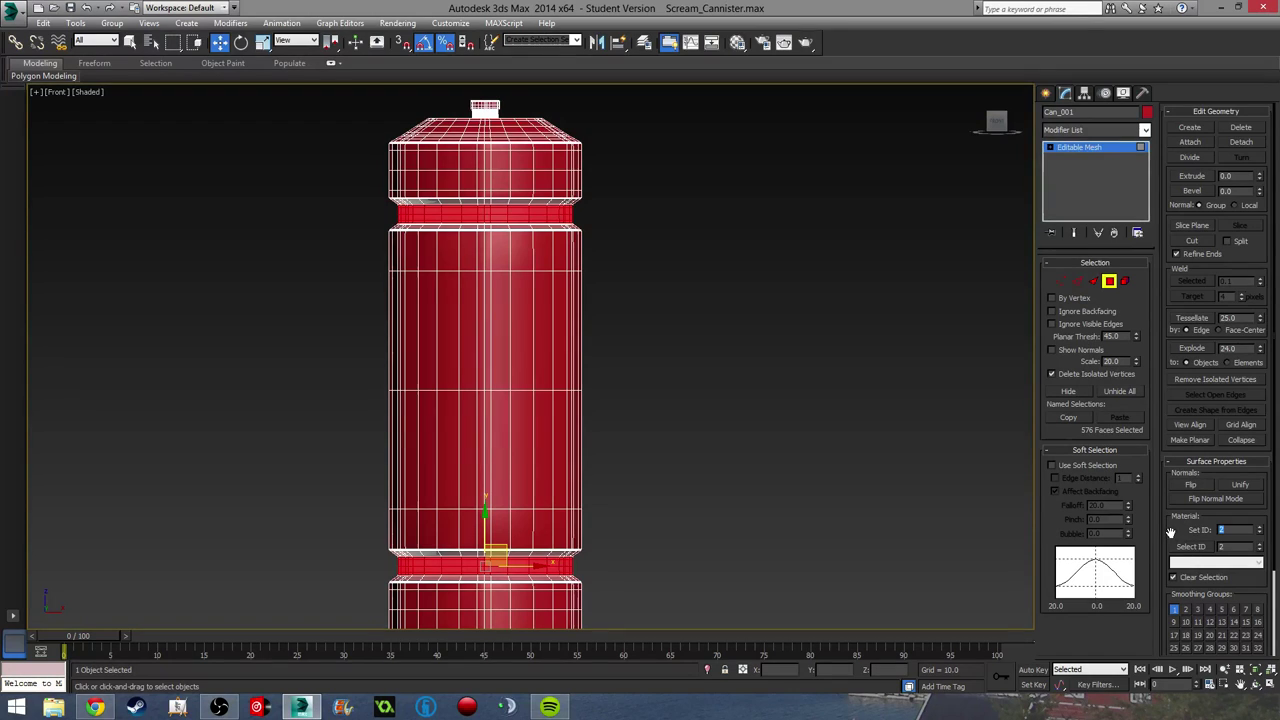
Step: Invert the face selection, set the material ID of the remaining canister faces to 1, and clear the selection
middle_click_drag(666, 449, 746, 448)
key("ctrl+i")
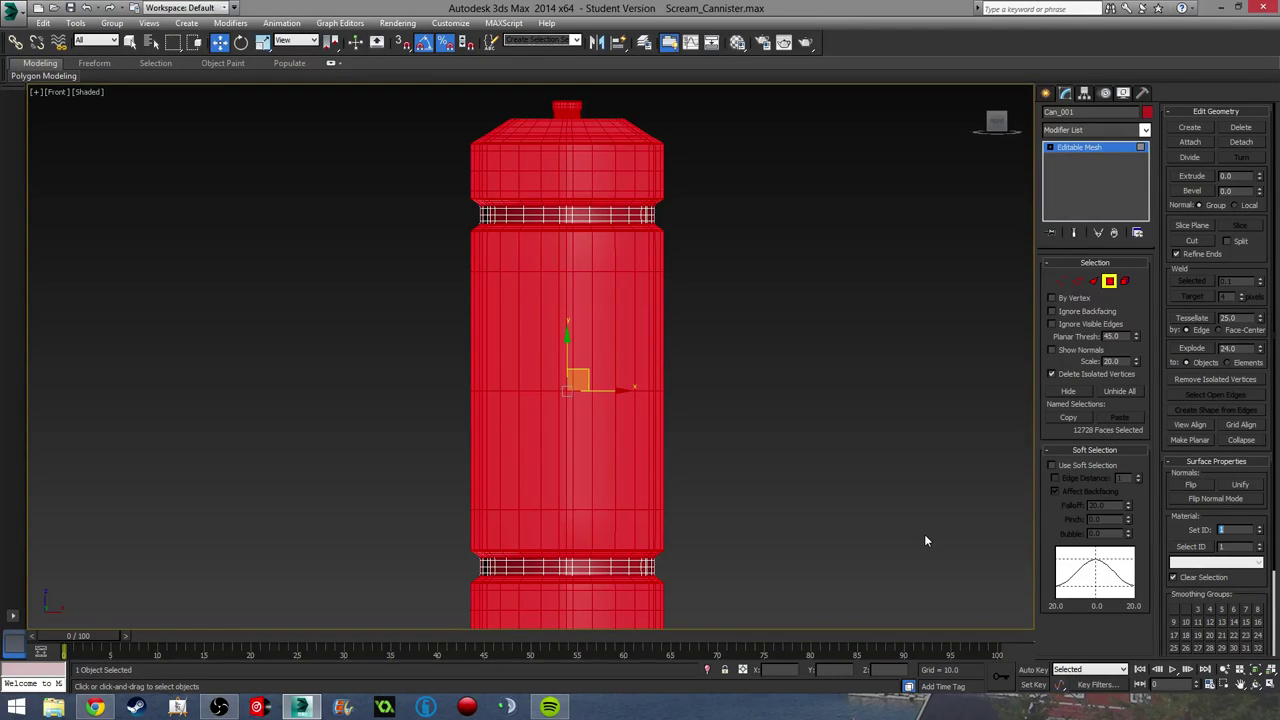
middle_click_drag(830, 398, 897, 545)
scroll(727, 350, "up", 3)
middle_click_drag(558, 228, 723, 535)
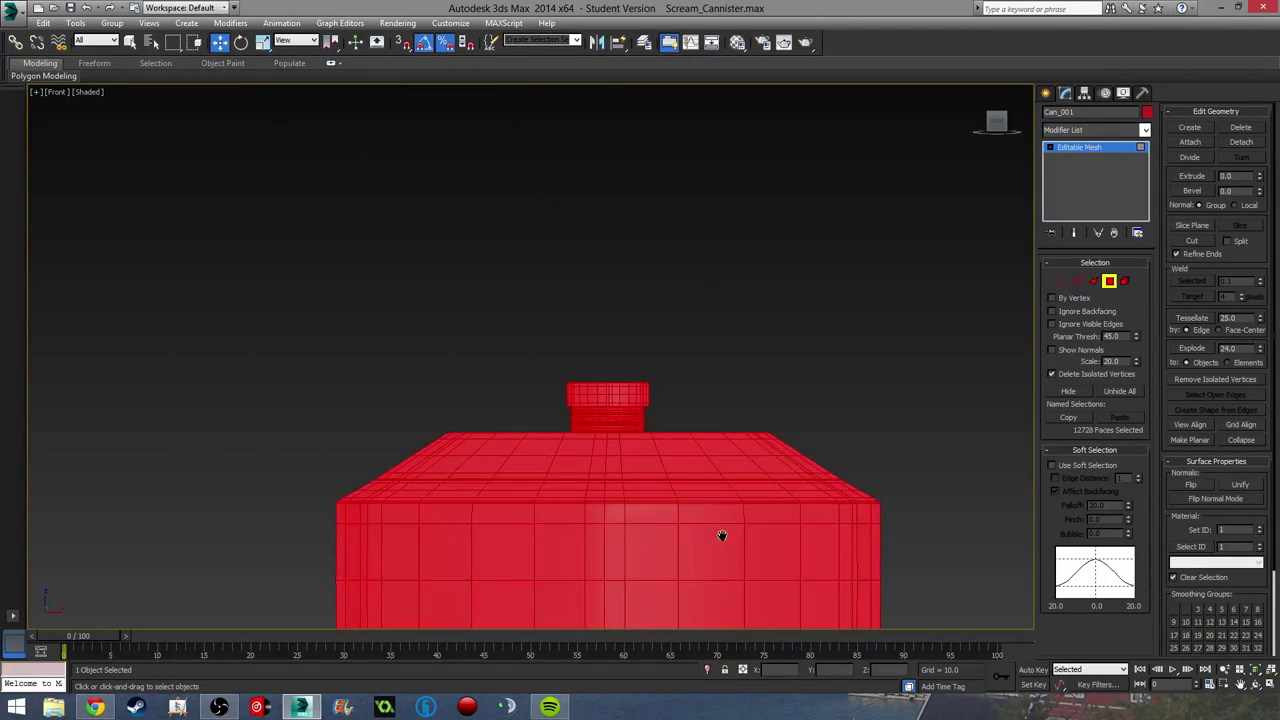
scroll(570, 422, "up", 2)
left_click(870, 381)
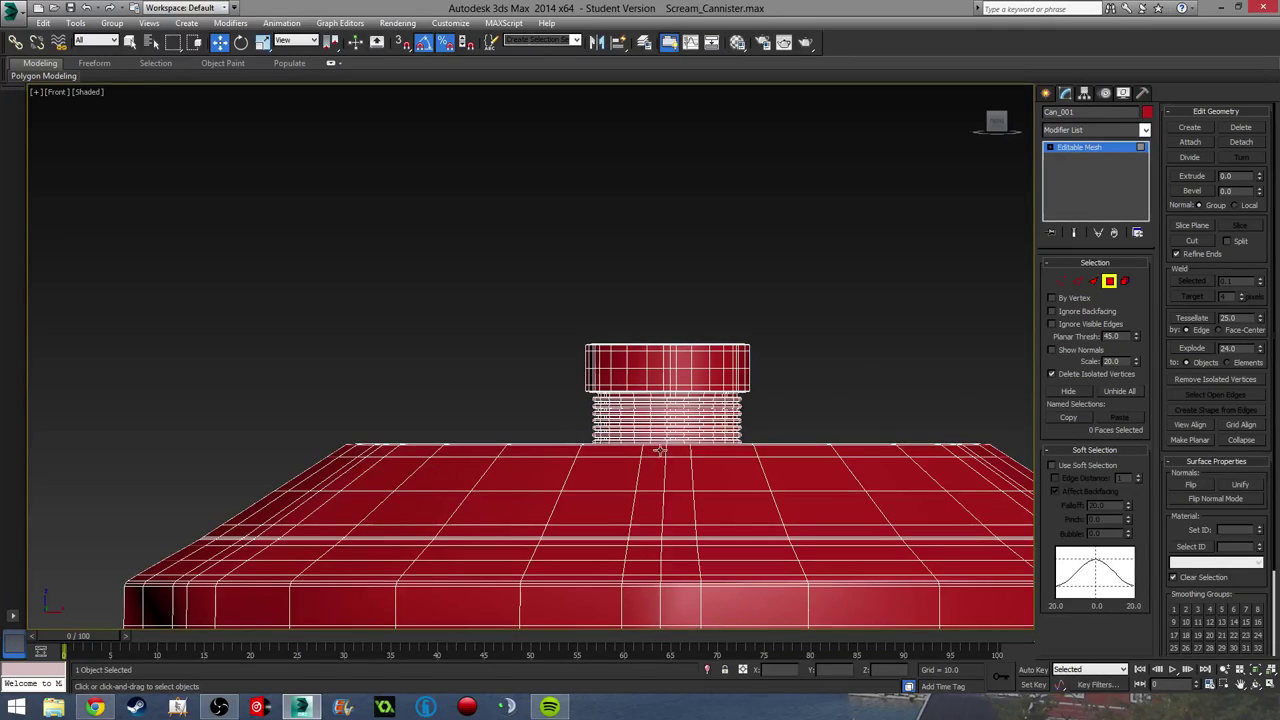
Step: Select the faces of the nozzle's cap and threads in the front view, above the canister's rim
mouse_move(658, 469)
middle_mouse_down("alt")
mouse_move(661, 498)
mouse_move(652, 458)
middle_mouse_up("alt")
key("f")
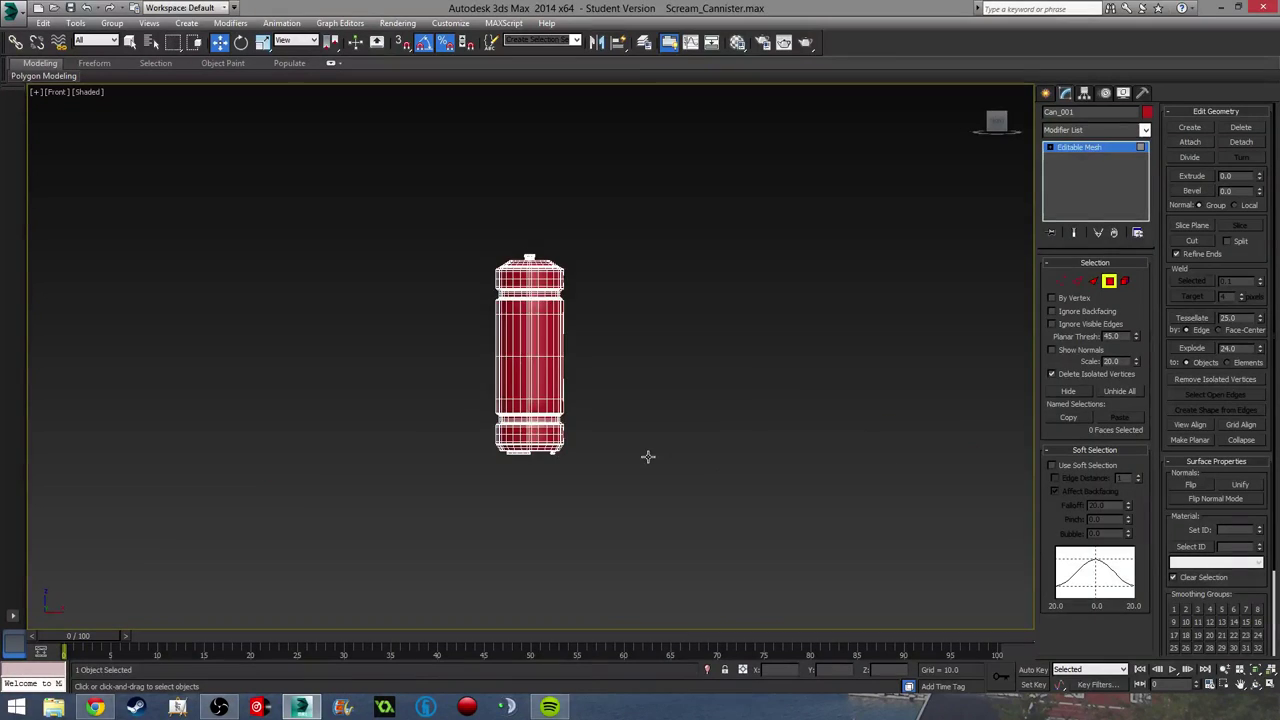
scroll(649, 454, "up", 8)
scroll(473, 271, "up", 4)
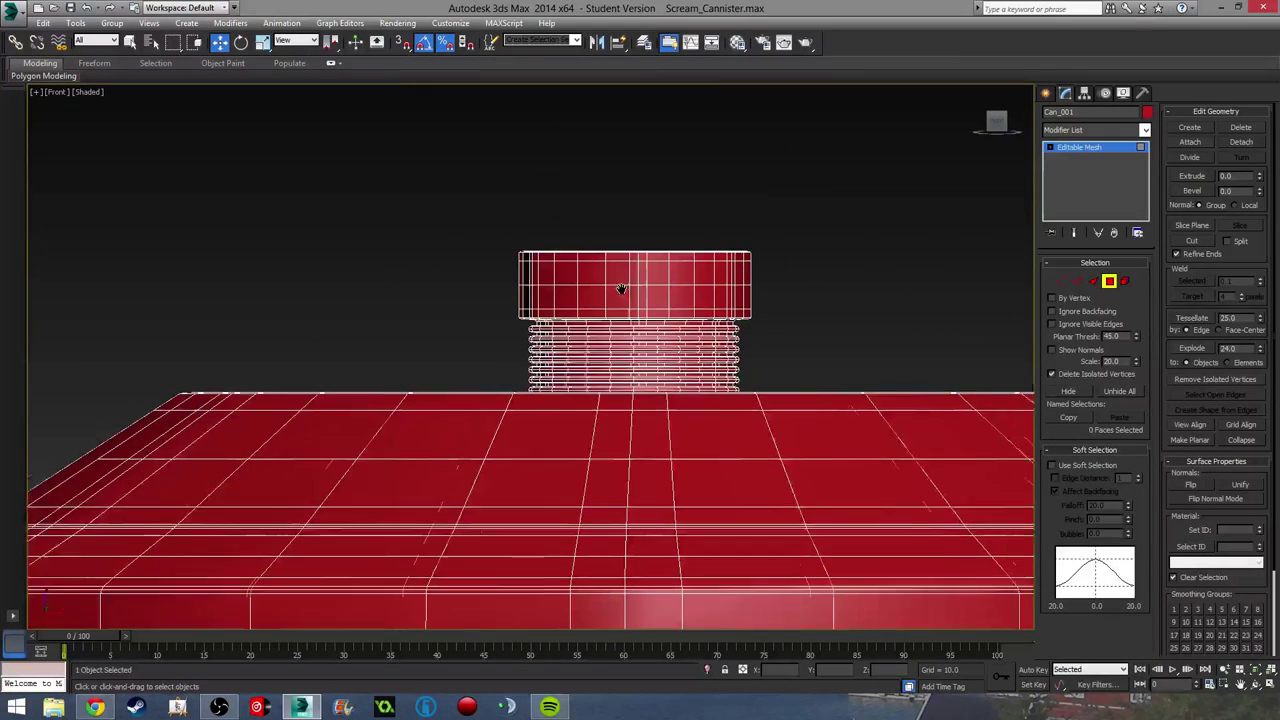
mouse_move(790, 369)
left_mouse_down()
mouse_move(799, 395)
mouse_move(780, 392)
left_mouse_up()
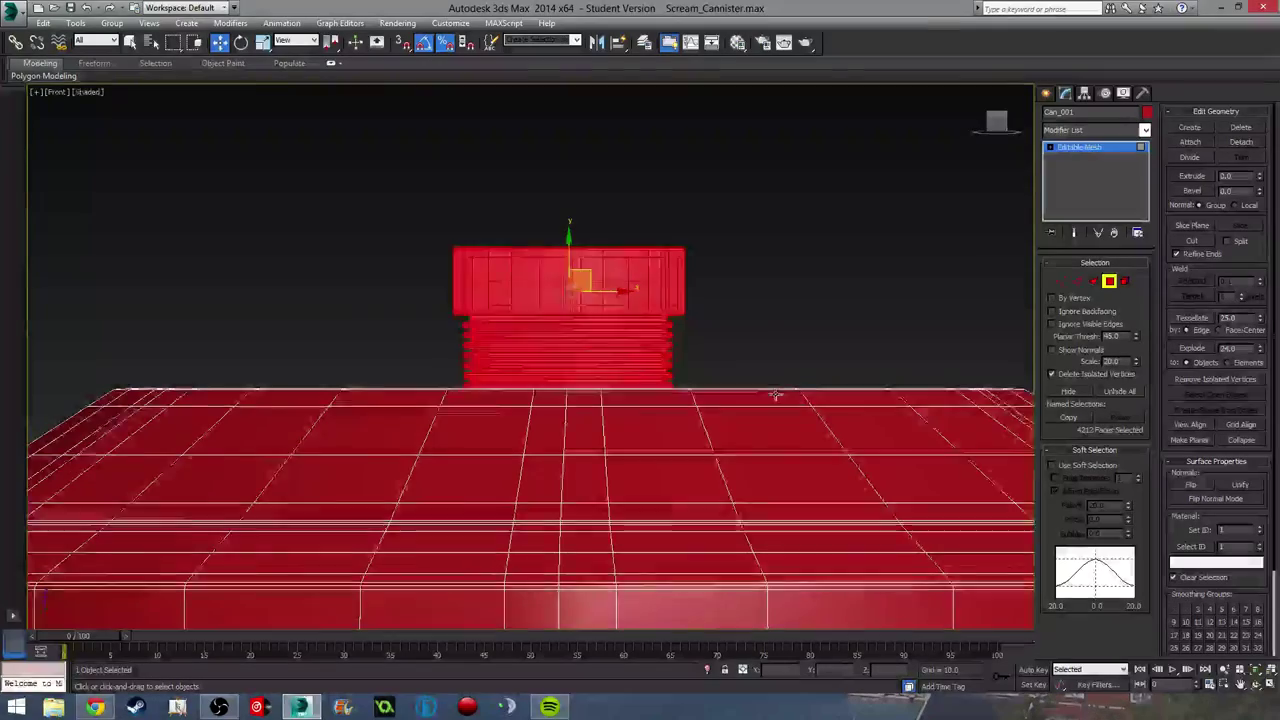
middle_click_drag(780, 392, 461, 391, "alt")
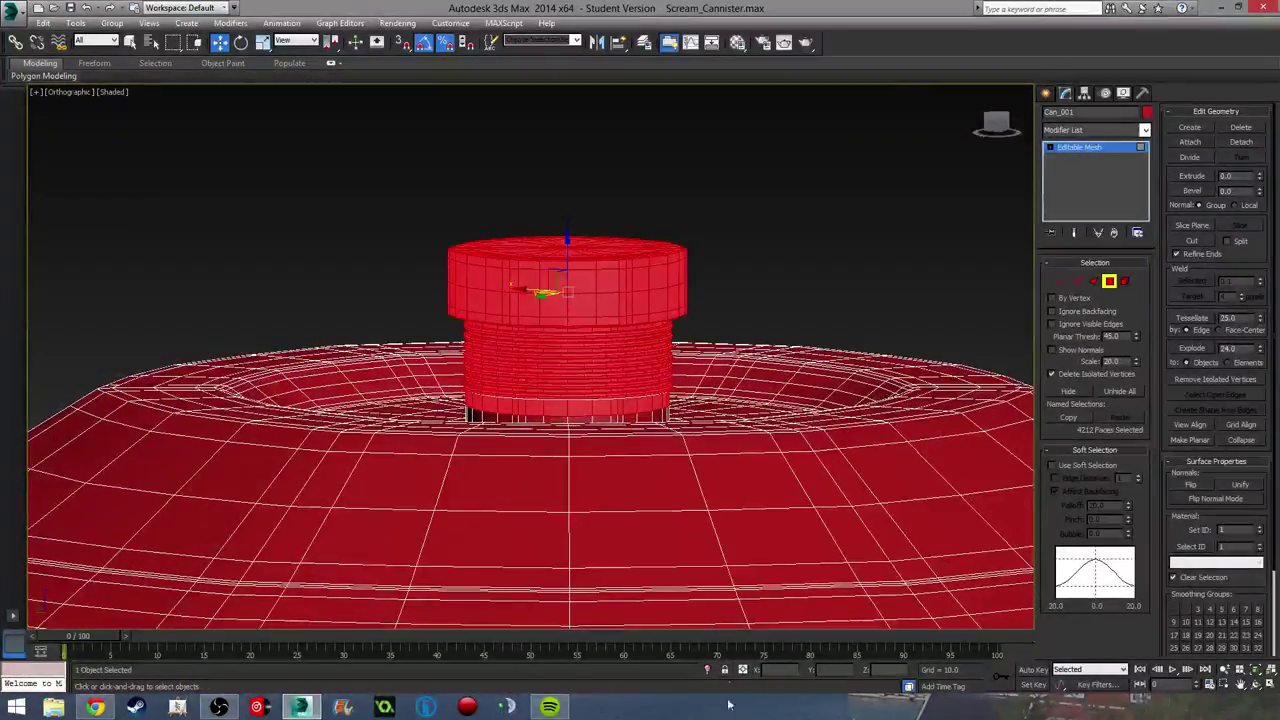
Step: Isolate the canister and extend the nozzle selection with a region covering the faces around its base
left_click(707, 670)
middle_click_drag(494, 517, 458, 522, "alt")
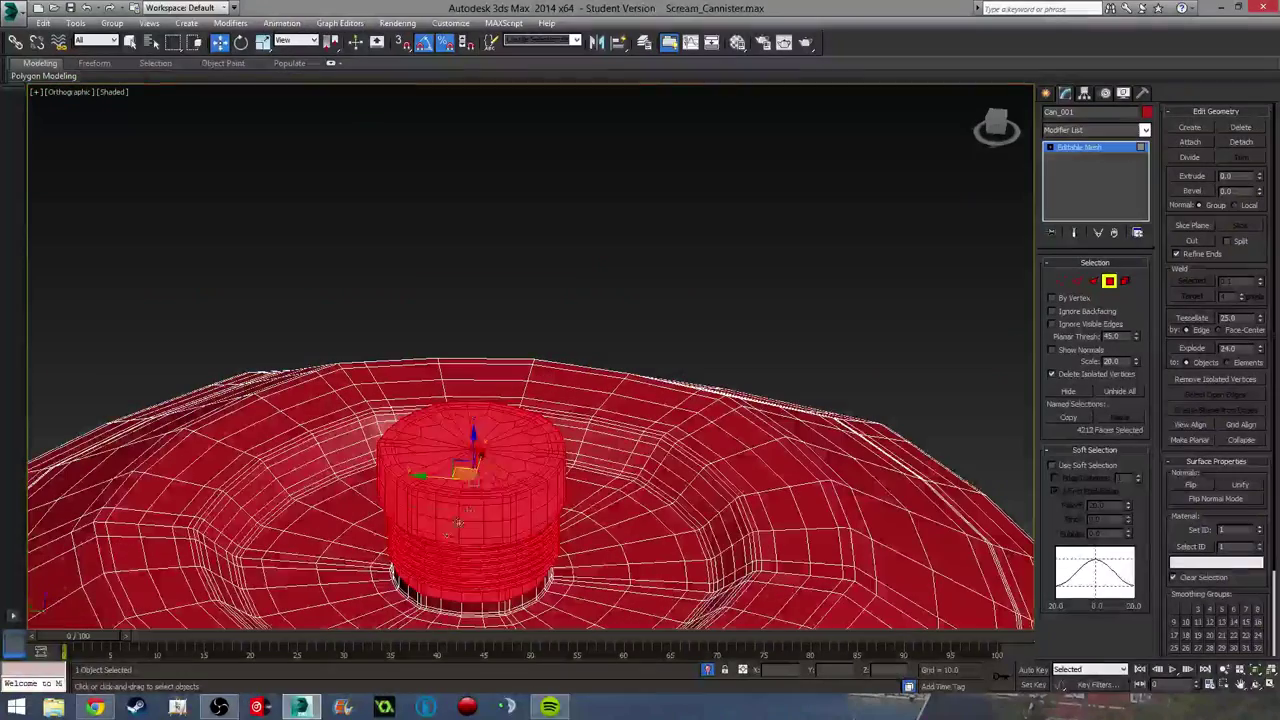
left_click(491, 459)
middle_click_drag(497, 480, 494, 413)
middle_click_drag(494, 515, 495, 534, "alt")
left_click_drag(255, 348, 698, 588)
Step: Remove the surplus shoulder and recess faces on both sides of the nozzle from the selection in the top view
middle_click_drag(698, 588, 620, 621, "alt")
key("t")
scroll(700, 535, "up", 6)
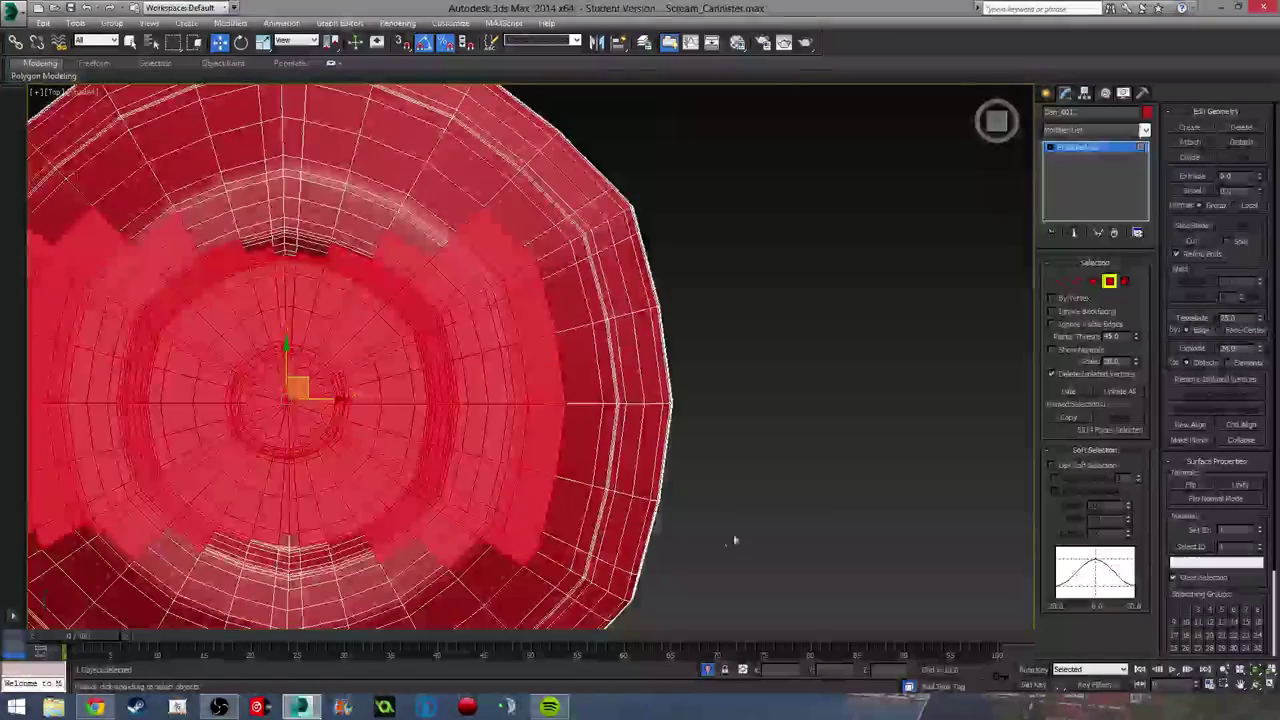
left_click_drag(808, 604, 381, 113)
key("z")
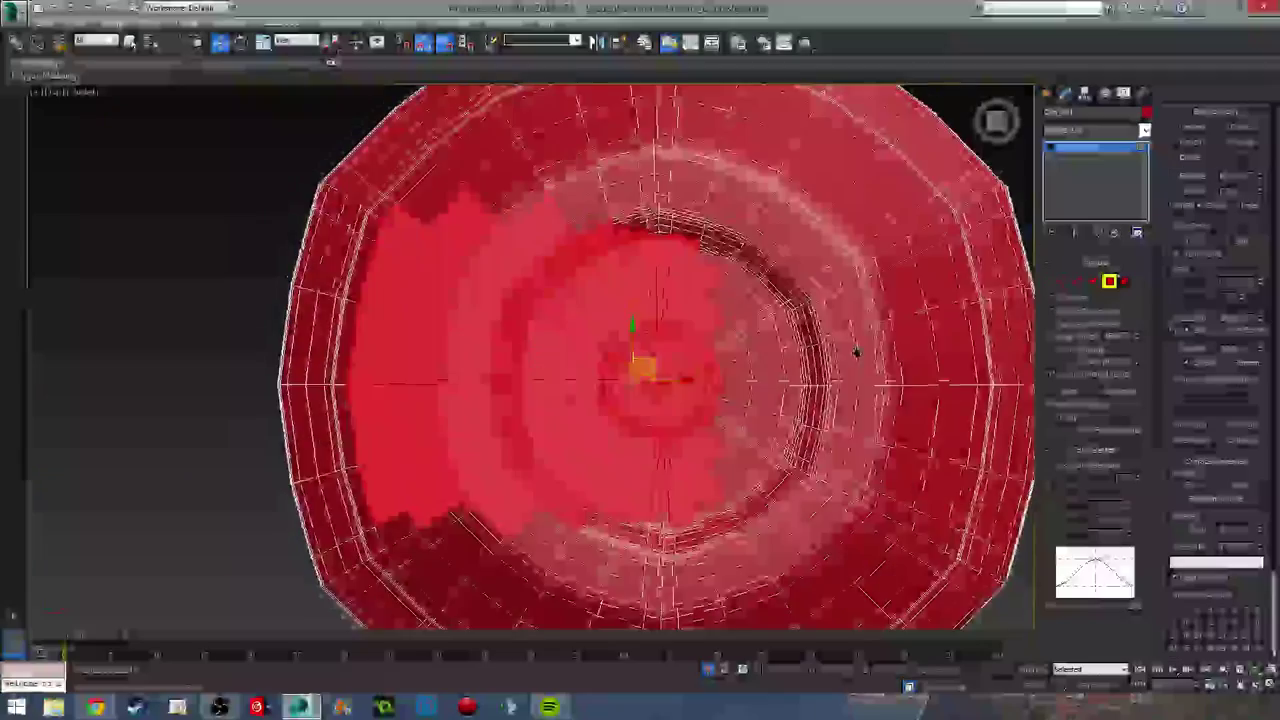
left_click_drag(155, 133, 608, 523)
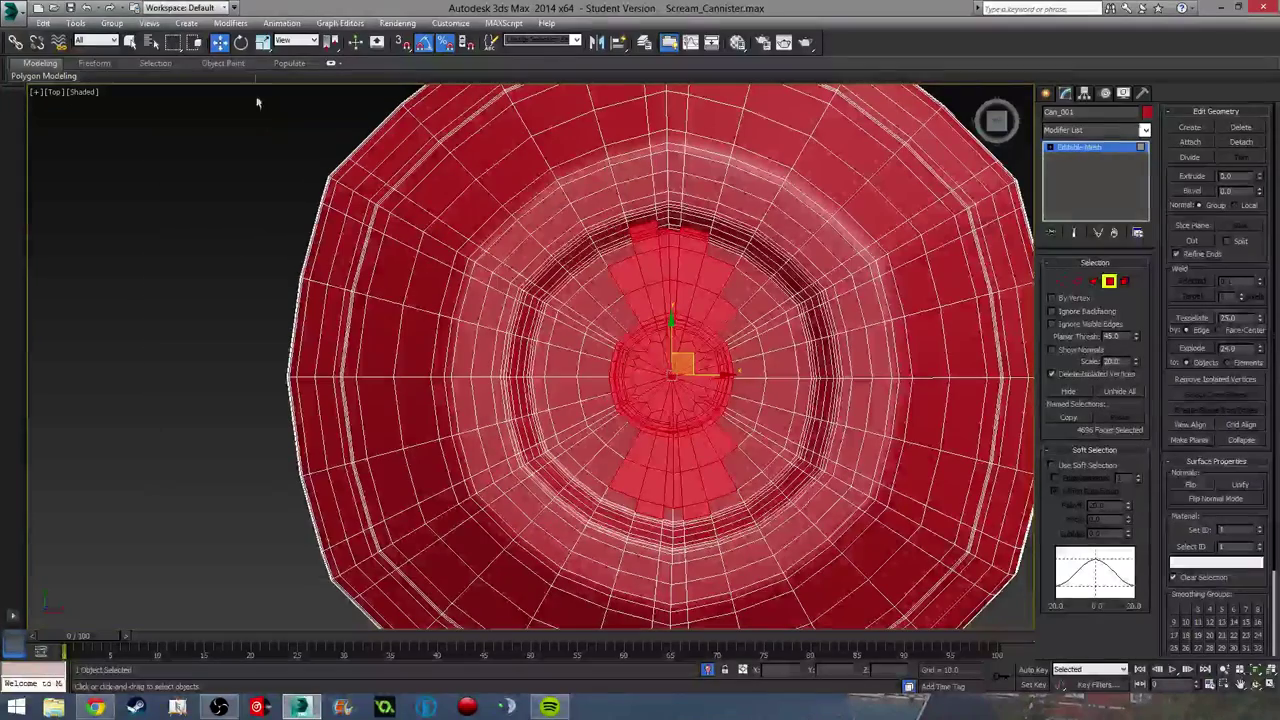
left_click_drag(929, 272, 934, 308, "alt")
Step: Remove the remaining wedge of recess faces next to the nozzle from the selection, undoing the misplaced region selection
middle_click_drag(808, 540, 767, 427, "alt")
scroll(793, 538, "down", 4)
key("t")
scroll(684, 325, "up", 5)
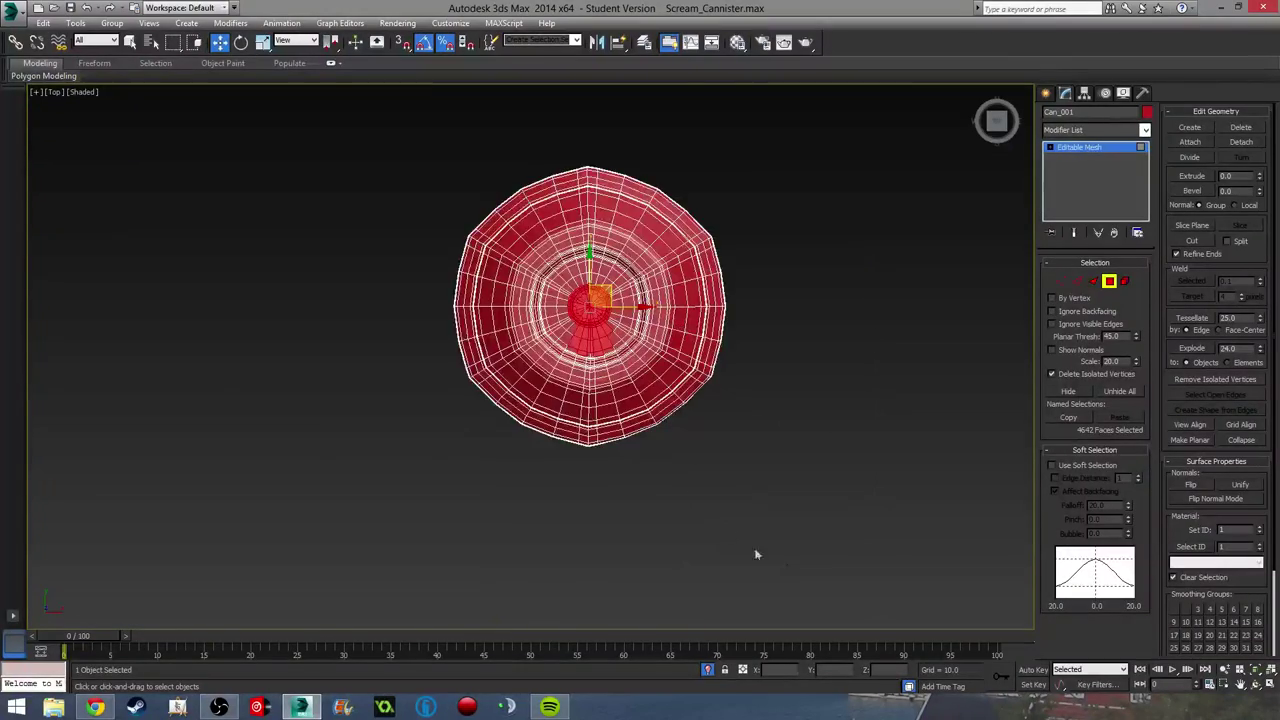
scroll(756, 555, "up", 6)
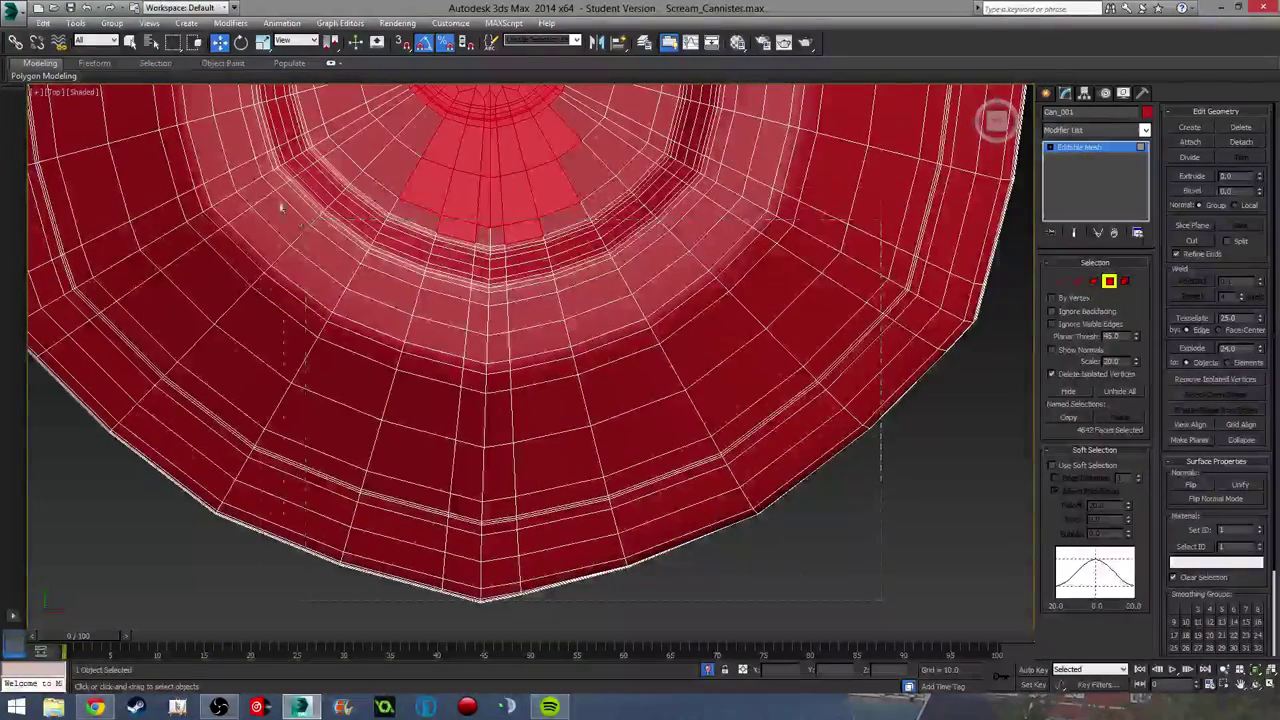
left_click_drag(281, 208, 265, 150)
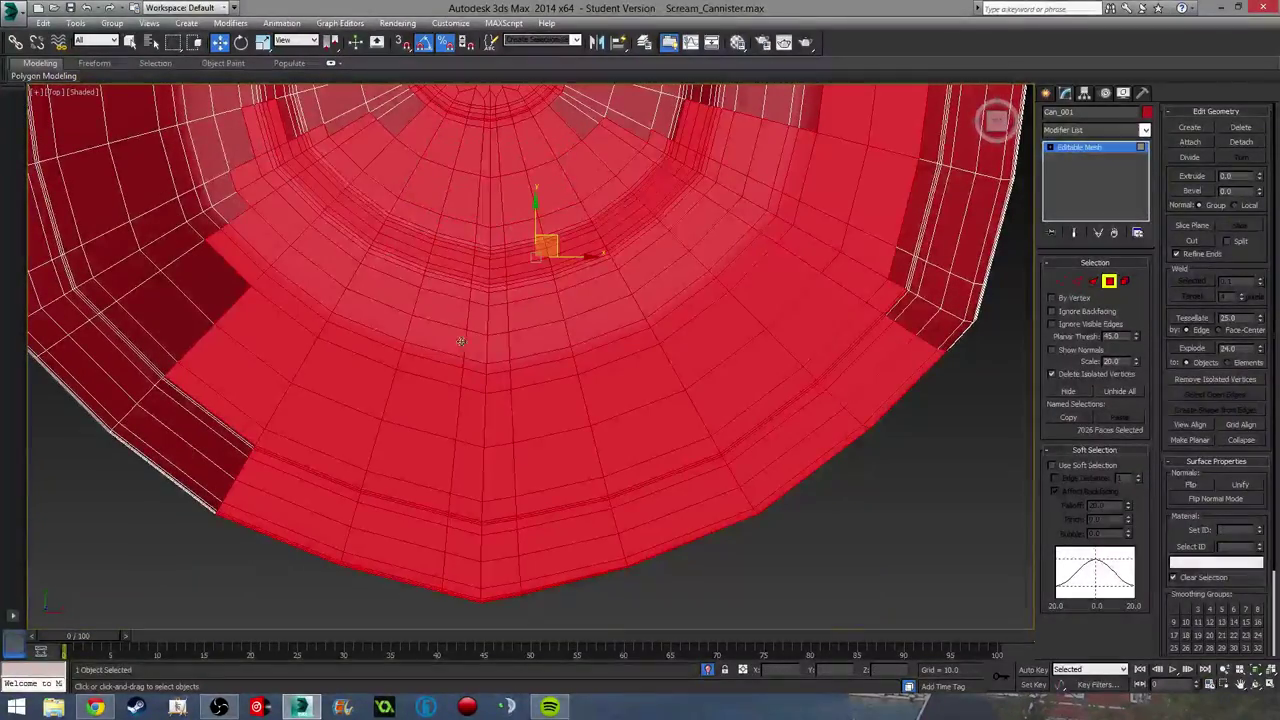
key("ctrl+z")
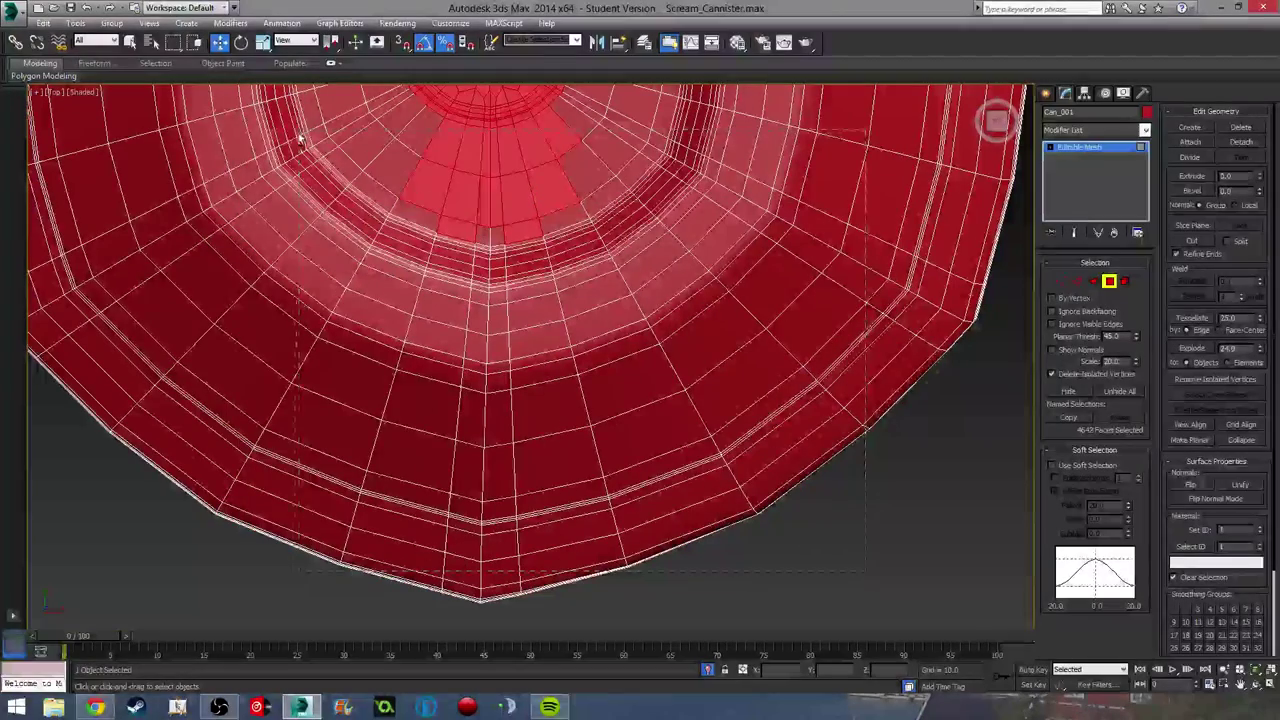
key("ctrl+z")
Step: Deselect the recess floor faces around the front and one side of the nozzle's base
scroll(590, 414, "down", 4)
middle_click_drag(590, 414, 521, 302, "alt")
scroll(556, 273, "up", 3)
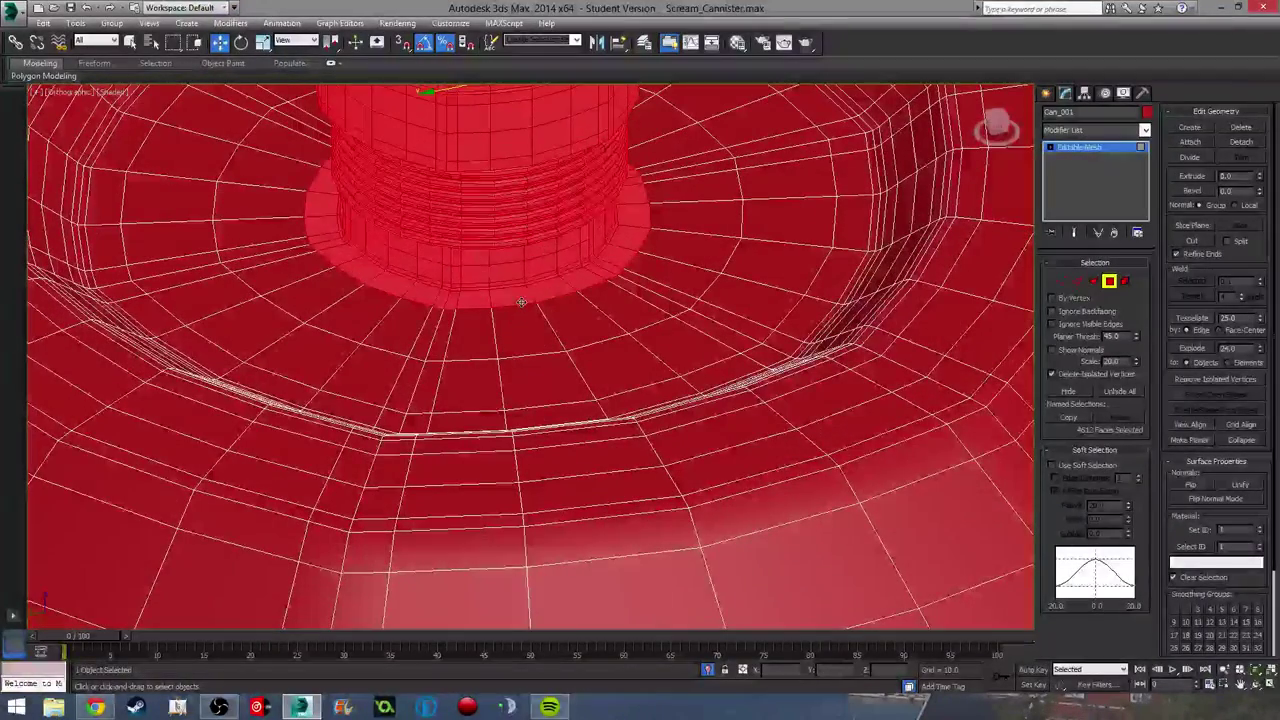
left_click(419, 295, "alt")
left_click(385, 285, "alt")
left_click(356, 267, "alt")
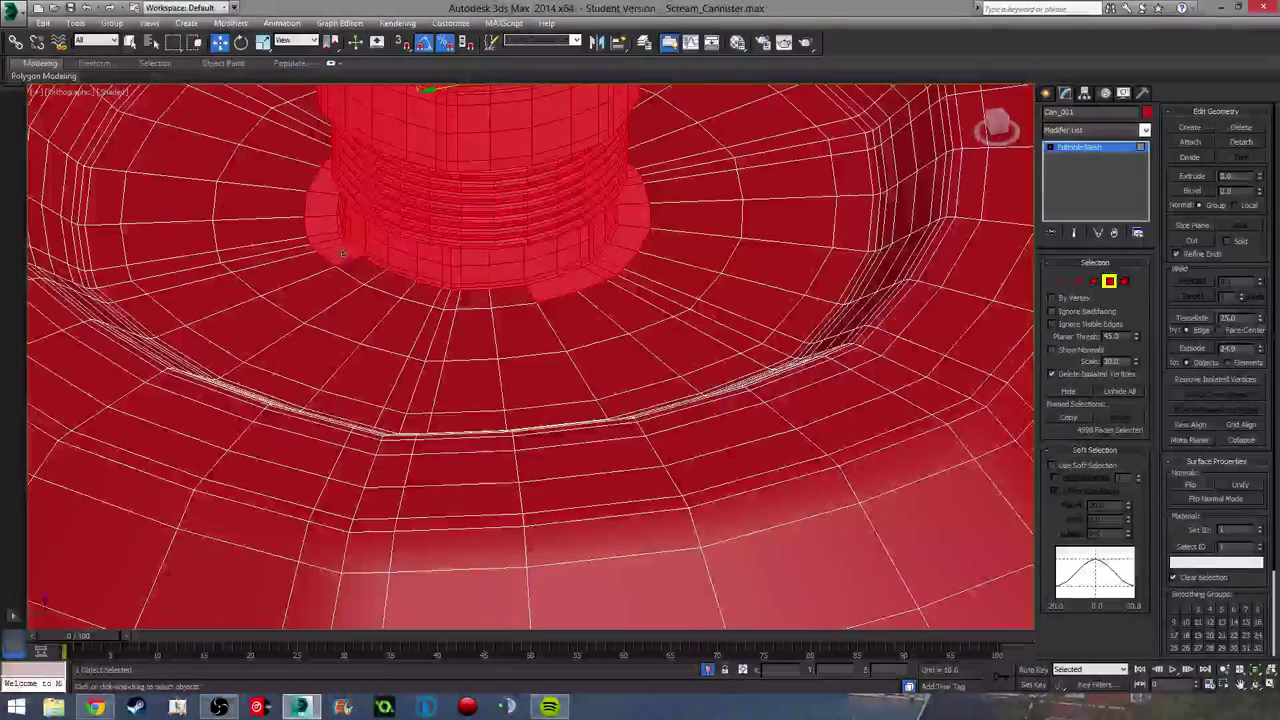
left_click(338, 254, "alt")
left_click(320, 238, "alt")
left_click(320, 234, "alt")
left_click(318, 225, "alt")
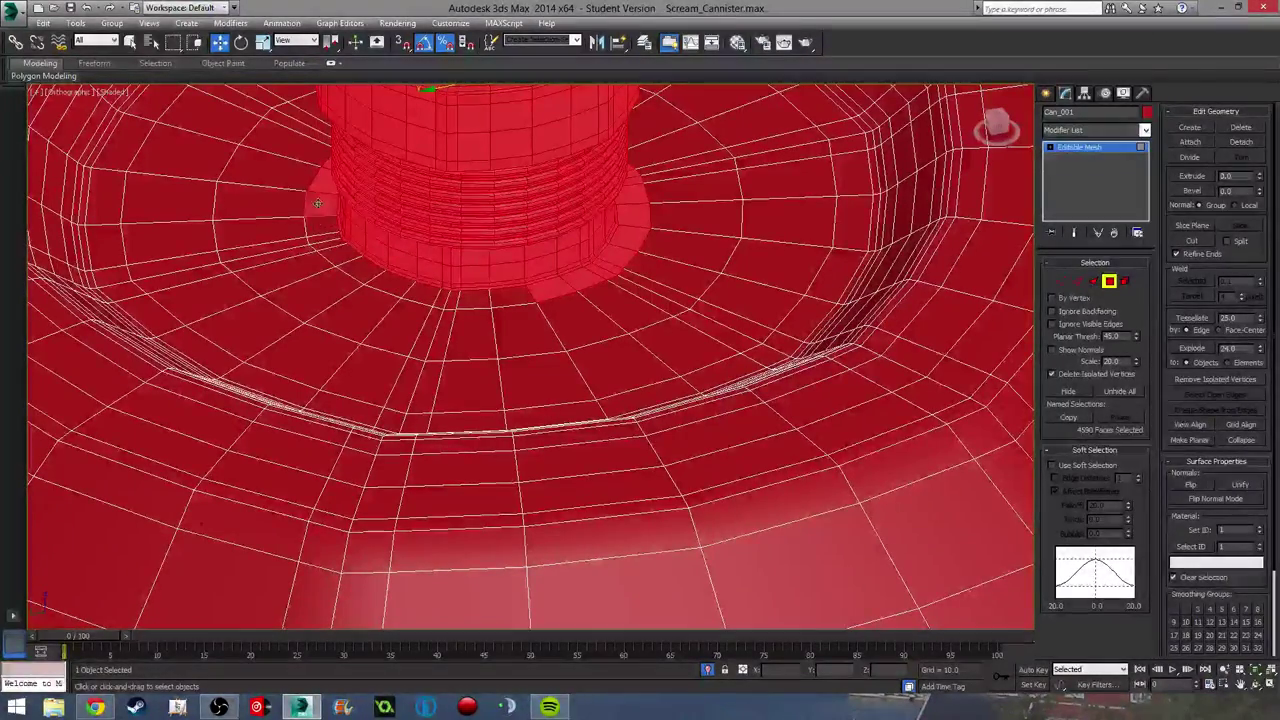
left_click(318, 204, "alt")
Step: Deselect the ring of recess floor faces continuing around the opposite side of the nozzle's base
left_click(589, 273, "alt")
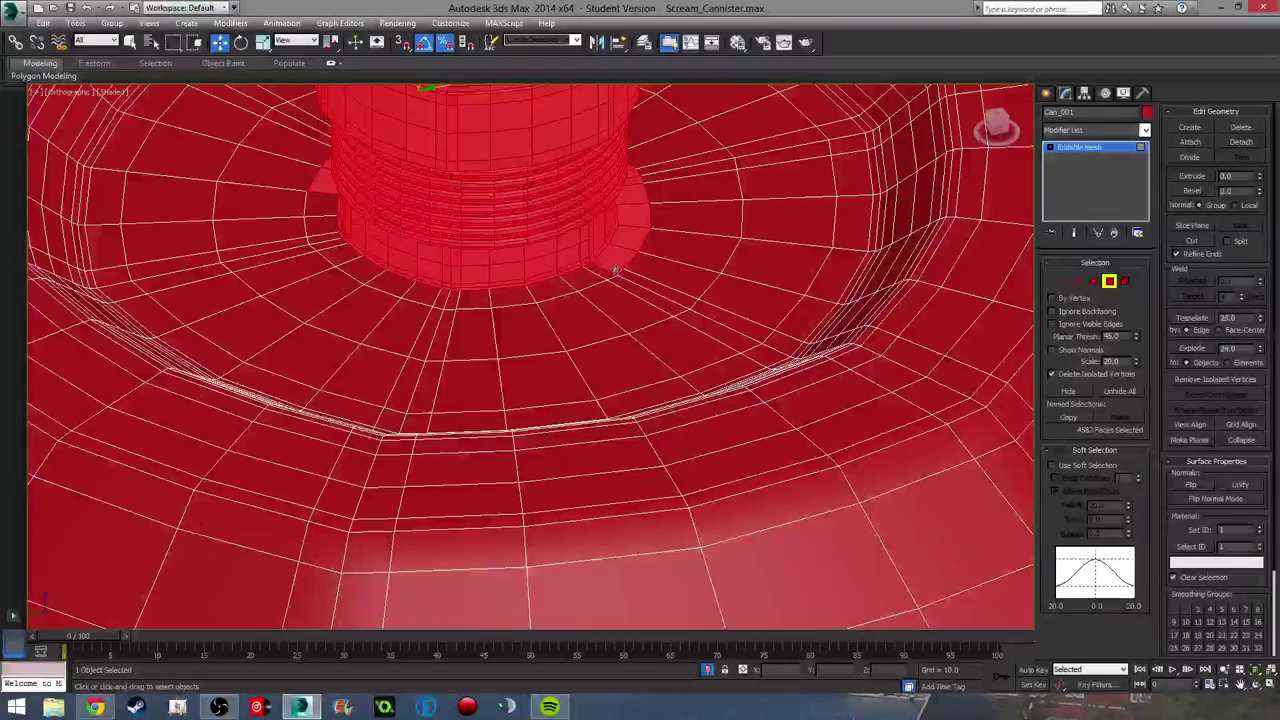
left_click(626, 243, "alt")
left_click(633, 214, "alt")
left_click(631, 194, "alt")
middle_click_drag(631, 194, 486, 311, "alt")
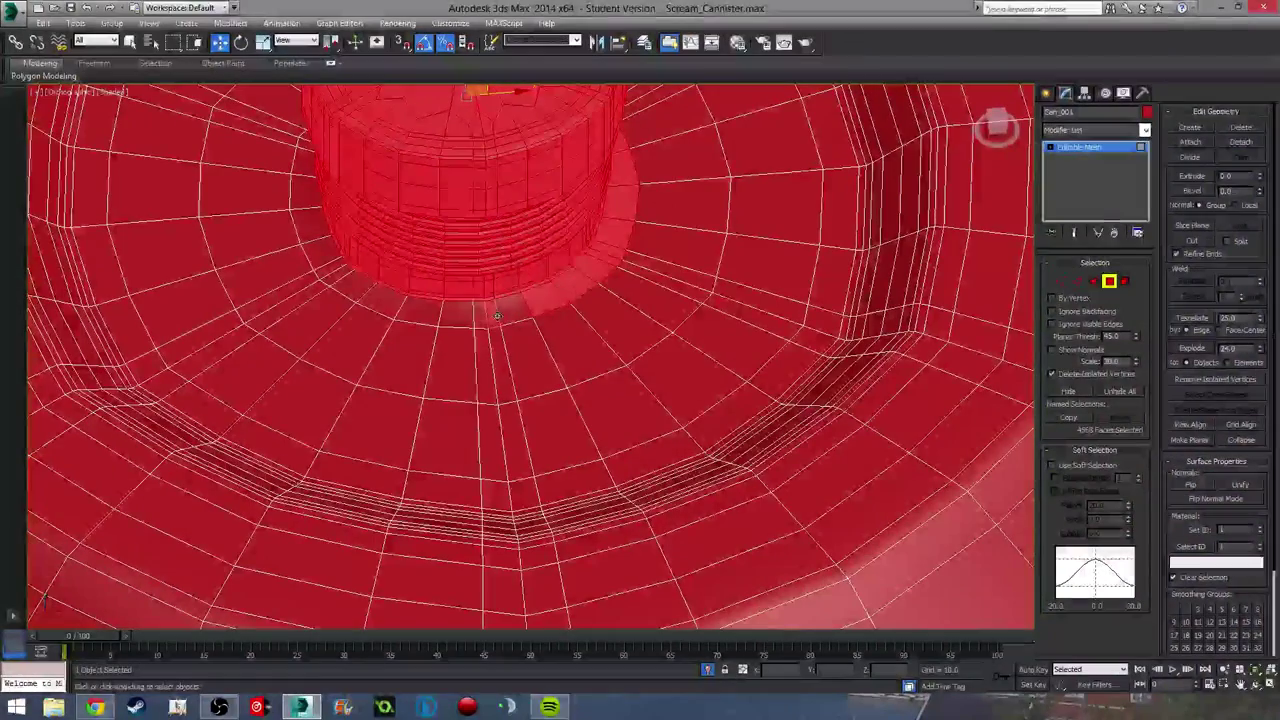
left_click(556, 298, "alt")
left_click(585, 281, "alt")
left_click(614, 257, "alt")
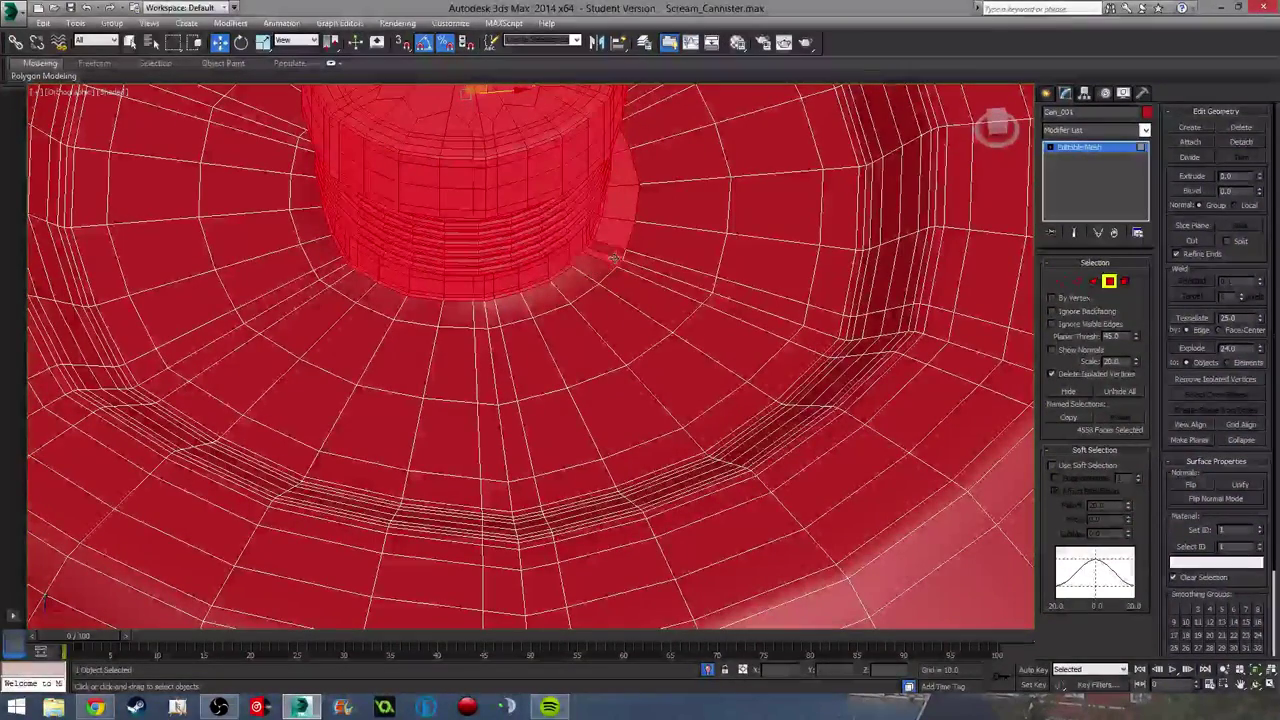
left_click(615, 232, "alt")
left_click(621, 201, "alt")
left_click(624, 169, "alt")
Step: Deselect the last recess floor faces behind the nozzle's base so only the nozzle stays selected
middle_click_drag(700, 220, 533, 291, "alt")
left_click(536, 289, "alt")
left_click(512, 319, "alt")
left_click(501, 330, "alt")
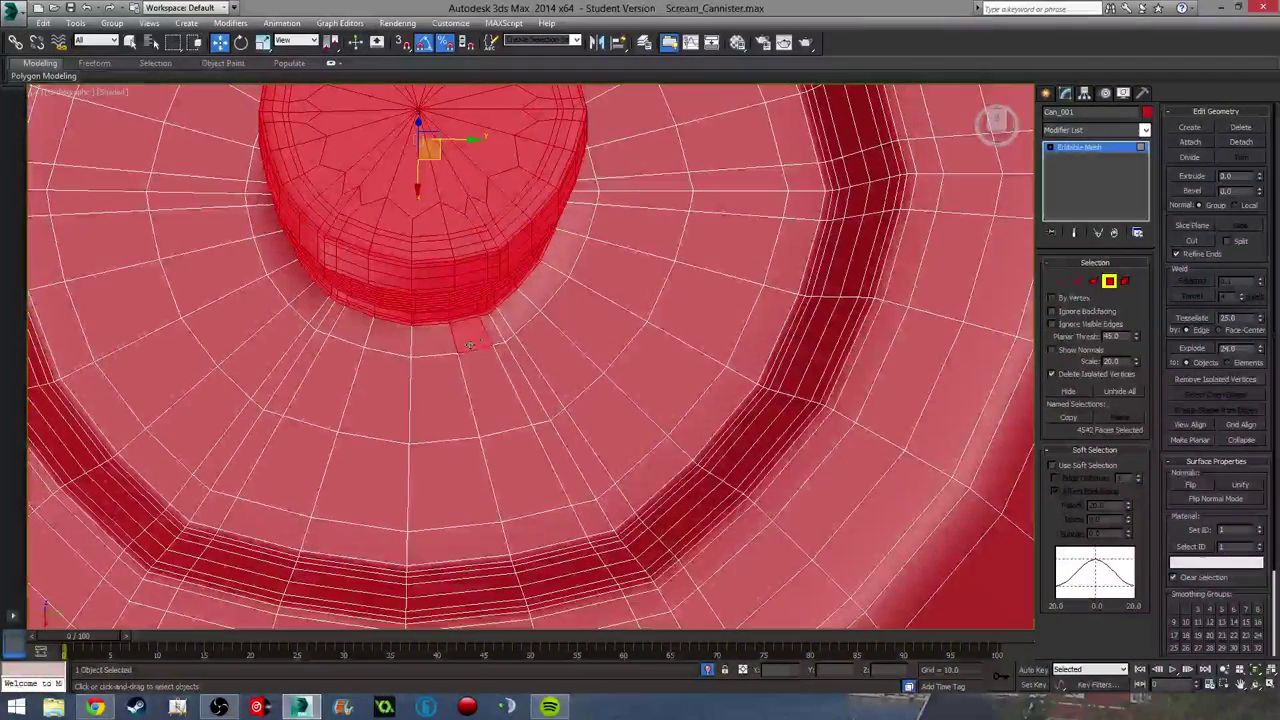
left_click(476, 338, "alt")
Step: Set the material ID of the selected nozzle faces and clear the face selection
middle_click_drag(476, 387, 476, 384)
scroll(476, 384, "down", 5)
middle_click_drag(594, 406, 929, 329, "alt")
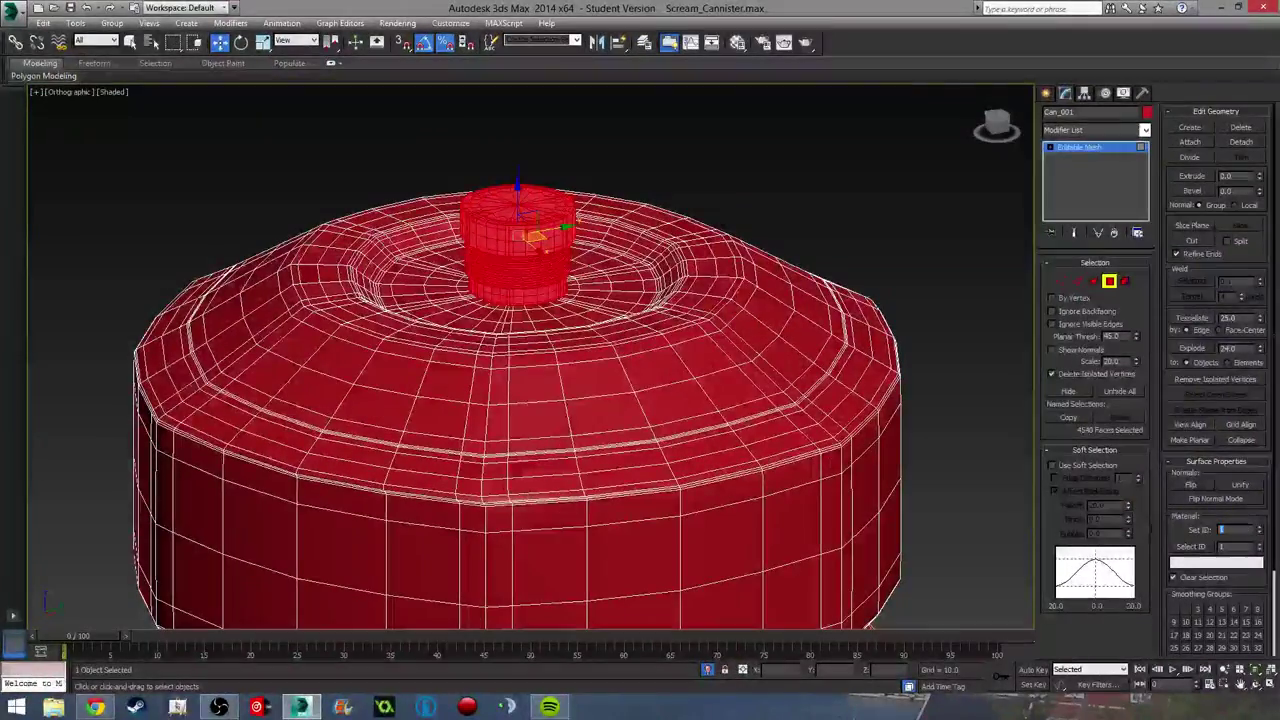
left_click(948, 276)
Step: Leave polygon editing, deselect the canister and inspect its shaded top and body
middle_click_drag(948, 276, 955, 315, "alt")
left_click(1109, 281)
left_click(855, 176)
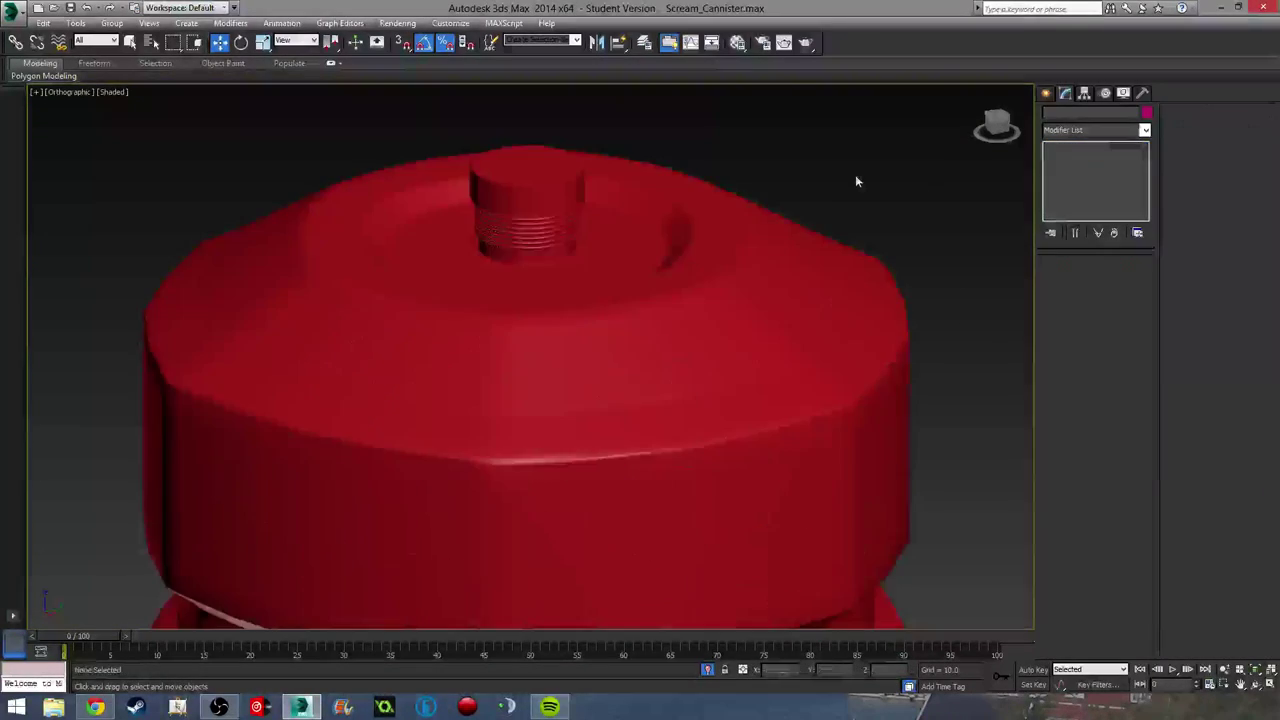
middle_click_drag(777, 352, 761, 260)
scroll(760, 260, "down", 5)
middle_click_drag(757, 314, 682, 198)
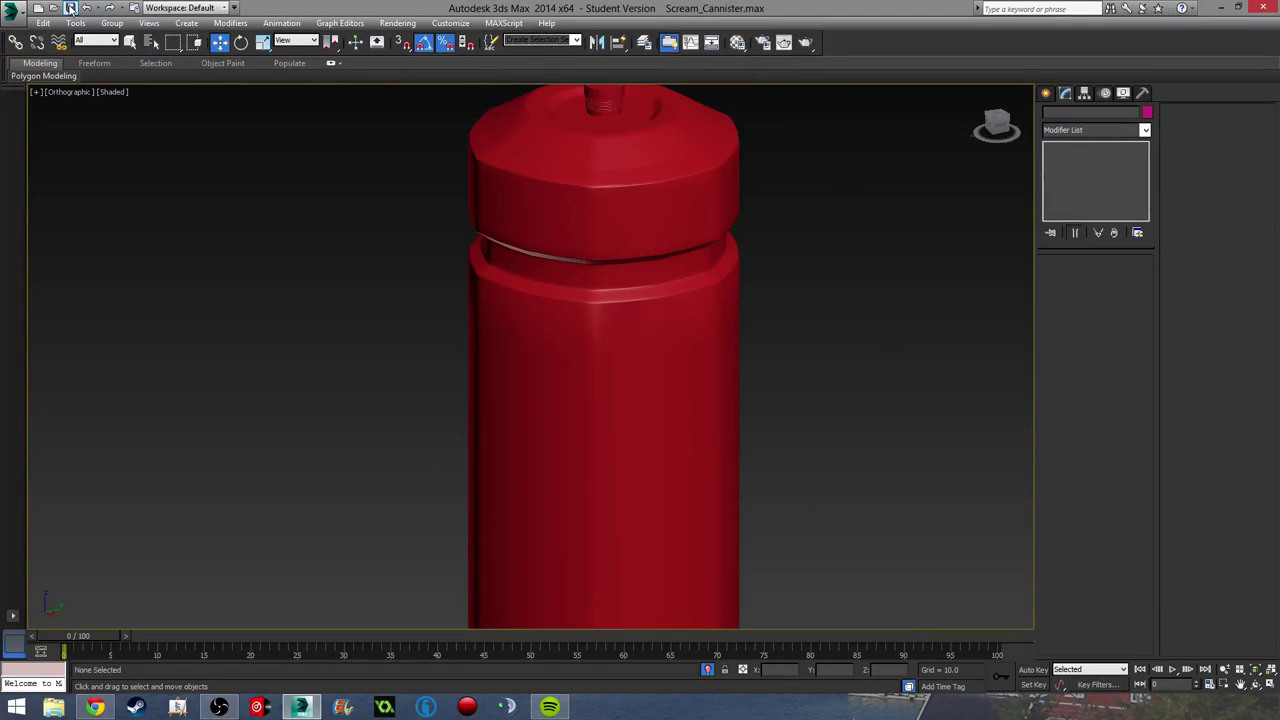
Step: Undo the last deselection of the canister and clear its selection again
left_click(87, 8)
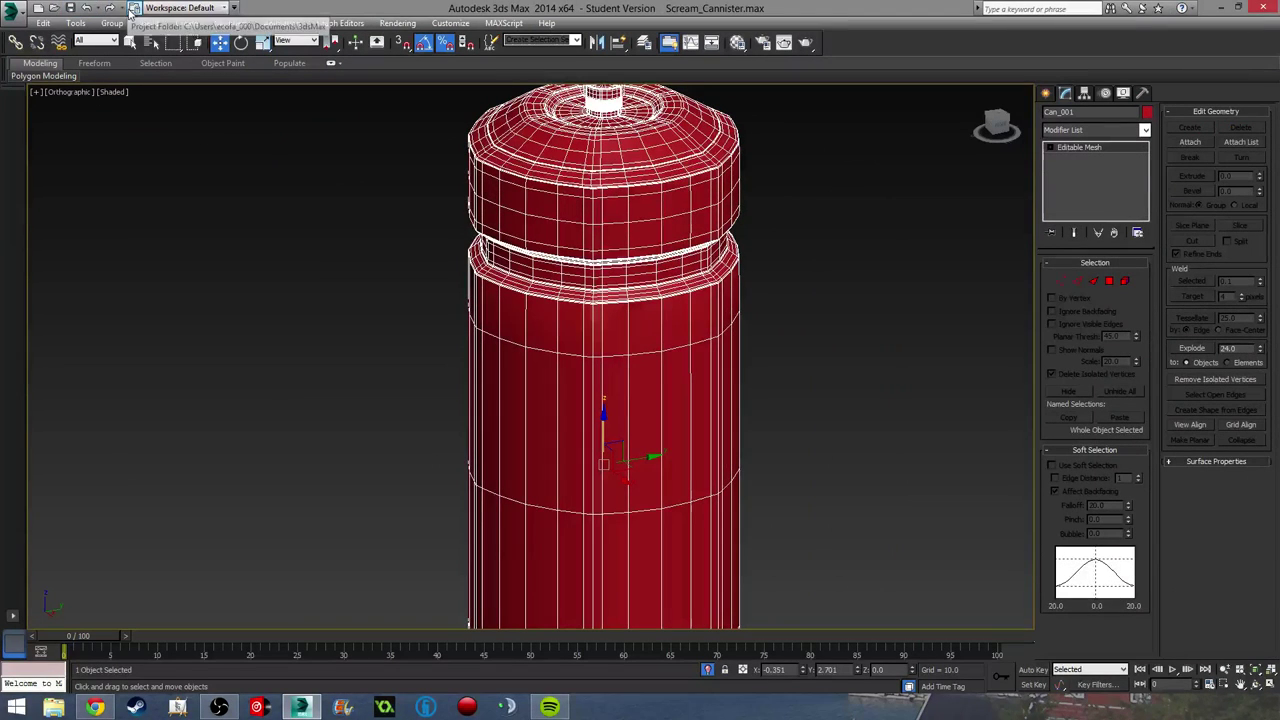
left_click(88, 8)
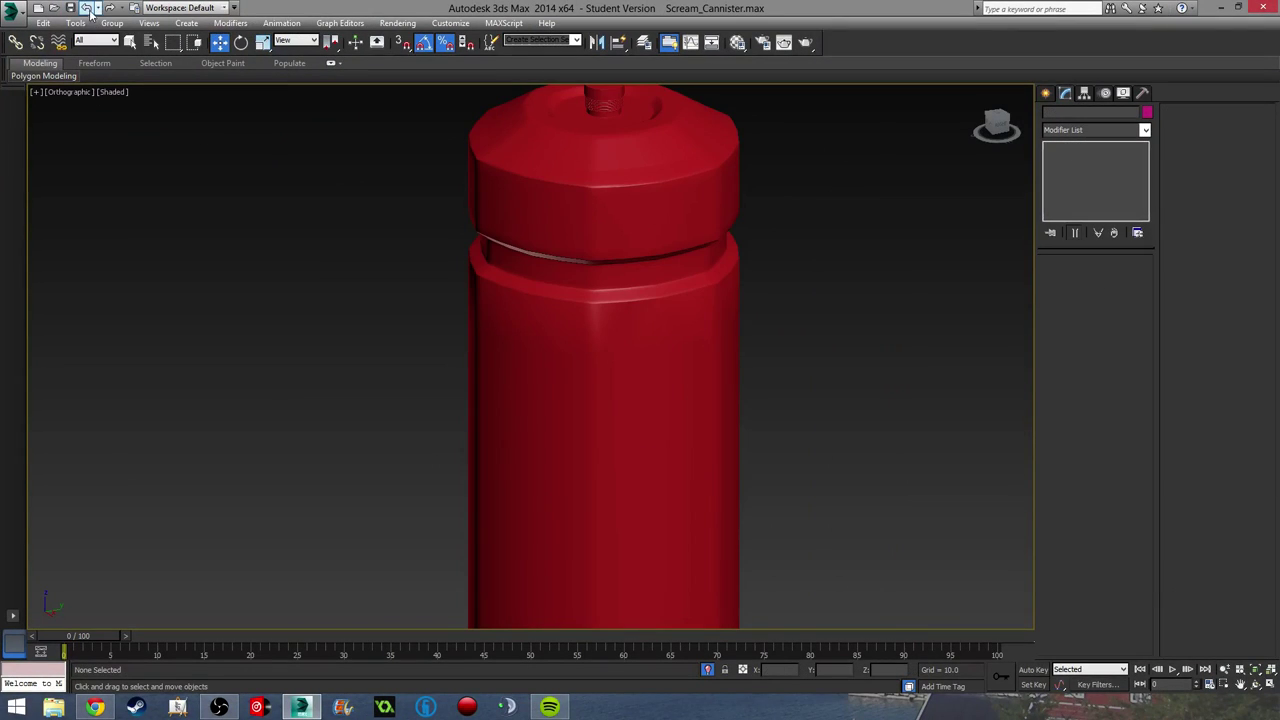
Step: Save the scene and reselect the canister for polygon editing
left_click(71, 8)
middle_click_drag(601, 264, 543, 315)
middle_click_drag(530, 395, 548, 324)
scroll(518, 312, "down", 4)
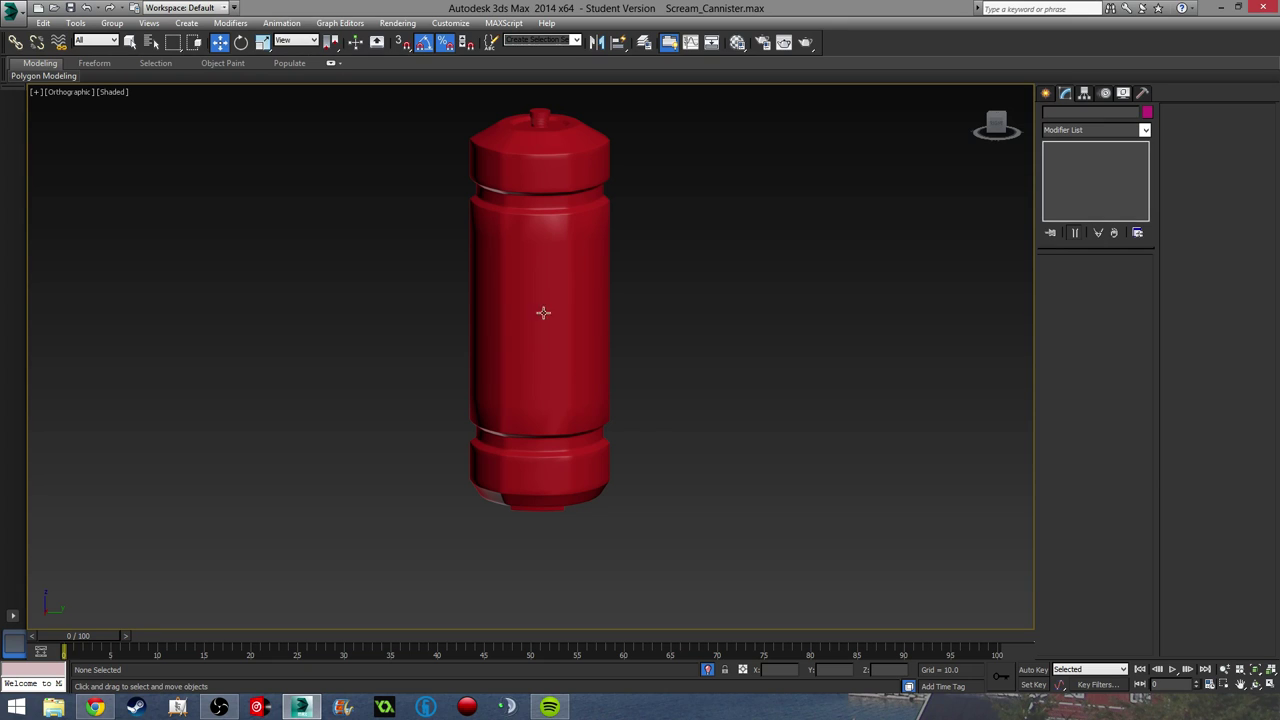
left_click(541, 385)
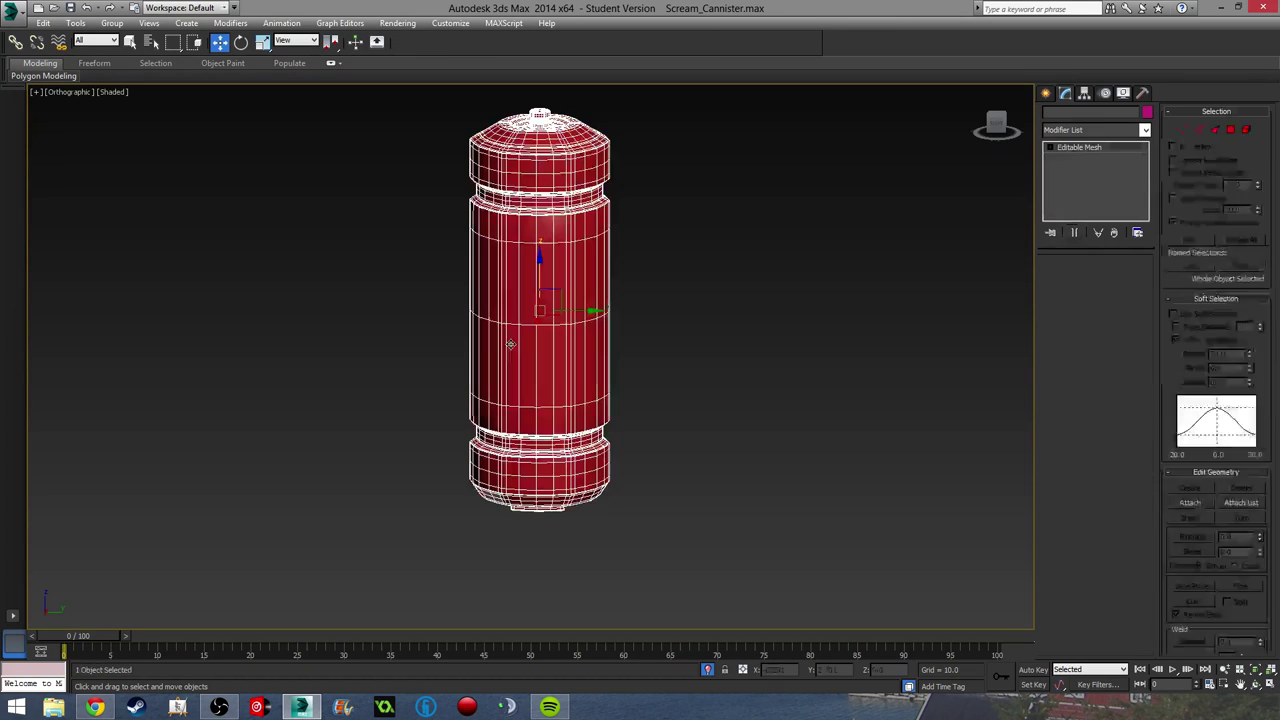
left_click(1109, 281)
Step: Select two adjacent faces in the upper middle row of the body and one face directly below
scroll(590, 280, "up", 5)
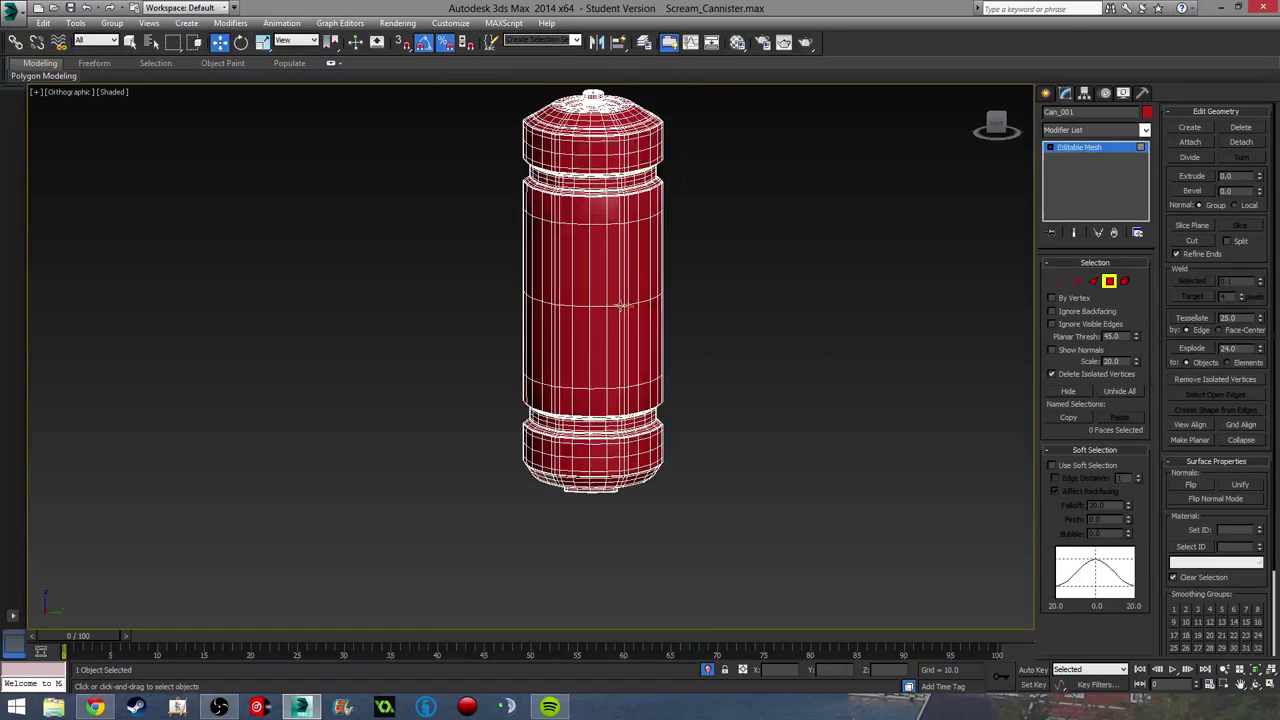
middle_click_drag(586, 269, 522, 277)
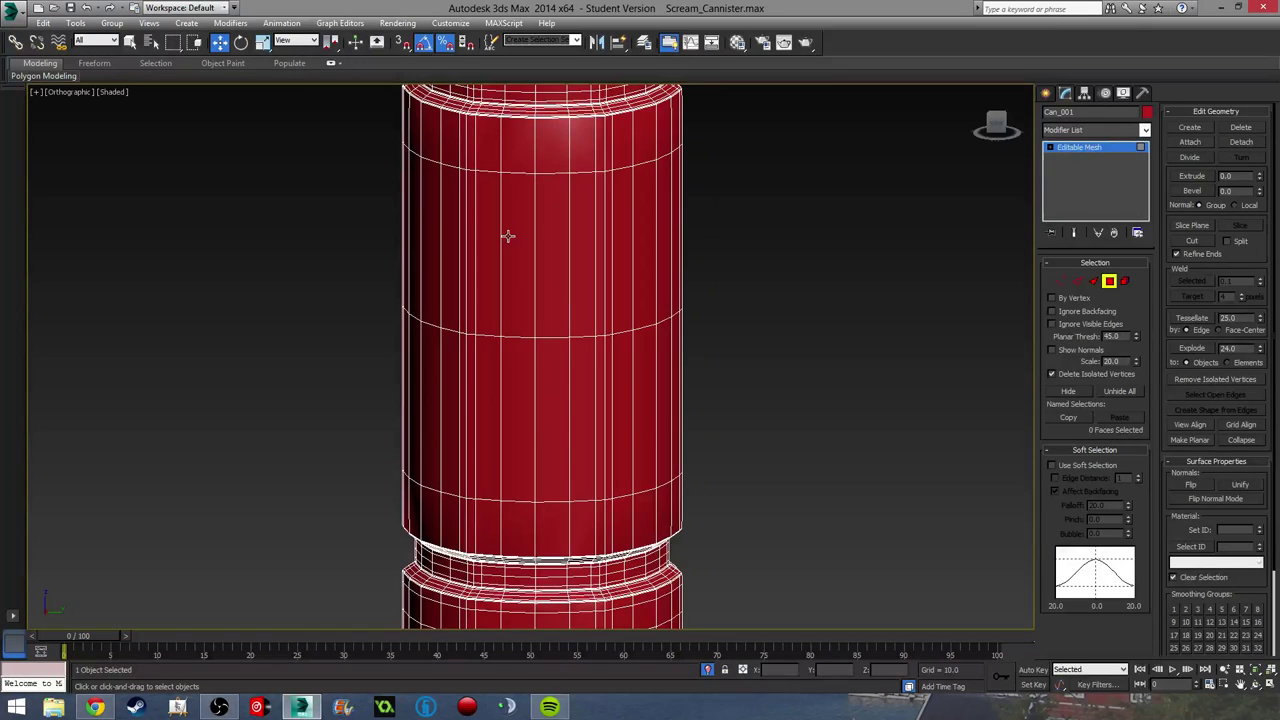
left_click(510, 238)
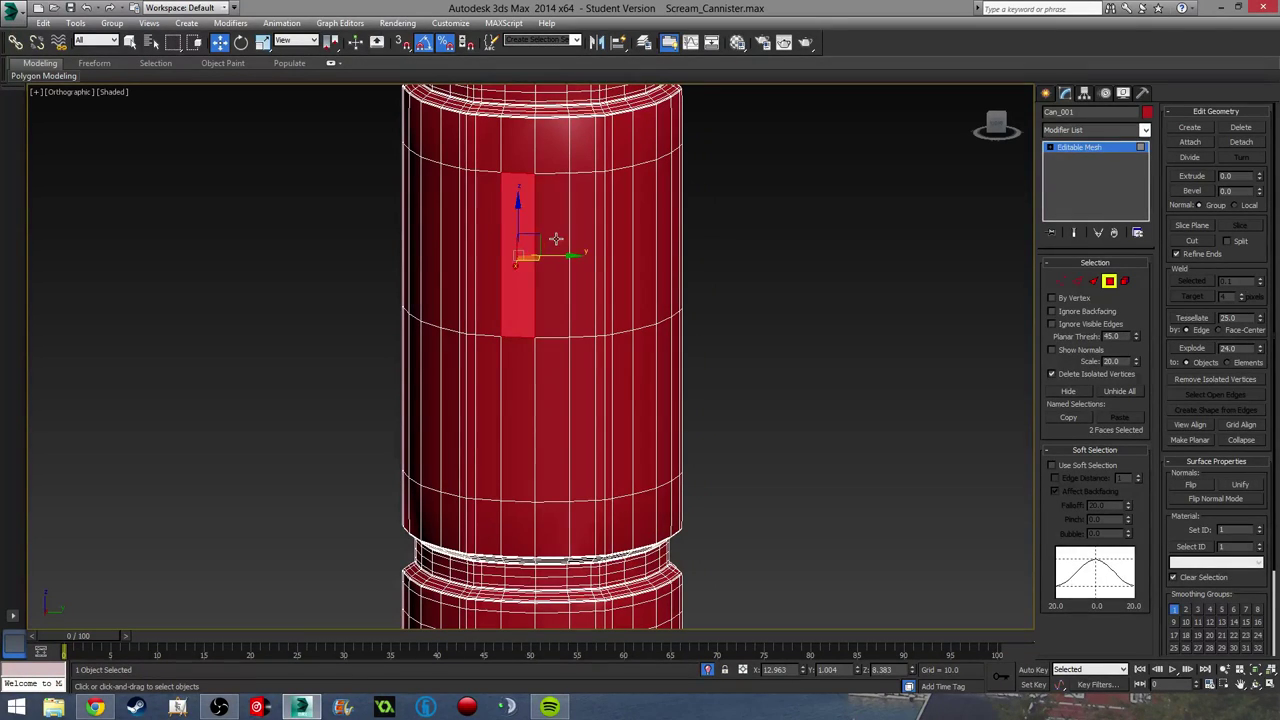
left_click(557, 240, "ctrl")
left_click(543, 377, "ctrl")
left_click(517, 377, "ctrl")
left_click(517, 377, "alt")
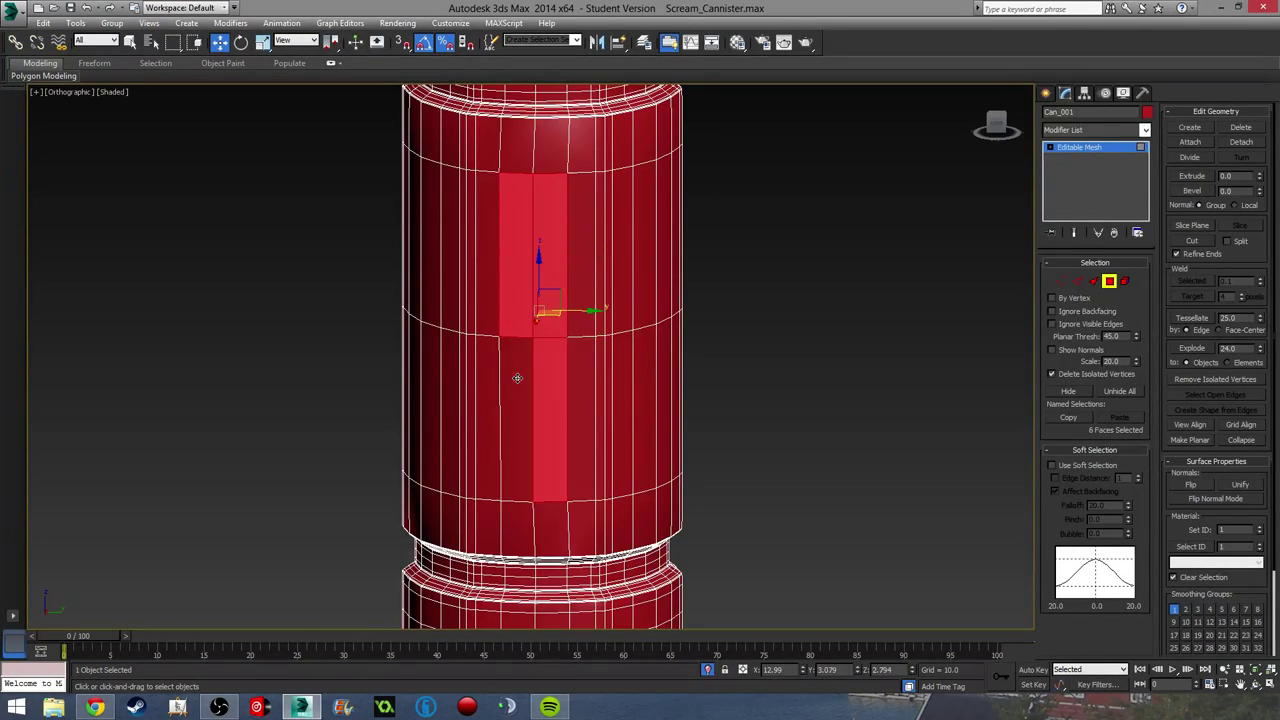
Step: Extend the face selection to a block four columns wide and two rows high on the body
scroll(517, 377, "up", 2)
left_click(488, 250, "ctrl")
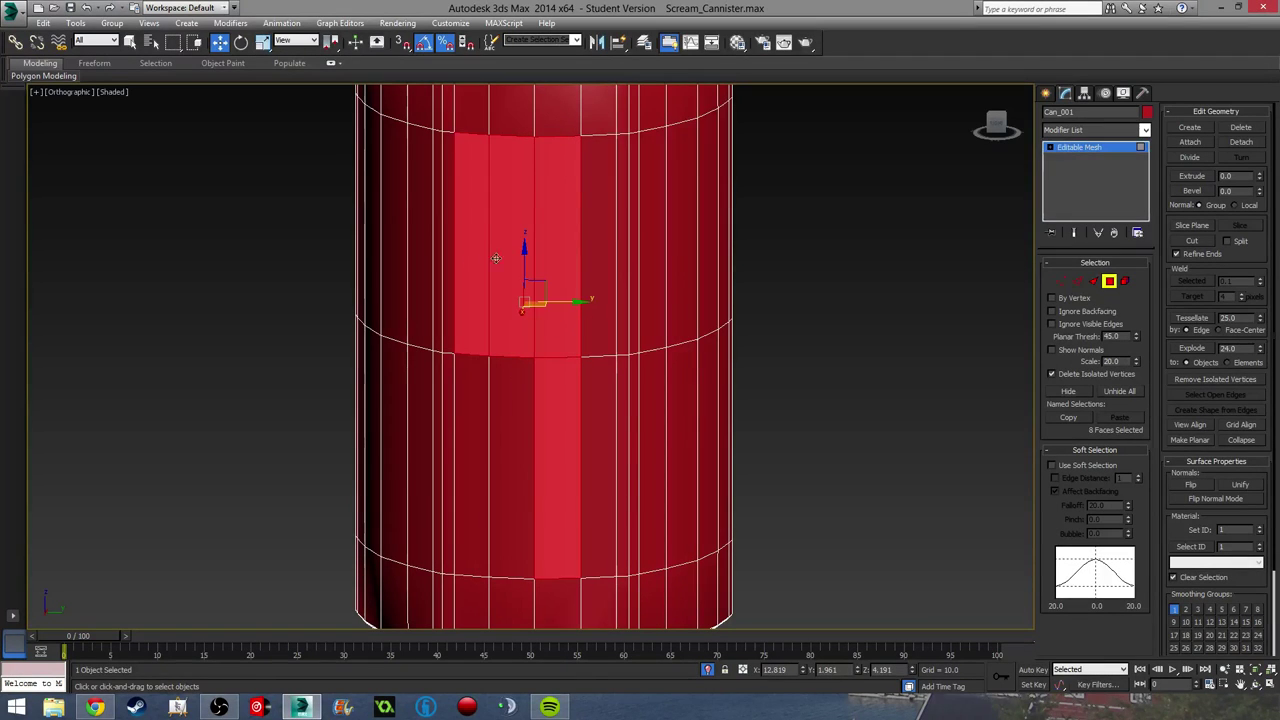
left_click(590, 263, "ctrl")
left_click(601, 442, "ctrl")
left_click(517, 449, "ctrl")
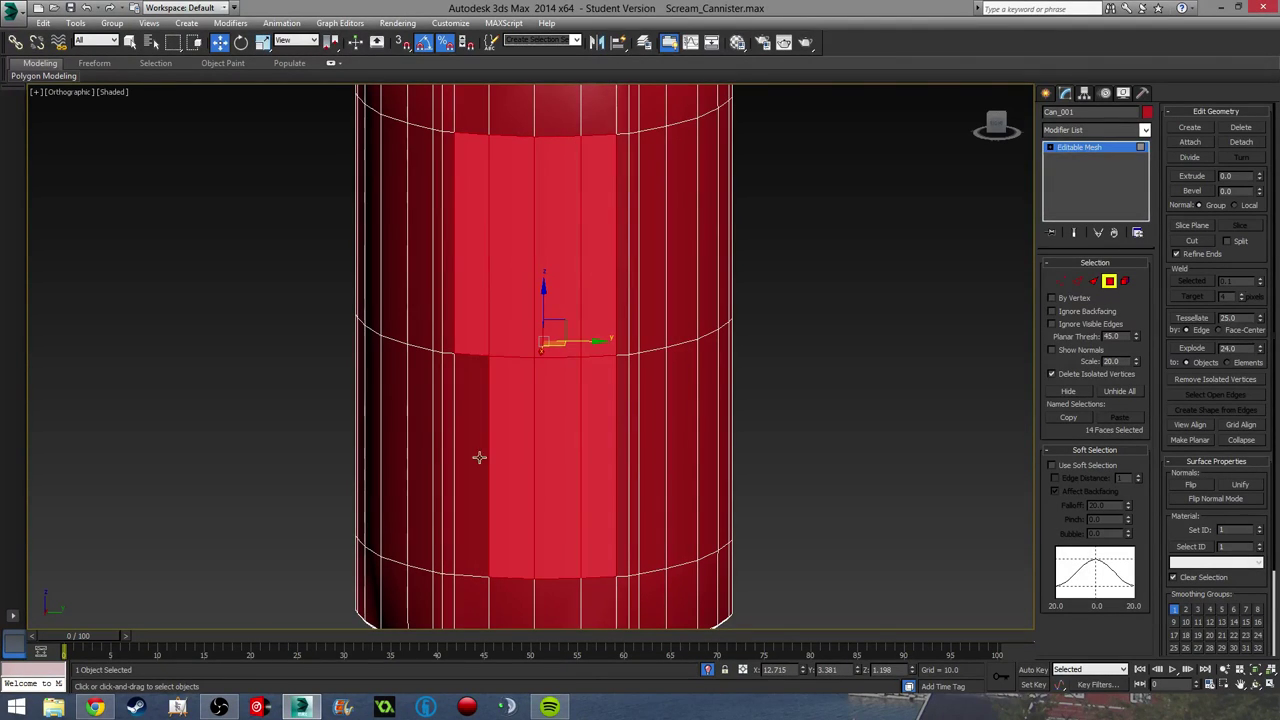
left_click(480, 457, "ctrl")
middle_click_drag(683, 469, 587, 406)
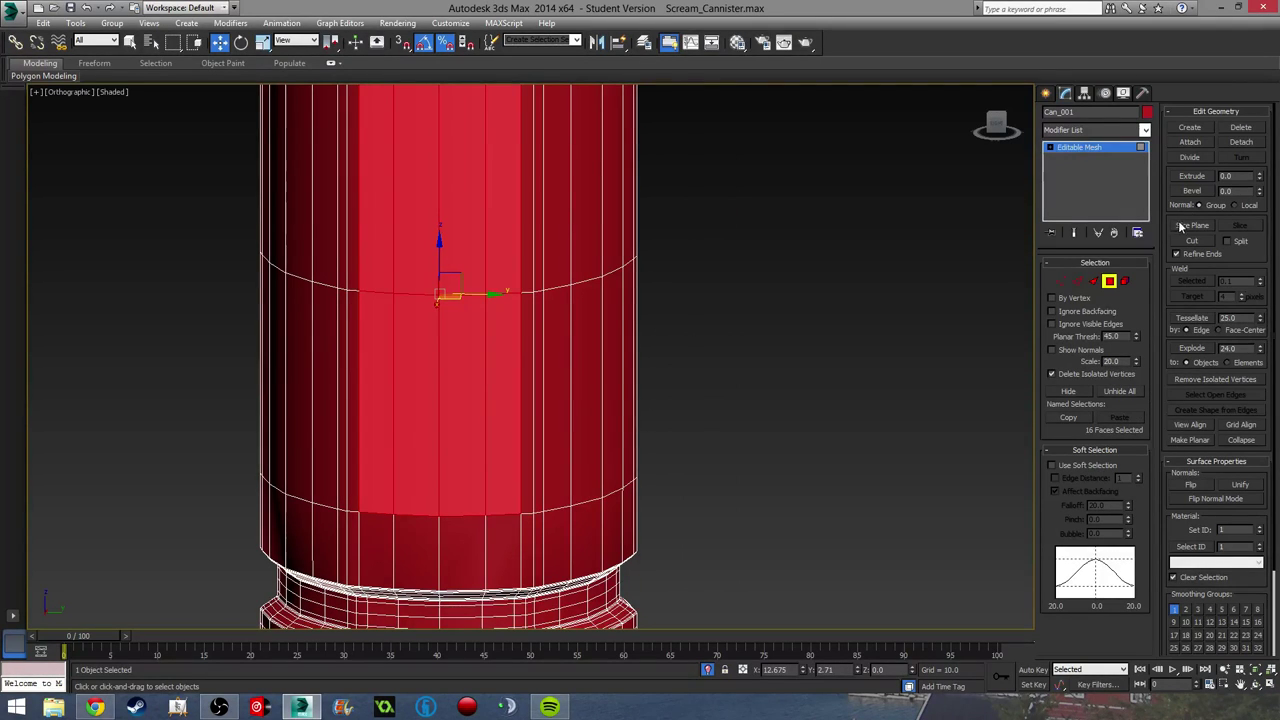
Step: Convert the canister to an Editable Poly and deselect it
right_click(1092, 147)
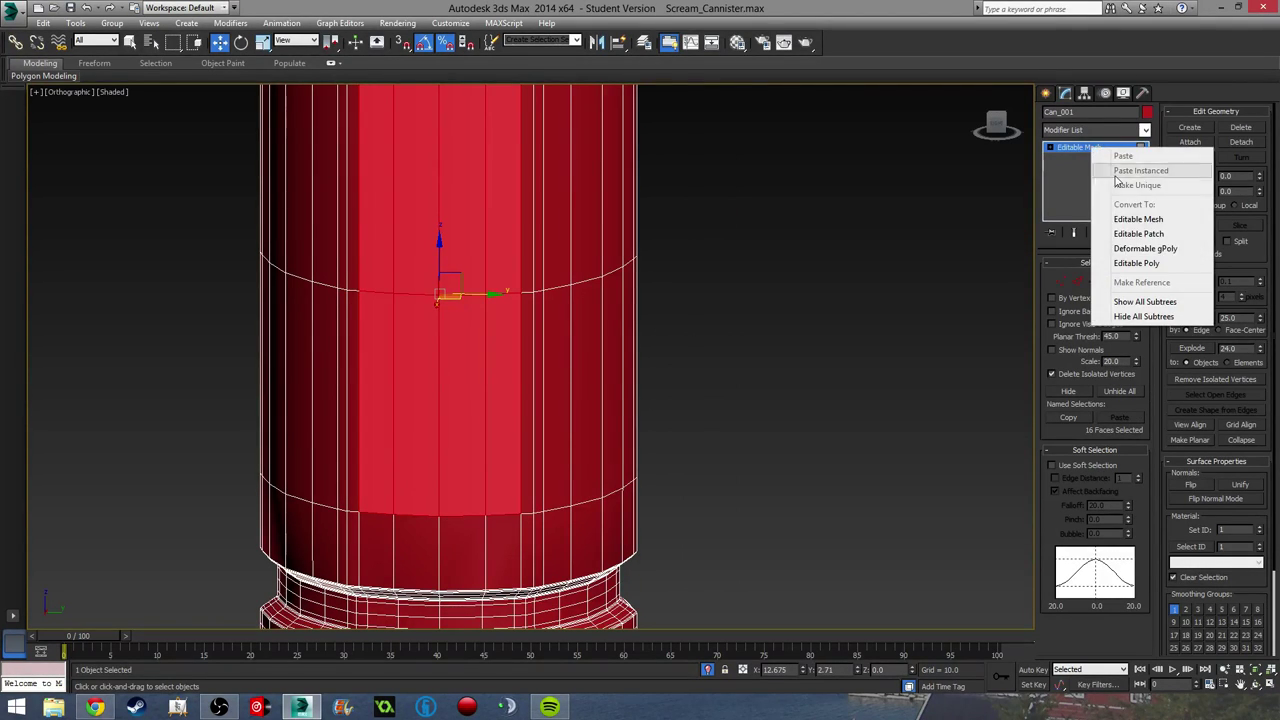
left_click(1155, 264)
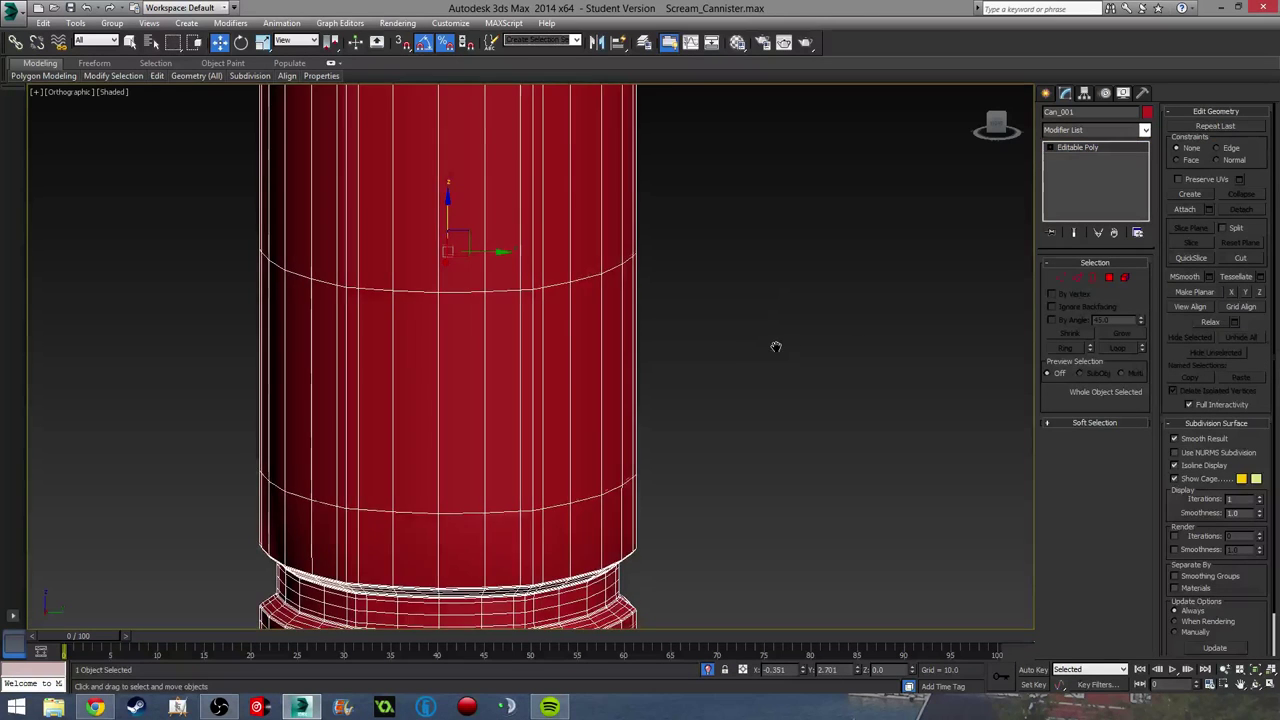
scroll(771, 343, "down", 6)
scroll(617, 345, "up", 5)
left_click(846, 385)
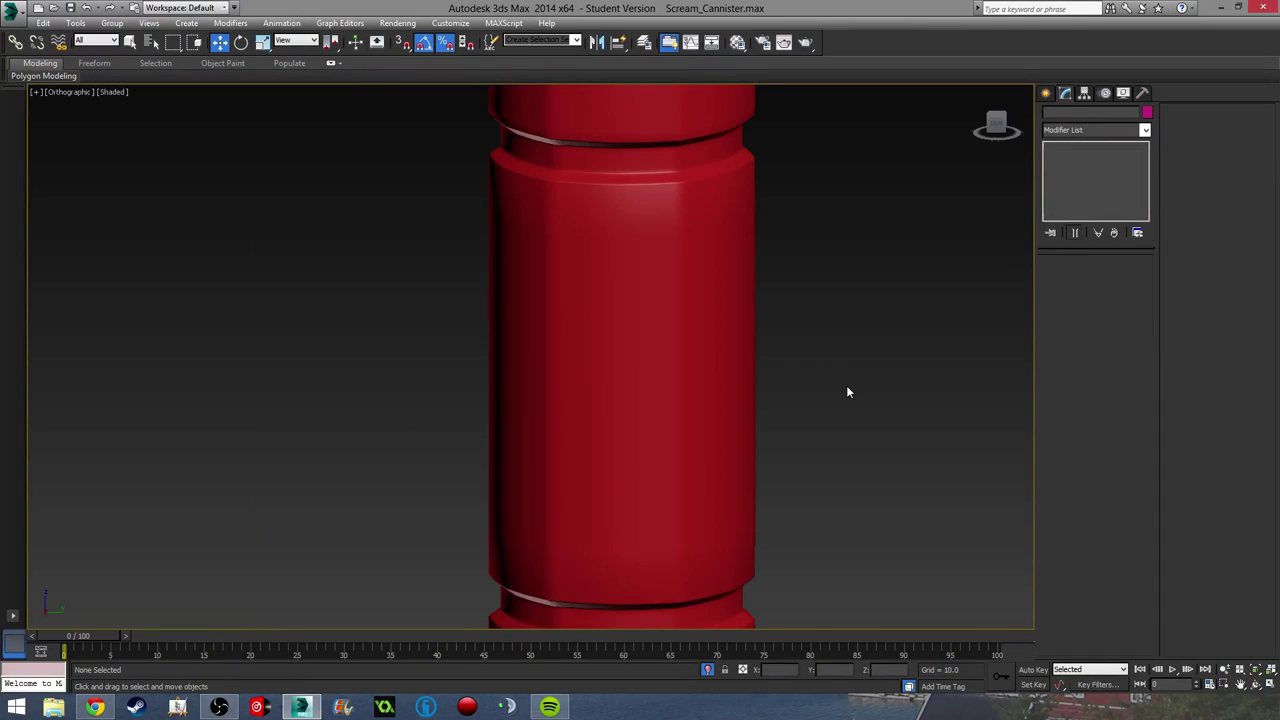
Step: Return to polygon editing on the canister and inset the selected four-by-two block of body faces by 2.329
scroll(846, 385, "down", 3)
left_click(741, 369)
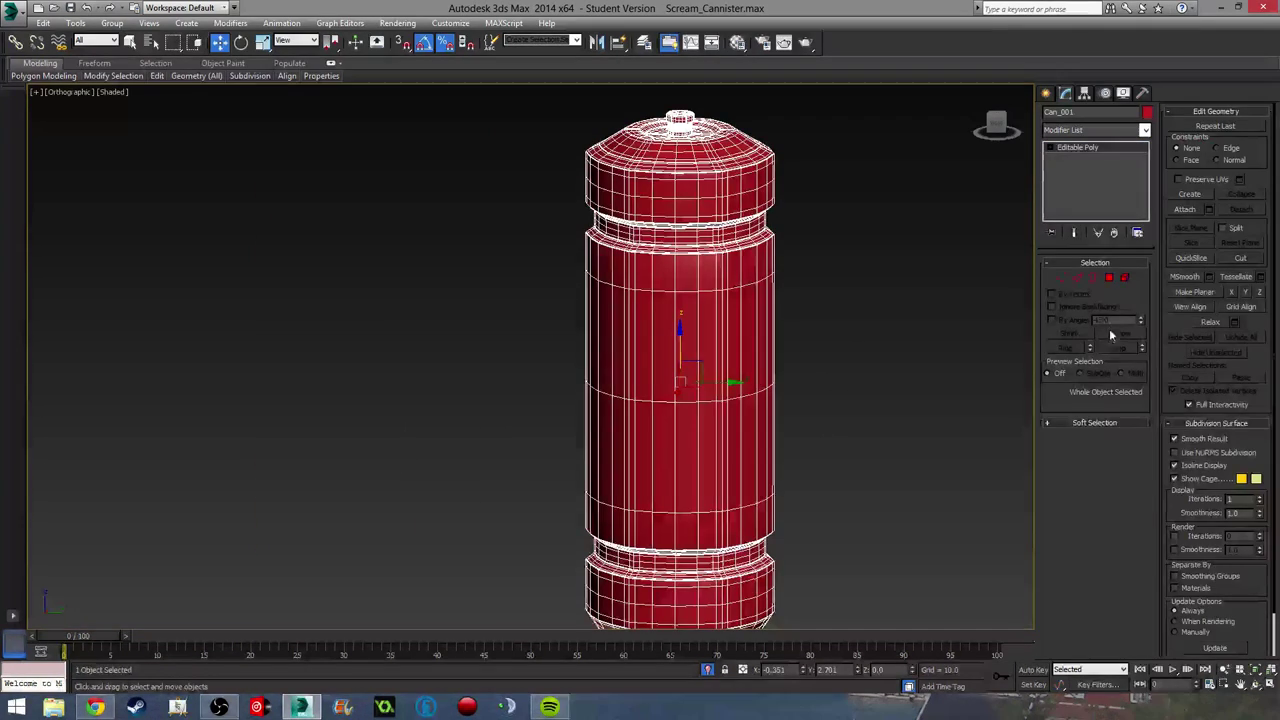
left_click(1109, 278)
scroll(763, 378, "up", 4)
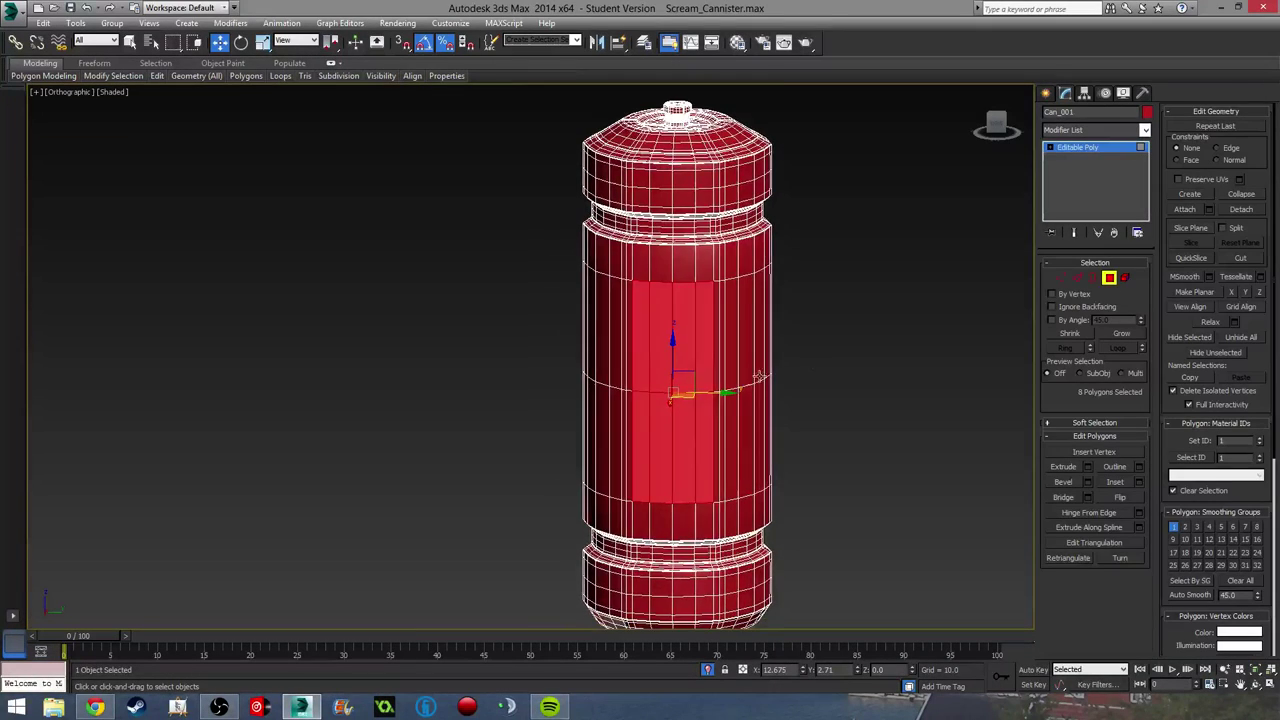
middle_click_drag(763, 378, 698, 386, "alt")
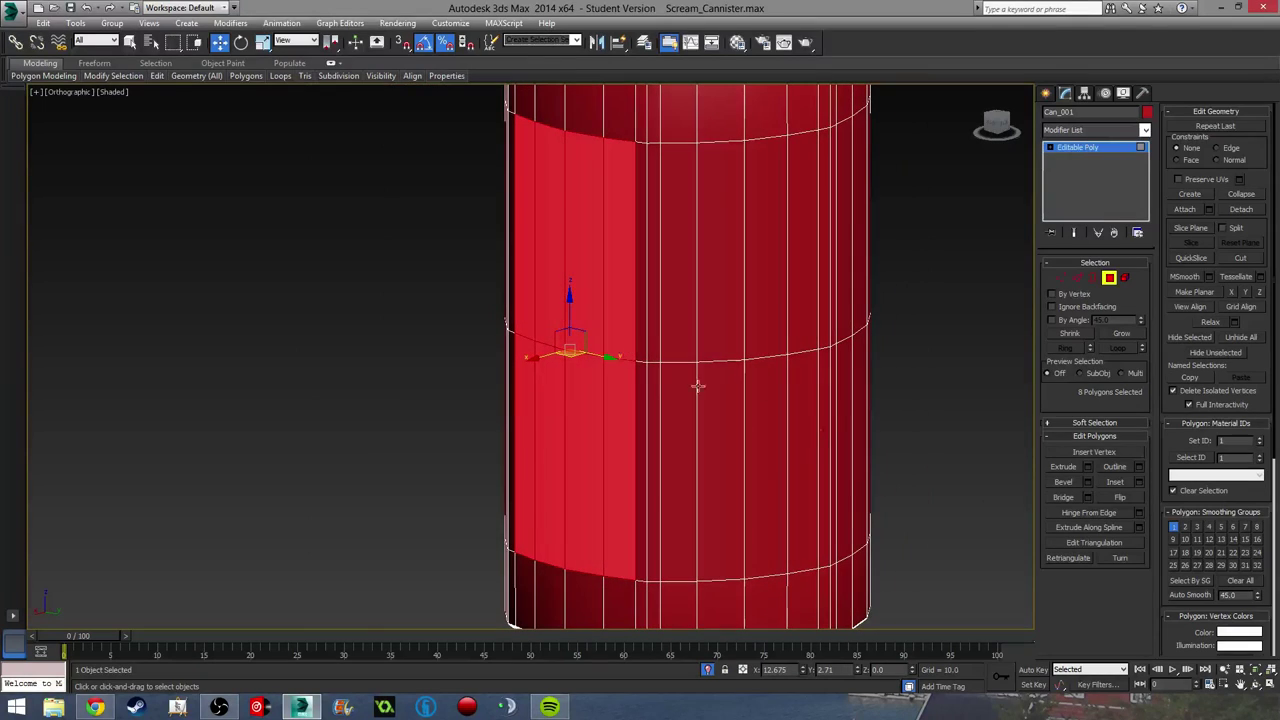
left_click(1139, 482)
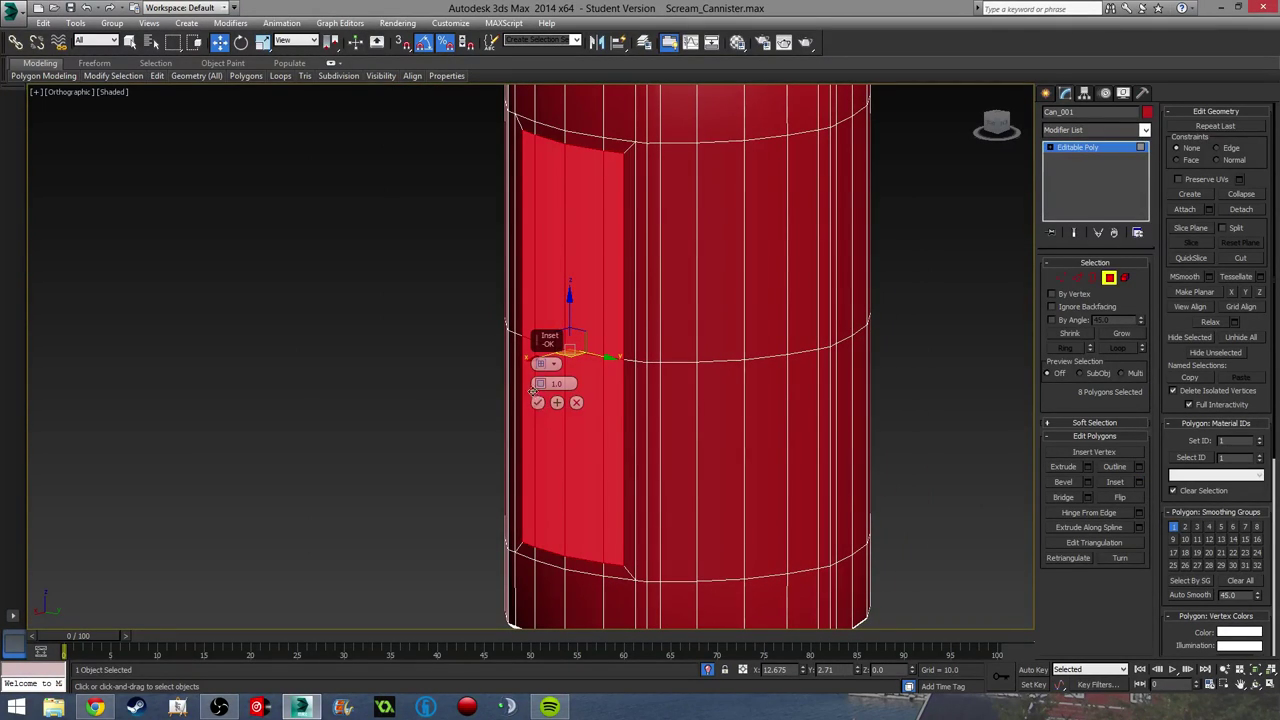
left_click_drag(540, 384, 540, 363)
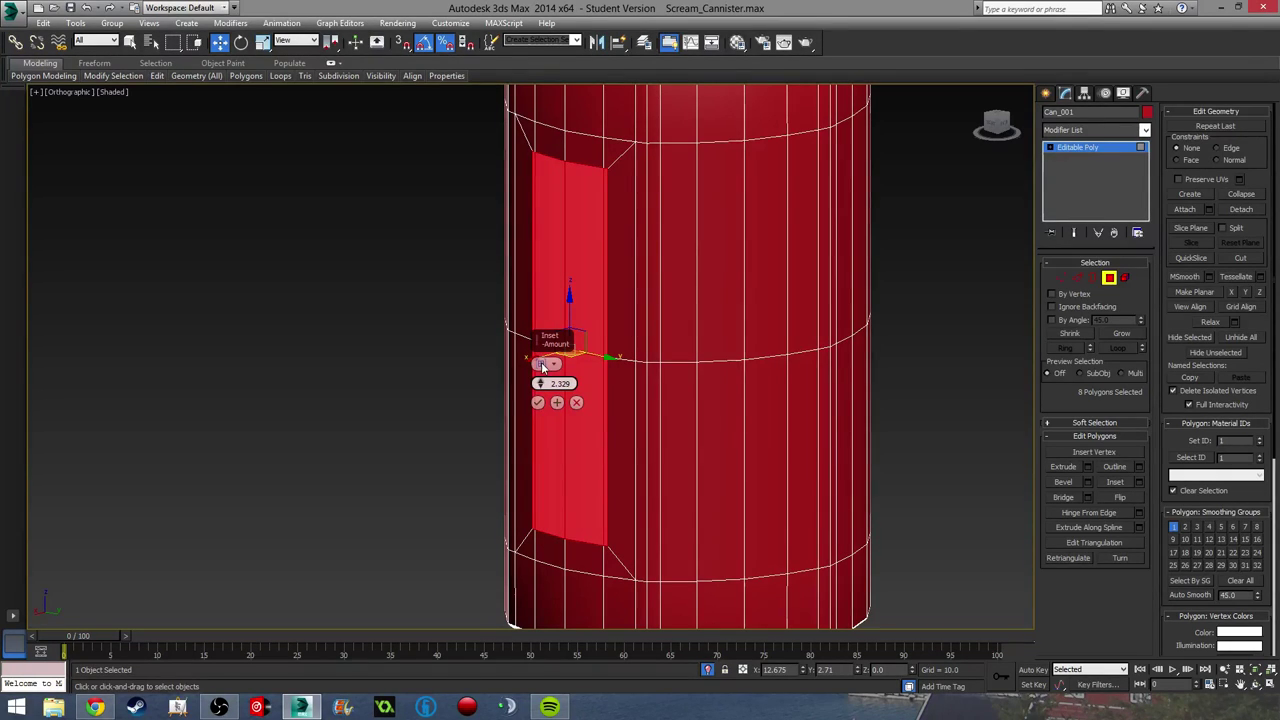
left_click(538, 402)
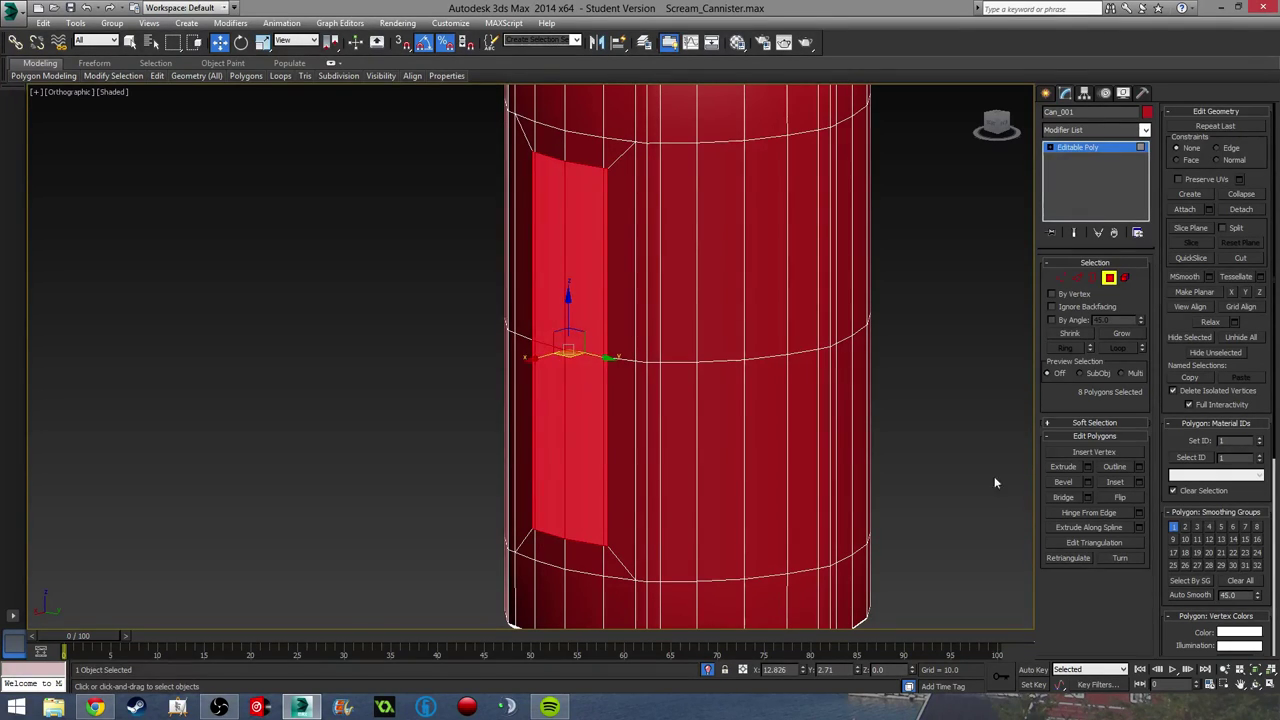
Step: Weld the two nearly coincident vertices at the inset panel's upper-left corner with a threshold of 0.396
key("1")
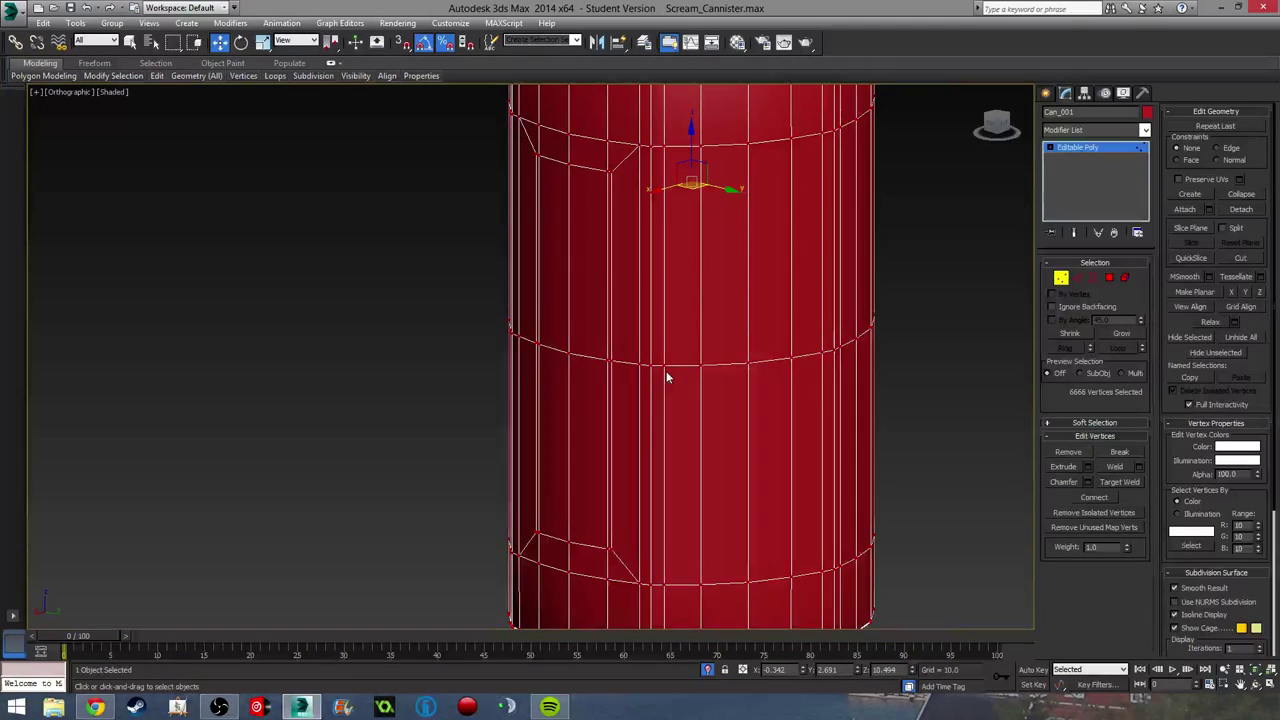
middle_click_drag(583, 197, 666, 247)
scroll(663, 244, "up", 6)
left_click_drag(575, 162, 576, 163)
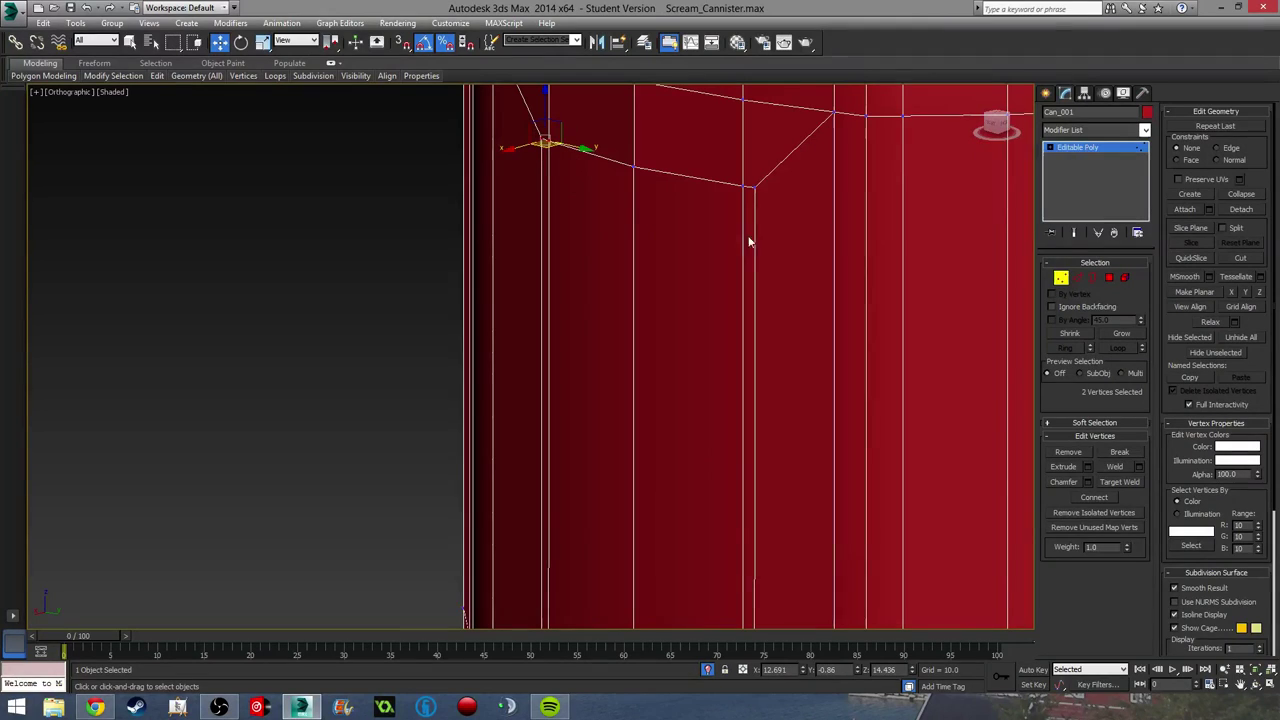
left_click(1139, 467)
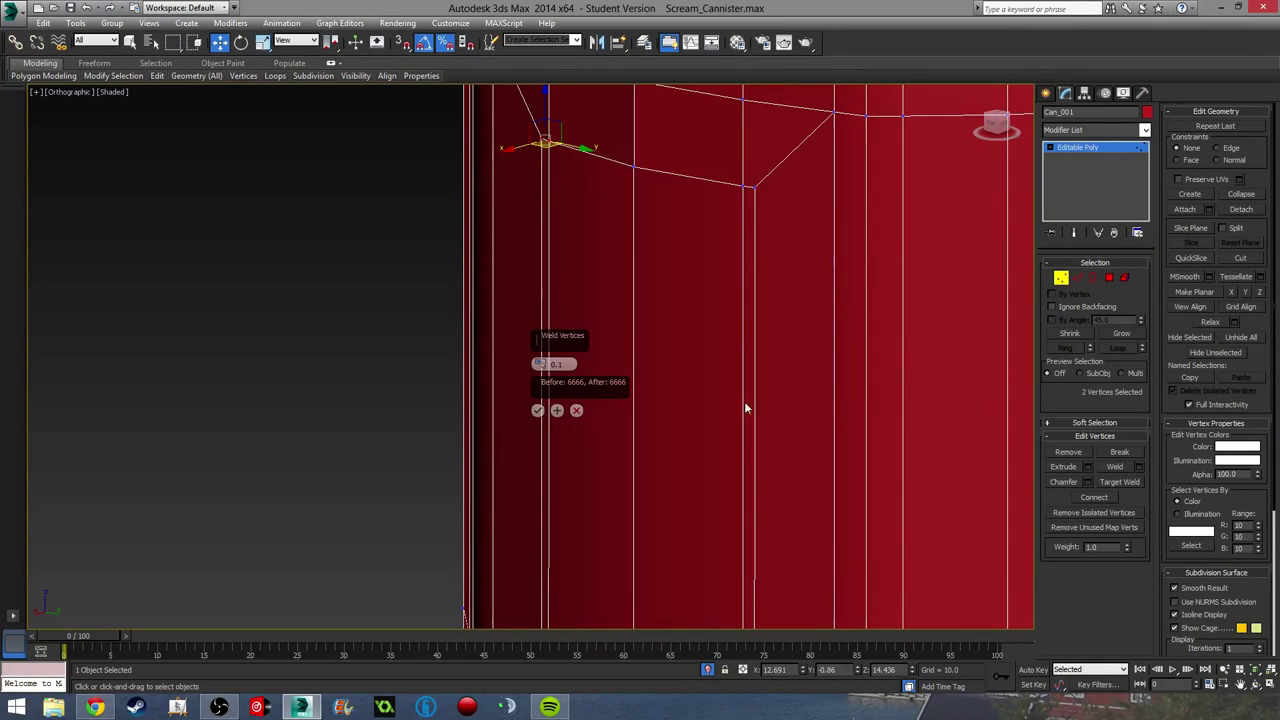
left_click_drag(541, 364, 540, 347)
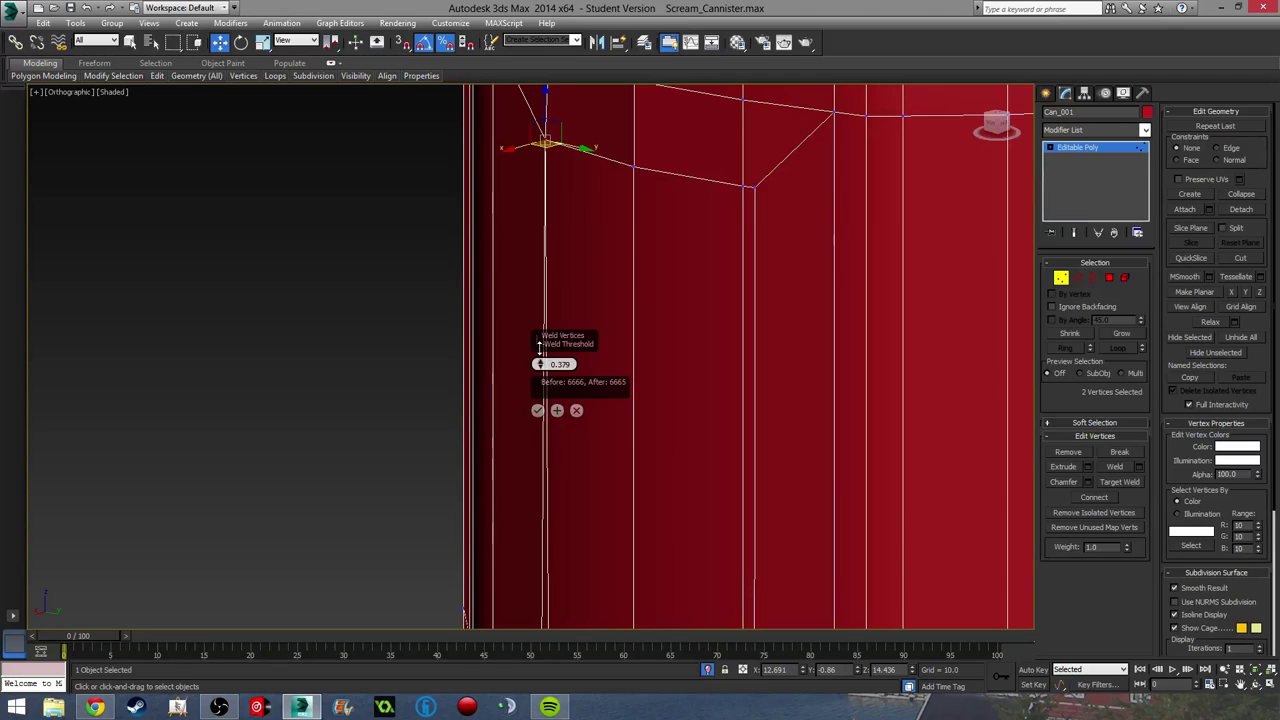
left_click(537, 411)
Step: Weld the doubled vertices at both ends of the inset panel's middle row using the same threshold
middle_click_drag(536, 411, 616, 189)
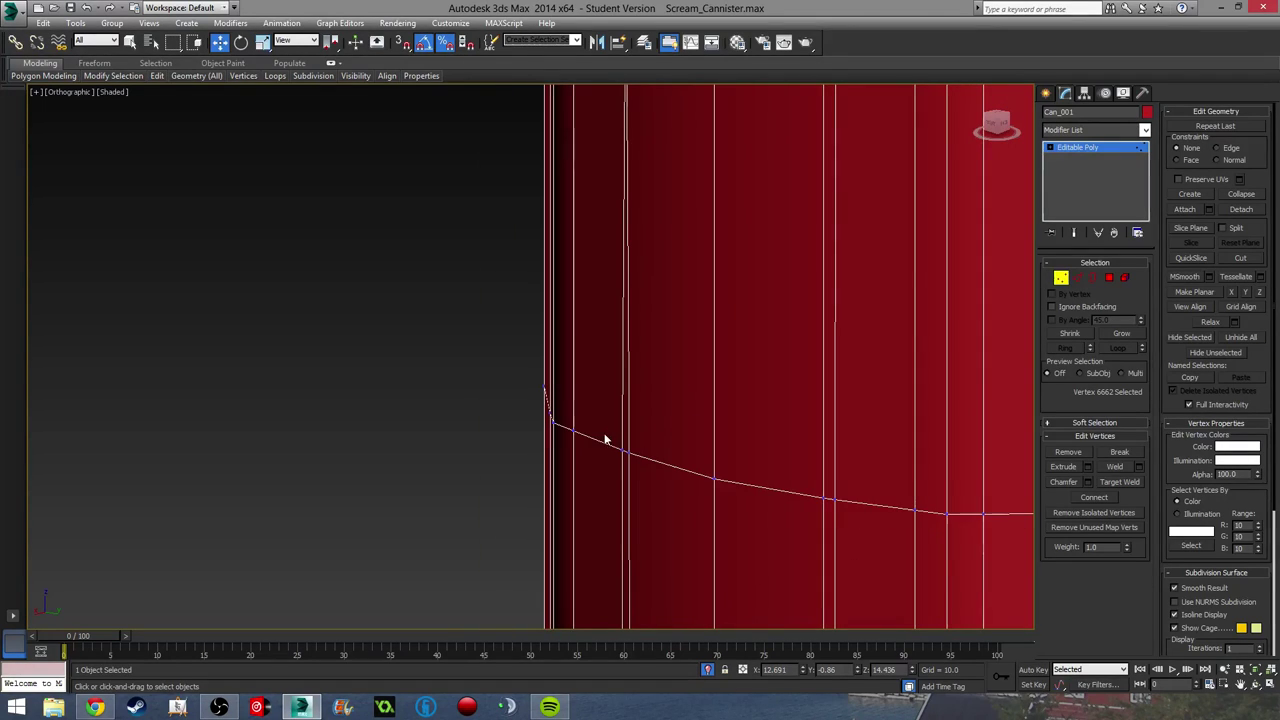
left_click_drag(606, 443, 648, 470)
left_click(1139, 467)
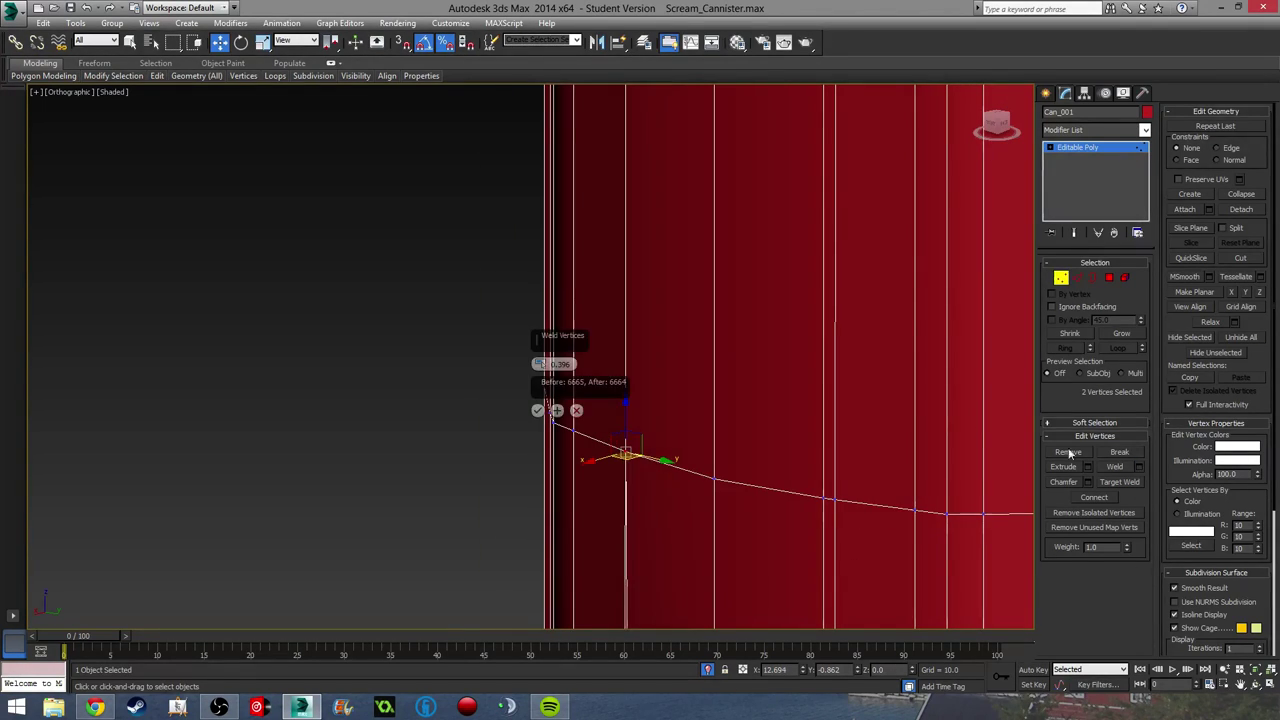
middle_click_drag(732, 347, 686, 363)
left_click(537, 411)
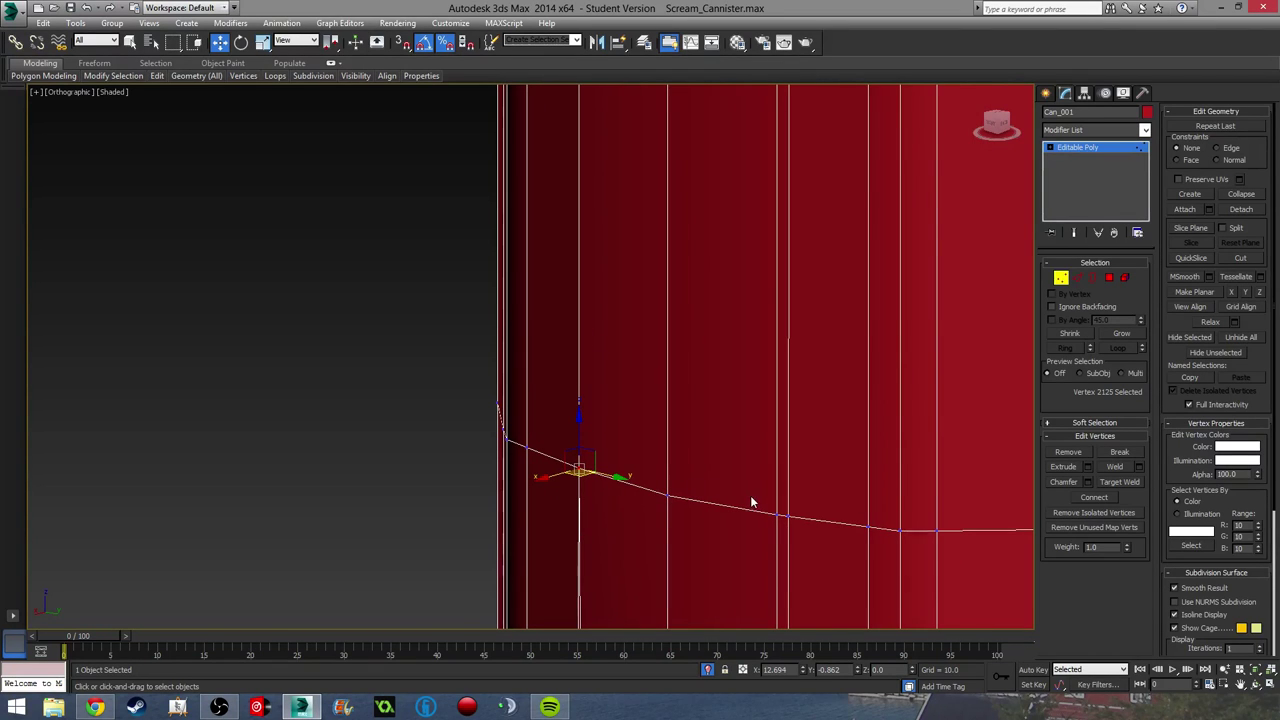
left_click_drag(751, 499, 810, 531)
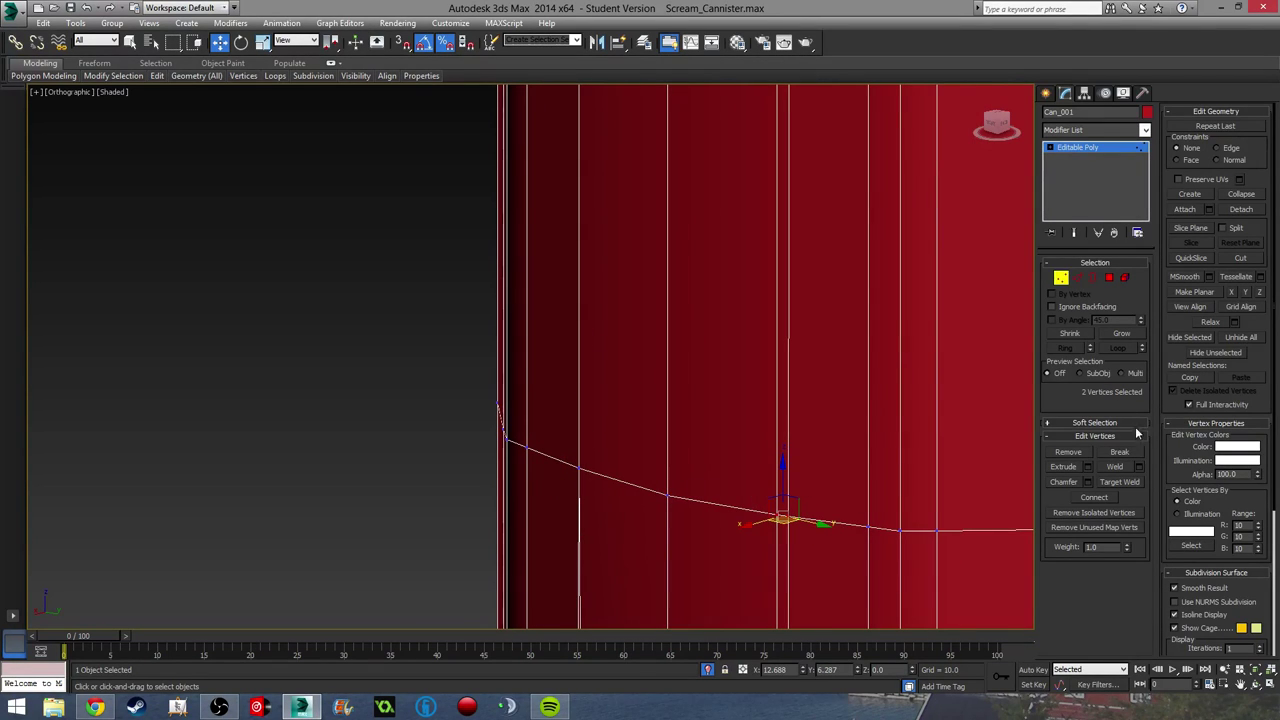
left_click(1140, 467)
left_click(537, 410)
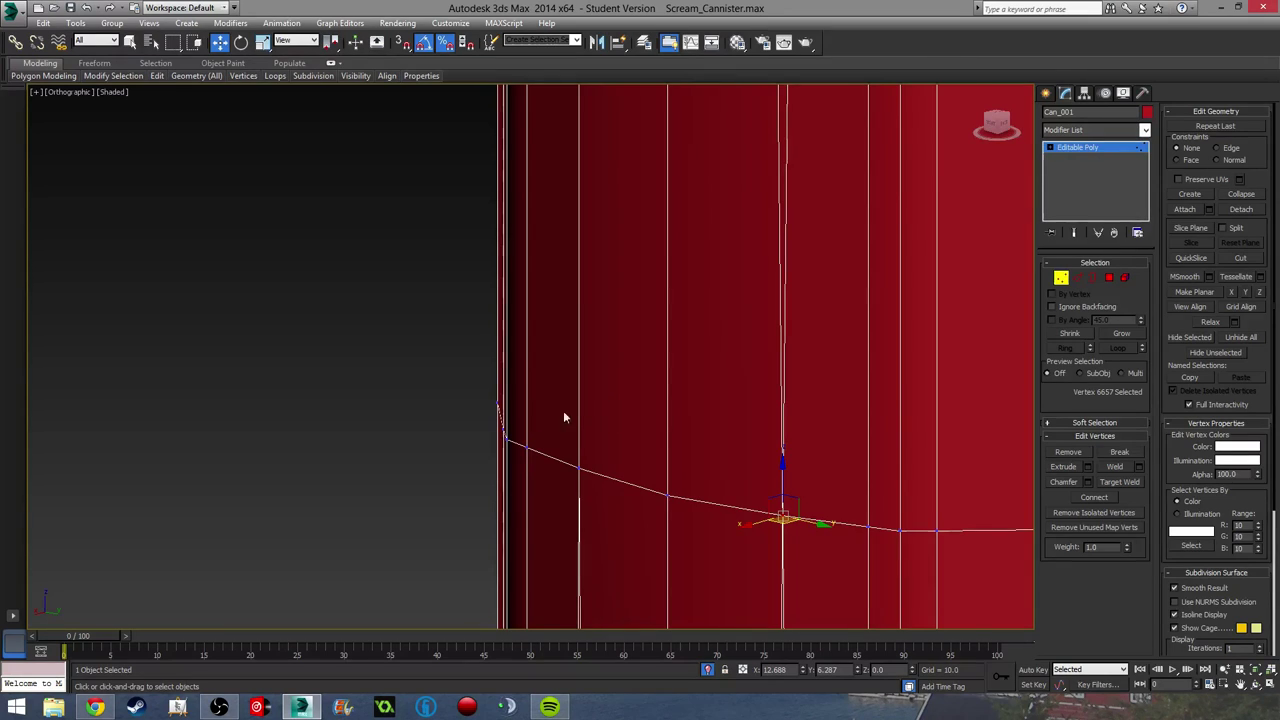
Step: Weld the doubled vertices at the inset panel's lower-right and lower-left corners with a threshold of 0.396
scroll(563, 410, "down", 2)
middle_click_drag(563, 410, 706, 214)
scroll(707, 216, "down", 2)
middle_click_drag(805, 406, 785, 326)
scroll(754, 460, "up", 4)
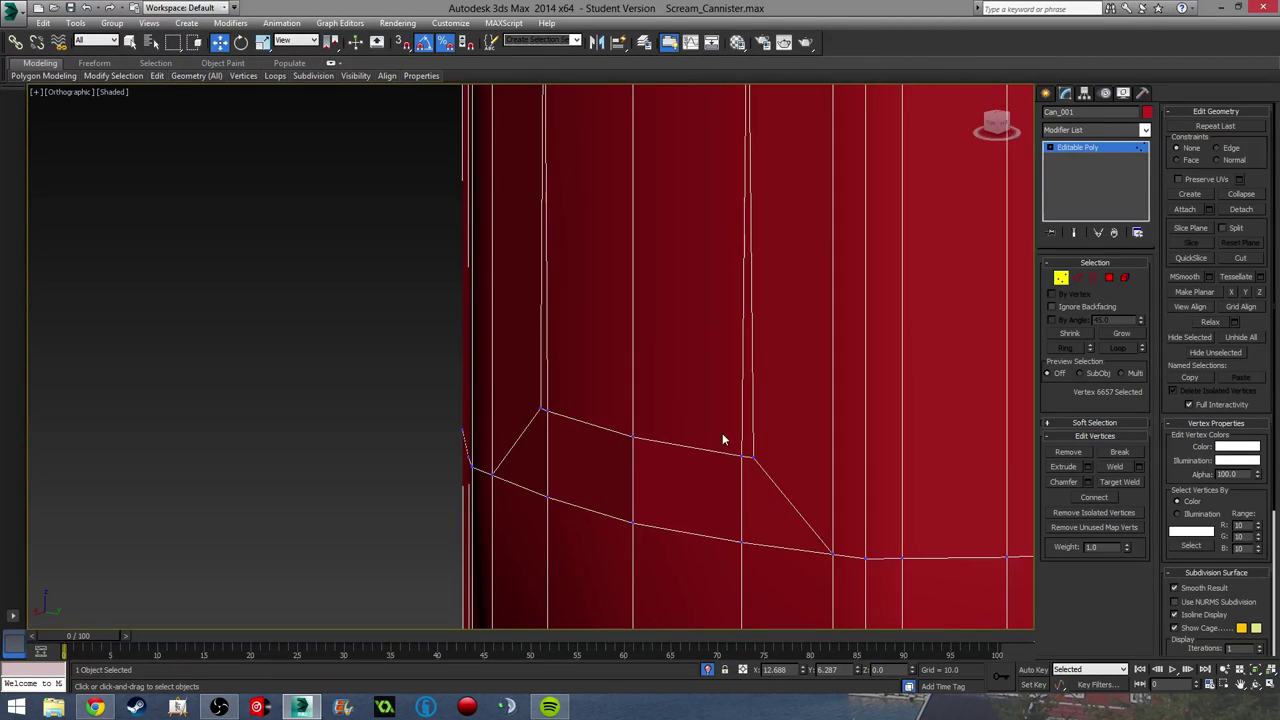
left_click_drag(723, 435, 770, 471)
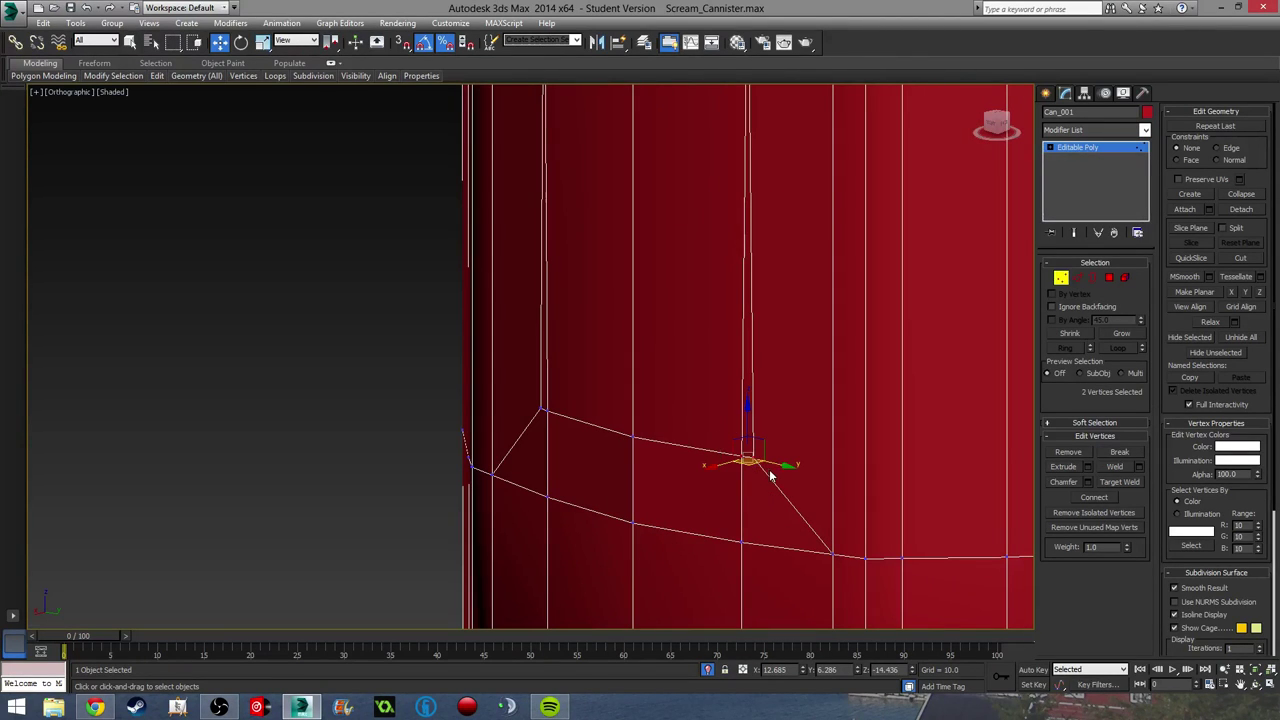
left_click(1139, 467)
left_click(537, 410)
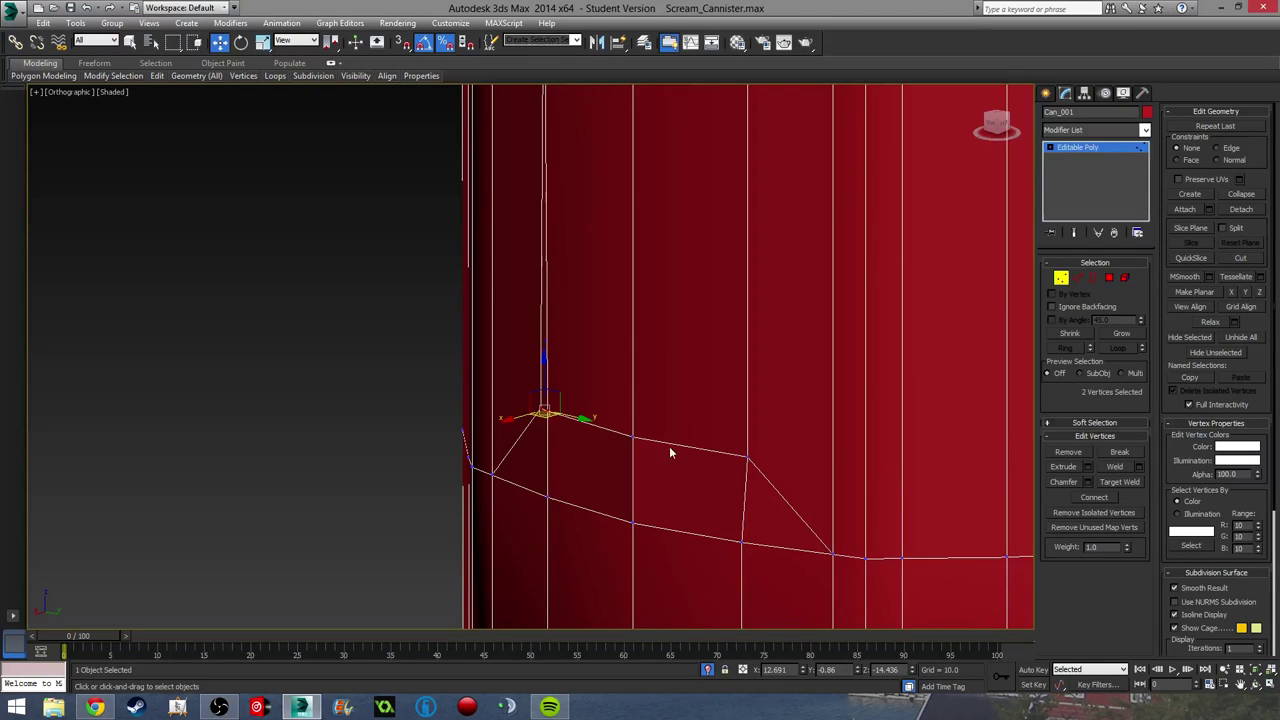
left_click(1139, 467)
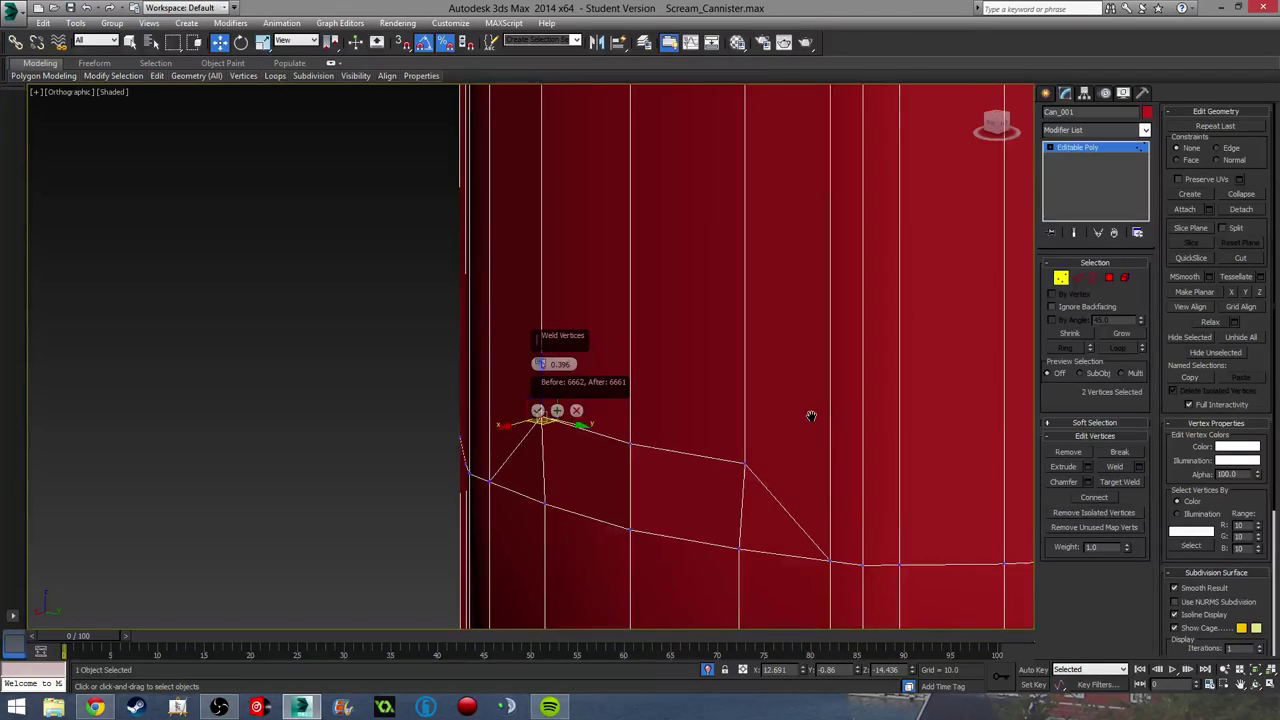
Step: Weld the doubled vertices at the inset panel's upper-right corner and check the panel on the body
scroll(811, 528, "down", 2)
scroll(675, 406, "up", 1)
middle_click_drag(675, 406, 823, 486, "alt")
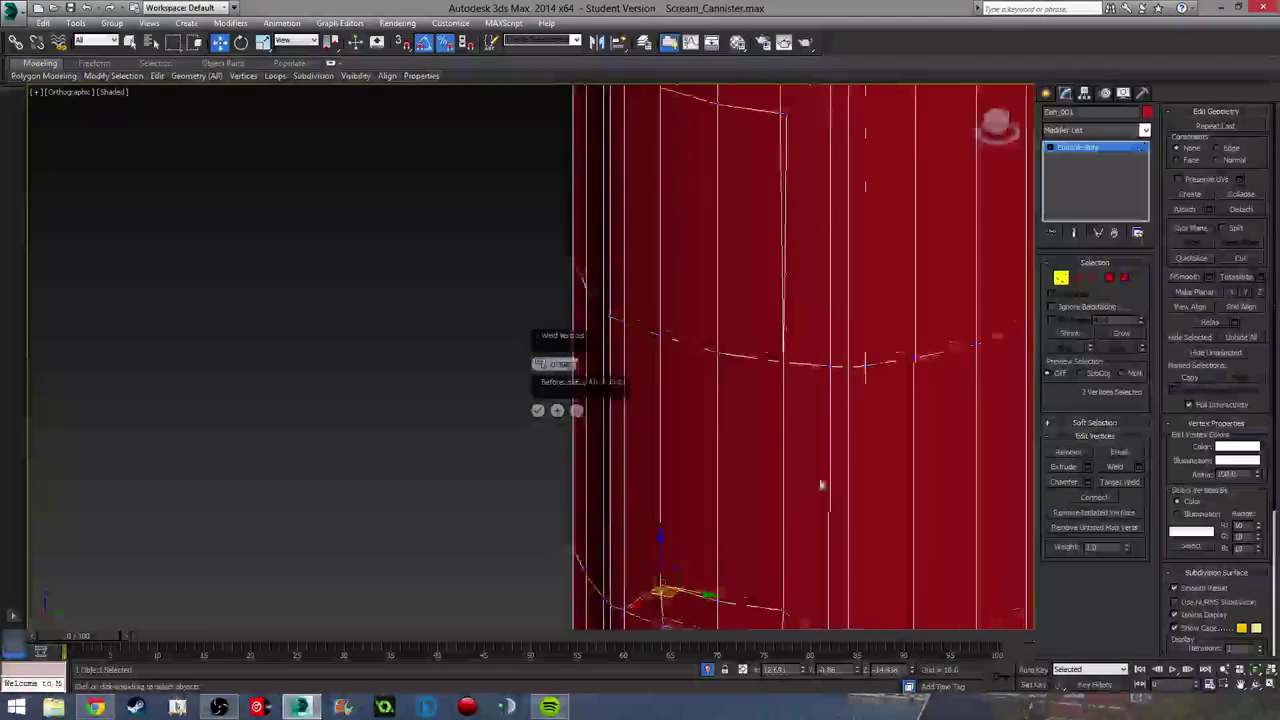
scroll(823, 486, "down", 4)
scroll(783, 385, "up", 5)
left_click(770, 328)
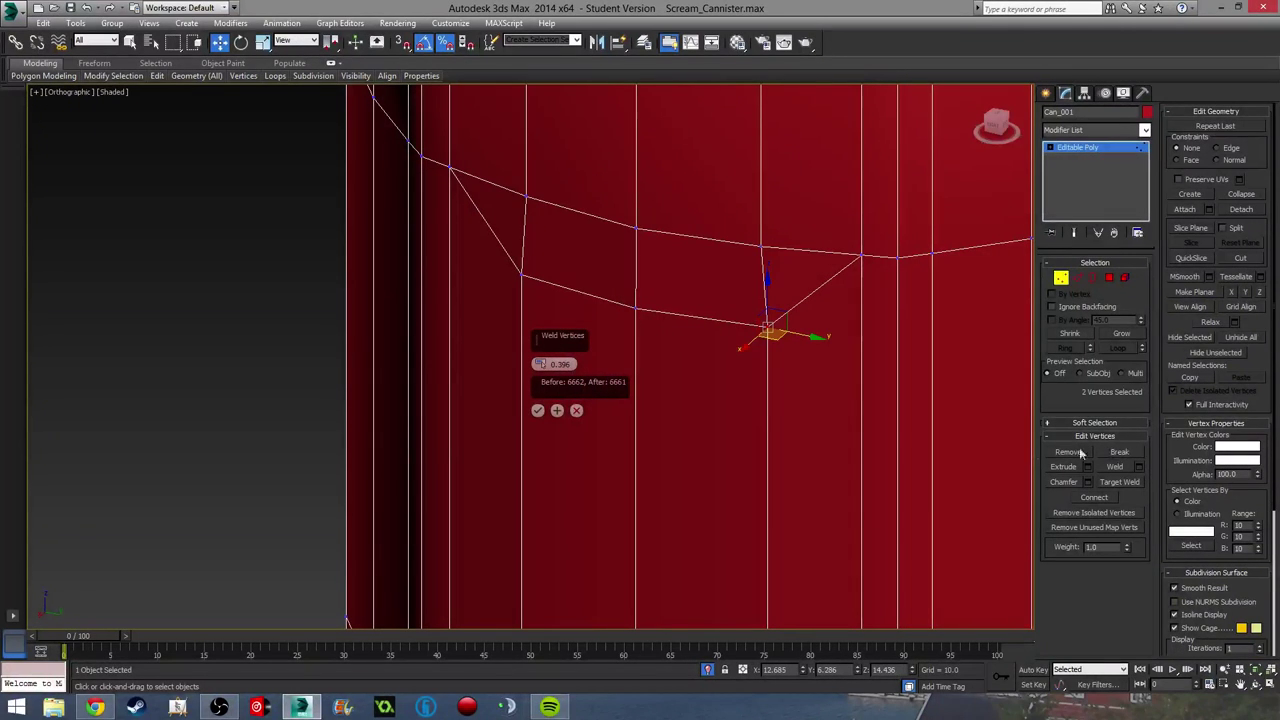
left_click(537, 412)
scroll(760, 420, "down", 4)
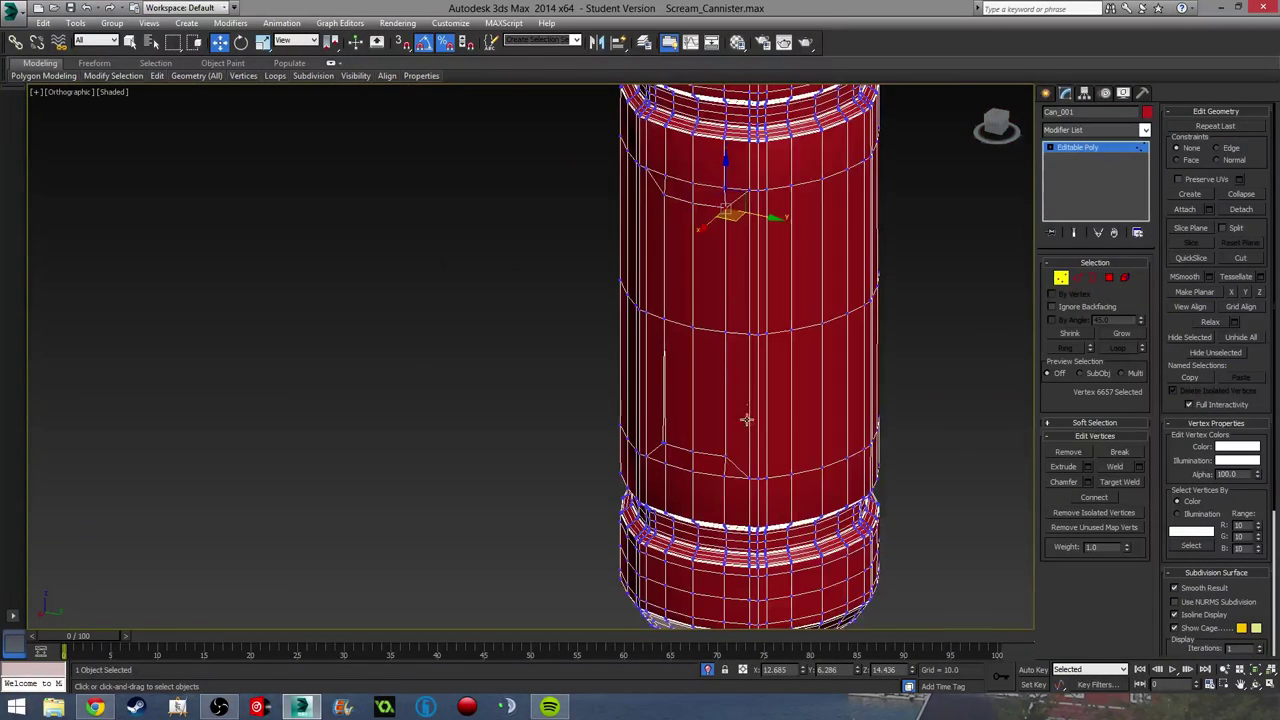
scroll(748, 480, "up", 5)
scroll(711, 448, "down", 5)
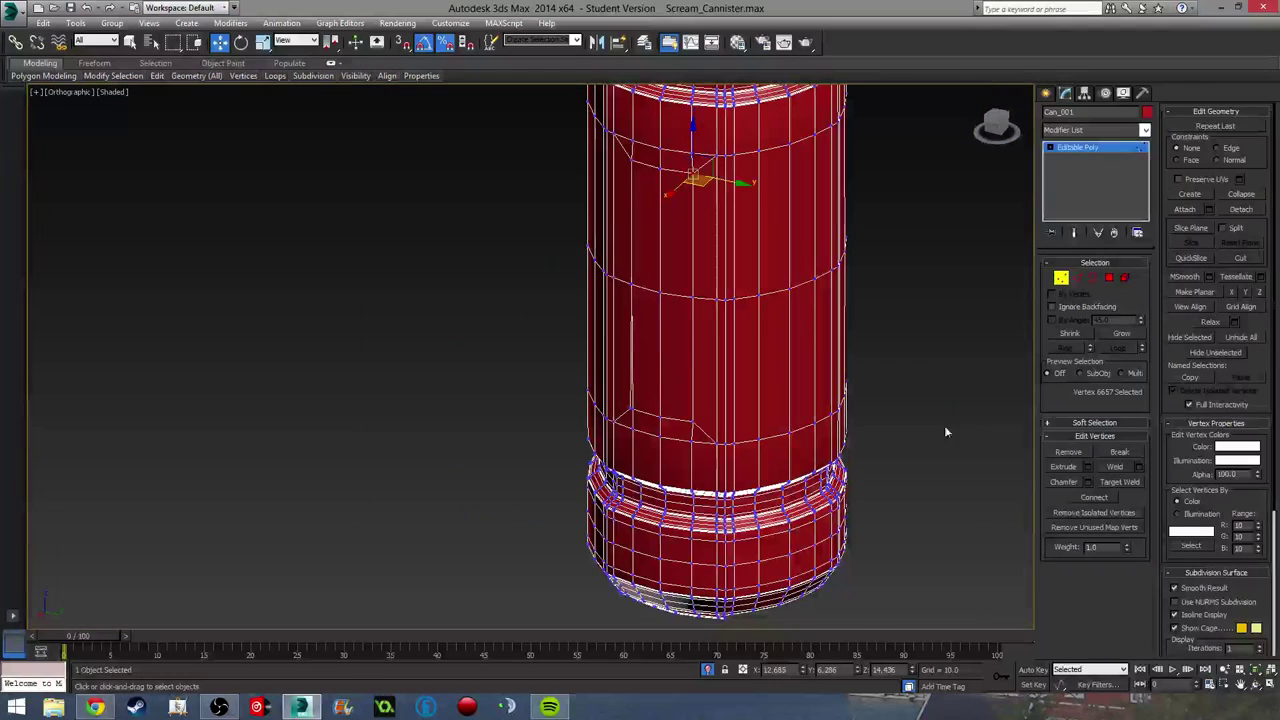
Step: Try to bevel the inset panel's polygons into the canister body with a height of about -2.457 and an outline of -1.0
left_click(1065, 279)
left_click(885, 345)
mouse_move(832, 404)
middle_mouse_down("alt")
mouse_move(902, 363)
mouse_move(857, 331)
mouse_move(651, 374)
middle_mouse_up("alt")
left_click(613, 384)
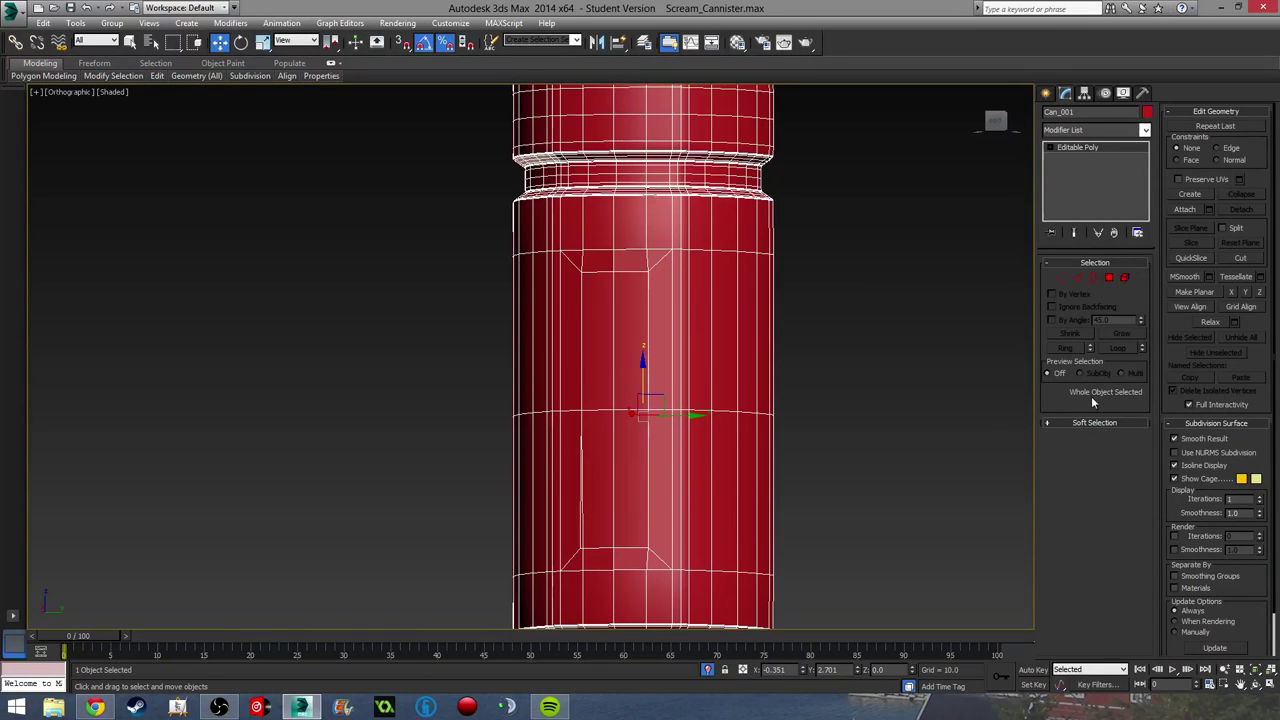
middle_click_drag(802, 453, 835, 407)
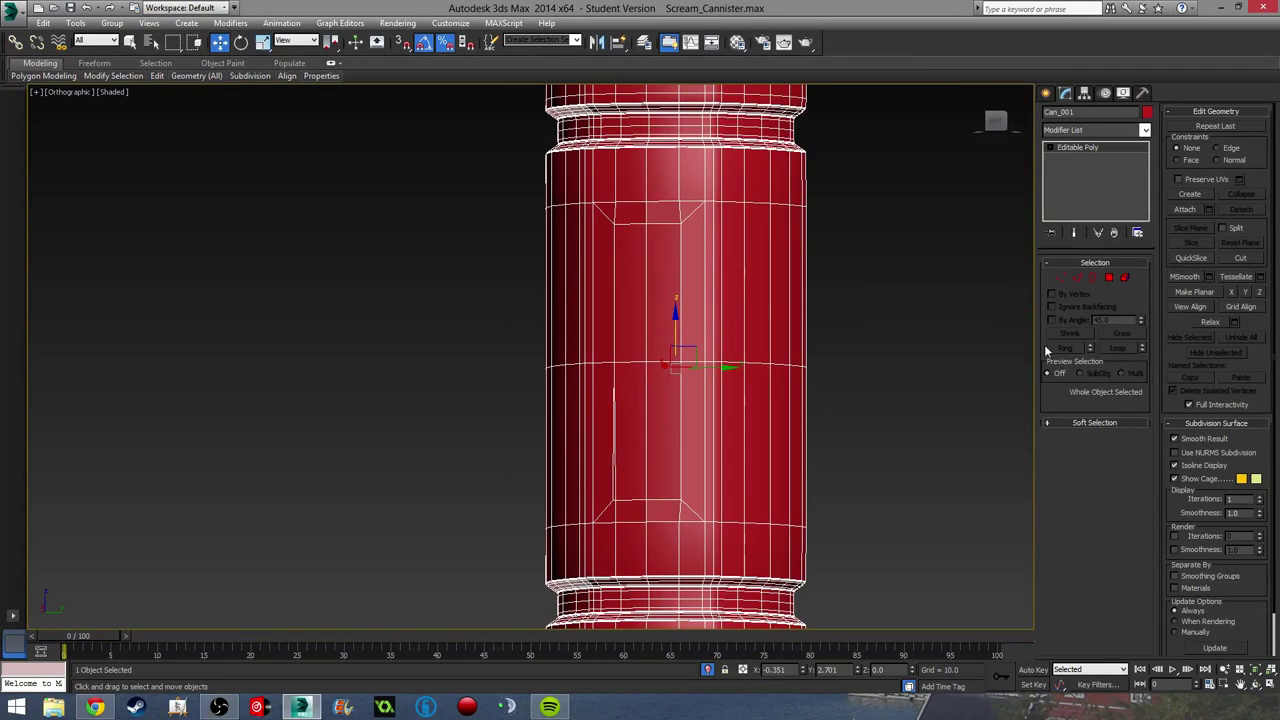
left_click(1109, 278)
scroll(791, 368, "up", 5)
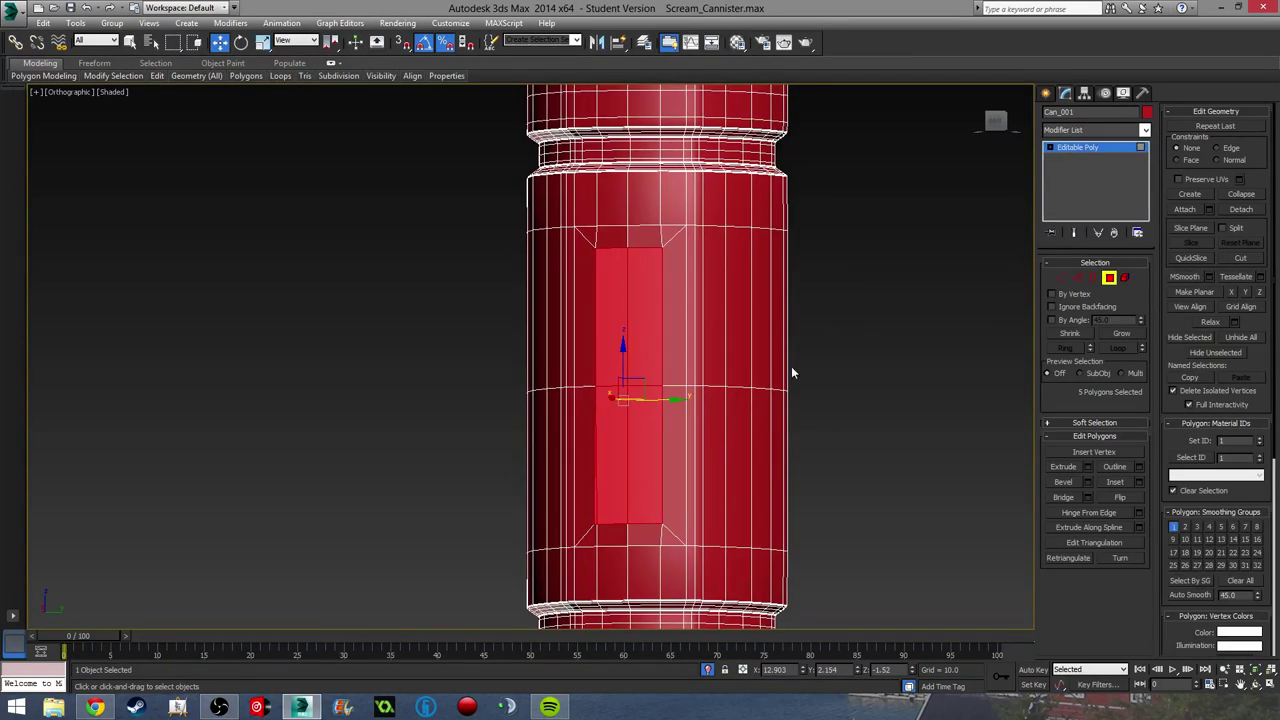
scroll(603, 371, "down", 3)
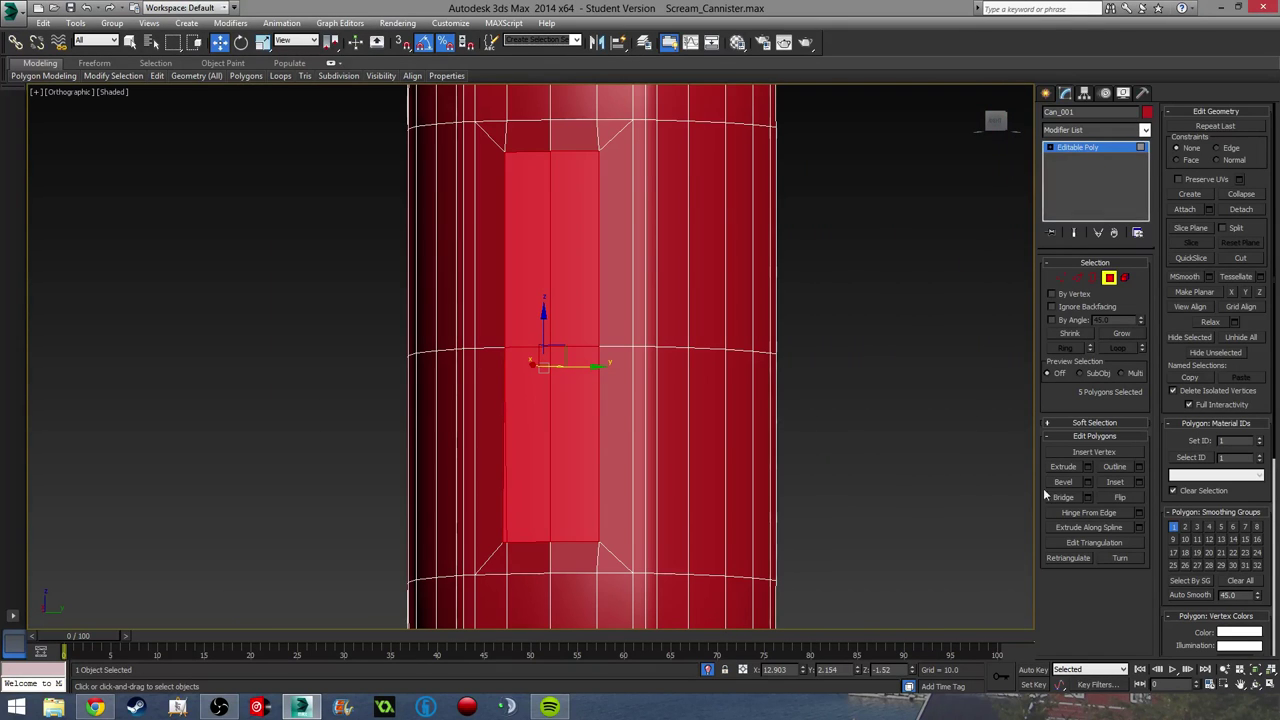
left_click(1088, 482)
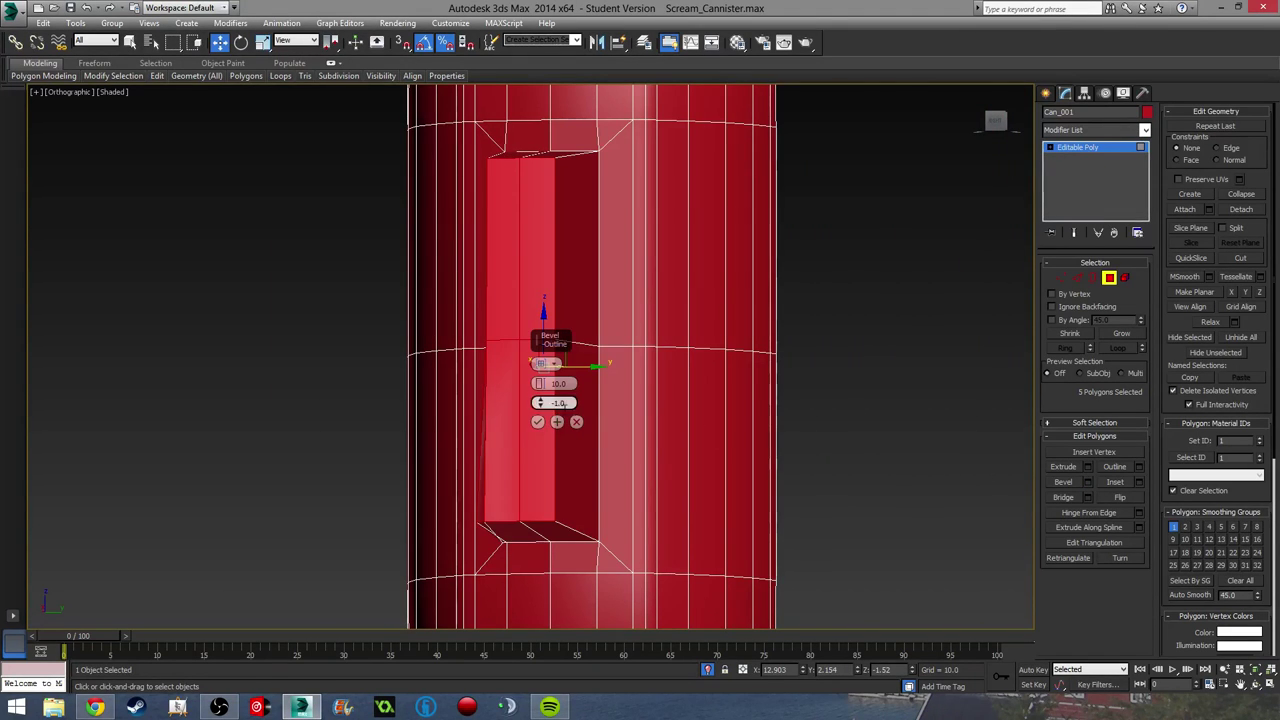
middle_click_drag(691, 446, 600, 440, "alt")
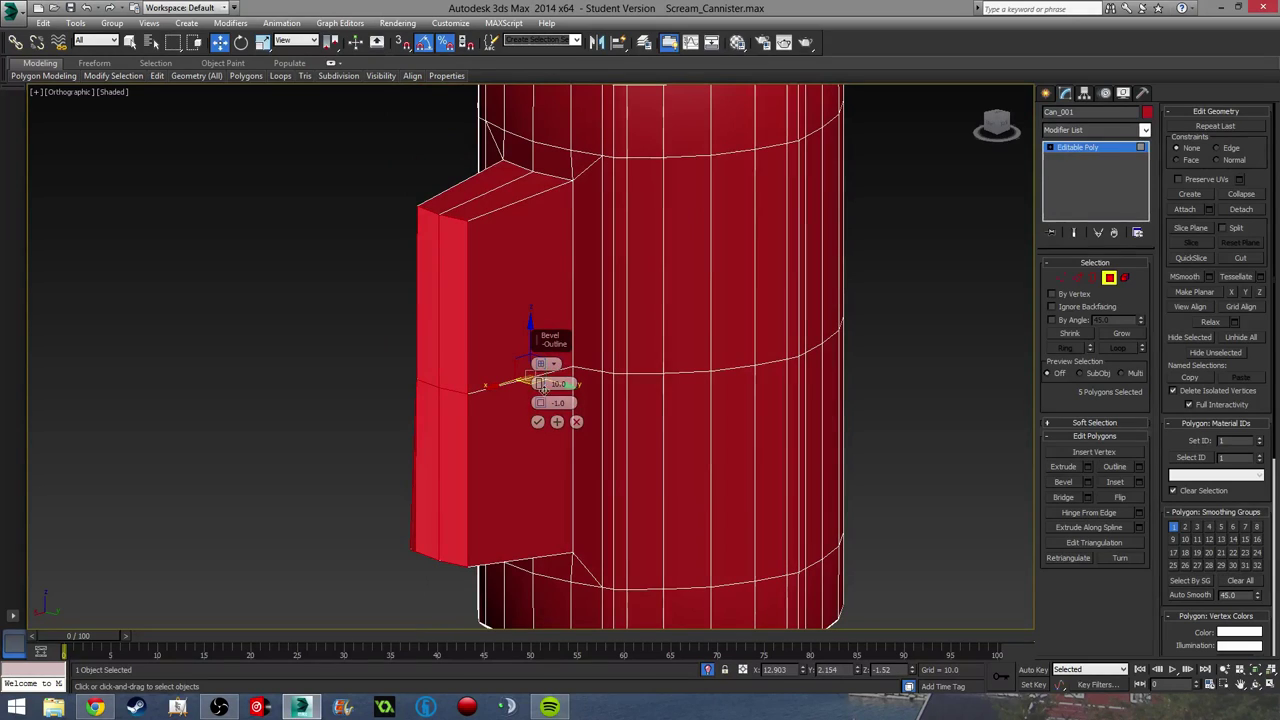
left_click_drag(540, 384, 571, 556)
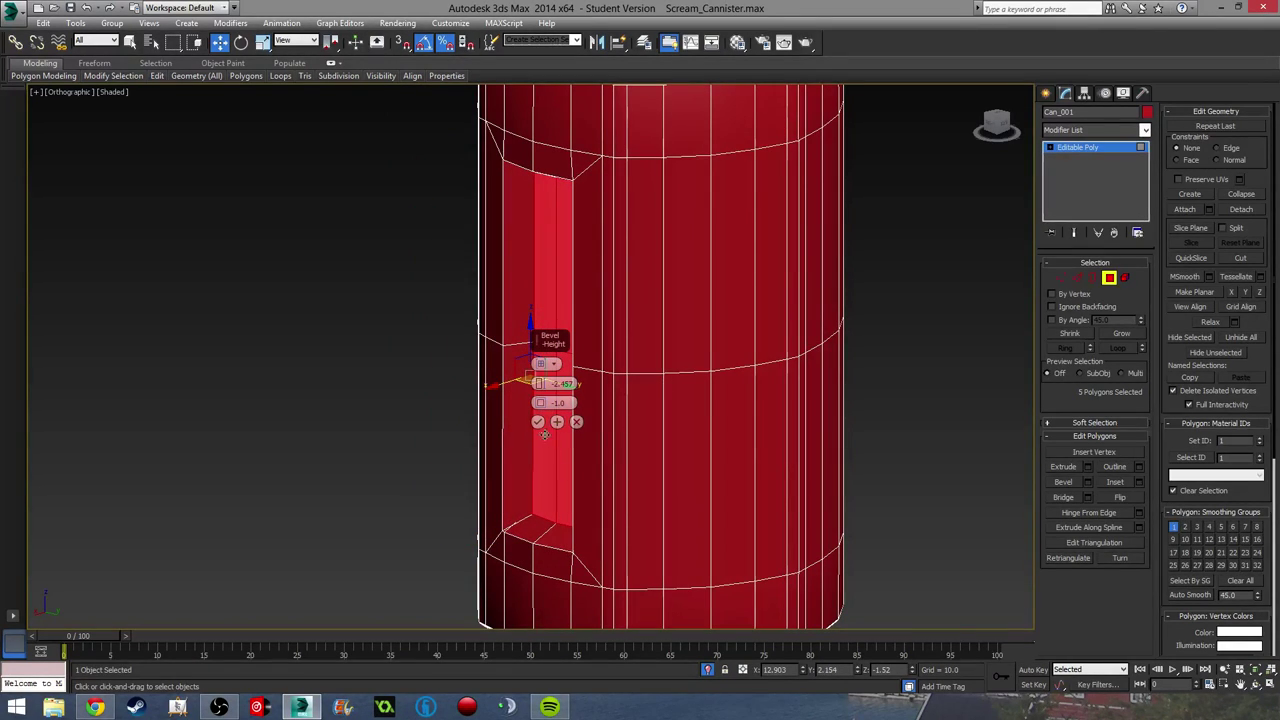
left_click(537, 421)
left_click(925, 448)
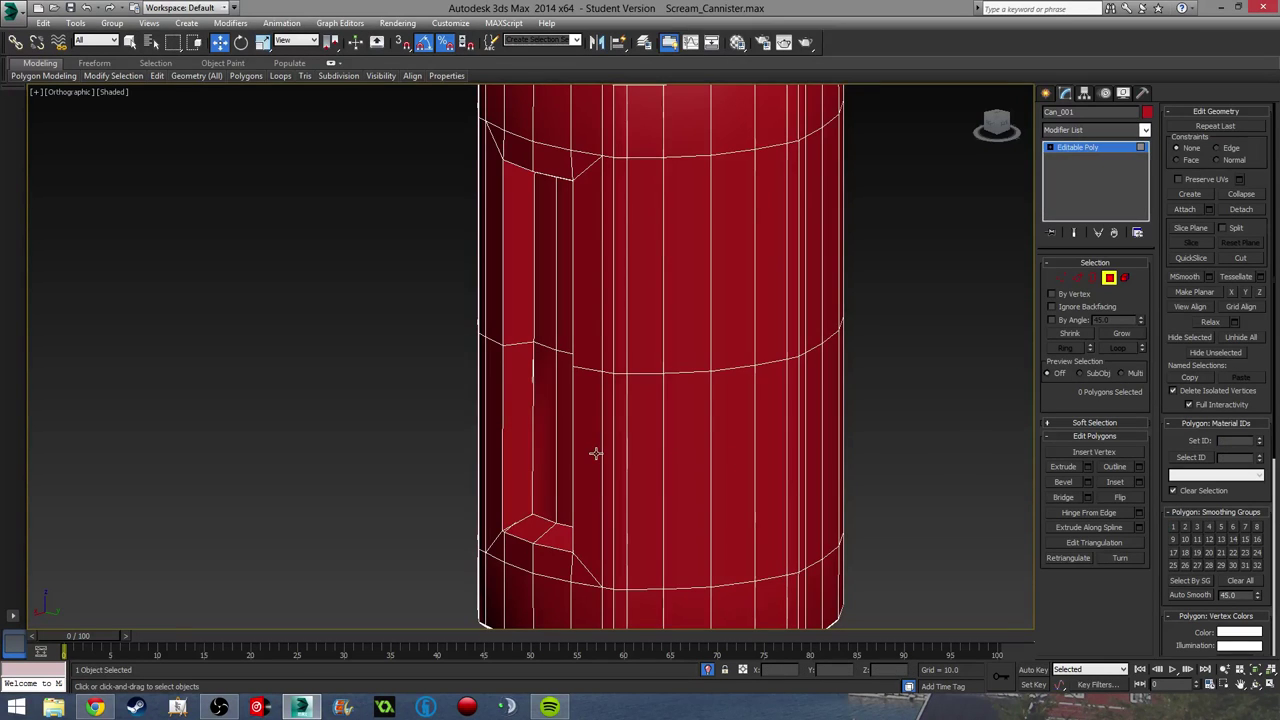
Step: Check the recess's lower-left corner up close and undo the panel bevel
middle_click_drag(598, 452, 600, 386, "alt")
scroll(597, 447, "up", 3)
scroll(595, 448, "down", 5)
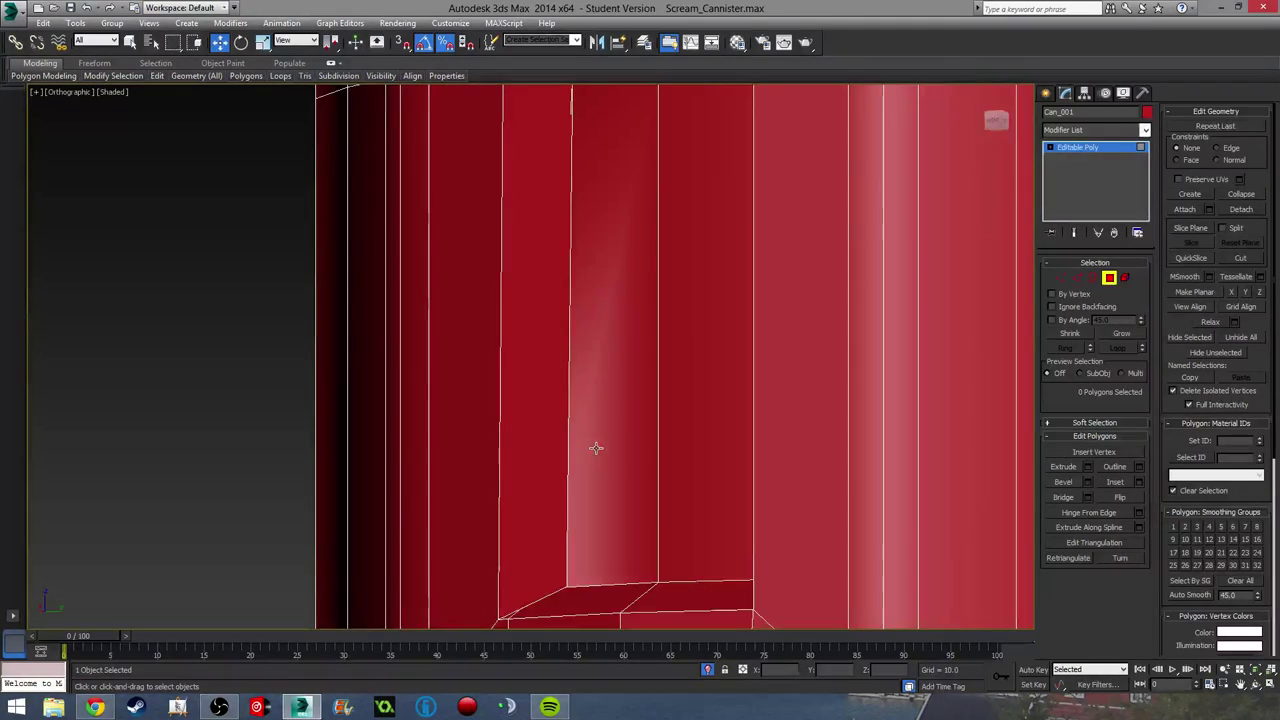
middle_click_drag(595, 450, 610, 475, "alt")
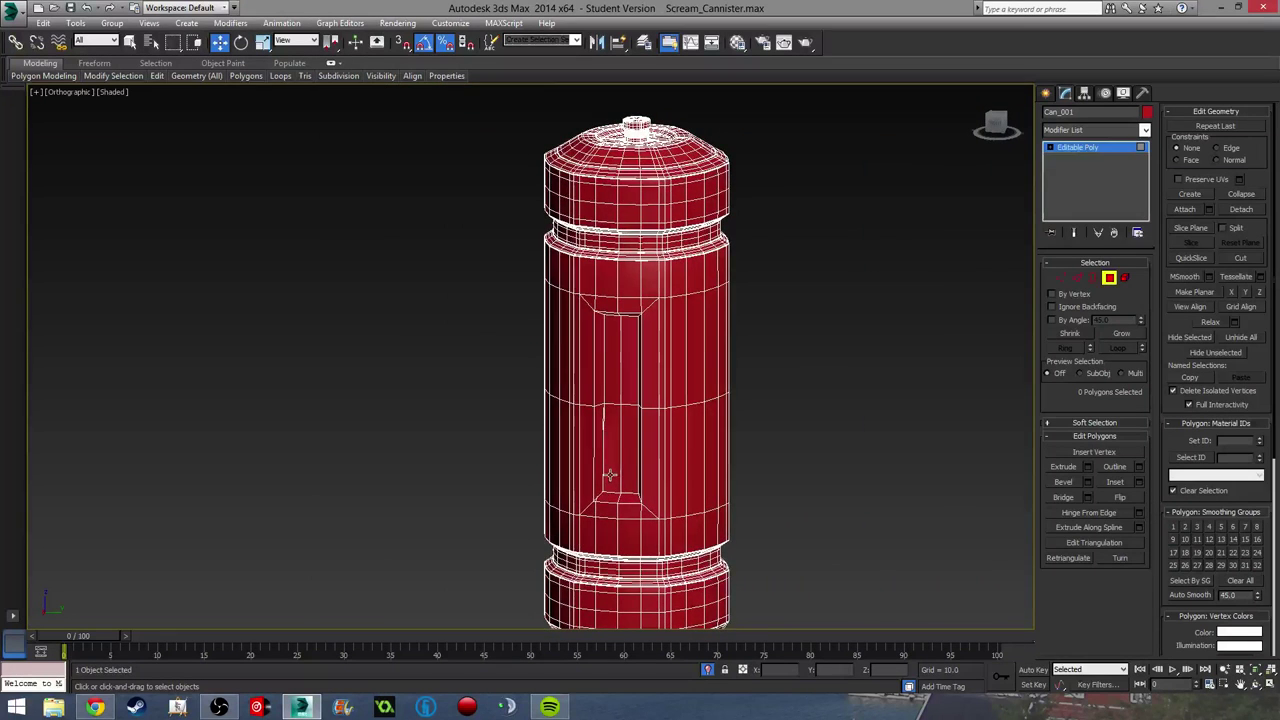
scroll(588, 535, "up", 6)
middle_click_drag(637, 391, 604, 420)
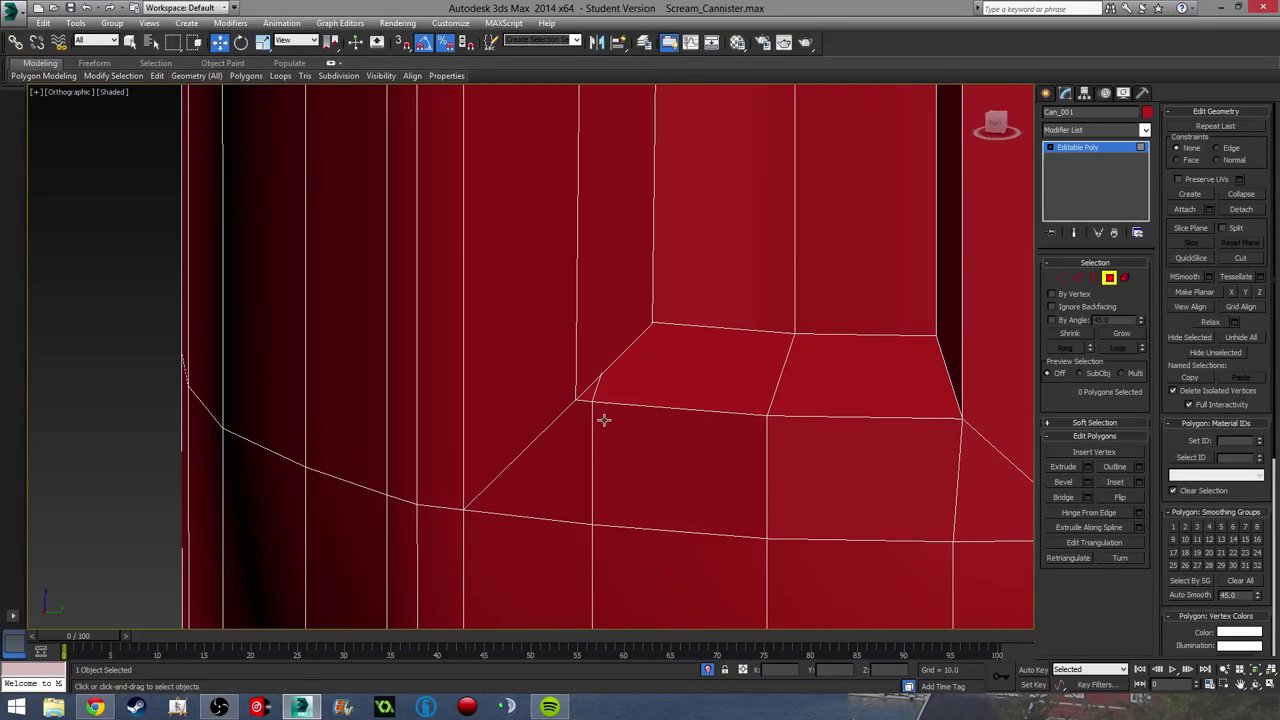
key("ctrl+z")
key("ctrl+z")
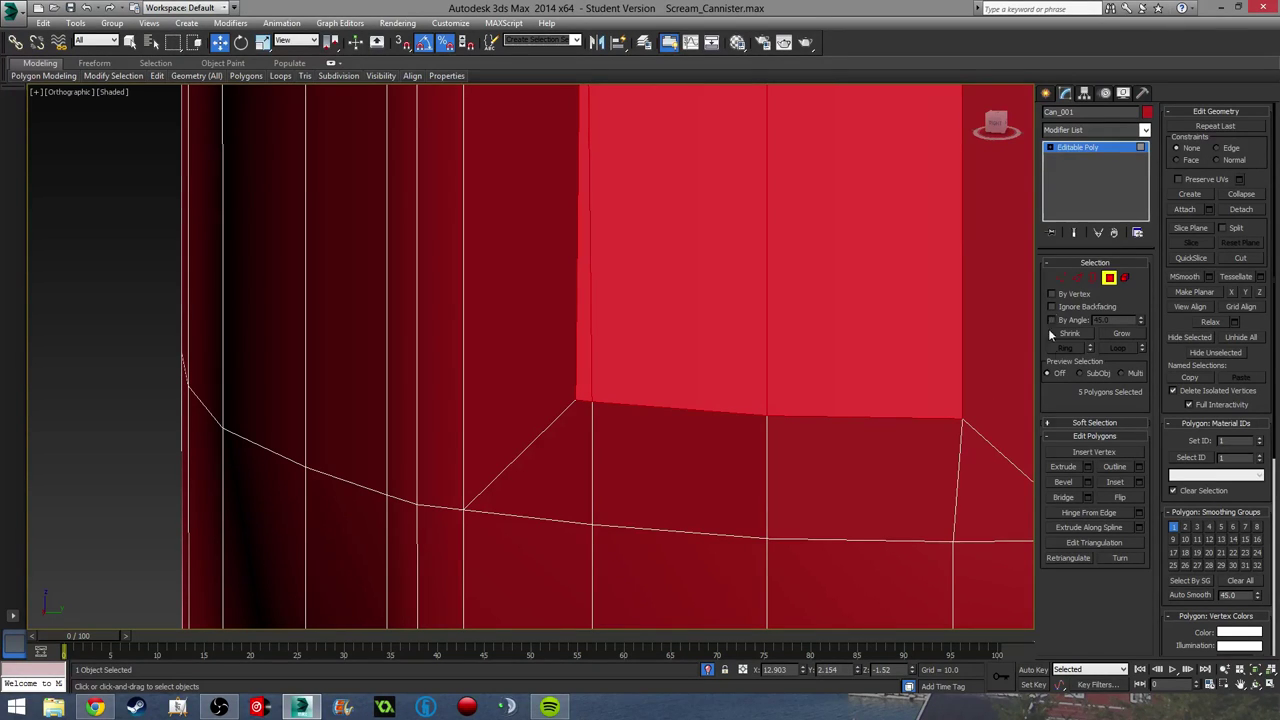
Step: Weld the two doubled vertices at the inset panel's lower-left corner with a threshold of 0.396
left_click(1063, 278)
left_click_drag(577, 388, 592, 410)
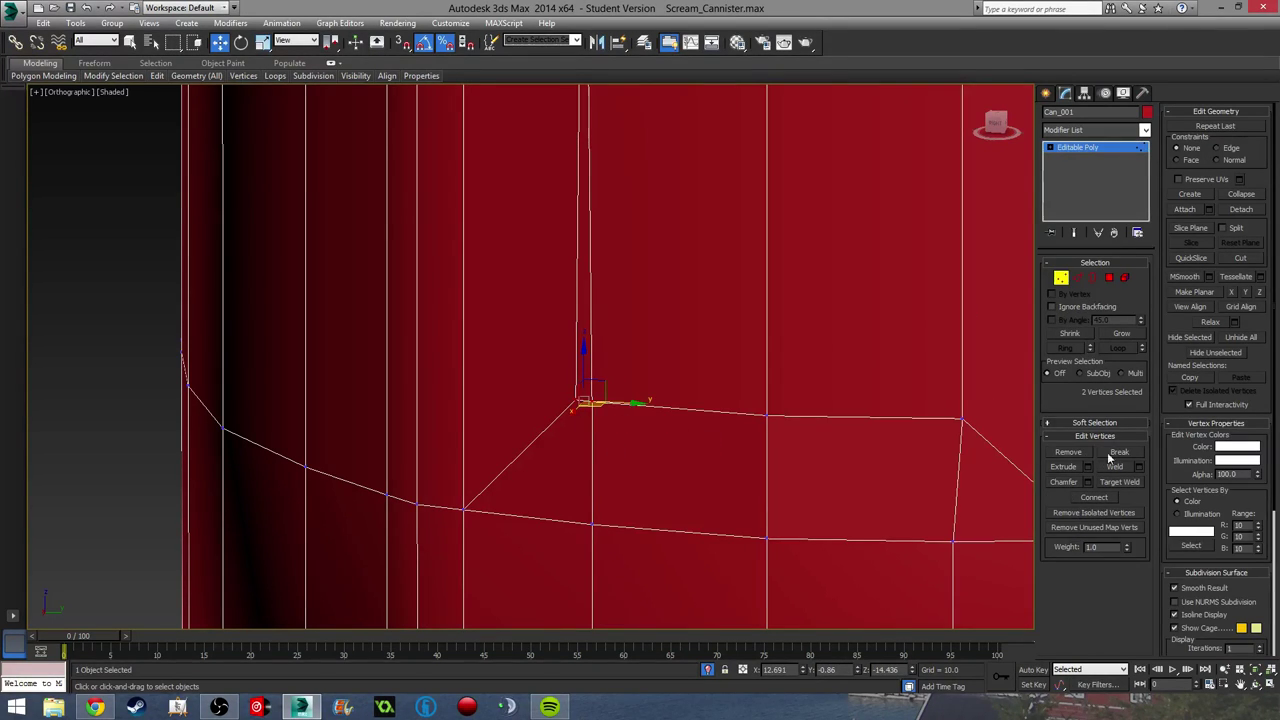
left_click(1137, 467)
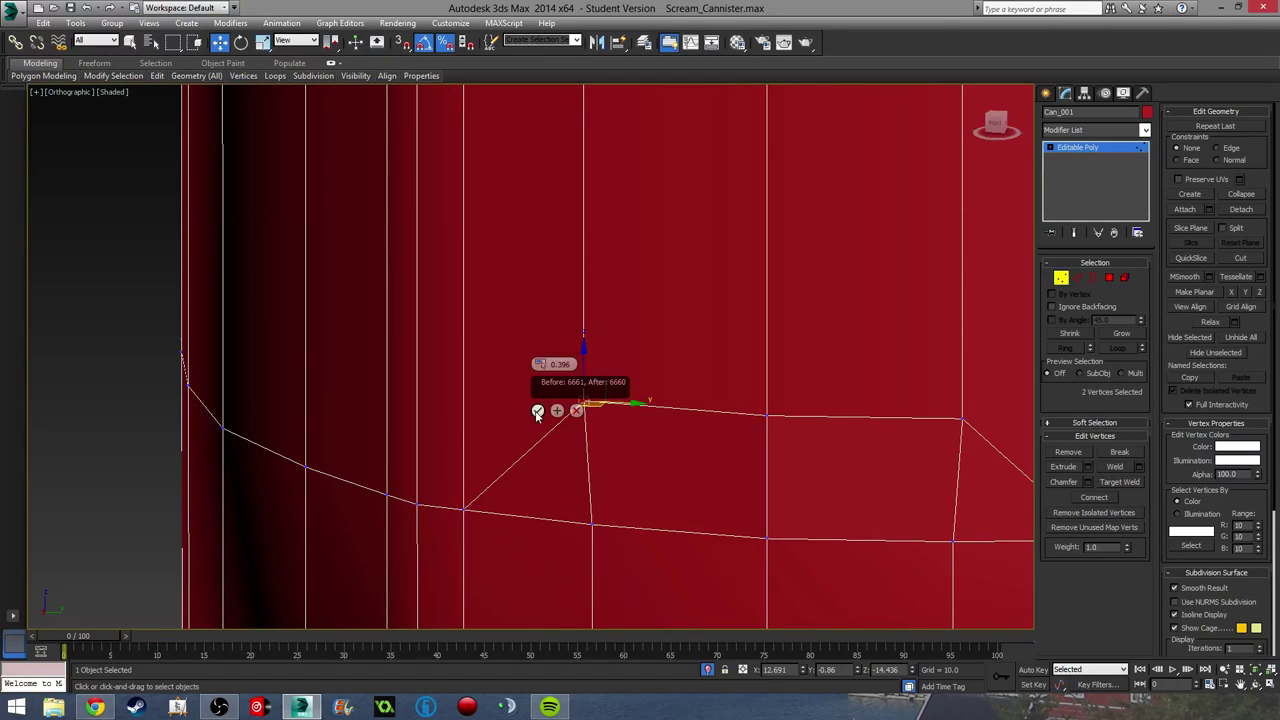
left_click(537, 411)
scroll(663, 405, "down", 6)
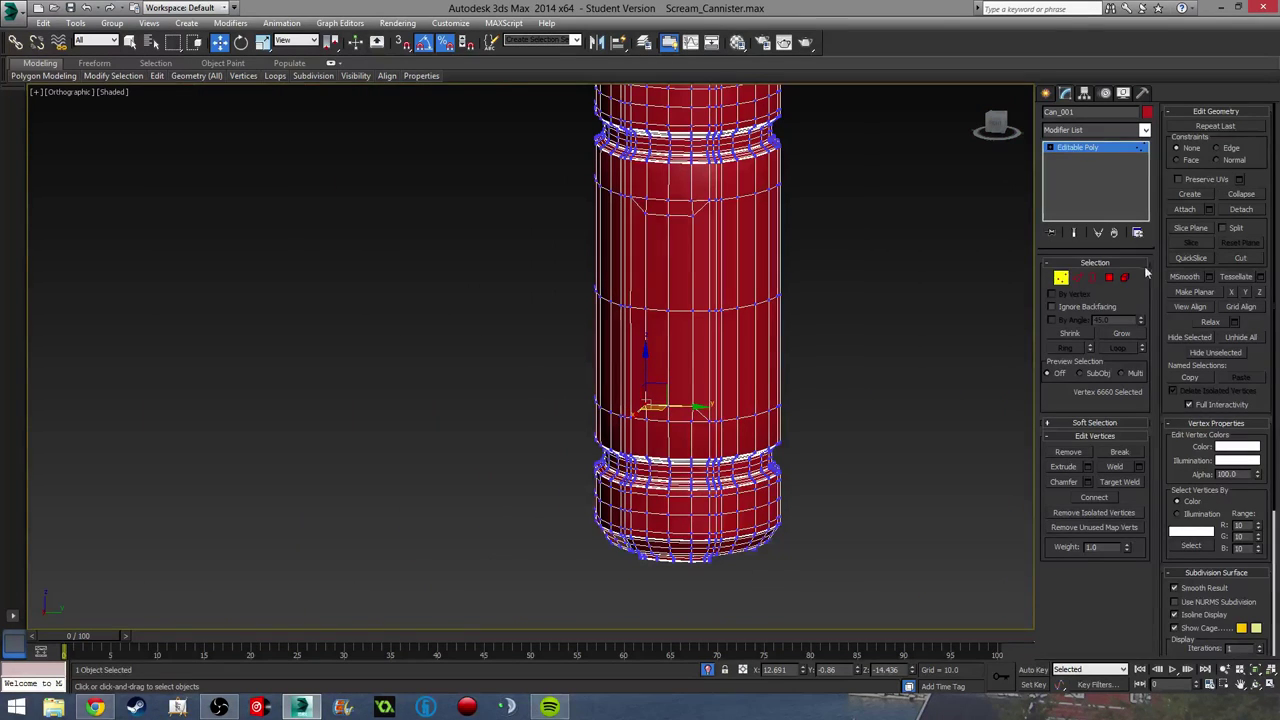
Step: Bevel the inset panel's four polygons inward with a height of -2.457 and an outline of -1.0 to recess the panel
left_click(1109, 279)
scroll(664, 337, "up", 4)
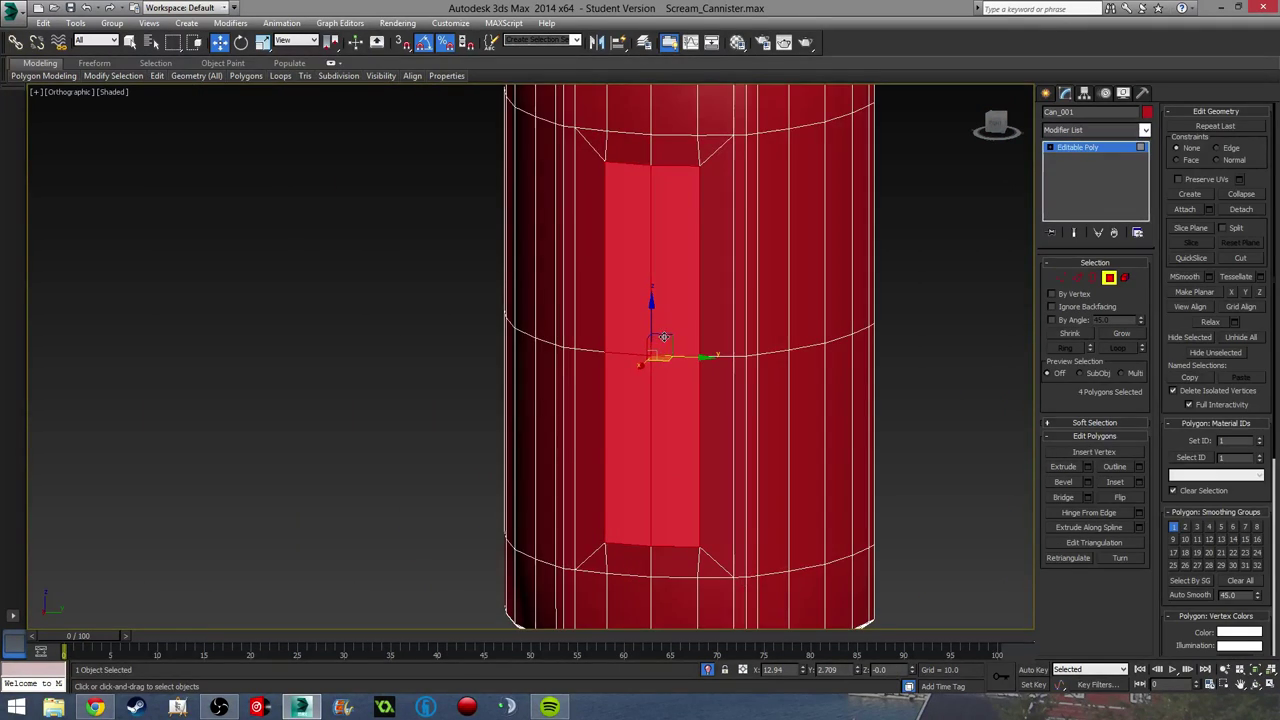
left_click(1088, 481)
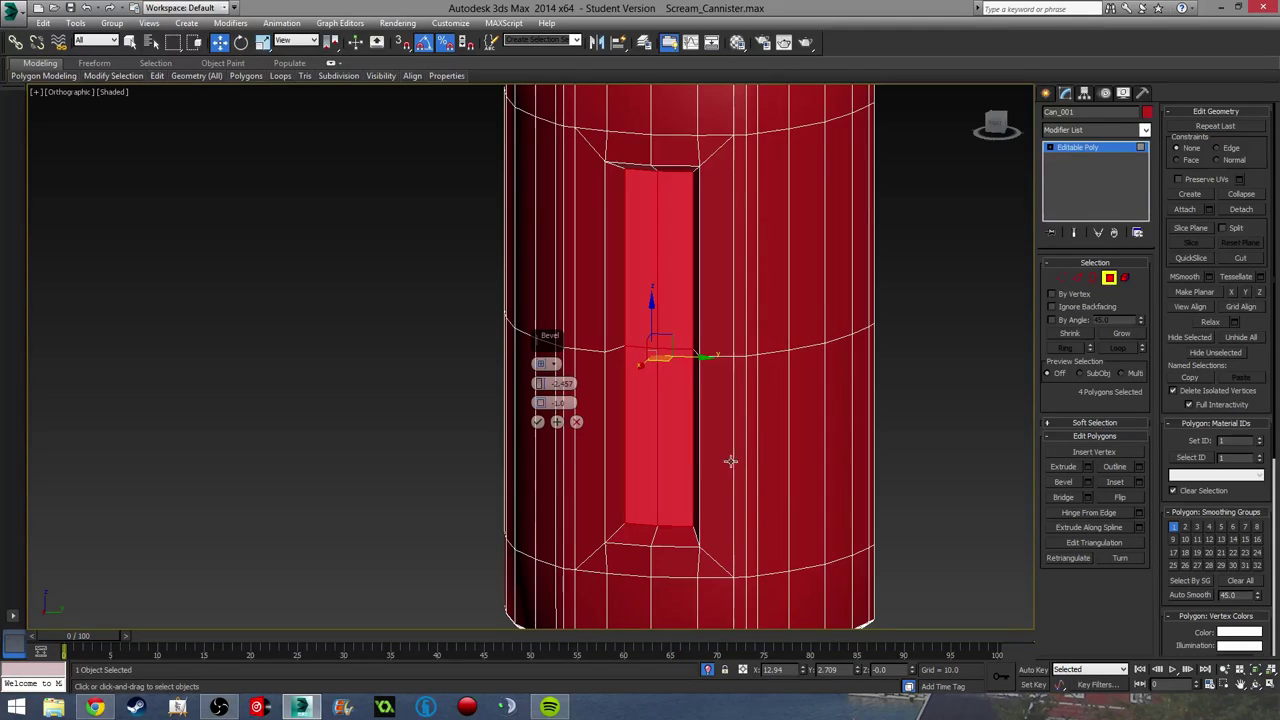
mouse_move(766, 506)
middle_mouse_down("alt")
mouse_move(723, 517)
mouse_move(751, 549)
mouse_move(717, 523)
mouse_move(754, 517)
middle_mouse_up("alt")
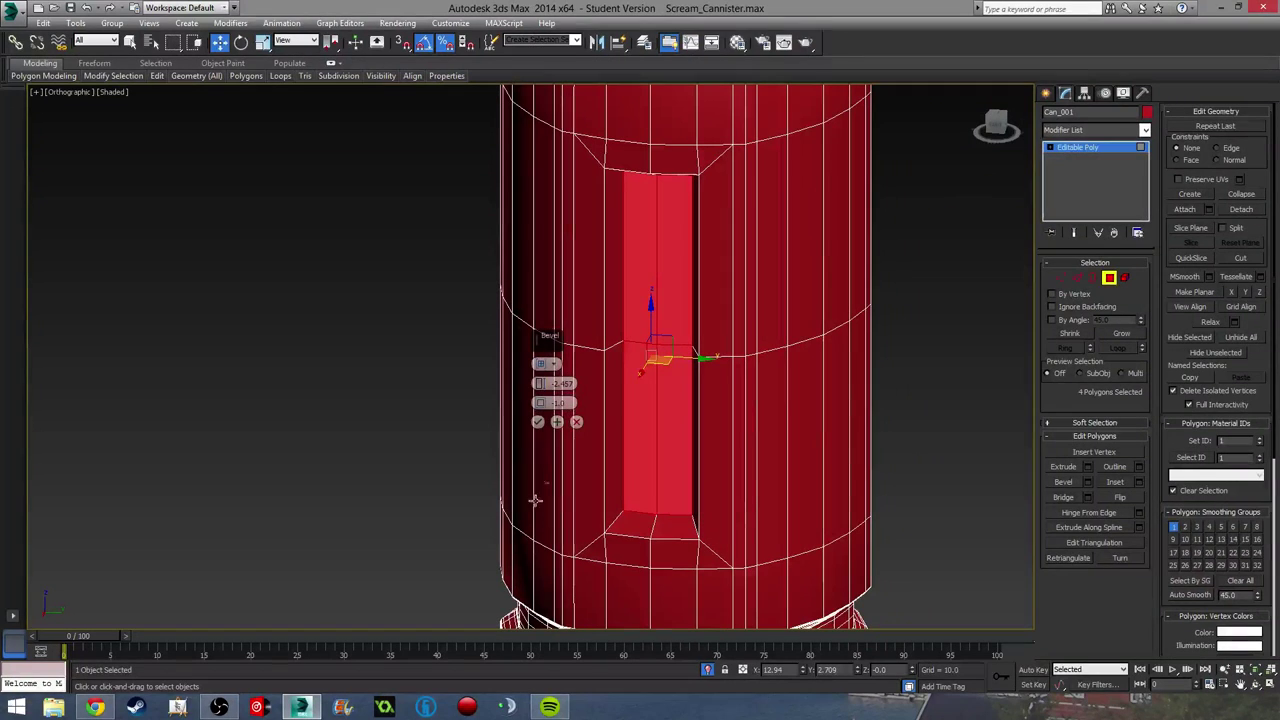
left_click(537, 421)
left_click(926, 426)
middle_click_drag(857, 426, 872, 398, "alt")
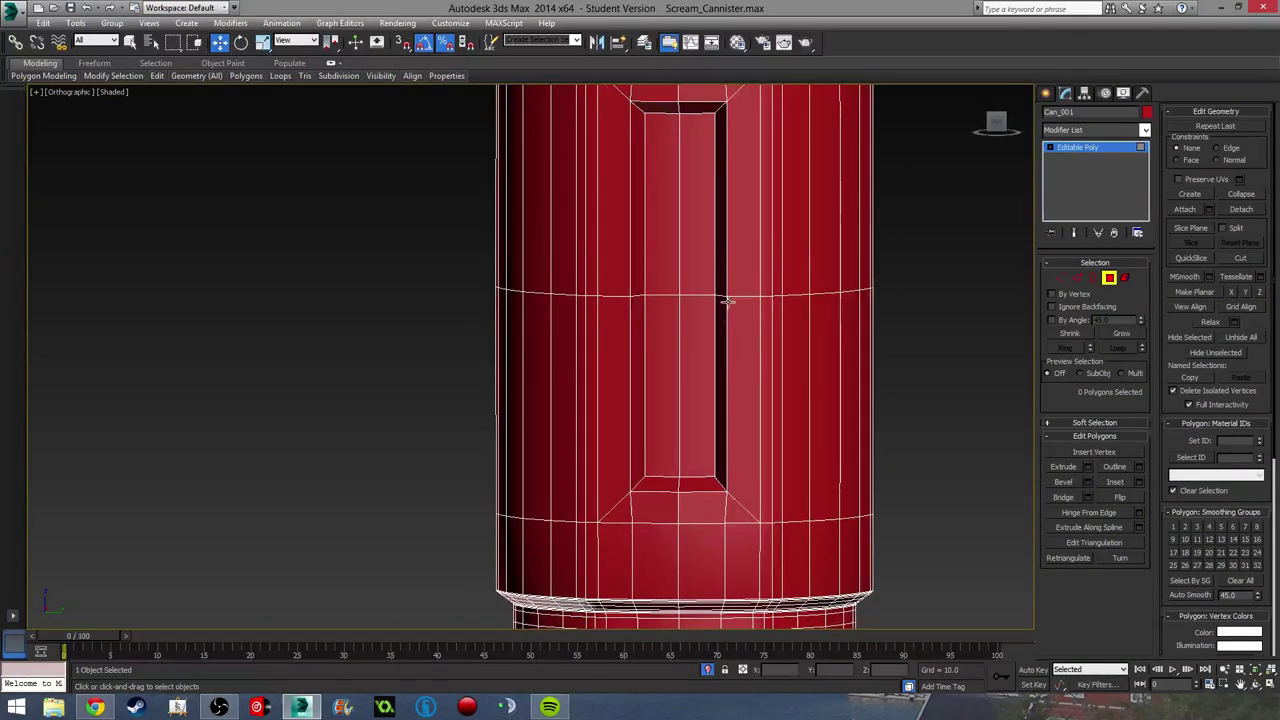
middle_click_drag(729, 303, 729, 329)
left_click(1108, 279)
scroll(765, 327, "down", 5)
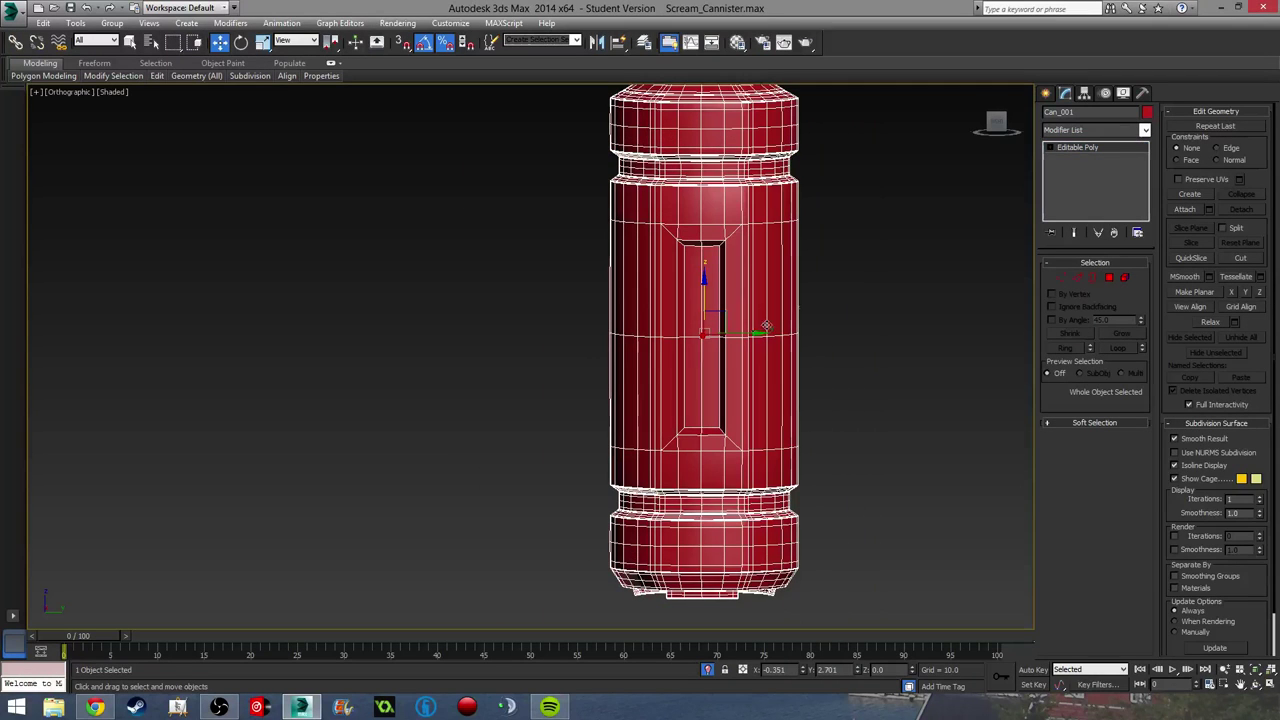
Step: Select all elements of the canister and apply Auto Smooth with a 45.0 threshold
left_click(1124, 279)
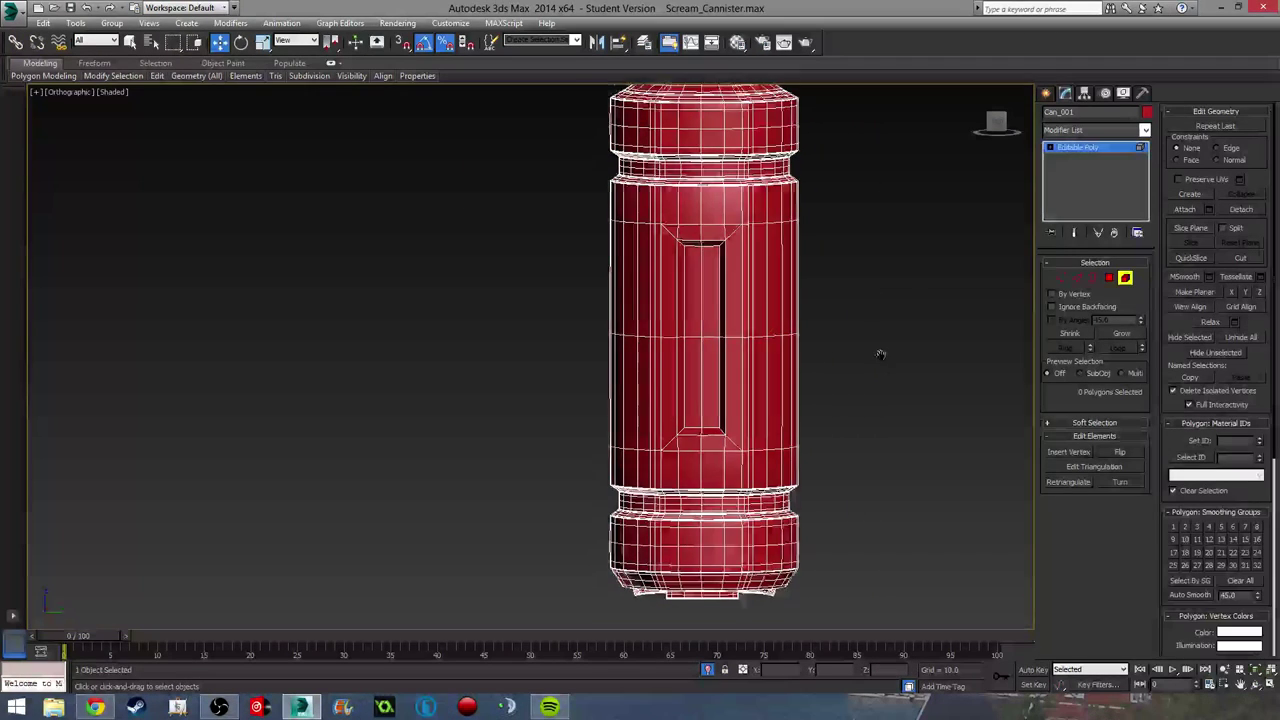
scroll(880, 354, "down", 3)
left_click_drag(634, 143, 861, 430)
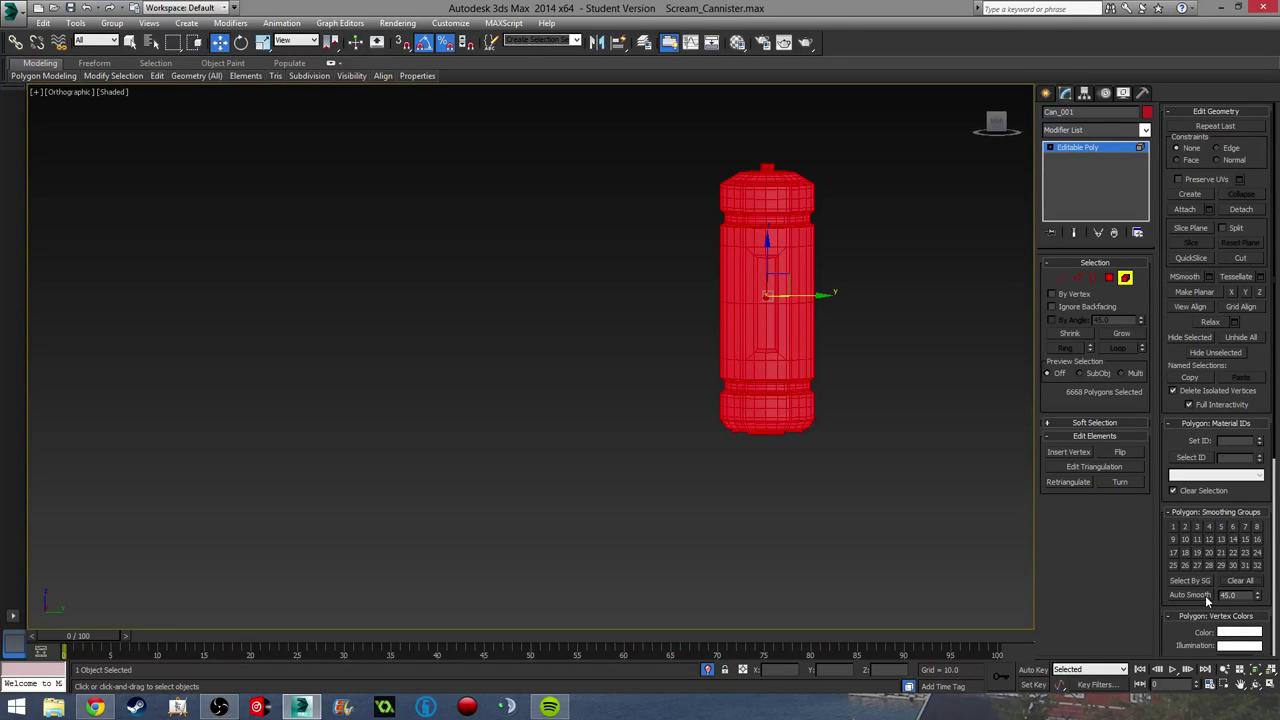
left_click(988, 390)
middle_click_drag(988, 390, 956, 420)
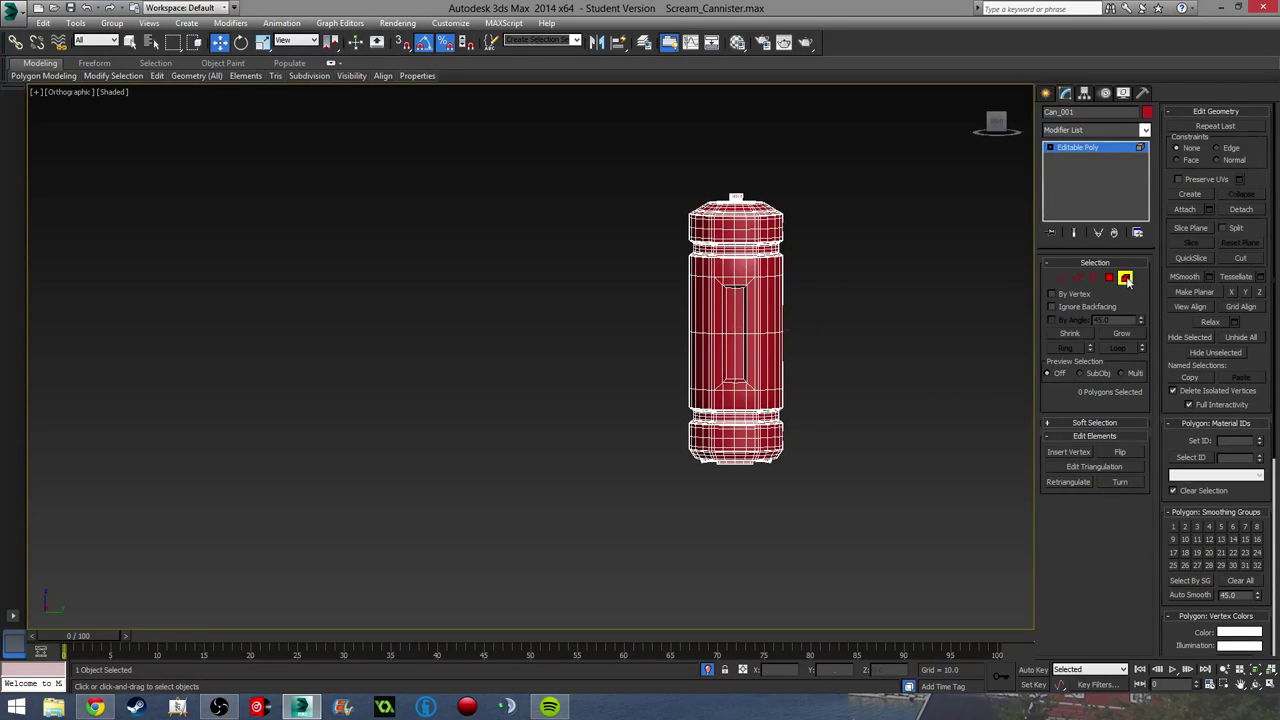
left_click(1126, 280)
Step: Deselect the canister and examine the smoothed body and recessed panel in a perspective view
left_click(687, 354)
scroll(778, 312, "up", 6)
middle_click_drag(653, 416, 573, 331)
scroll(640, 422, "down", 3)
scroll(630, 343, "down", 7)
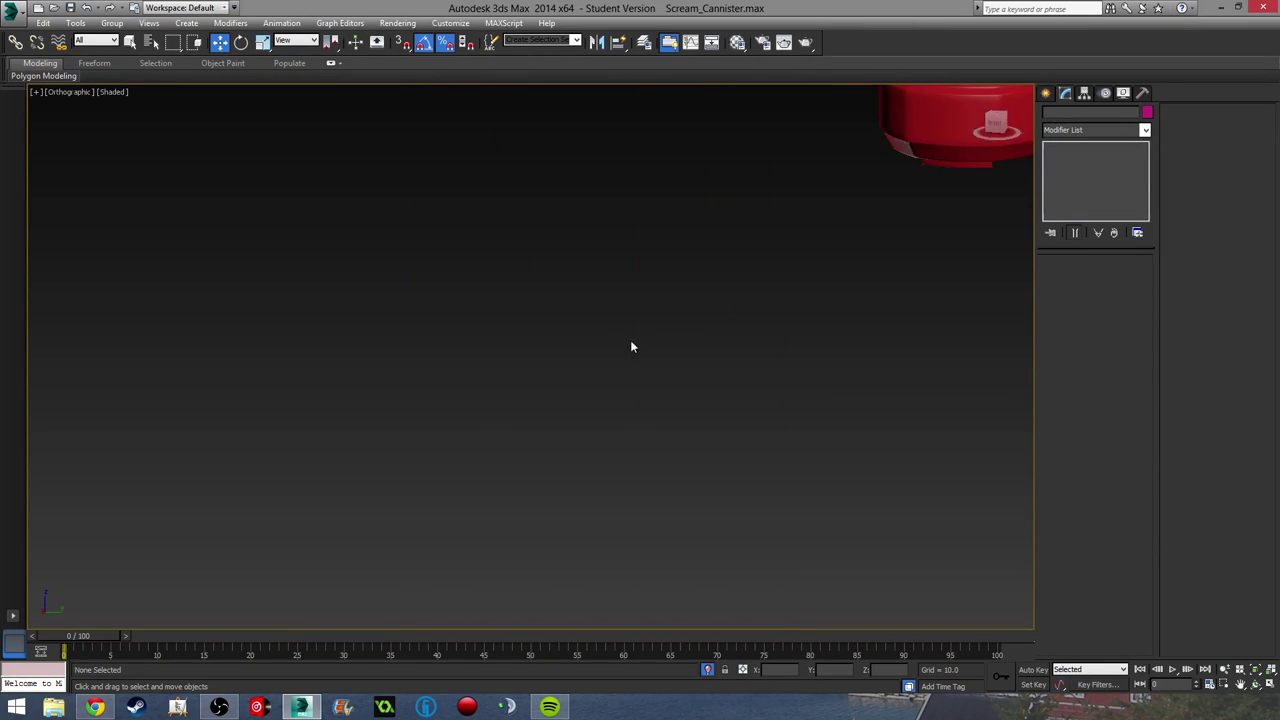
scroll(737, 191, "up", 10)
key("p")
scroll(597, 230, "down", 5)
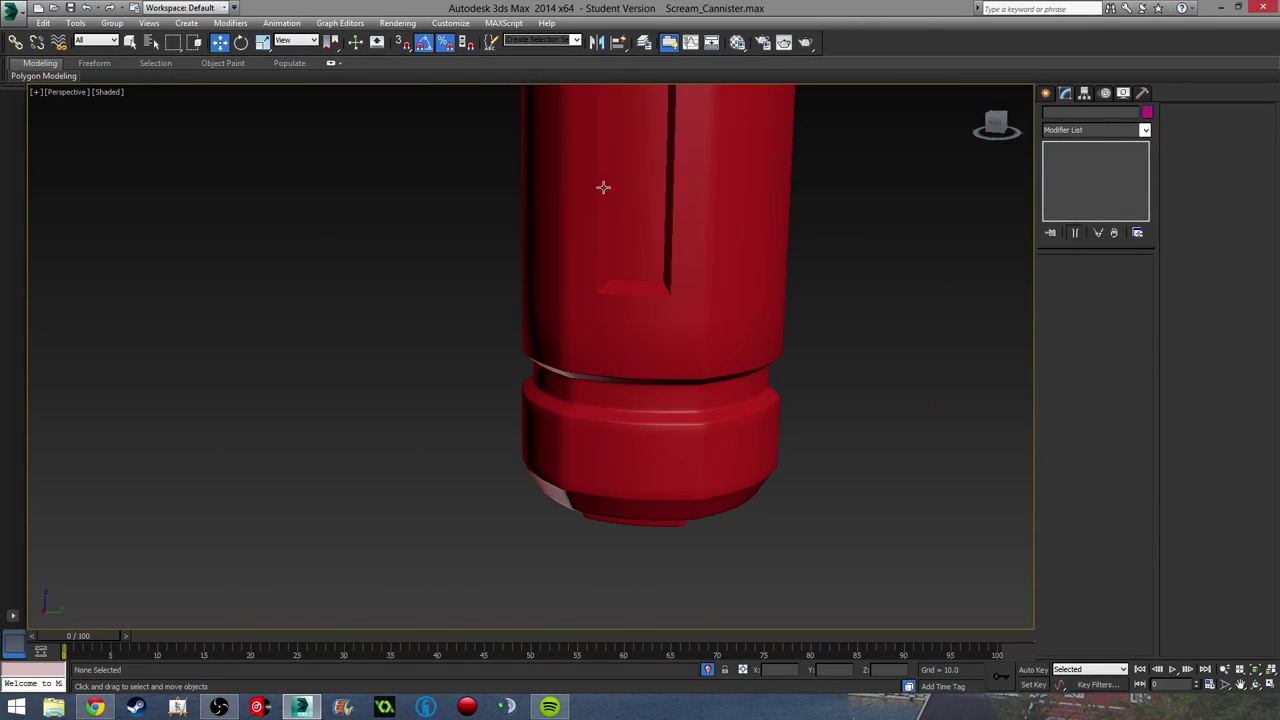
middle_click_drag(703, 255, 531, 426, "alt")
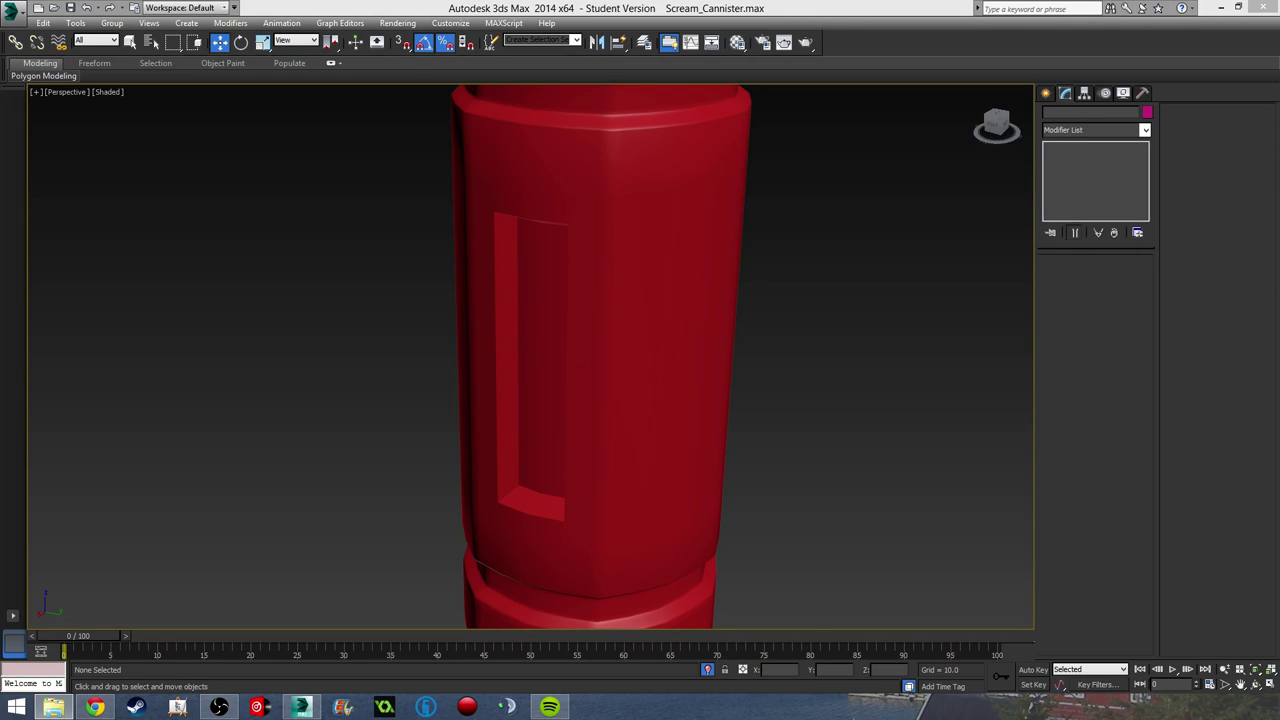
Step: Study the canister's panel in the Monsters02 reference photo in Windows Photo Viewer and compare it with the modelled recess
scroll(481, 332, "up", 4)
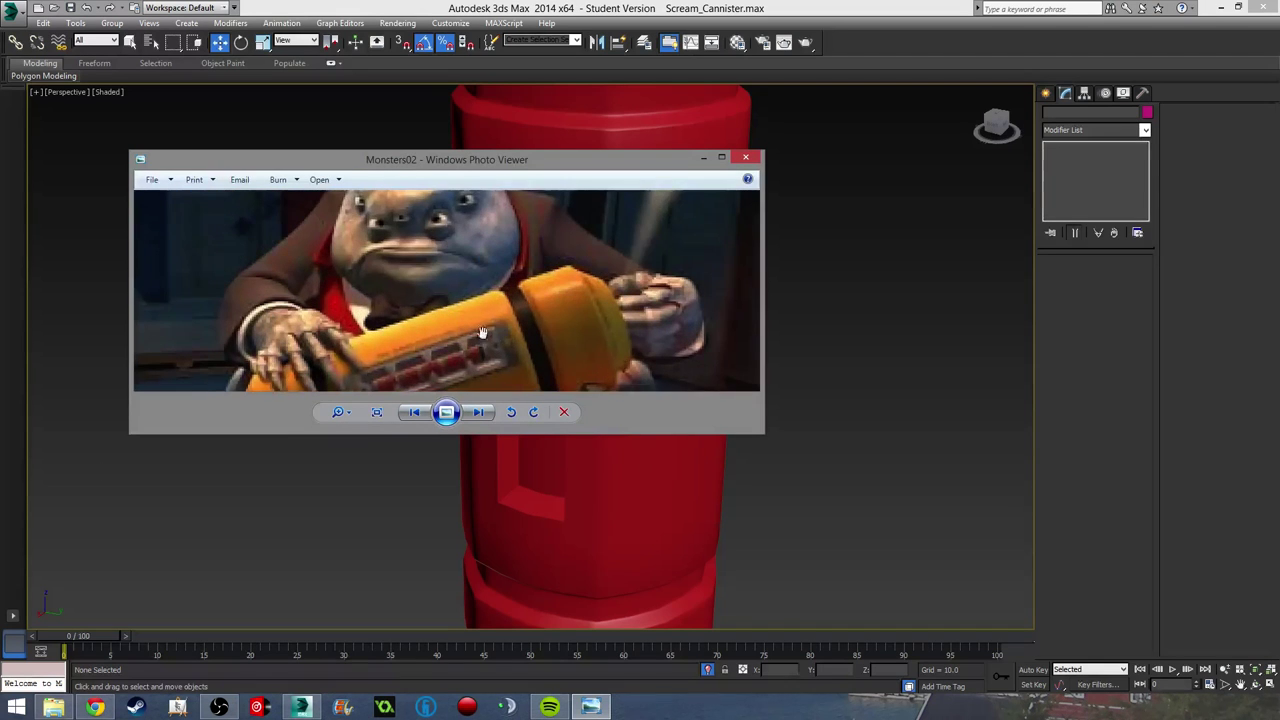
left_click_drag(532, 340, 527, 288)
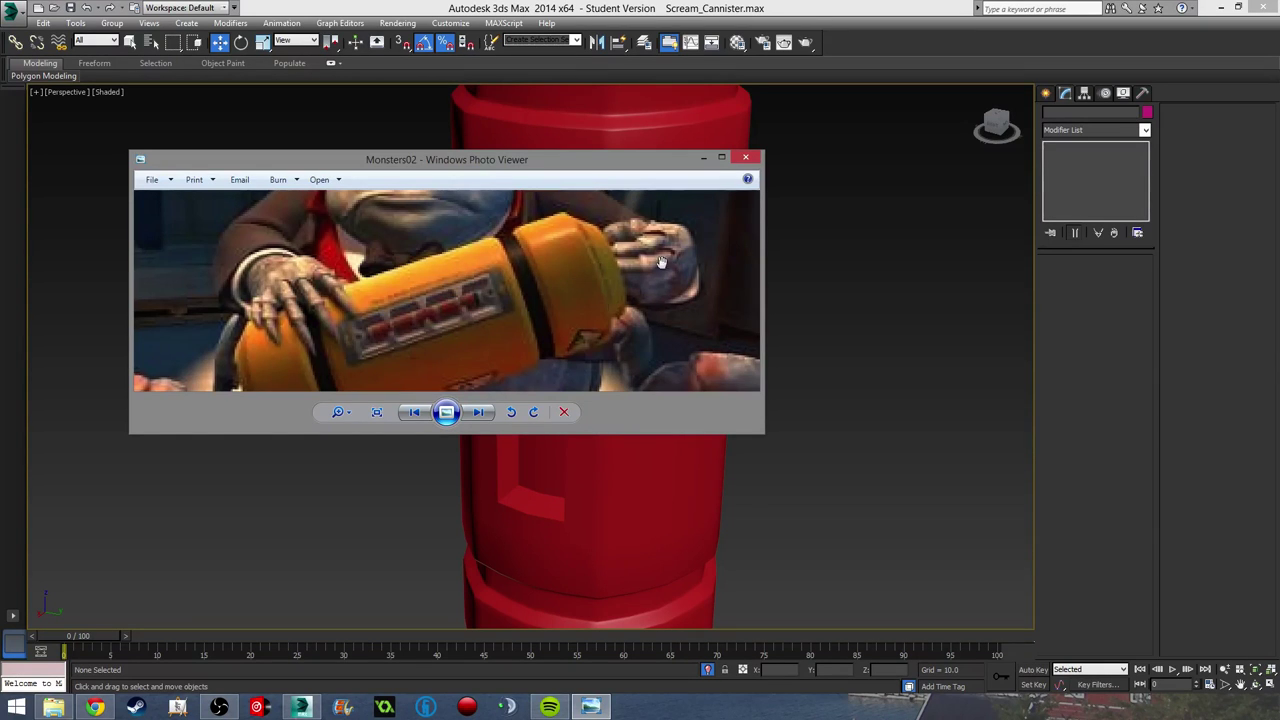
left_click(746, 159)
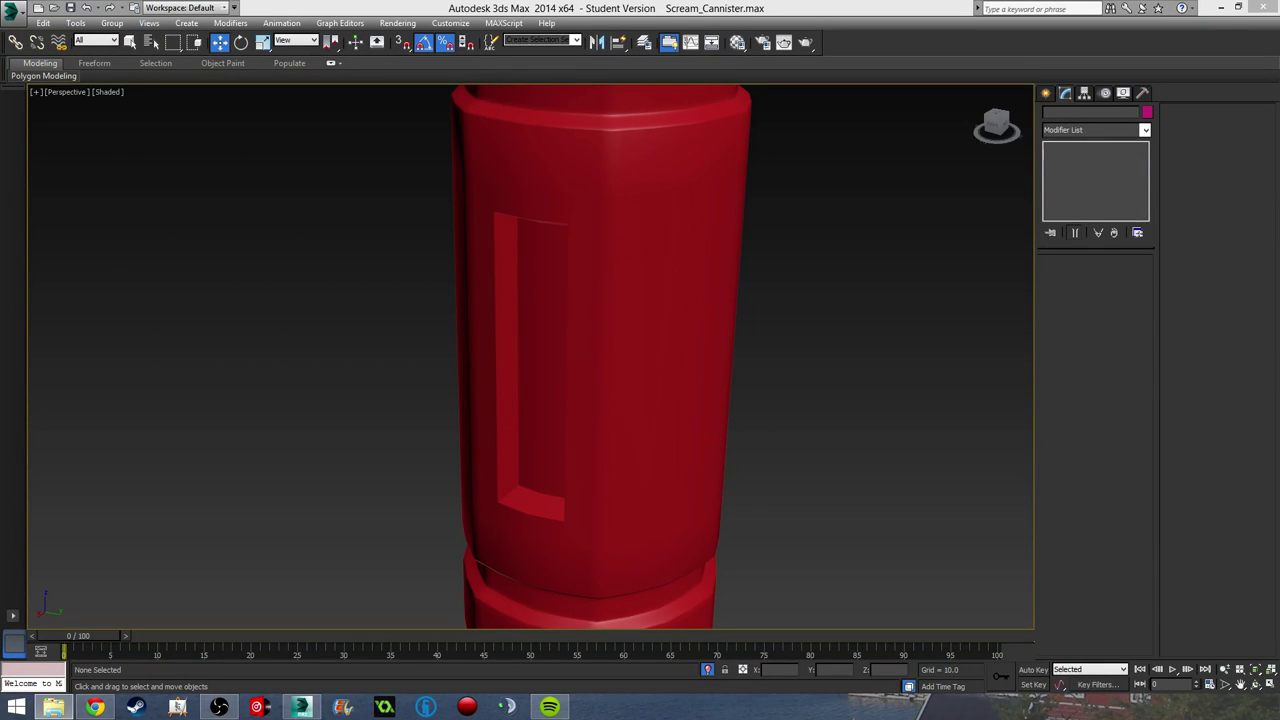
middle_click_drag(374, 275, 257, 240)
middle_click_drag(390, 233, 443, 283)
key("t")
scroll(443, 314, "up", 5)
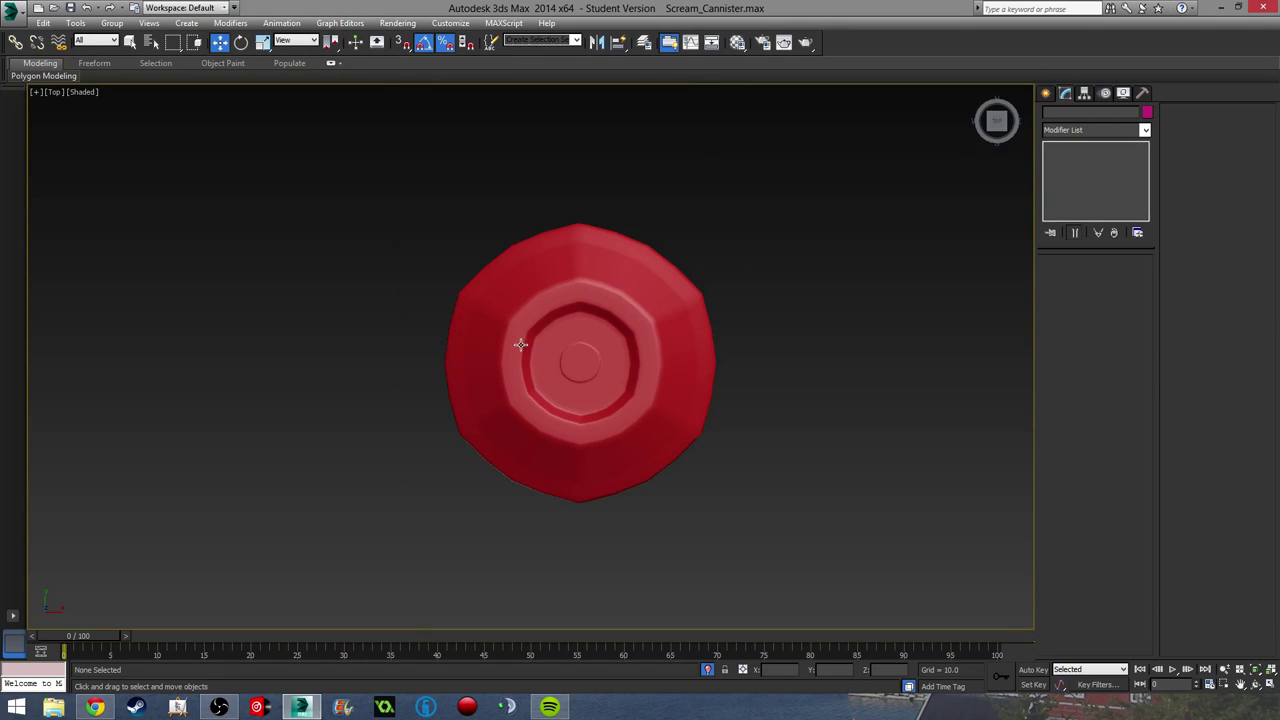
middle_click_drag(520, 340, 398, 196)
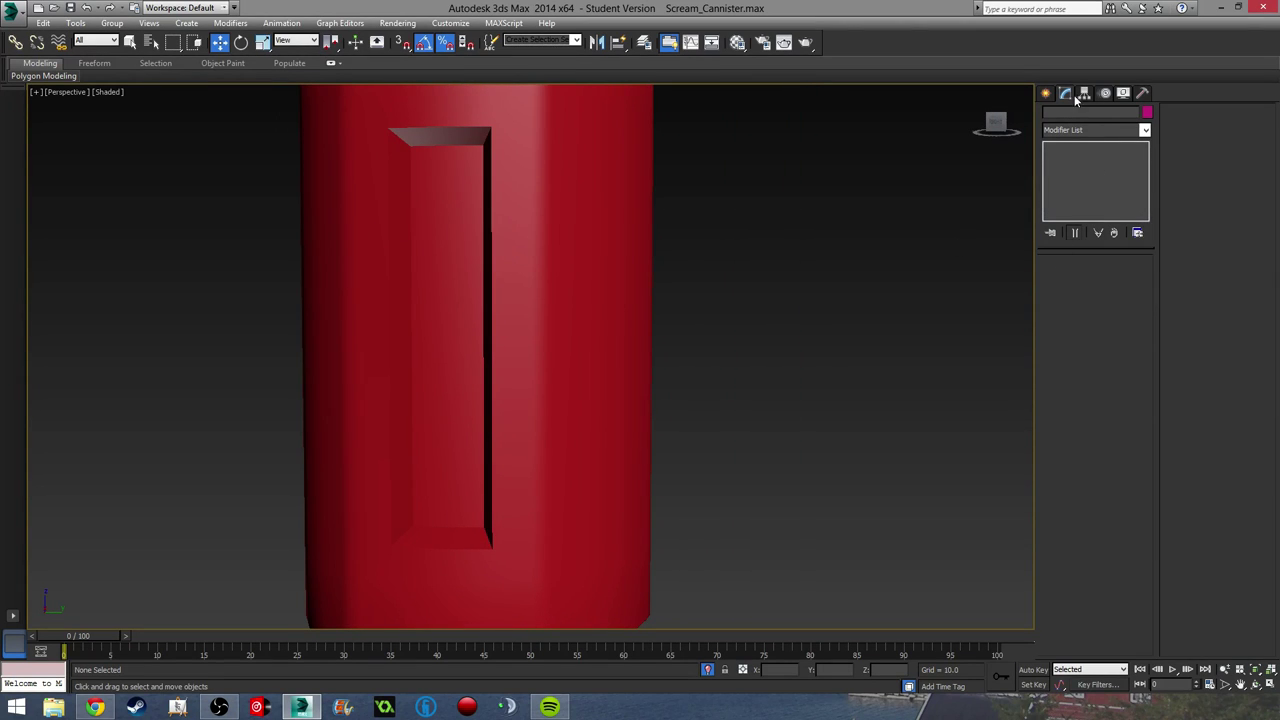
middle_click_drag(510, 324, 437, 471, "alt")
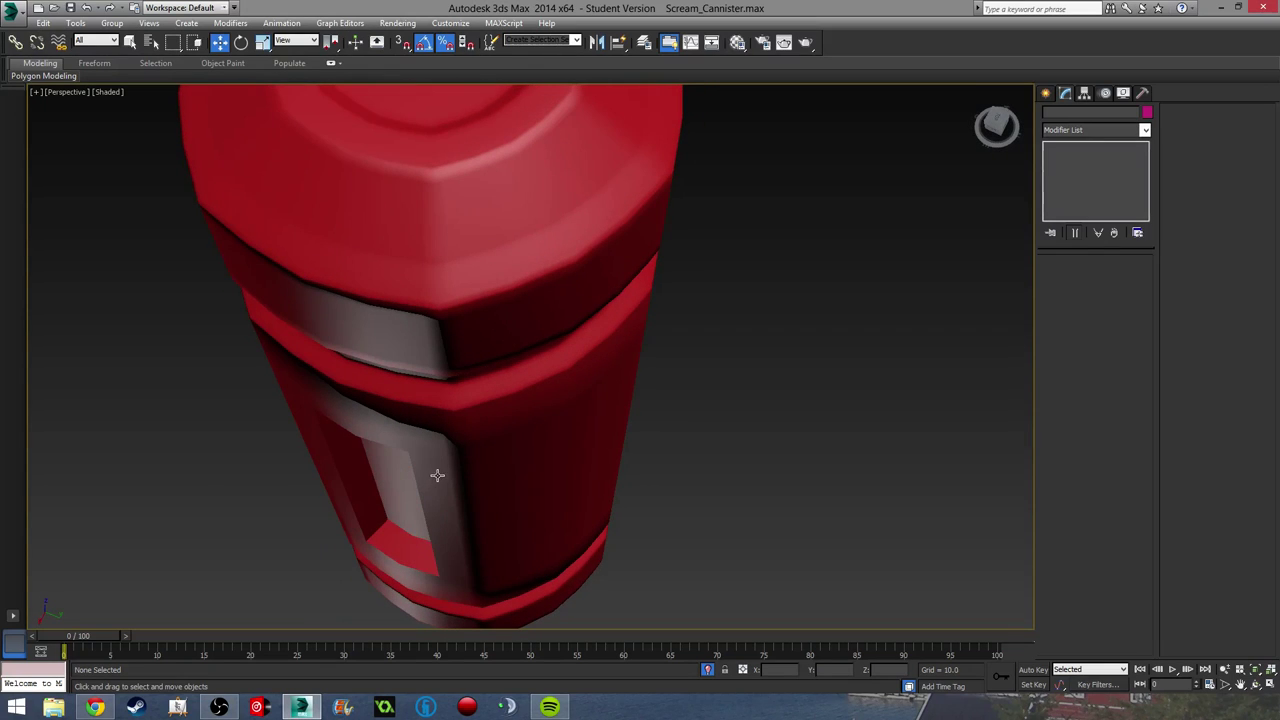
Step: Create a standard cylinder about 1.3 in radius and 4.28 high over the centre of the canister's top
left_click(1047, 94)
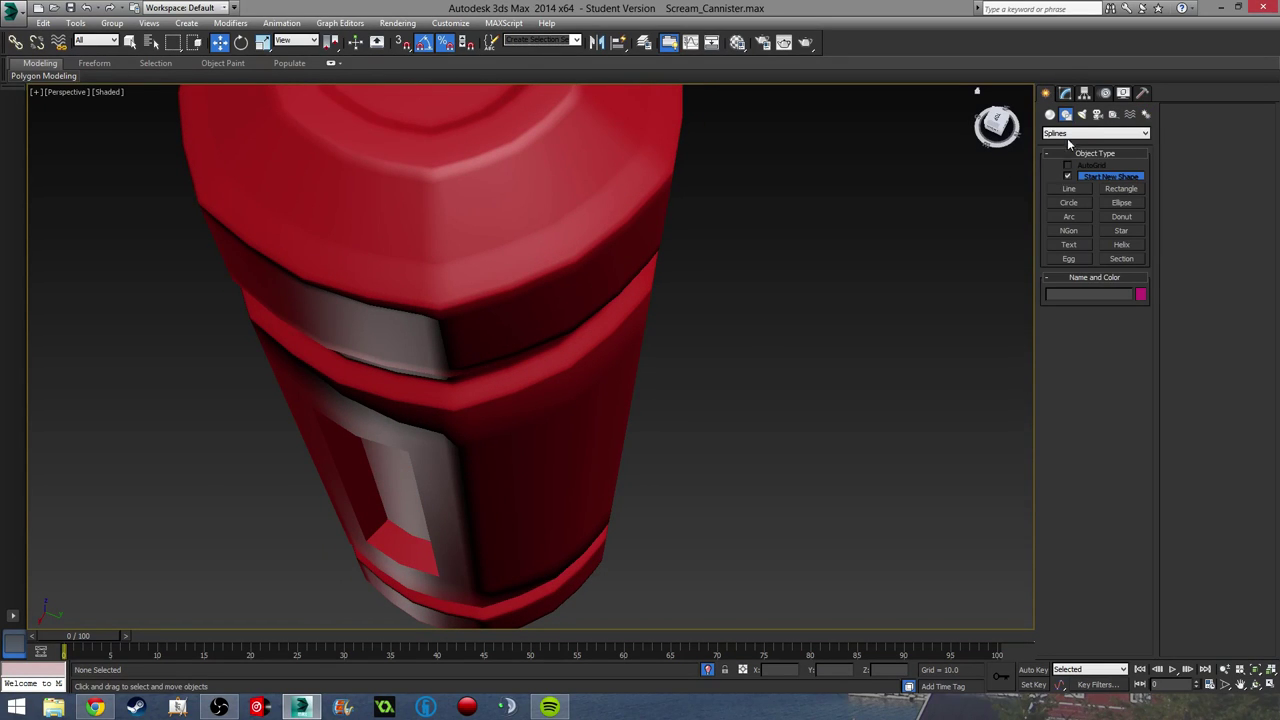
left_click(1050, 114)
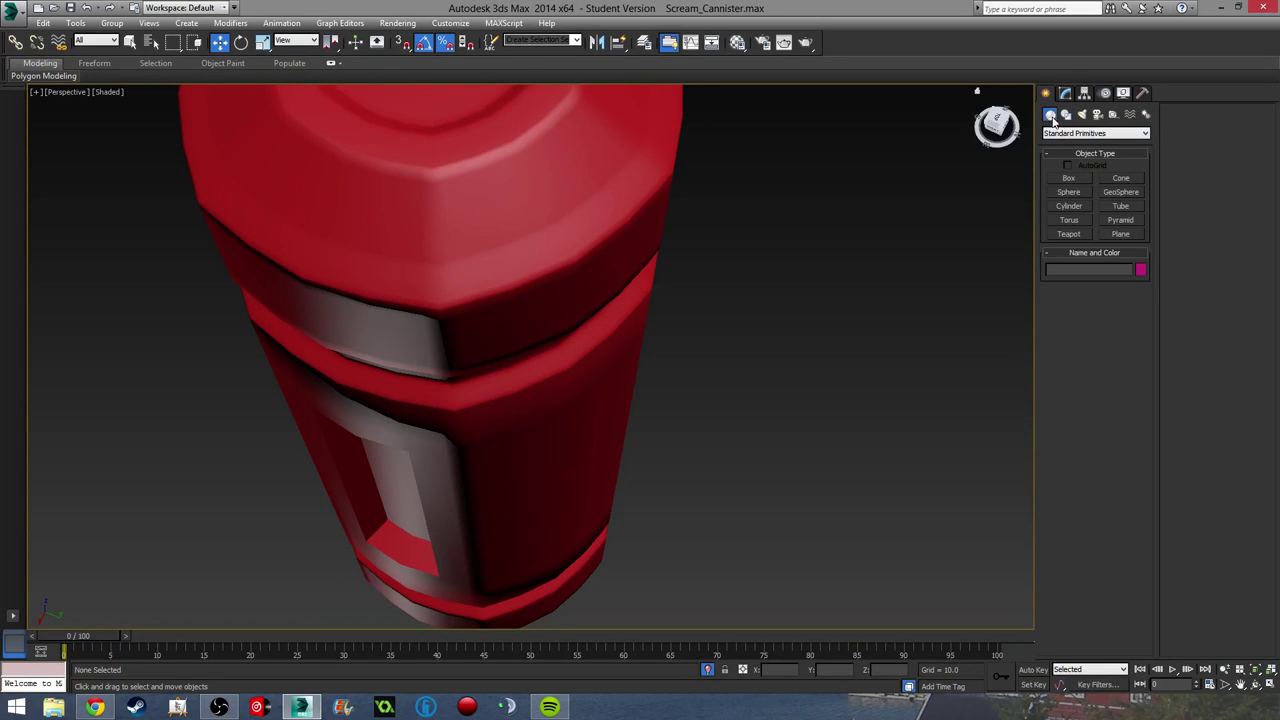
left_click(1078, 207)
middle_click_drag(608, 287, 686, 298)
key("t")
scroll(557, 299, "up", 2)
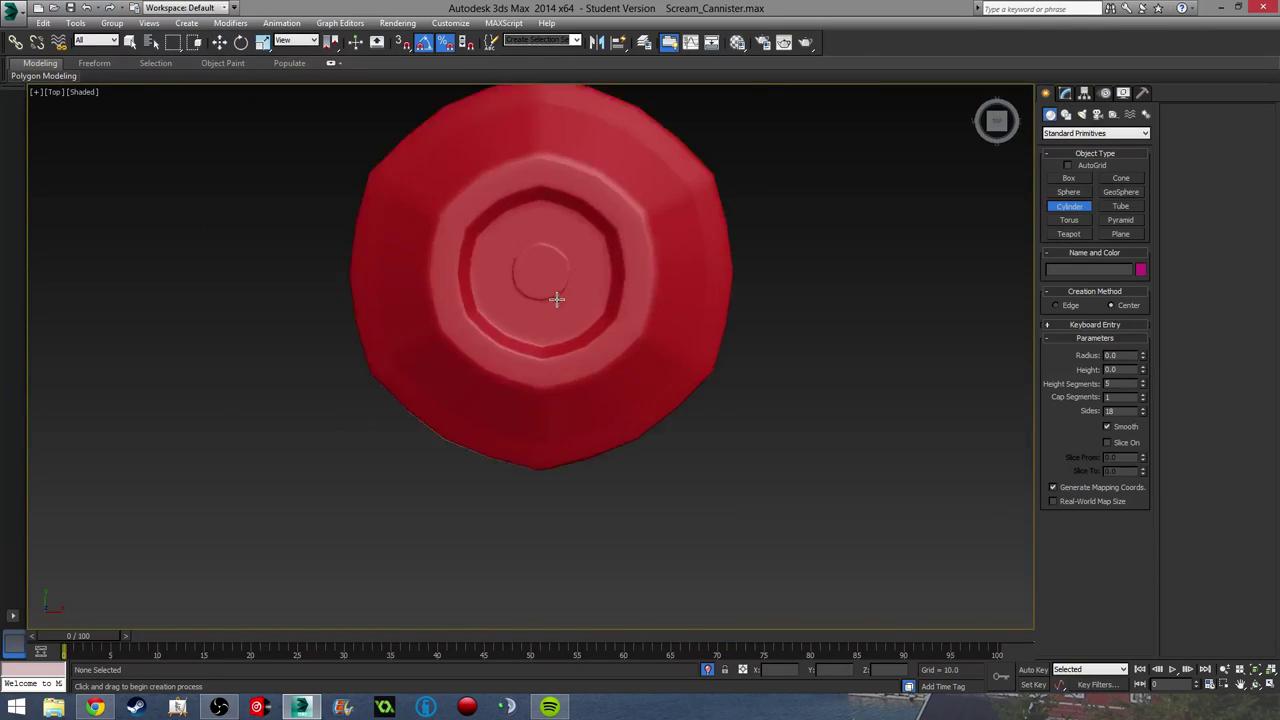
scroll(540, 275, "up", 4)
left_click_drag(513, 229, 537, 266)
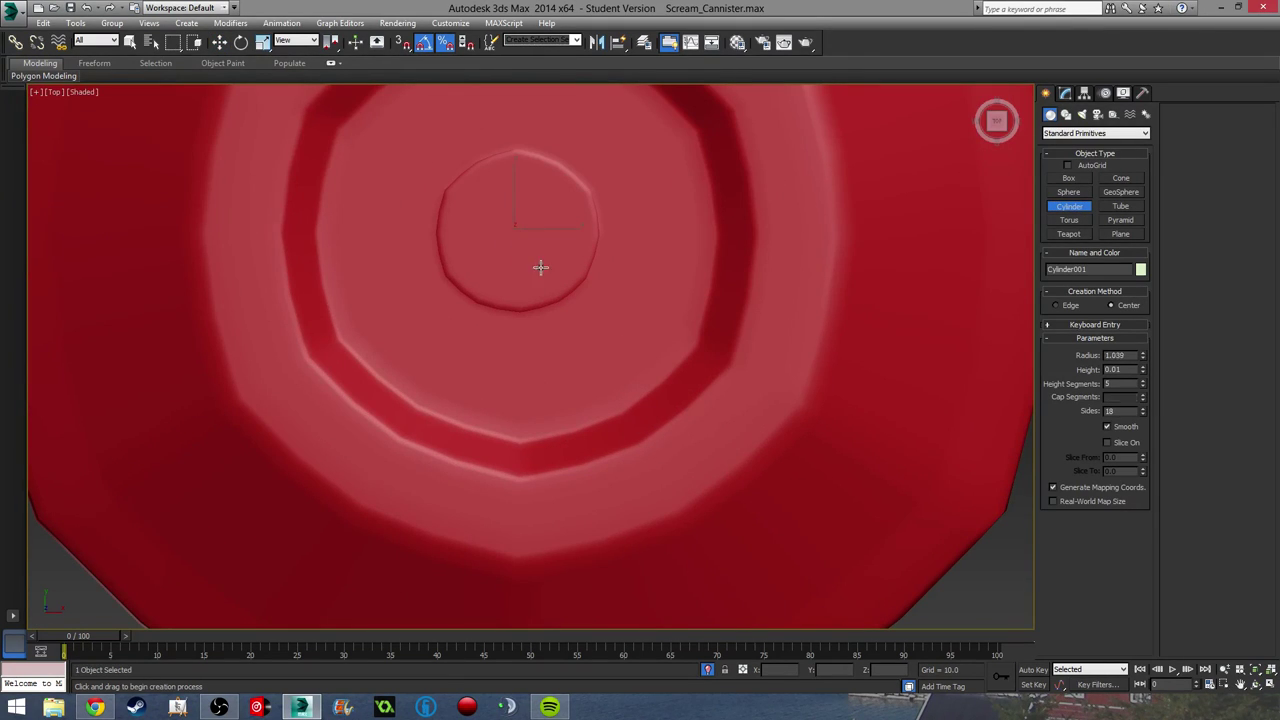
left_click(537, 100)
Step: Move the cylinder out of the canister to X 25.14 and shift it sideways to Y 1.986, in front of the recessed panel
mouse_move(530, 262)
middle_mouse_down()
mouse_move(530, 246)
mouse_move(583, 200)
mouse_move(539, 266)
middle_mouse_up()
scroll(530, 246, "down", 4)
key("w")
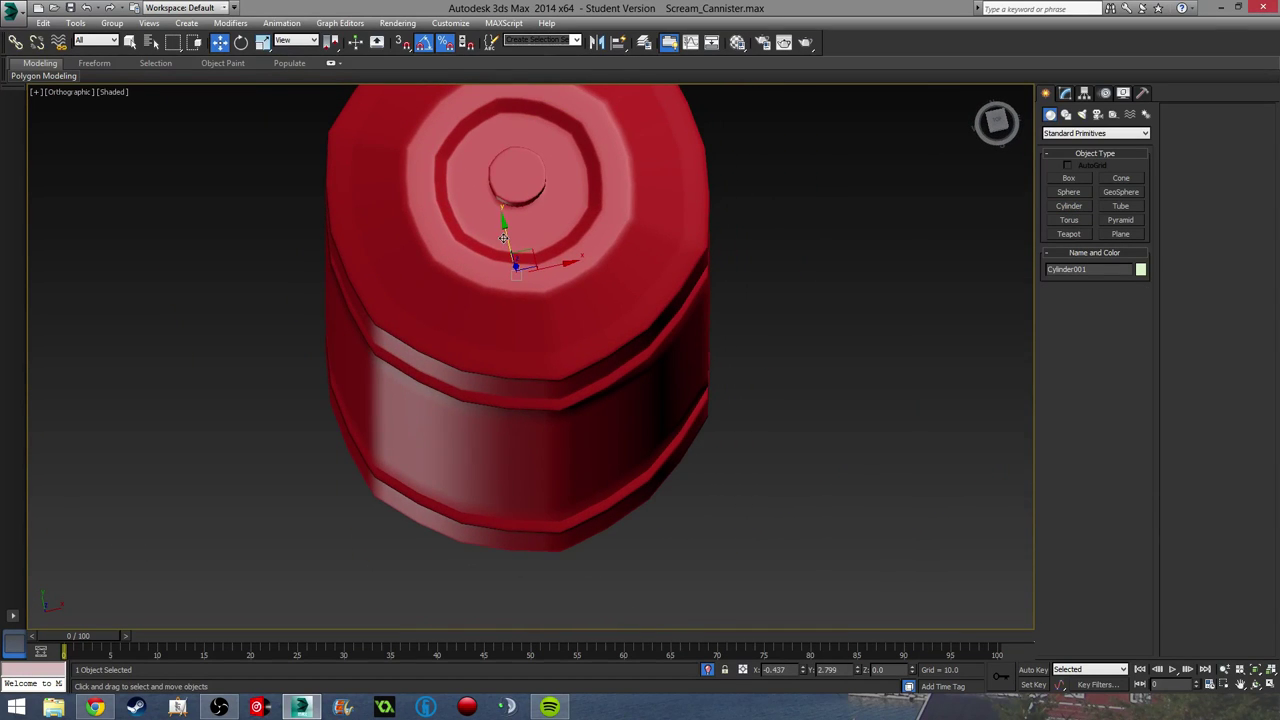
left_click_drag(503, 238, 458, 43)
middle_click_drag(530, 290, 617, 145, "alt")
scroll(660, 171, "down", 3)
left_click_drag(600, 157, 532, 197)
middle_click_drag(532, 197, 603, 226, "alt")
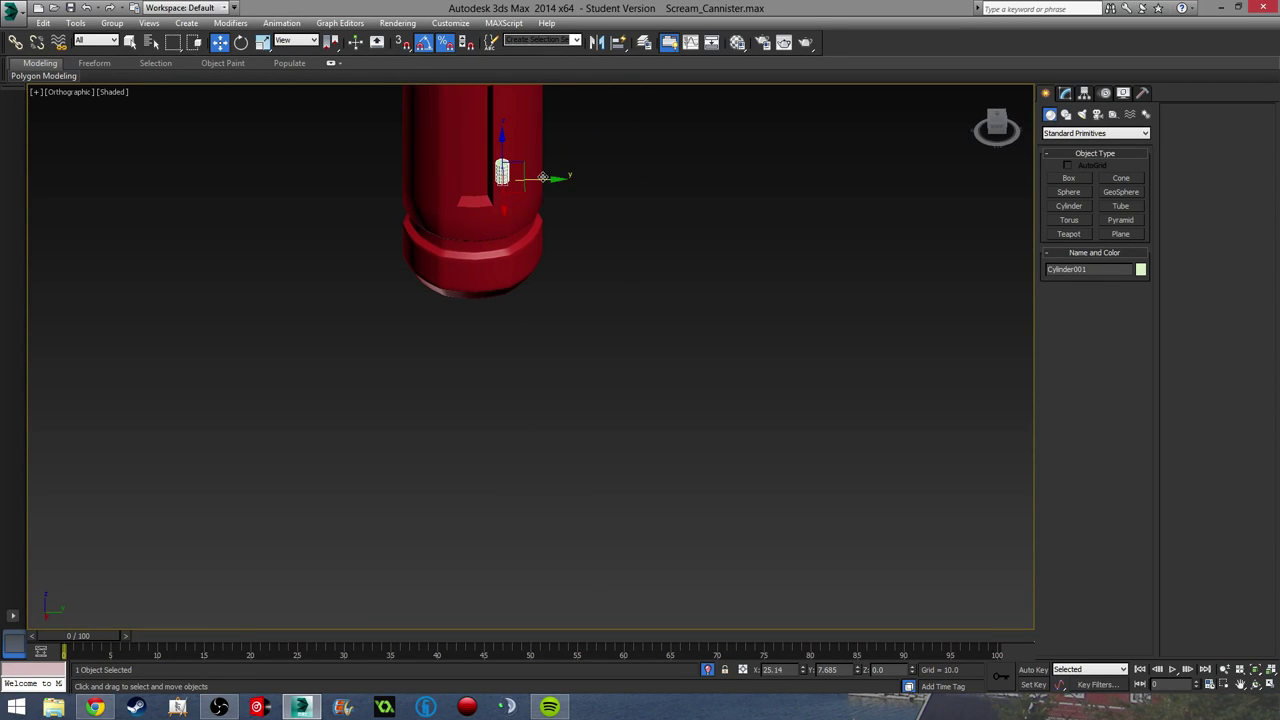
left_click_drag(541, 177, 500, 180)
middle_click_drag(500, 180, 414, 187, "alt")
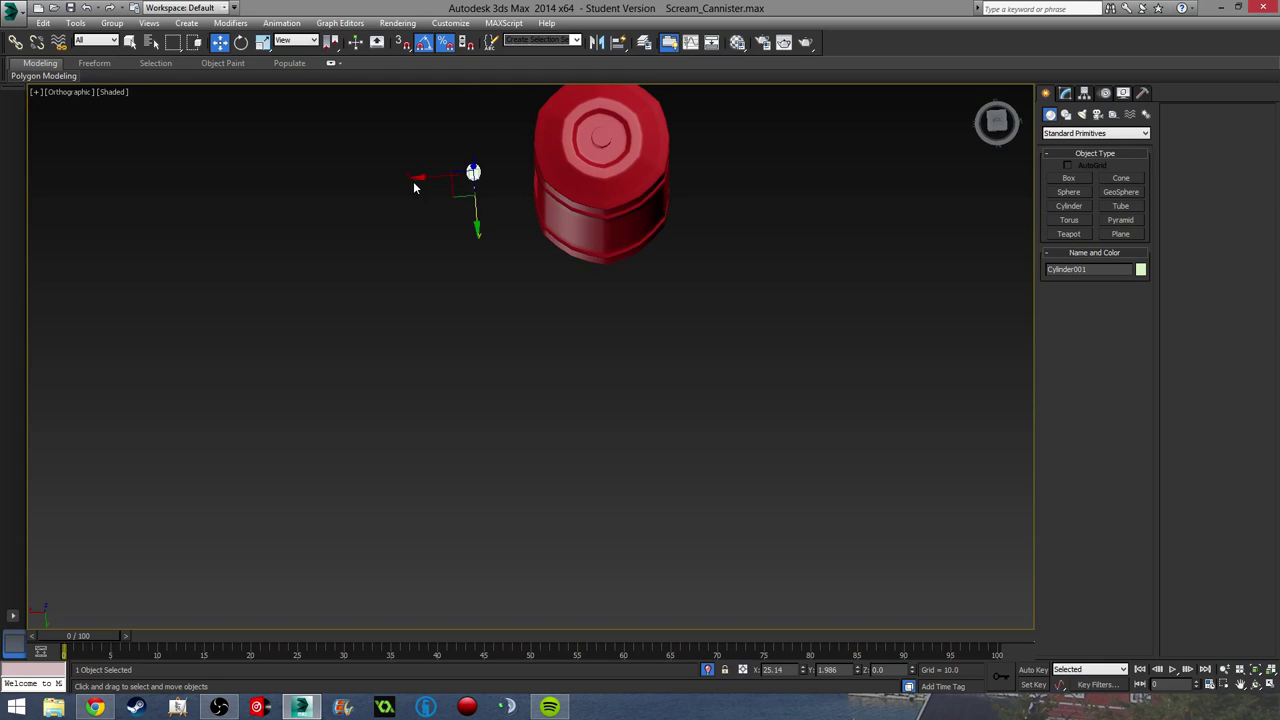
Step: Bring the cylinder in to X 13.196 and lower it to Z -14.076 so its base sits at the recess's lower edge
left_click(418, 178)
left_click(473, 176)
left_click_drag(438, 180, 498, 178)
middle_click_drag(498, 178, 643, 276, "alt")
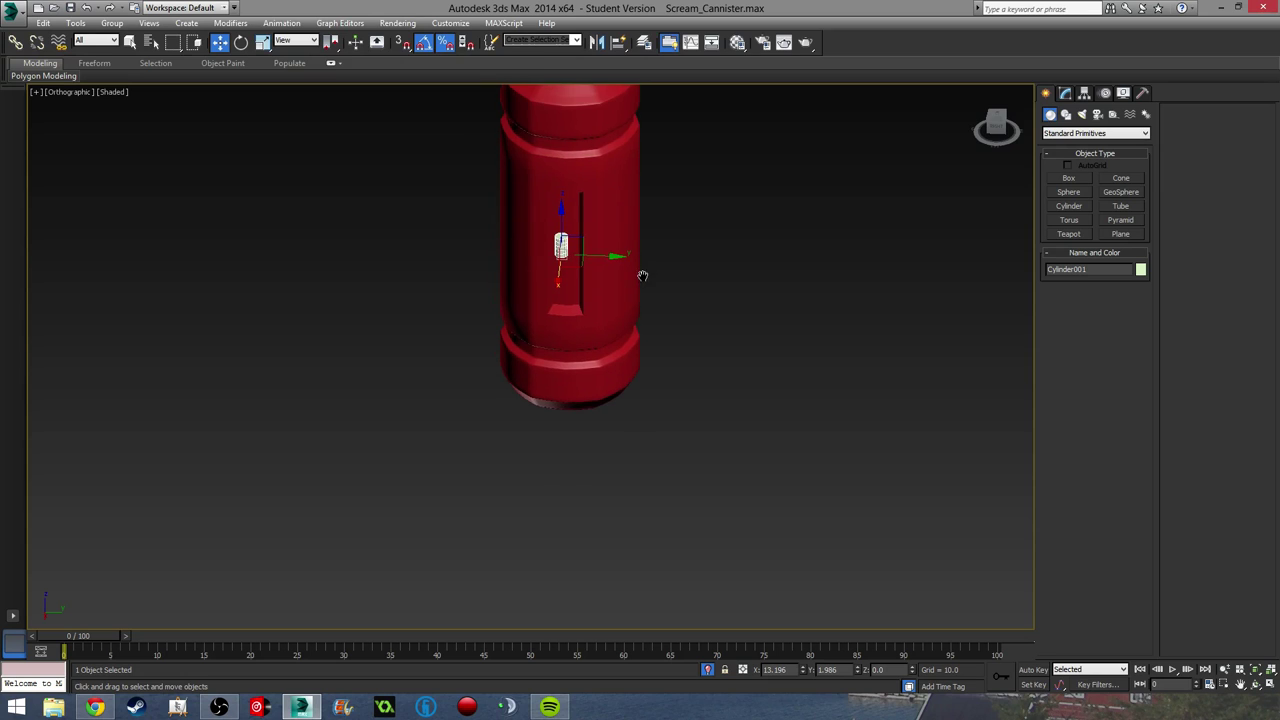
left_click(995, 127)
scroll(608, 240, "up", 5)
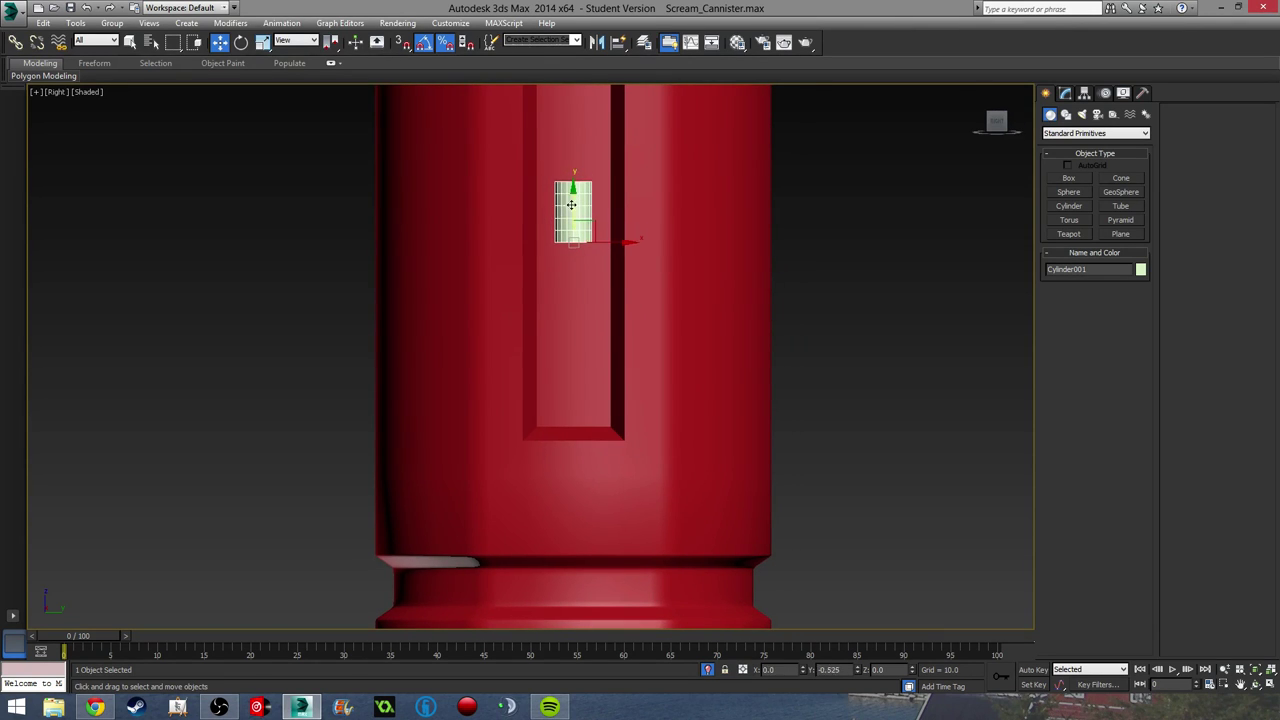
left_click_drag(556, 193, 558, 394)
Step: Increase the cylinder's height to 28.127 so it spans the full length of the recess
left_click(1066, 95)
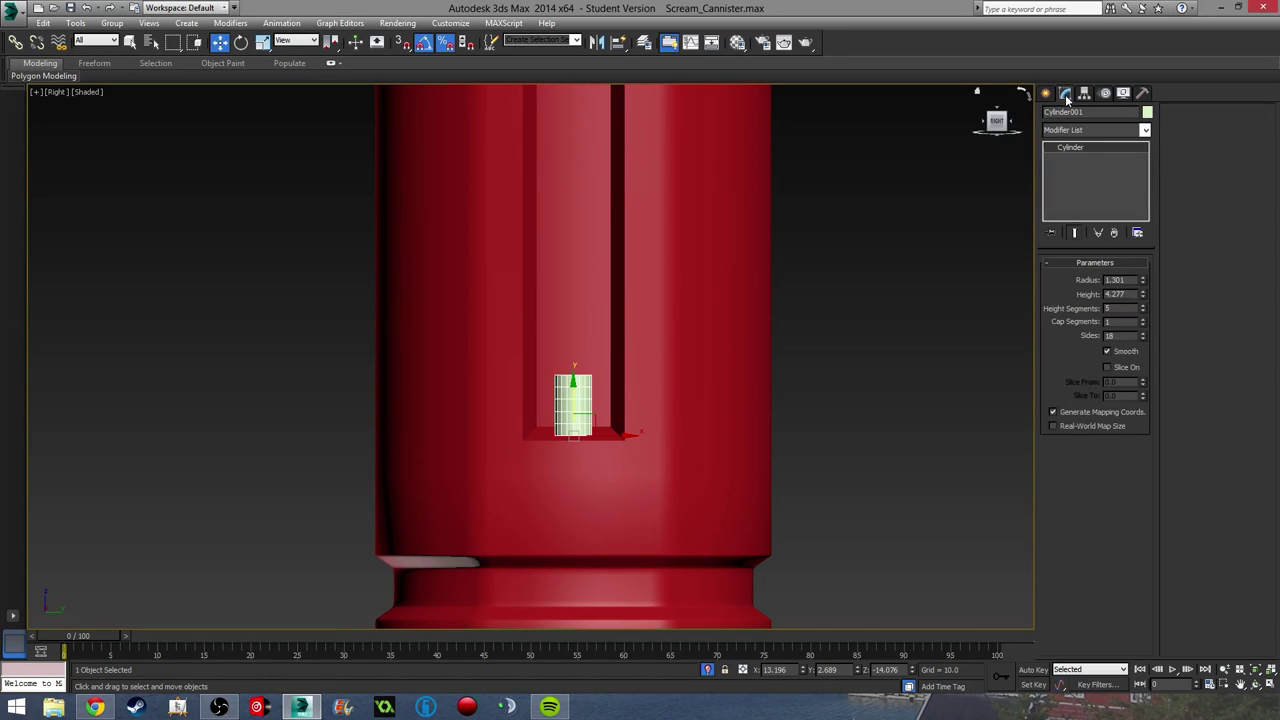
left_click_drag(1143, 297, 1165, 4)
right_click(1165, 4)
left_click_drag(1143, 297, 1140, 150)
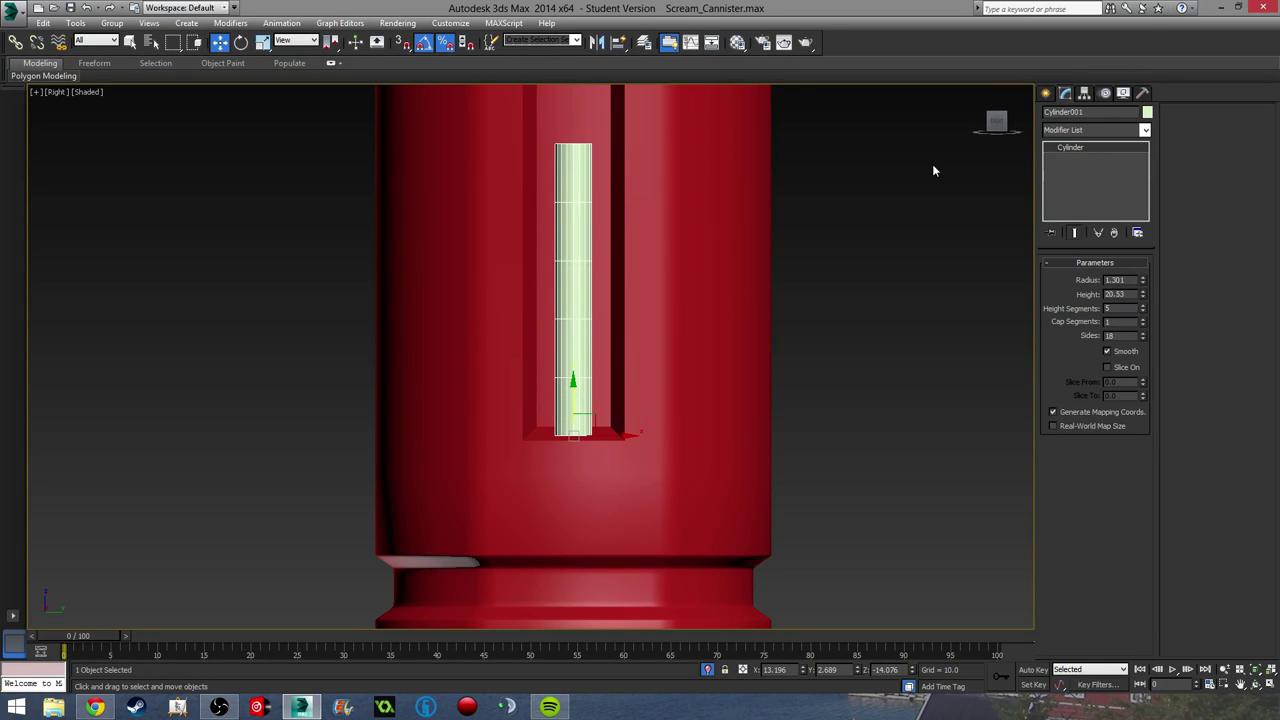
middle_click_drag(830, 209, 840, 384)
left_click_drag(1145, 294, 1150, 267)
middle_click_drag(867, 389, 767, 373)
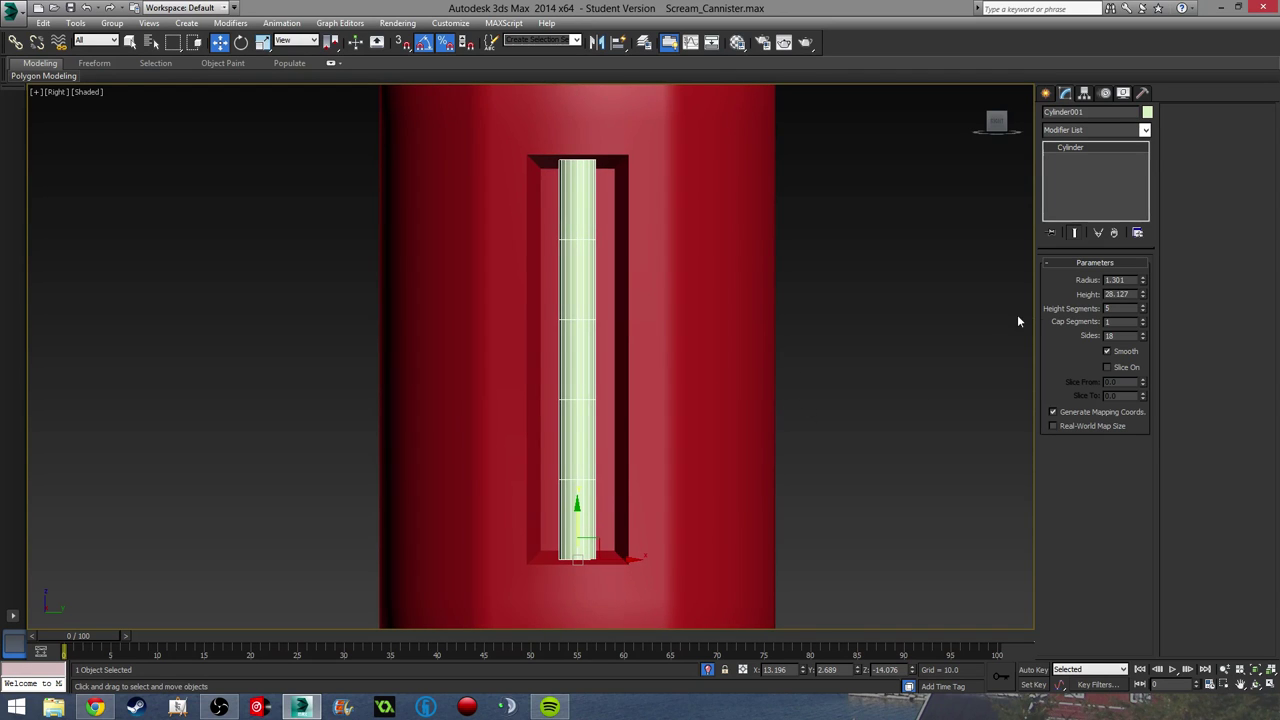
Step: Push the cylinder back into the recess to X 10.926 and deselect it
middle_click_drag(1017, 321, 650, 480, "alt")
middle_click_drag(548, 559, 637, 510, "alt")
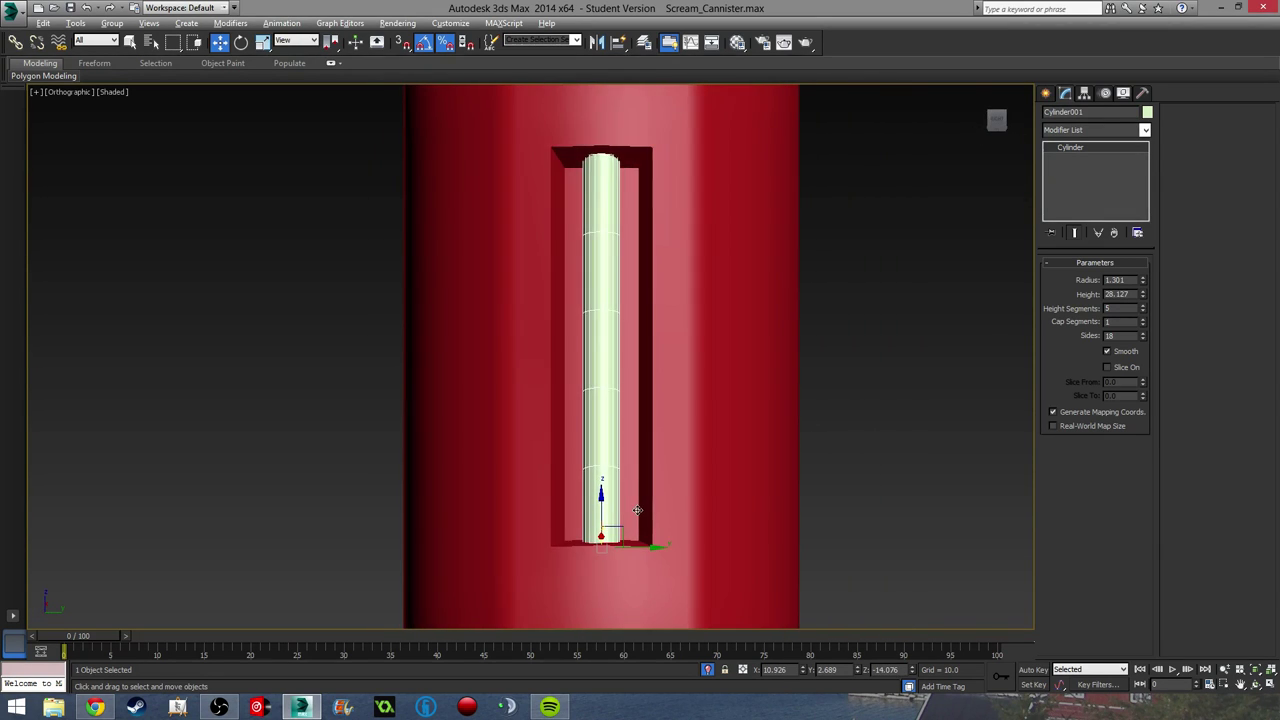
left_click(838, 423)
Step: Examine how the cylinder fits inside the recess at its upper and lower ends
middle_click_drag(820, 434, 623, 229, "alt")
key("t")
scroll(582, 280, "down", 6)
middle_click_drag(580, 281, 637, 301, "alt")
scroll(637, 300, "up", 8)
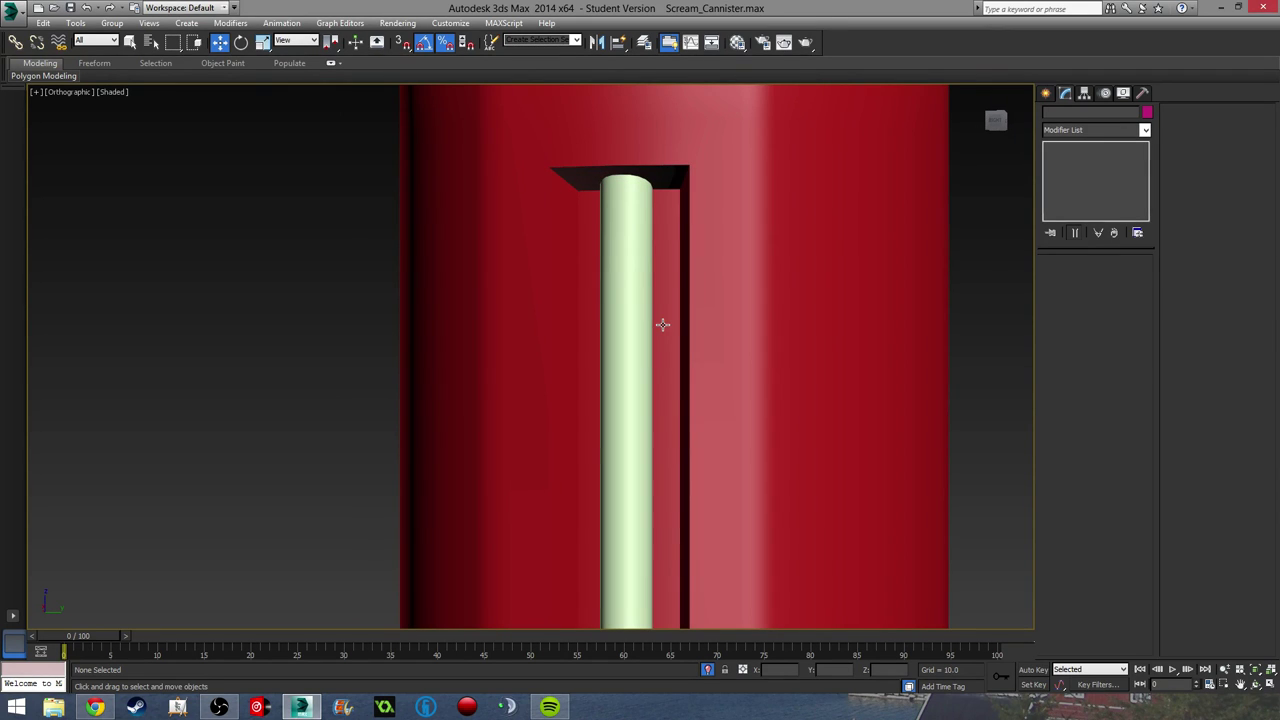
middle_click_drag(661, 327, 668, 214)
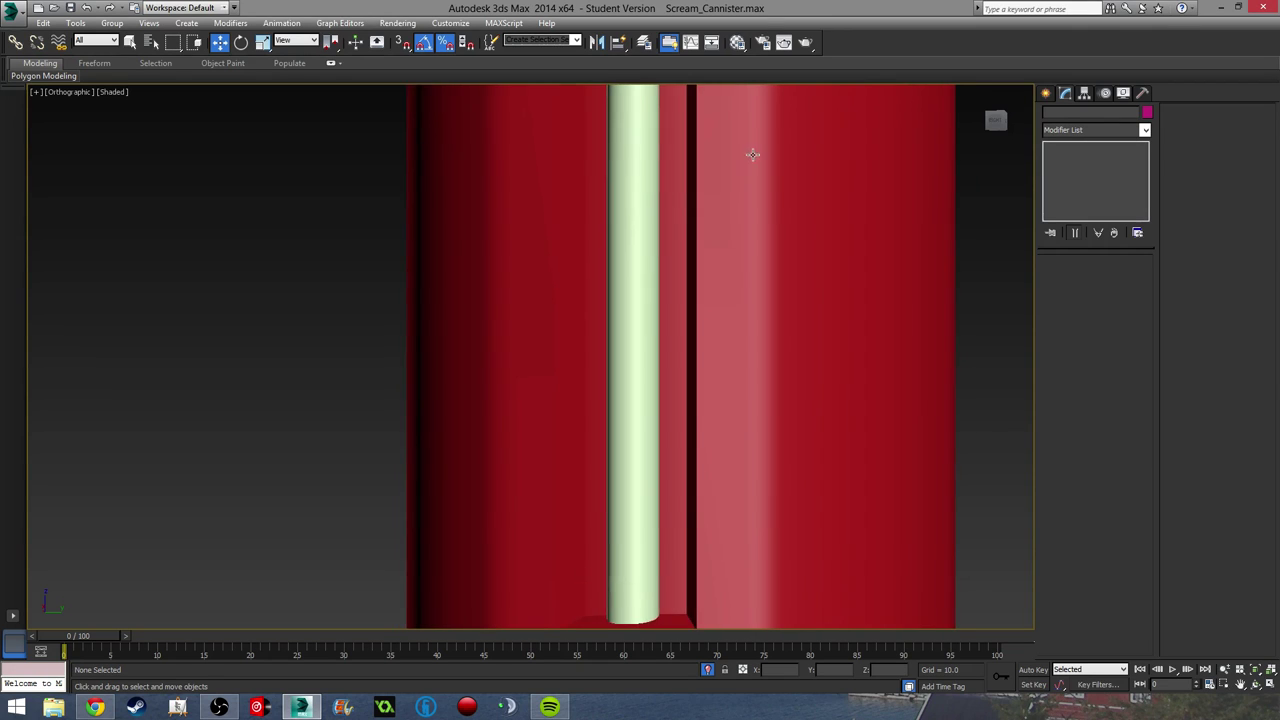
scroll(753, 156, "down", 3)
middle_click_drag(755, 277, 756, 302)
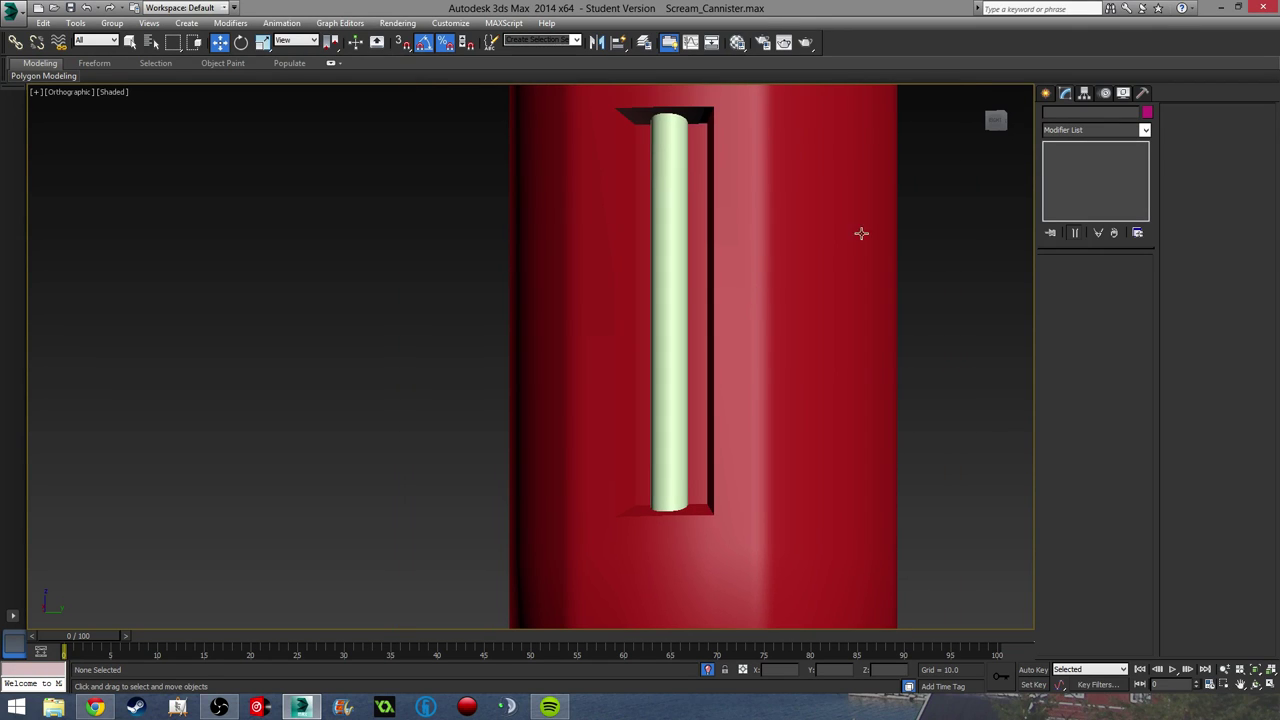
Step: In a wireframe side view, create a 1.454 by 1.454 box, 1.524 high, beside the cylinder near the recess's upper end
left_click(1048, 93)
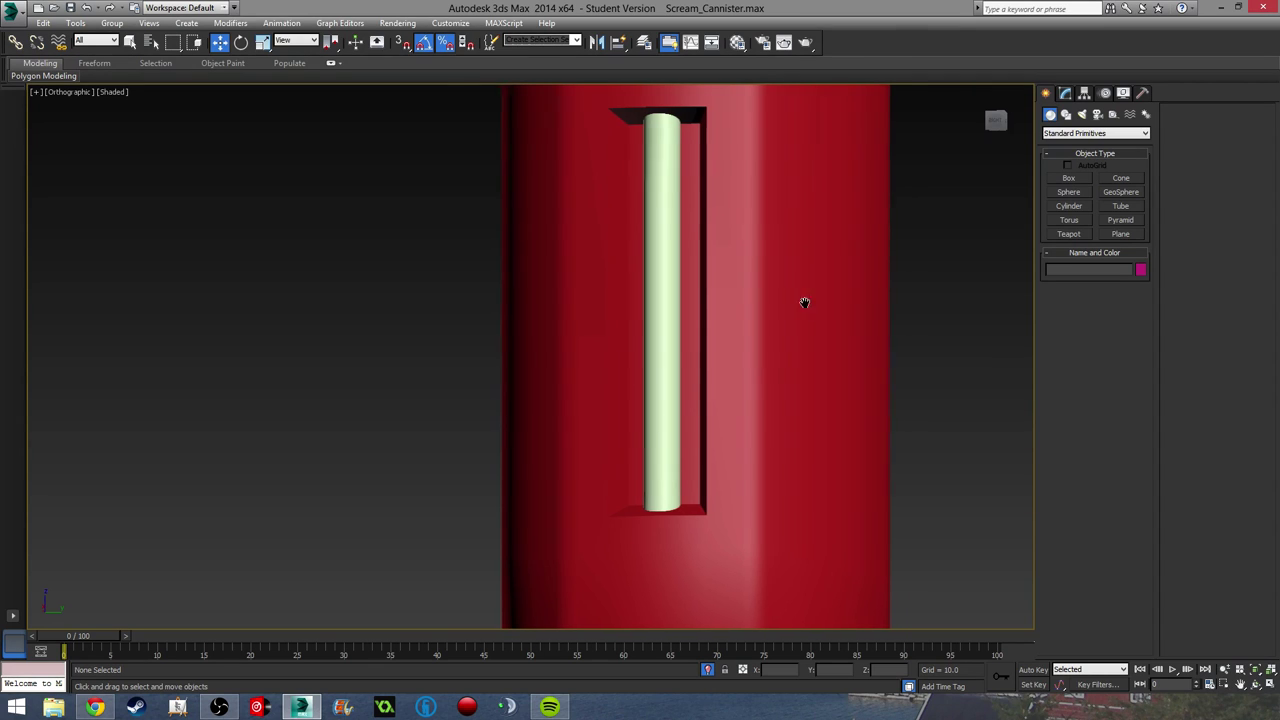
middle_click_drag(803, 303, 722, 310)
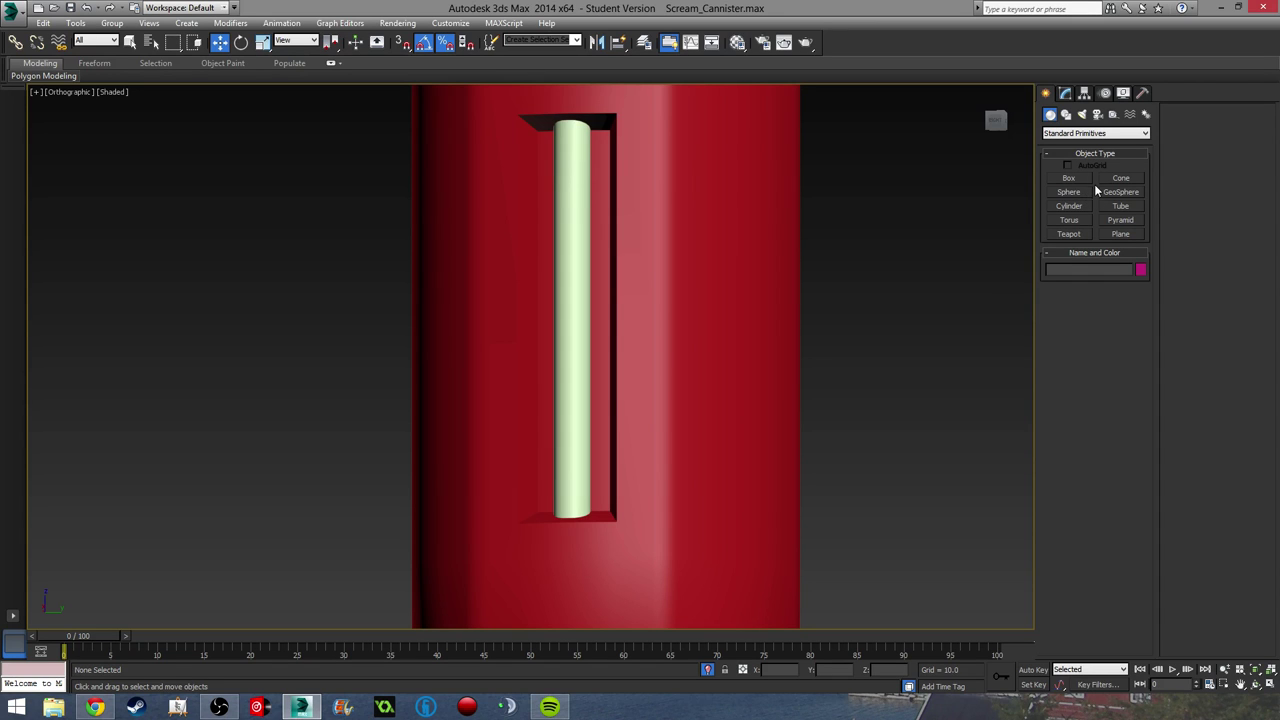
left_click(1069, 178)
middle_click_drag(772, 280, 637, 262)
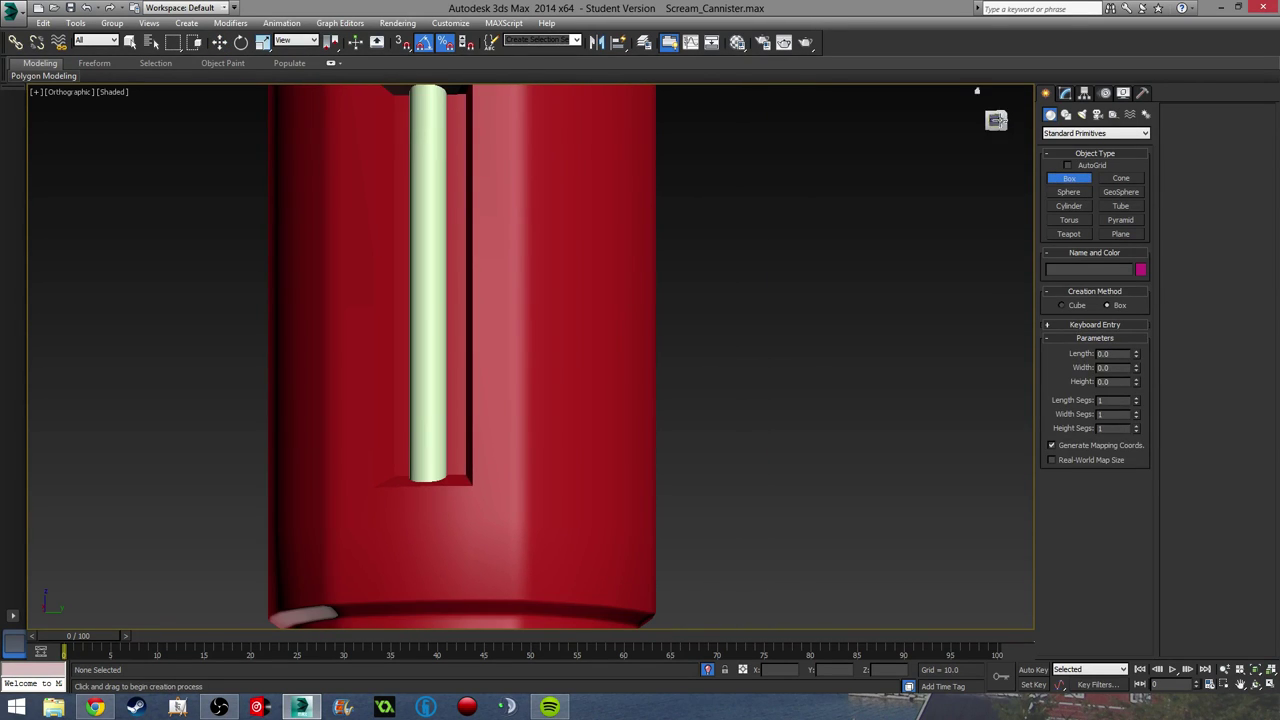
left_click(996, 121)
scroll(456, 121, "up", 2)
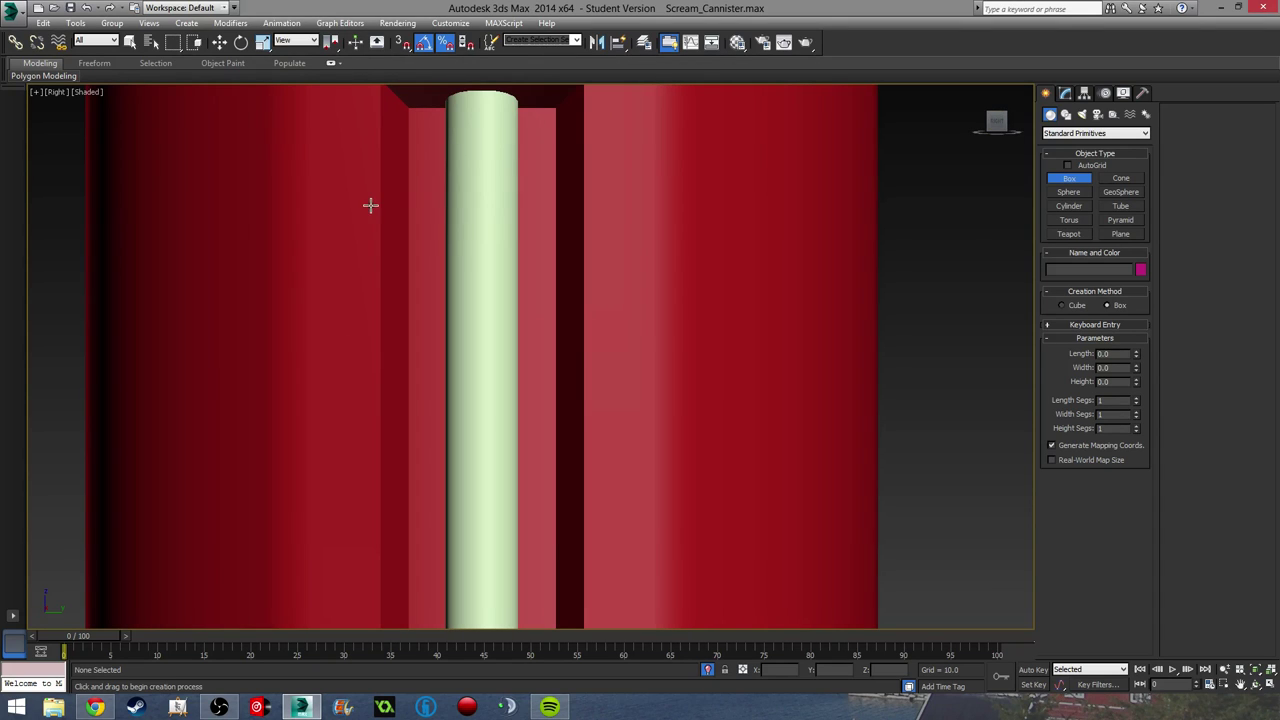
key("F3")
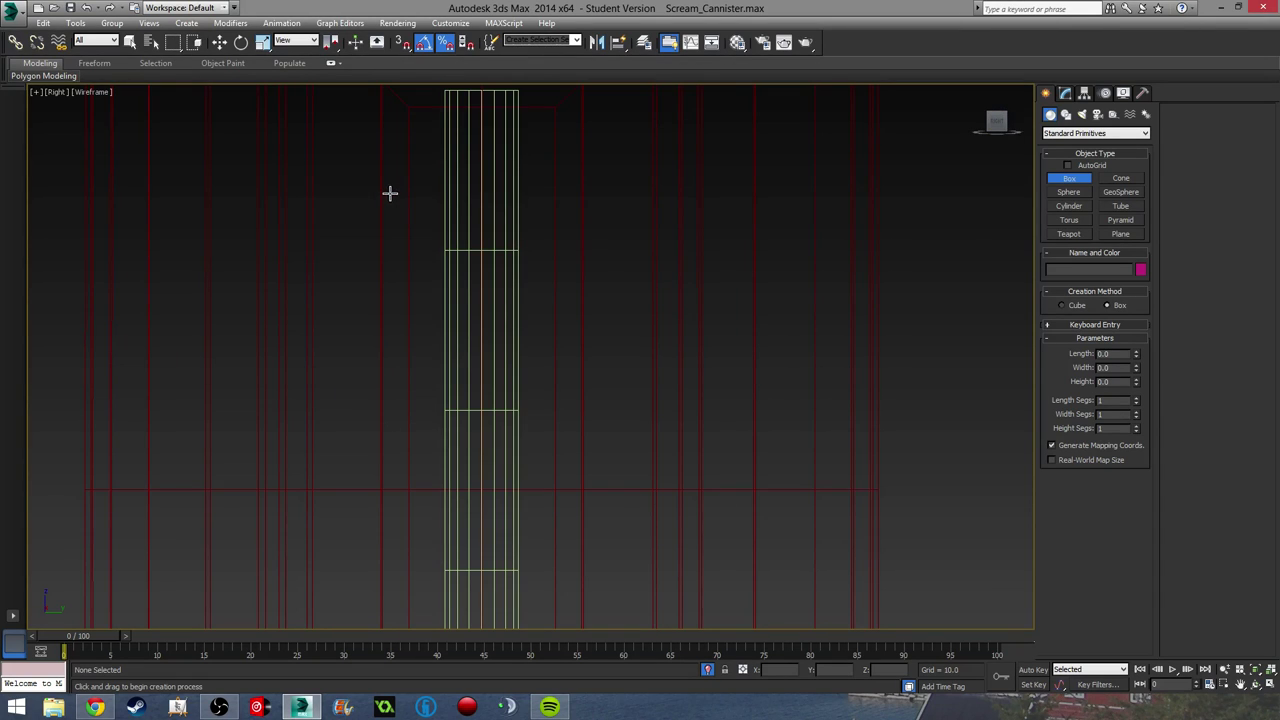
mouse_move(386, 190)
left_mouse_down()
mouse_move(436, 227)
mouse_move(427, 232)
left_mouse_up()
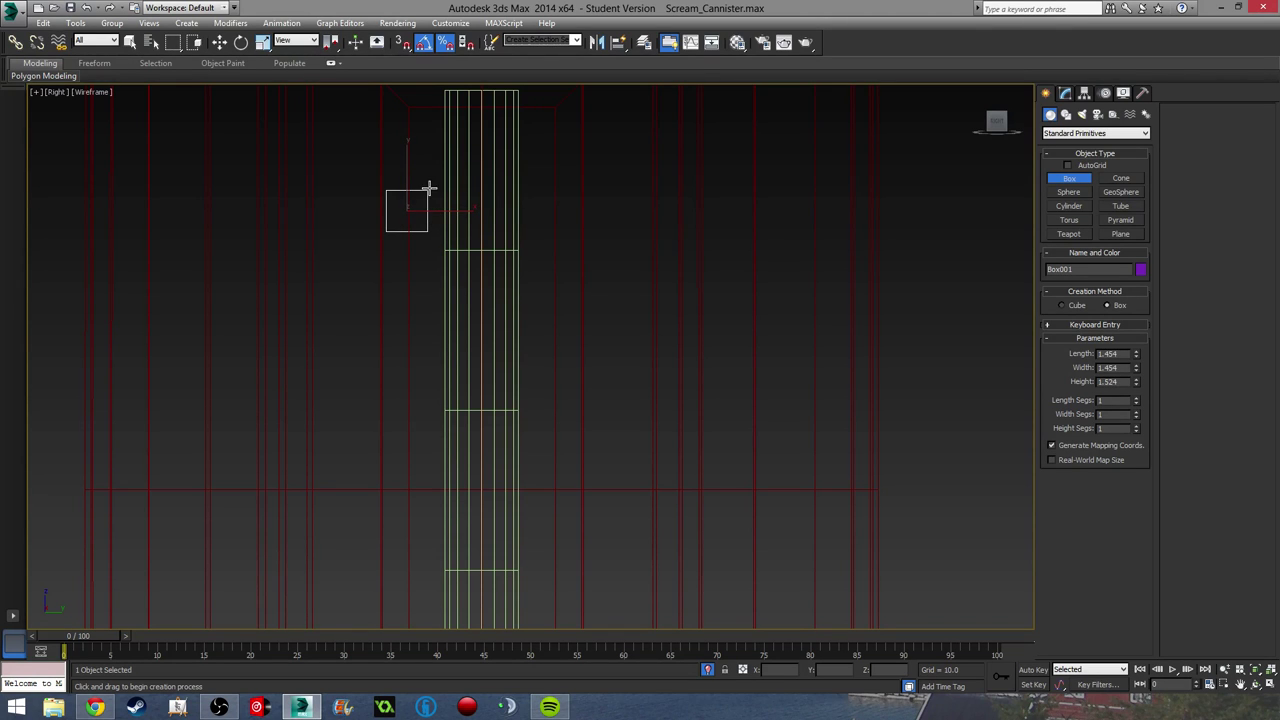
left_click(430, 188)
Step: Convert the small box beside the cylinder to an Editable Poly
middle_click_drag(447, 218, 517, 212)
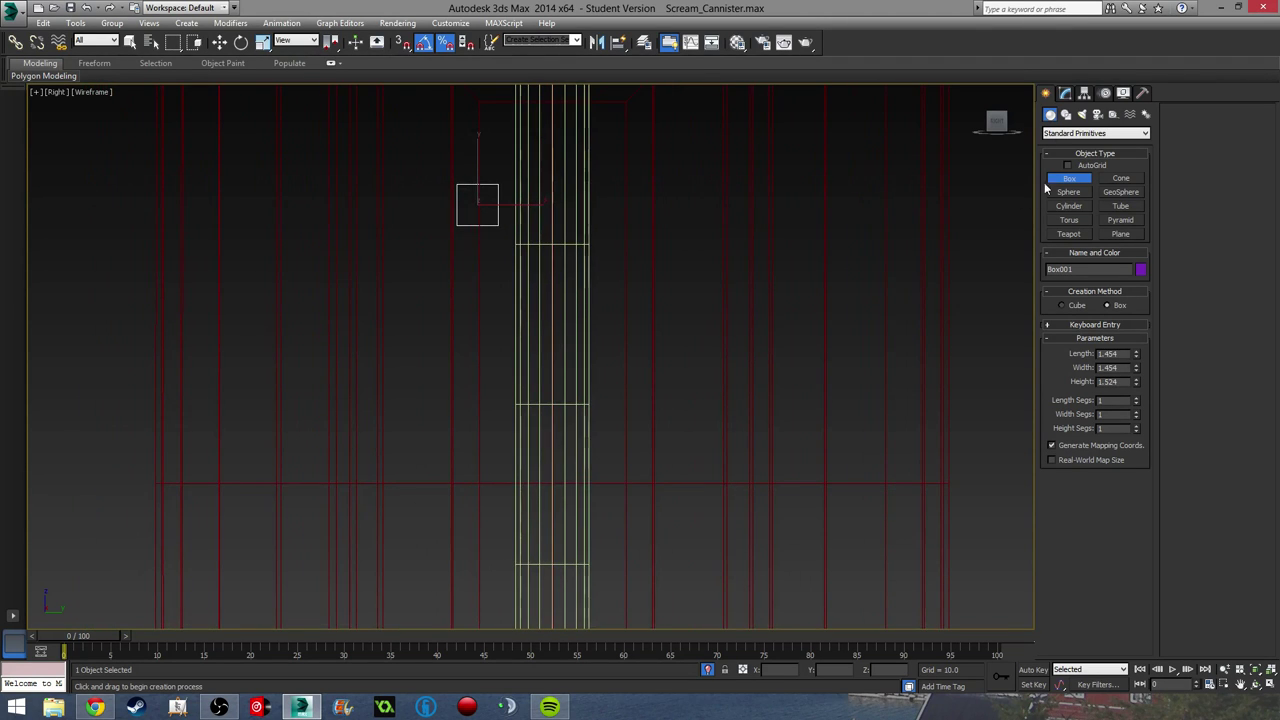
left_click(1065, 92)
right_click(1100, 152)
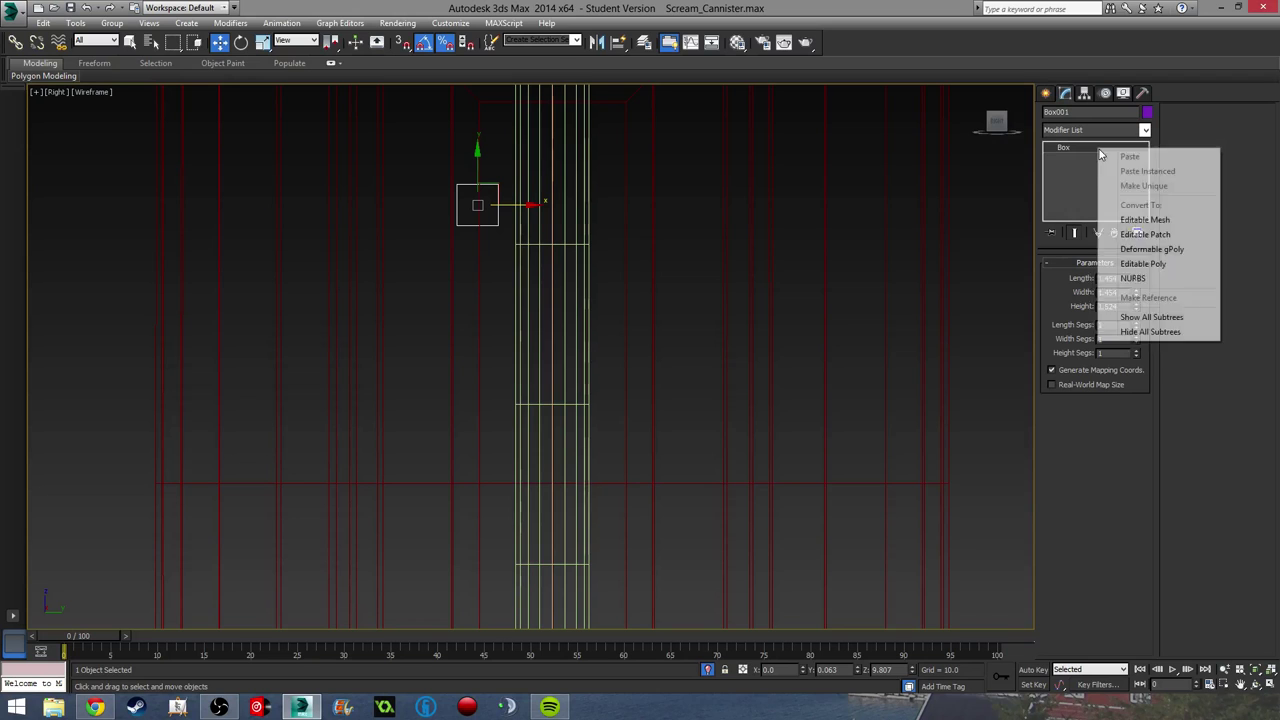
left_click(1165, 265)
Step: Chamfer the four edges of the box's side facing the cylinder by 0.578
key("1")
middle_click_drag(540, 232, 580, 248)
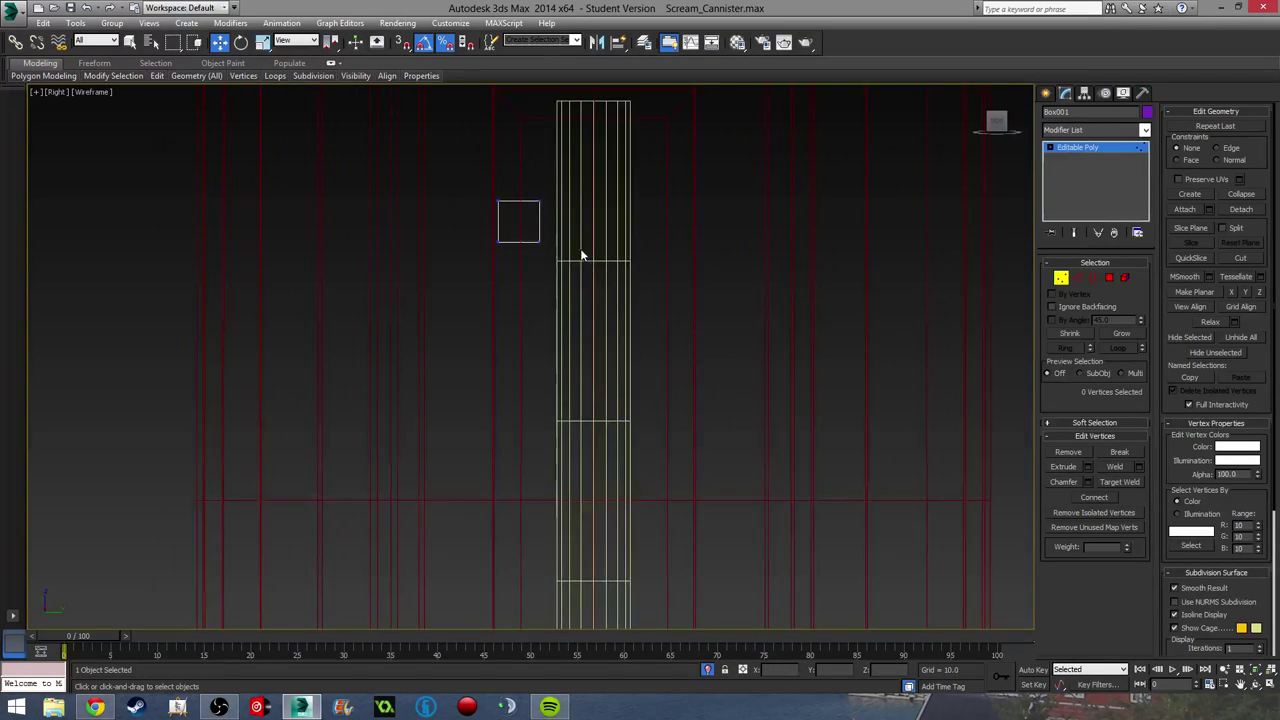
scroll(580, 248, "up", 3)
left_click_drag(484, 147, 522, 290)
left_click(1077, 277)
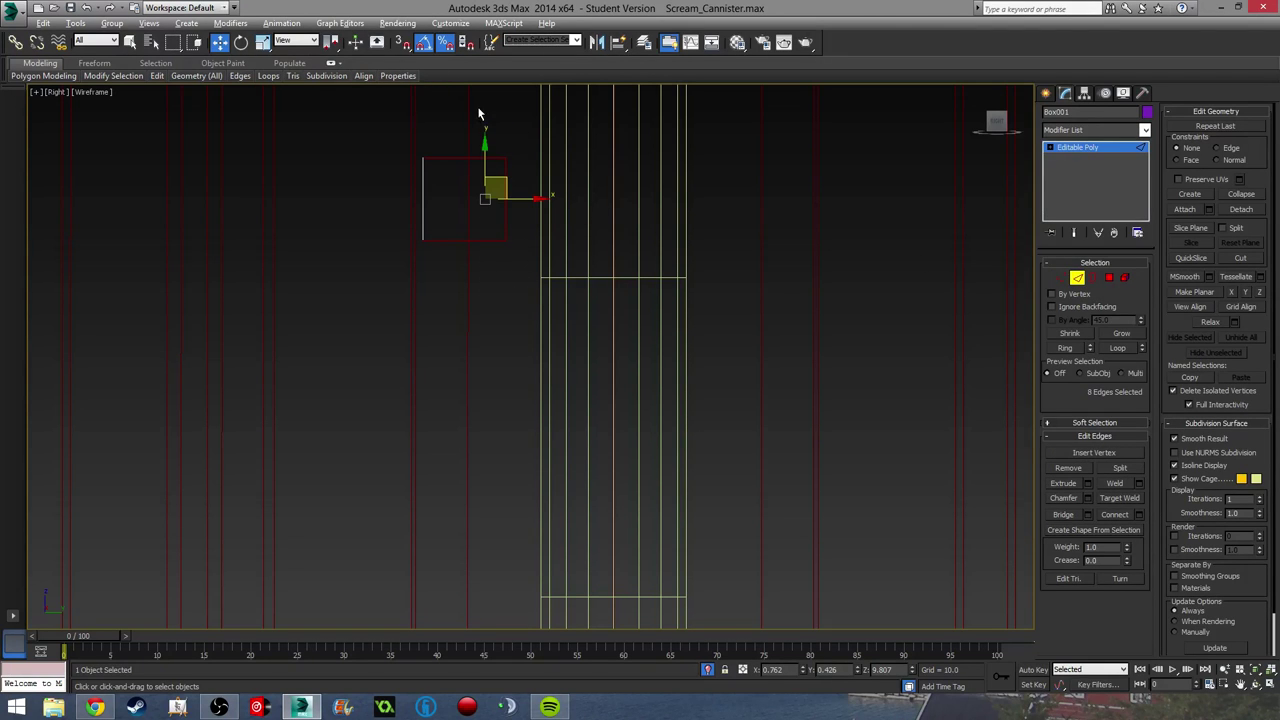
left_click(1087, 498)
left_click_drag(540, 364, 550, 388)
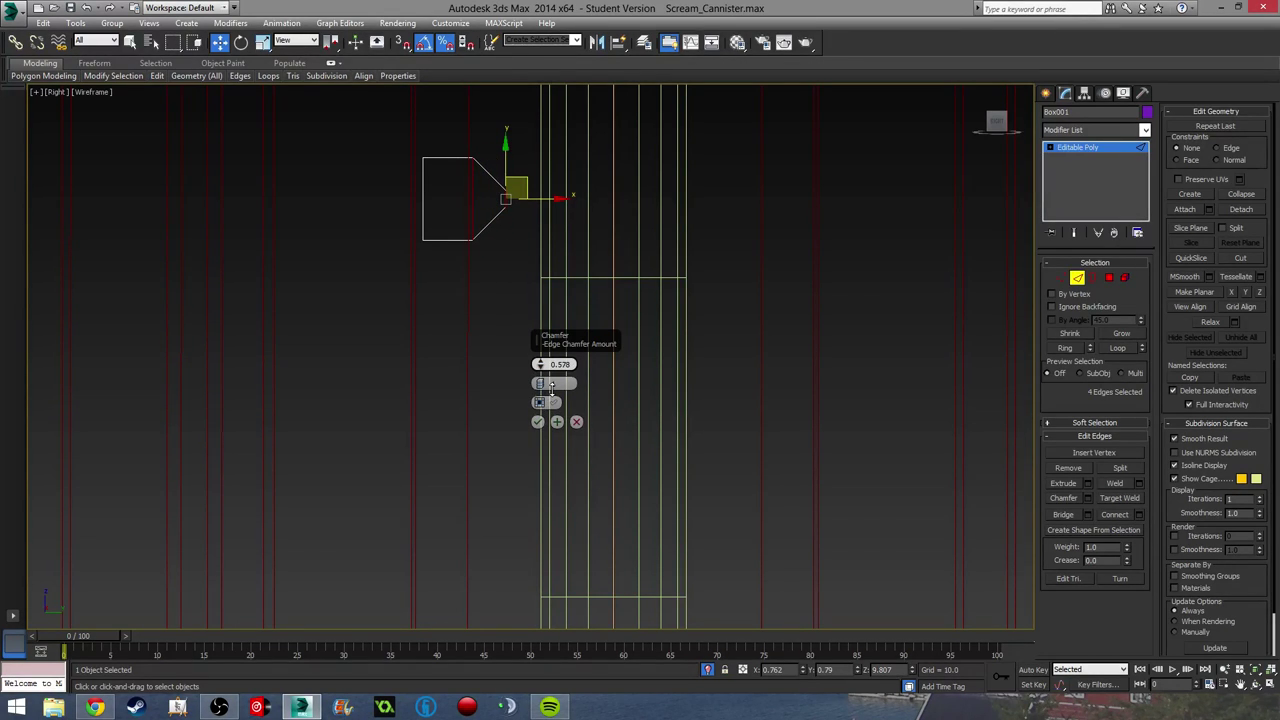
left_click(538, 421)
Step: Move the chamfered box out to the canister's front and set it into the recess beside the cylinder, with shading back on
middle_click_drag(444, 201, 609, 233)
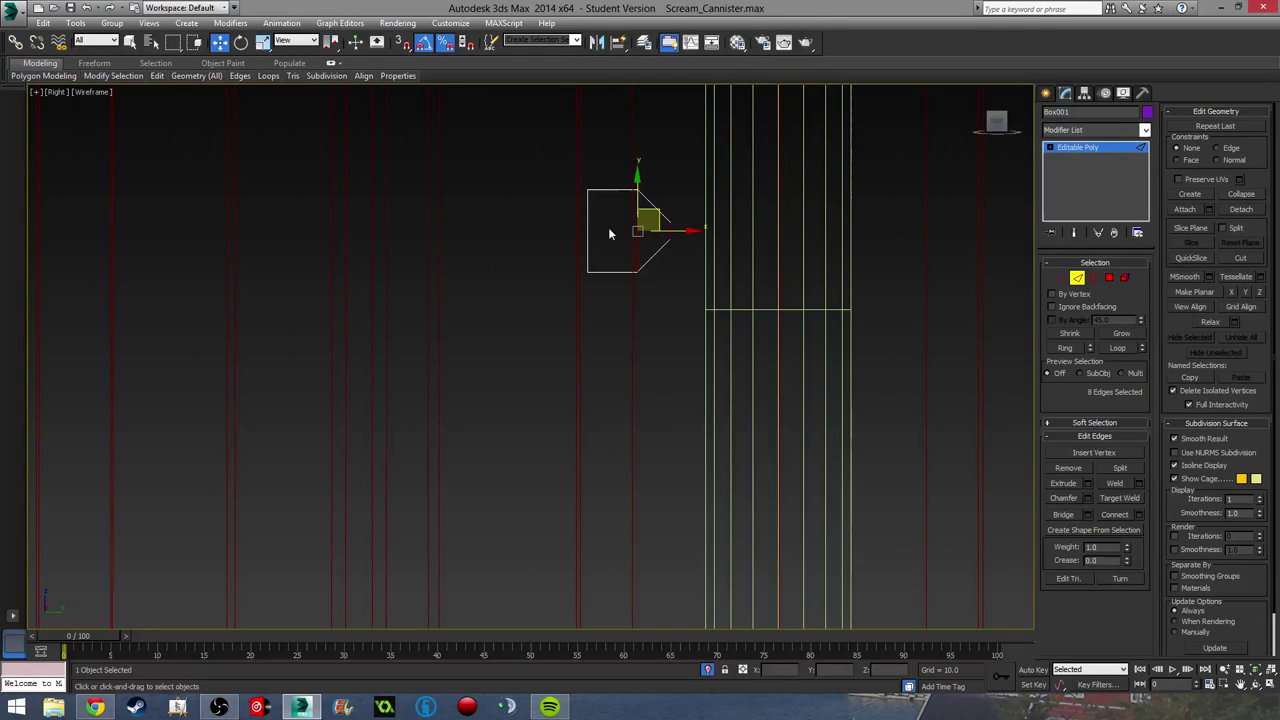
middle_click_drag(720, 321, 687, 324, "alt")
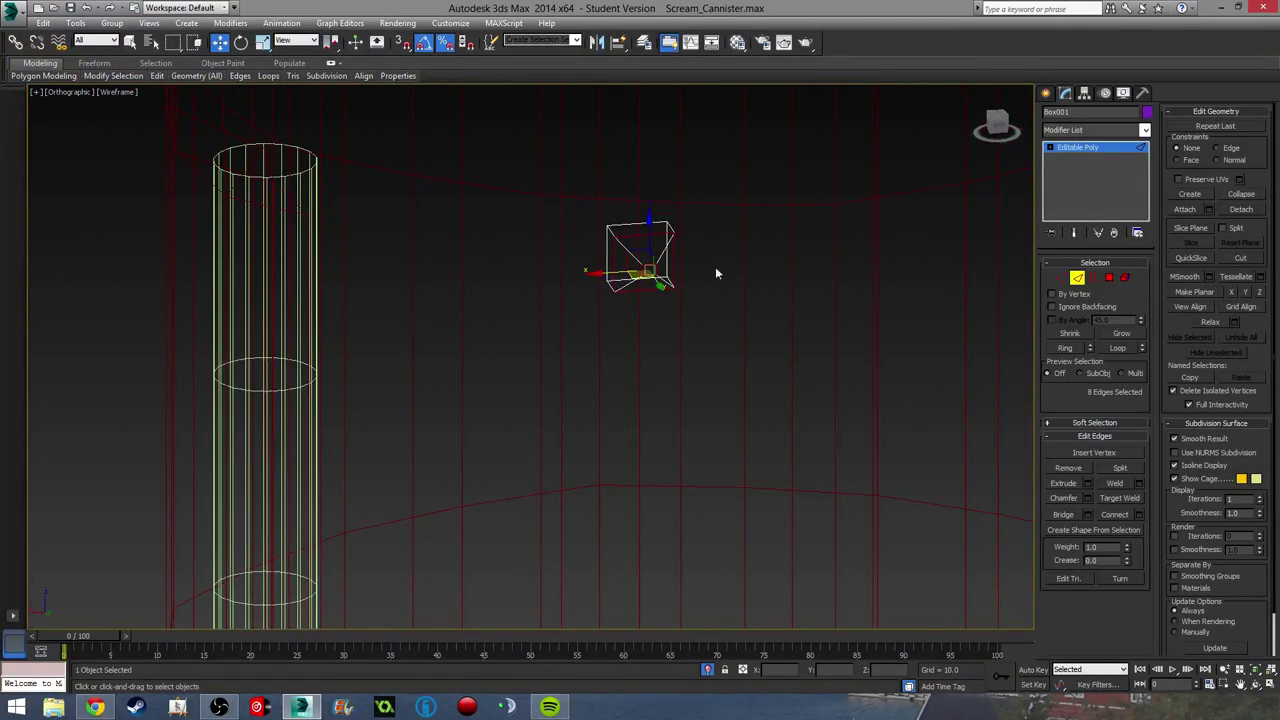
left_click(1077, 279)
mouse_move(646, 268)
left_mouse_down()
mouse_move(186, 297)
mouse_move(212, 297)
left_mouse_up()
key("F3")
middle_click_drag(326, 301, 353, 370, "alt")
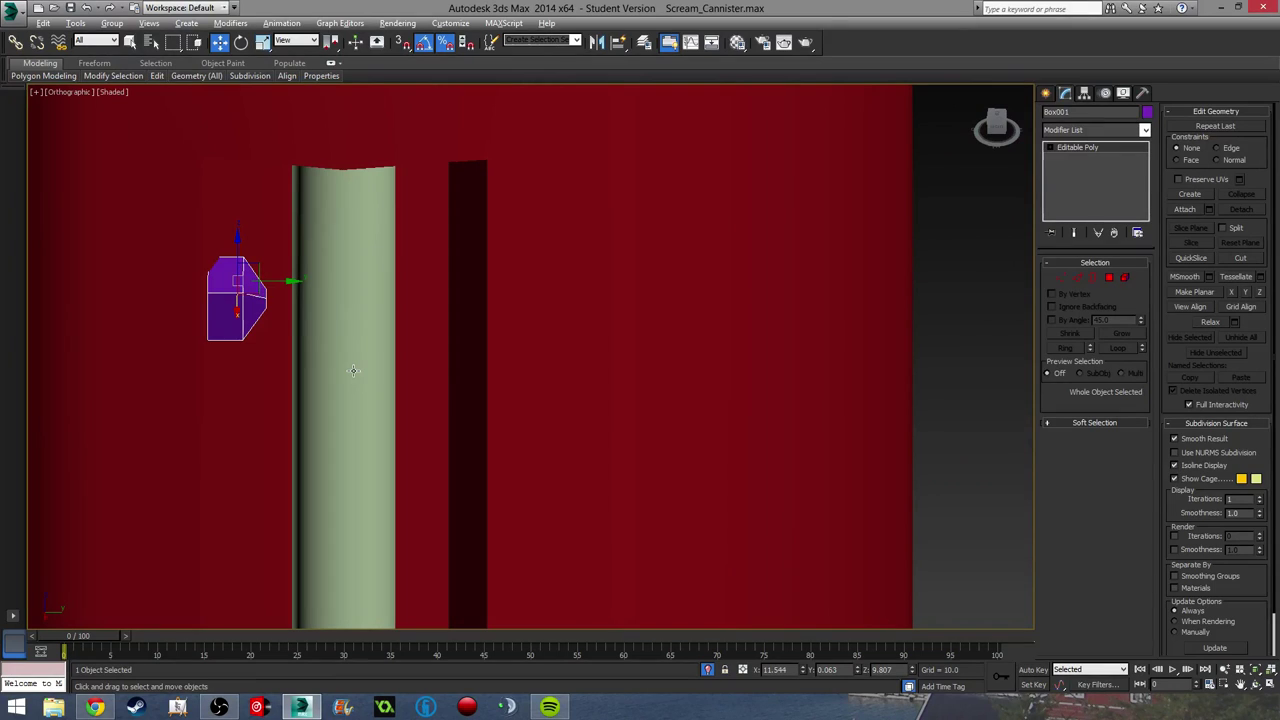
left_click_drag(241, 312, 239, 294)
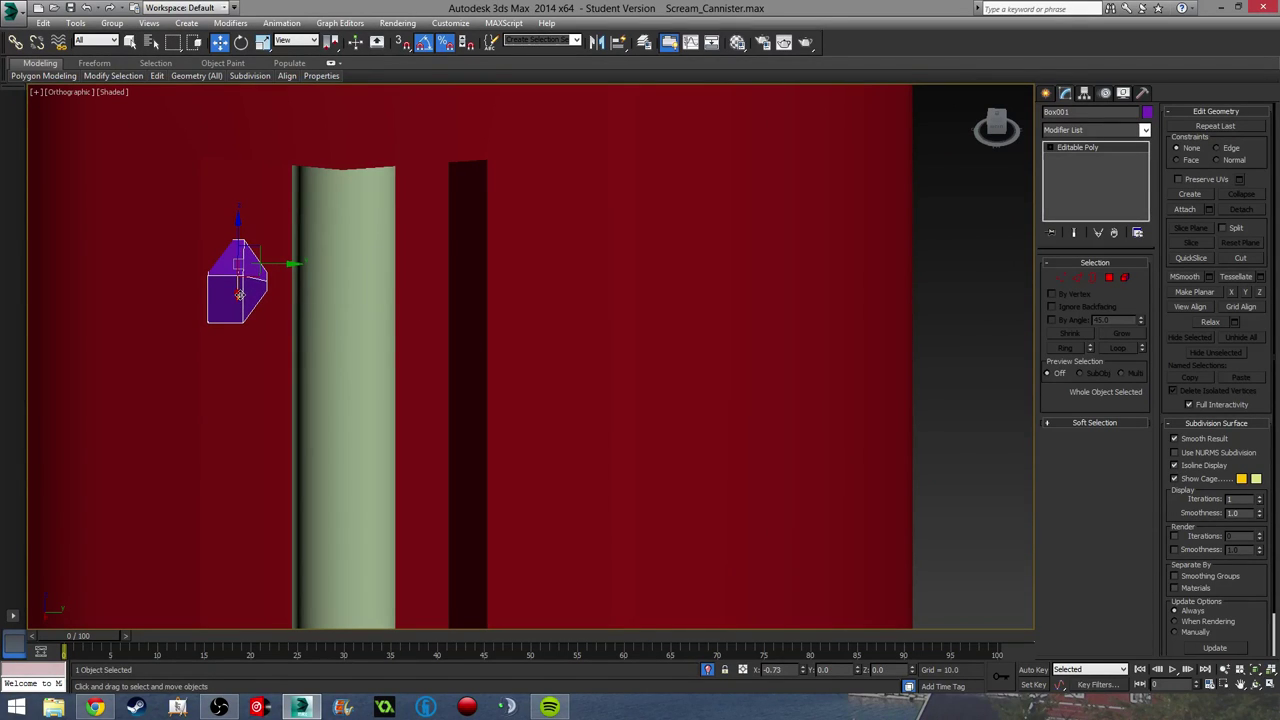
Step: Pull the four vertices of the box's tapered tip towards the cylinder, to Y 1.325, just short of its surface
left_click(1061, 277)
middle_click_drag(489, 297, 463, 286, "alt")
scroll(457, 385, "up", 5)
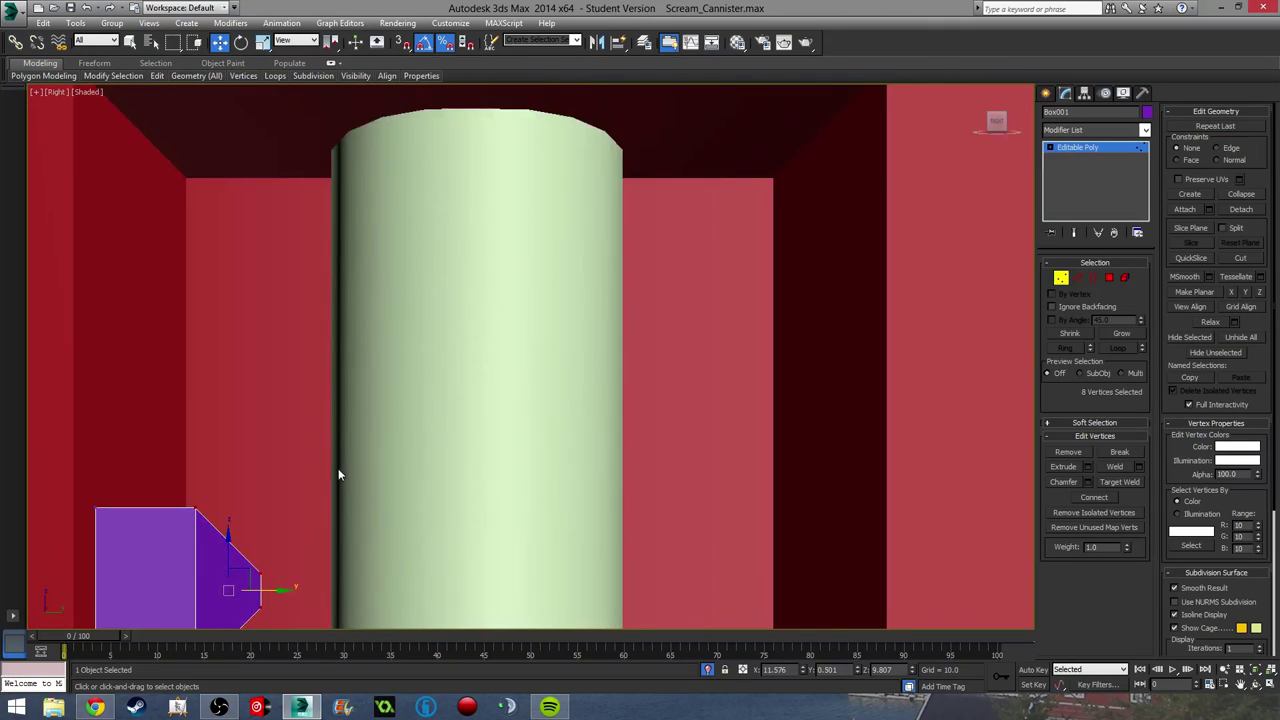
key("r")
left_click_drag(370, 288, 512, 334)
middle_click_drag(520, 394, 517, 333)
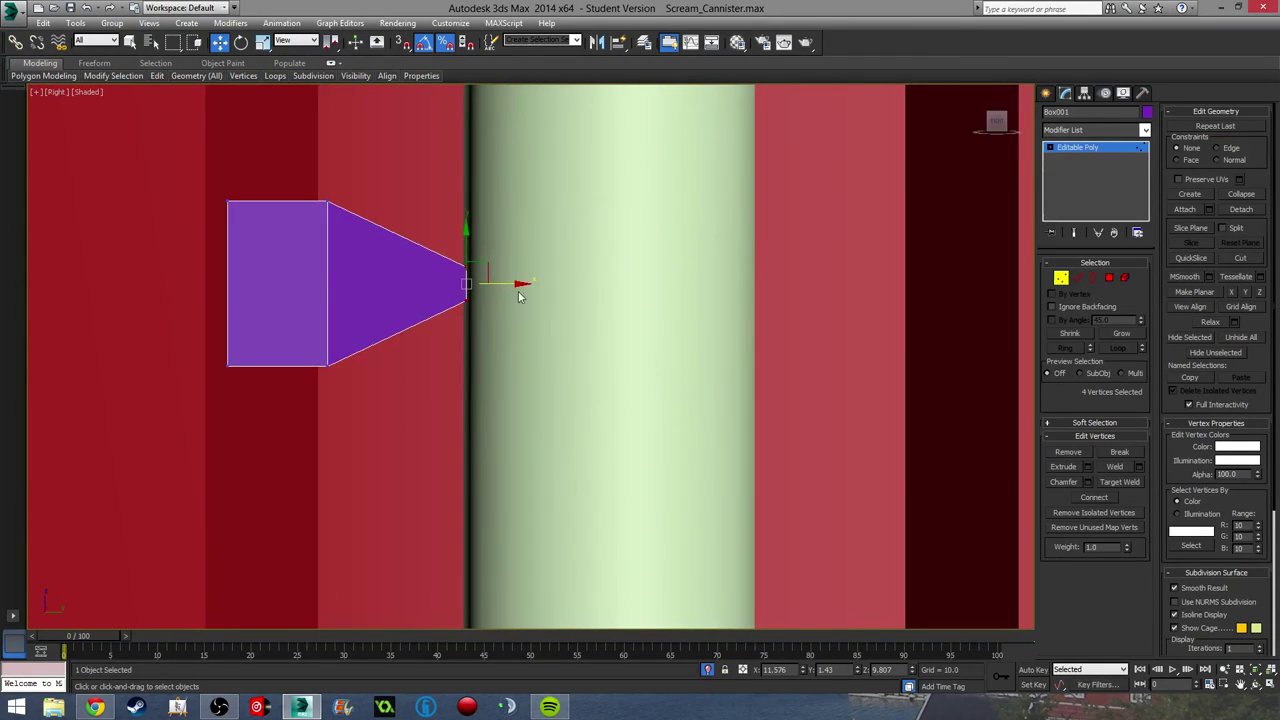
left_click_drag(517, 286, 506, 287)
Step: Move the four vertices at the box's flat end outward to Y -0.844, towards the recess's side wall
middle_click_drag(504, 289, 587, 256)
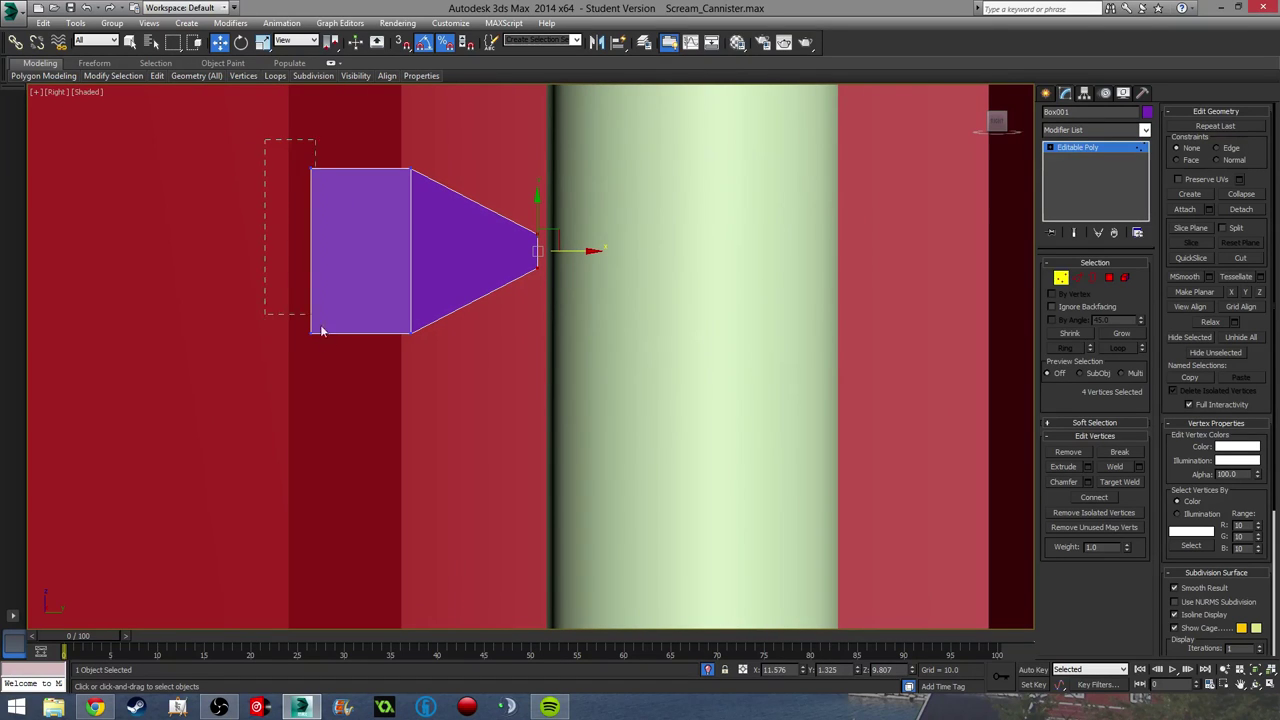
left_click_drag(316, 353, 316, 353)
left_click_drag(338, 251, 332, 250)
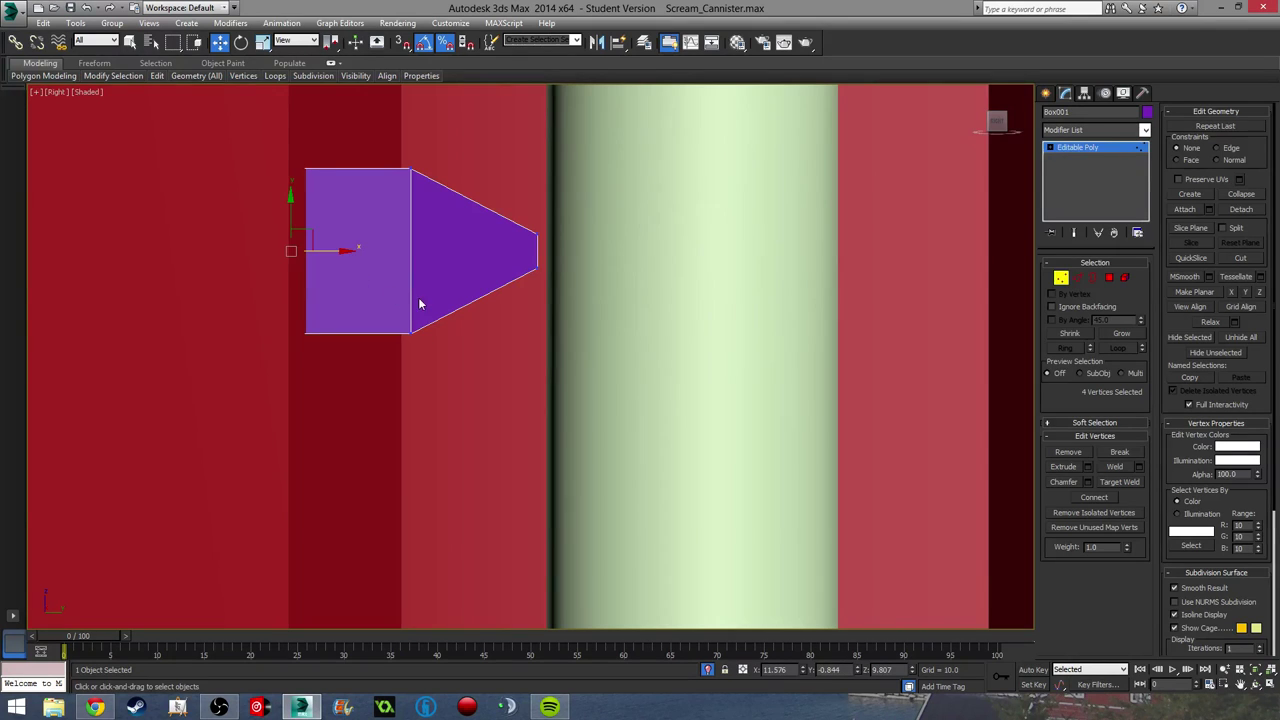
Step: Leave vertex editing and copy the tapered bracket down along the recess's side wall, towards the cylinder's lower end
middle_click_drag(418, 297, 451, 335, "alt")
middle_click_drag(879, 141, 905, 50)
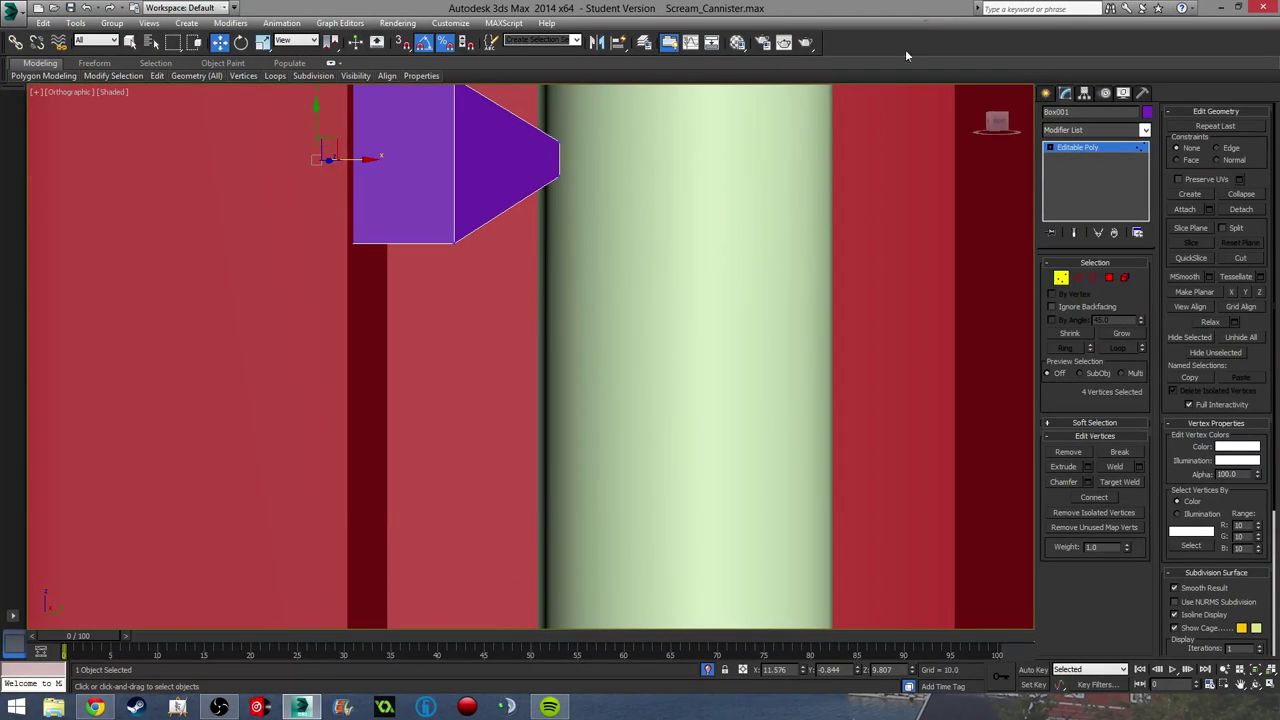
middle_click_drag(851, 261, 841, 164)
left_click(1000, 124)
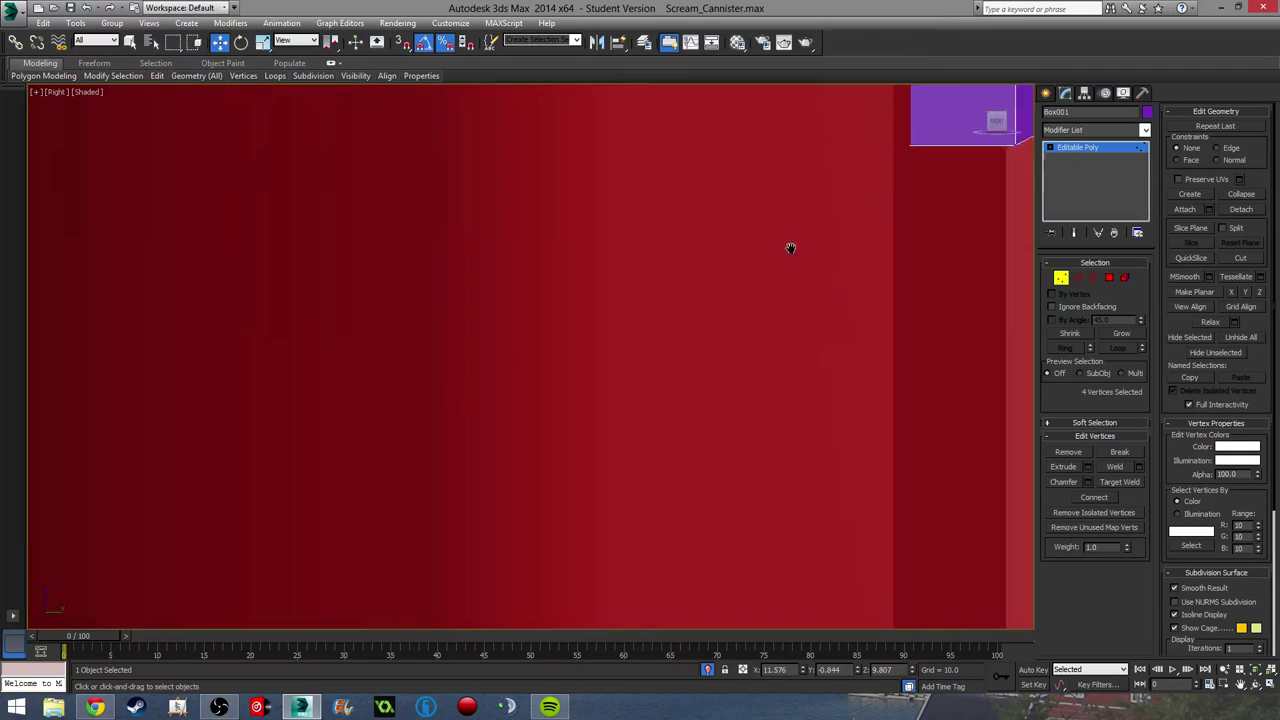
scroll(461, 208, "down", 6)
middle_click_drag(537, 204, 487, 117)
scroll(457, 157, "down", 3)
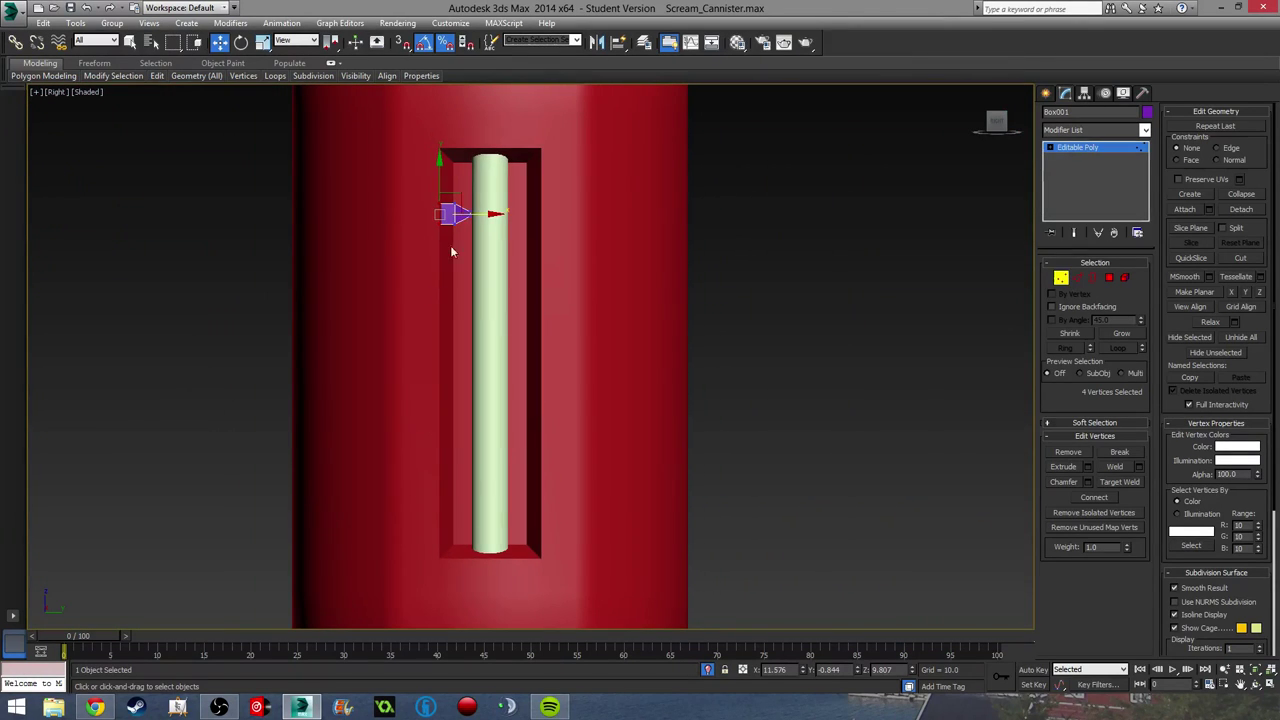
left_click(1061, 279)
mouse_move(450, 176)
left_mouse_down()
mouse_move(436, 483)
mouse_move(433, 434)
mouse_move(455, 431)
mouse_move(460, 320)
left_mouse_up()
left_click(639, 409)
Step: Copy the lower bracket up to Z -0.282, between the upper and lower brackets
right_click(460, 320)
left_click_drag(450, 436, 448, 318, "shift")
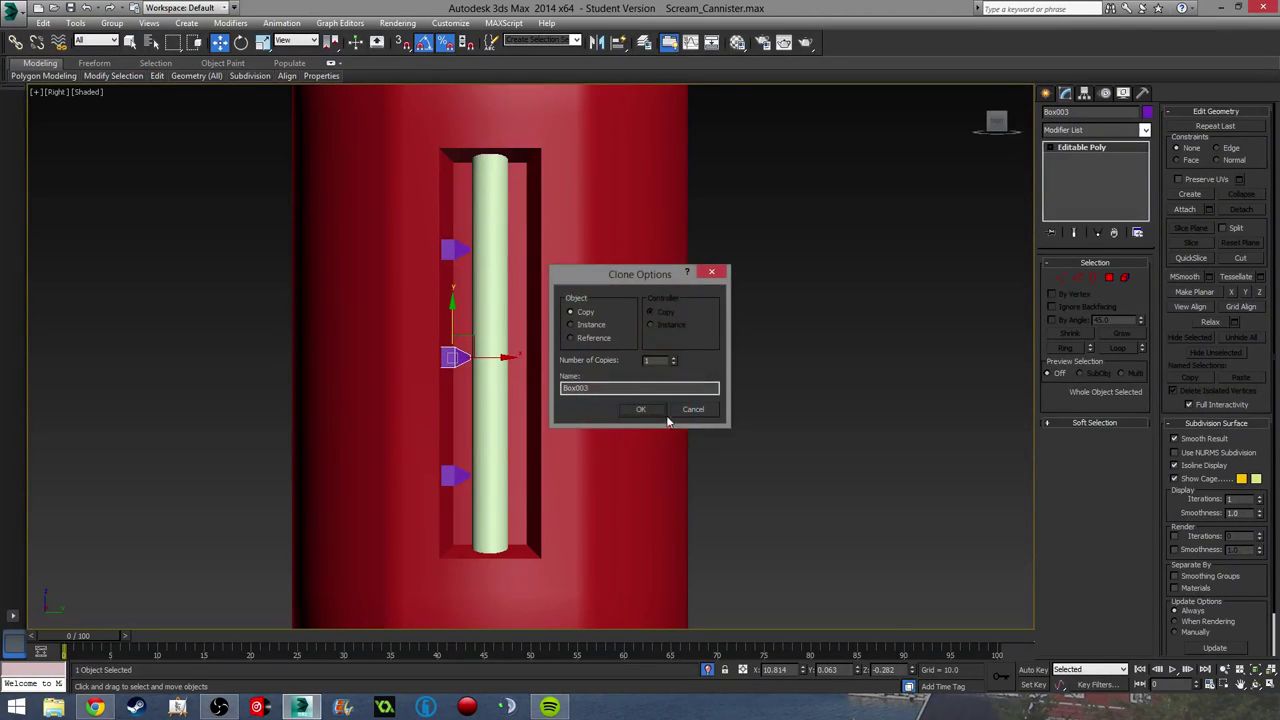
left_click(634, 412)
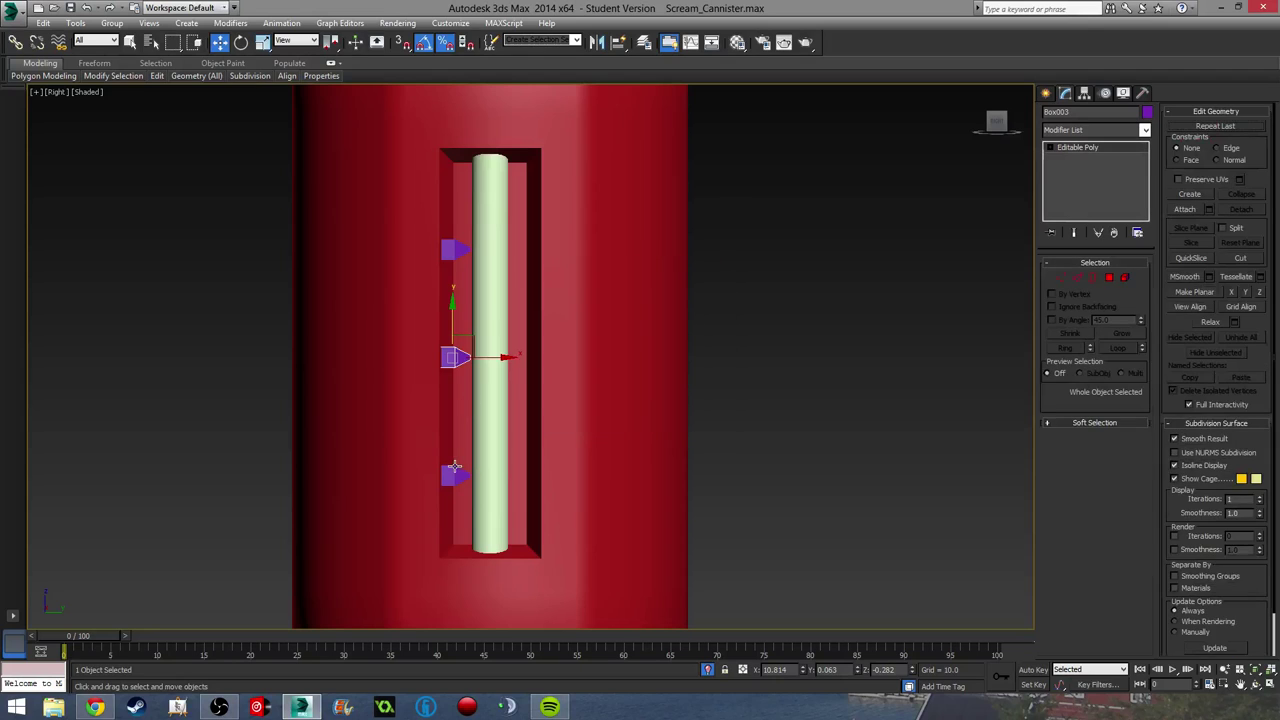
Step: Attach the upper and lower brackets to the middle bracket so that all three form one object
left_click(1184, 209)
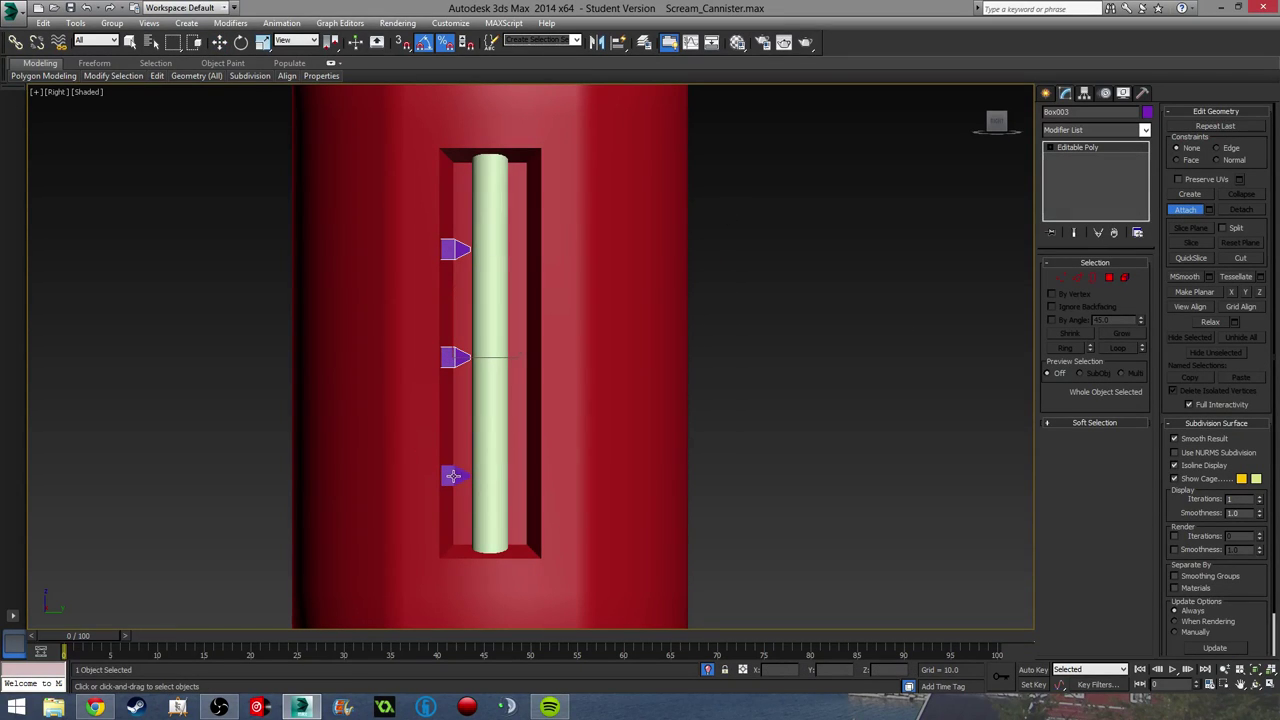
middle_click_drag(528, 396, 547, 393)
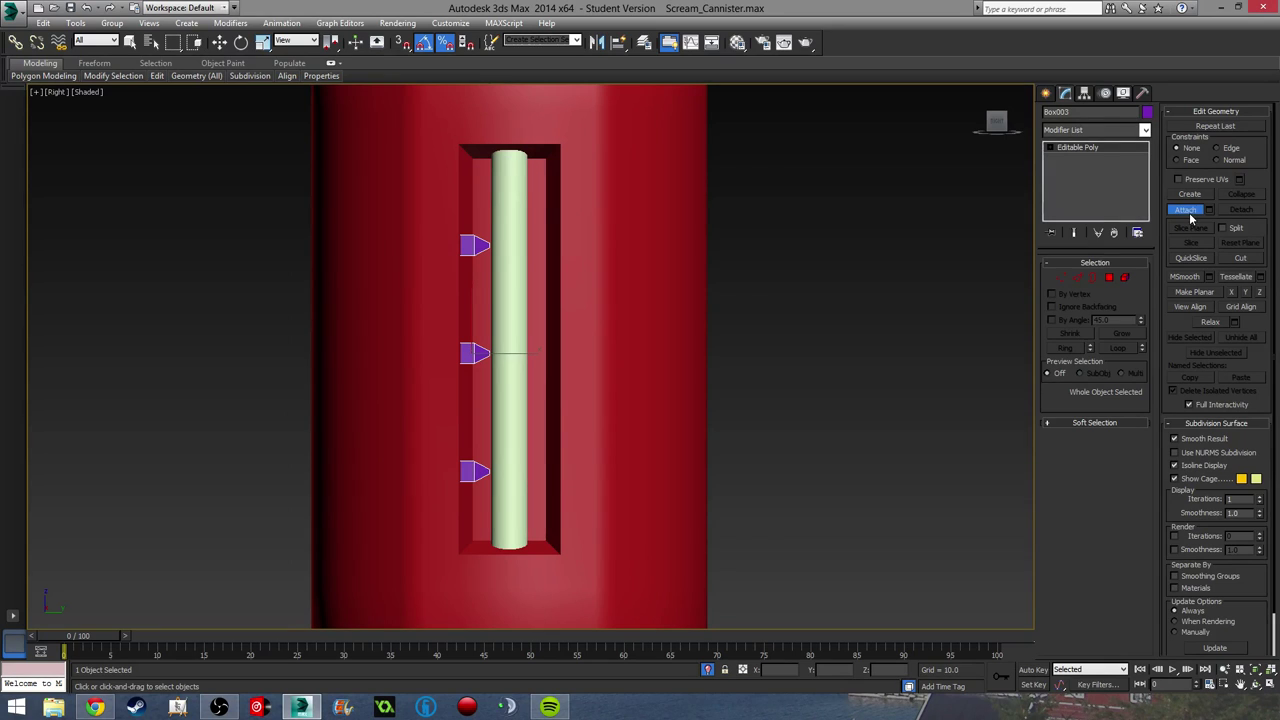
left_click(1184, 209)
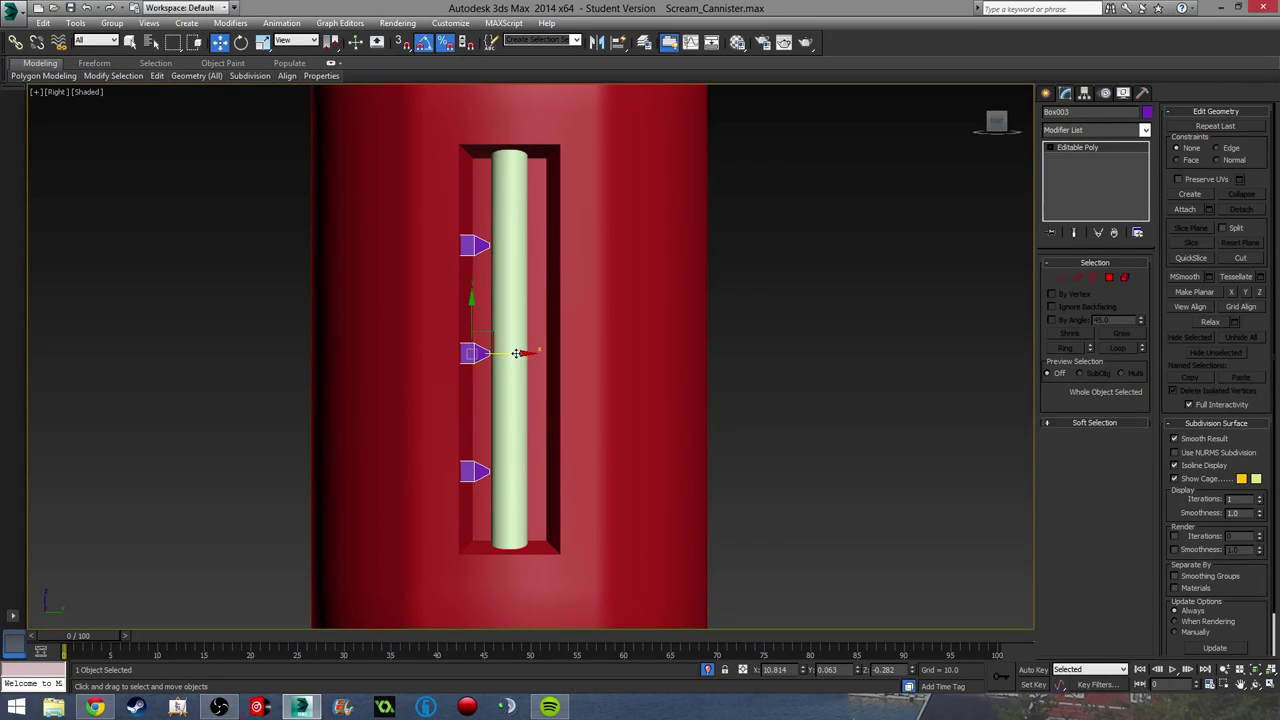
Step: Copy the three-bracket object across the cylinder to Y 4.287 and rotate the copy 180 degrees so its tips face the cylinder
left_click_drag(520, 352, 576, 352, "shift")
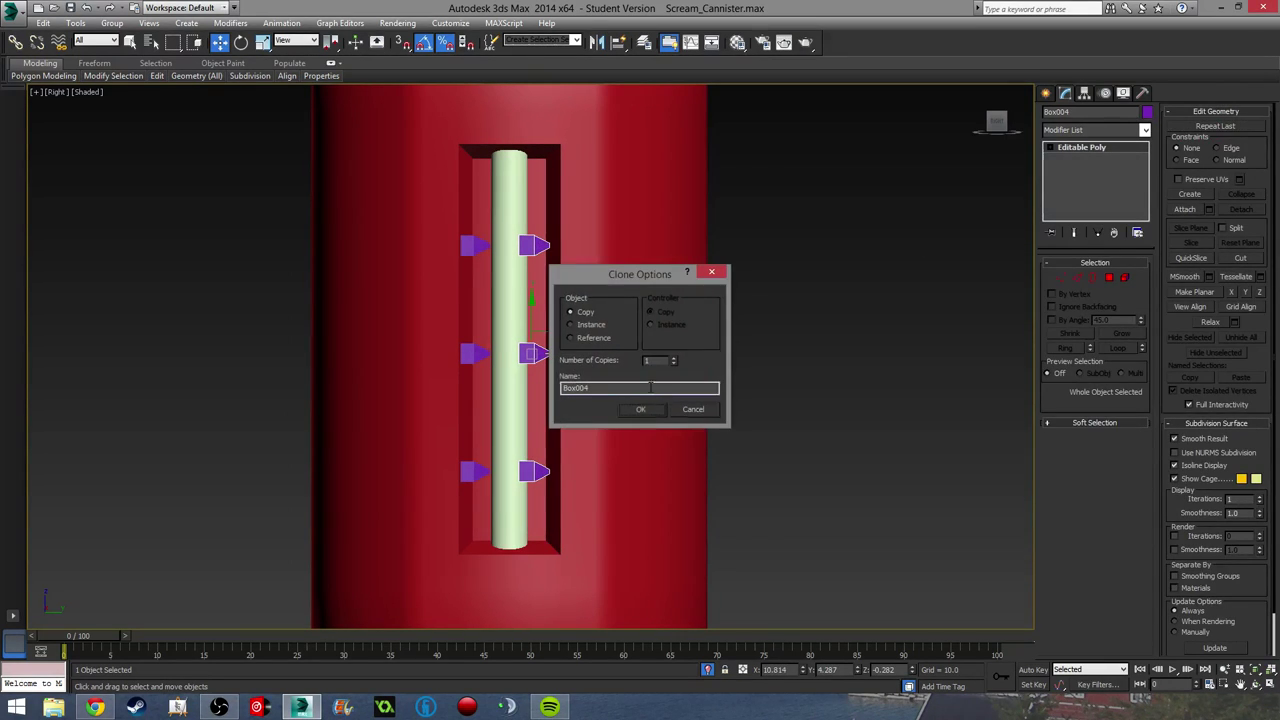
left_click(648, 414)
key("e")
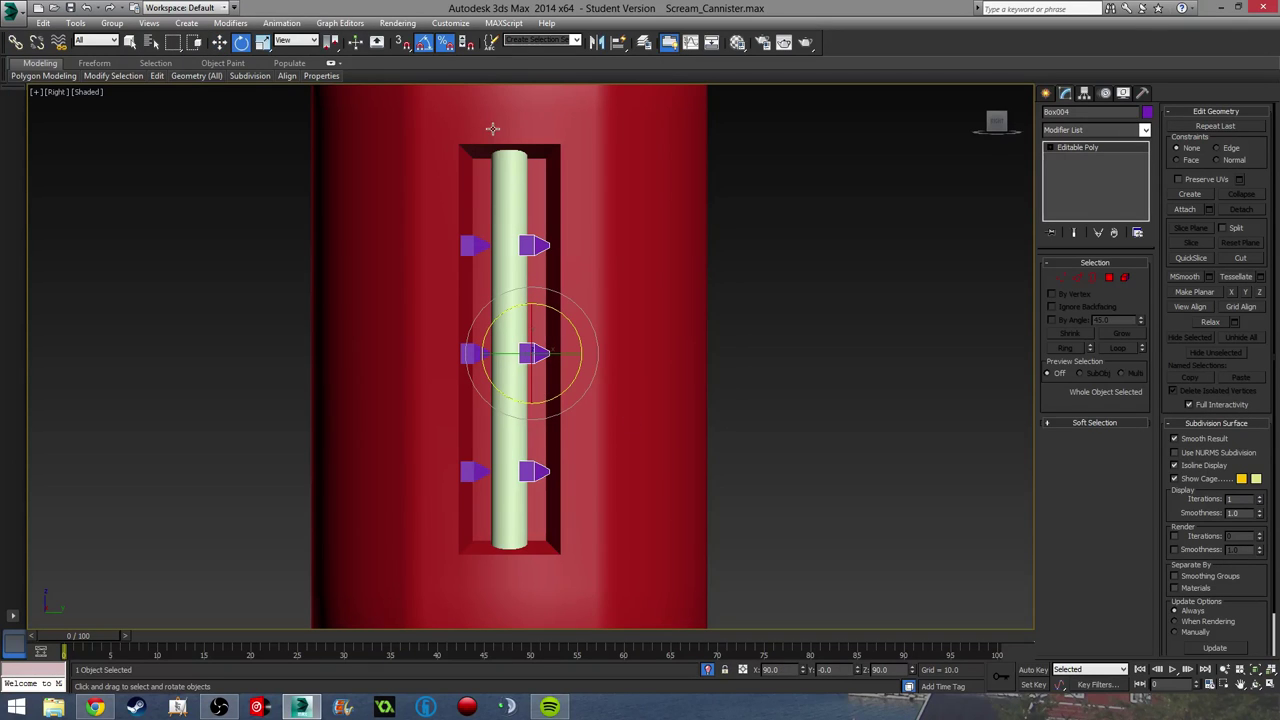
mouse_move(565, 330)
left_mouse_down()
mouse_move(566, 463)
mouse_move(505, 236)
left_mouse_up()
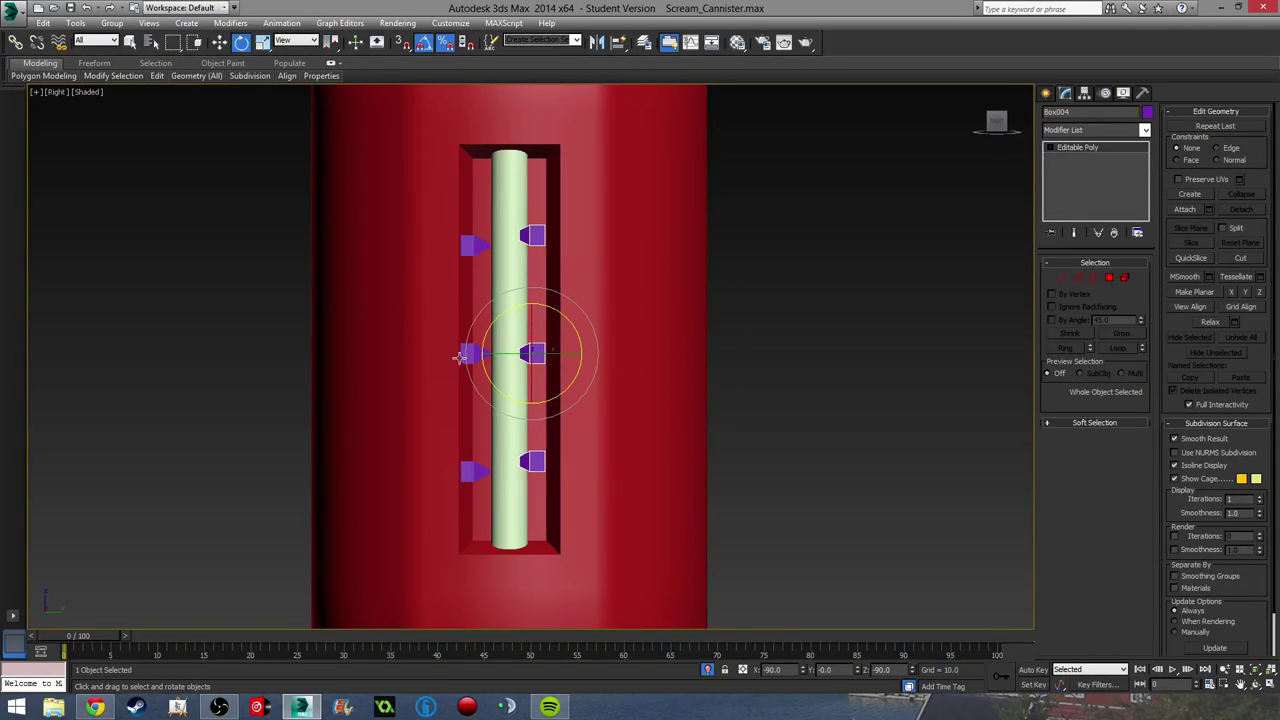
Step: Move the rotated bracket set to Y 5.601, Z -0.984, against the recess's opposite wall with its end brackets level with the first set's
key("w")
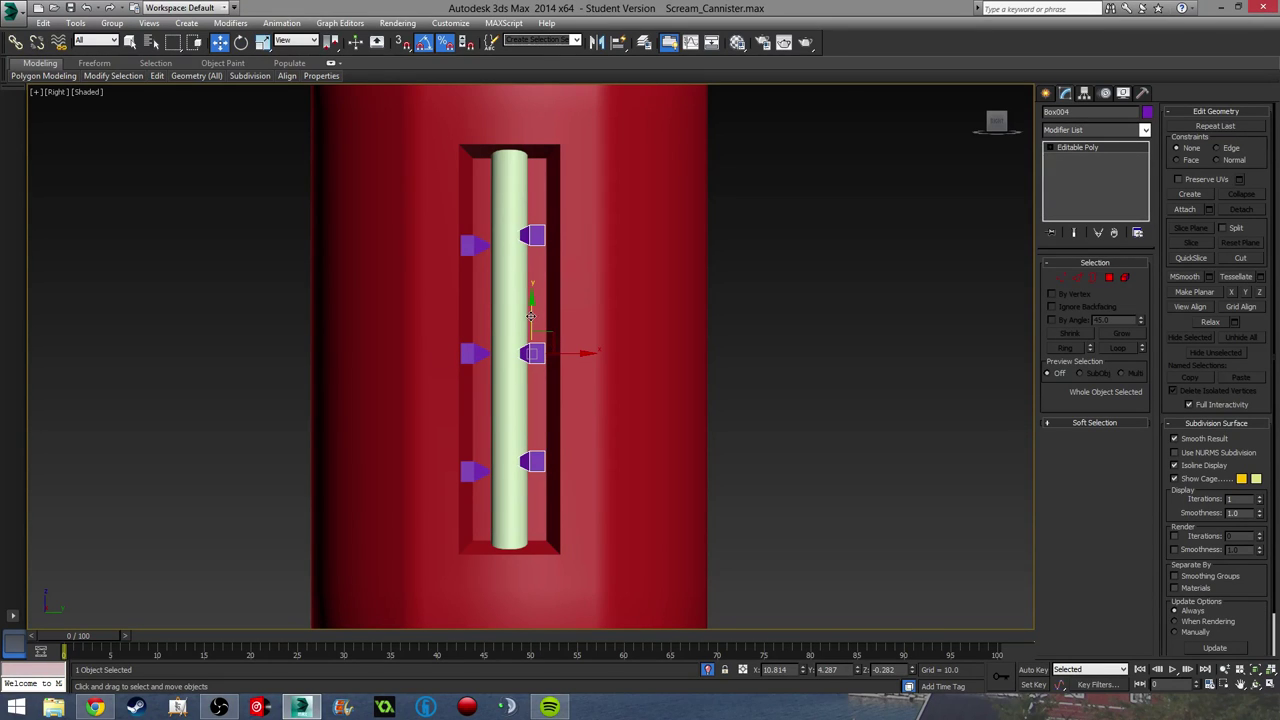
left_click_drag(530, 316, 531, 326)
left_click_drag(578, 365, 594, 365)
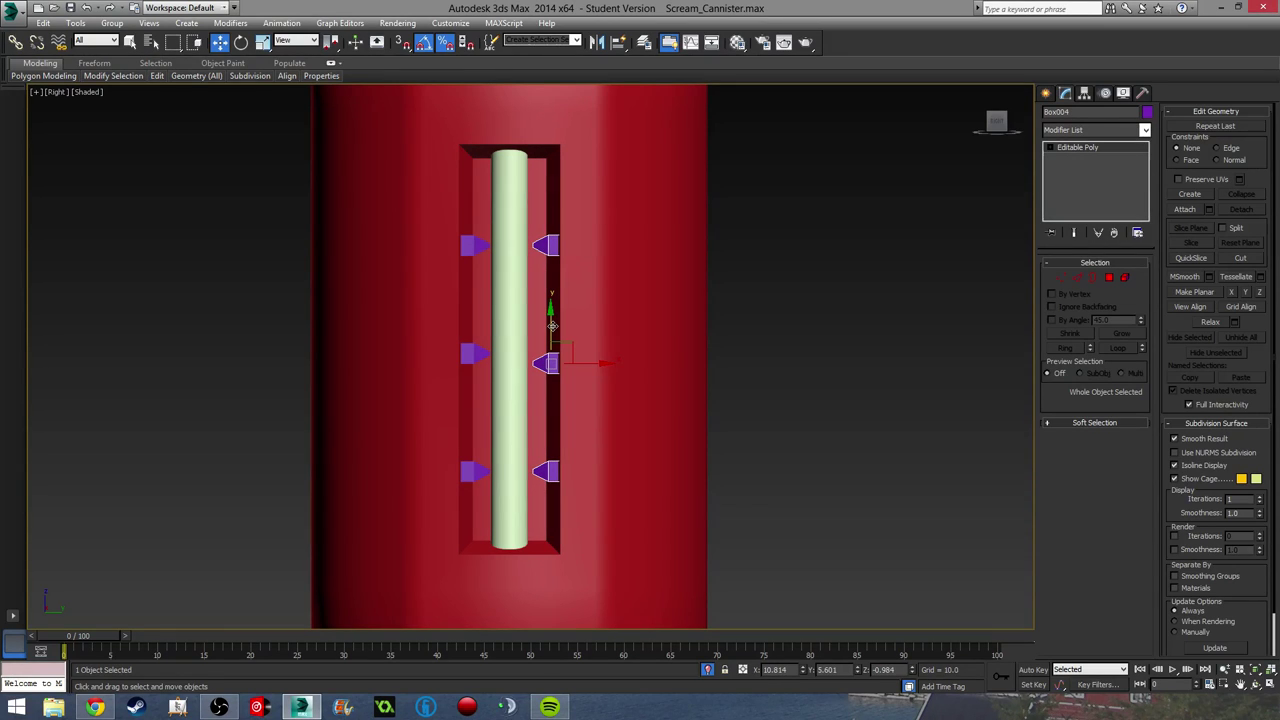
Step: Adjust the height of the right-hand spike object and raise its middle spike level with the opposite one
left_click_drag(551, 326, 551, 324)
scroll(554, 347, "up", 4)
scroll(554, 347, "down", 3)
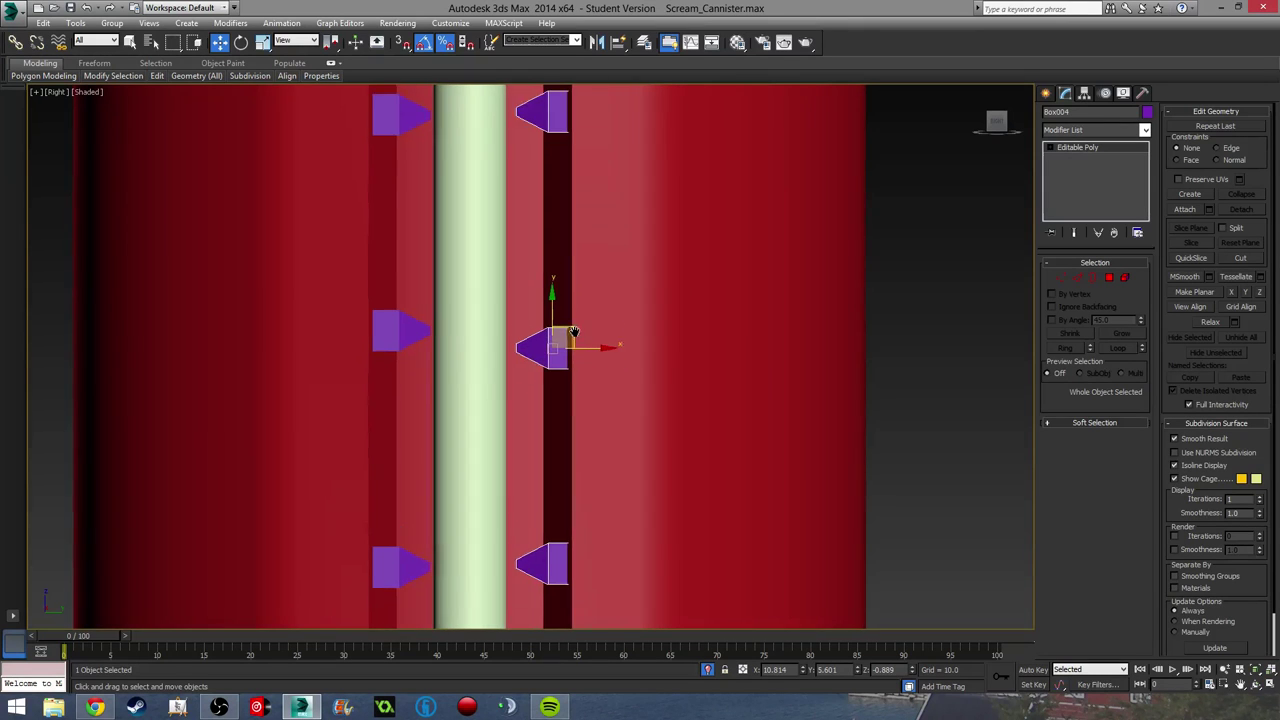
left_click(1061, 278)
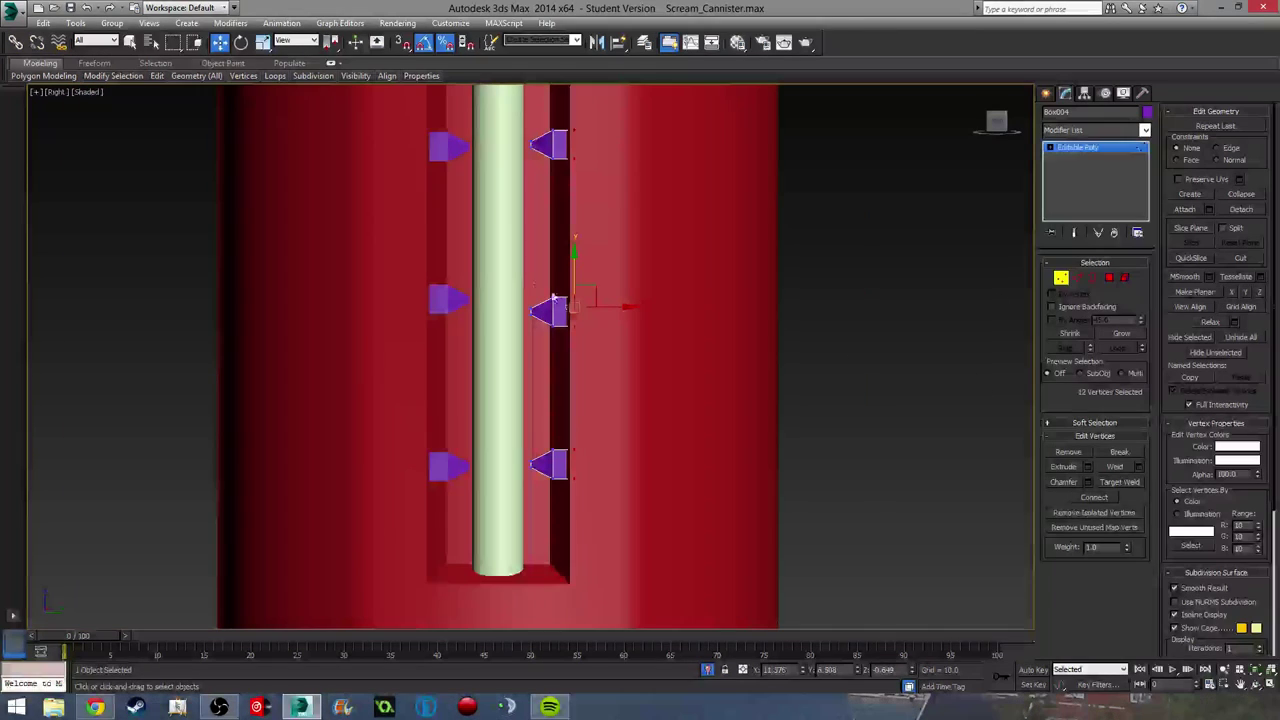
left_click_drag(552, 270, 550, 258)
Step: Nudge the bottom right-hand spike's vertices up slightly to align with the opposite spike, and finish vertex editing
left_click_drag(510, 432, 572, 474)
left_click_drag(553, 427, 554, 426)
middle_click_drag(566, 312, 565, 389)
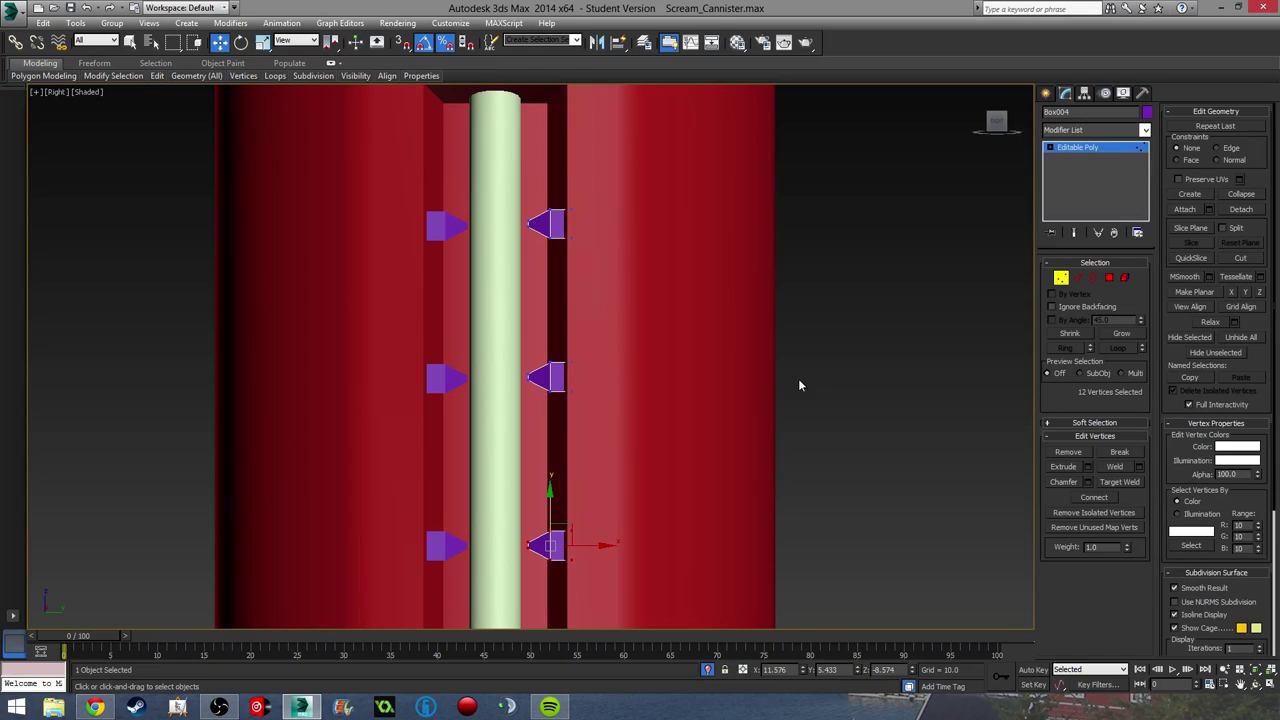
left_click(1074, 278)
left_click(943, 329)
Step: Select the canister recess's four back polygons, grow the selection twice, and set their material ID to 4
scroll(669, 271, "down", 5)
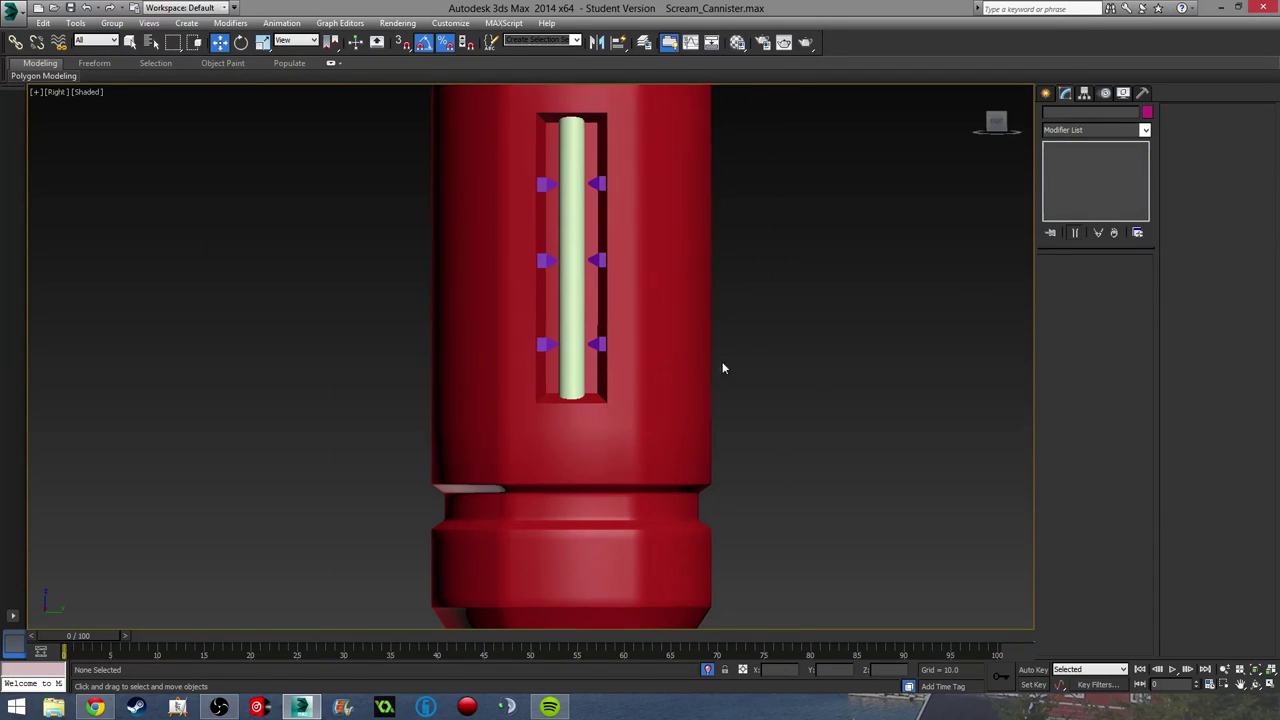
middle_click_drag(723, 368, 687, 488, "alt")
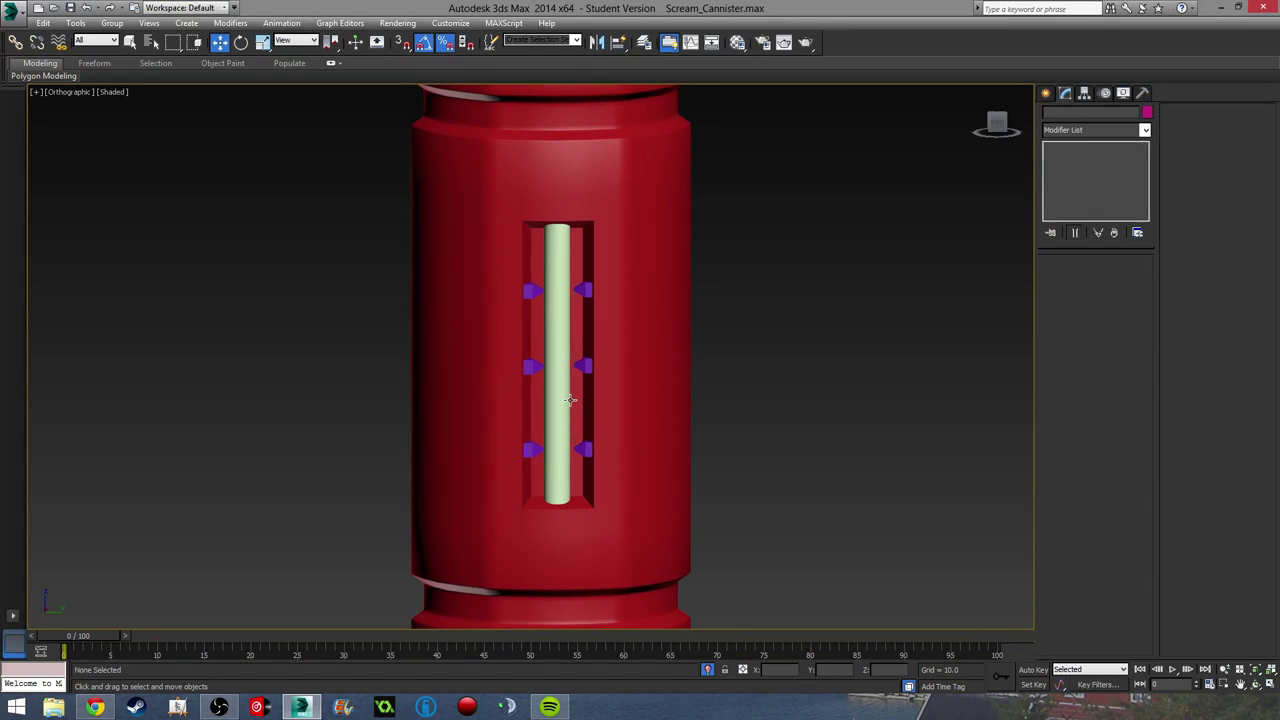
left_click(584, 244)
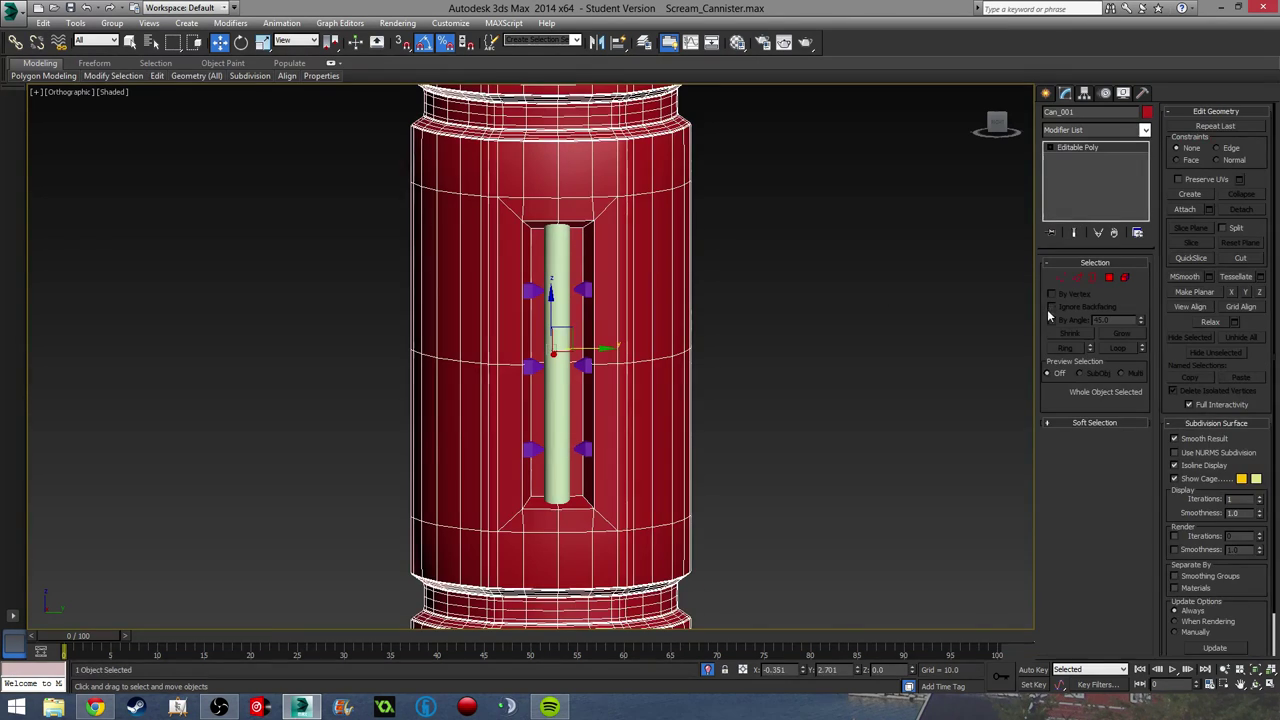
left_click(1108, 278)
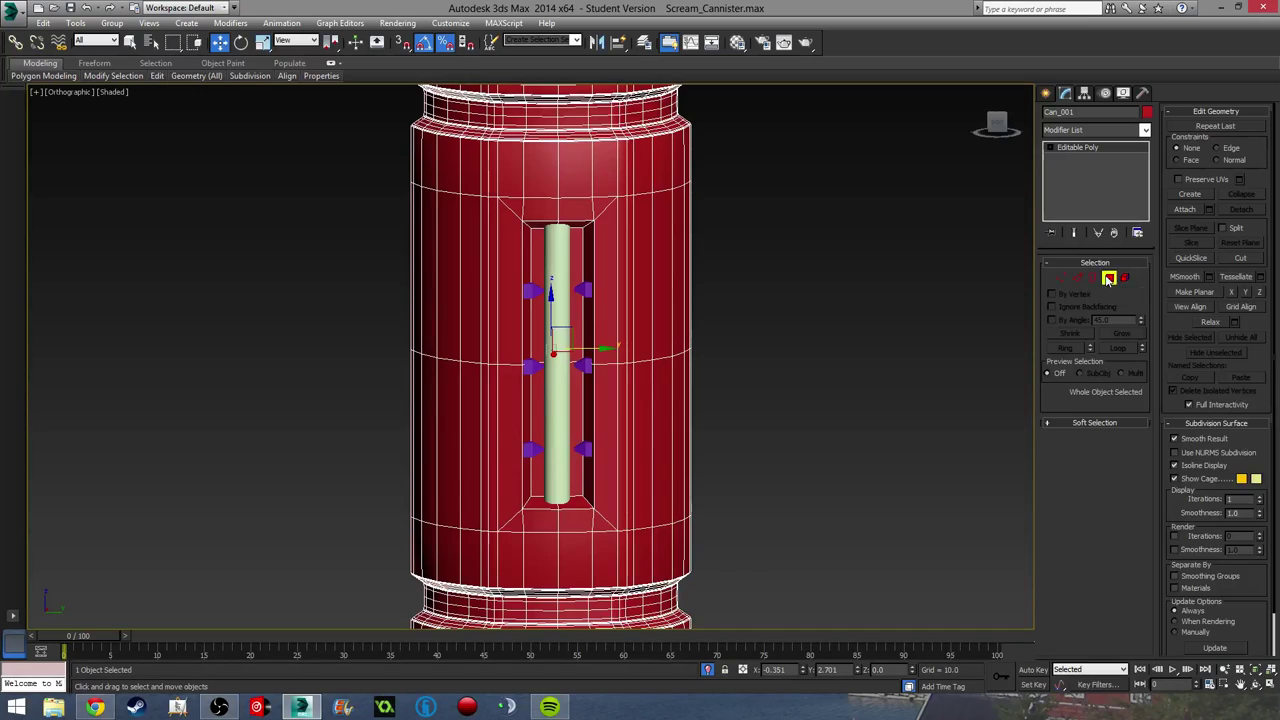
left_click(535, 241)
left_click(576, 251, "ctrl")
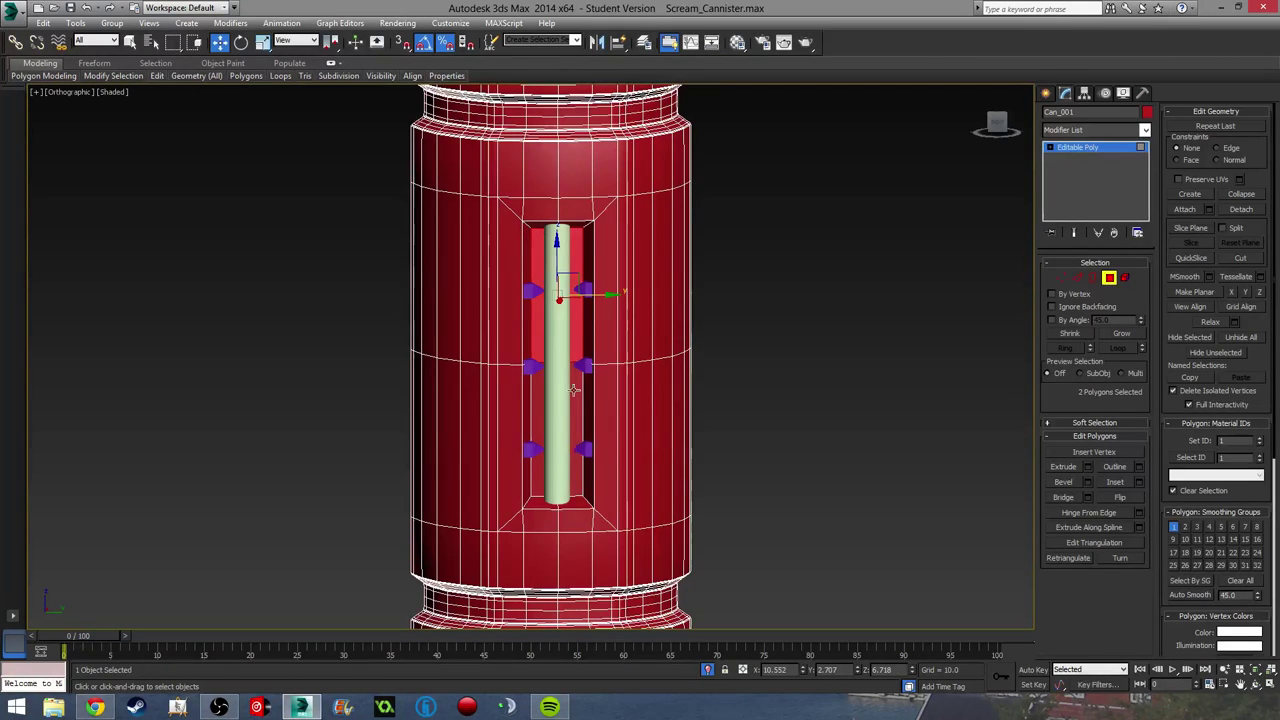
left_click(573, 391, "ctrl")
left_click(535, 405, "ctrl")
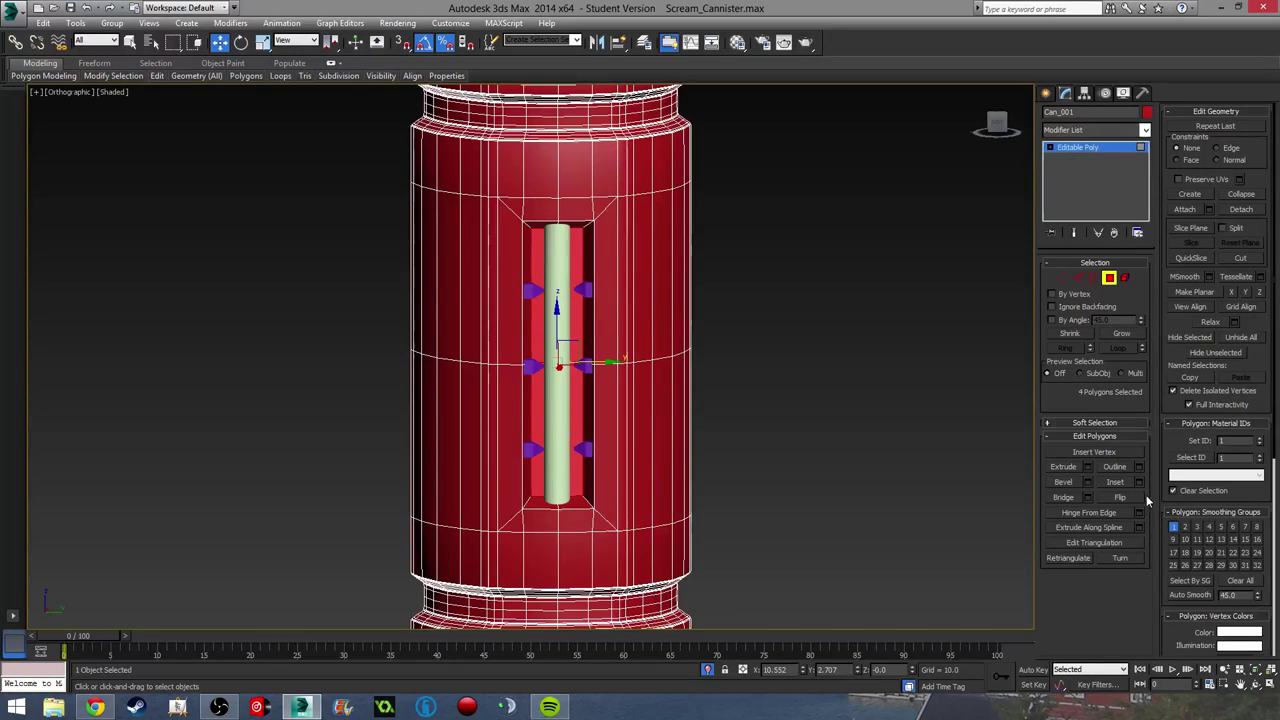
left_click(1123, 334)
left_click(1123, 334)
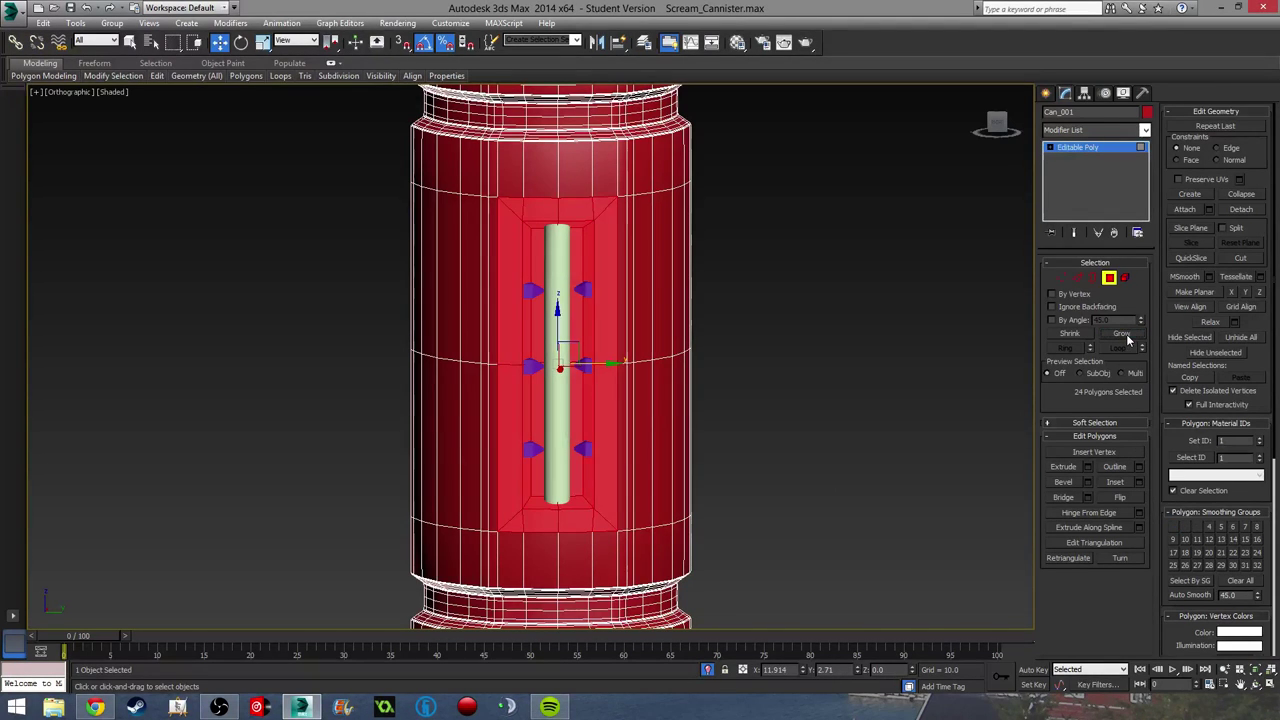
mouse_move(672, 495)
middle_mouse_down("alt")
mouse_move(589, 494)
mouse_move(654, 500)
middle_mouse_up("alt")
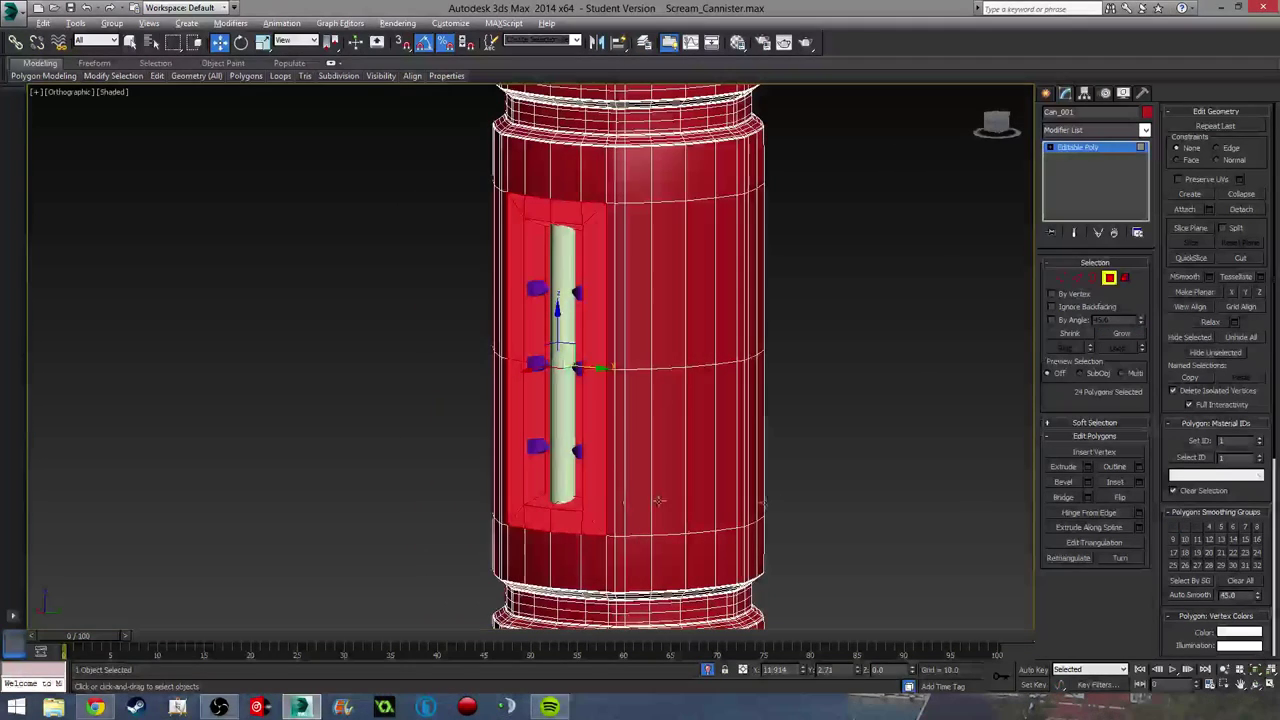
left_click_drag(1224, 441, 1178, 443)
type("4")
key("Return")
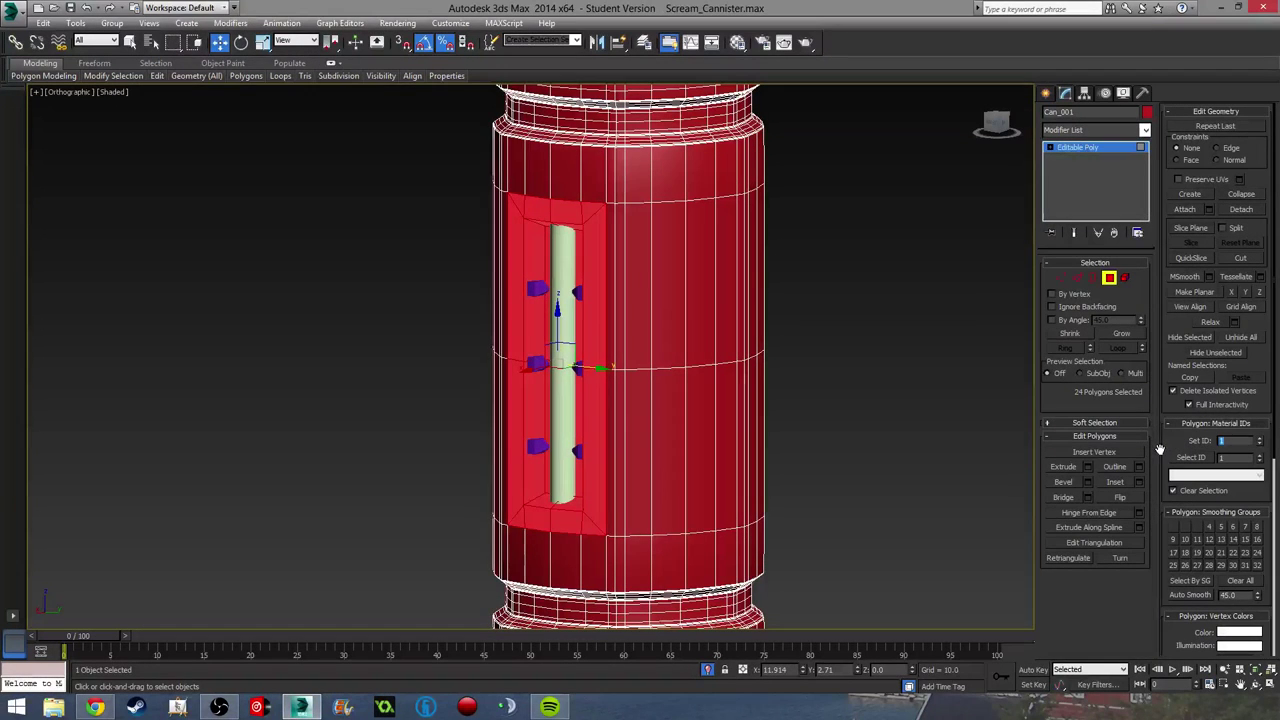
left_click(937, 428)
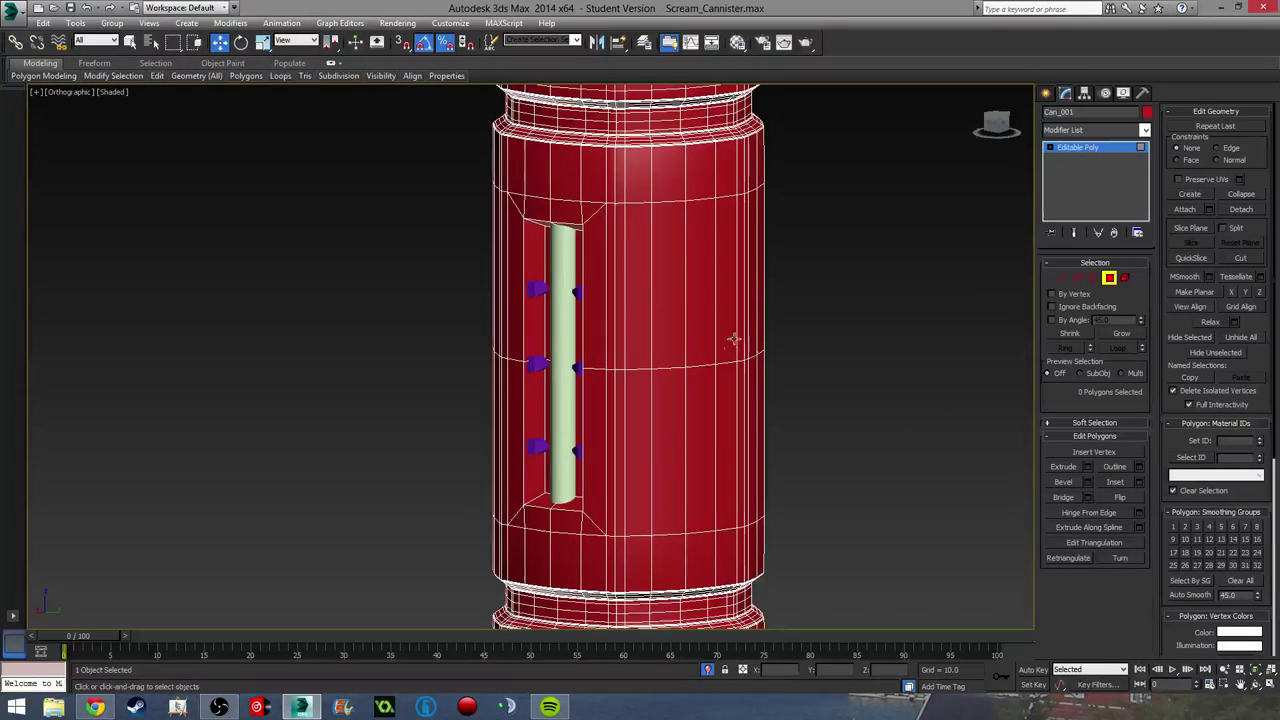
Step: Leave polygon editing on the canister and attach the right-hand spikes to the left-hand spike object
middle_click_drag(566, 330, 692, 309)
scroll(614, 328, "up", 2)
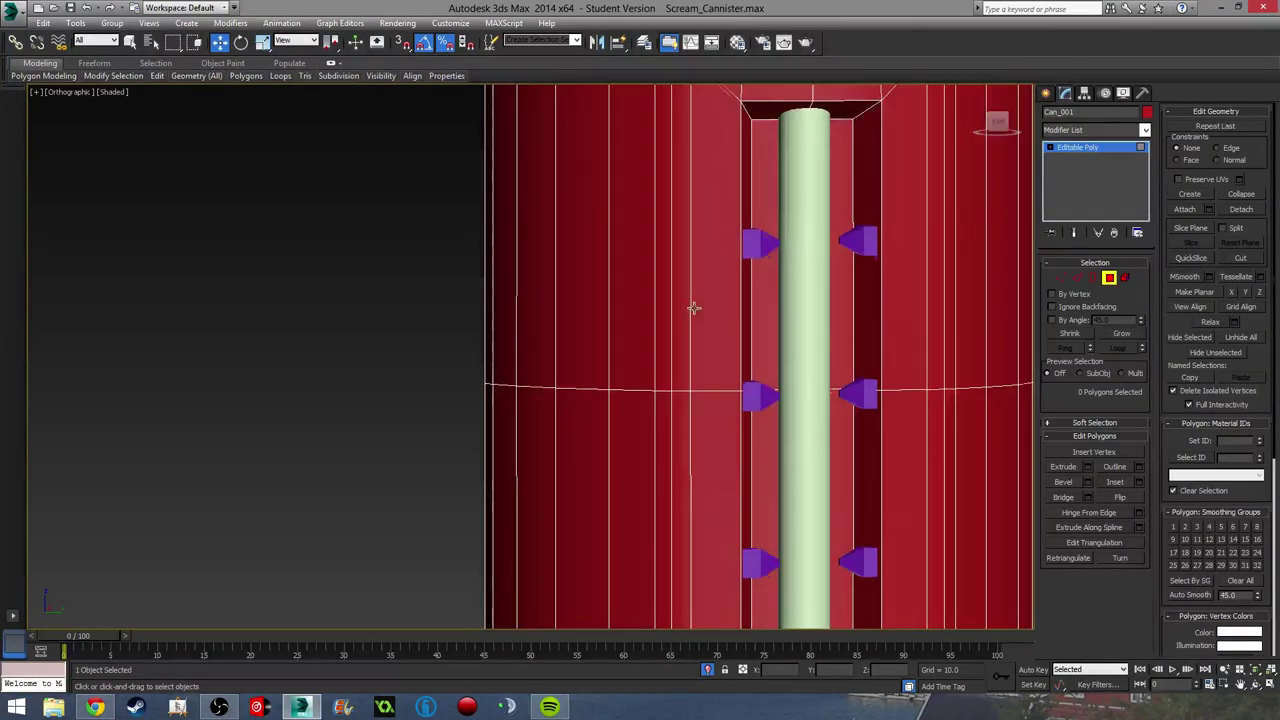
middle_click_drag(804, 304, 750, 314)
left_click(701, 254)
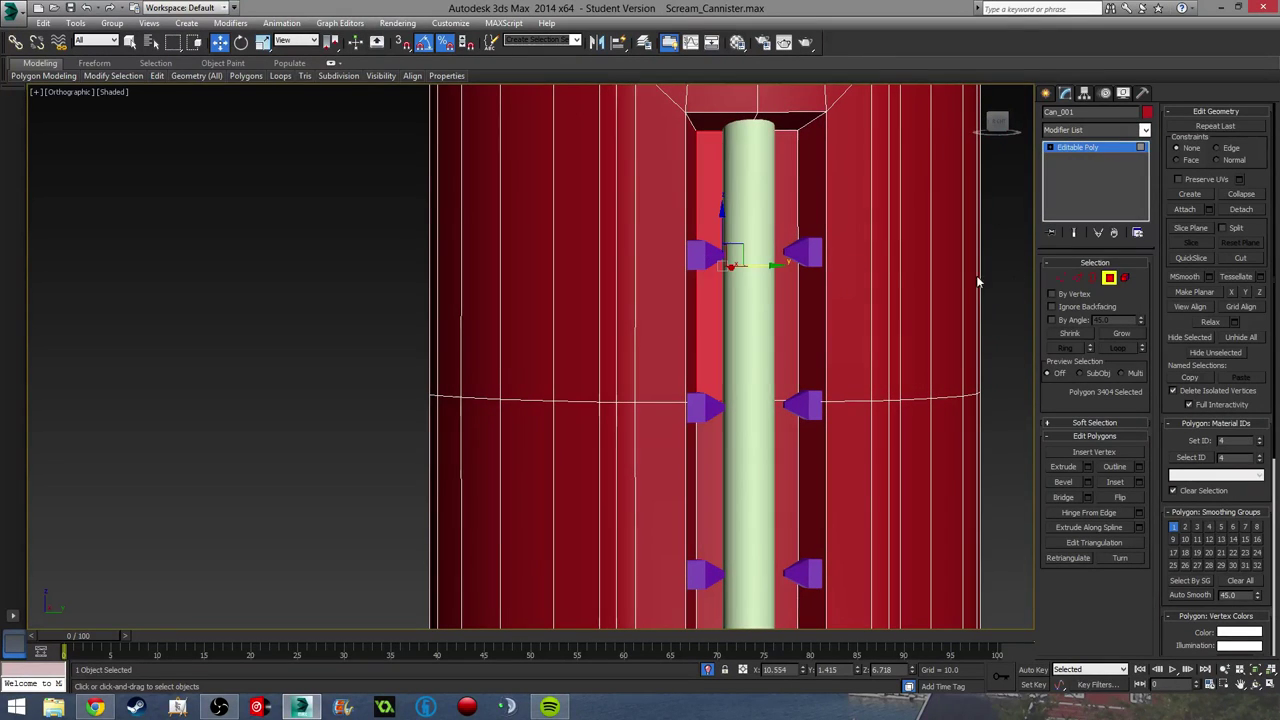
left_click(1110, 279)
left_click(700, 256)
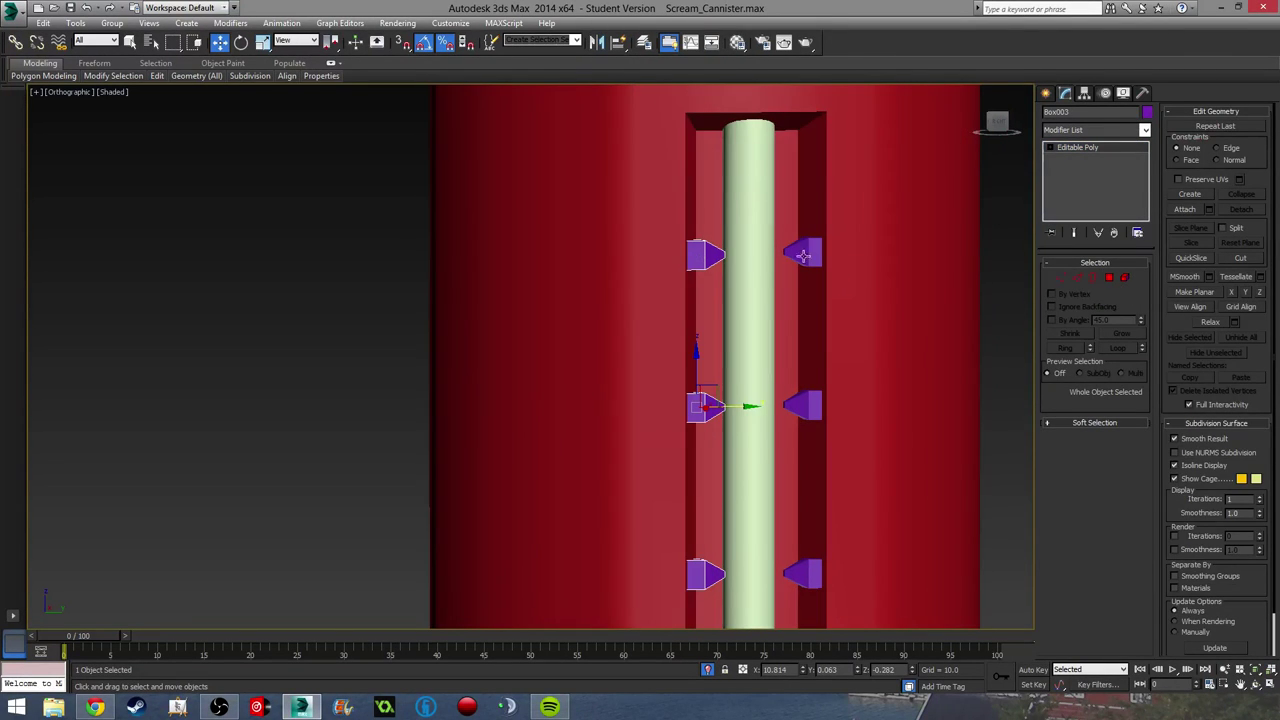
middle_click_drag(885, 313, 867, 312)
left_click(1185, 209)
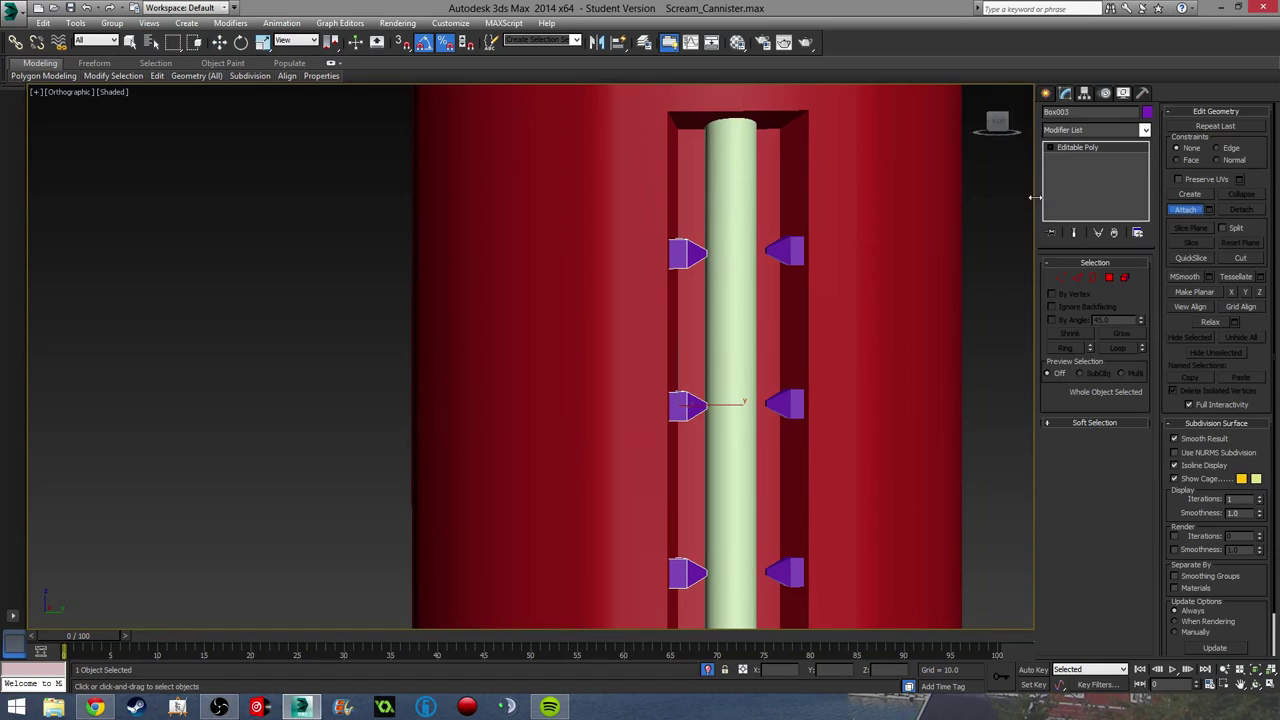
left_click(793, 252)
left_click(1186, 209)
left_click(999, 276)
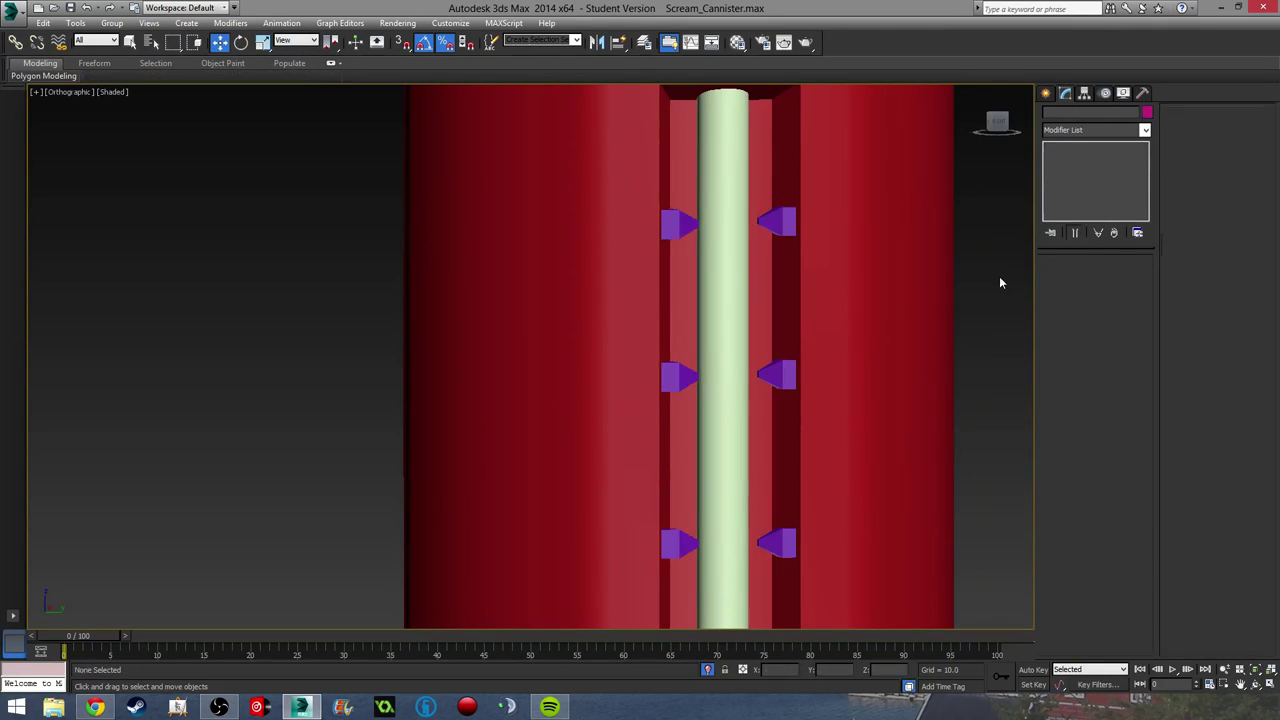
Step: Convert the light green cylinder in the recess to an Editable Poly and select its whole element
middle_click_drag(758, 334, 718, 338)
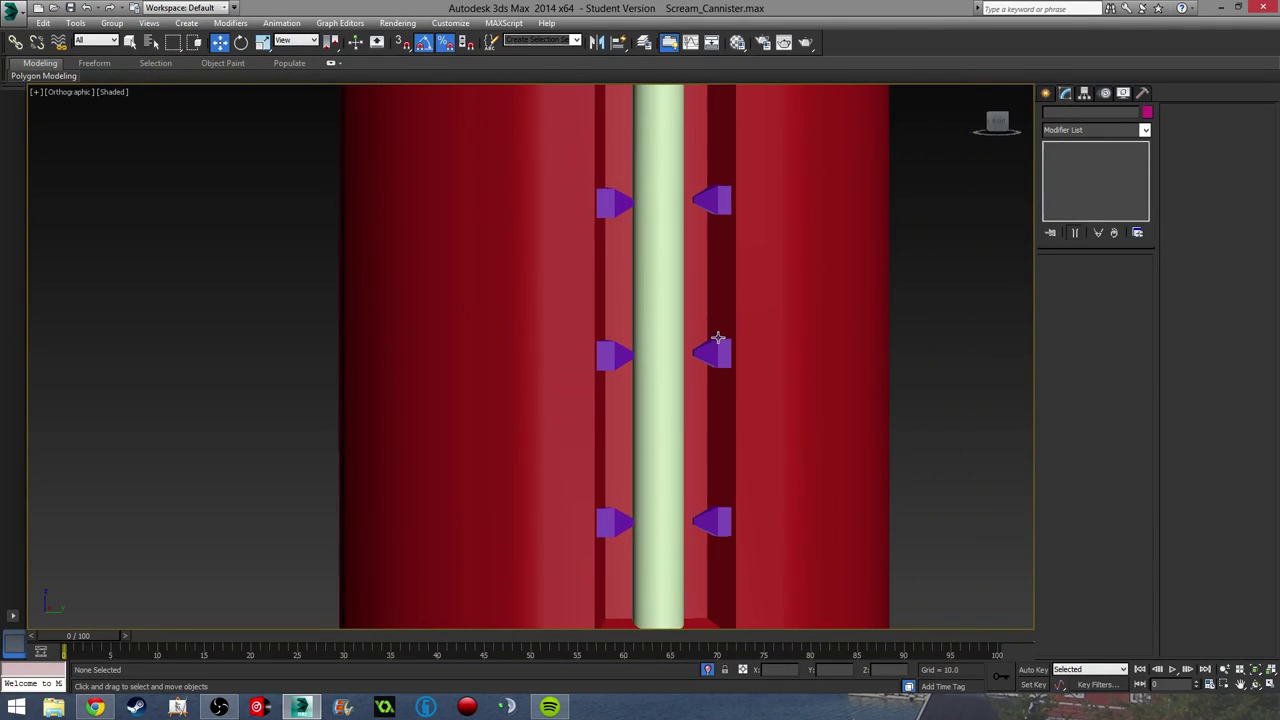
scroll(757, 377, "down", 5)
left_click(718, 316)
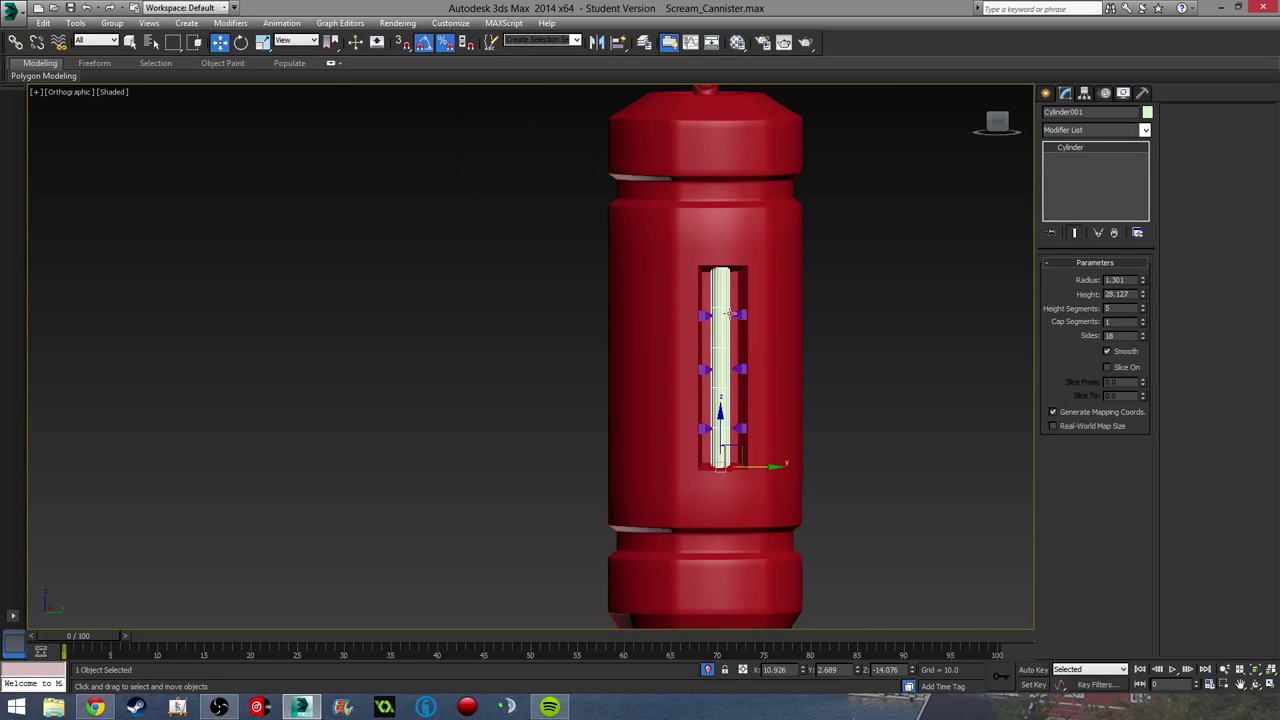
right_click(1078, 148)
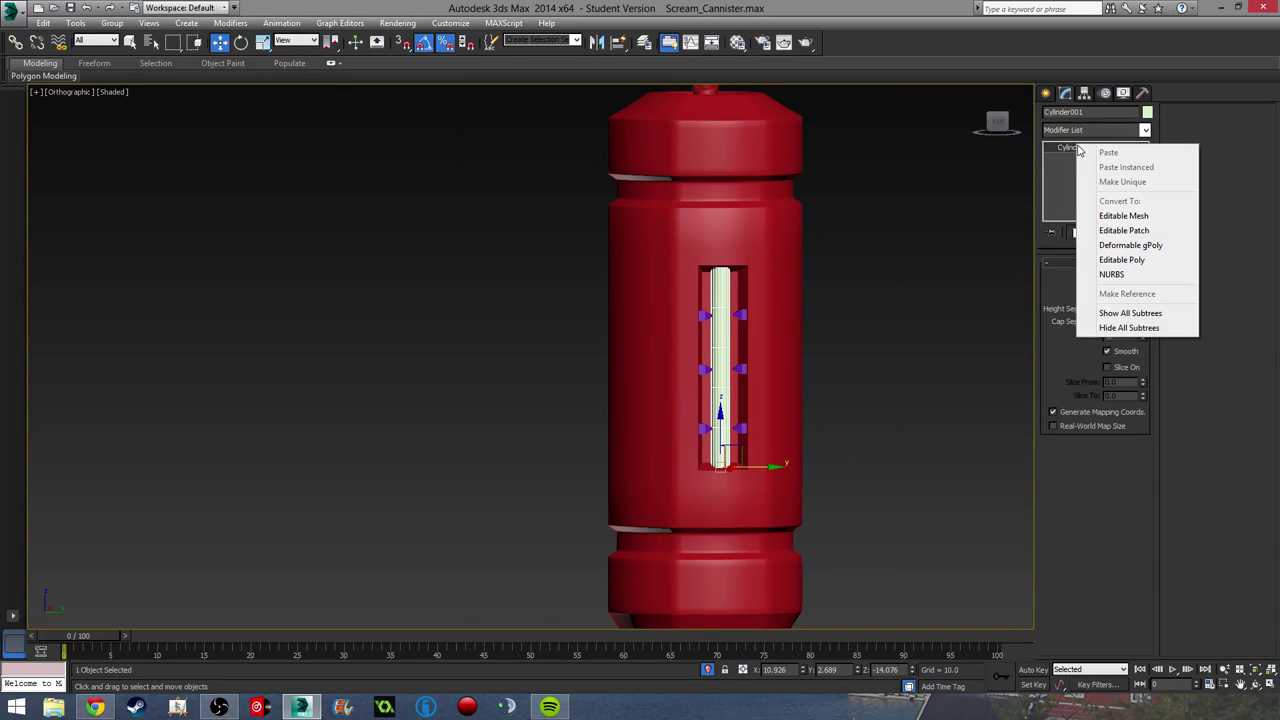
left_click(1141, 260)
scroll(849, 337, "down", 2)
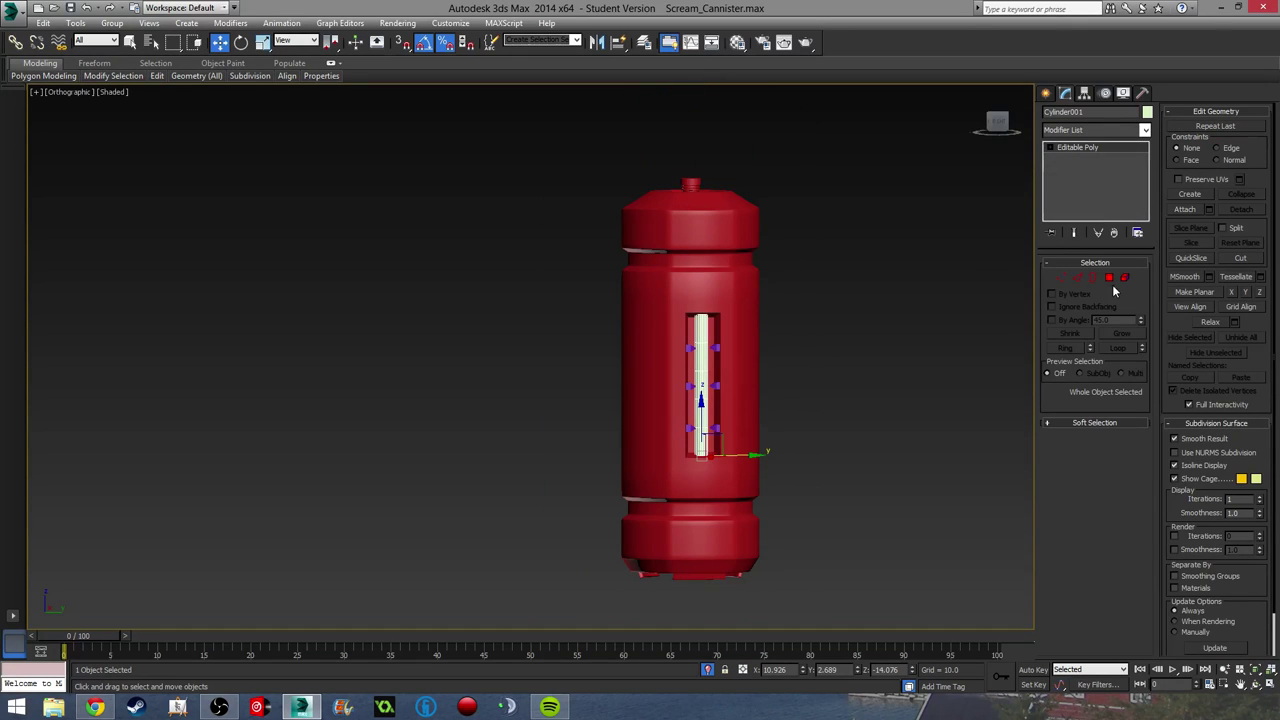
left_click(1125, 278)
left_click_drag(843, 639, 845, 640)
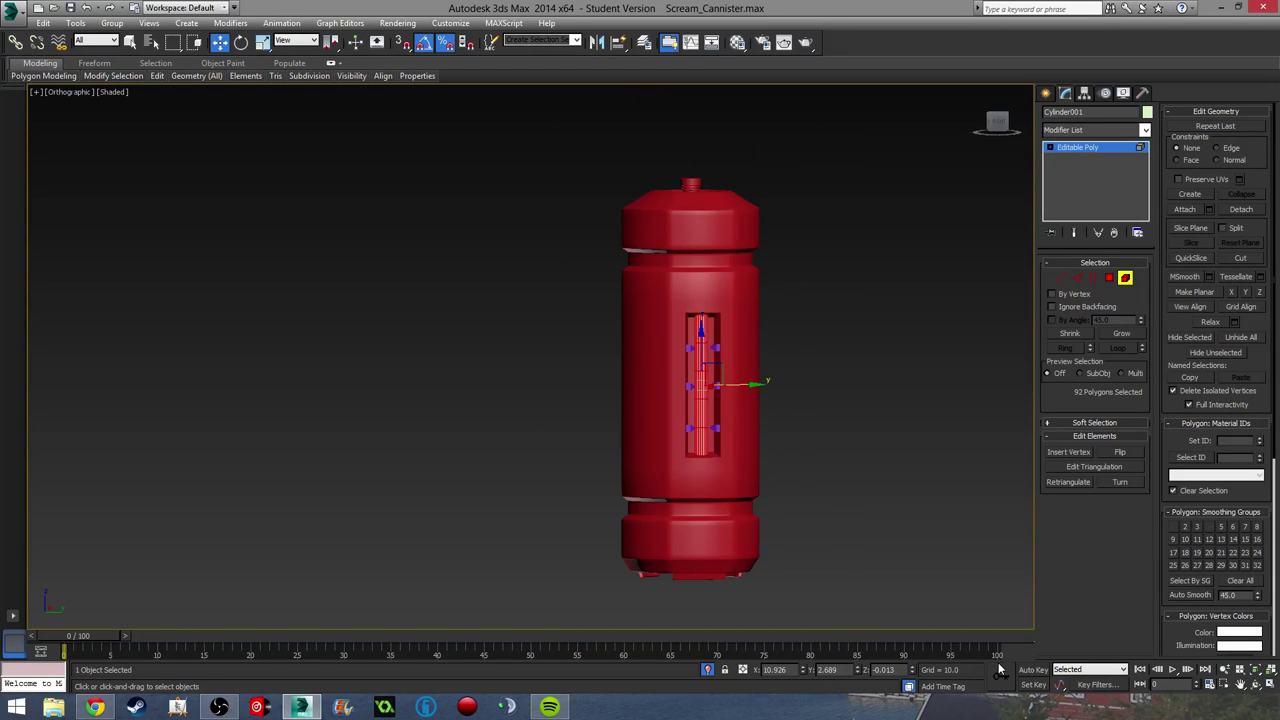
left_click(1126, 279)
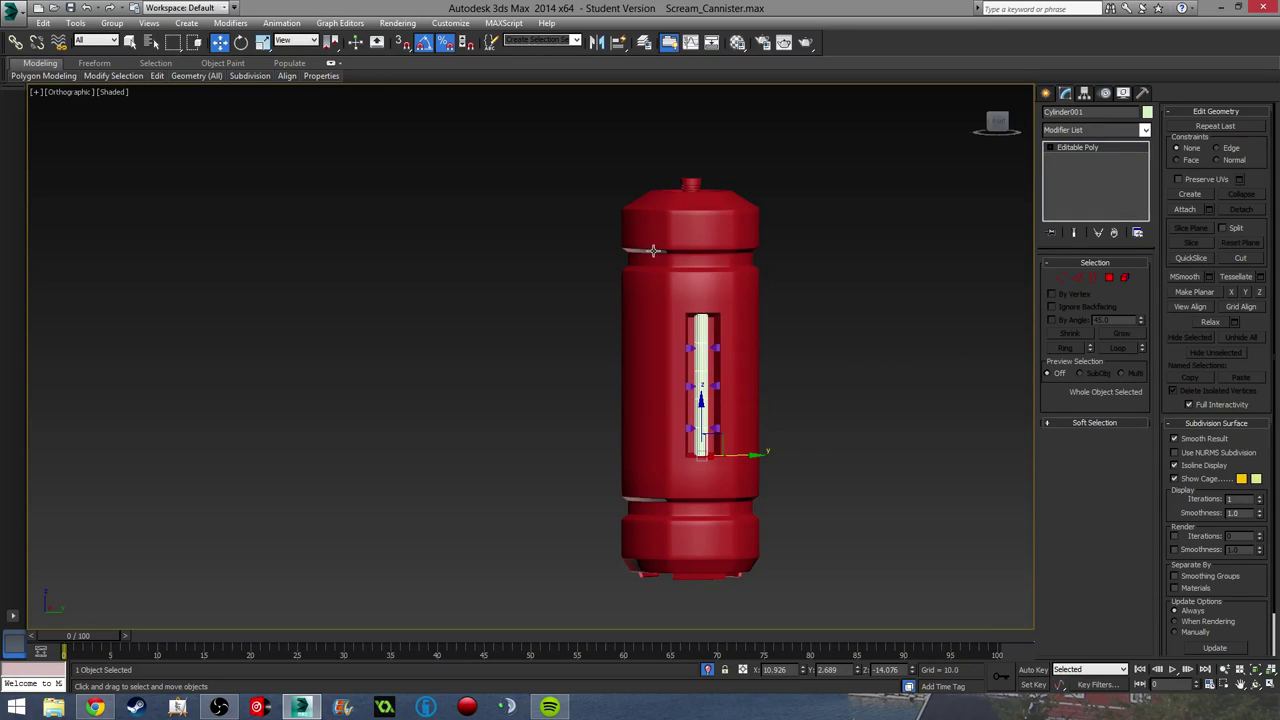
left_click(914, 392)
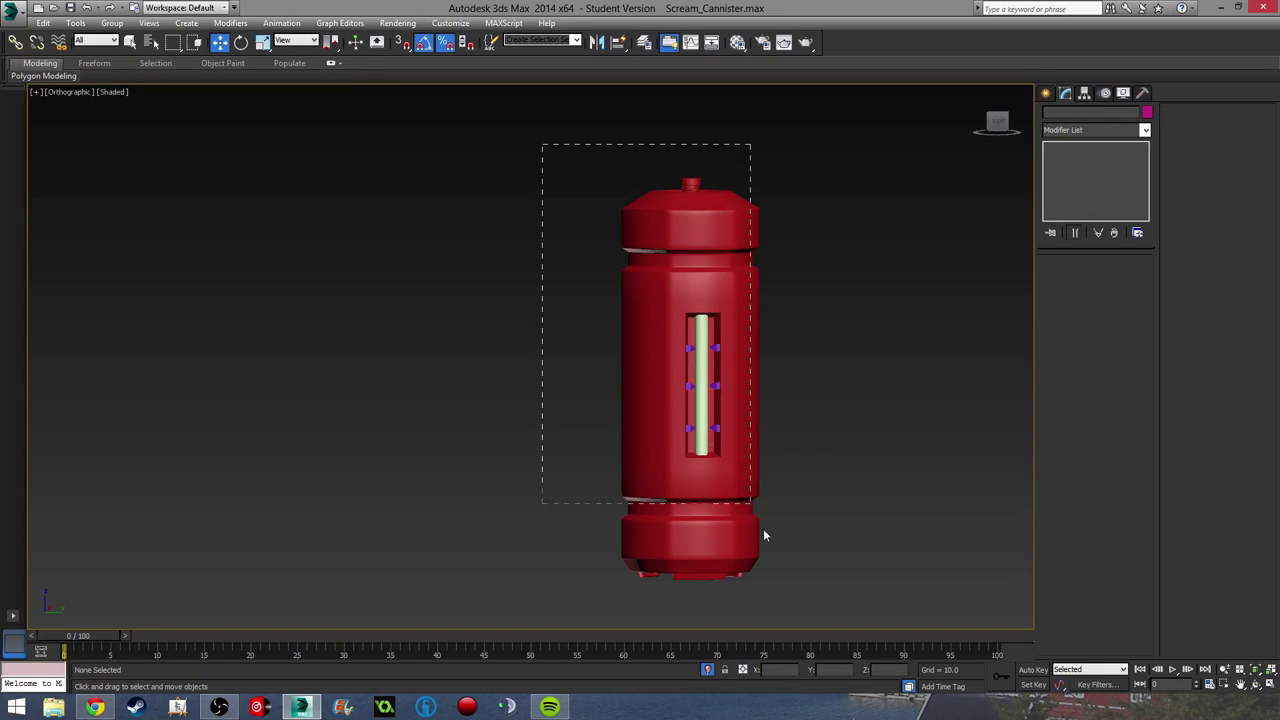
left_click_drag(763, 535, 765, 537)
left_click(880, 420)
Step: Select all six spike elements in the recess, and finish element editing with nothing selected
left_click(715, 348)
key("z")
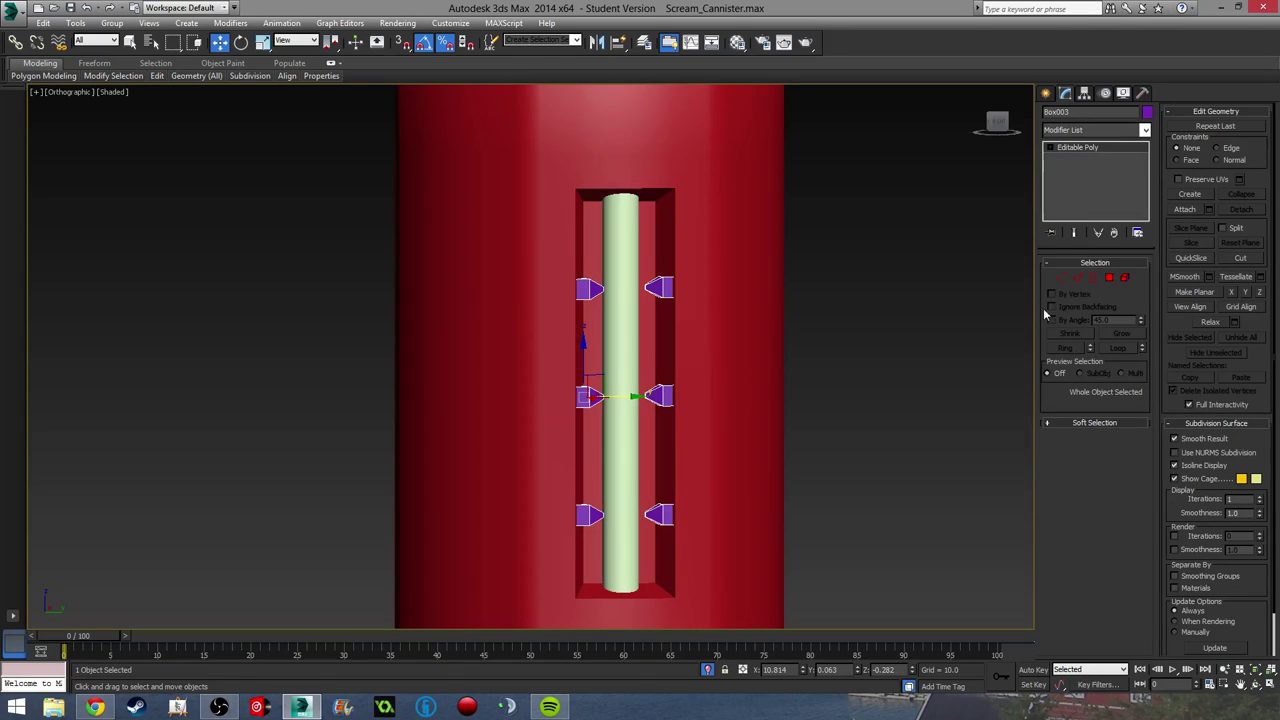
left_click(1112, 280)
left_click(660, 288)
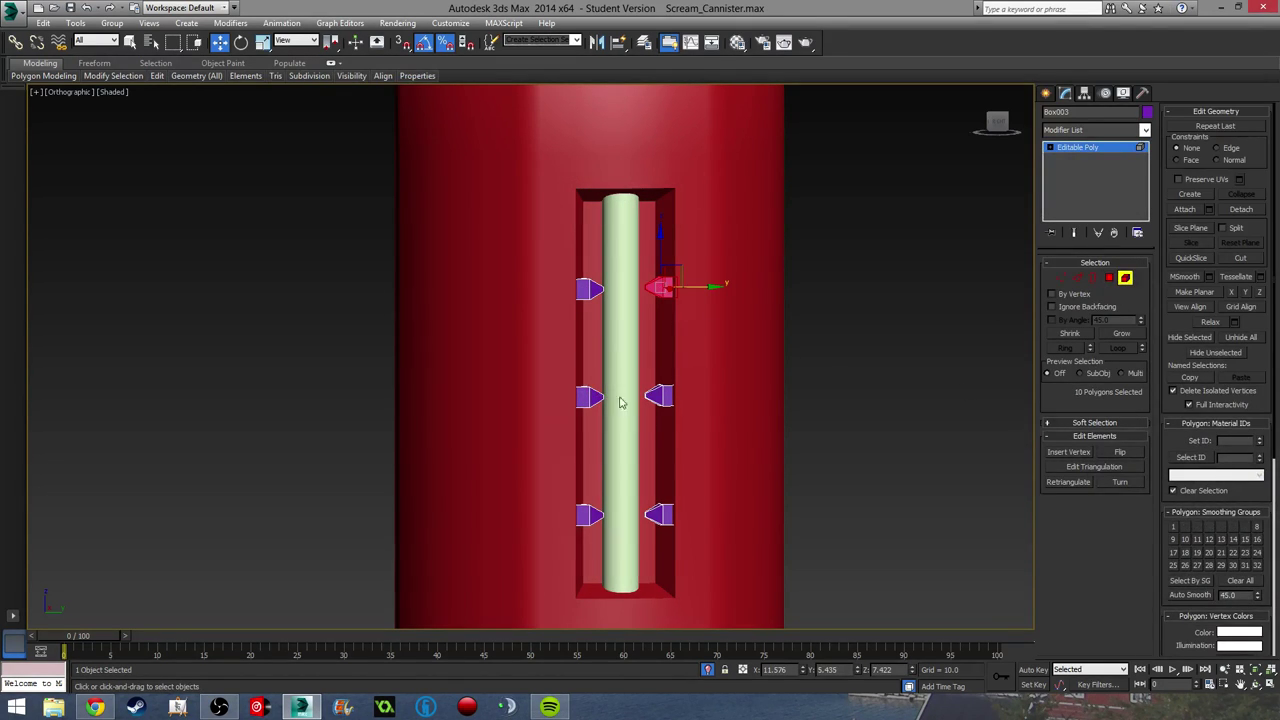
left_click(660, 396, "ctrl")
left_click(664, 515, "ctrl")
left_click(589, 515, "ctrl")
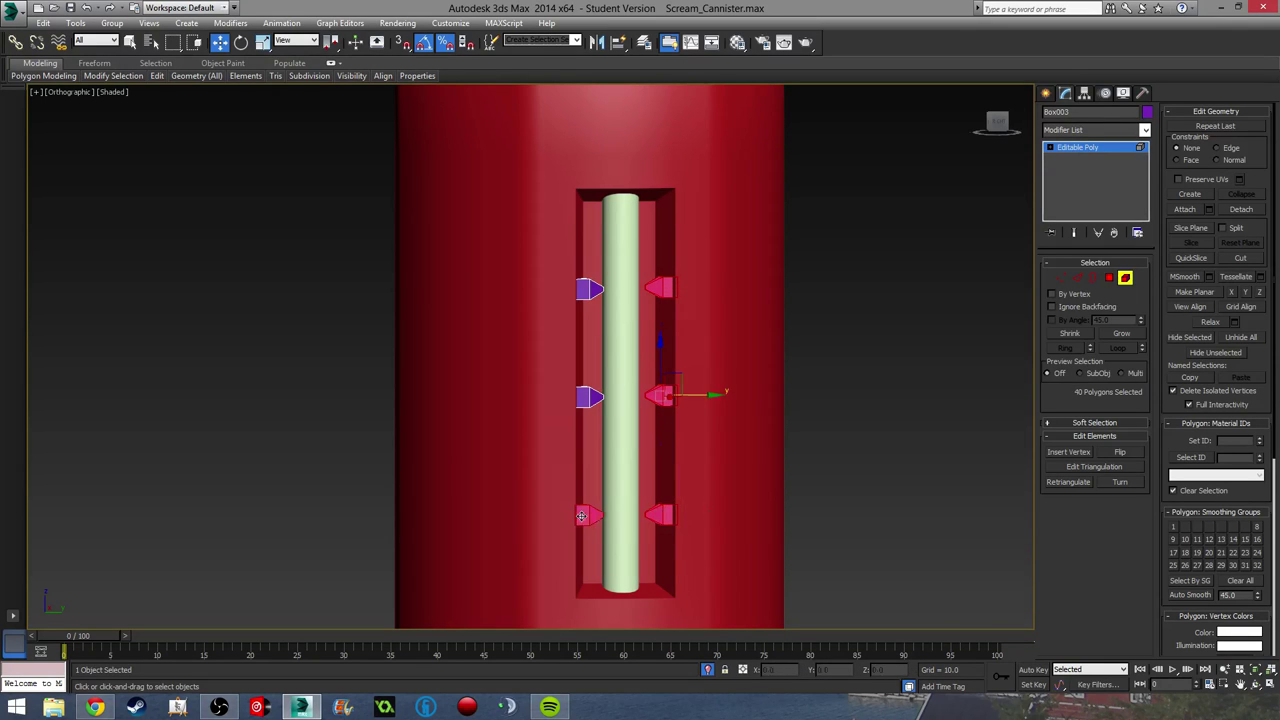
left_click(589, 397, "ctrl")
left_click(589, 289, "ctrl")
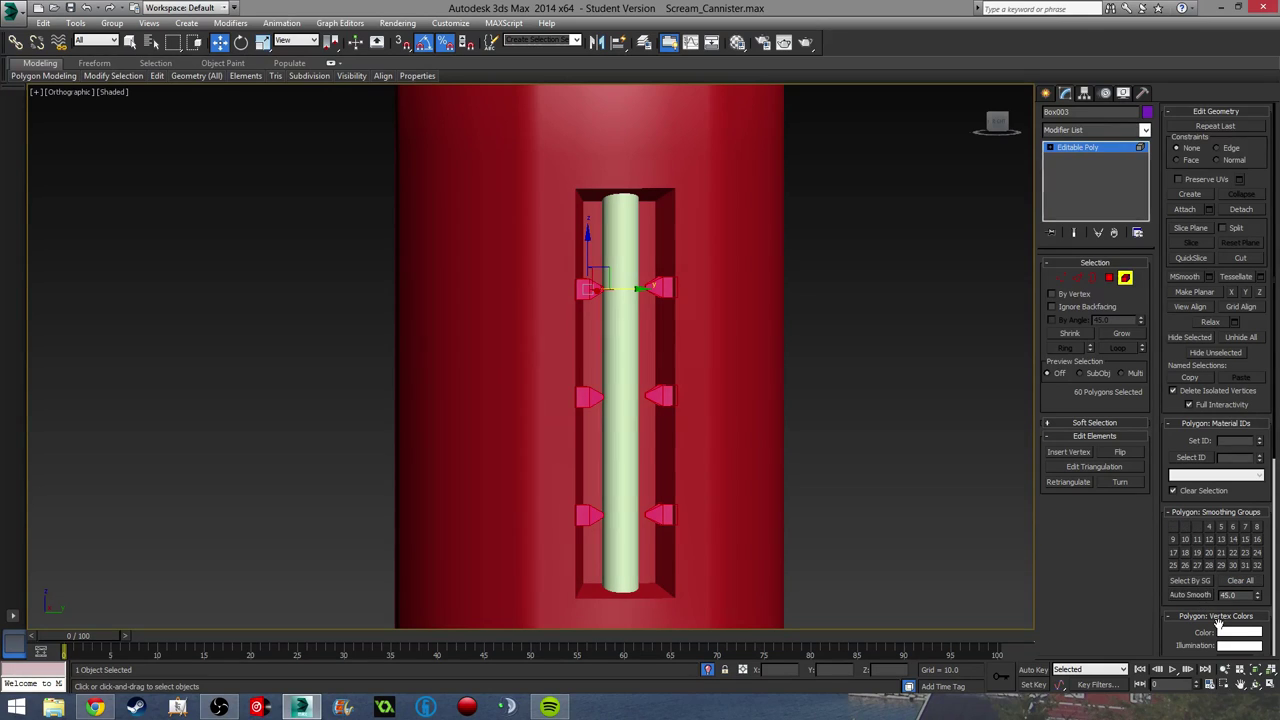
left_click(916, 356)
middle_click_drag(844, 357, 829, 371)
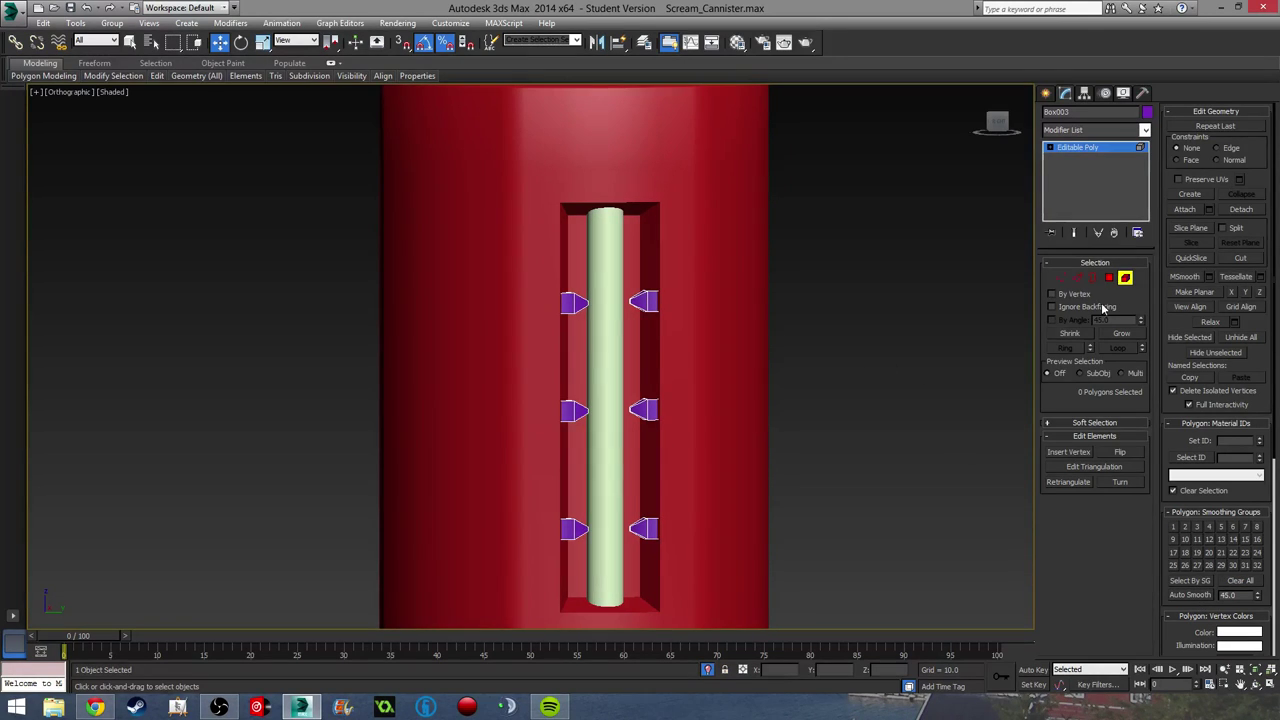
left_click(1124, 278)
left_click(837, 353)
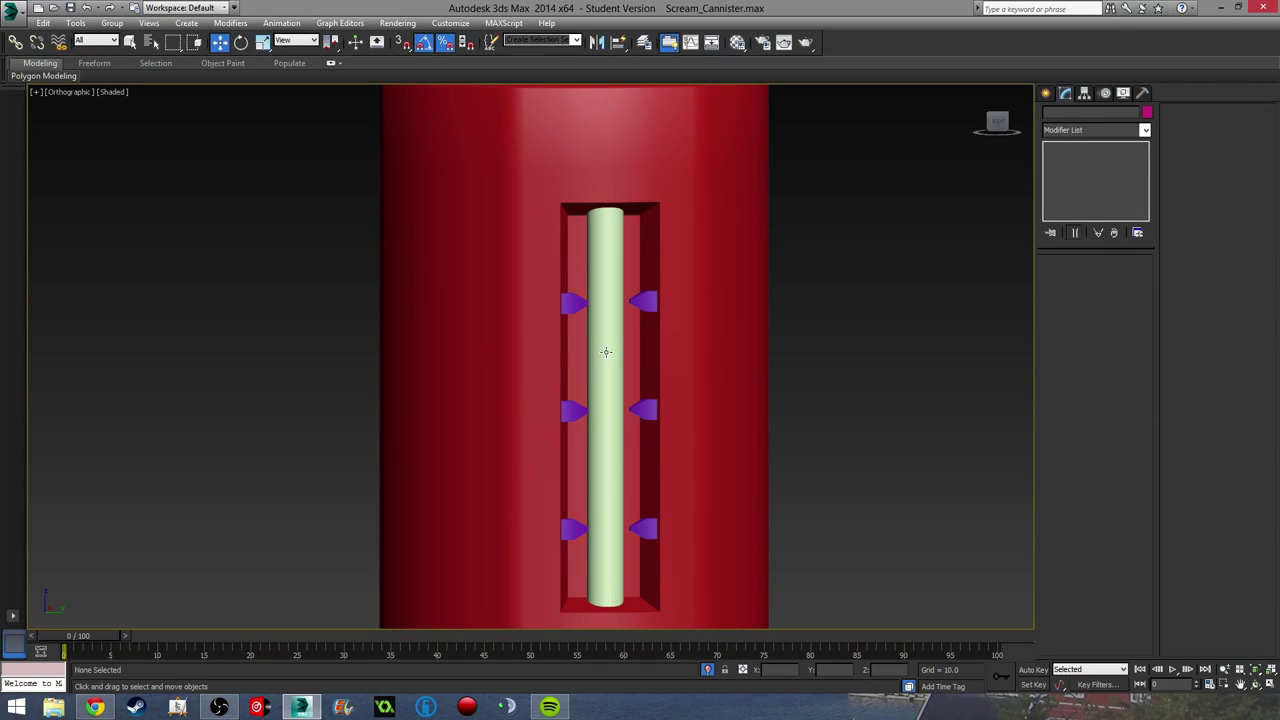
Step: Assign NVIDIA mental ray as the production renderer in the render setup, and close the setup window
scroll(560, 329, "down", 5)
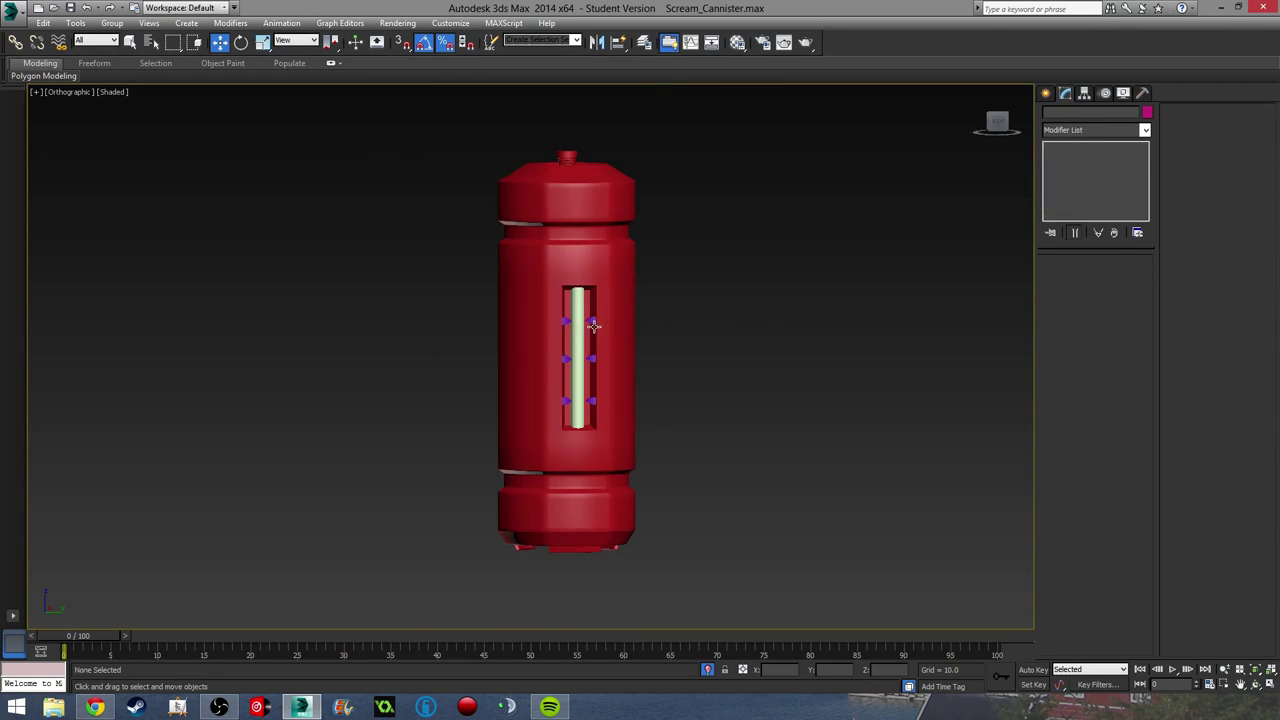
middle_click_drag(594, 326, 621, 332)
key("F10")
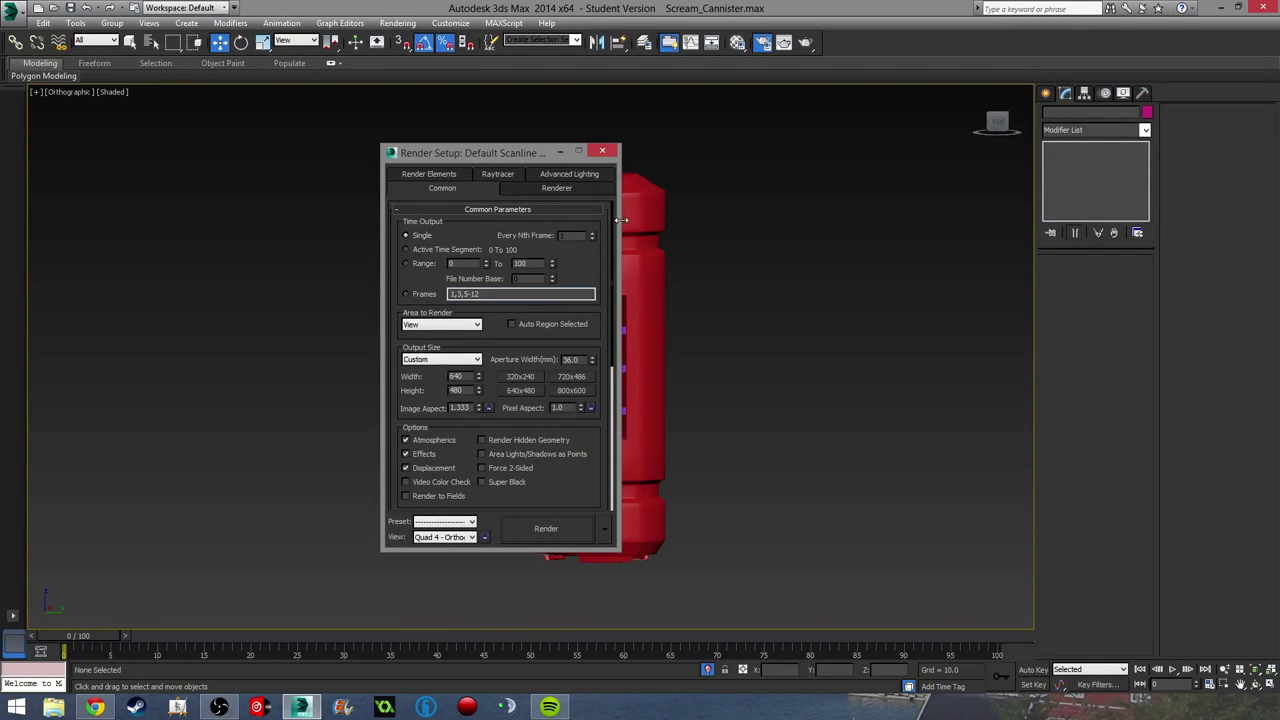
scroll(600, 330, "down", 5)
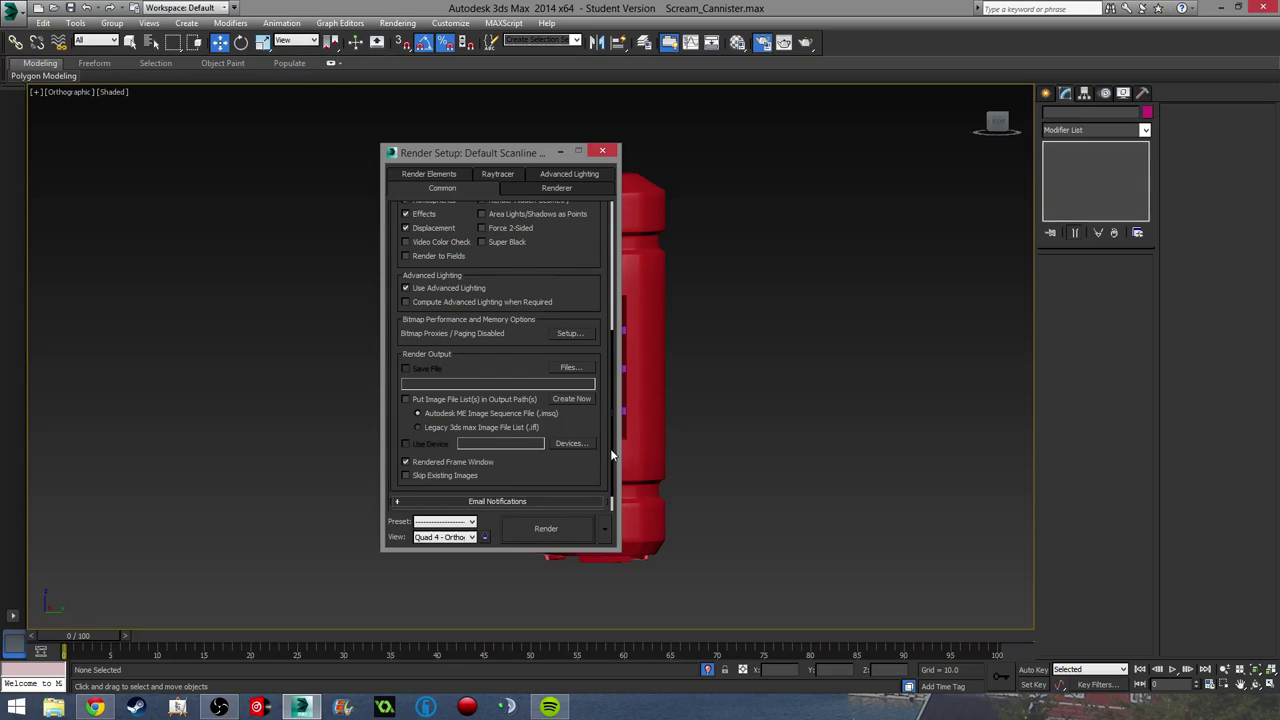
scroll(605, 475, "down", 2)
left_click(399, 504)
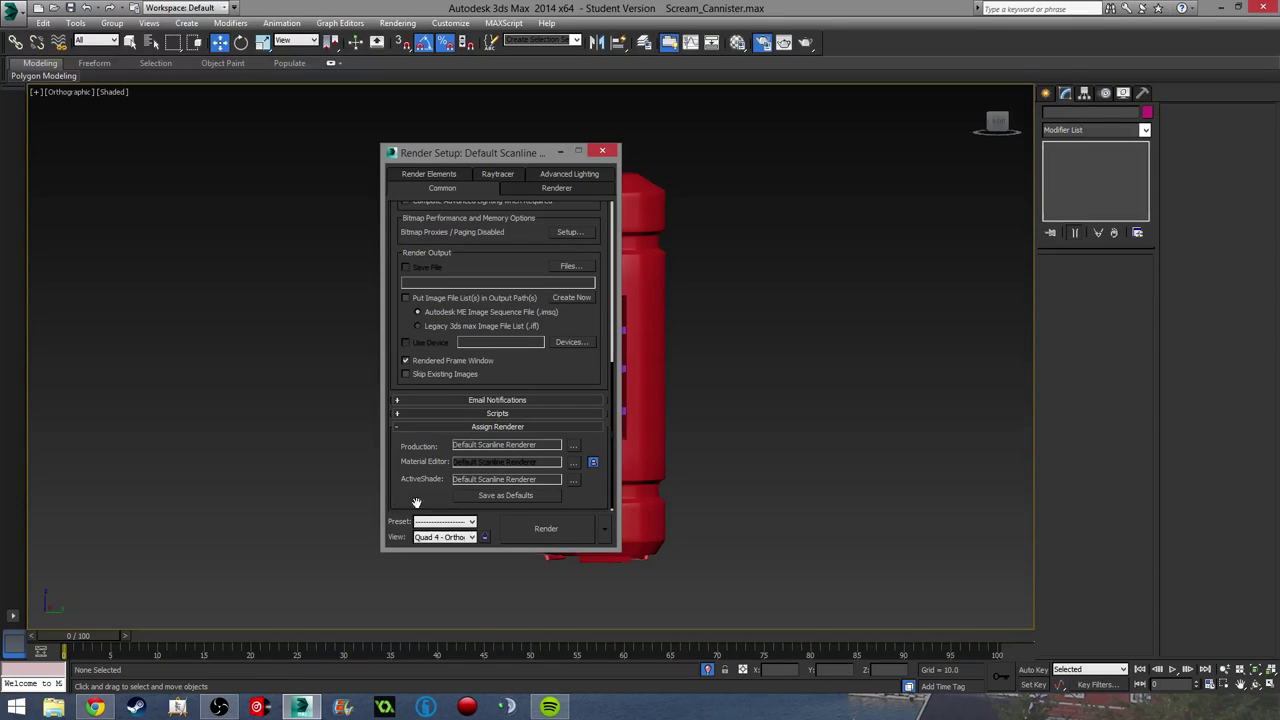
left_click(566, 450)
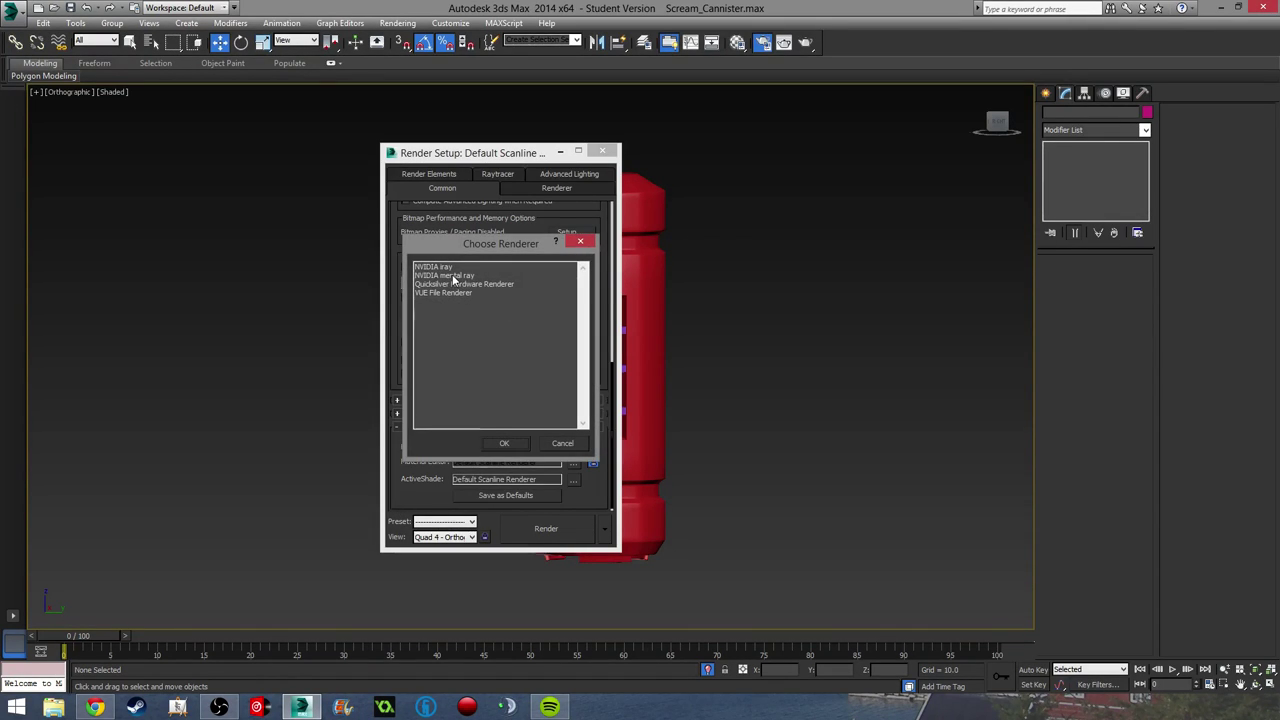
left_click(455, 276)
left_click(503, 443)
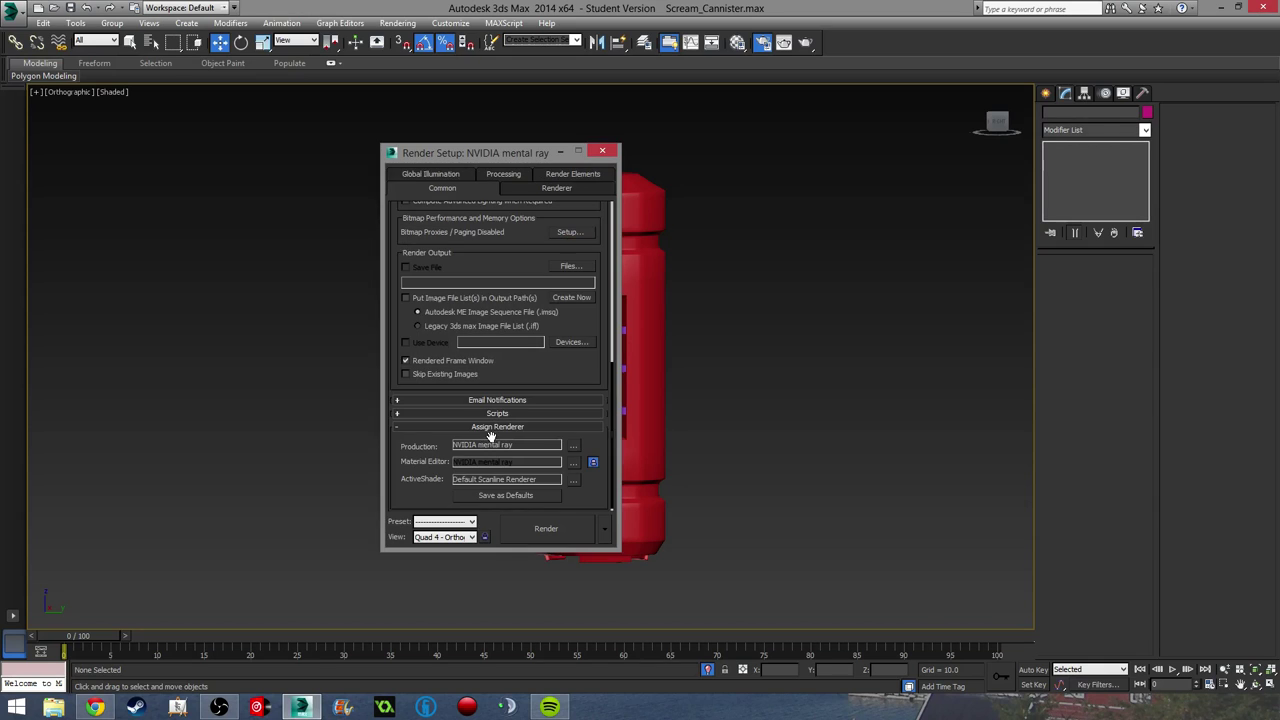
left_click(602, 151)
Step: Switch the viewport from orthographic to perspective and frame the canister at an angle to its recess
scroll(600, 318, "up", 2)
middle_click_drag(599, 319, 541, 330, "alt")
scroll(541, 333, "down", 6)
middle_click_drag(326, 332, 450, 308)
key("p")
scroll(478, 368, "up", 7)
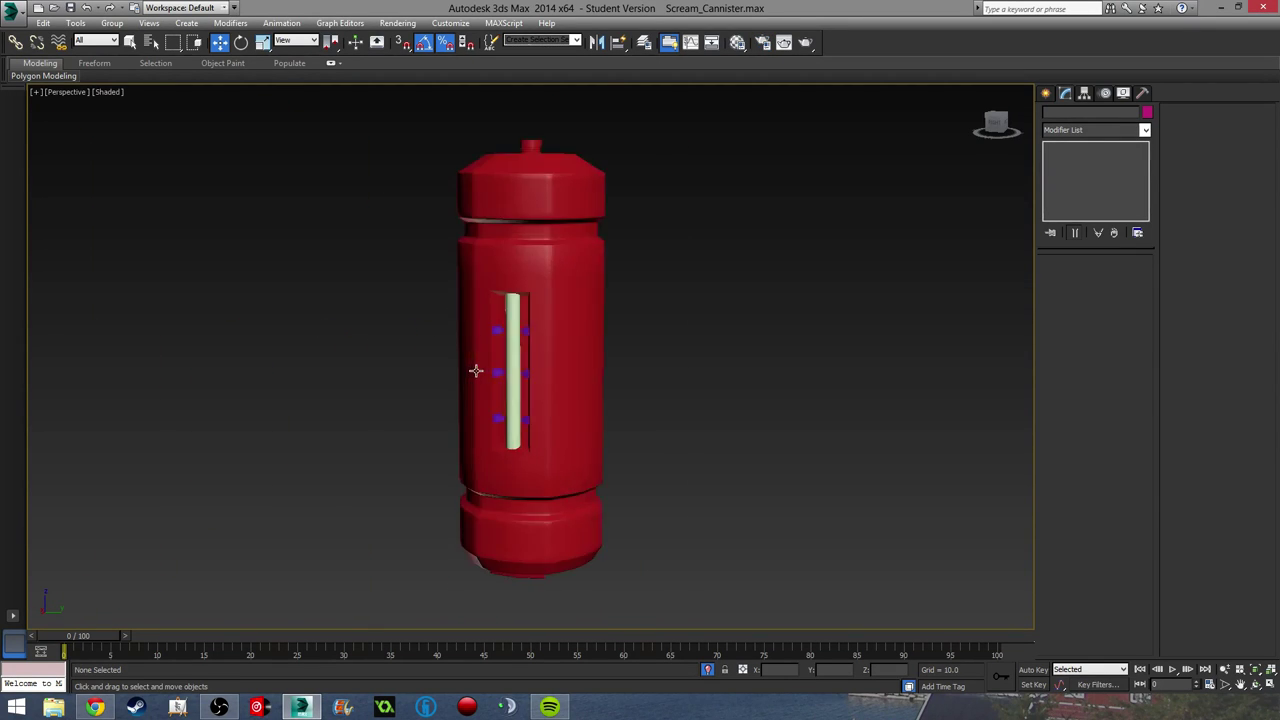
mouse_move(557, 408)
middle_mouse_down("alt")
mouse_move(491, 403)
mouse_move(563, 435)
mouse_move(543, 346)
mouse_move(483, 391)
mouse_move(534, 411)
middle_mouse_up("alt")
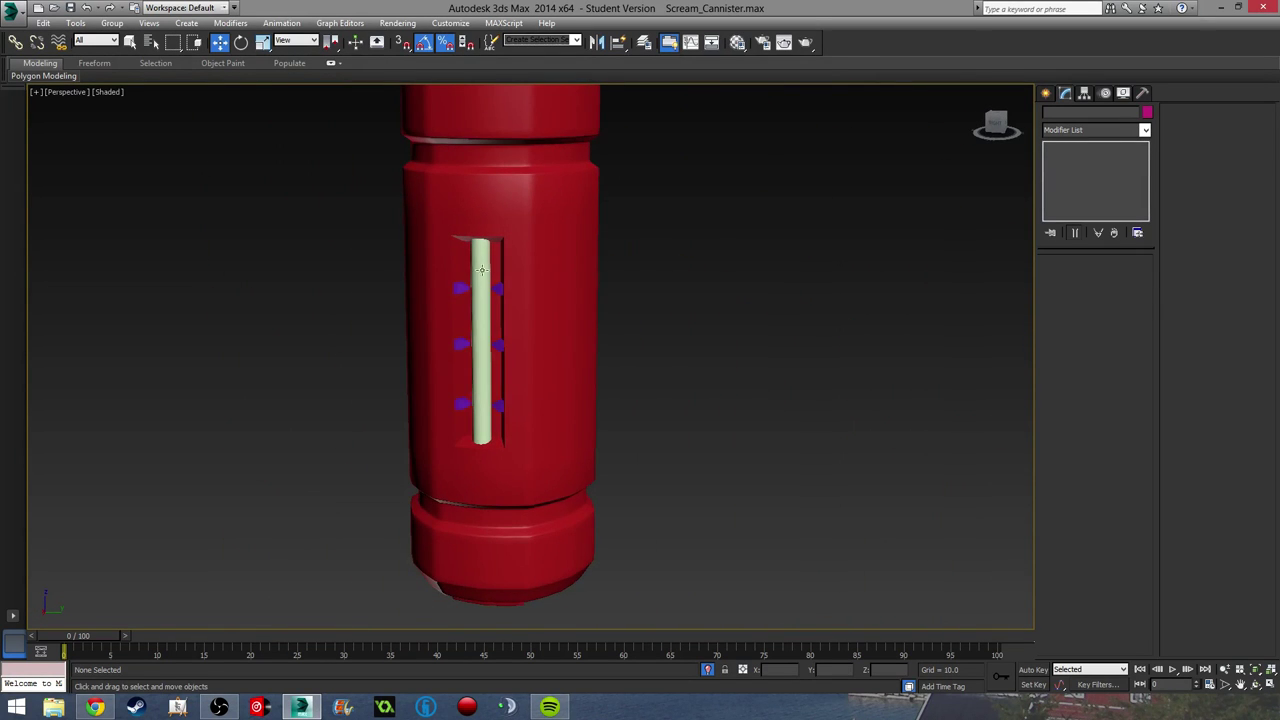
middle_click_drag(481, 270, 456, 331)
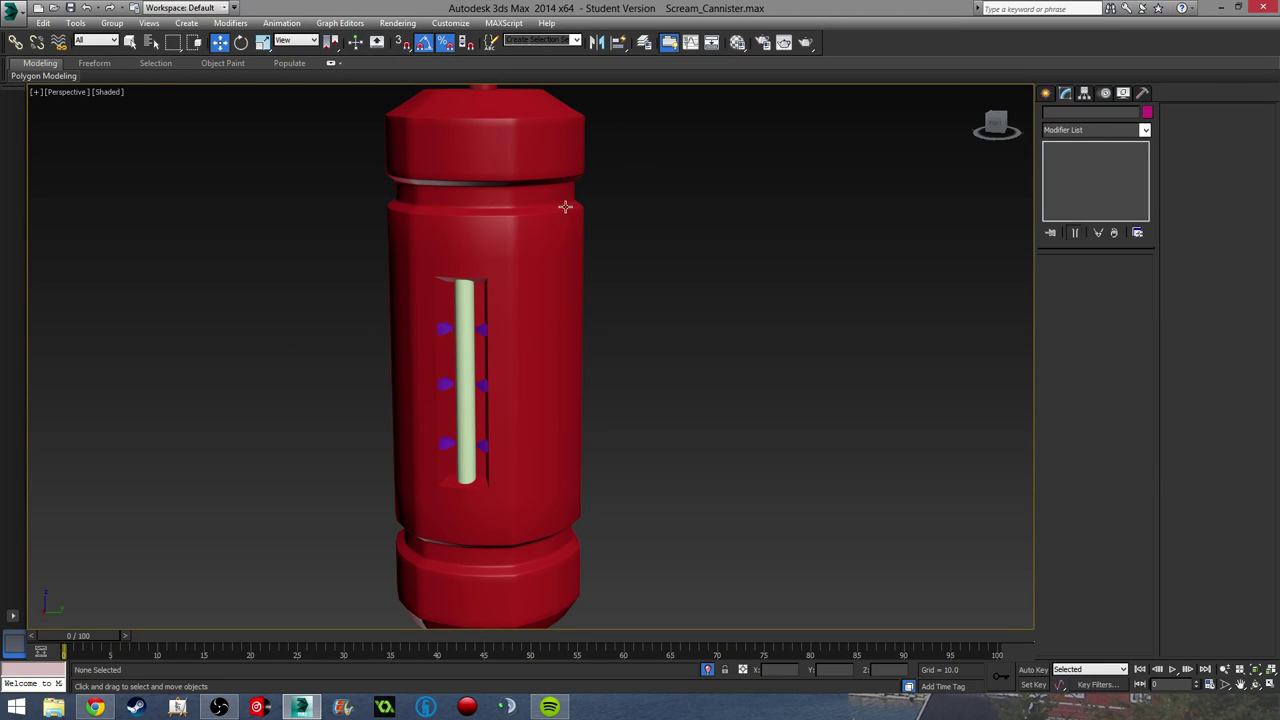
Step: Select the red canister body and add an Unwrap UVW modifier to it
left_click(515, 196)
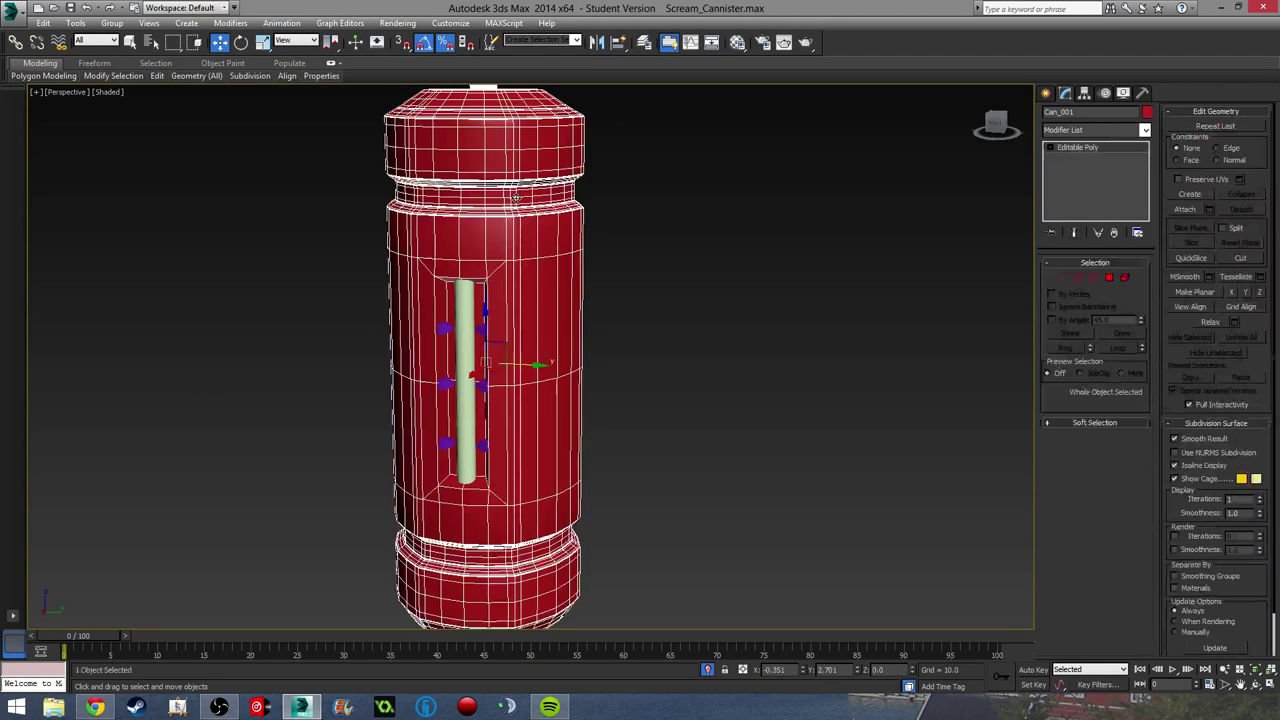
left_click(1093, 130)
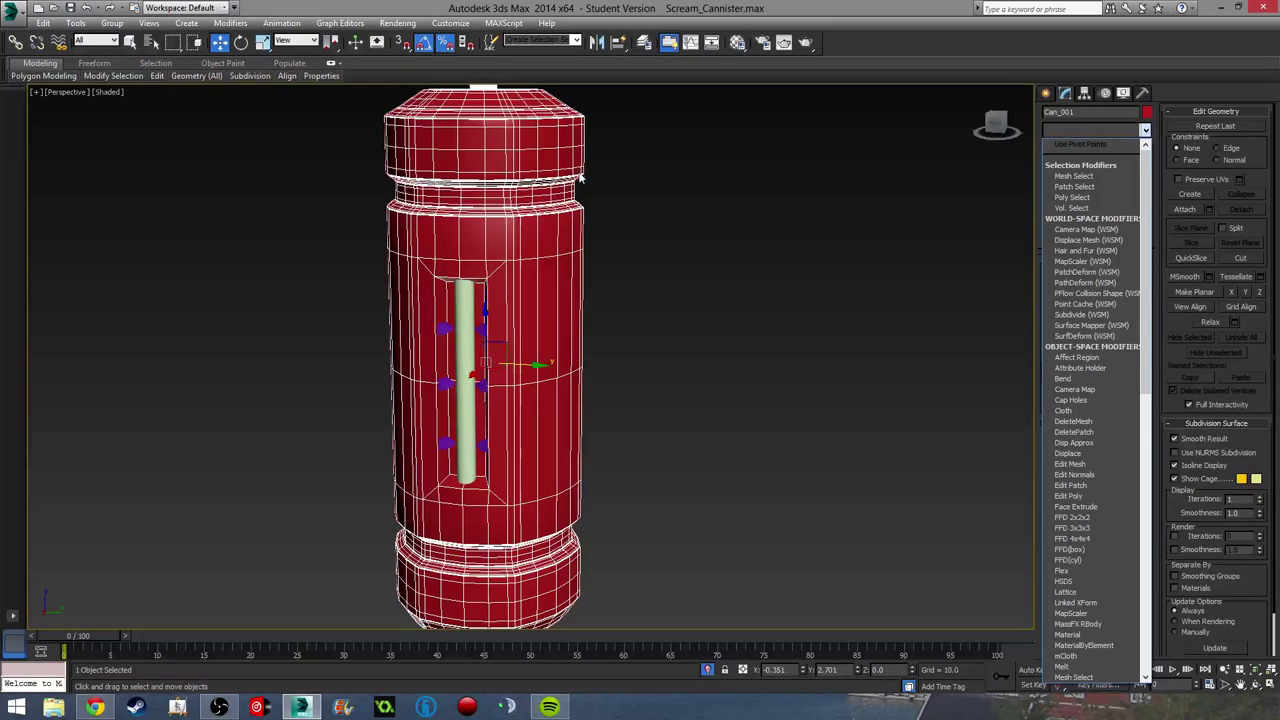
left_click(1082, 116)
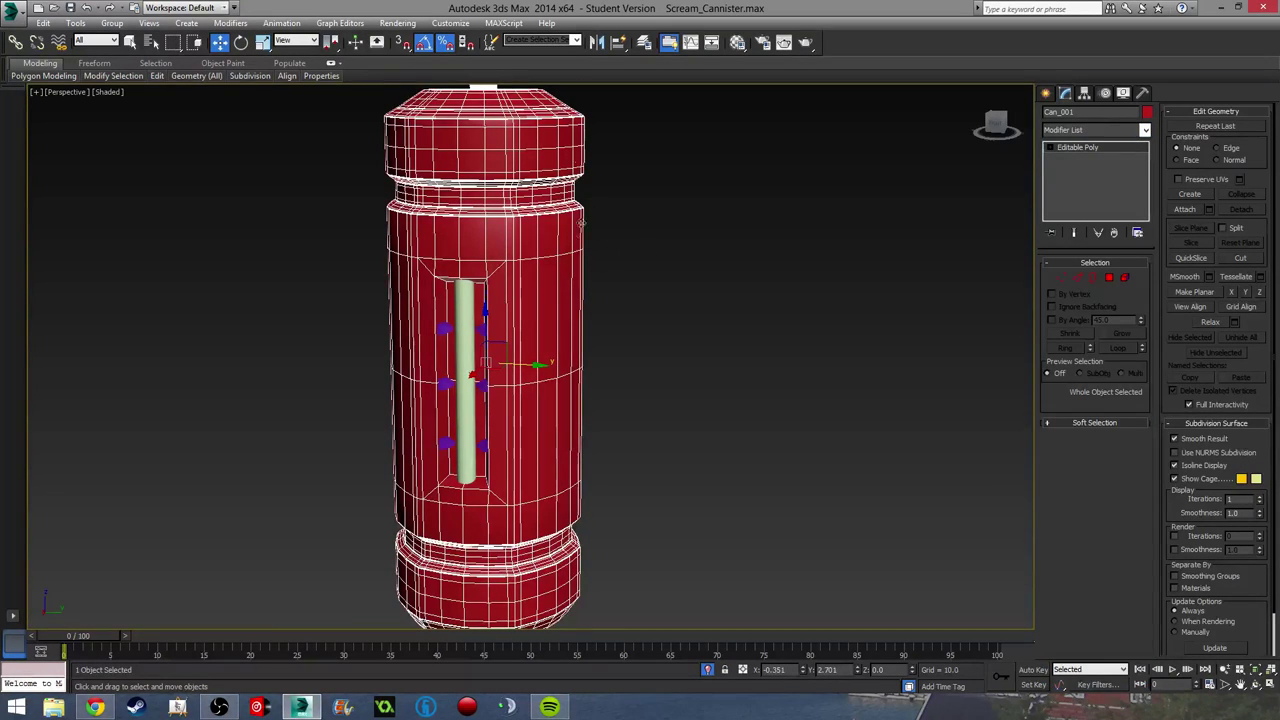
scroll(1009, 207, "down", 3)
scroll(1010, 202, "up", 3)
middle_click_drag(423, 262, 527, 226)
left_click(1090, 127)
key("u")
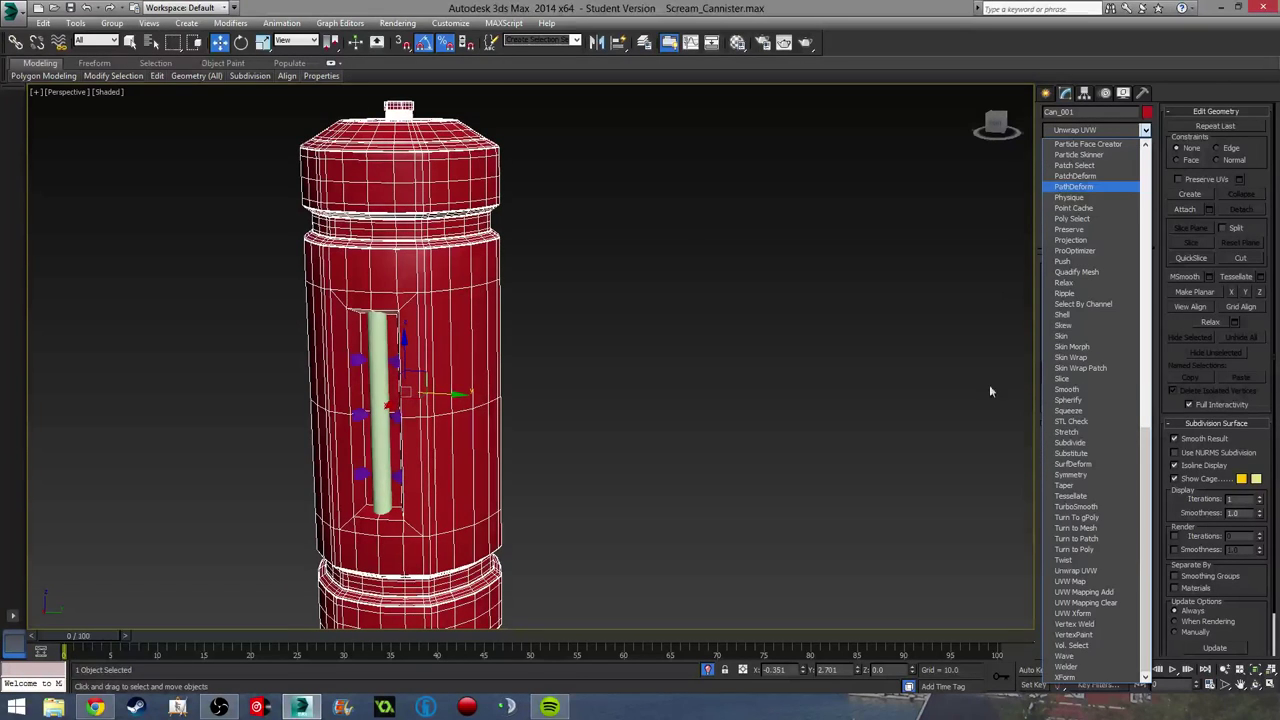
scroll(1100, 480, "down", 5)
left_click(1076, 570)
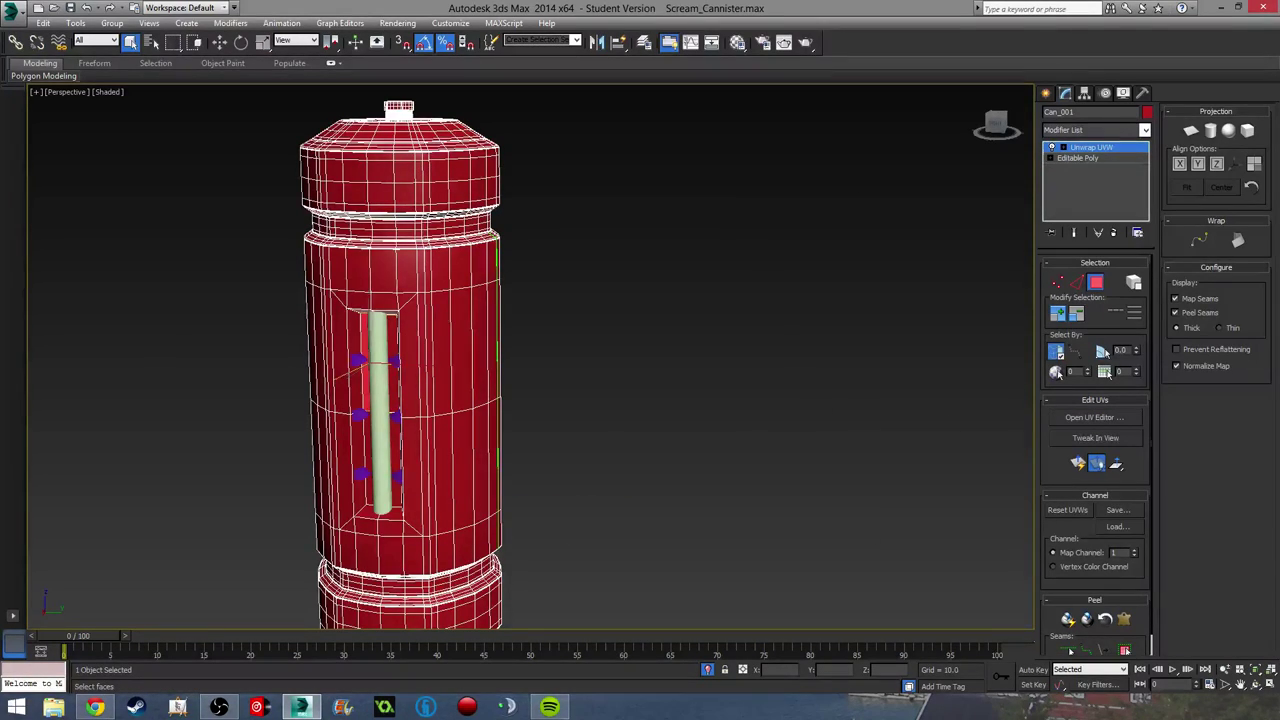
Step: Flatten-map all faces of the canister body in the UV editor, inspect the layout, and deselect the body
key("ctrl+a")
key("ctrl+e")
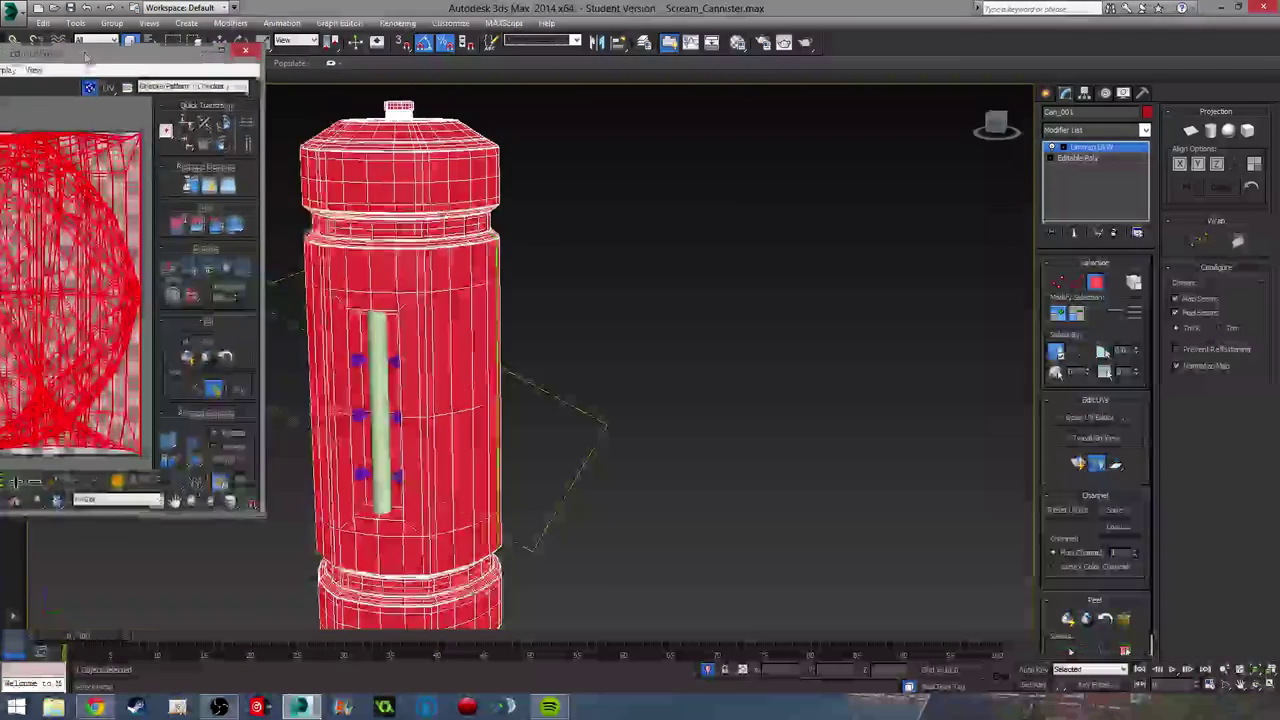
left_click_drag(78, 54, 601, 94)
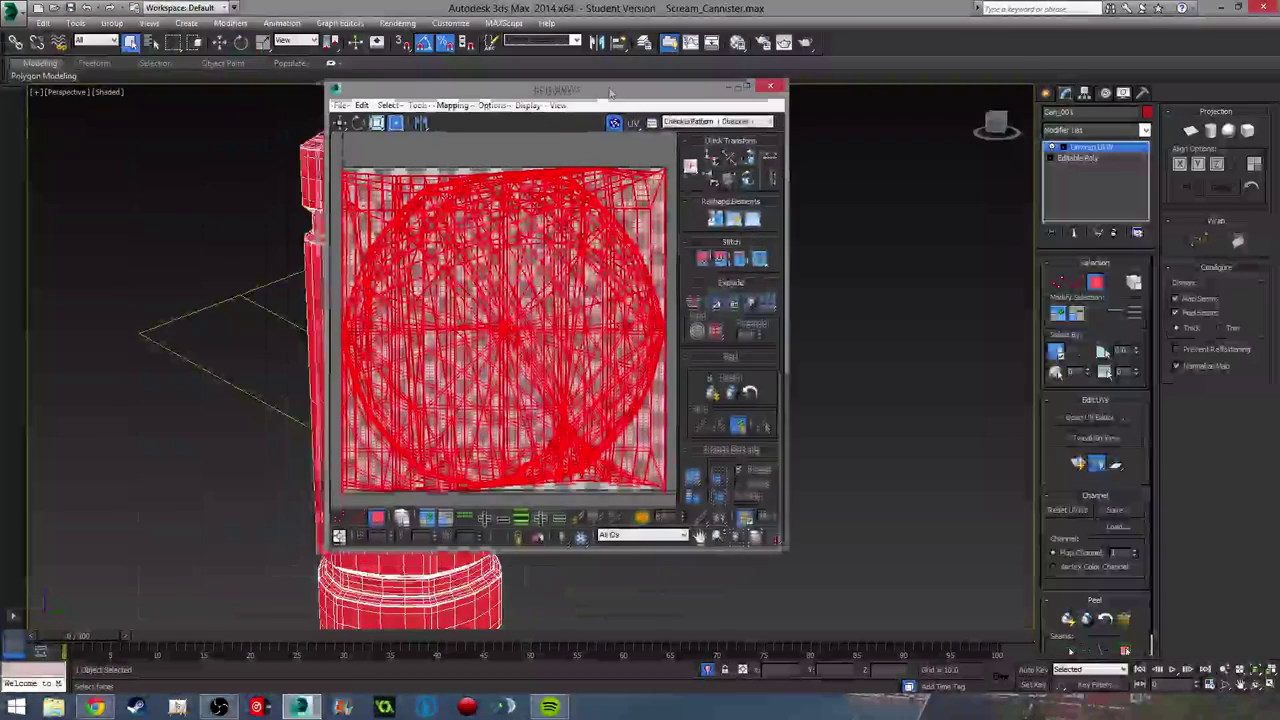
left_click(452, 105)
left_click(470, 120)
left_click(182, 91)
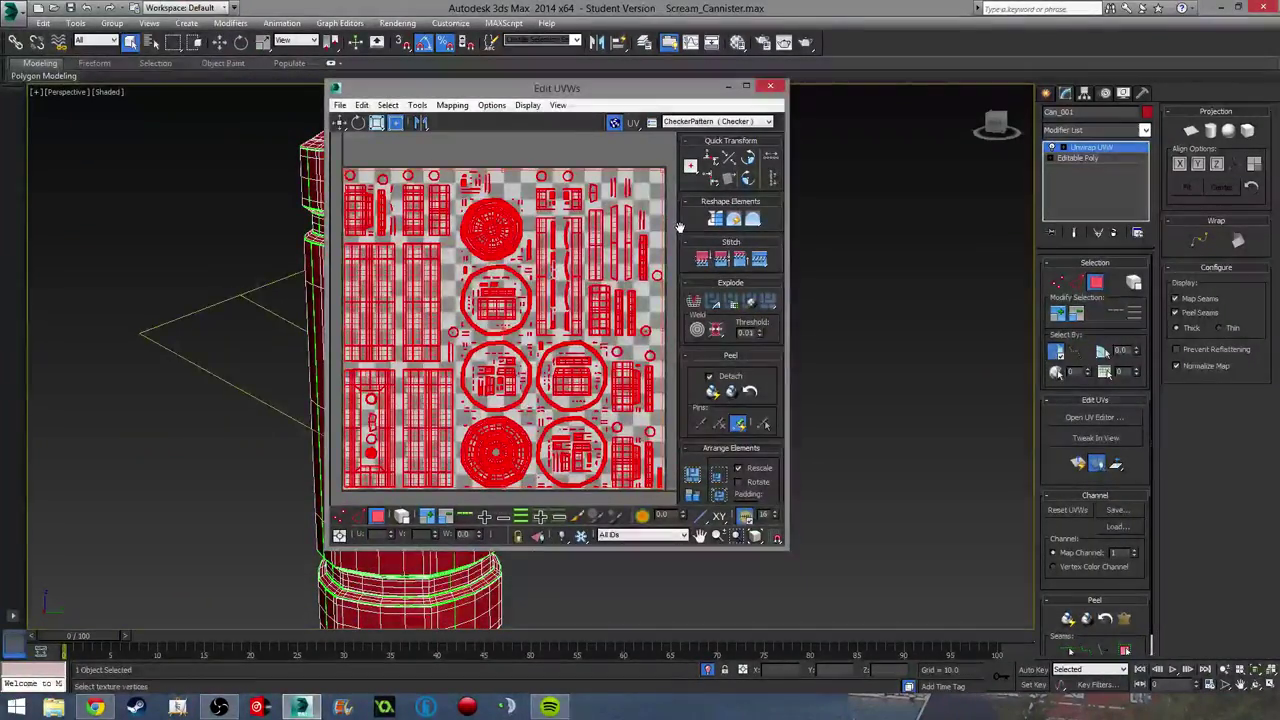
scroll(553, 261, "up", 4)
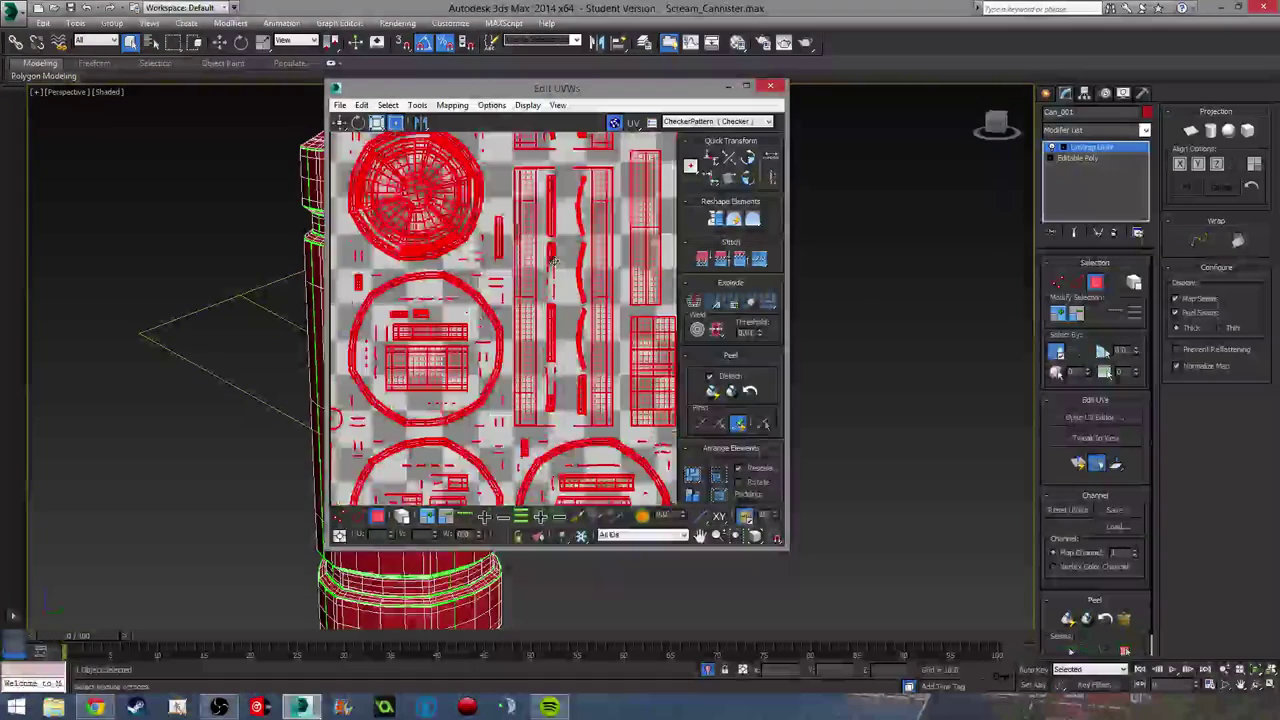
scroll(553, 261, "down", 5)
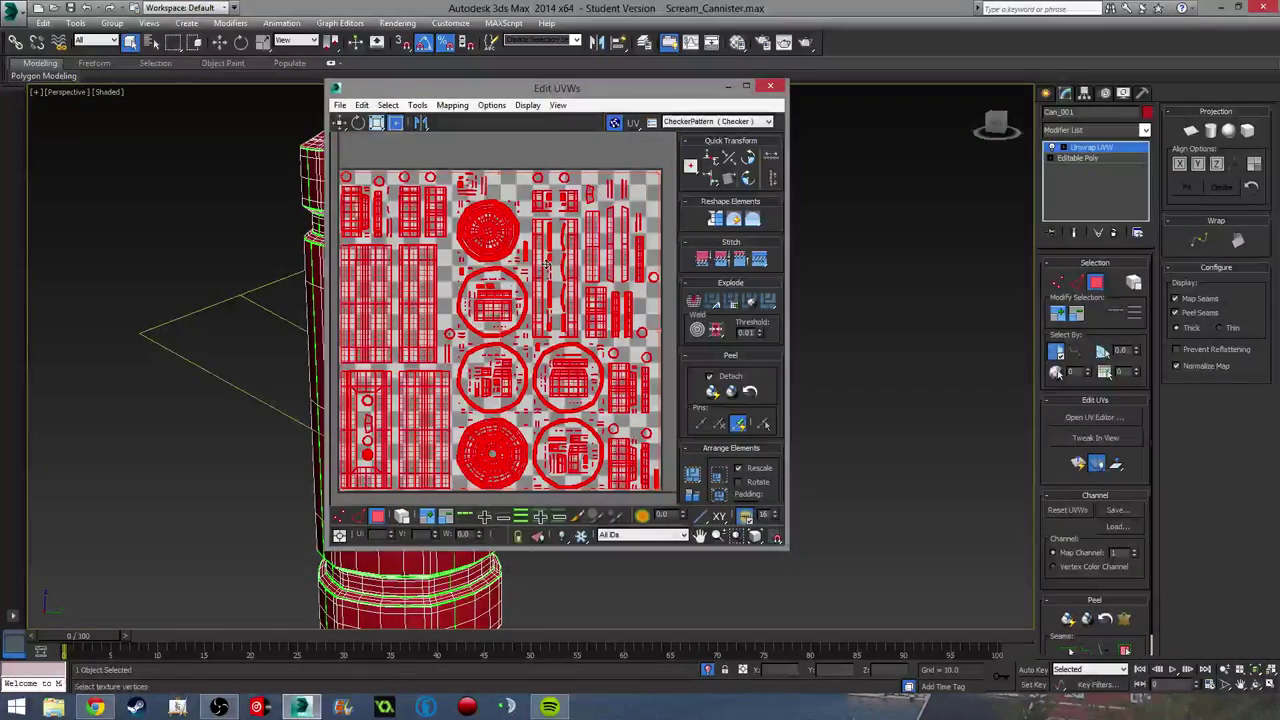
left_click(770, 86)
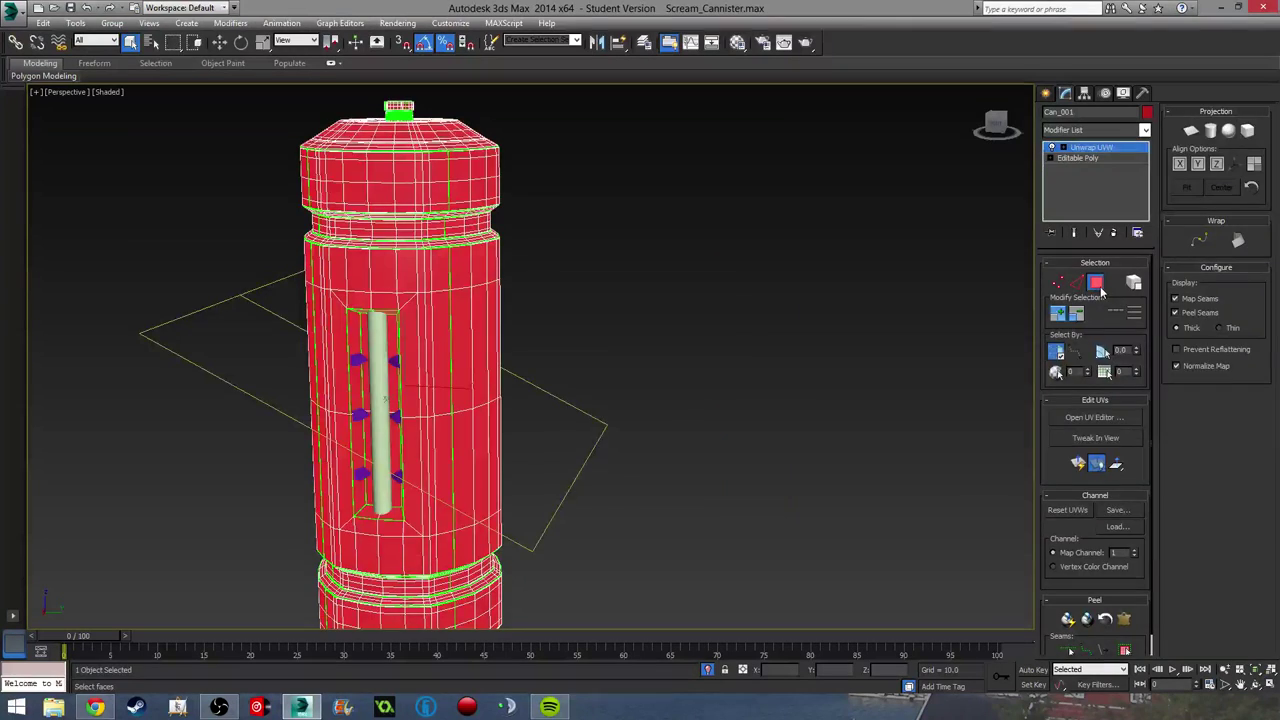
left_click(643, 234)
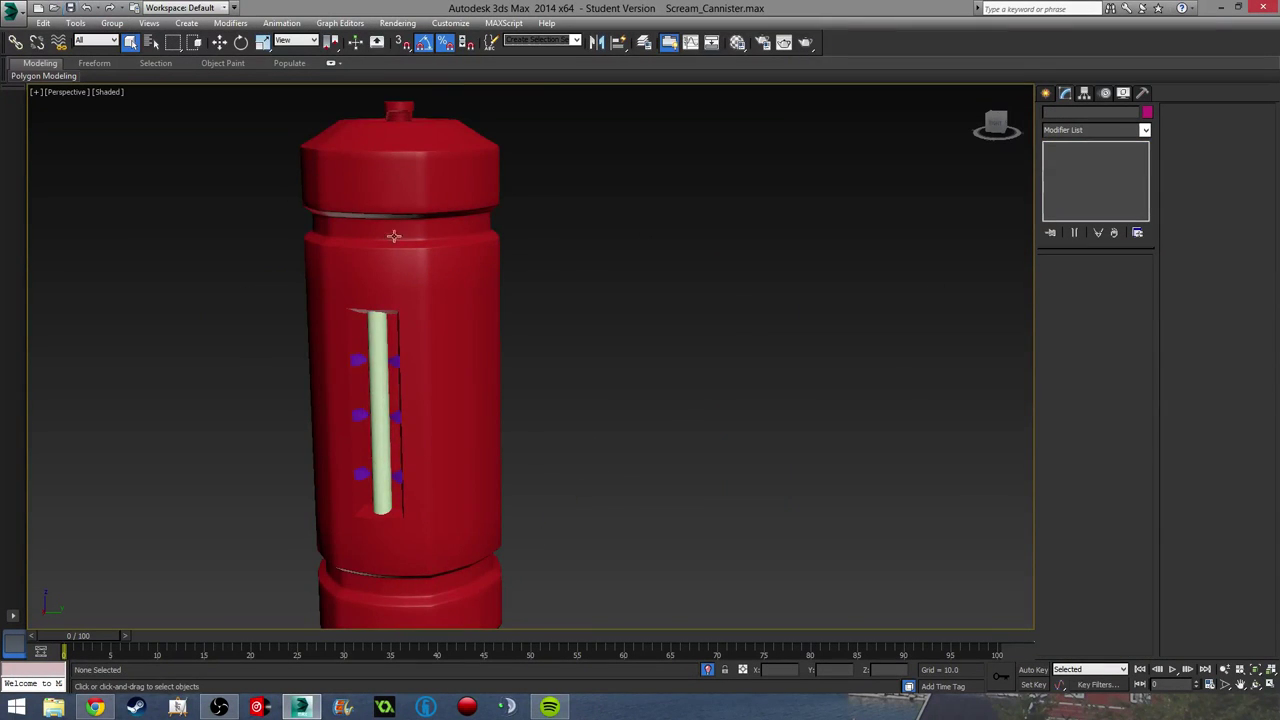
Step: Select the purple spikes in the recess and add an Unwrap UVW modifier to them
middle_click_drag(643, 234, 703, 242)
scroll(503, 286, "up", 2)
left_click(505, 288)
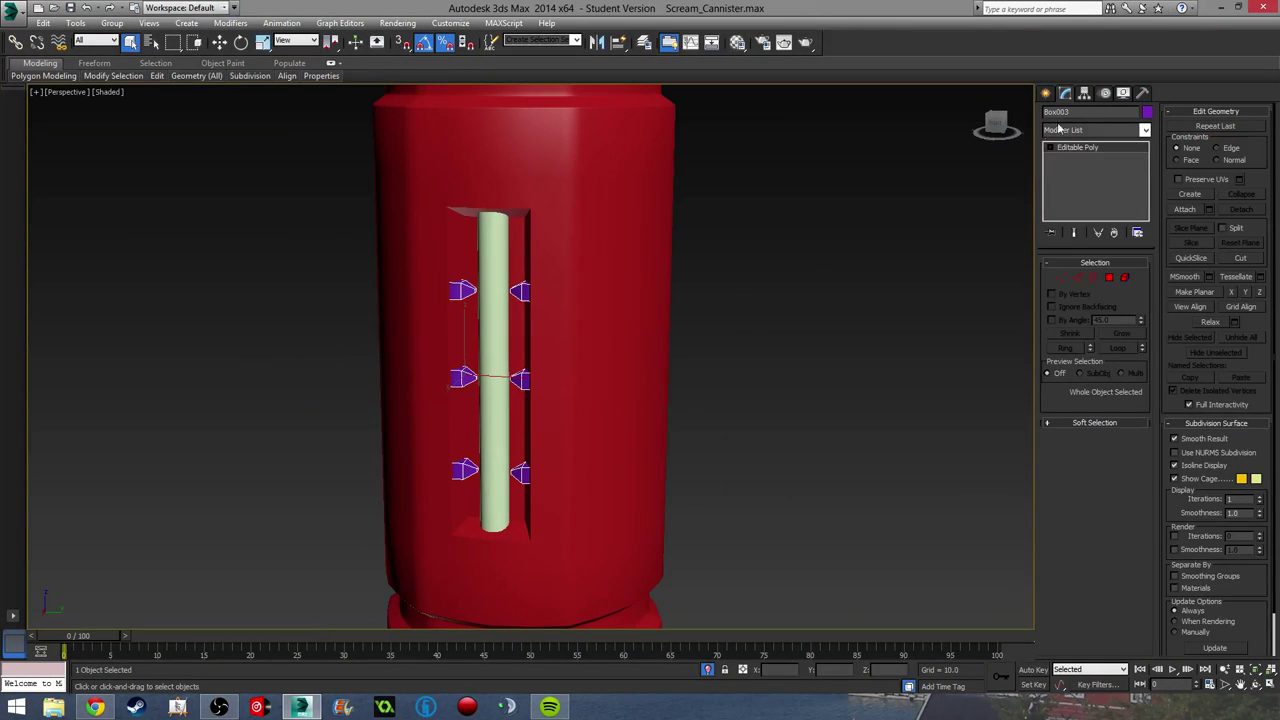
left_click(1090, 131)
scroll(1100, 400, "down", 15)
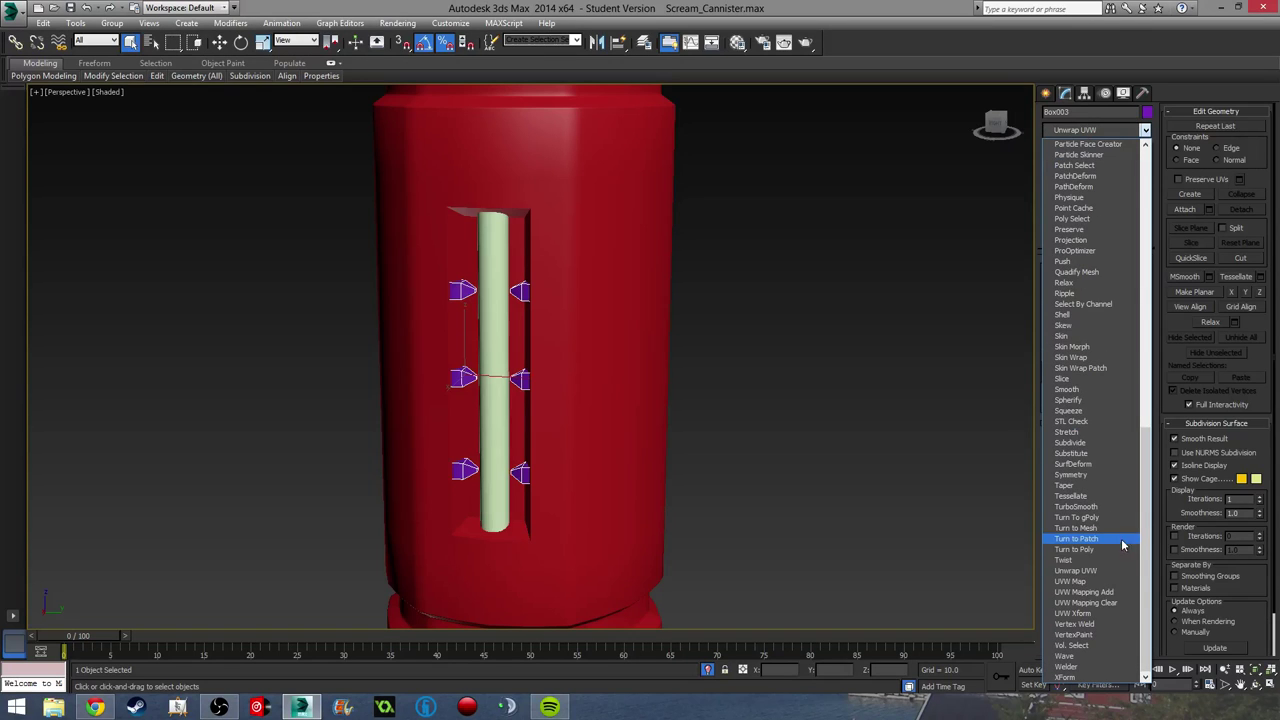
left_click(1110, 571)
Step: Flatten-map all spike faces with a 45.0 polygon angle and 0.02 spacing, and leave polygon selection
left_click(1095, 283)
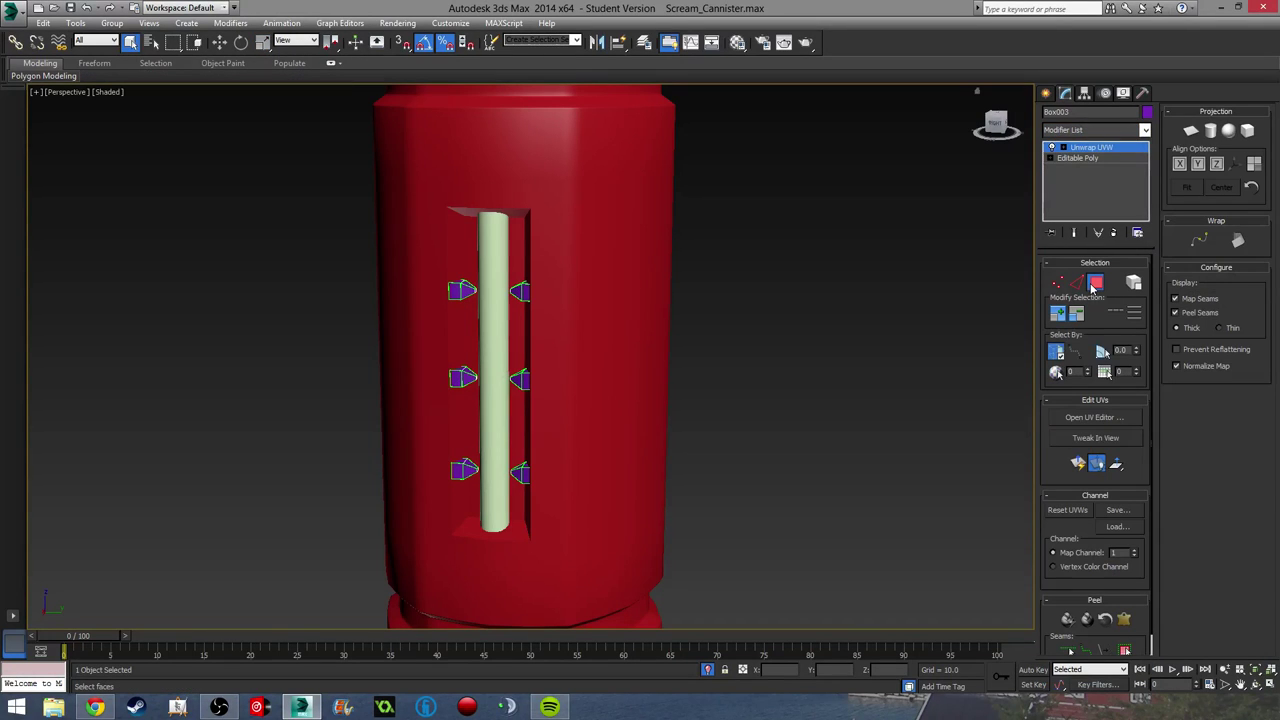
key("ctrl+a")
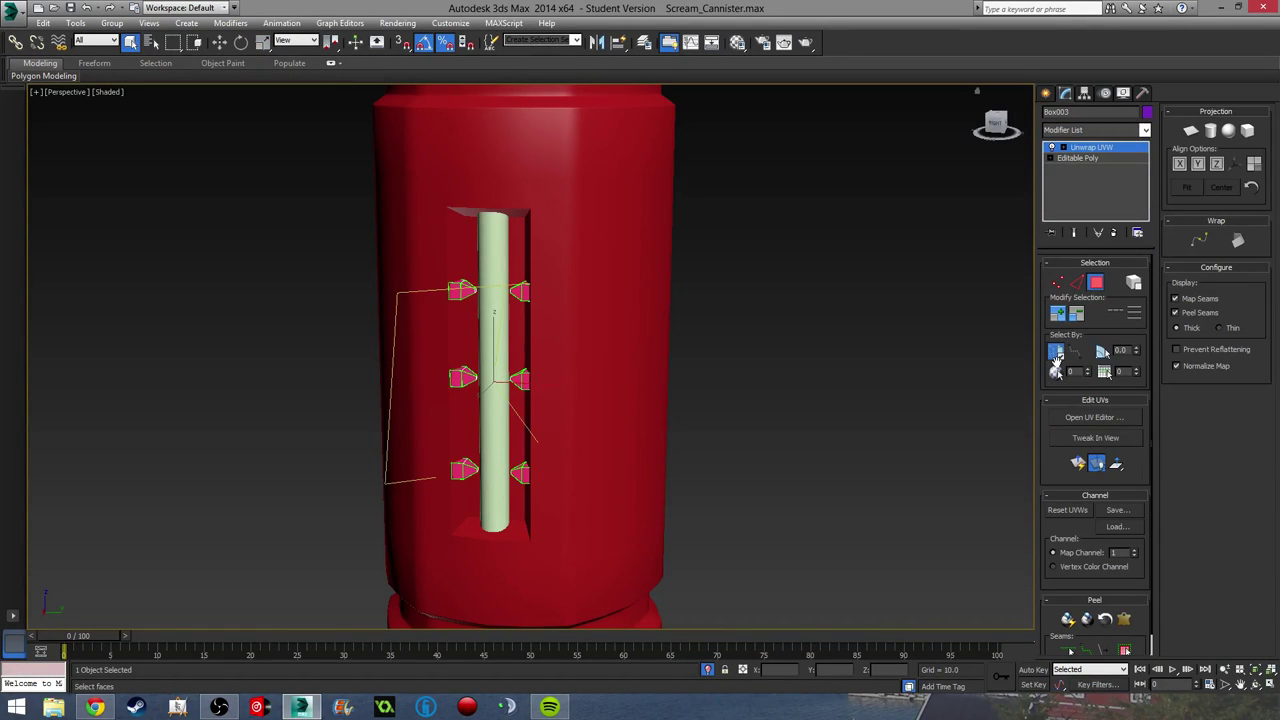
left_click(1076, 421)
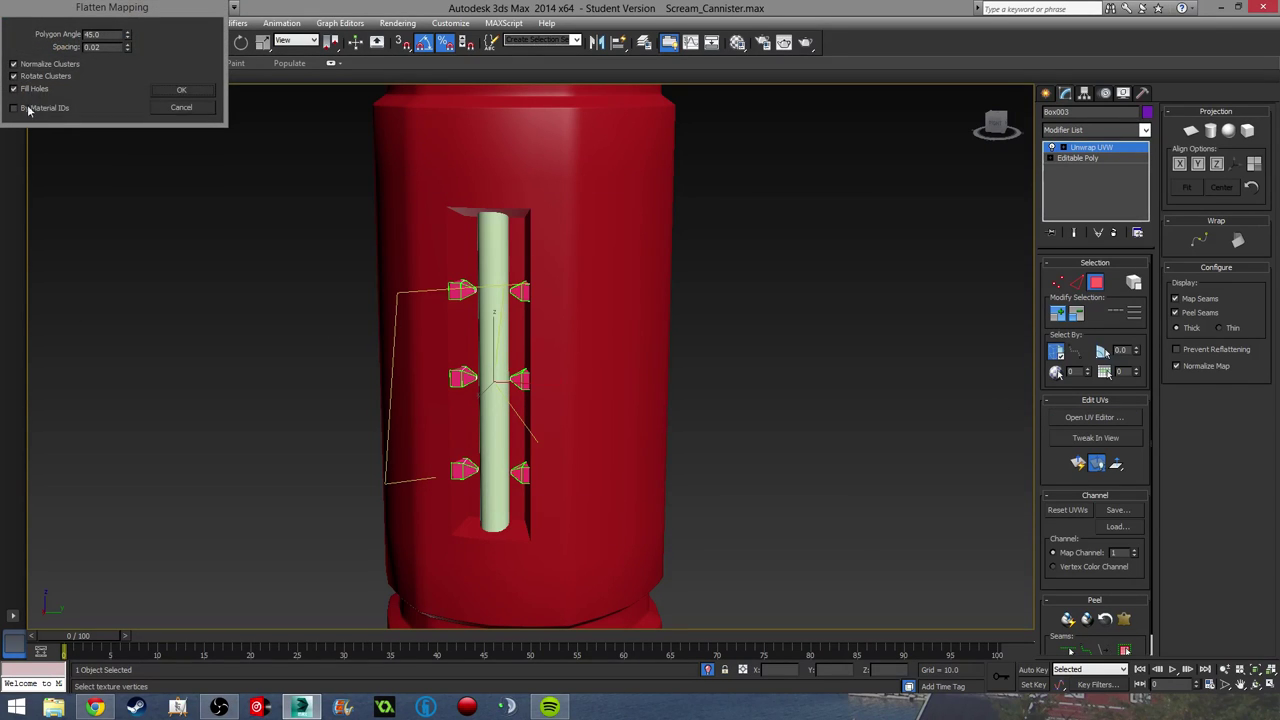
left_click(180, 90)
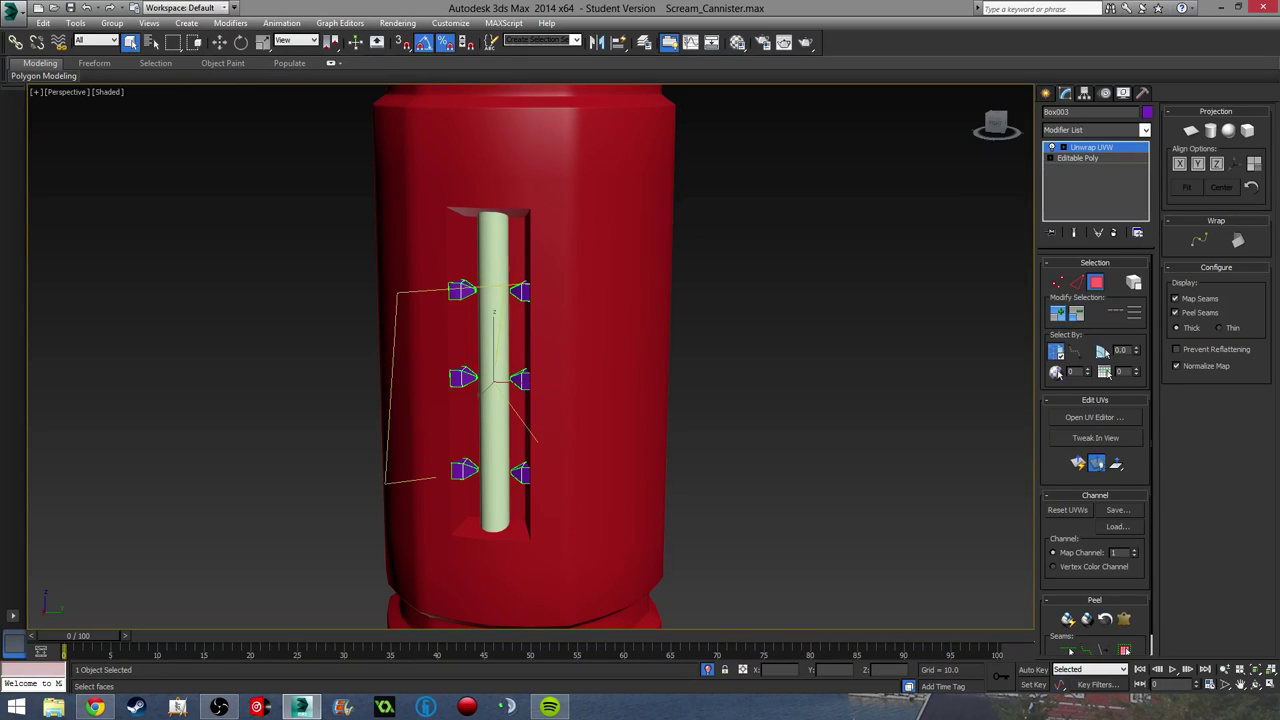
left_click_drag(0, 98, 652, 97)
left_click(723, 90)
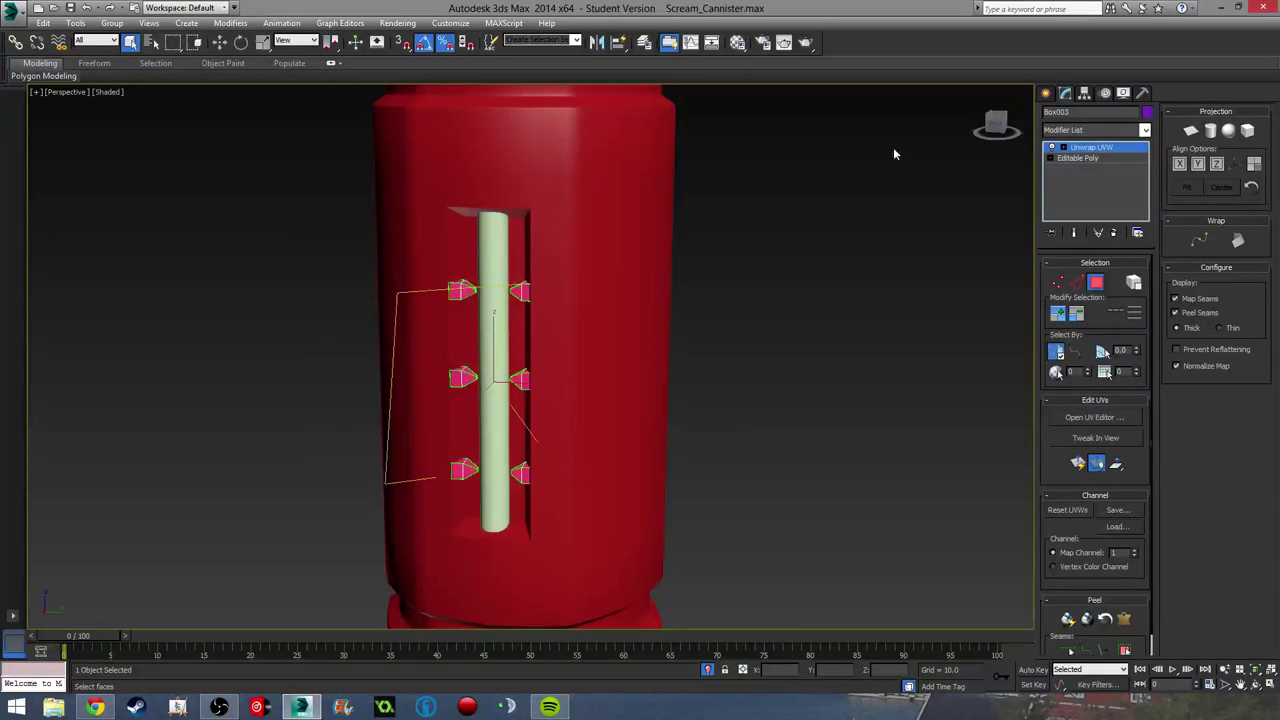
left_click(1094, 284)
Step: Select the canister body, followed by the light green cylinder in the recess
left_click(614, 287)
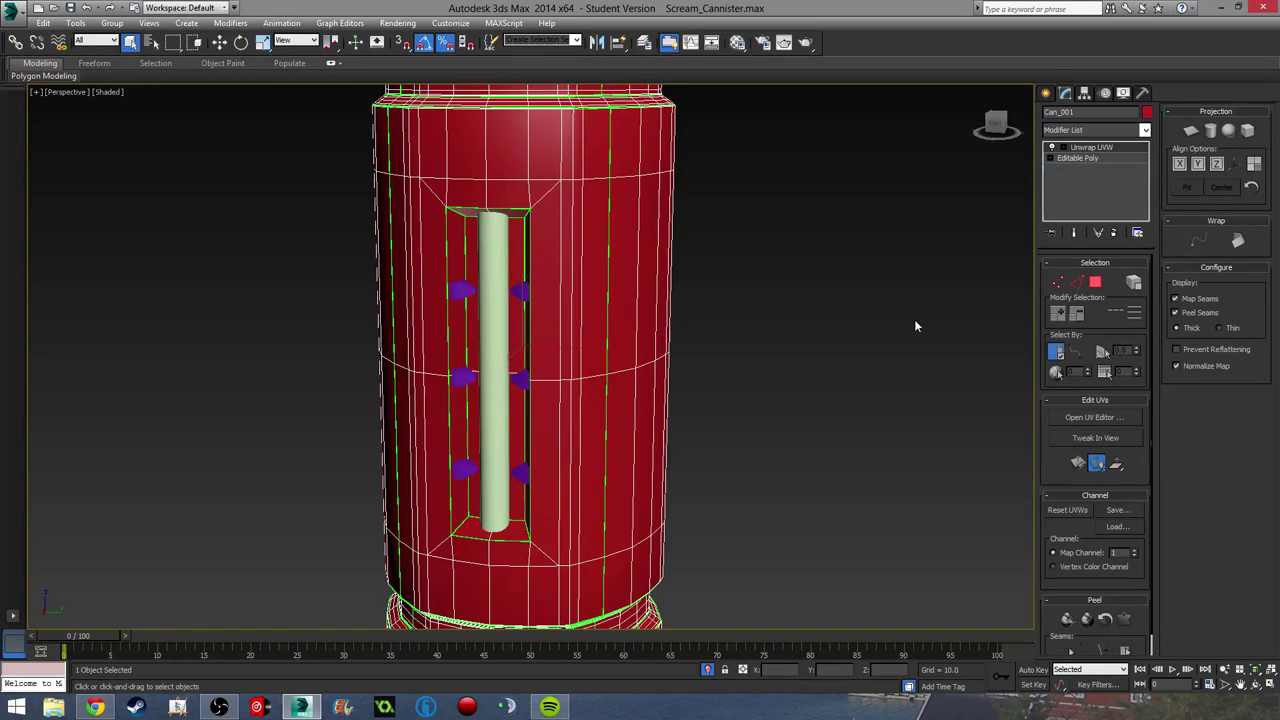
left_click(500, 360)
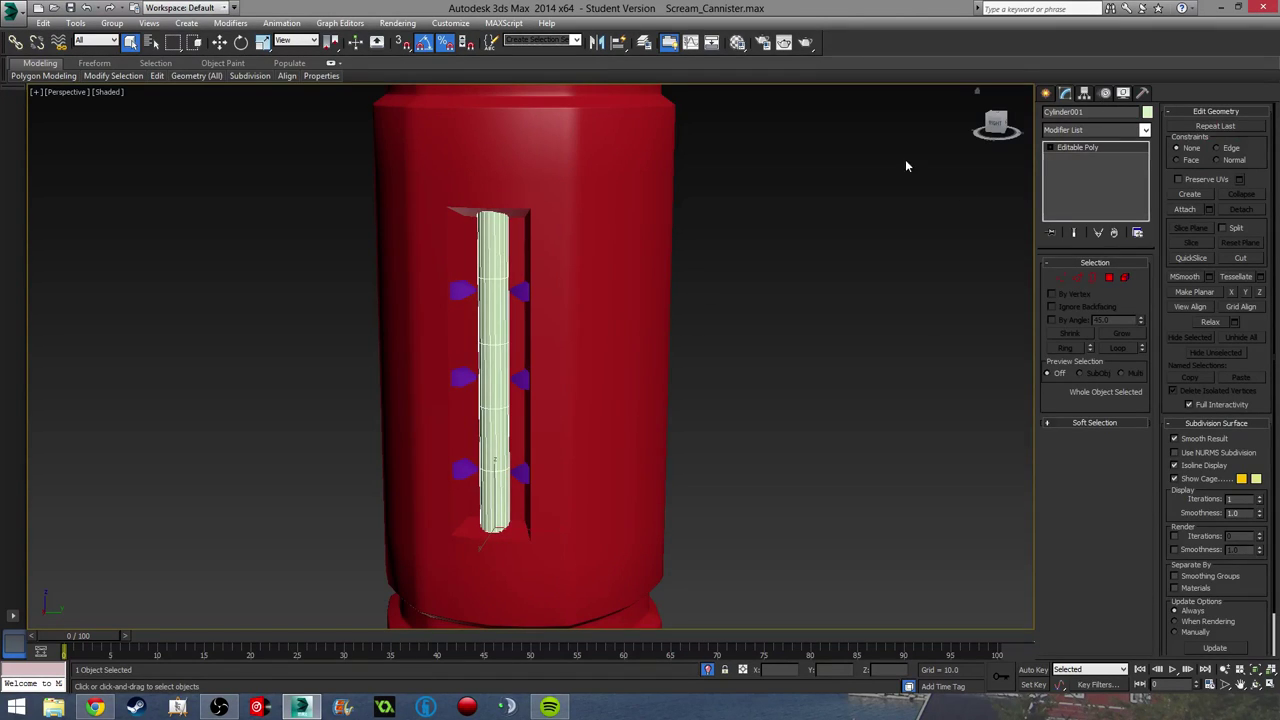
left_click(1123, 130)
left_click(910, 208)
Step: Change the first material to Multi/Sub-Object, keeping the old material as a sub-material, and assign it to the canister body
middle_click_drag(524, 312, 581, 352)
scroll(581, 324, "down", 2)
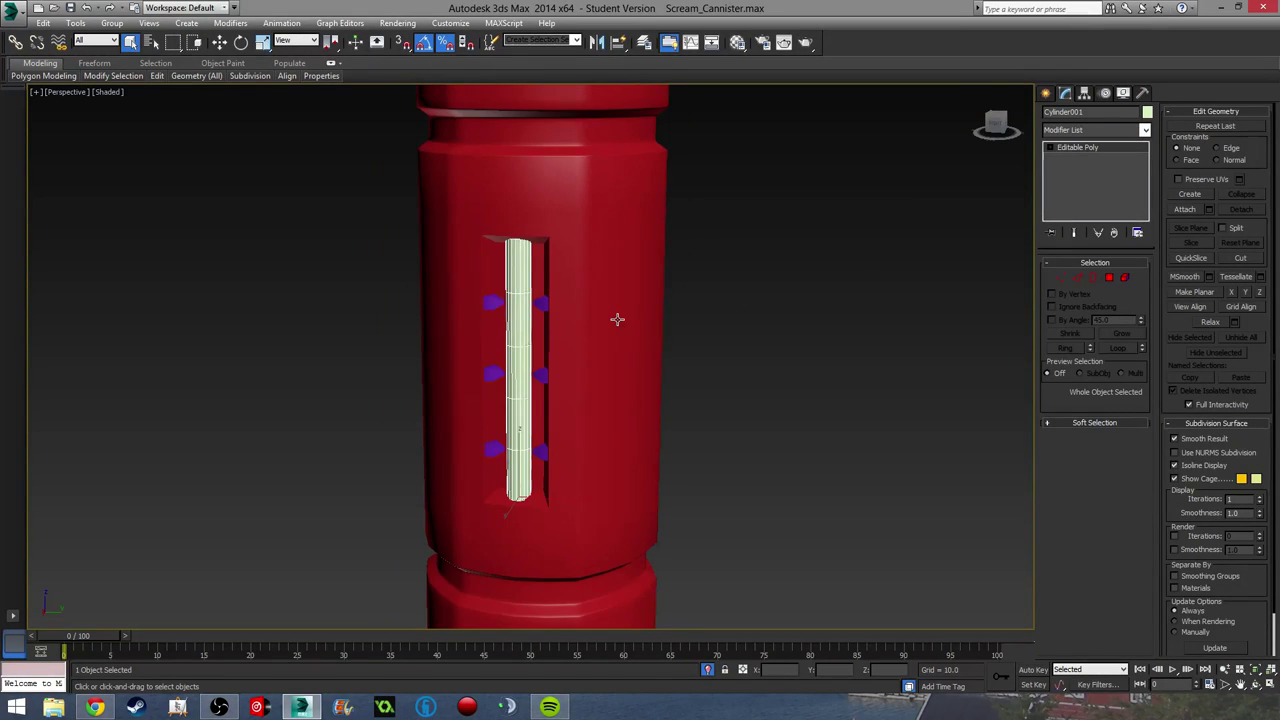
scroll(614, 320, "down", 2)
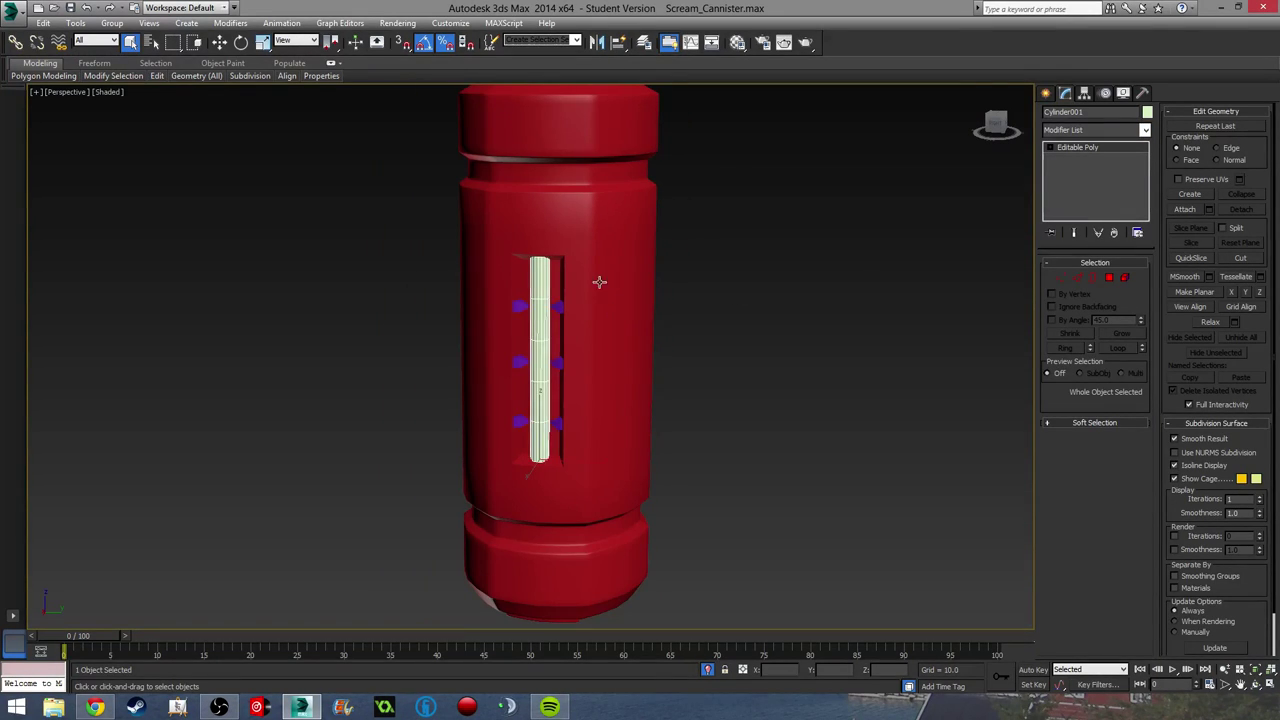
middle_click_drag(600, 281, 598, 258)
key("m")
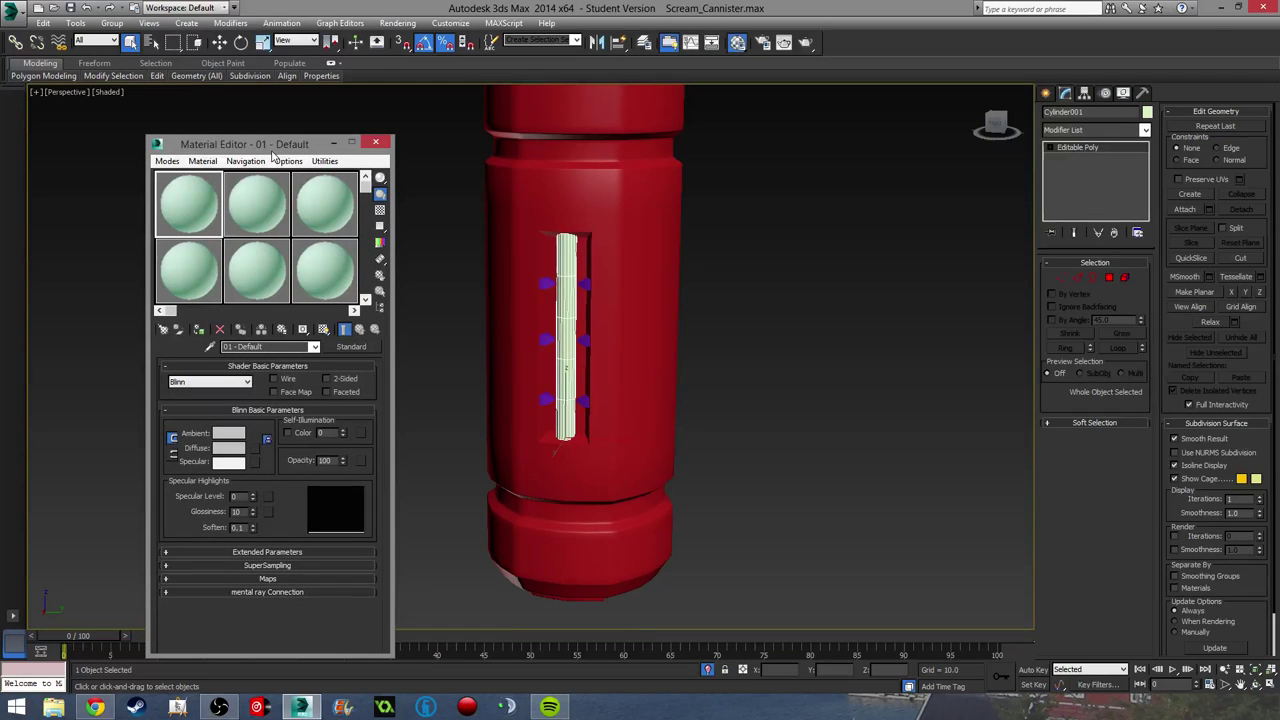
left_click_drag(272, 146, 250, 104)
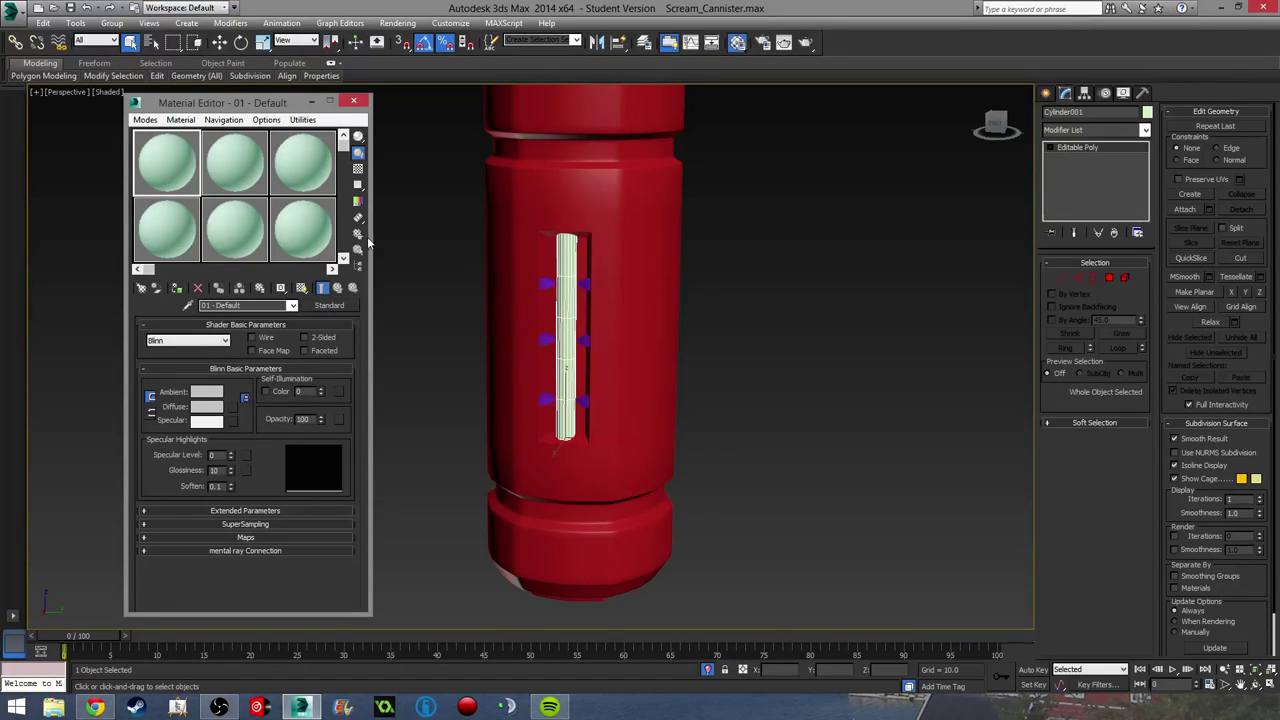
left_click(330, 305)
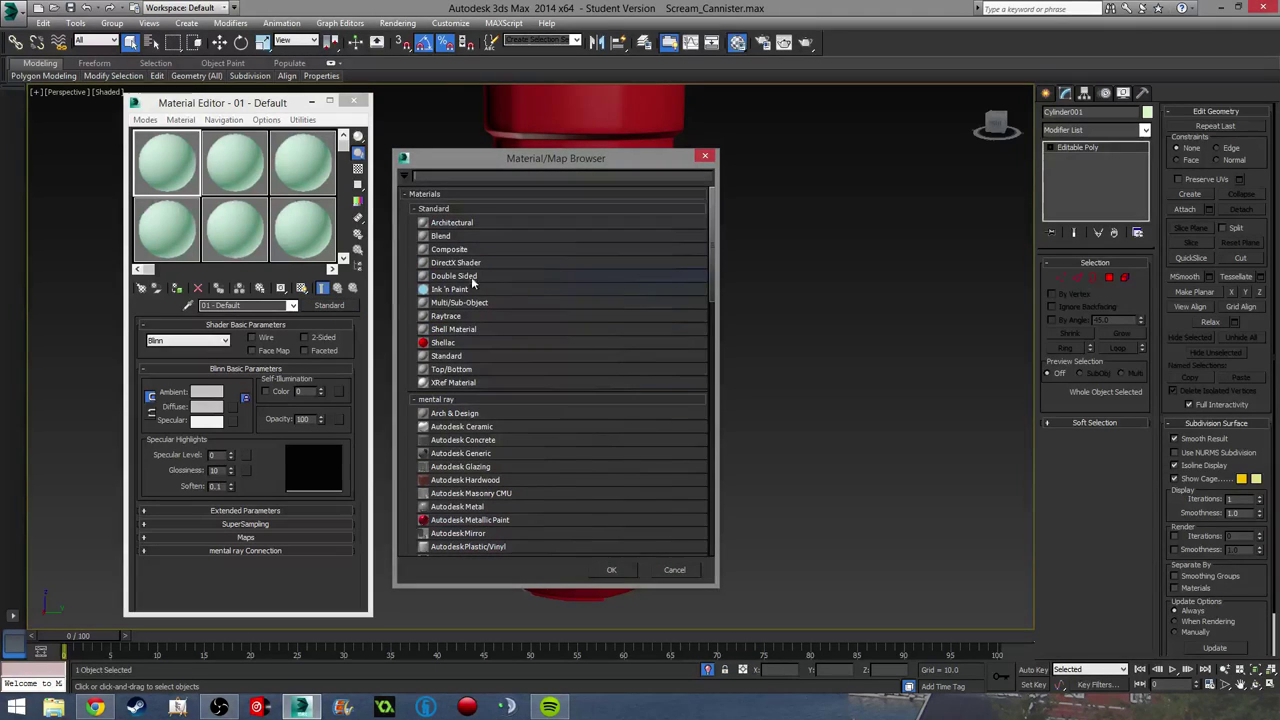
double_click(482, 302)
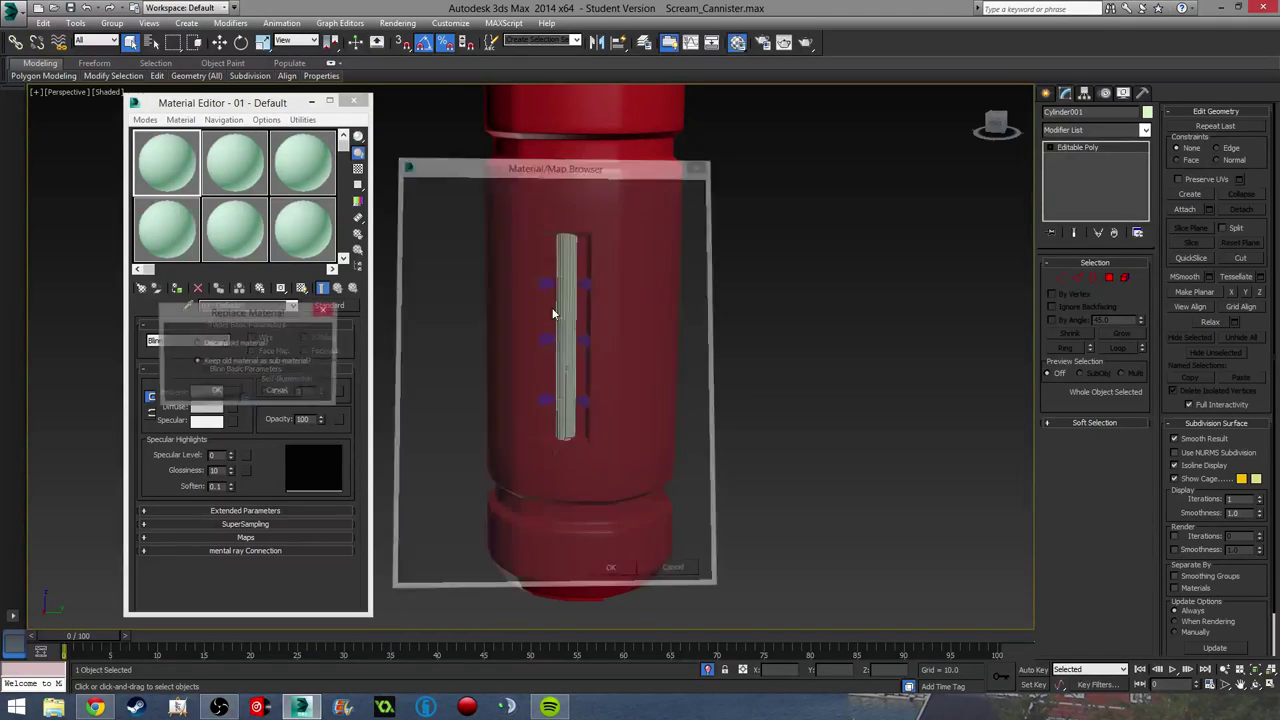
left_click(215, 391)
left_click_drag(190, 177, 585, 150)
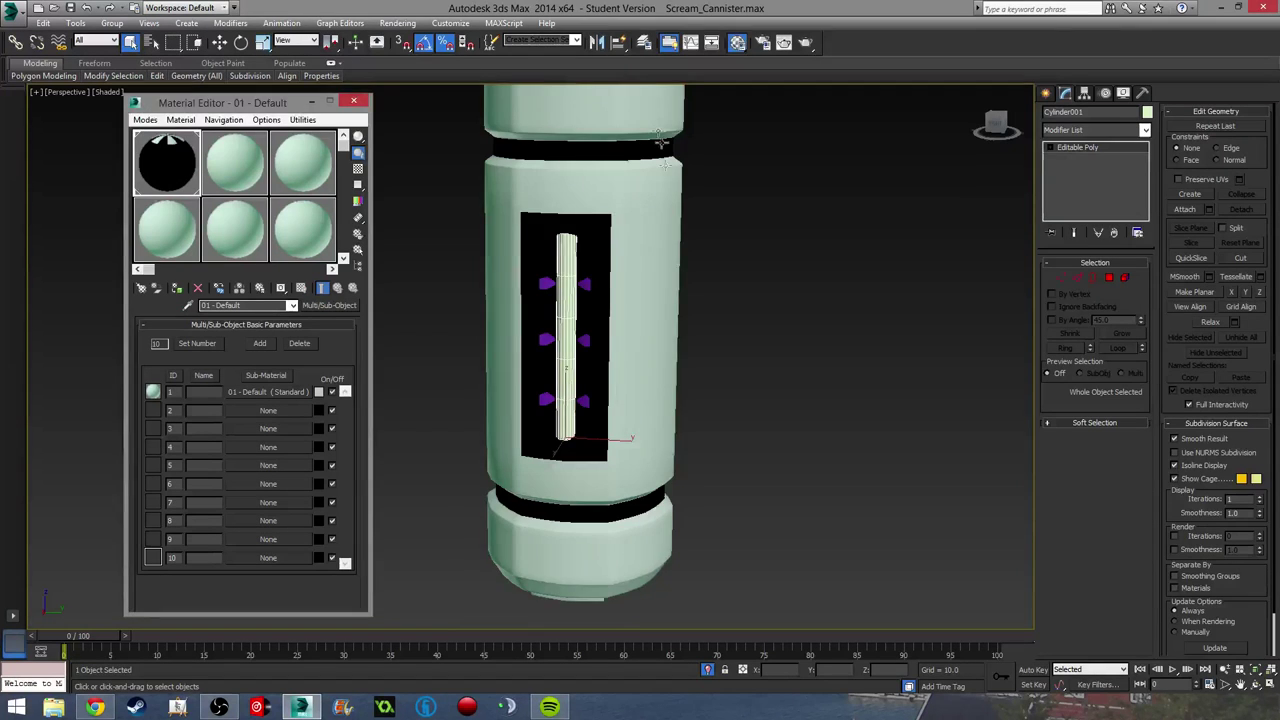
Step: Name the sub-materials of IDs 1, 2 and 3 Canister, Spacers and Rim
middle_click_drag(652, 204, 606, 274)
scroll(594, 248, "down", 3)
mouse_move(588, 228)
middle_mouse_down()
mouse_move(544, 266)
mouse_move(577, 235)
middle_mouse_up()
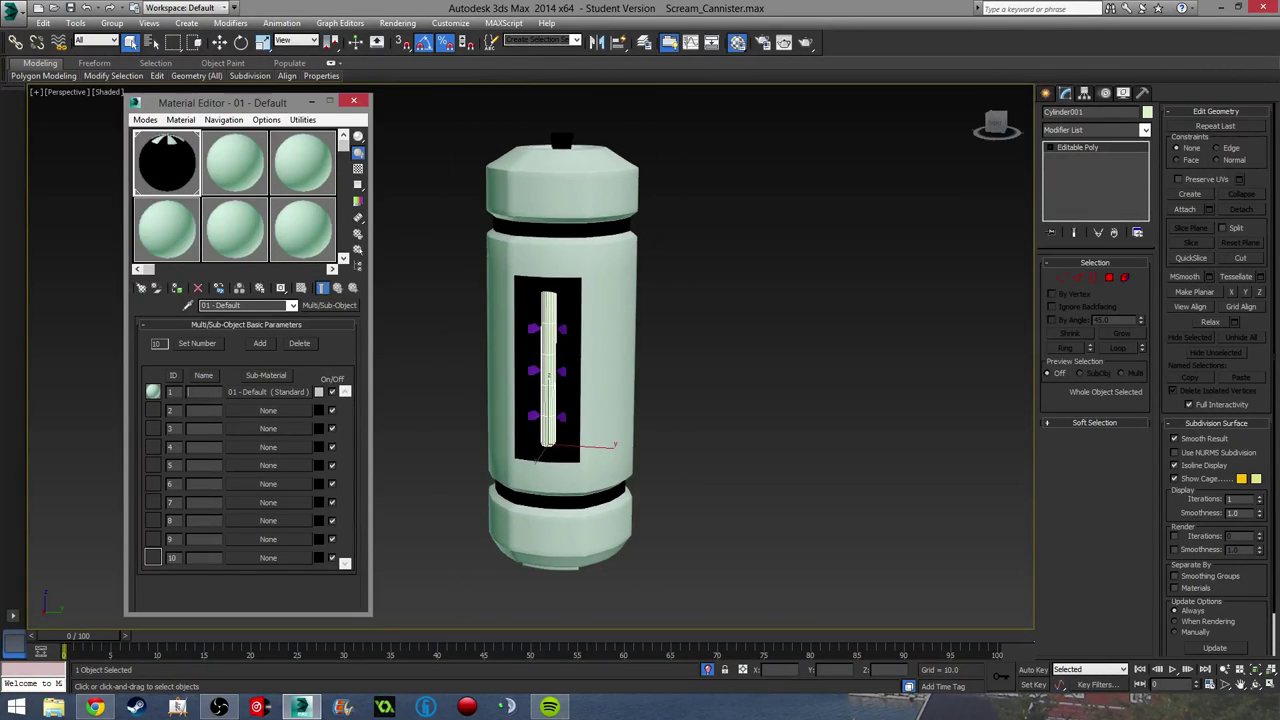
left_click(203, 391)
type("Can")
type("Spacers")
Step: Select the canister body and open the Canister sub-material for editing
left_click(575, 308)
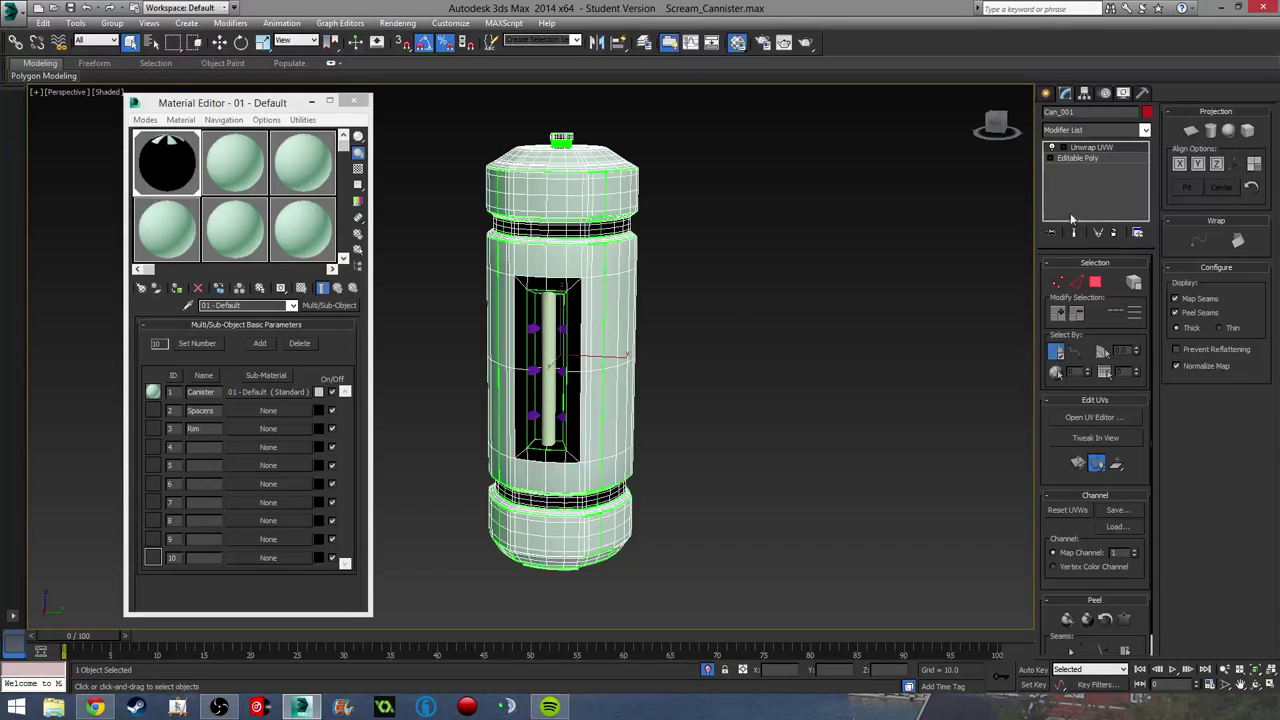
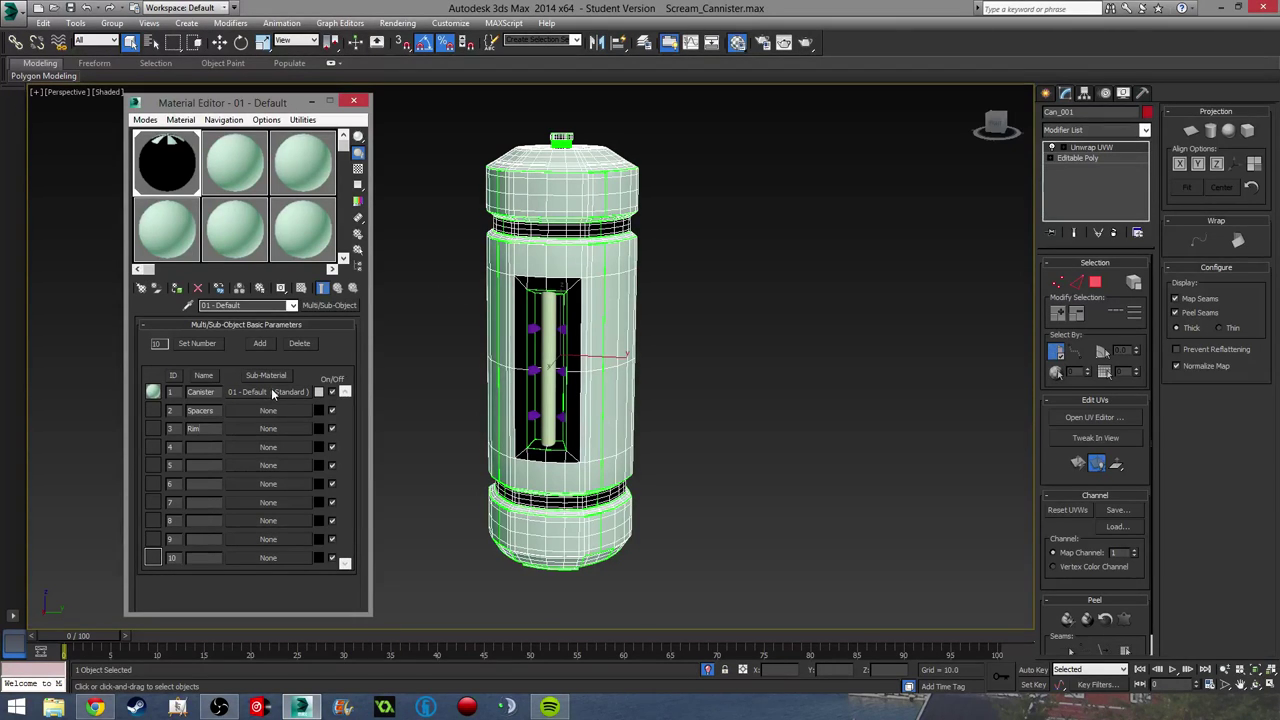
middle_click_drag(624, 377, 642, 376)
scroll(646, 375, "up", 3)
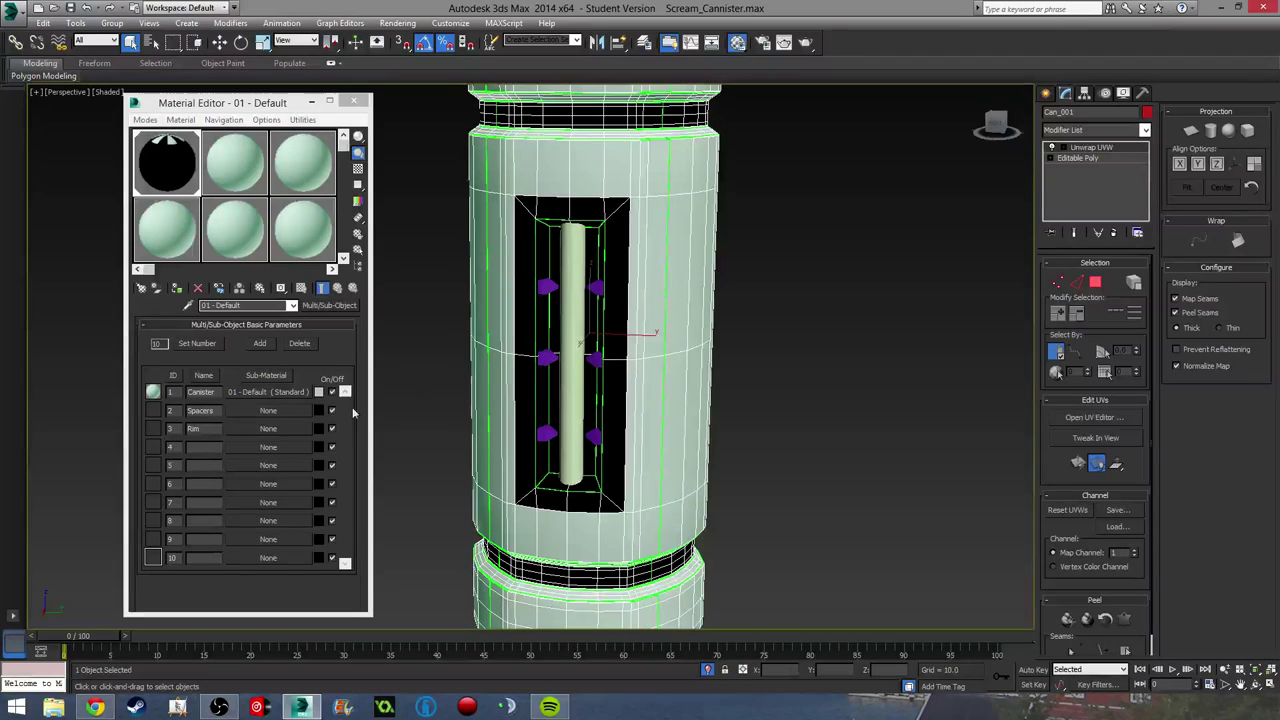
left_click(253, 392)
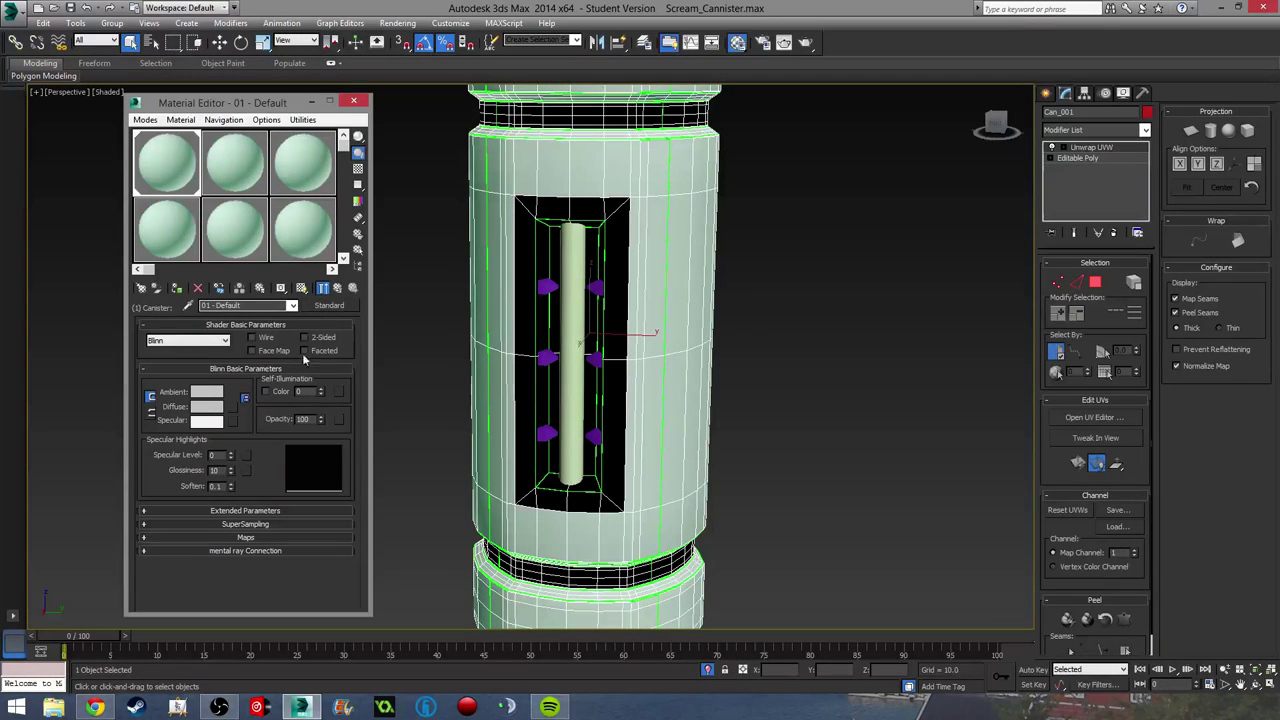
Step: Try the Foil Gold metal preset on the Canister sub-material and check it in a test render
left_click(329, 305)
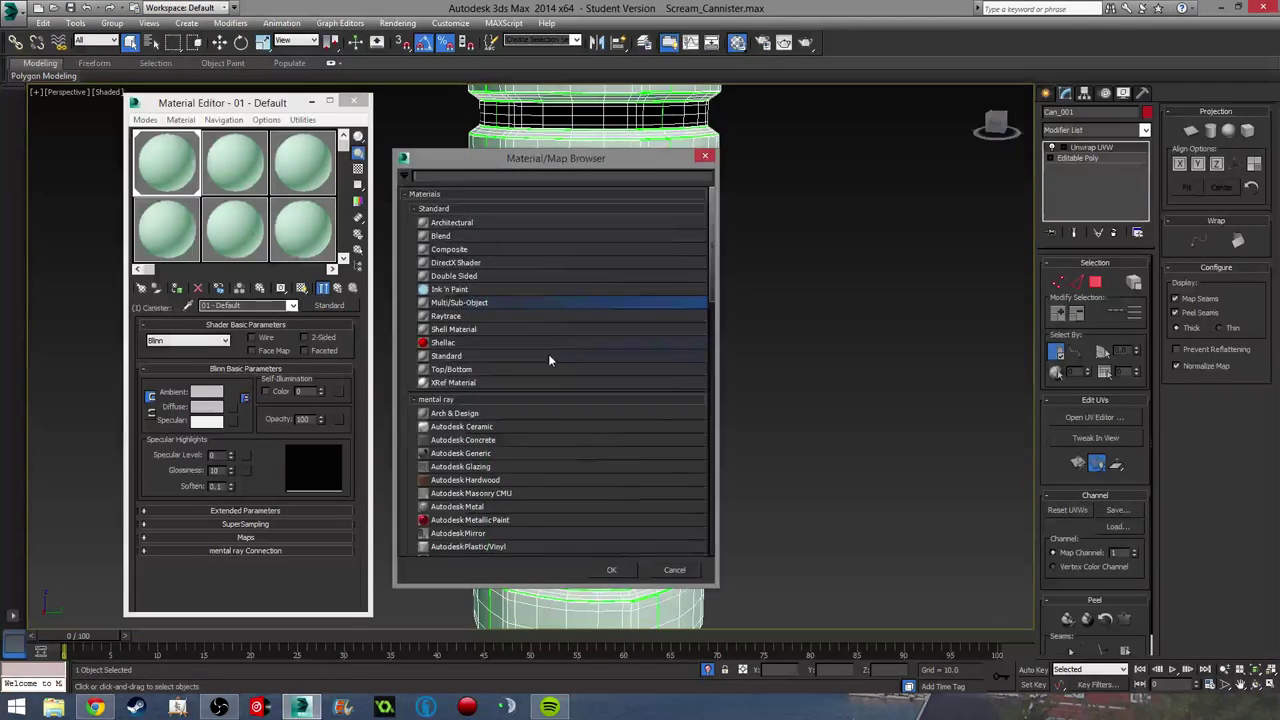
scroll(546, 355, "down", 6)
scroll(534, 368, "down", 15)
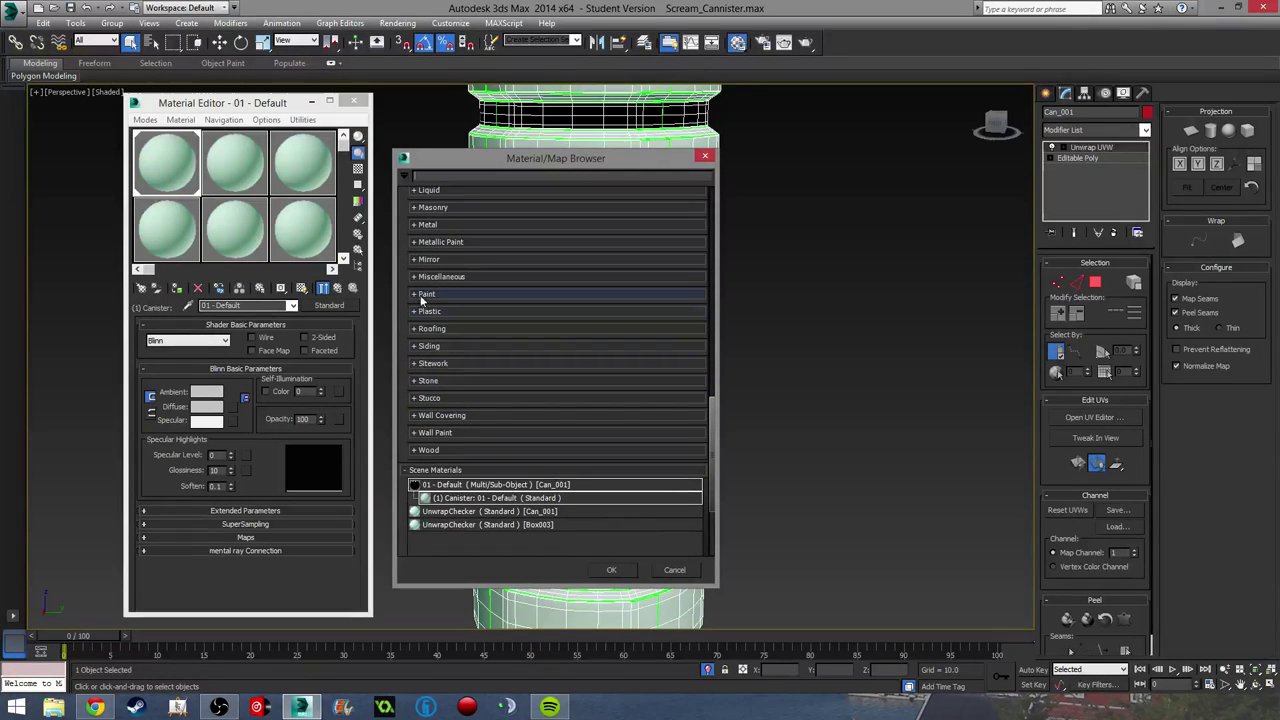
left_click(415, 225)
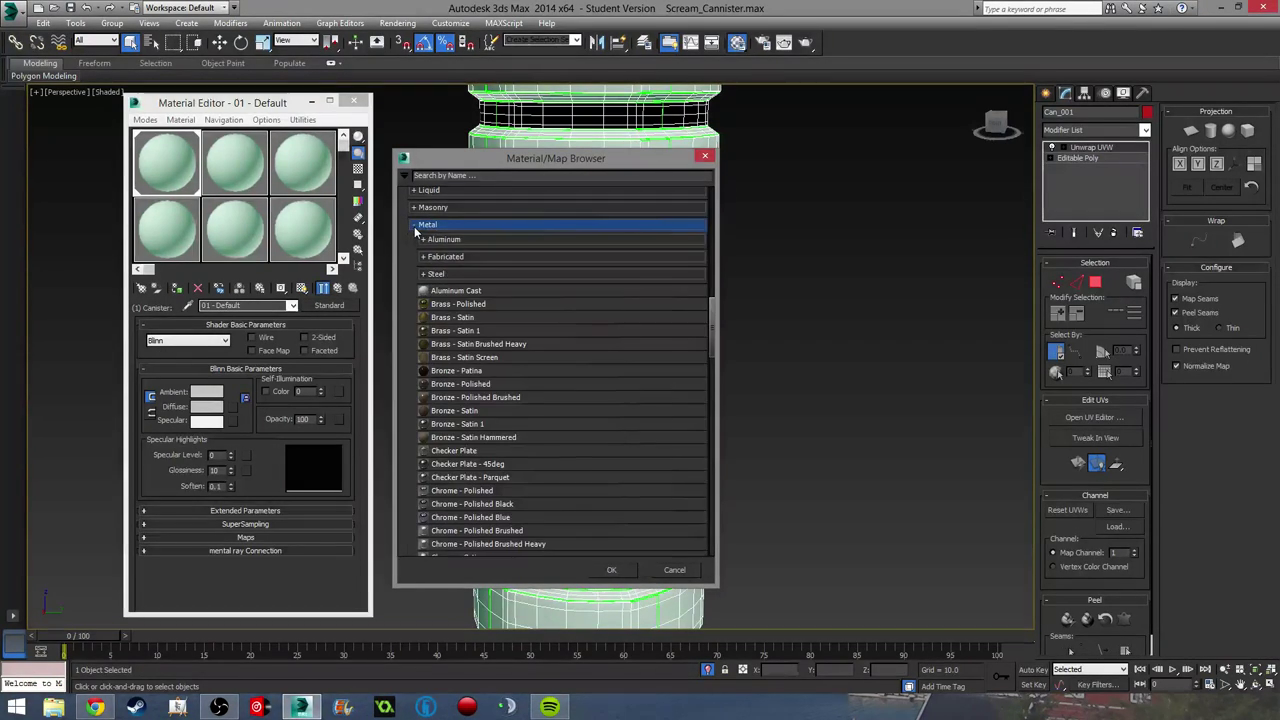
scroll(512, 335, "down", 10)
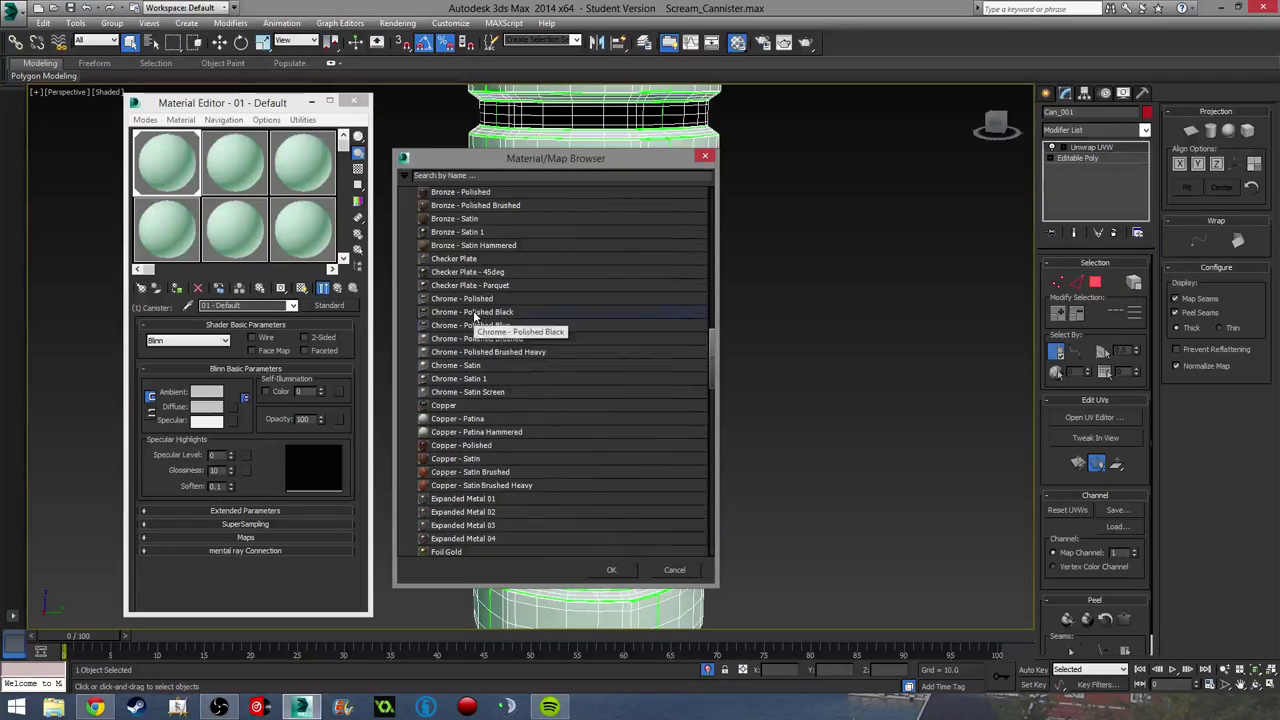
scroll(470, 313, "down", 4)
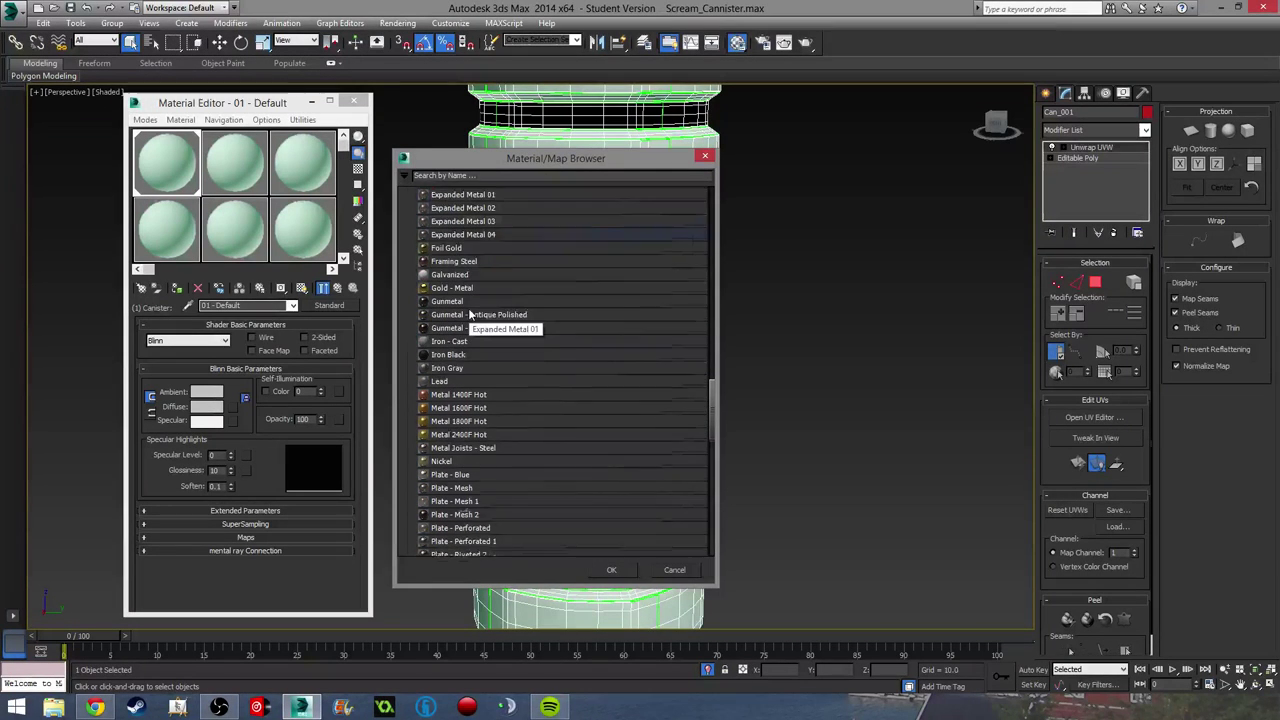
scroll(470, 313, "up", 3)
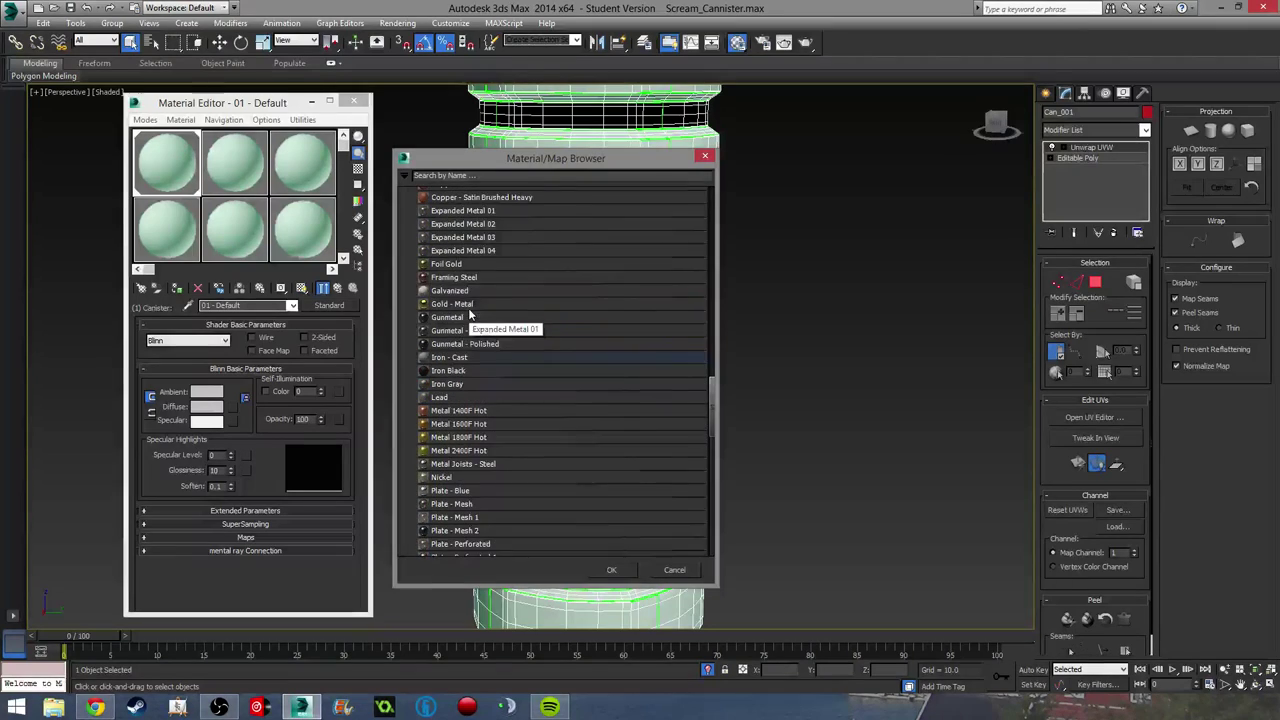
double_click(447, 296)
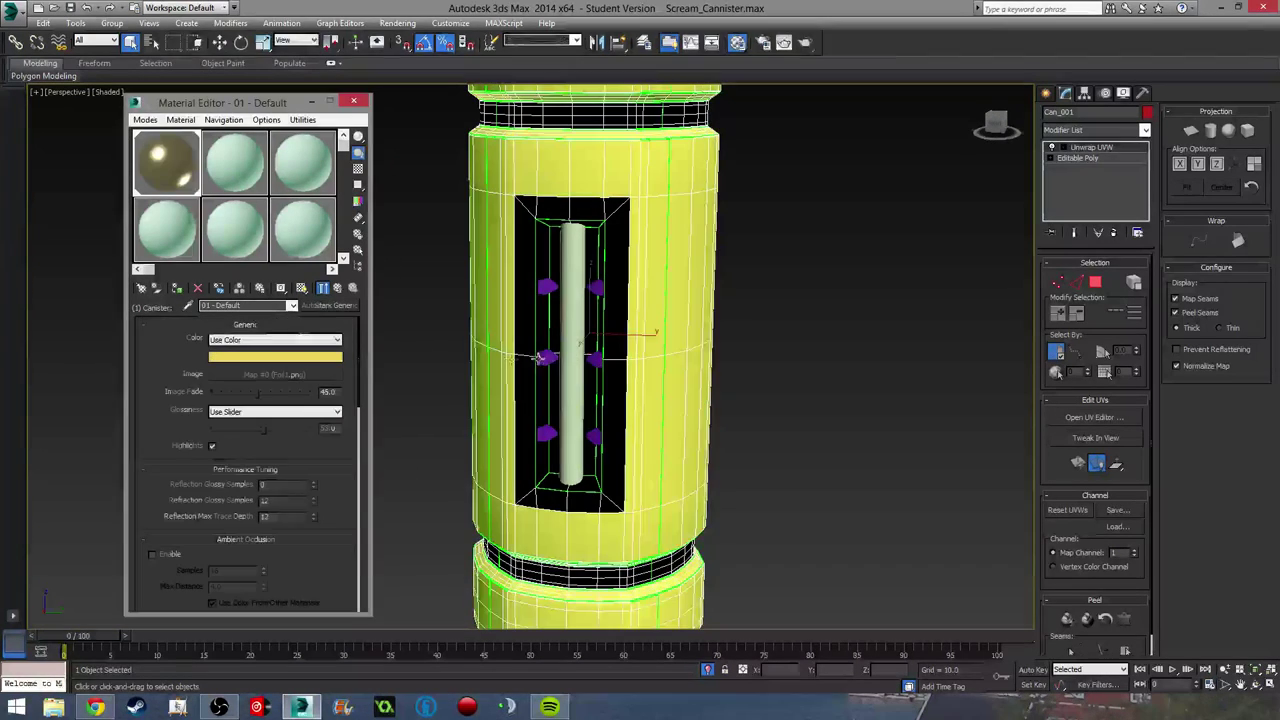
key("shift+q")
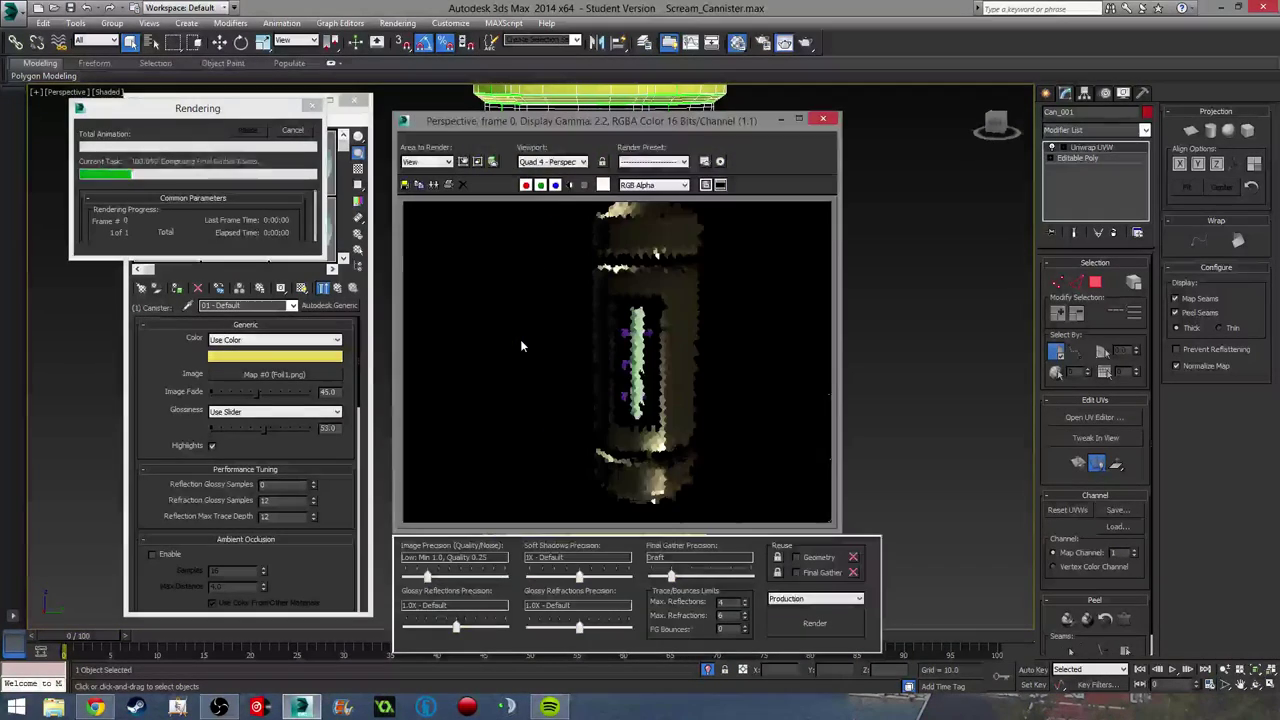
left_click(820, 120)
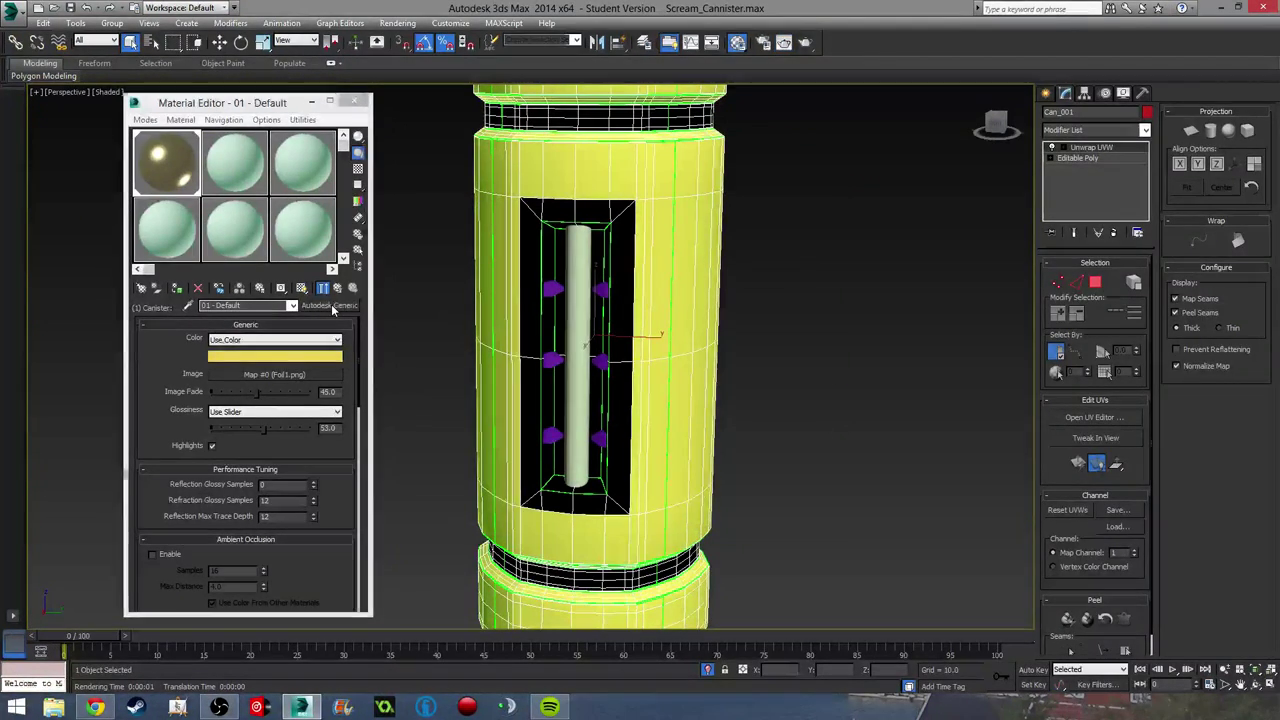
Step: Try the Aluminum Cast metal preset on the Canister sub-material and check it in a test render
left_click(338, 306)
scroll(540, 342, "up", 3)
scroll(538, 343, "up", 6)
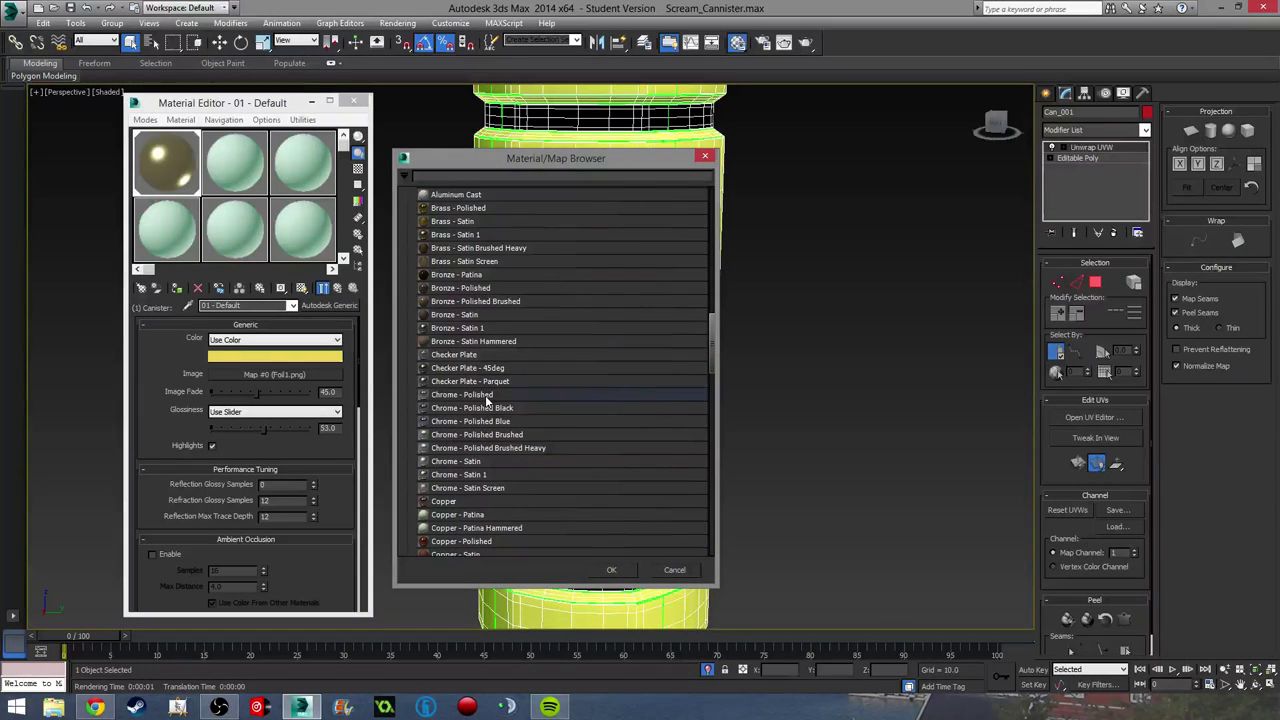
scroll(485, 395, "up", 2)
scroll(483, 390, "up", 2)
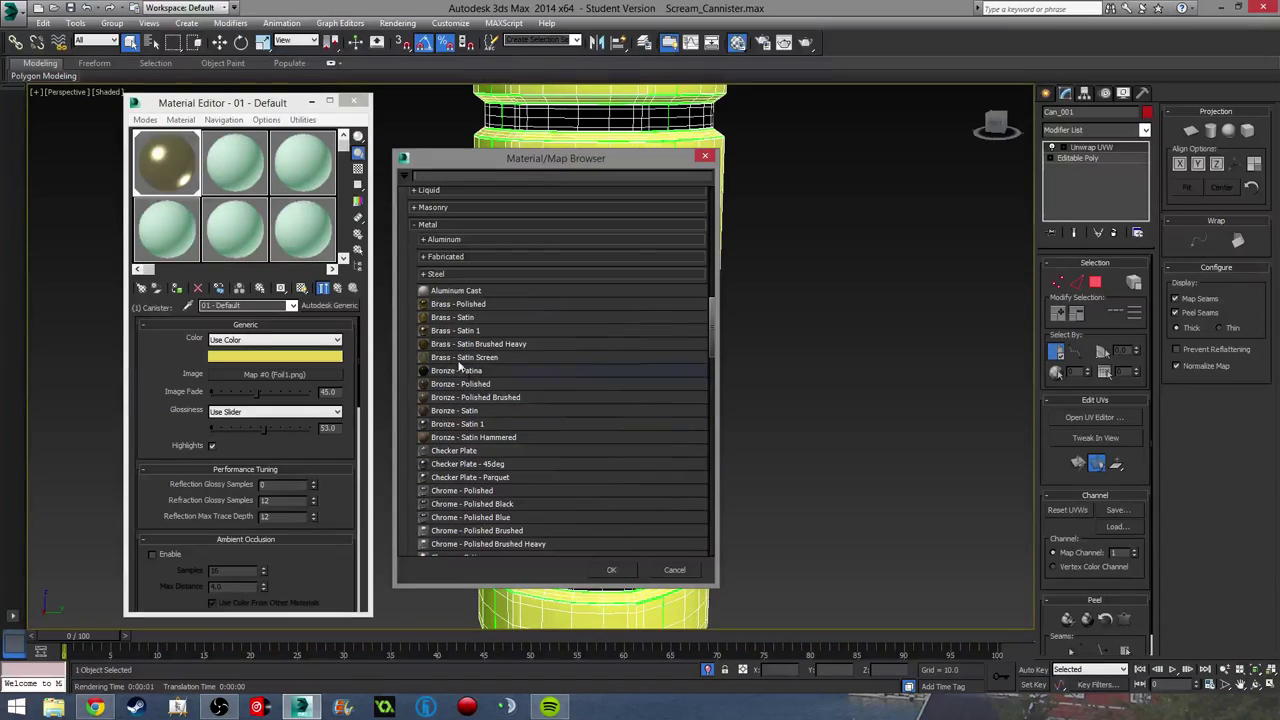
double_click(468, 291)
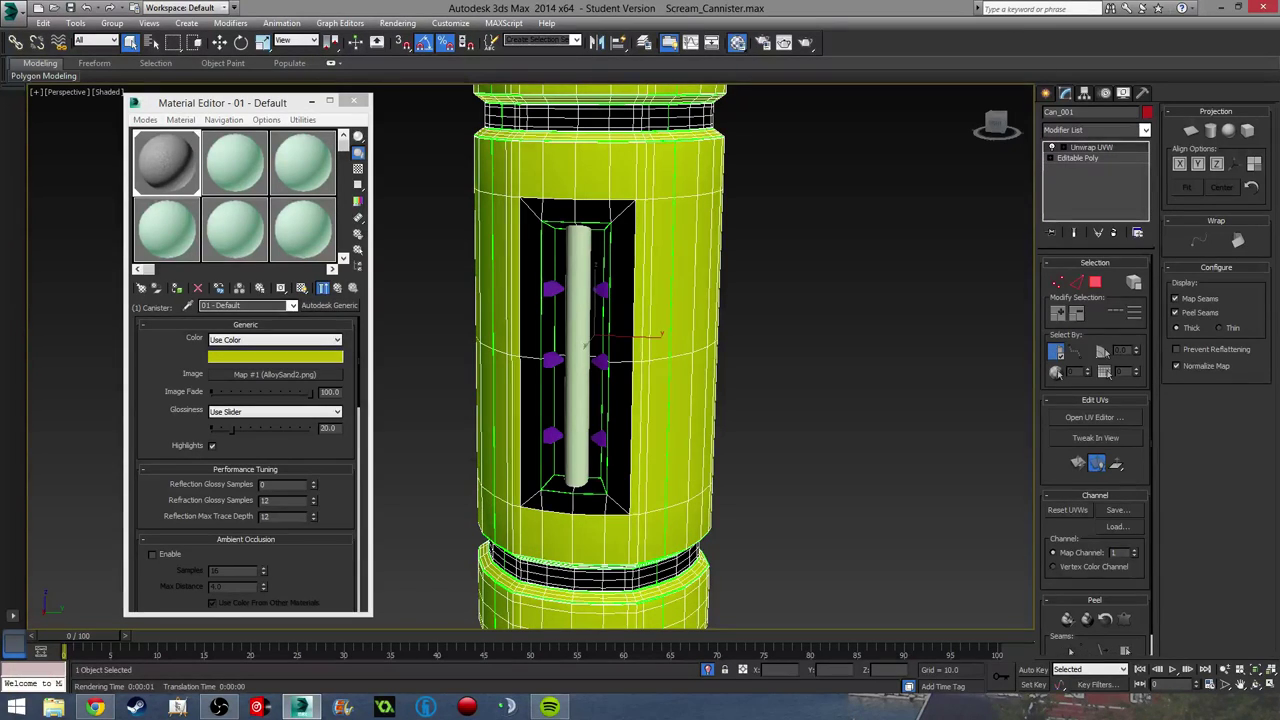
key("shift+q")
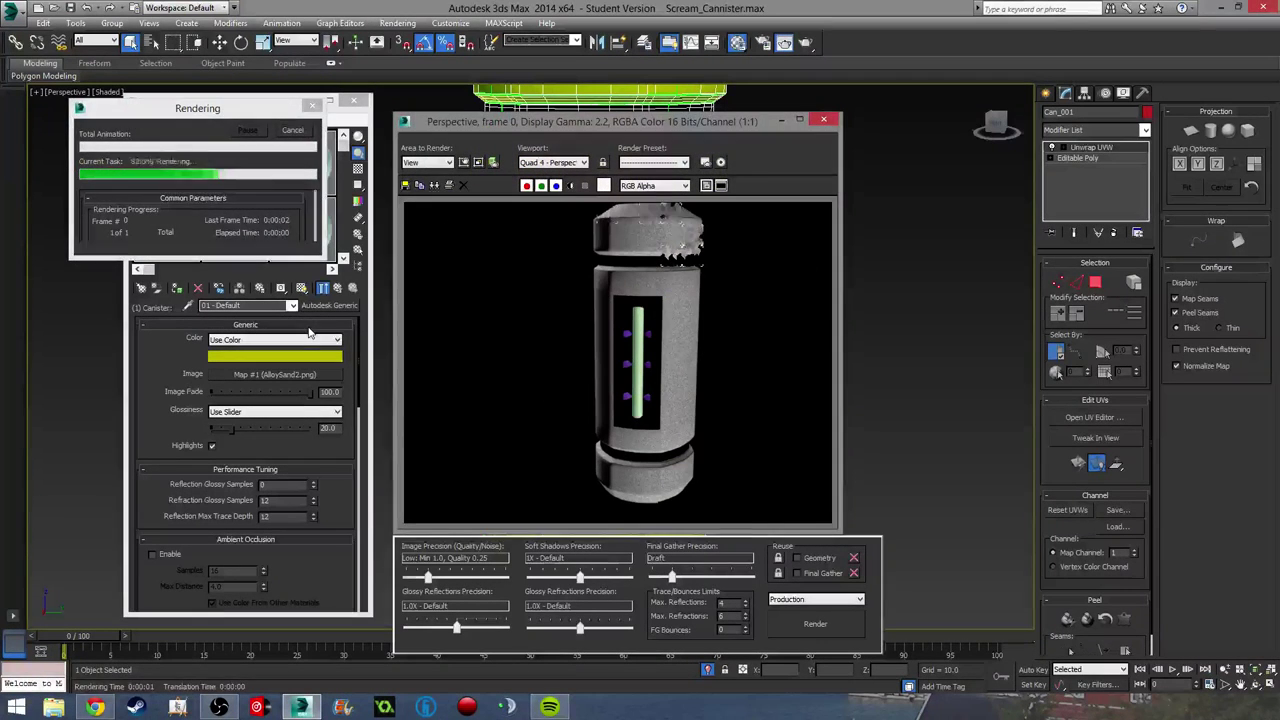
left_click(826, 121)
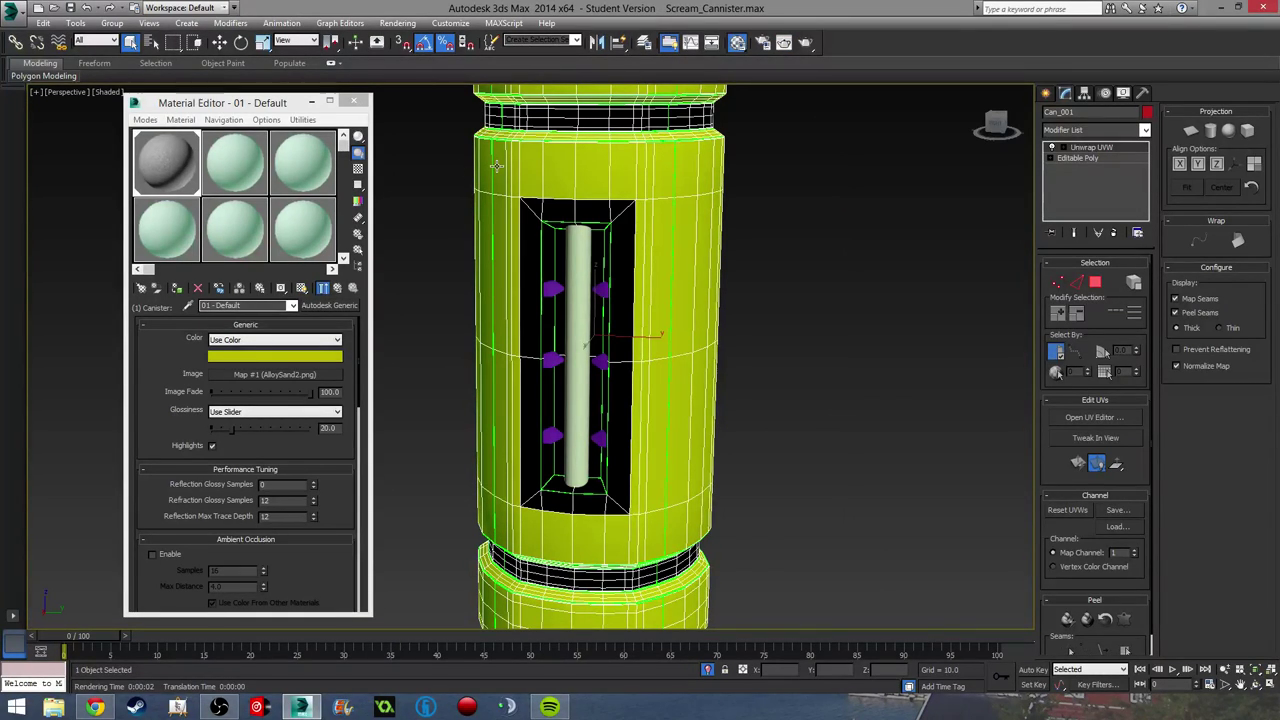
Step: Replace the Canister sub-material with the Anodized - Red aluminum preset and render the perspective view
scroll(168, 421, "down", 5)
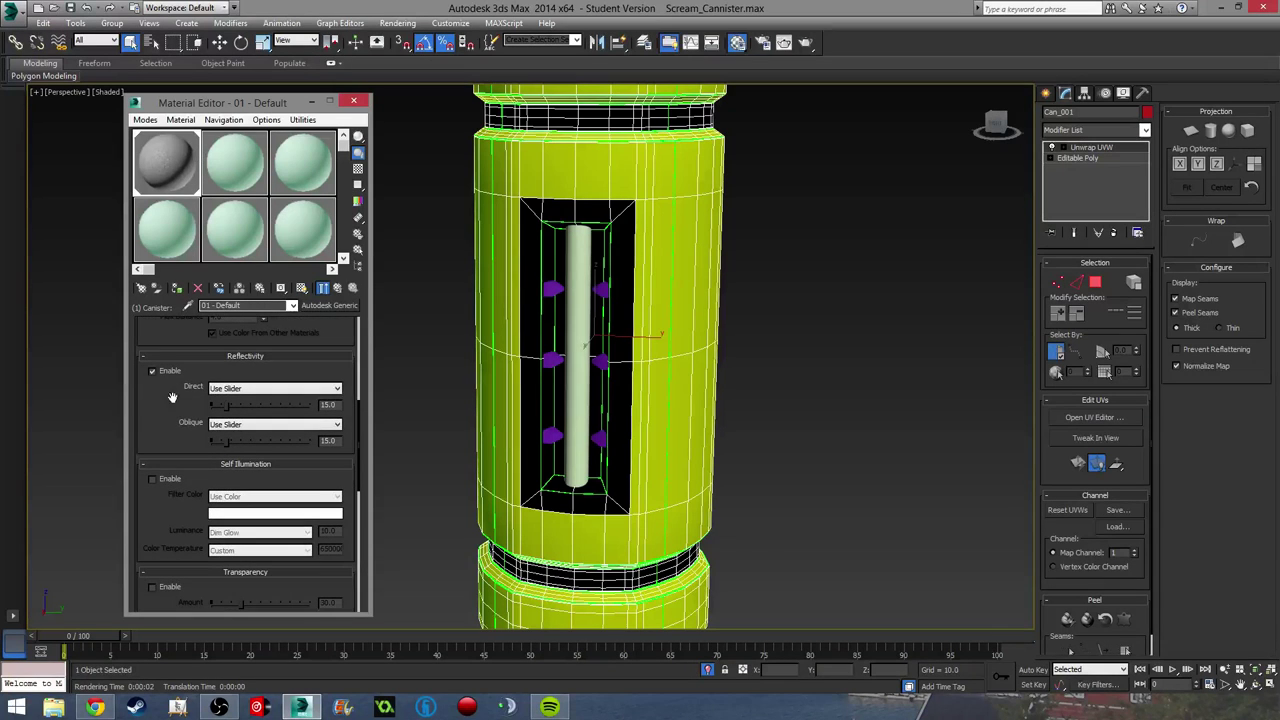
scroll(174, 425, "up", 5)
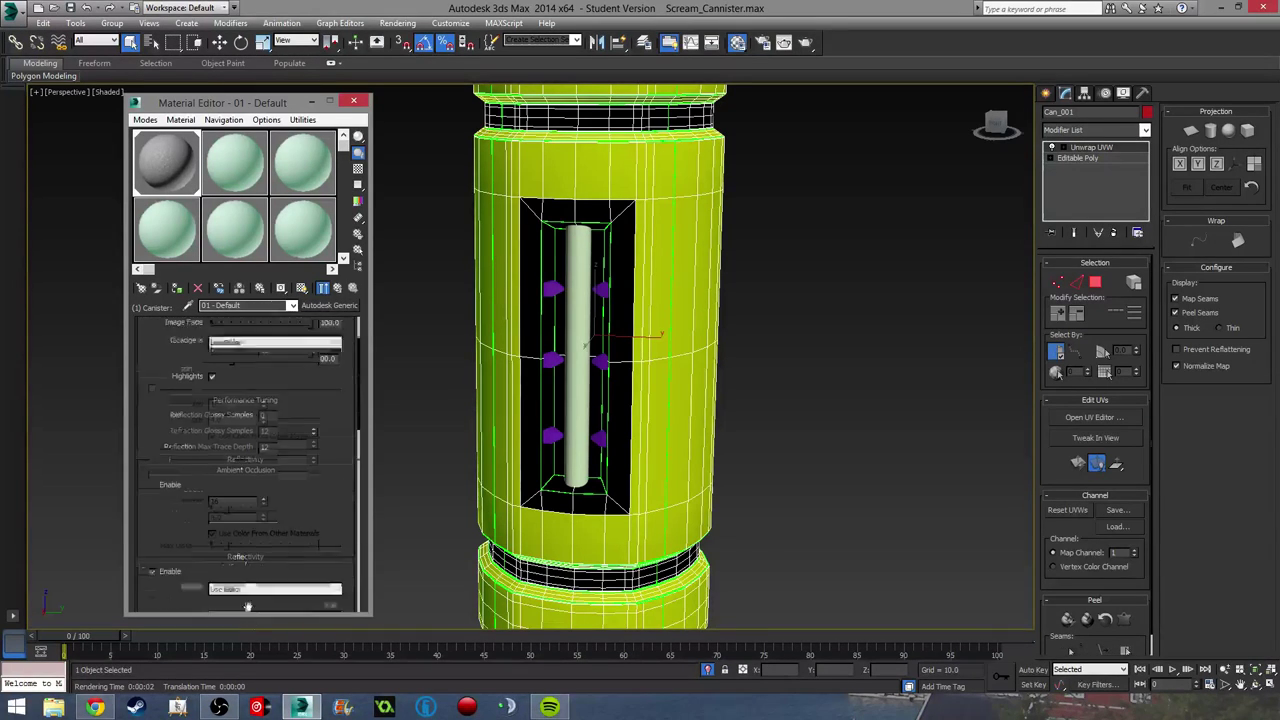
left_click(355, 308)
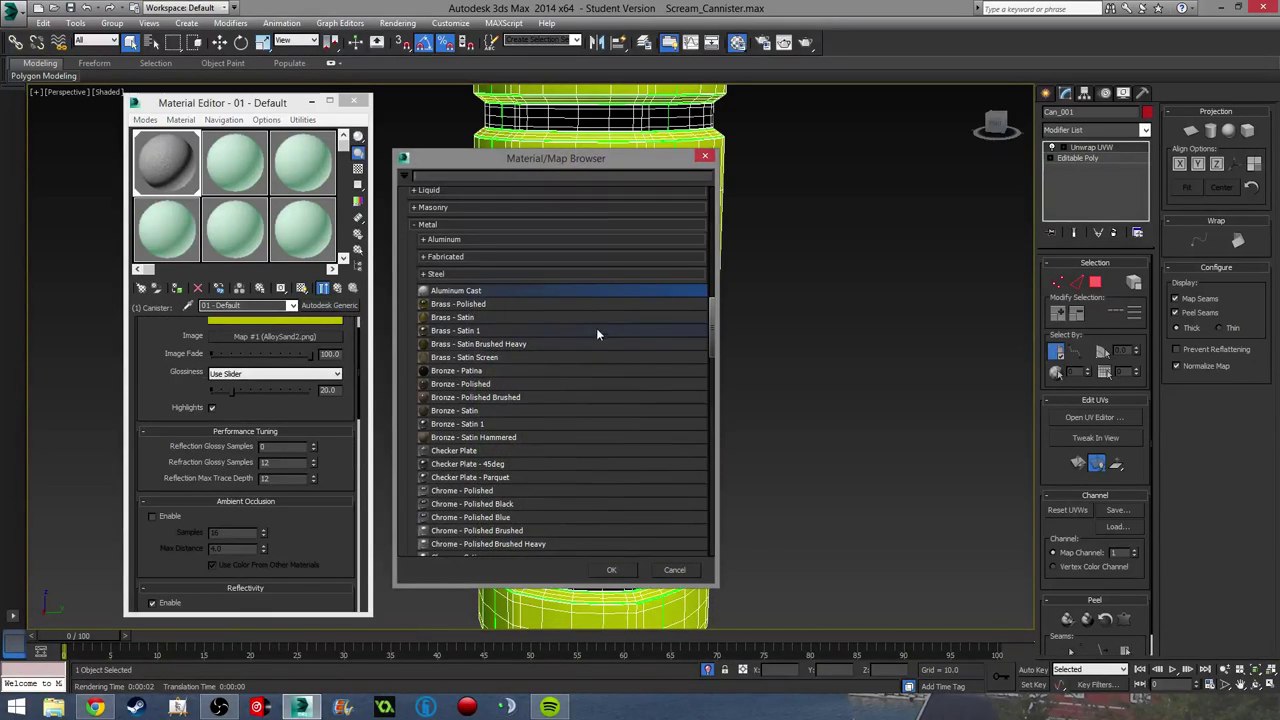
left_click(425, 241)
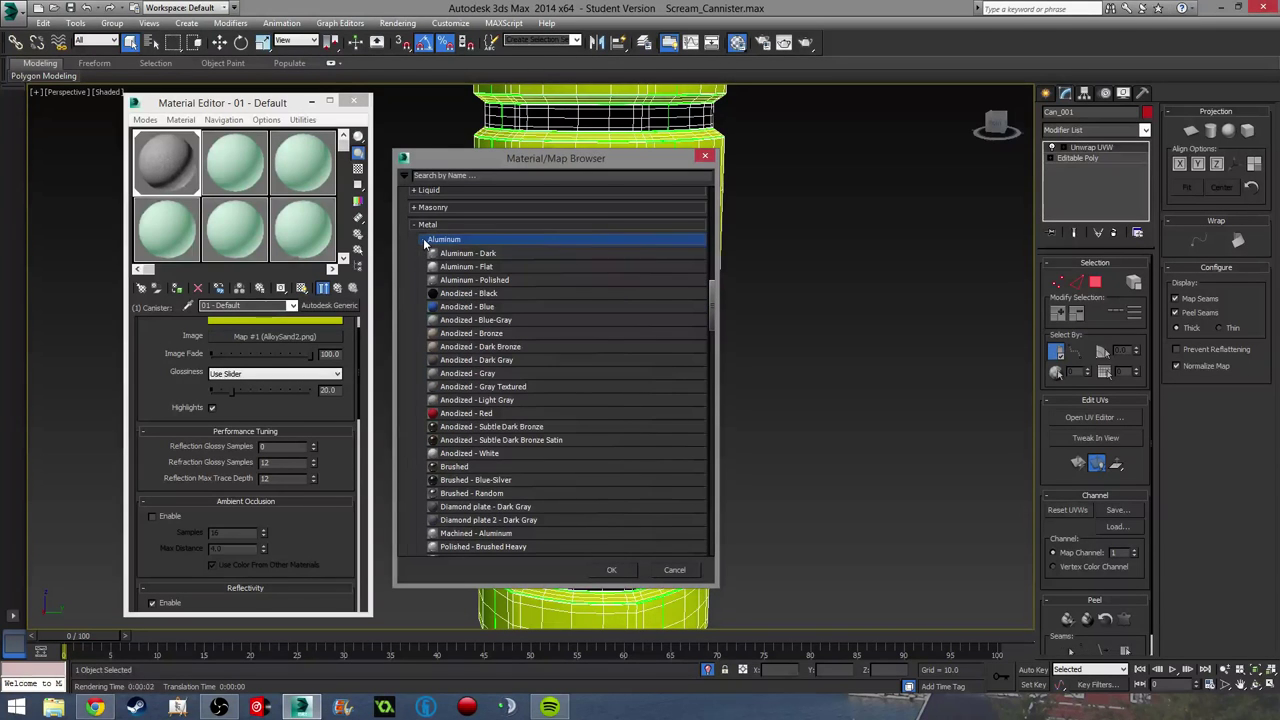
scroll(497, 336, "down", 2)
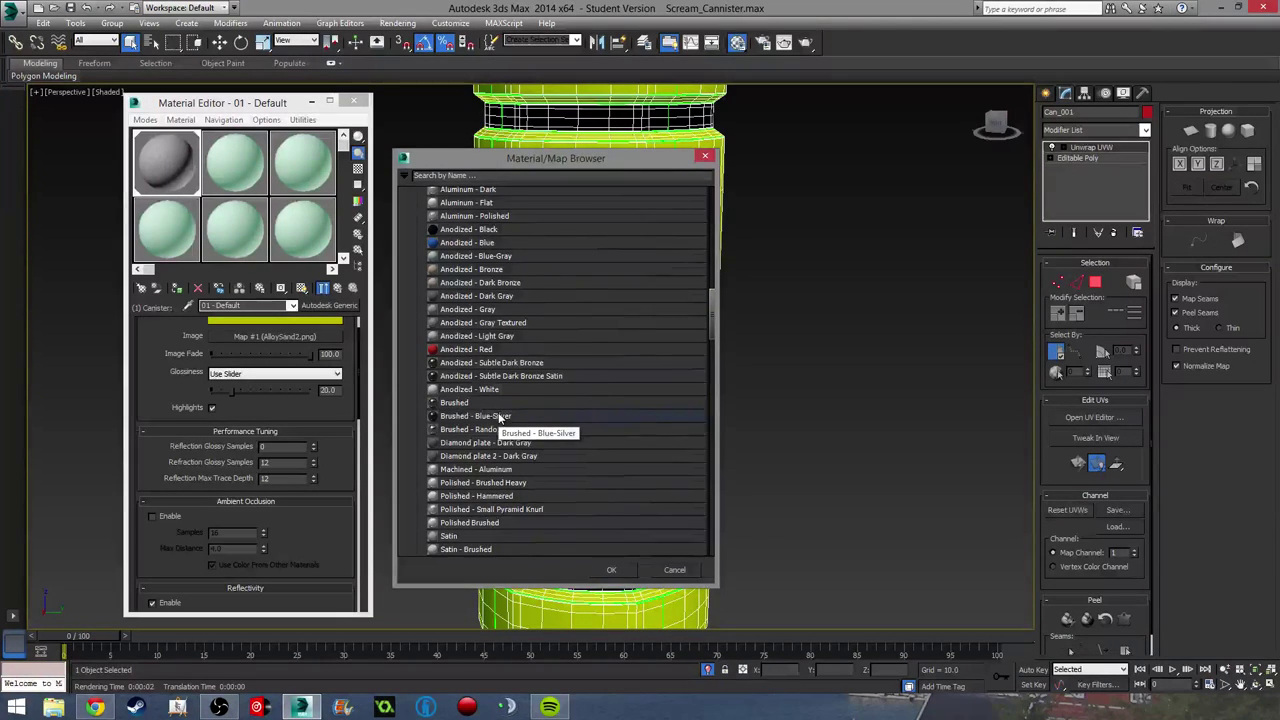
scroll(495, 410, "down", 3)
scroll(481, 394, "up", 2)
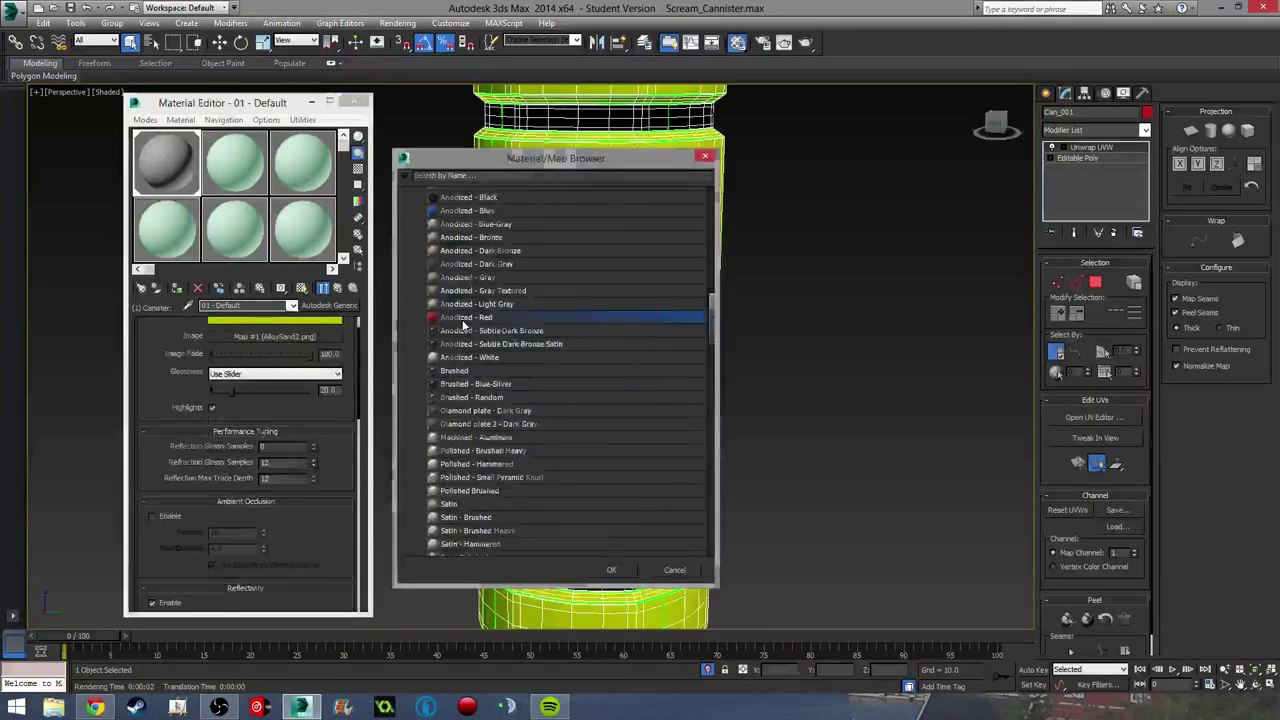
double_click(465, 317)
scroll(299, 410, "down", 5)
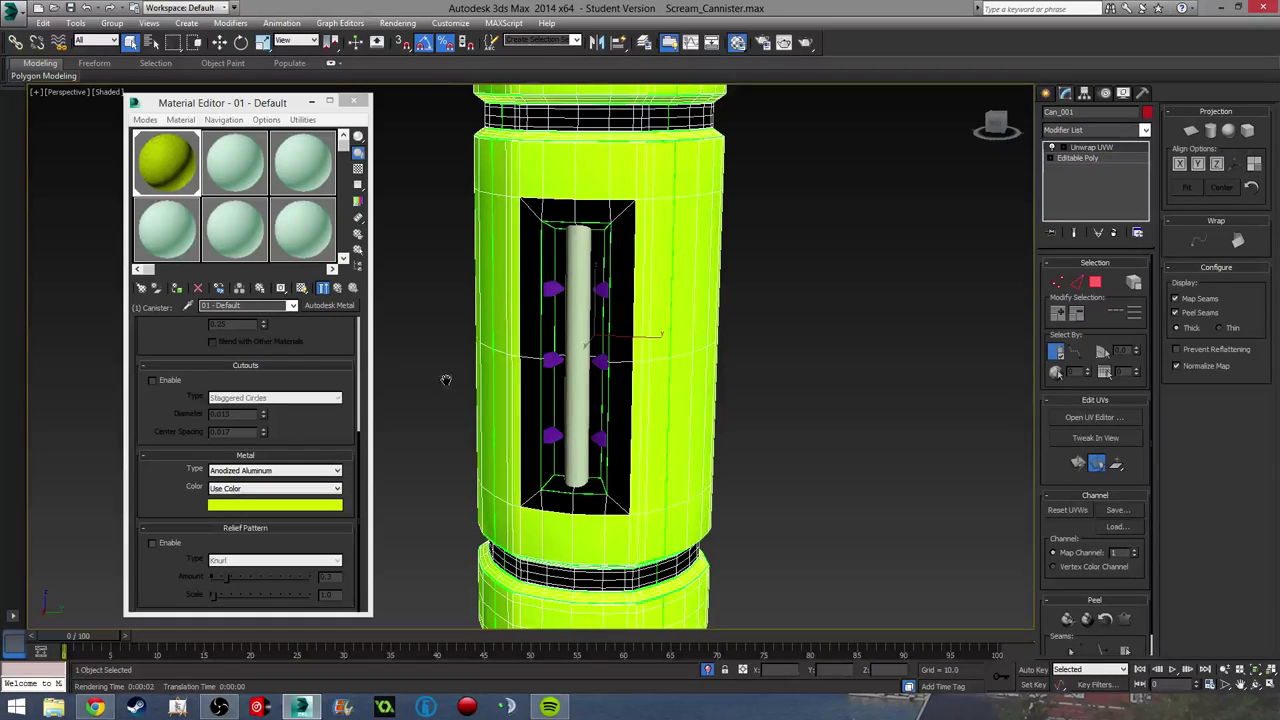
mouse_move(449, 371)
middle_mouse_down()
mouse_move(429, 286)
mouse_move(428, 361)
middle_mouse_up()
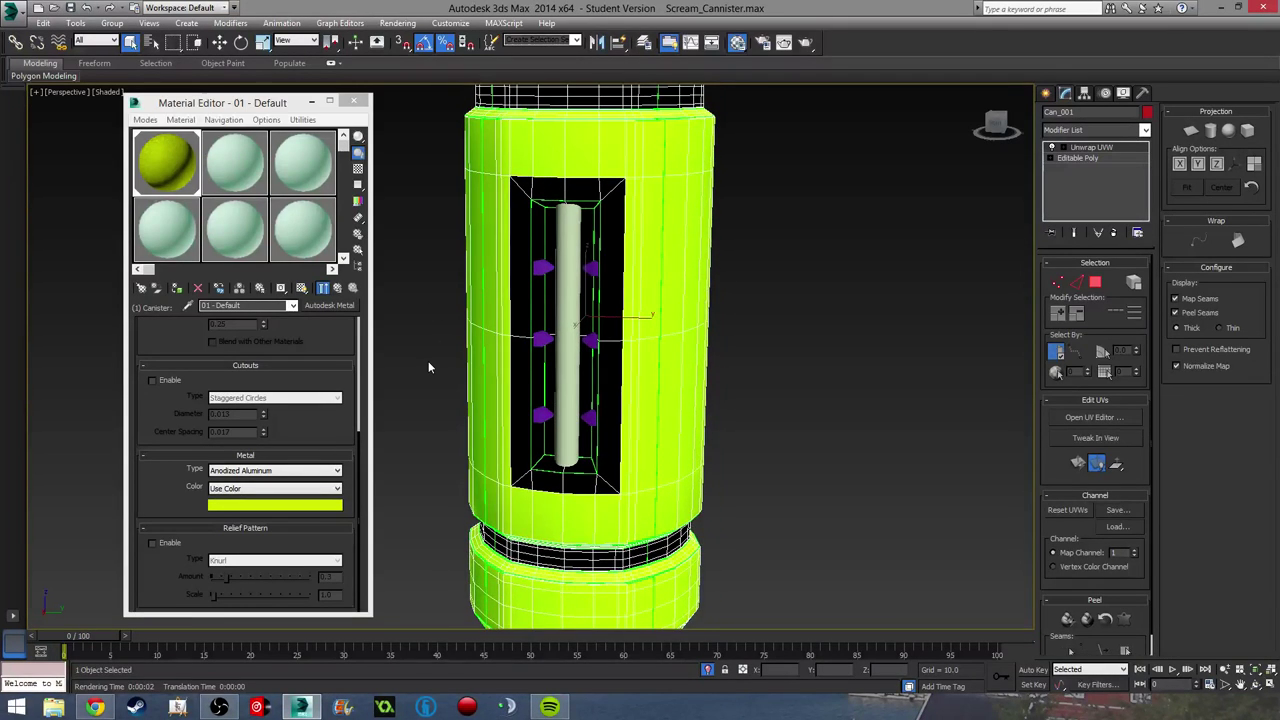
key("shift+q")
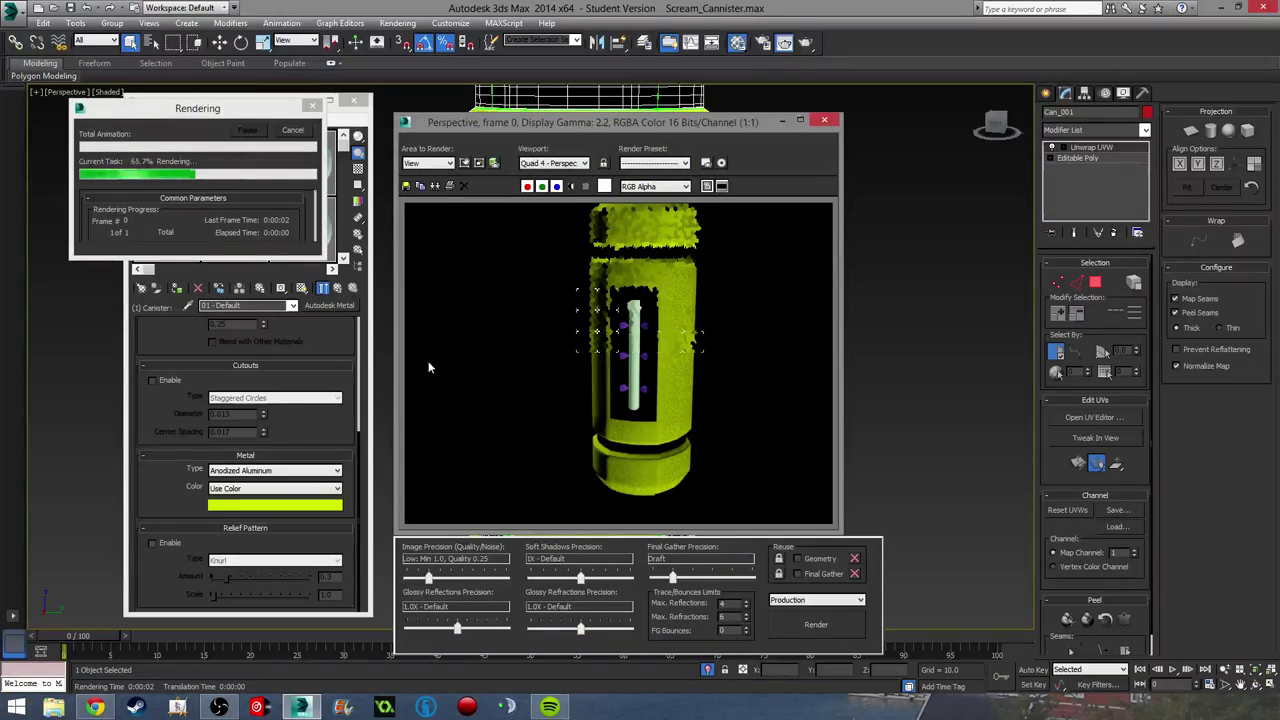
Step: Assign the Anodized - Black aluminum preset to the Spacers sub-material and render the perspective view
left_click(830, 122)
scroll(676, 252, "down", 5)
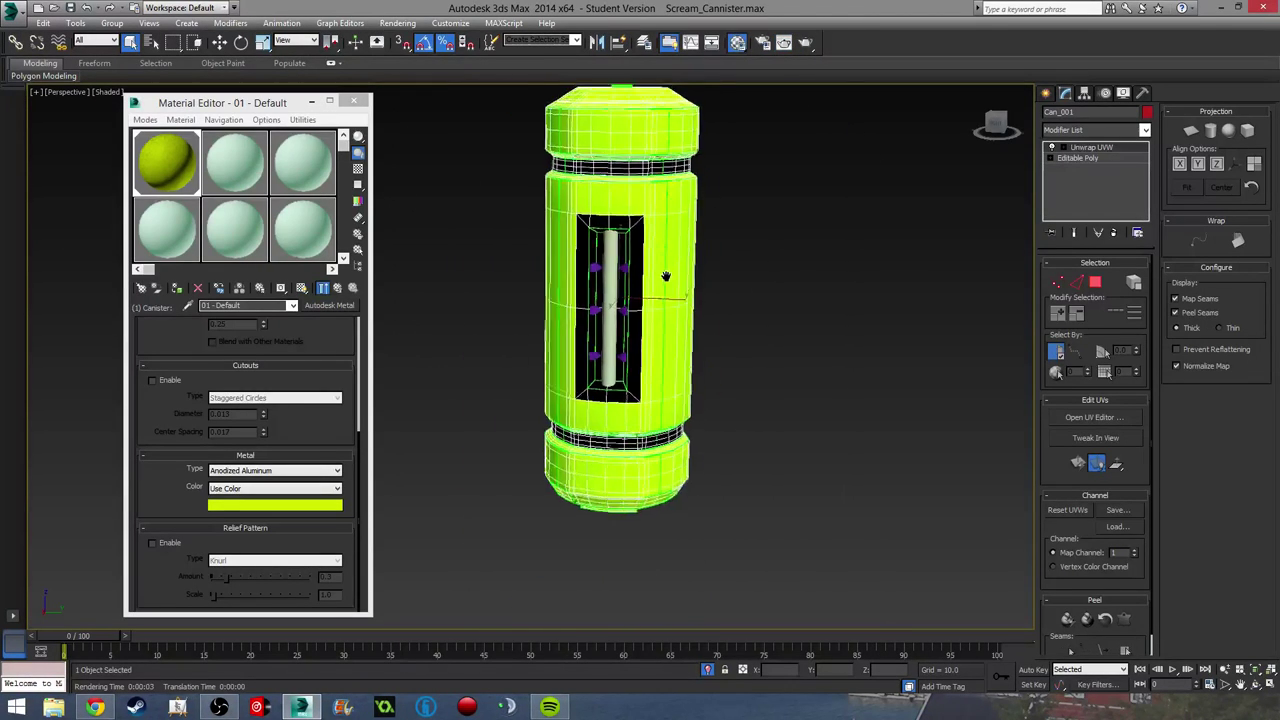
middle_click_drag(666, 274, 631, 302)
scroll(585, 136, "up", 3)
middle_click_drag(584, 137, 576, 160)
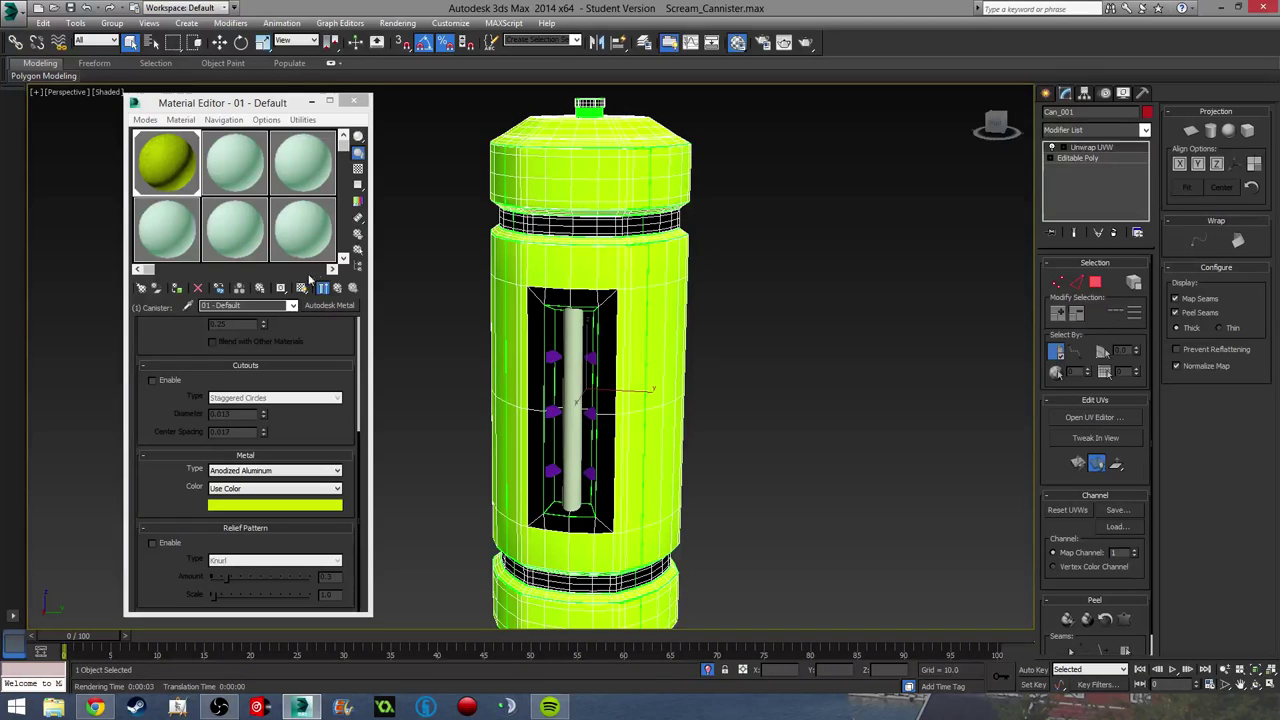
left_click(337, 288)
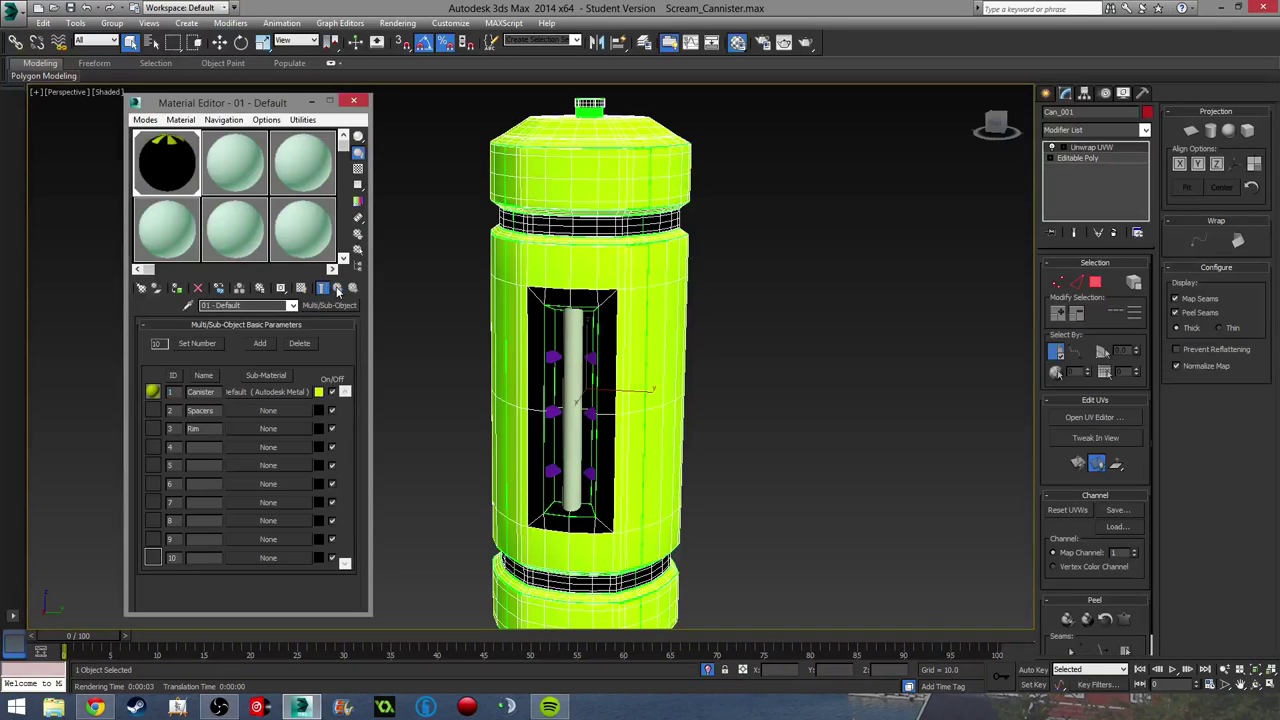
left_click(266, 429)
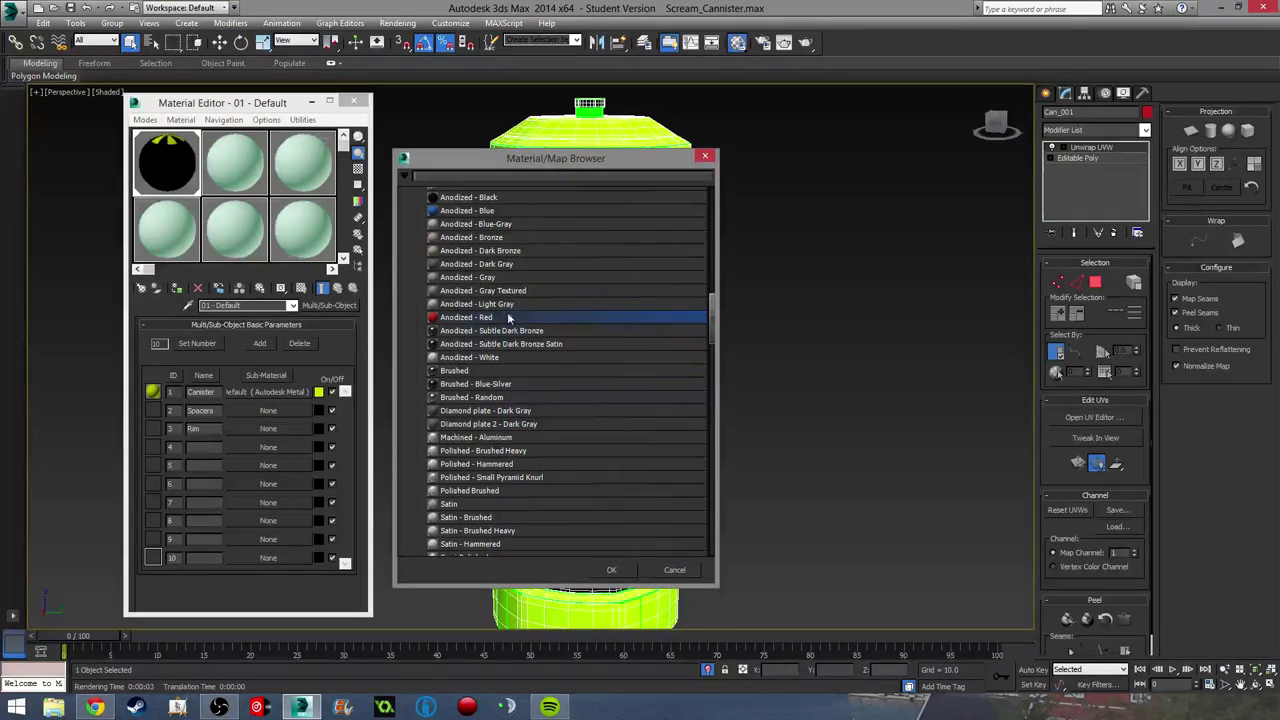
double_click(494, 205)
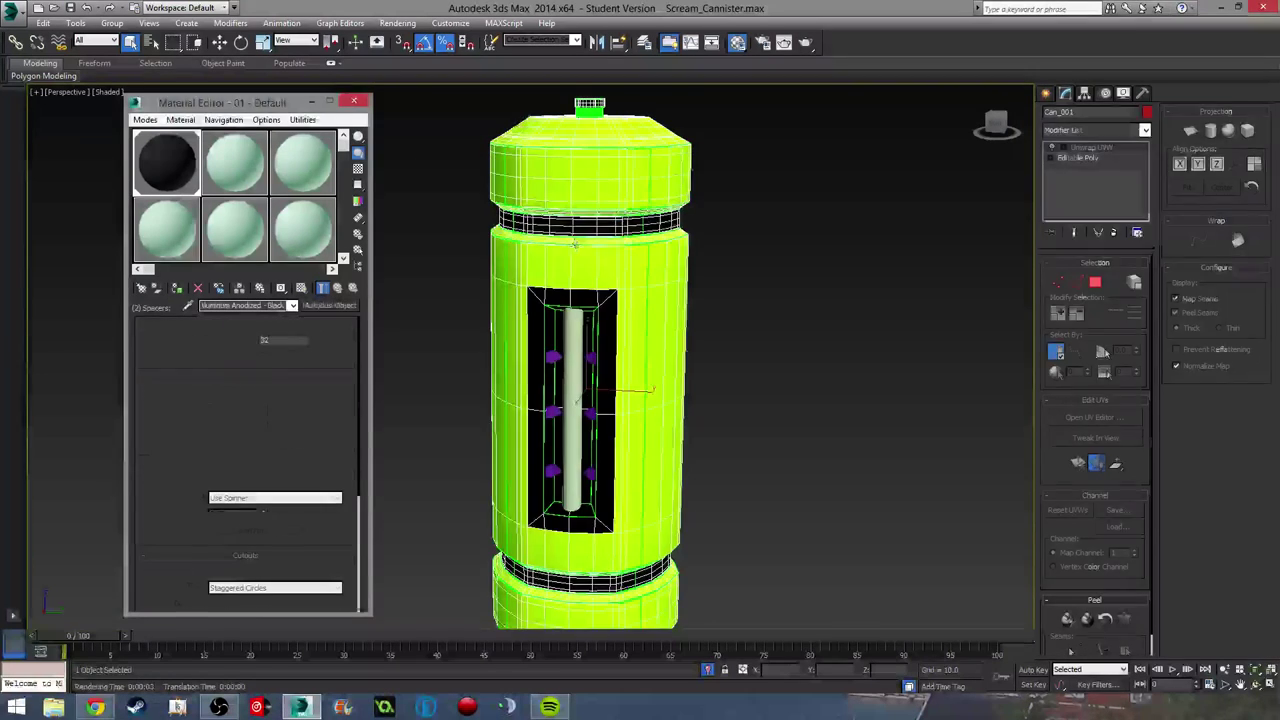
key("shift+q")
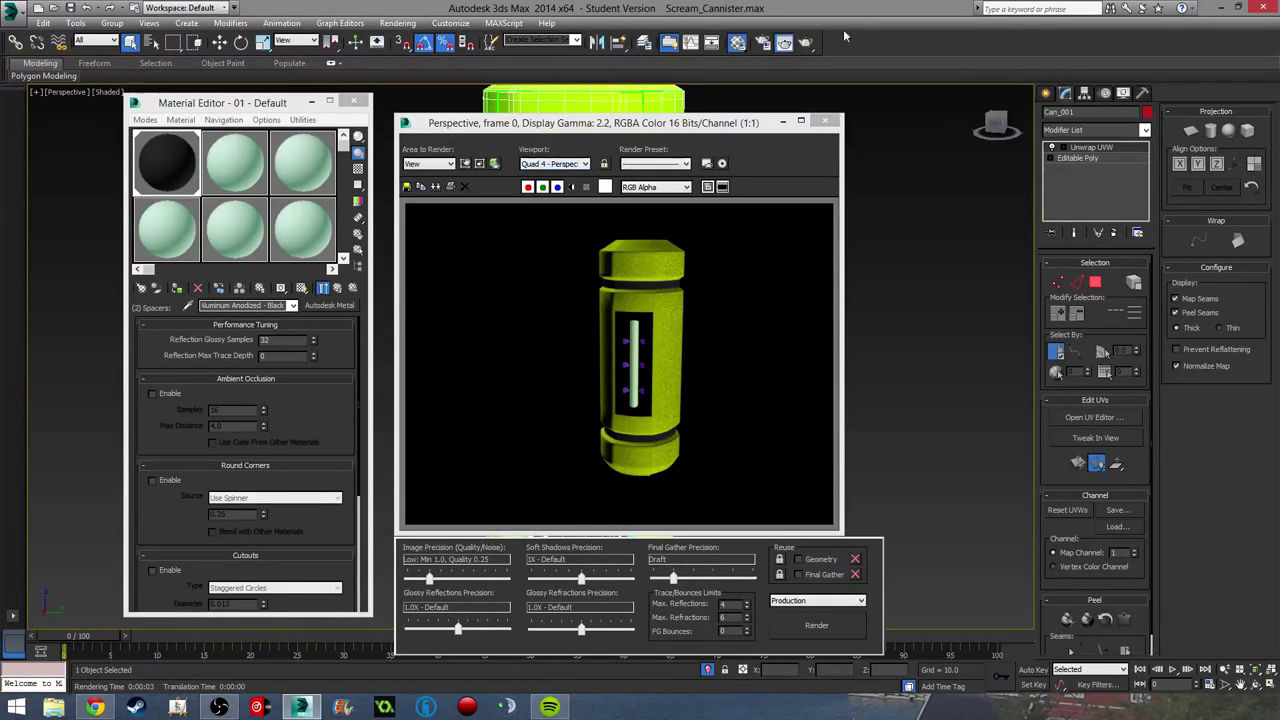
Step: Render the canister from above to check how its top and spacers look
left_click(824, 123)
middle_click_drag(540, 305, 527, 390, "alt")
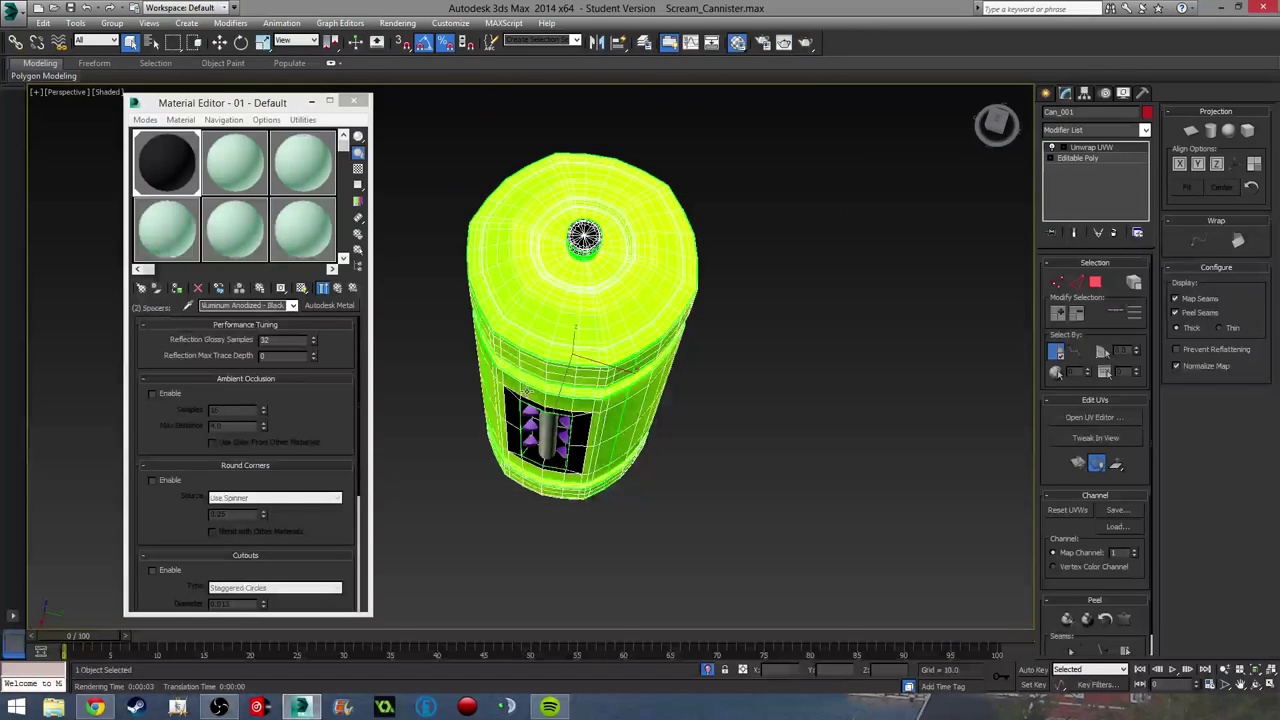
key("shift+q")
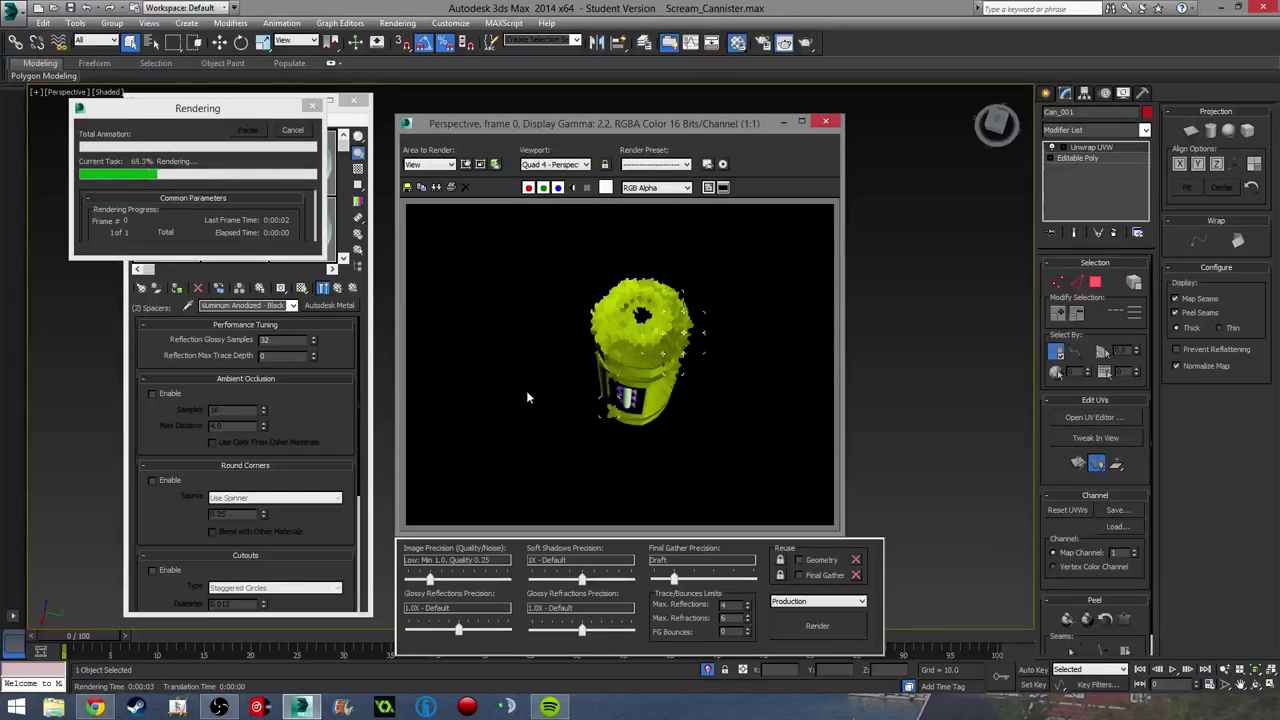
left_click(825, 122)
middle_click_drag(530, 423, 548, 313, "alt")
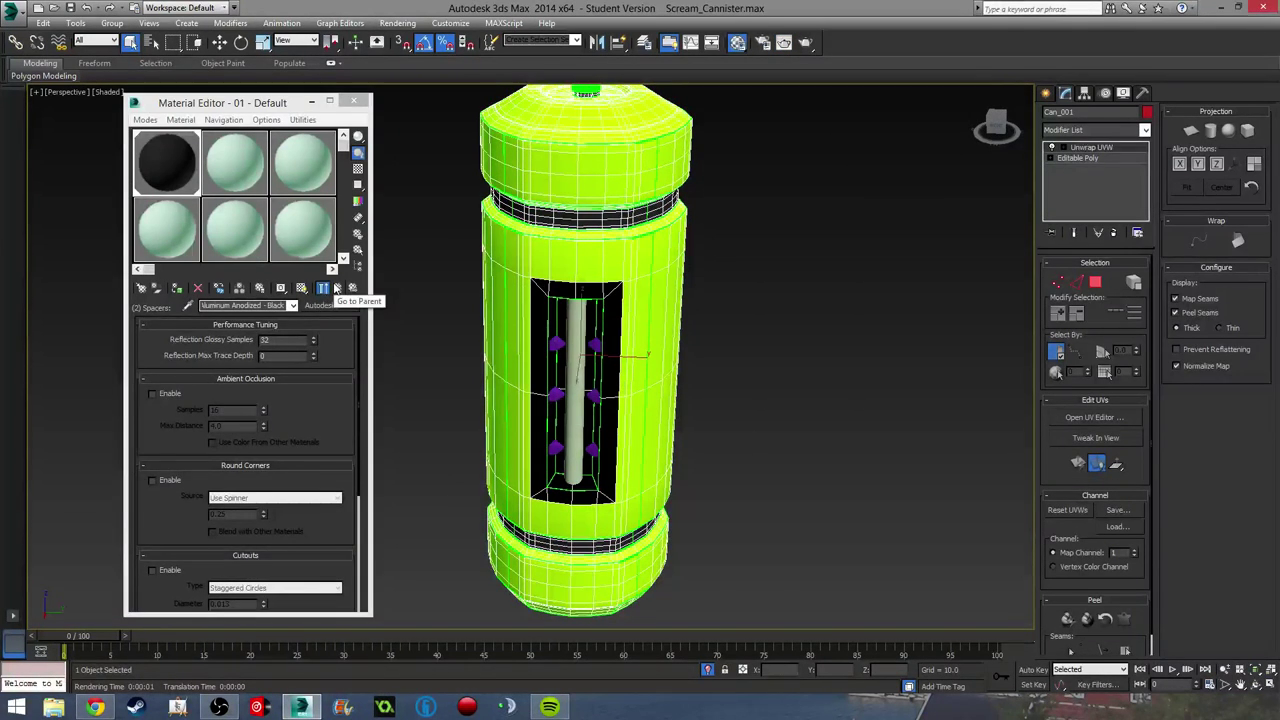
Step: Assign the Brushed - Blue-Silver aluminum preset to the Rim sub-material of the Multi/Sub-Object material
left_click(323, 289)
left_click(264, 428)
scroll(566, 337, "down", 5)
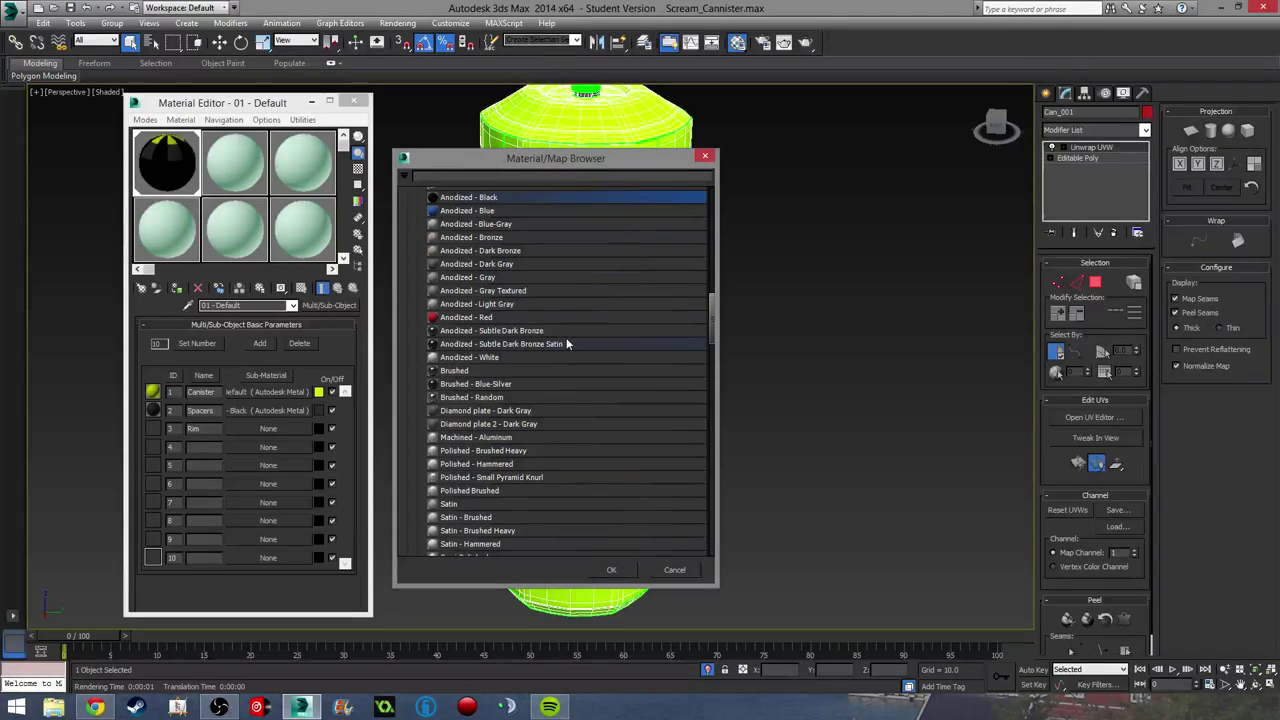
scroll(560, 347, "up", 2)
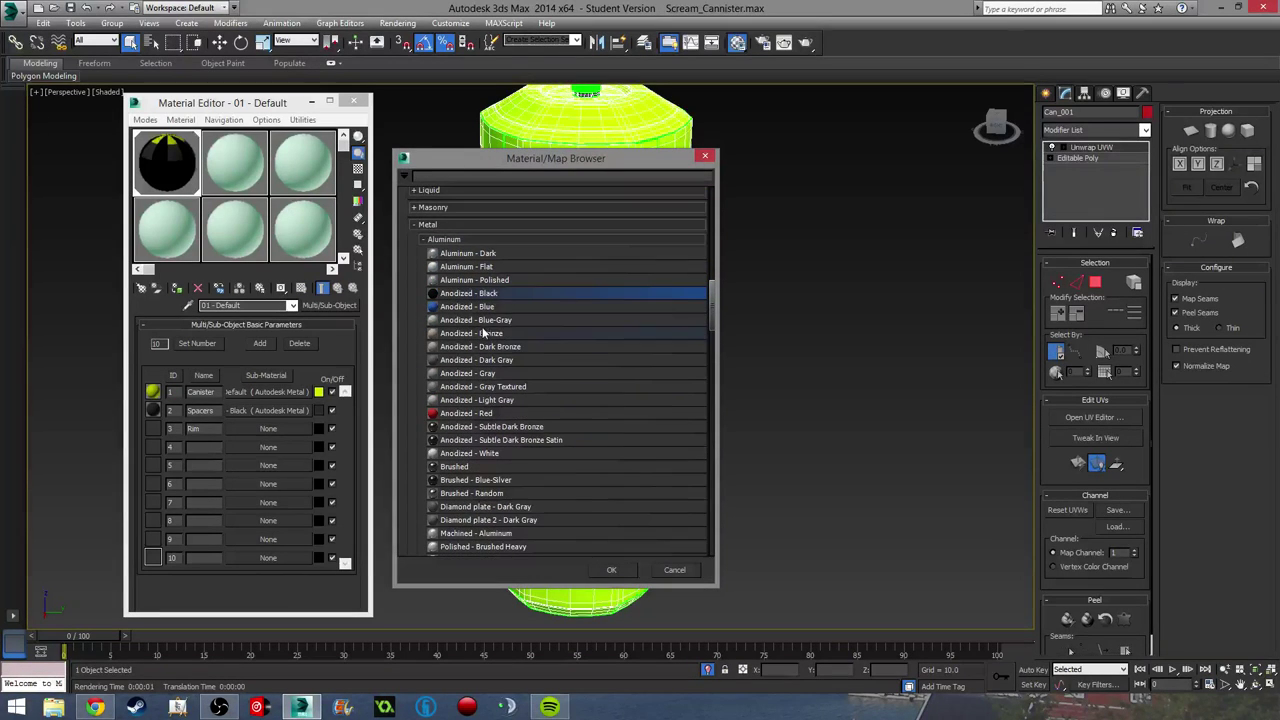
scroll(440, 300, "up", 1)
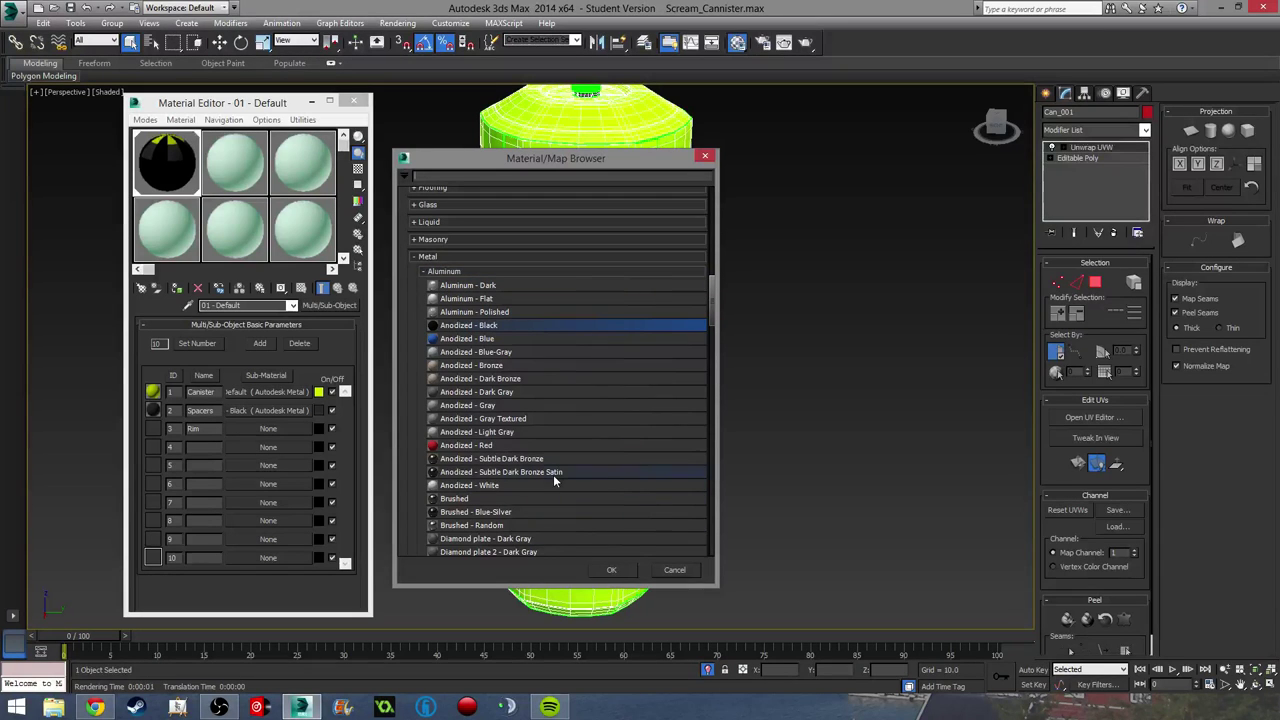
scroll(548, 476, "down", 1)
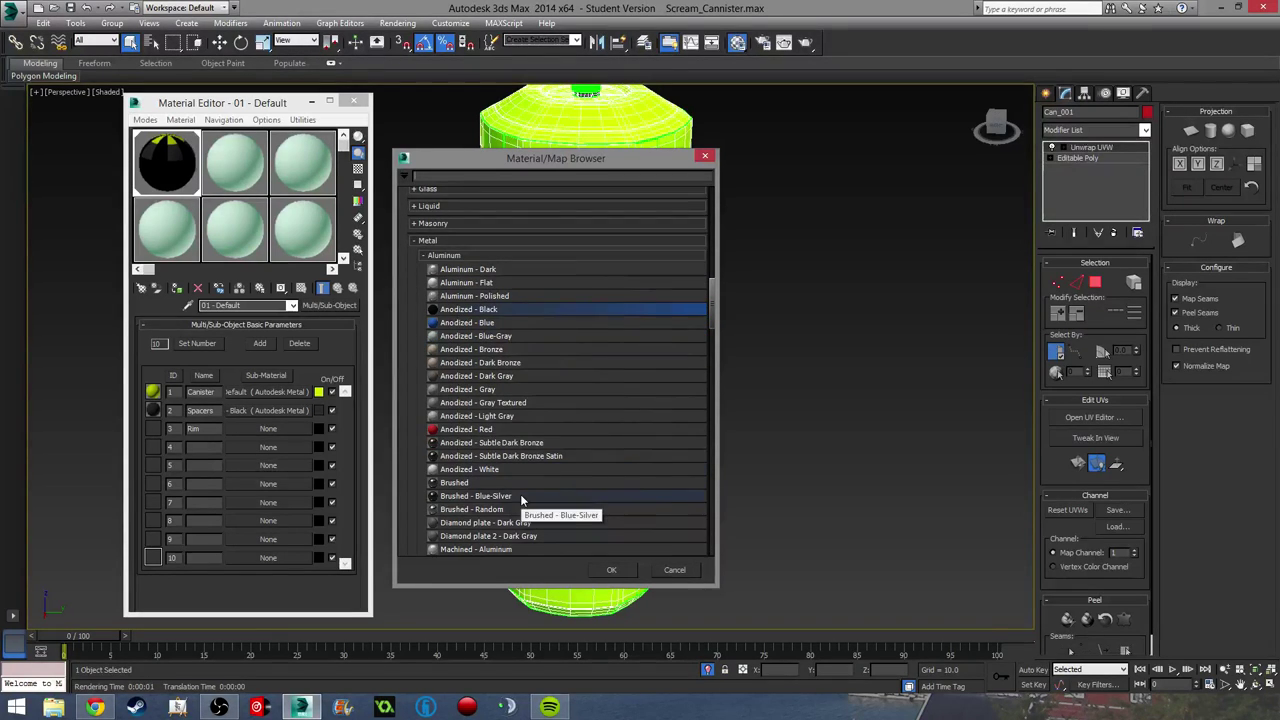
double_click(520, 496)
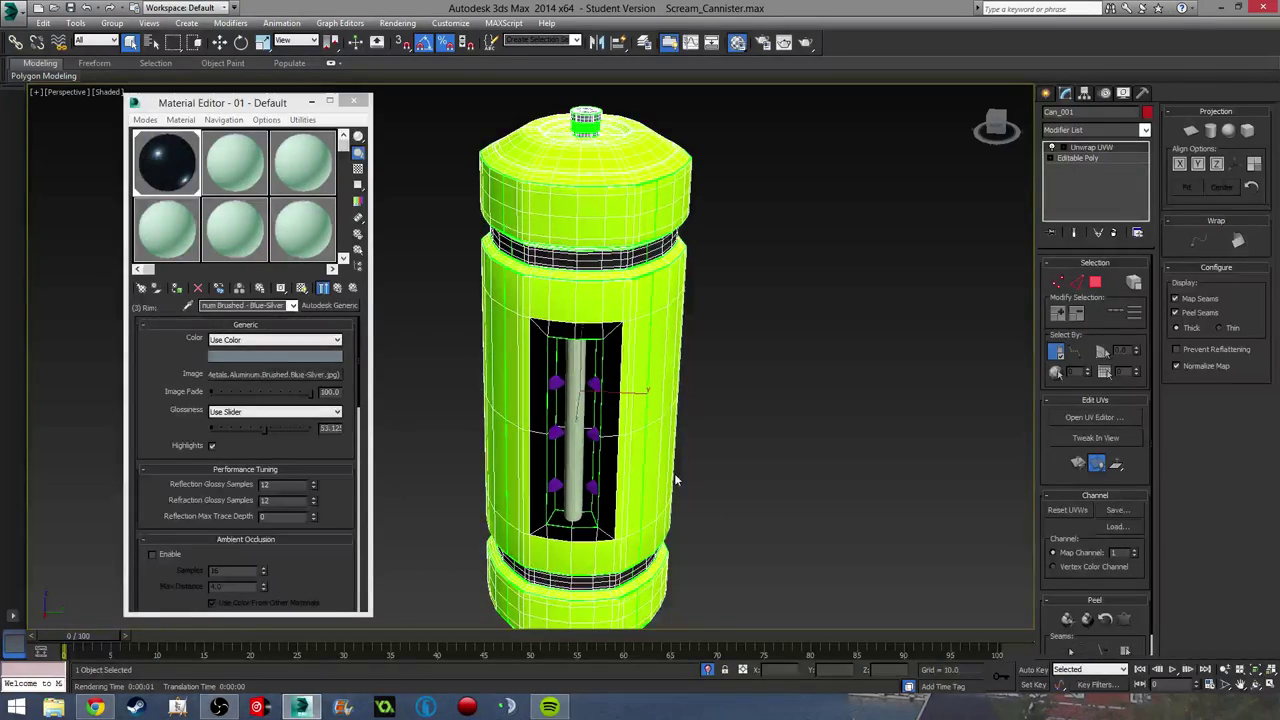
Step: Test-render a close-up of the canister's top to check the rim metal
scroll(598, 233, "up", 5)
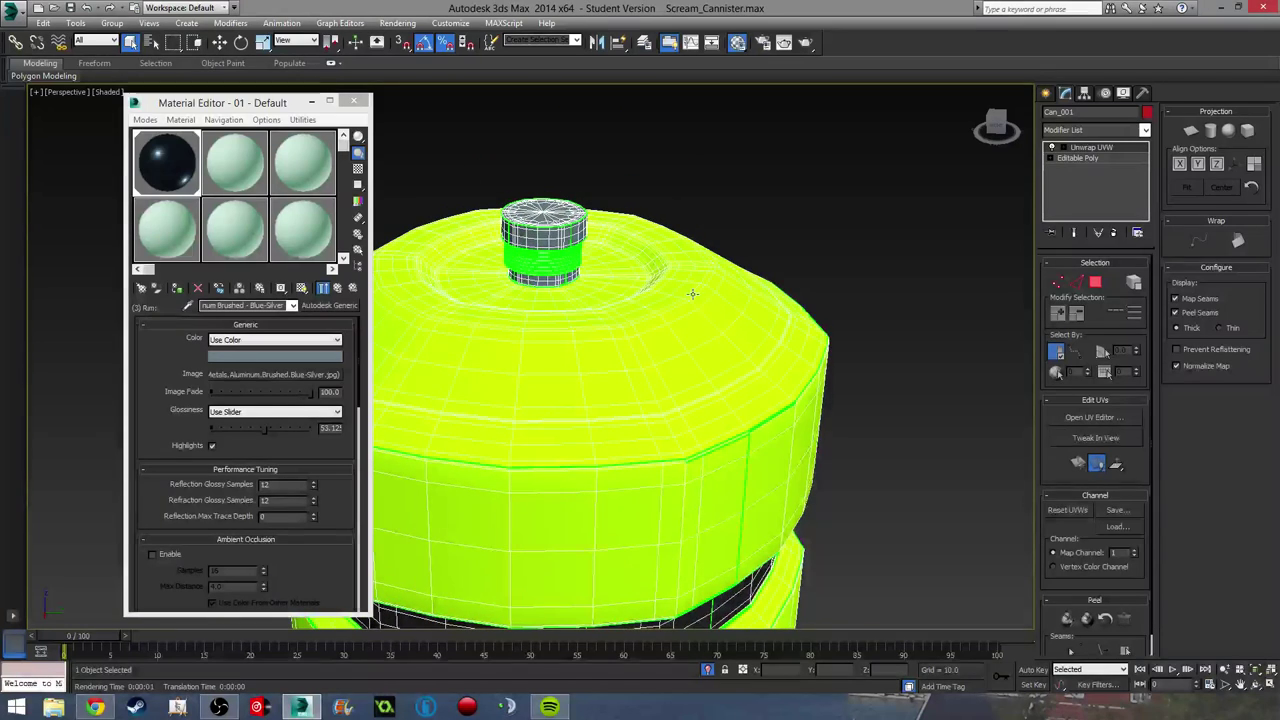
key("shift+q")
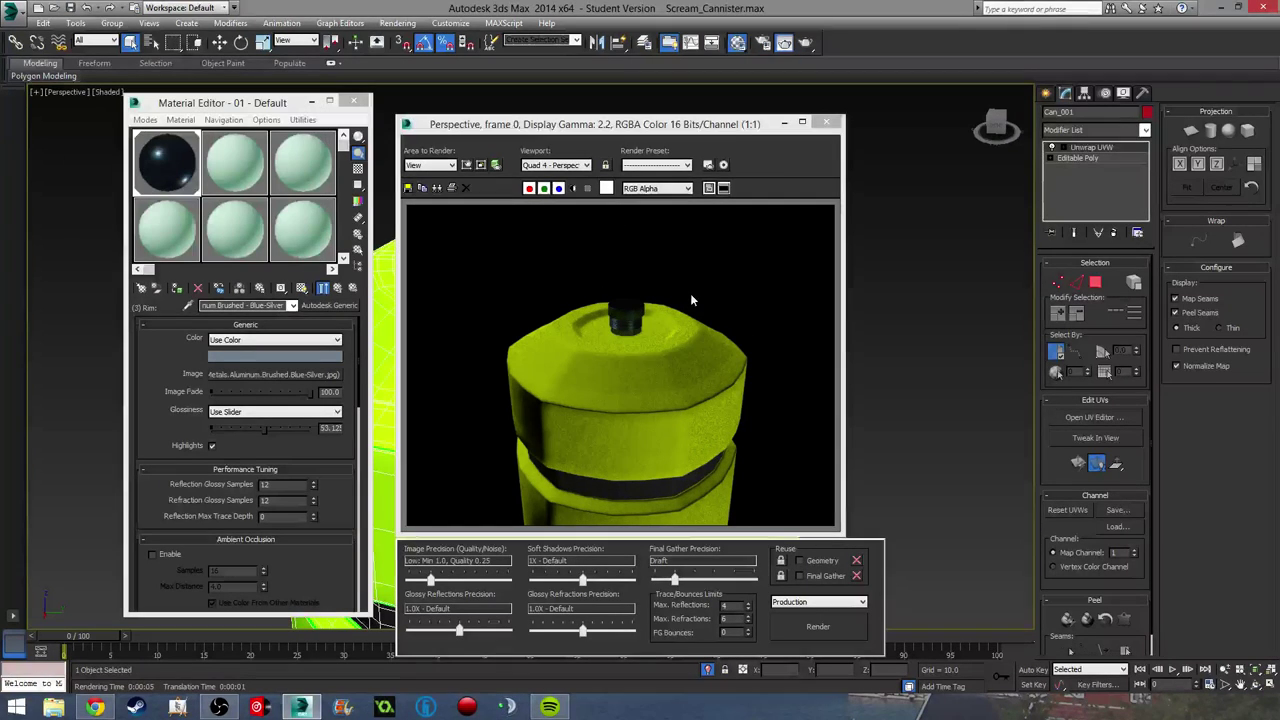
left_click(826, 122)
Step: Name the sub-material for material ID 4 BackPlate in the Multi/Sub-Object material
scroll(694, 223, "down", 4)
scroll(596, 408, "down", 4)
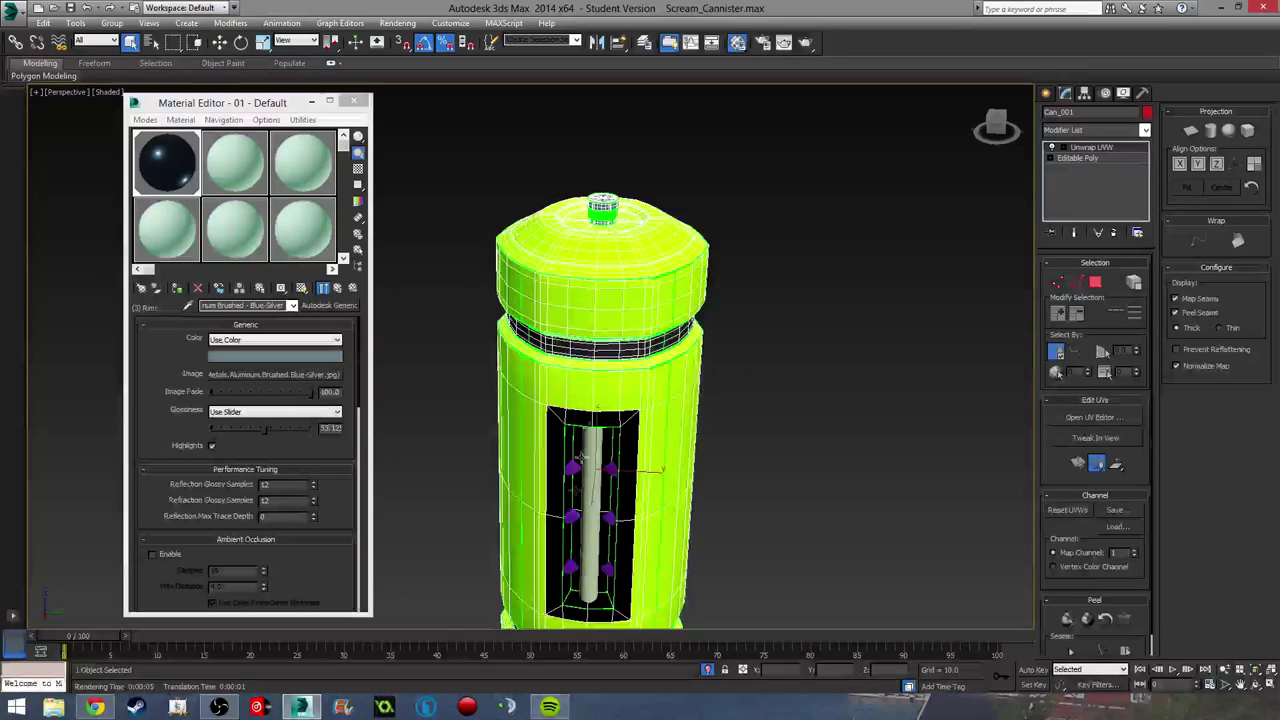
middle_click_drag(590, 458, 584, 356)
scroll(621, 378, "up", 2)
middle_click_drag(616, 285, 615, 237)
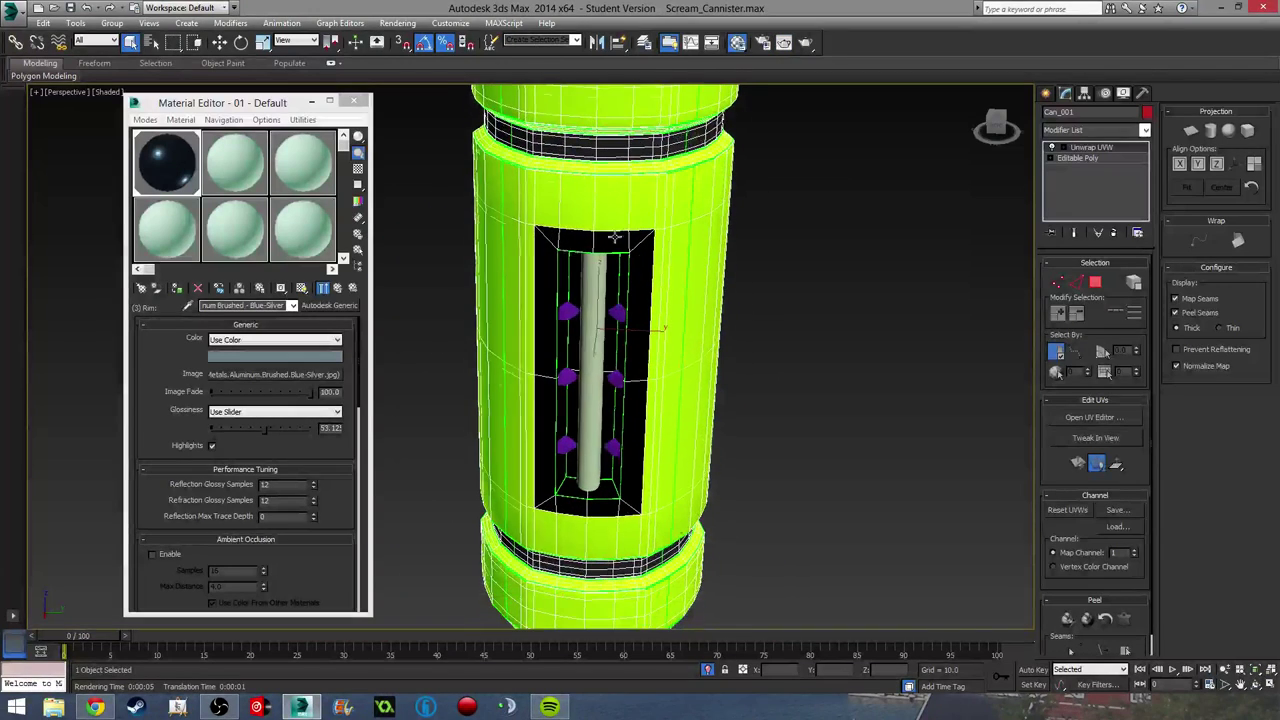
left_click(338, 288)
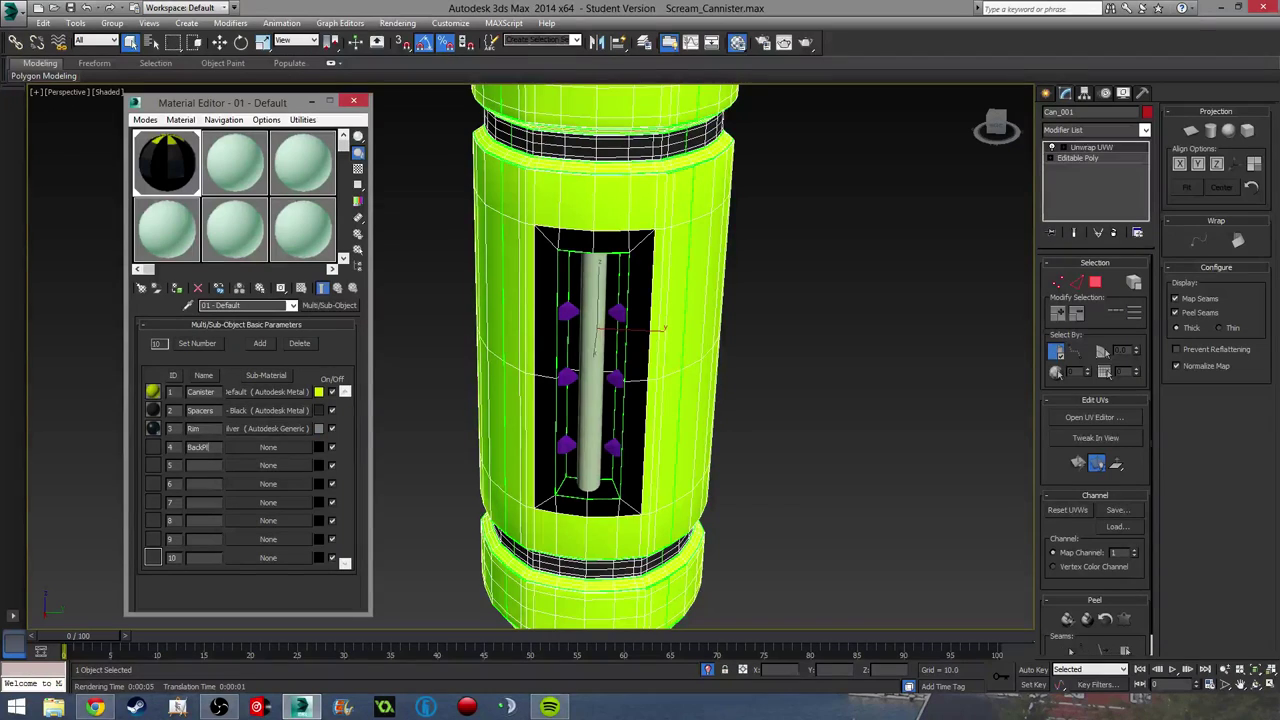
Step: Assign the Brushed - Blue-Silver aluminum preset to the BackPlate sub-material and check it in a test render
left_click(288, 450)
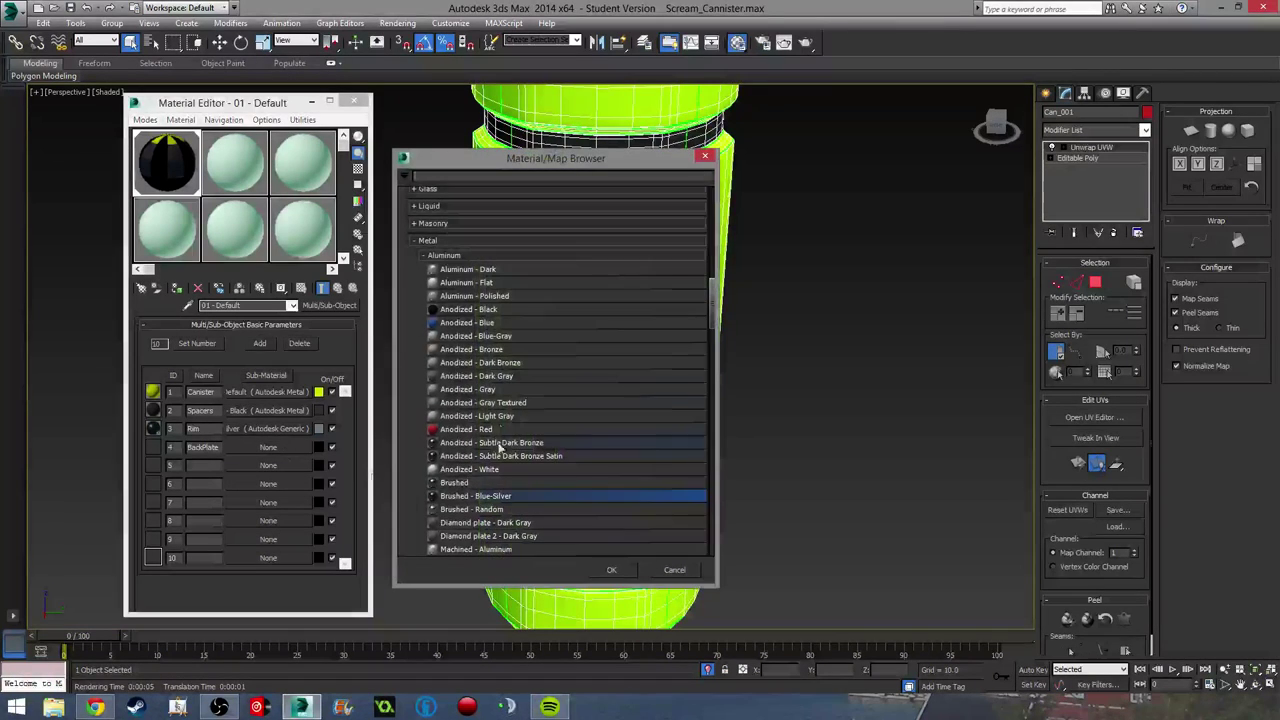
double_click(527, 494)
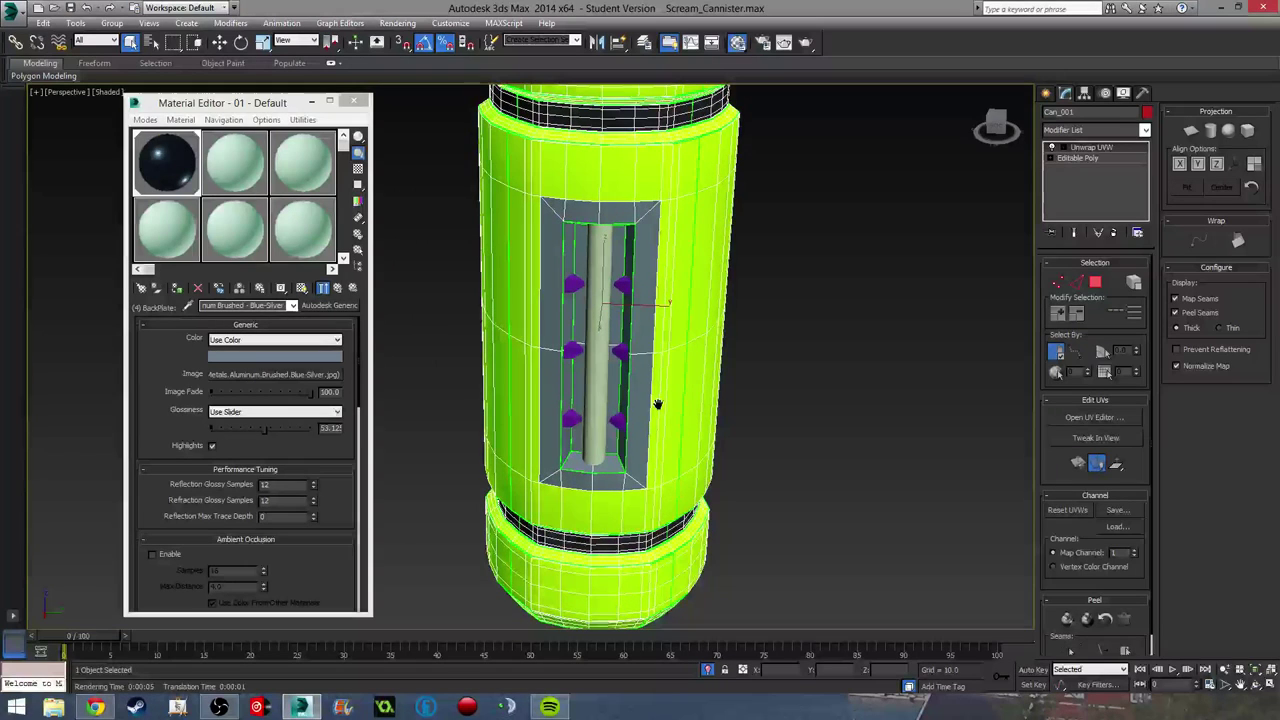
key("shift+q")
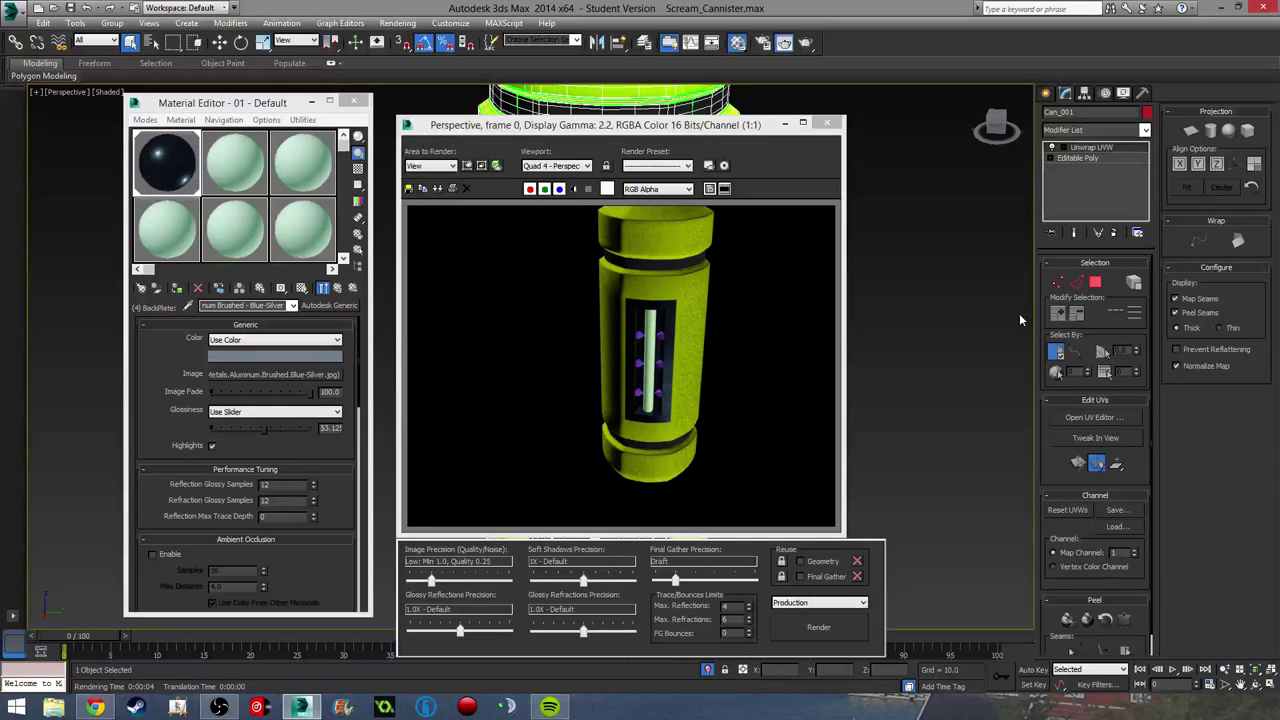
left_click(828, 125)
Step: Select the purple spikes inside the canister opening and assign them the unused 02 - Default material
scroll(565, 265, "up", 5)
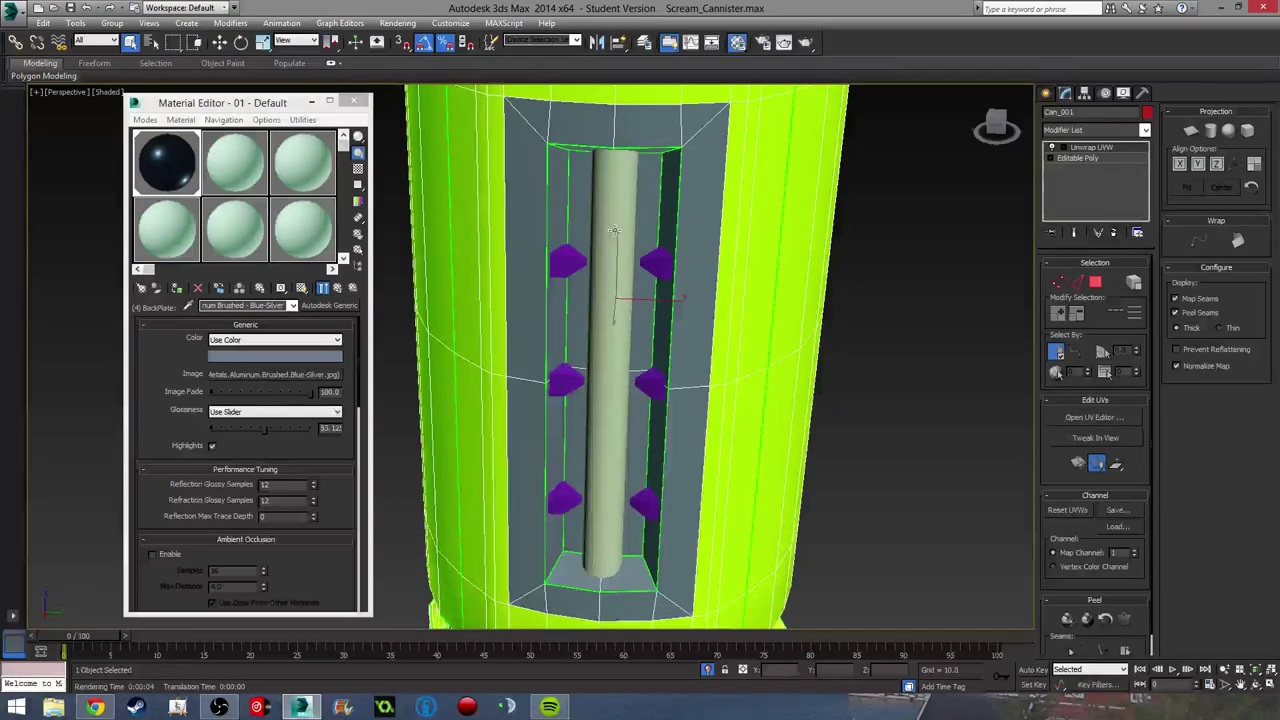
left_click(565, 265)
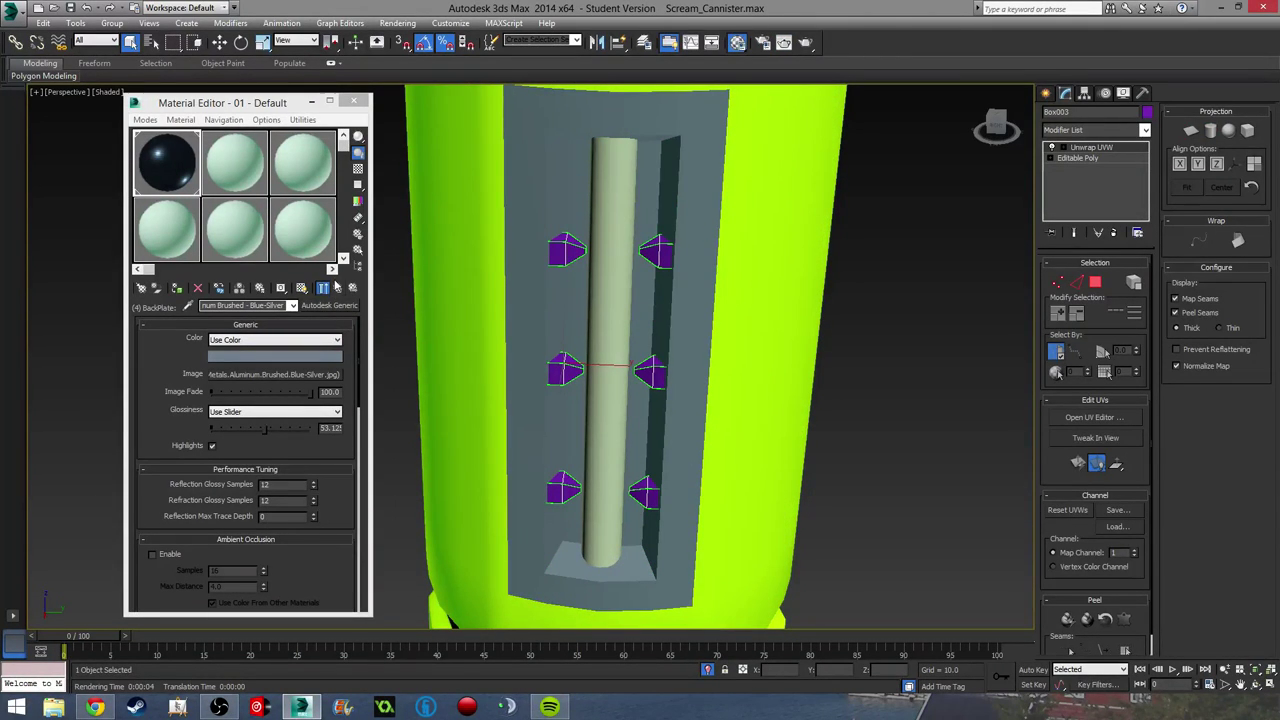
left_click(235, 163)
left_click_drag(235, 163, 565, 250)
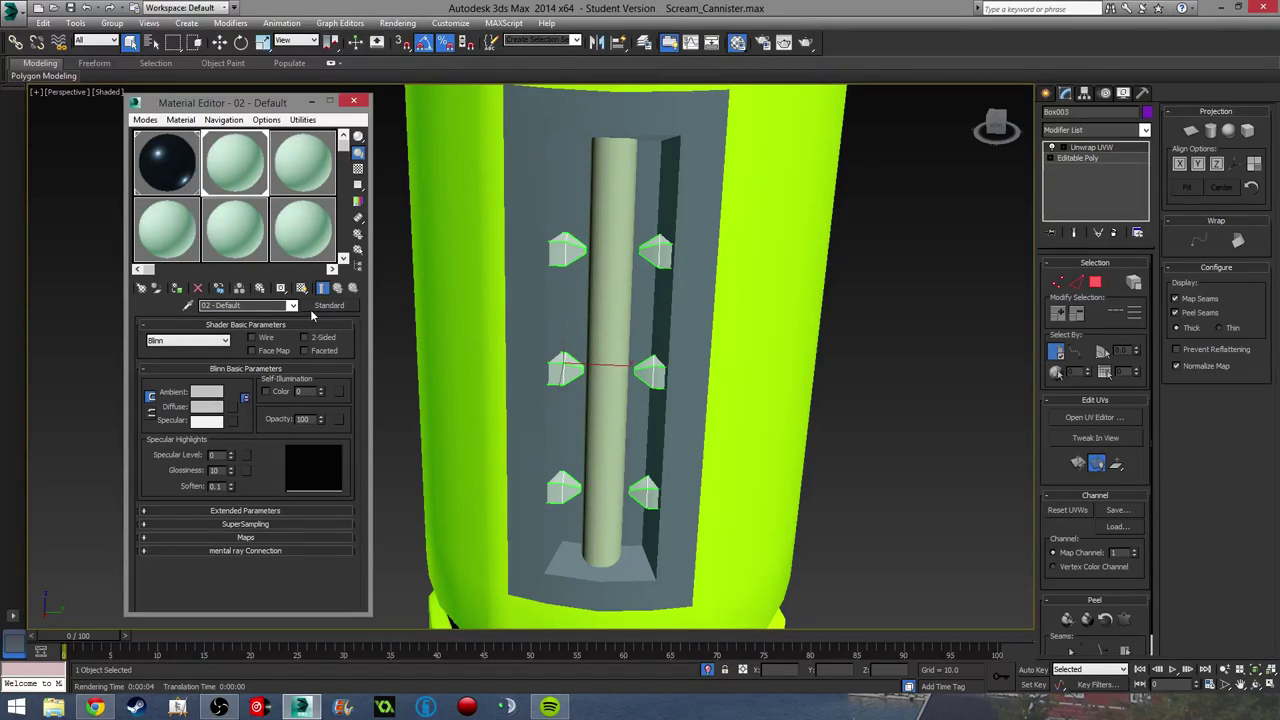
Step: Replace the spikes' 02 - Default material with the Brushed - Blue-Silver aluminum preset and check it in a test render
left_click(174, 155)
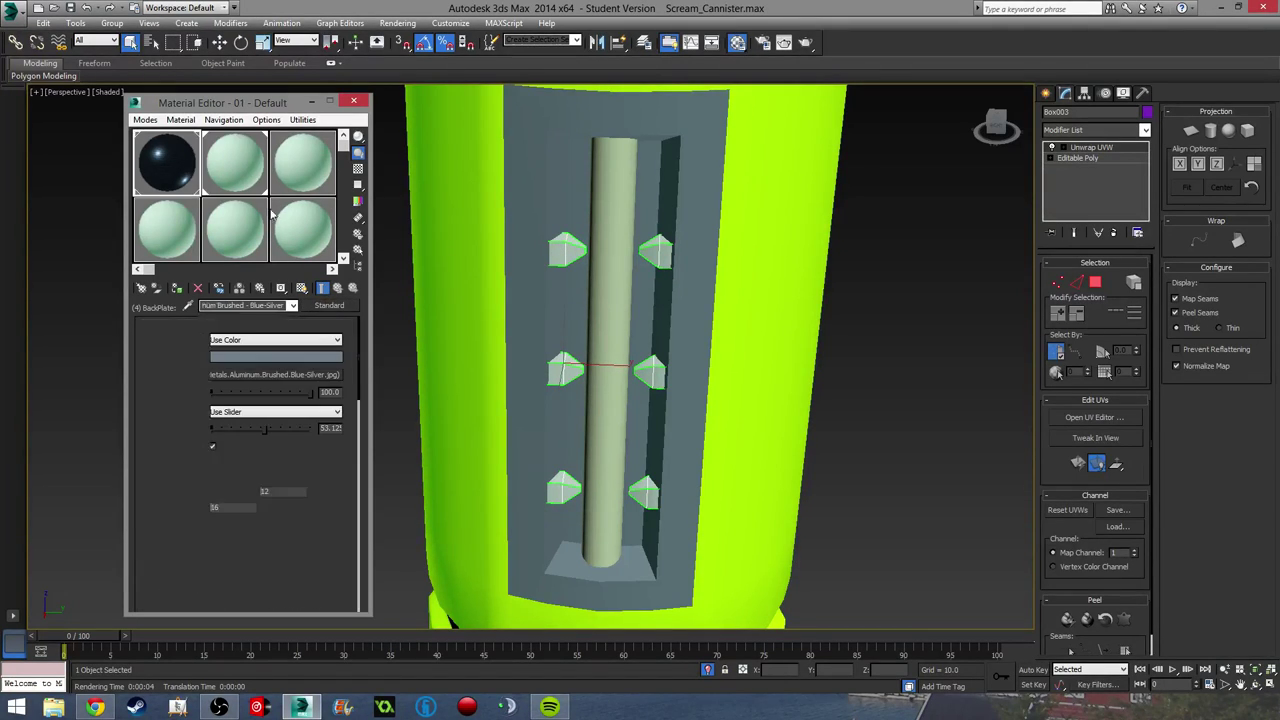
left_click(336, 288)
left_click(238, 165)
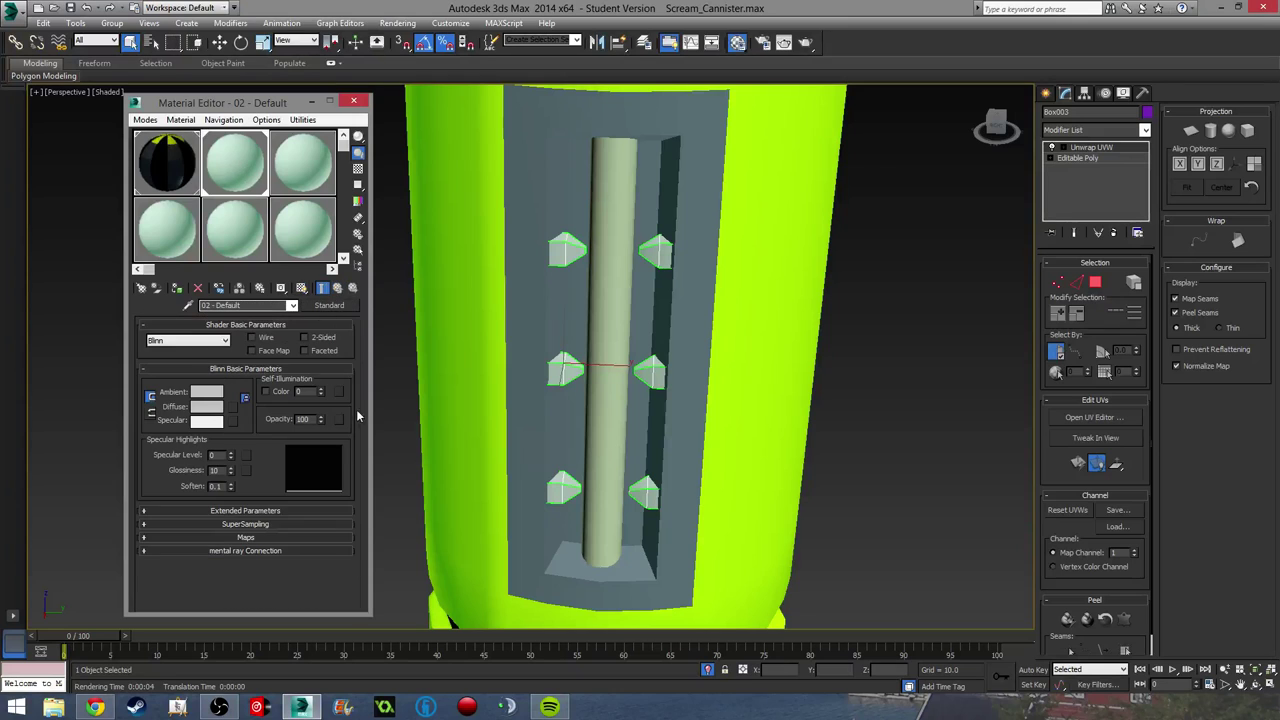
left_click(326, 305)
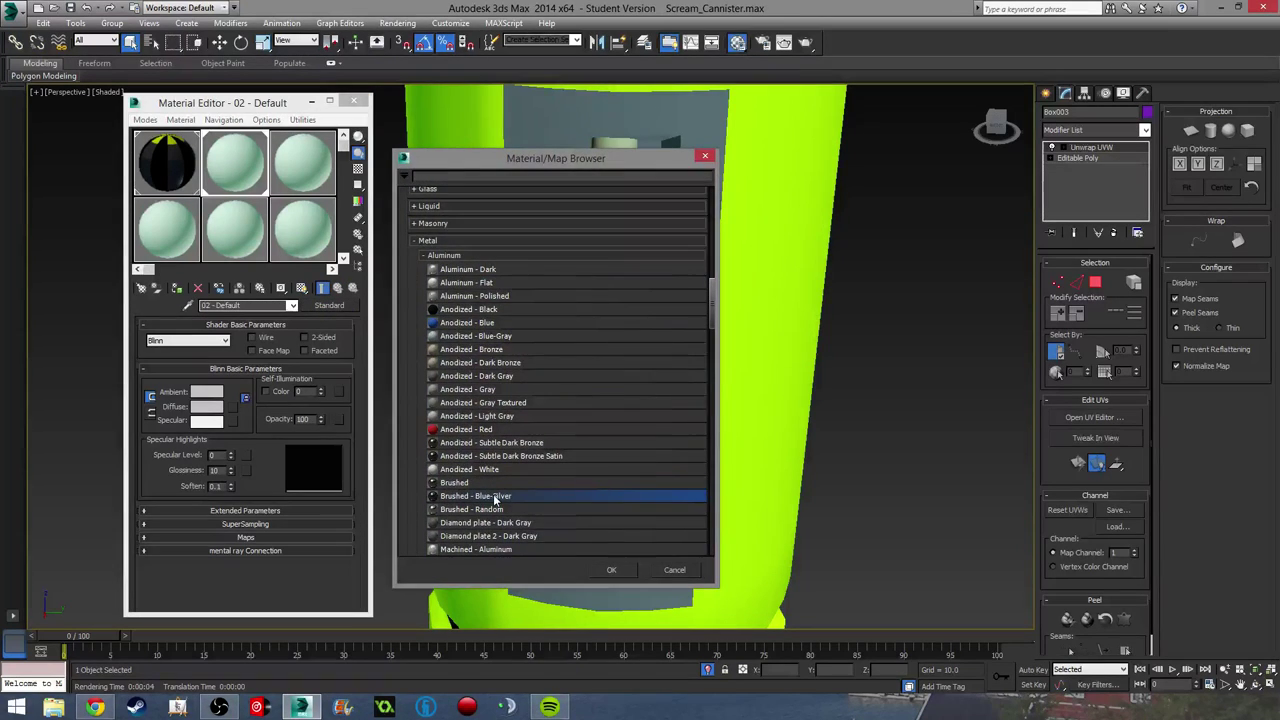
double_click(495, 496)
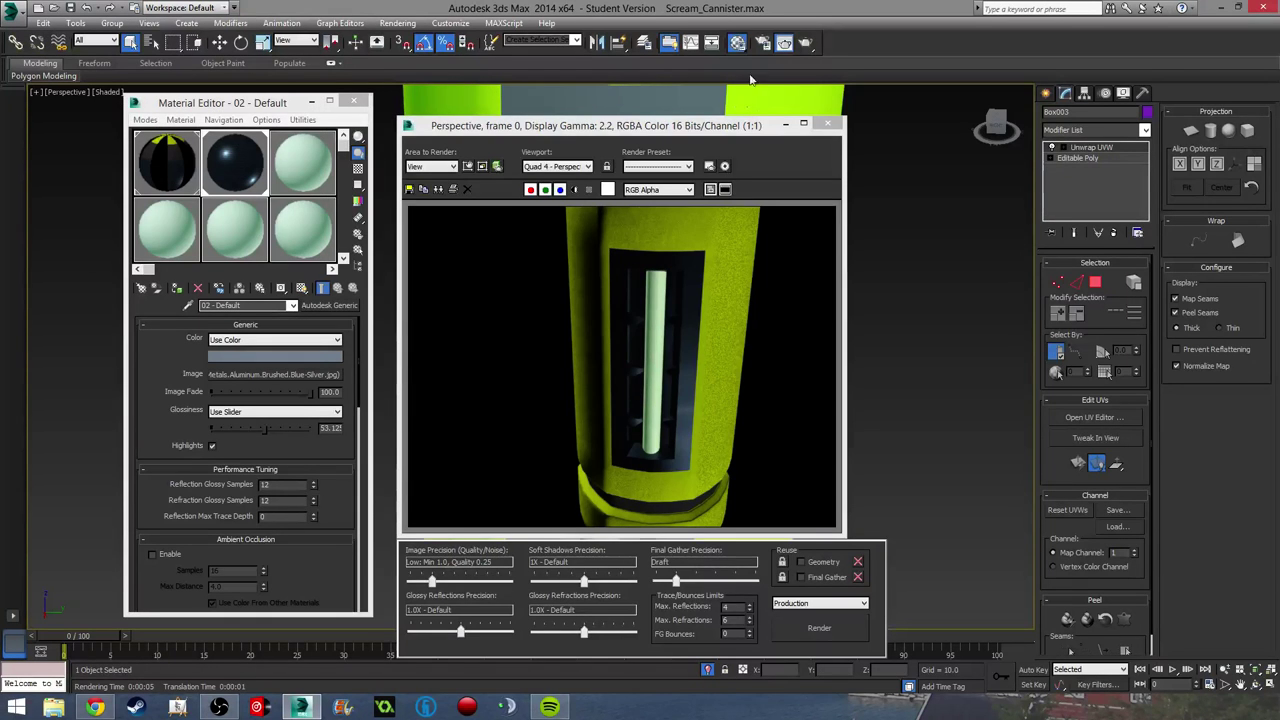
left_click(827, 124)
Step: Add an Unwrap UVW modifier to the central cylinder in the canister opening
left_click(603, 277)
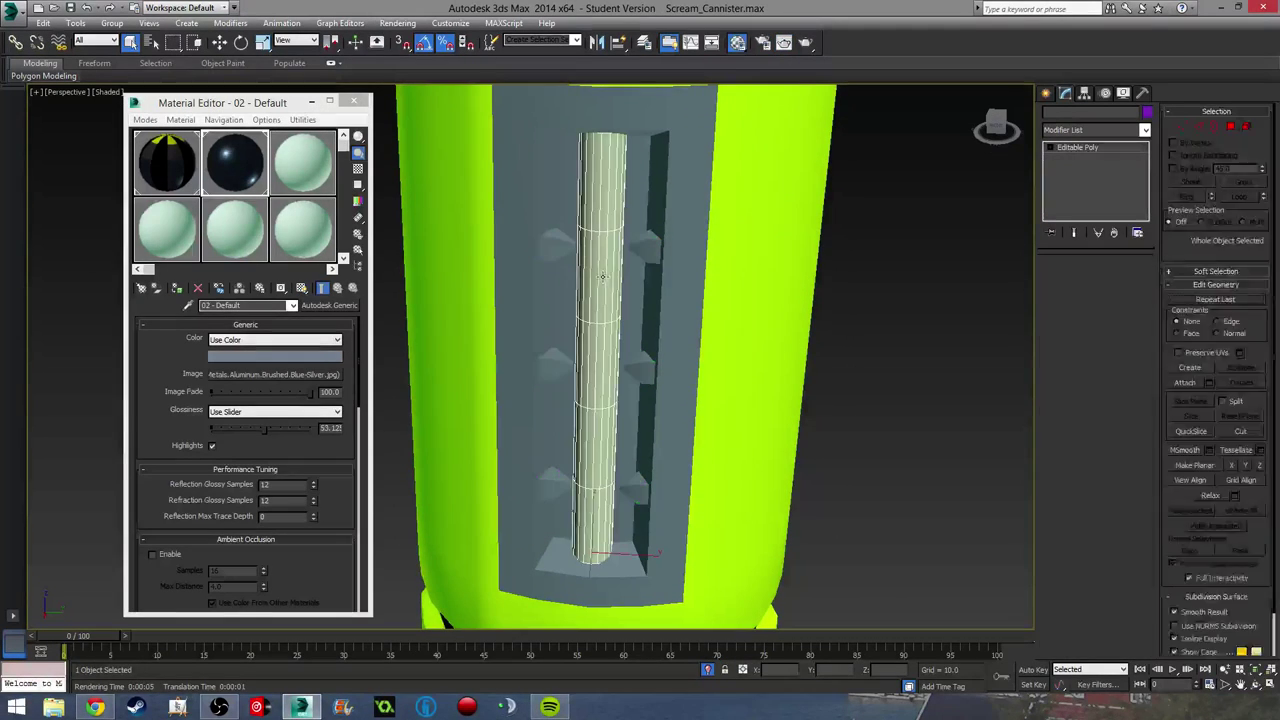
left_click(1145, 131)
scroll(1090, 128, "down", 10)
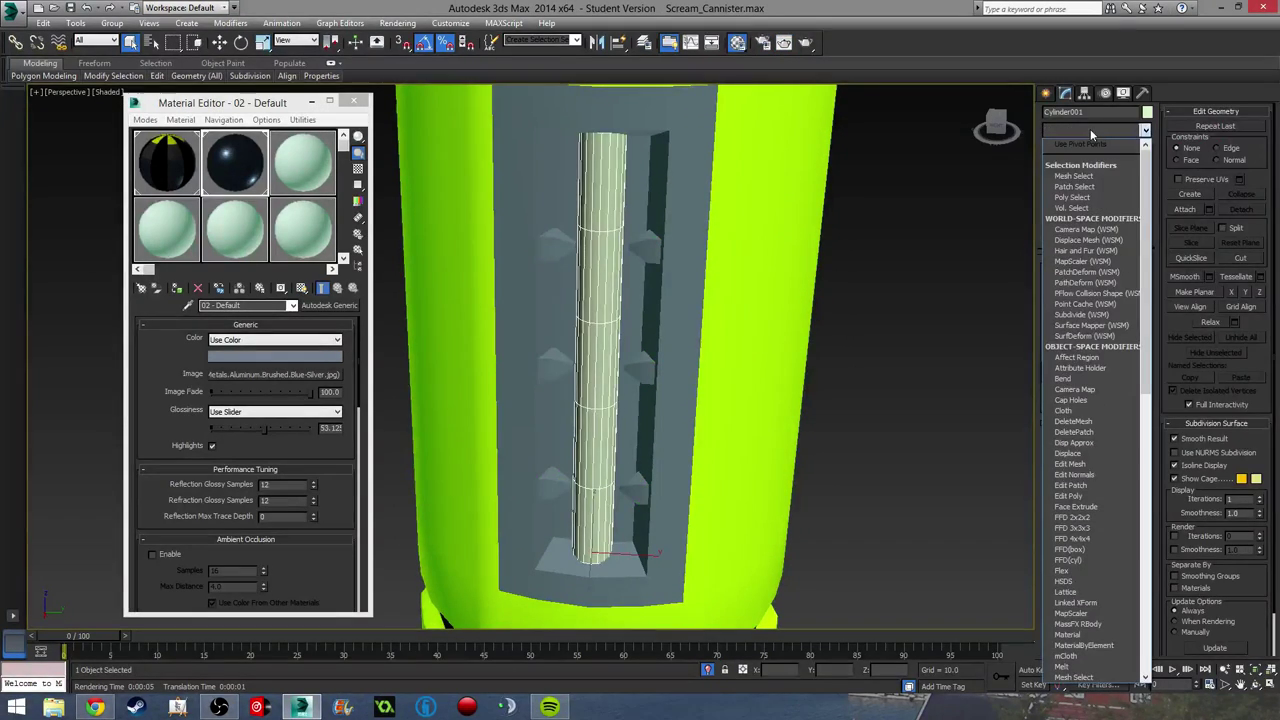
left_click(1092, 571)
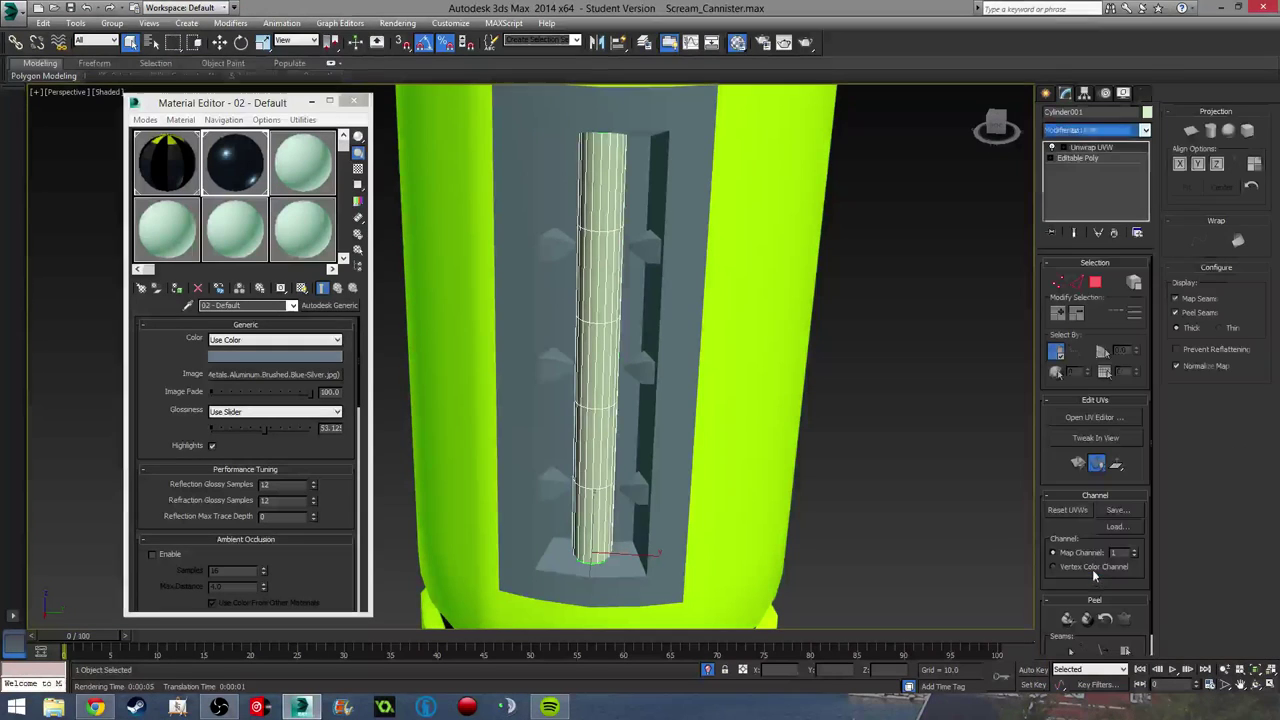
Step: Select all of the cylinder's polygons and lay out its UVs with Unfold Mapping
left_click(1095, 283)
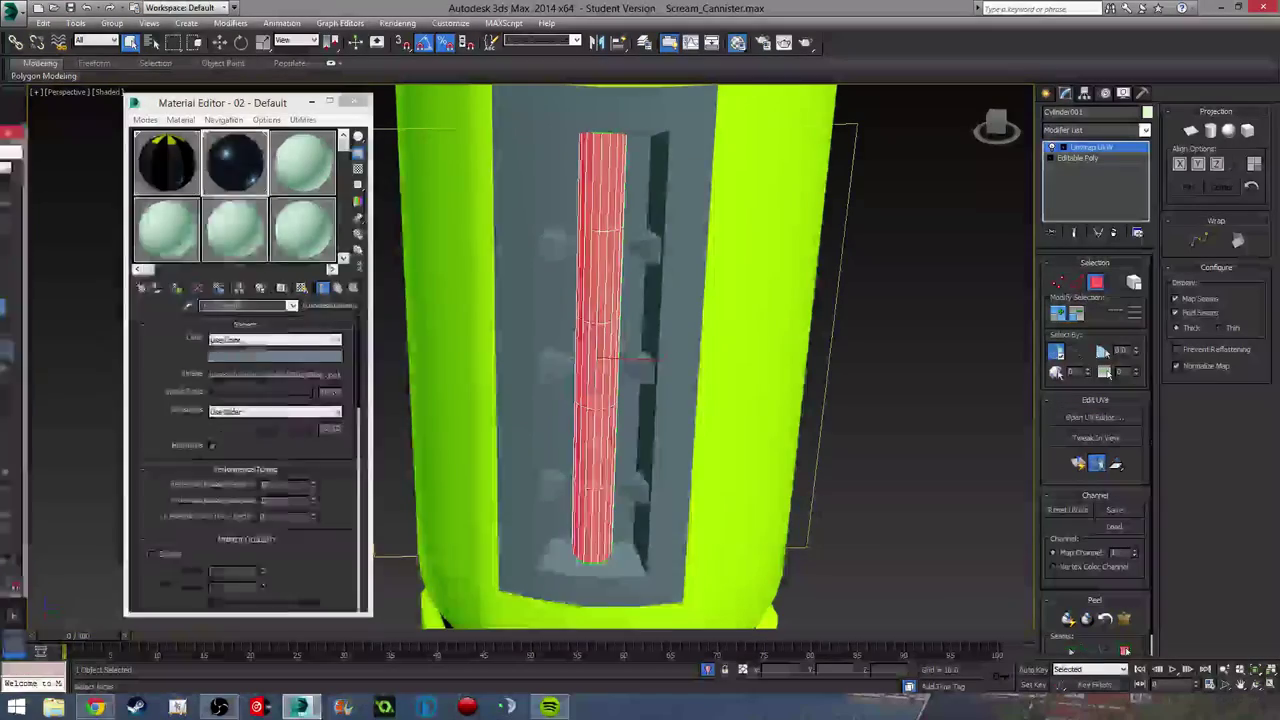
left_click(1094, 417)
left_click(605, 158)
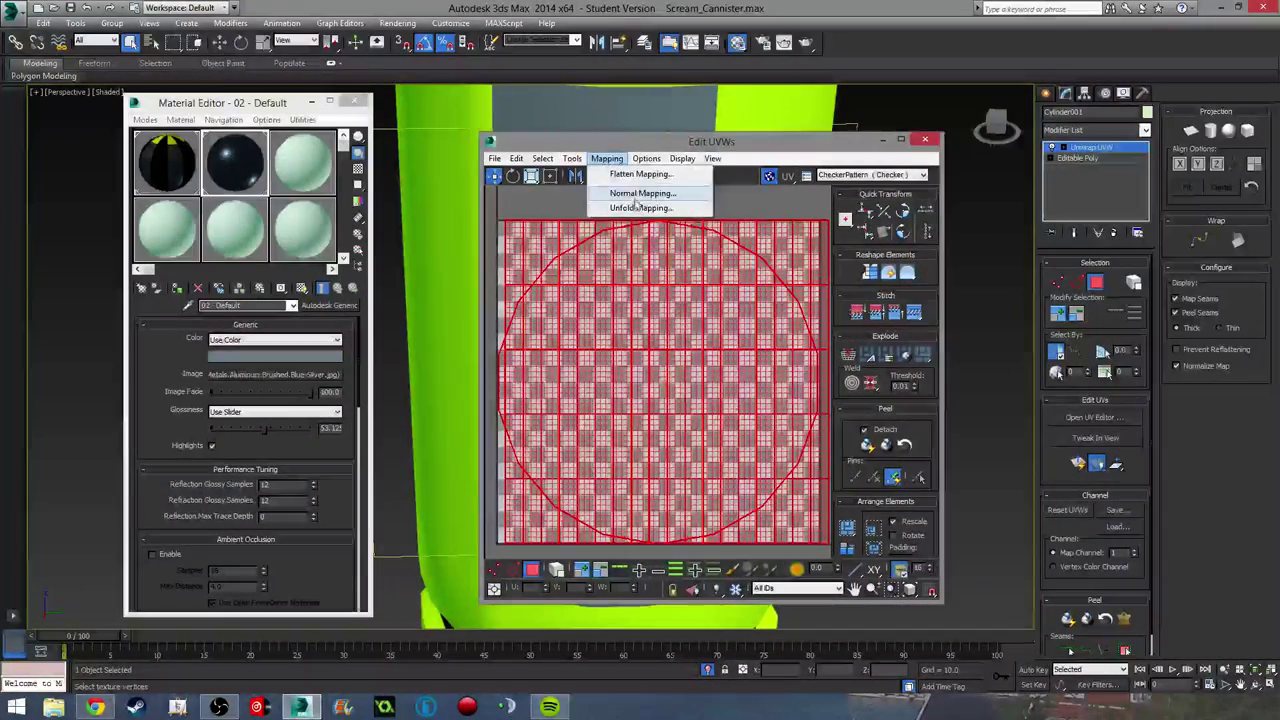
left_click(625, 207)
left_click(190, 33)
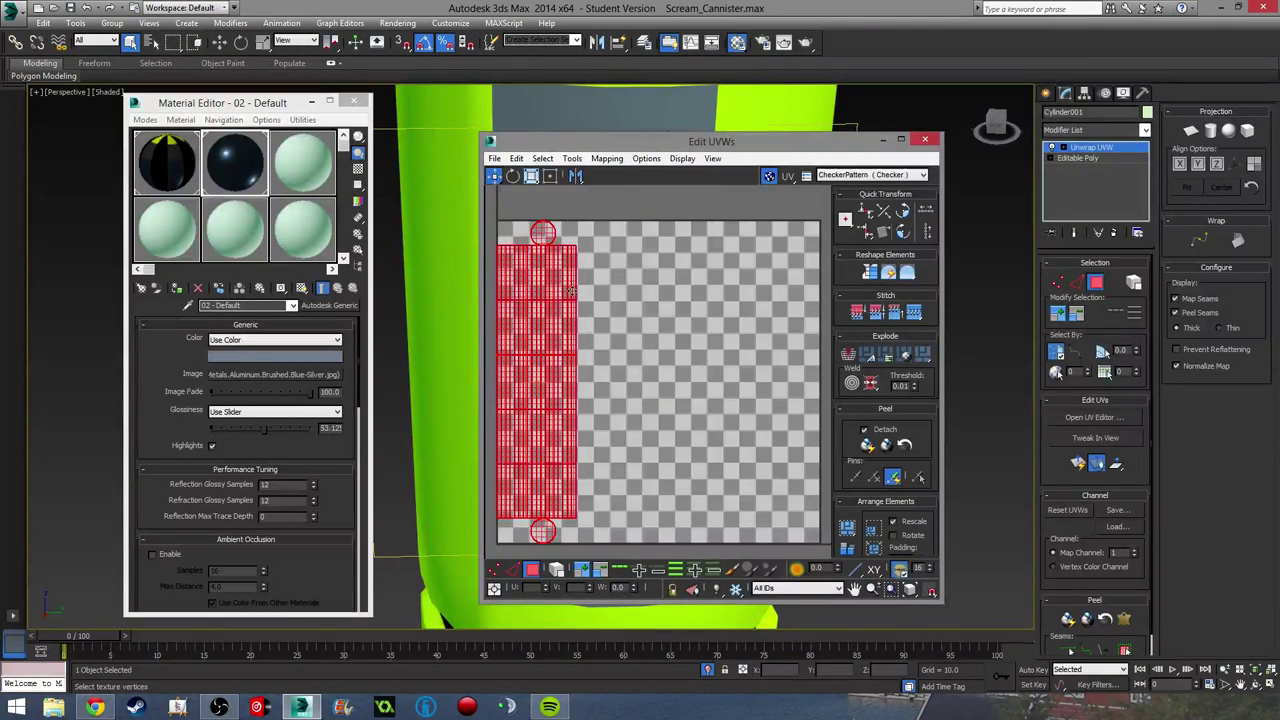
Step: Finish the central cylinder's UV editing, leave polygon selection, and choose the unused 03 - Default material
left_click(925, 139)
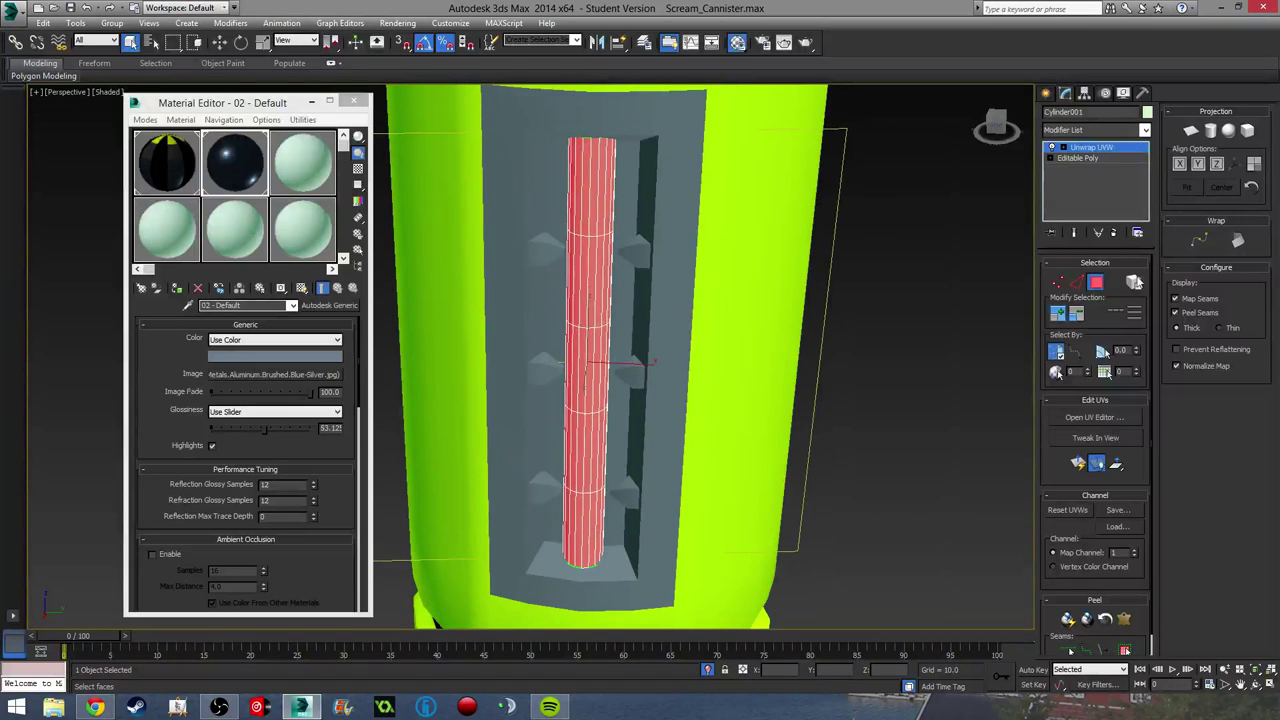
left_click(1097, 283)
left_click(904, 310)
left_click(594, 320)
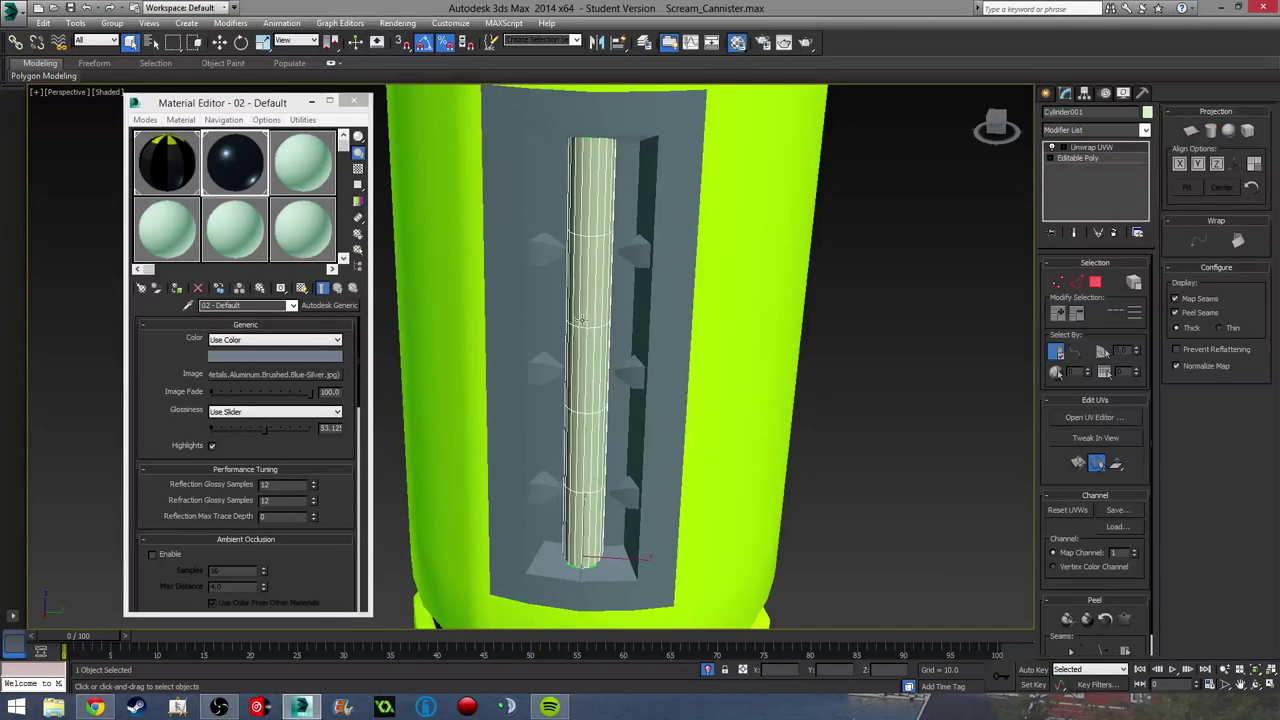
left_click(304, 166)
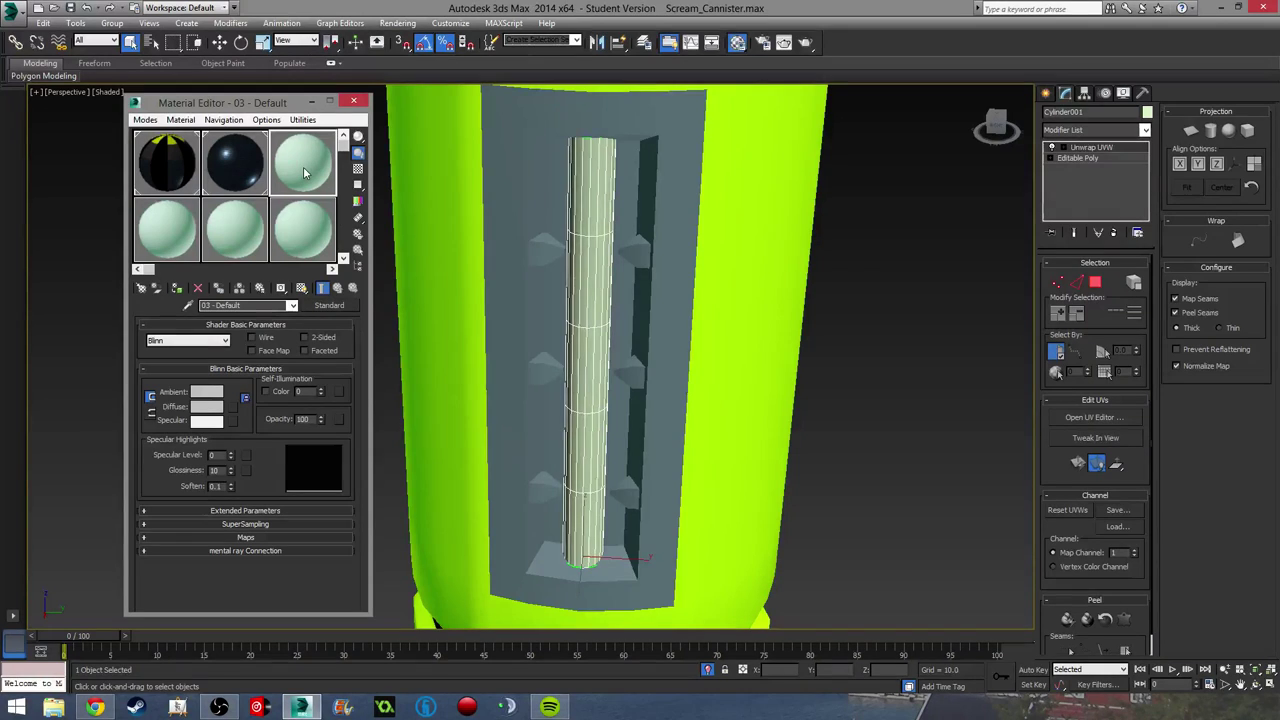
Step: Inspect how the central cylinder fits inside the canister opening, especially around its lower end
middle_click_drag(568, 414, 582, 404)
middle_click_drag(578, 475, 574, 467)
scroll(654, 229, "down", 1)
scroll(617, 307, "up", 1)
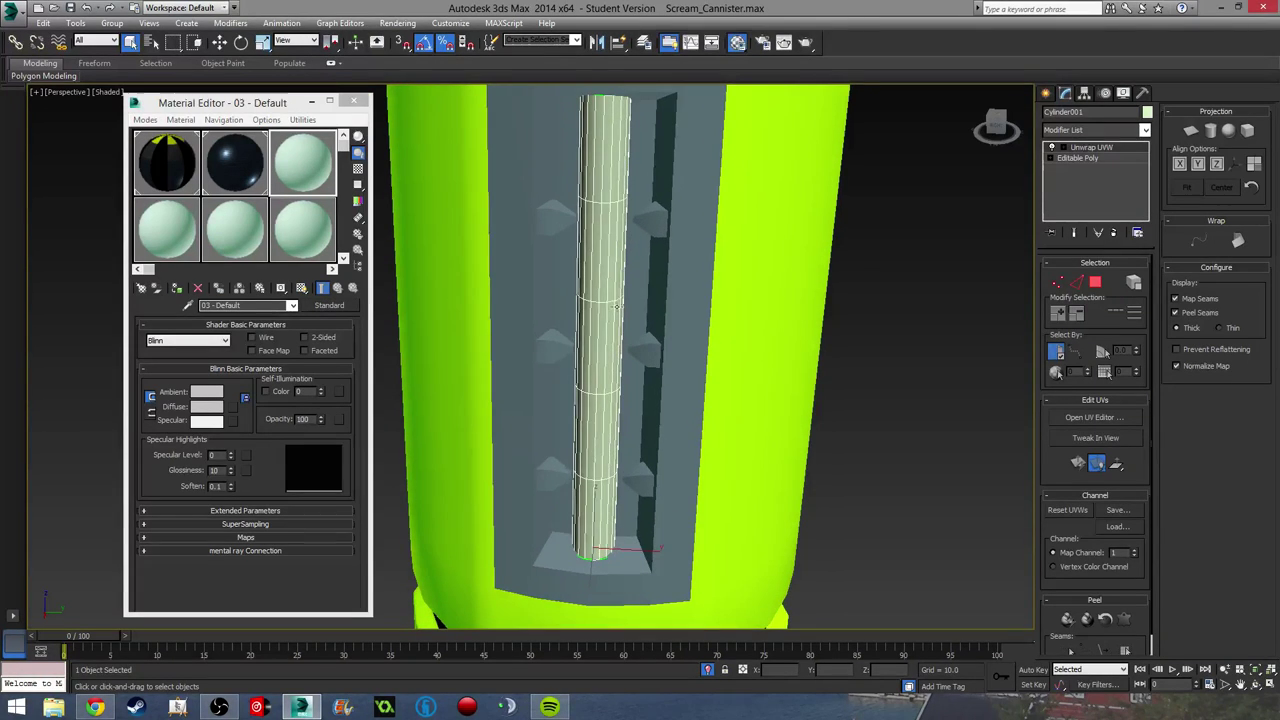
scroll(618, 310, "up", 4)
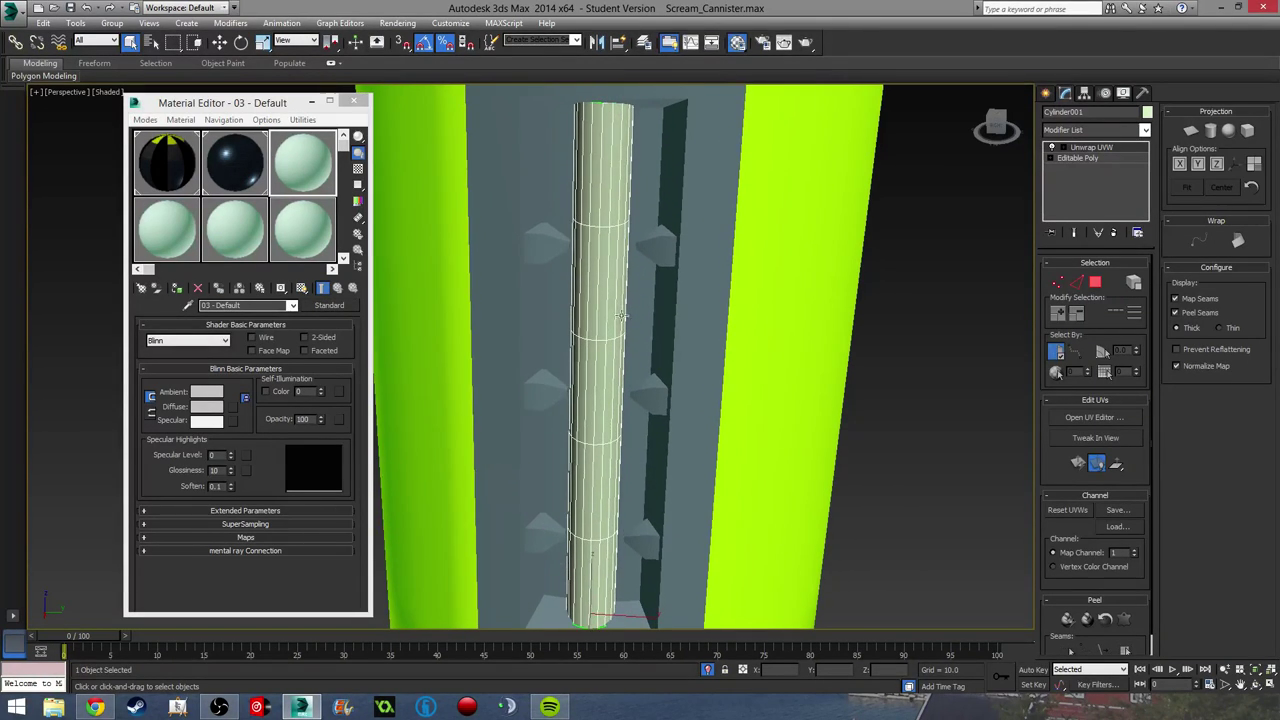
scroll(624, 300, "down", 6)
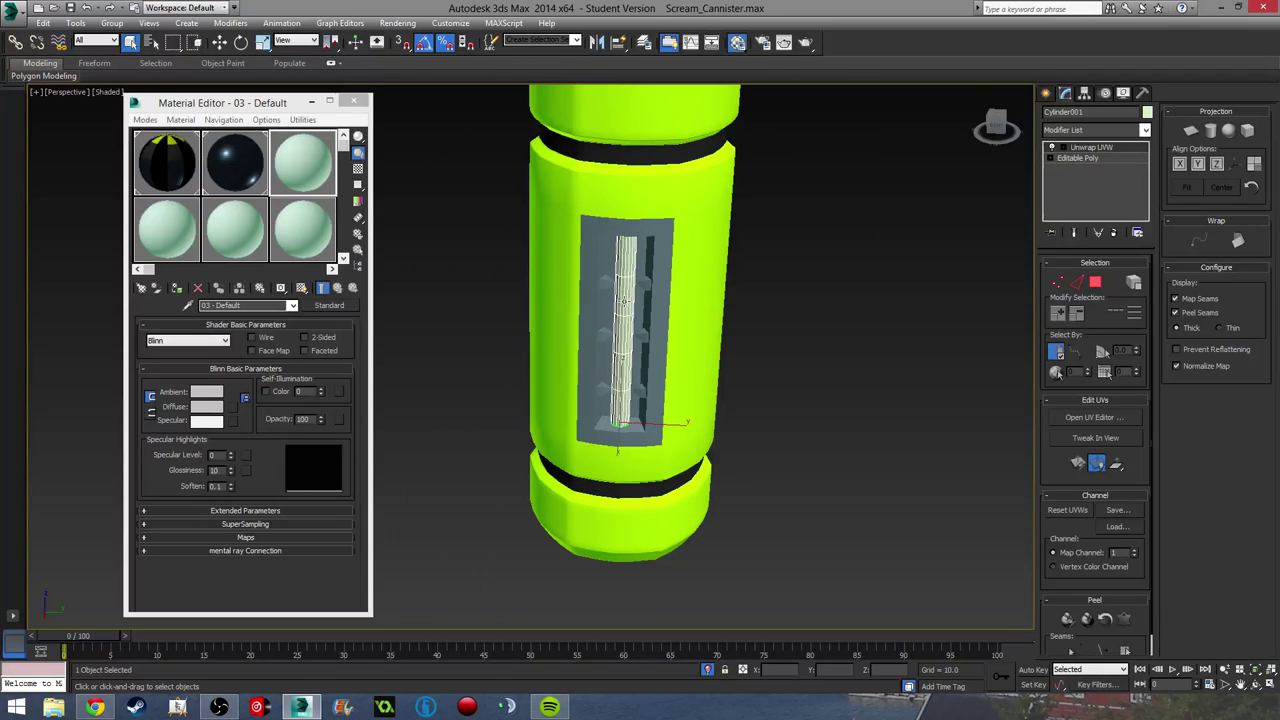
left_click(996, 125)
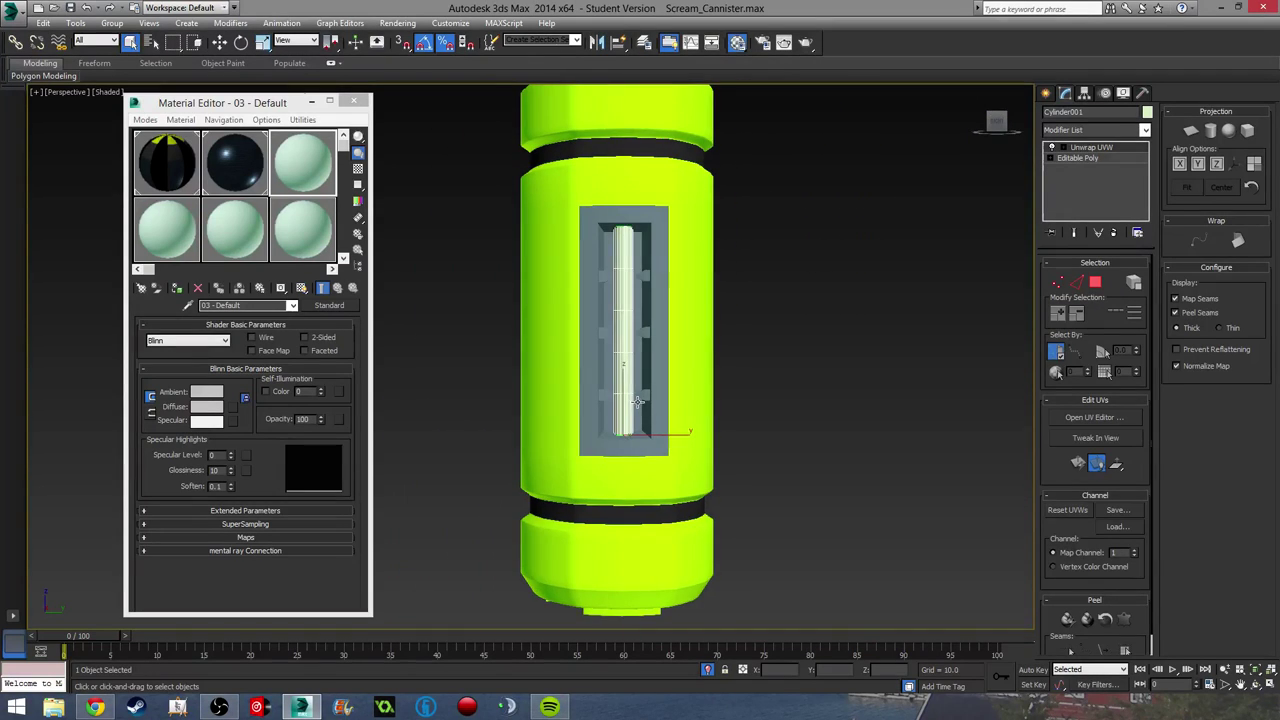
middle_click_drag(642, 415, 631, 428)
scroll(631, 428, "up", 8)
scroll(631, 417, "down", 4)
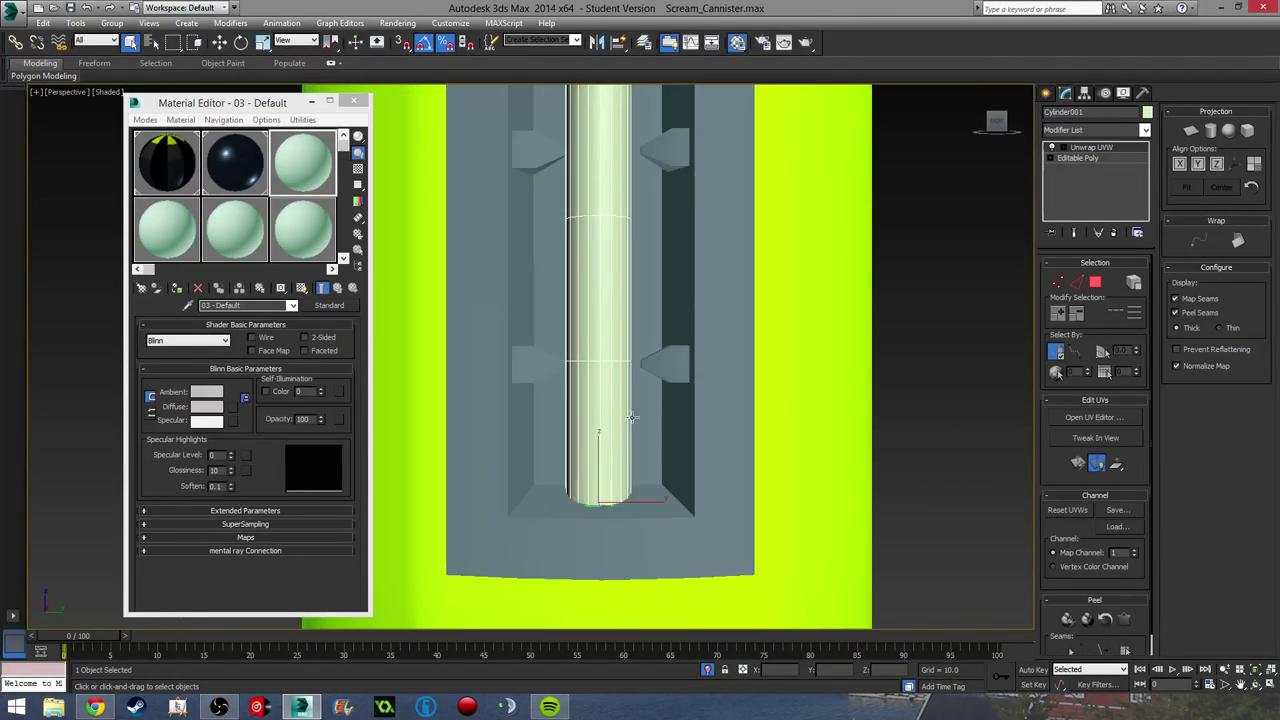
left_click(1058, 282)
left_click_drag(583, 514, 585, 514)
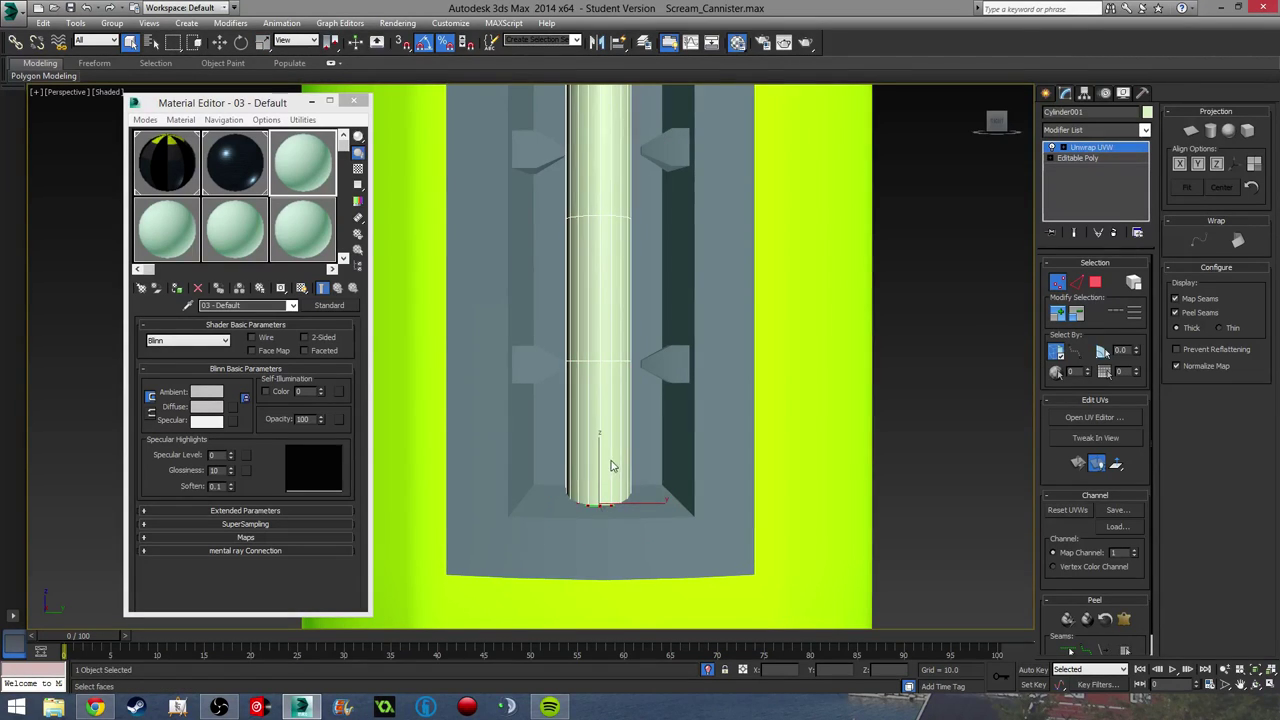
middle_click_drag(611, 461, 649, 498)
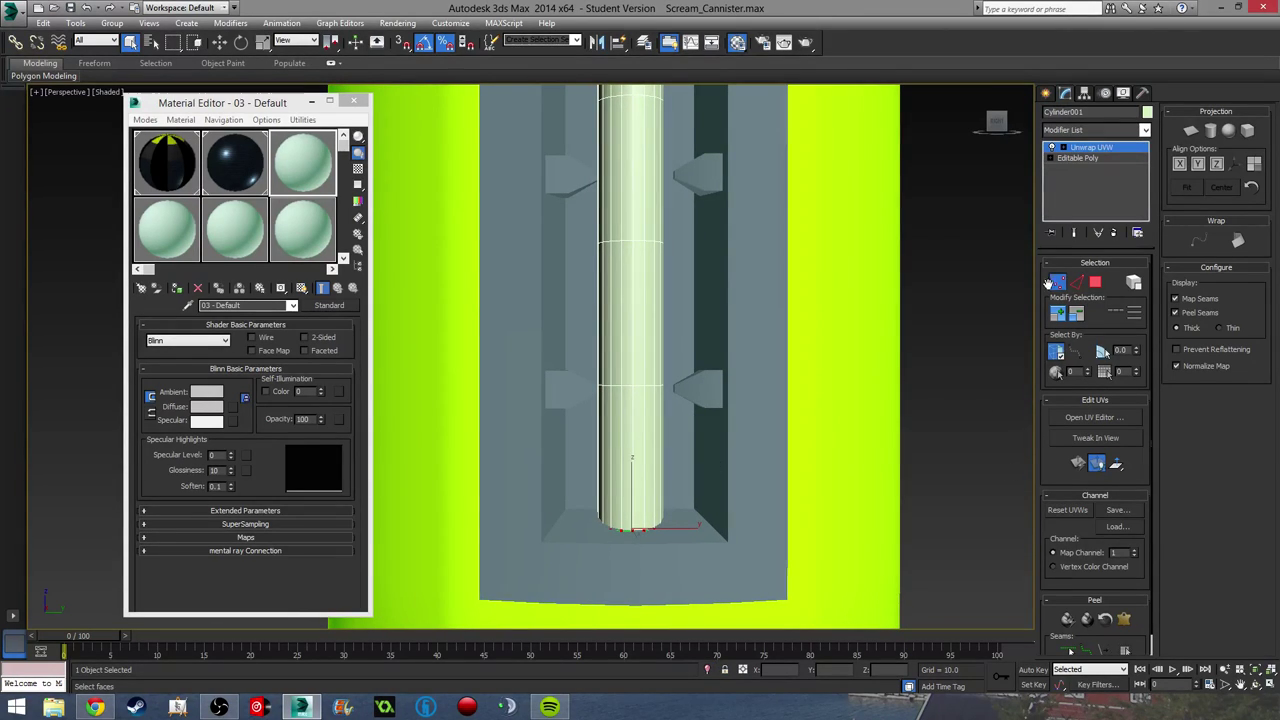
left_click(1051, 283)
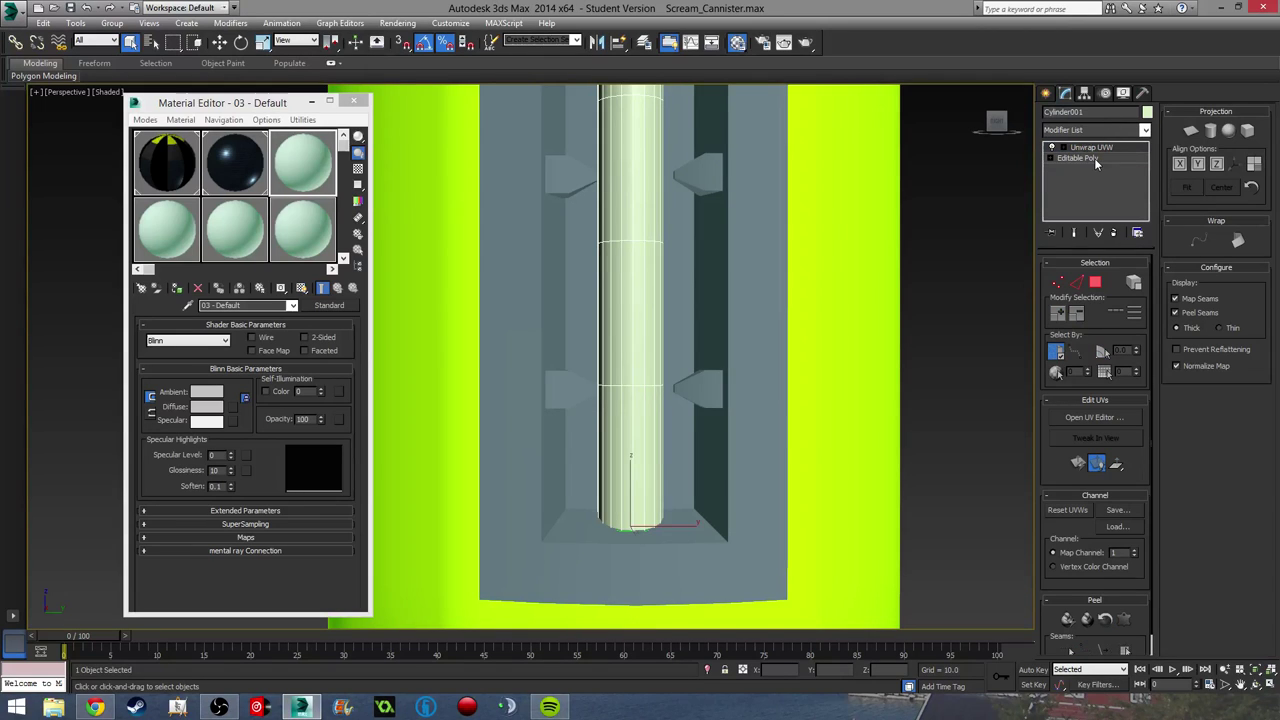
Step: In the cylinder's Editable Poly level, move its bottom ring of vertices slightly down into the opening's floor
left_click(1098, 158)
left_click(692, 389)
left_click(1060, 278)
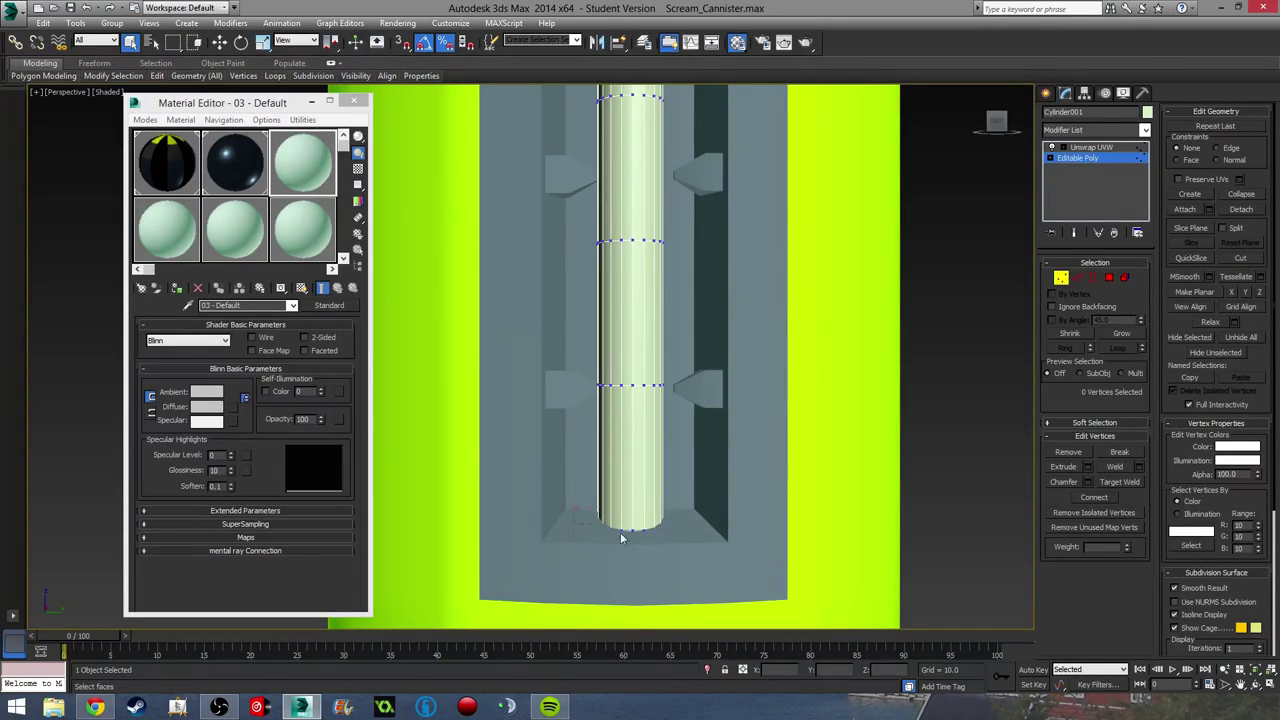
left_click_drag(621, 538, 684, 564)
key("w")
left_click_drag(629, 491, 630, 500)
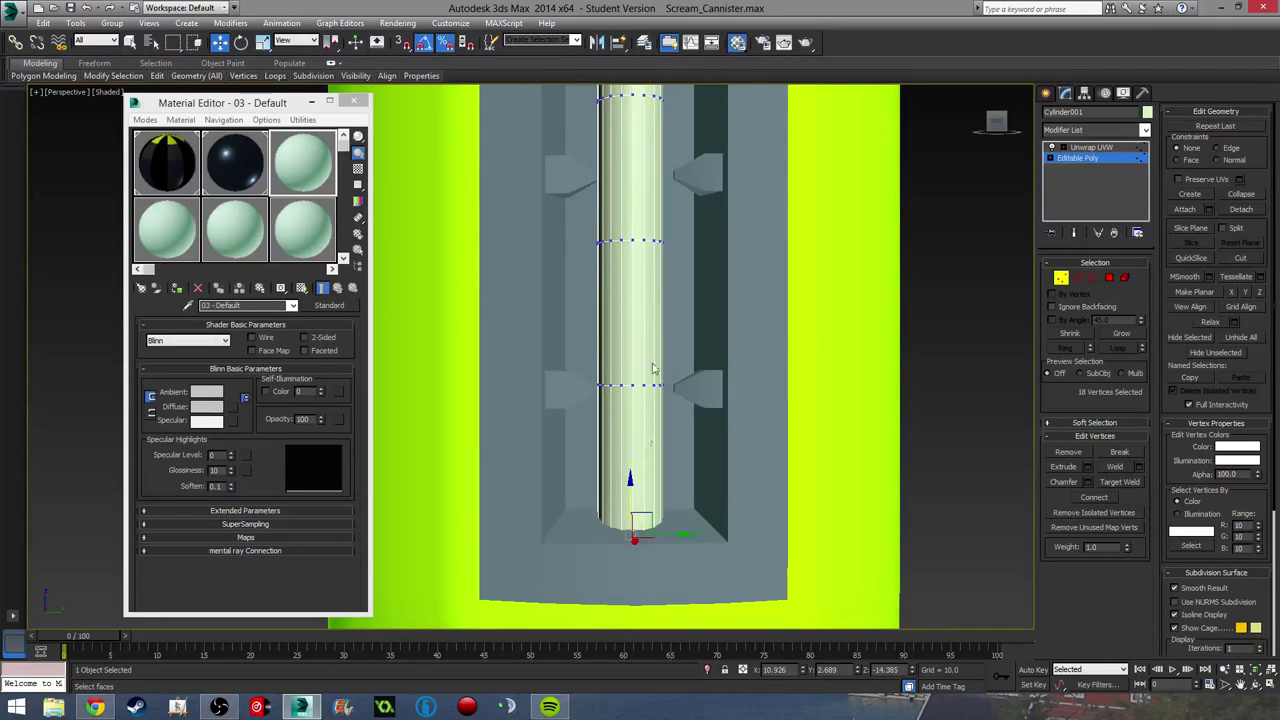
Step: Raise the cylinder's top ring of vertices by about 0.29 units and leave vertex editing
middle_click_drag(640, 220, 652, 410)
scroll(652, 410, "down", 1)
middle_click_drag(633, 143, 594, 336)
scroll(623, 314, "up", 1)
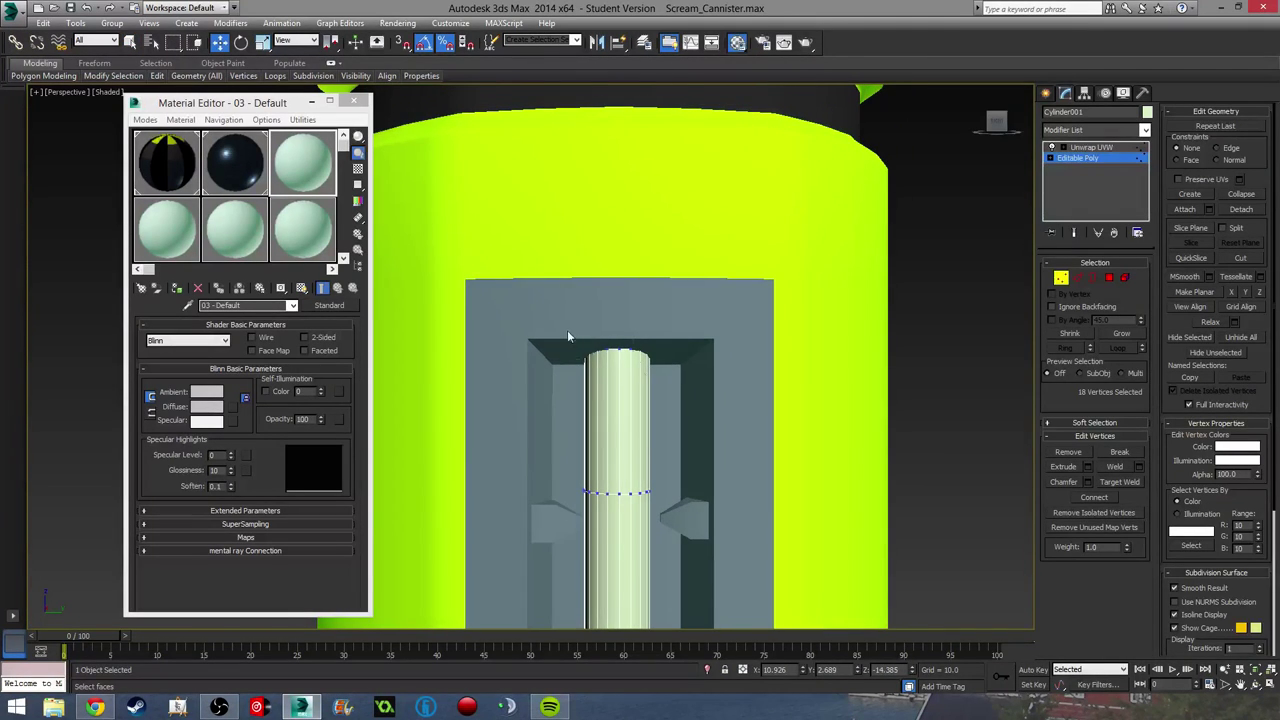
left_click_drag(568, 332, 676, 380)
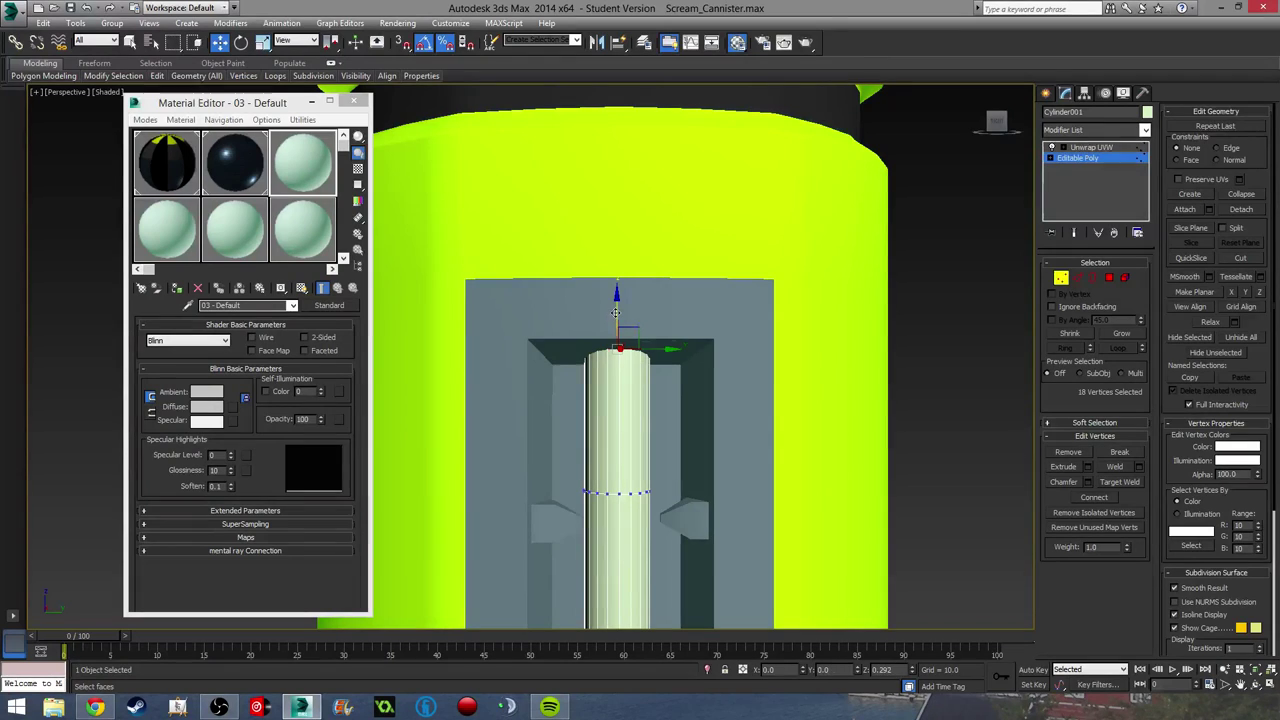
left_click_drag(615, 319, 615, 312)
left_click(1061, 277)
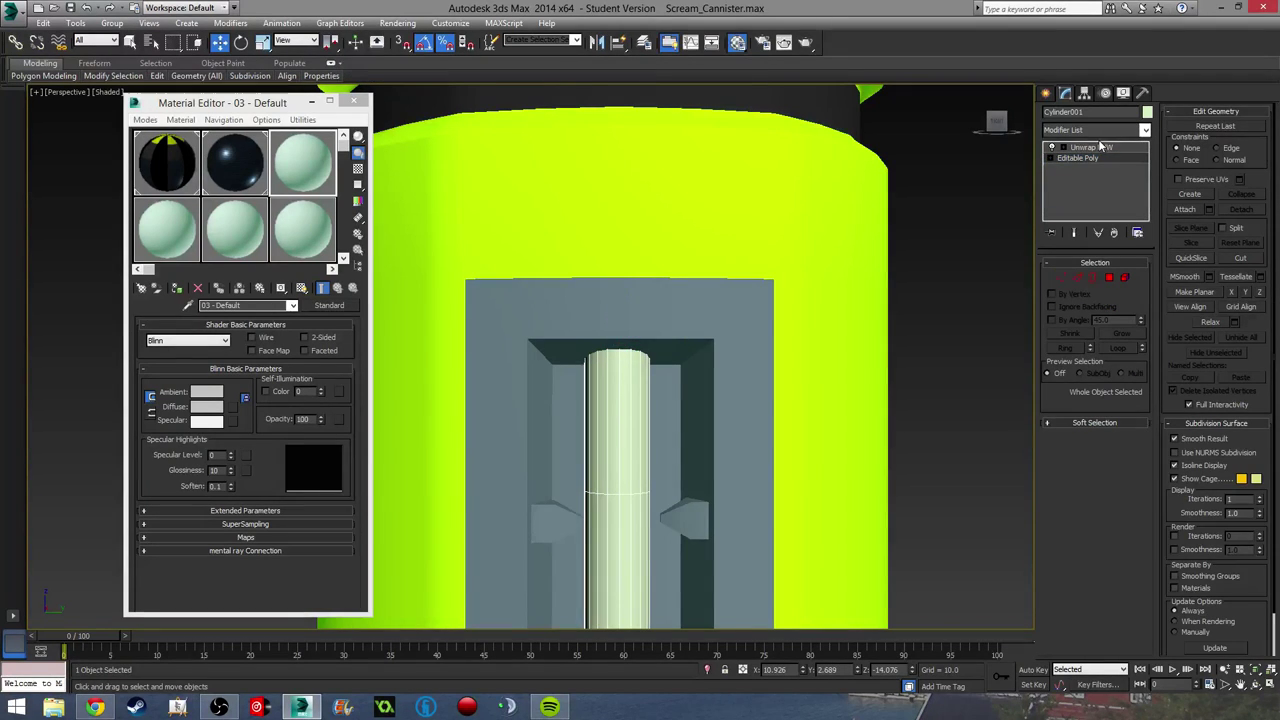
Step: Lay out the lengthened cylinder's UVs again with Unfold Mapping in its Unwrap UVW modifier and leave polygon selection
left_click(1095, 147)
left_click(1095, 282)
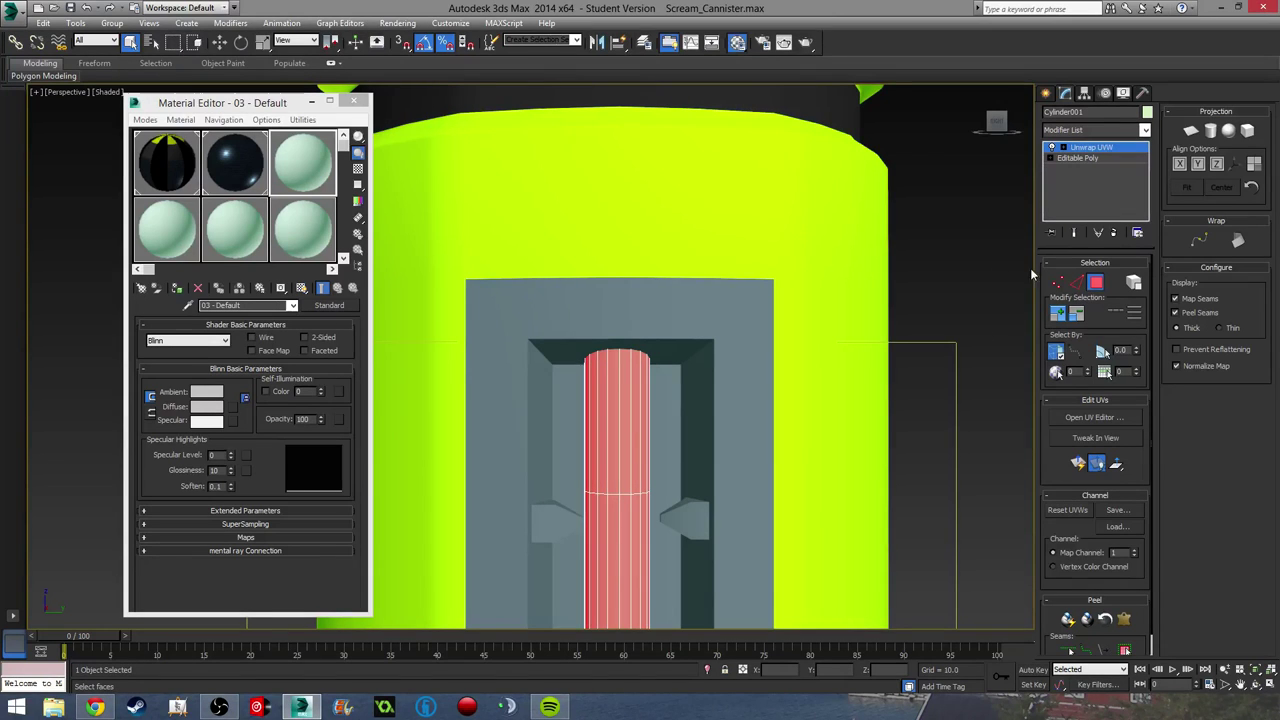
left_click(1072, 420)
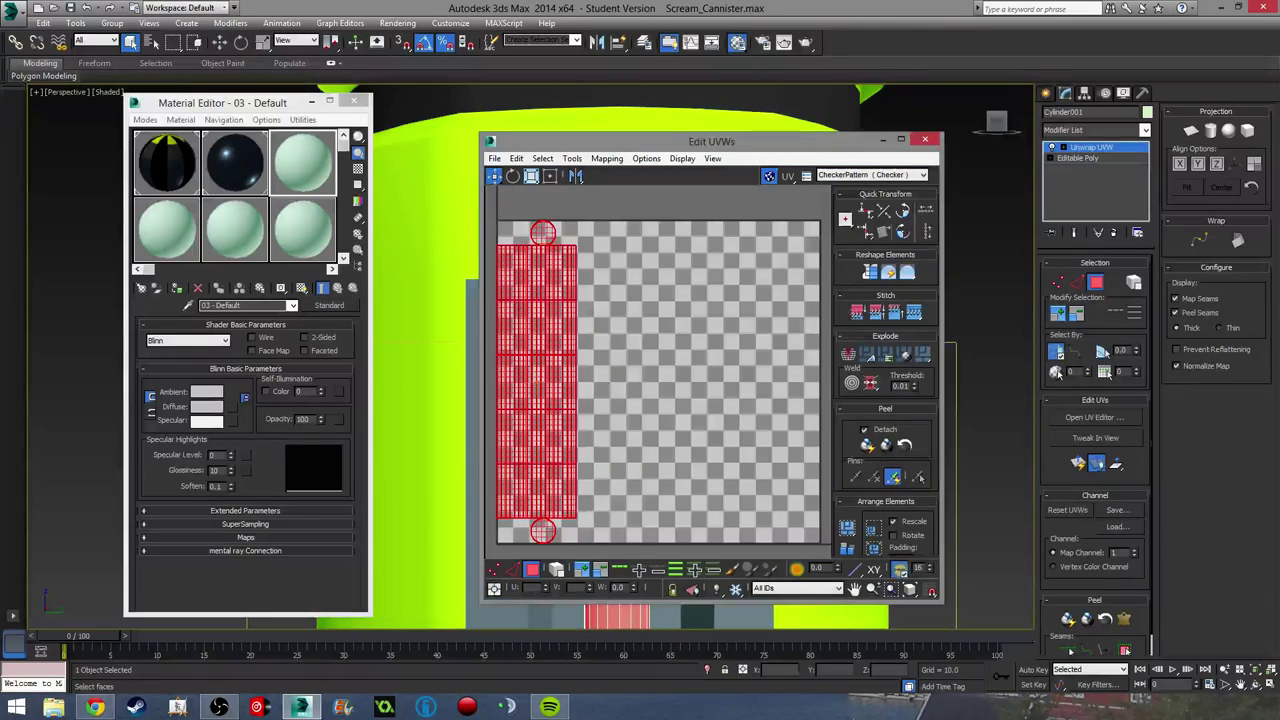
left_click(606, 158)
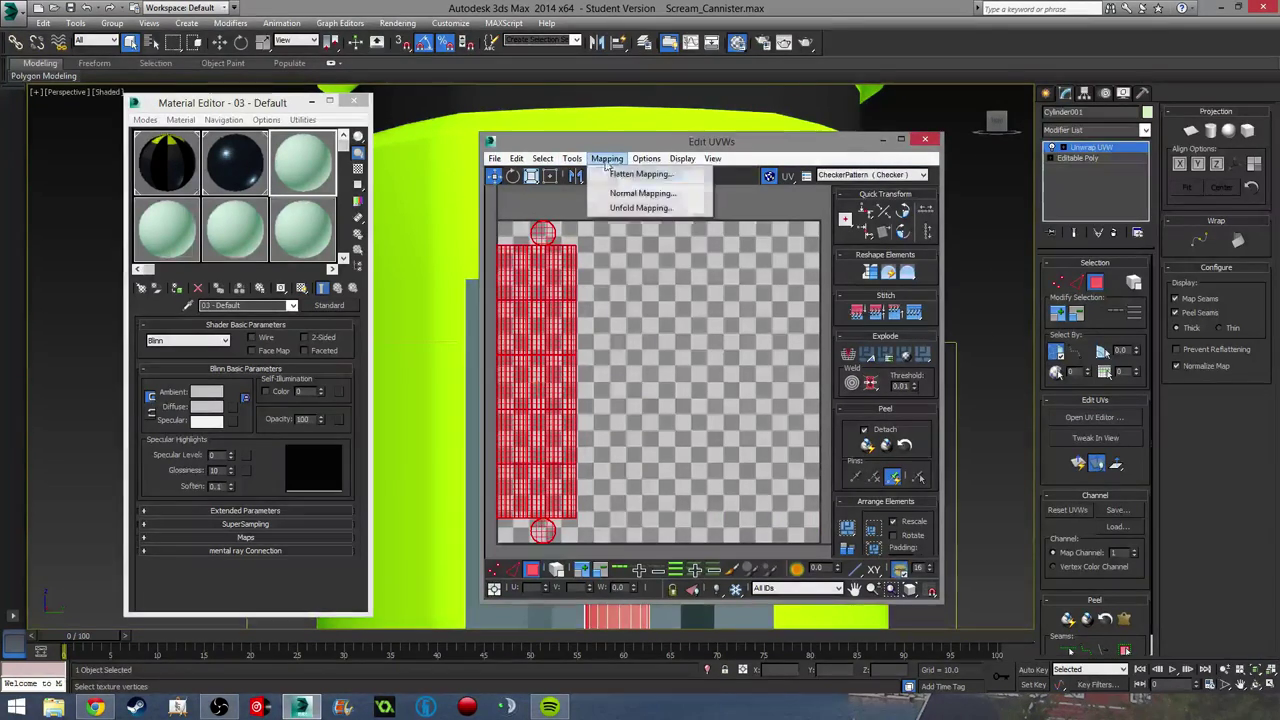
left_click(665, 209)
left_click(181, 34)
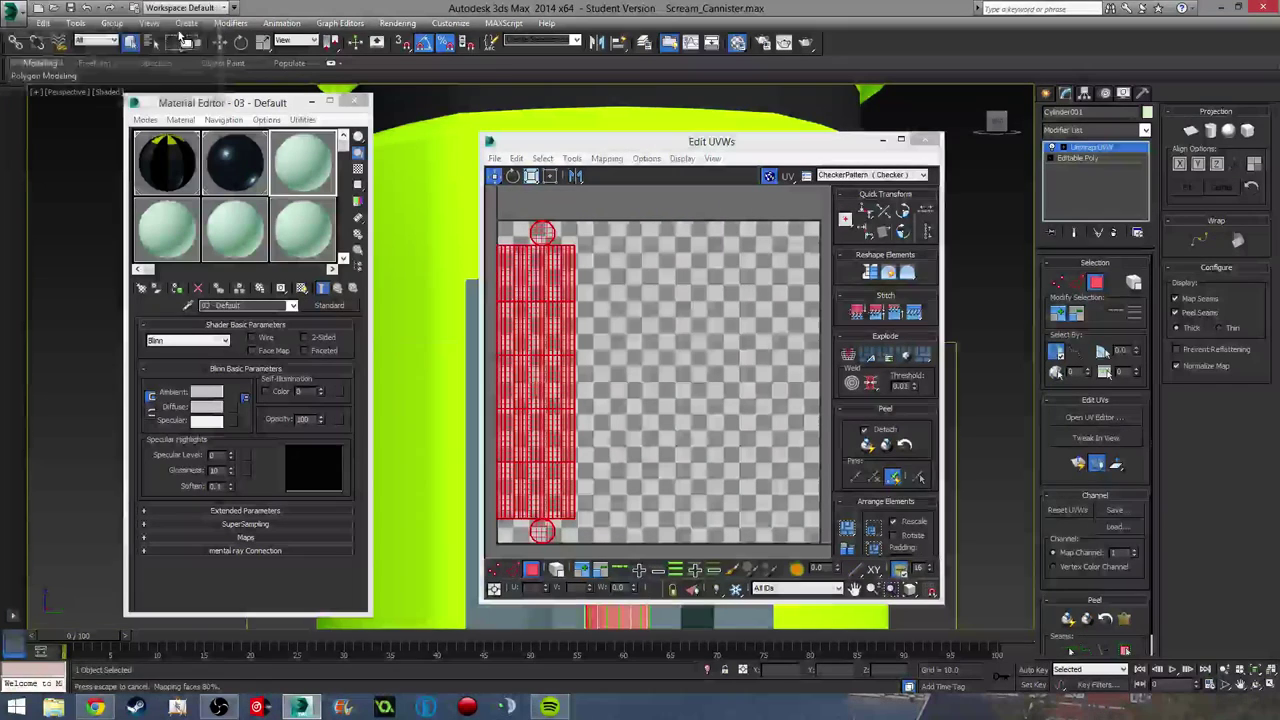
left_click(926, 139)
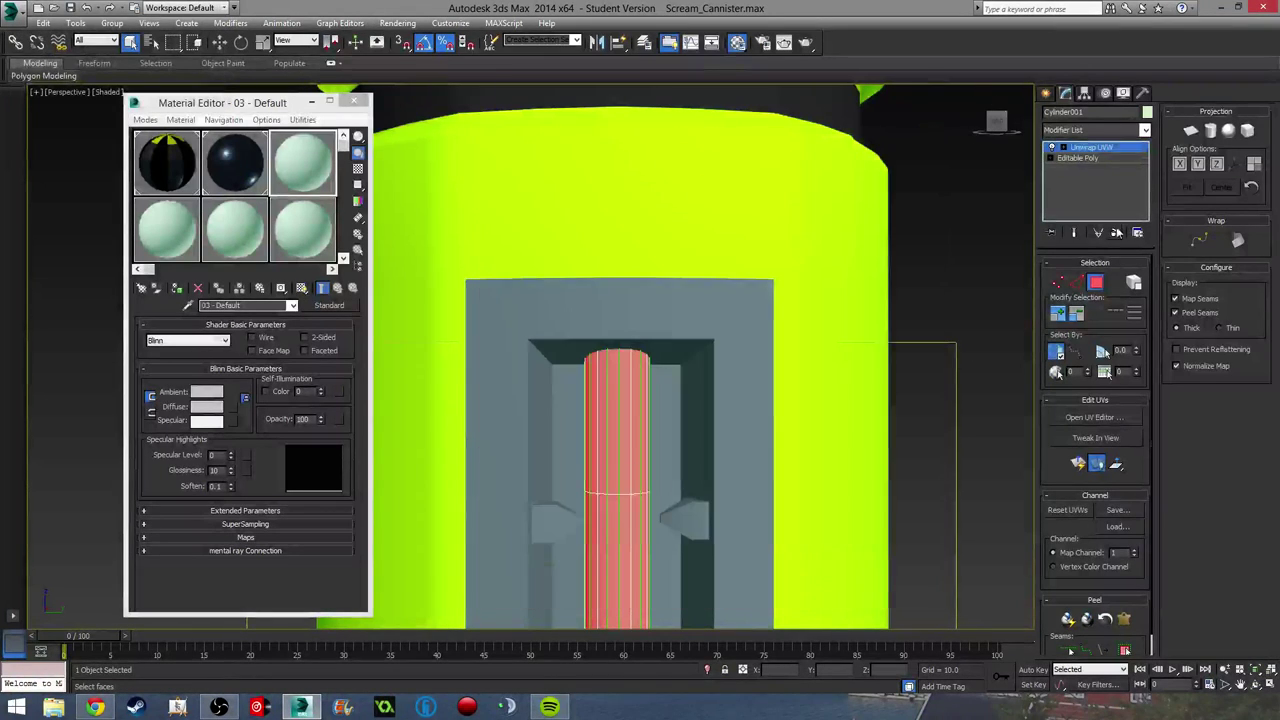
left_click(1095, 286)
Step: Start a new standard Cylinder primitive near the base of the central cylinder and display the viewport in wireframe
middle_click_drag(804, 401, 796, 296)
scroll(746, 363, "down", 2)
middle_click_drag(746, 363, 769, 198)
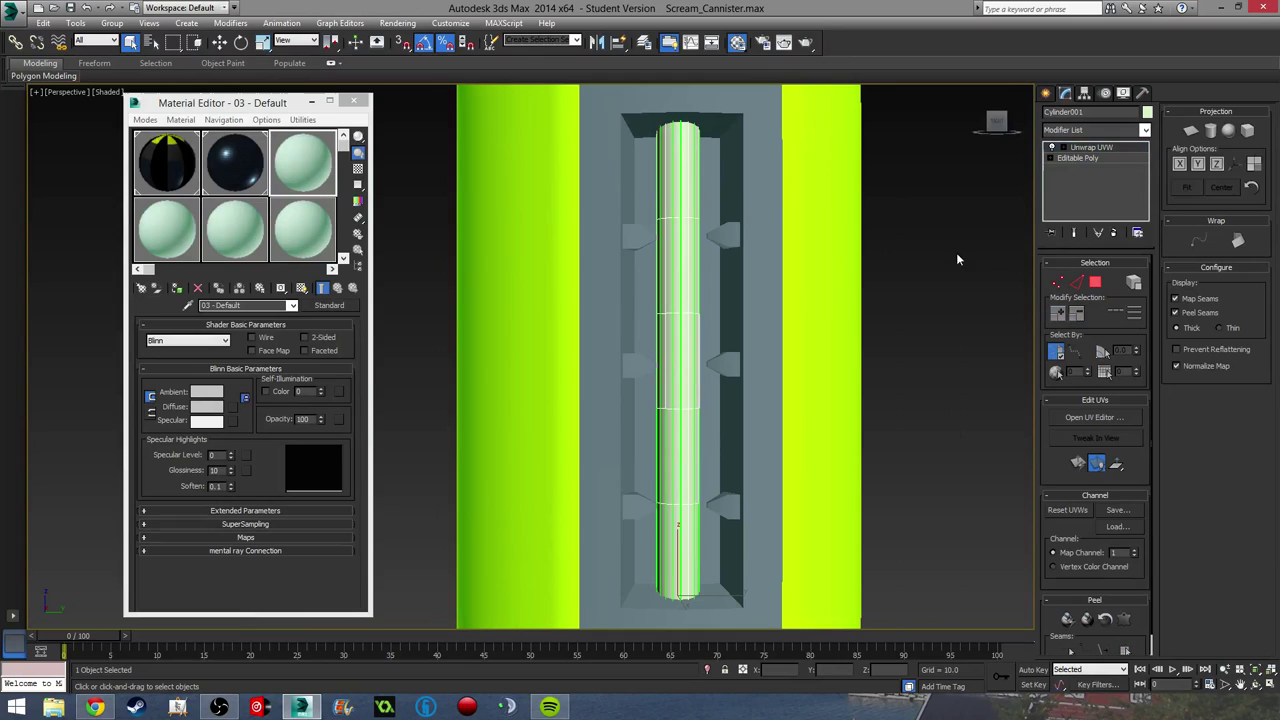
left_click(1046, 93)
left_click(1069, 206)
scroll(777, 246, "up", 5)
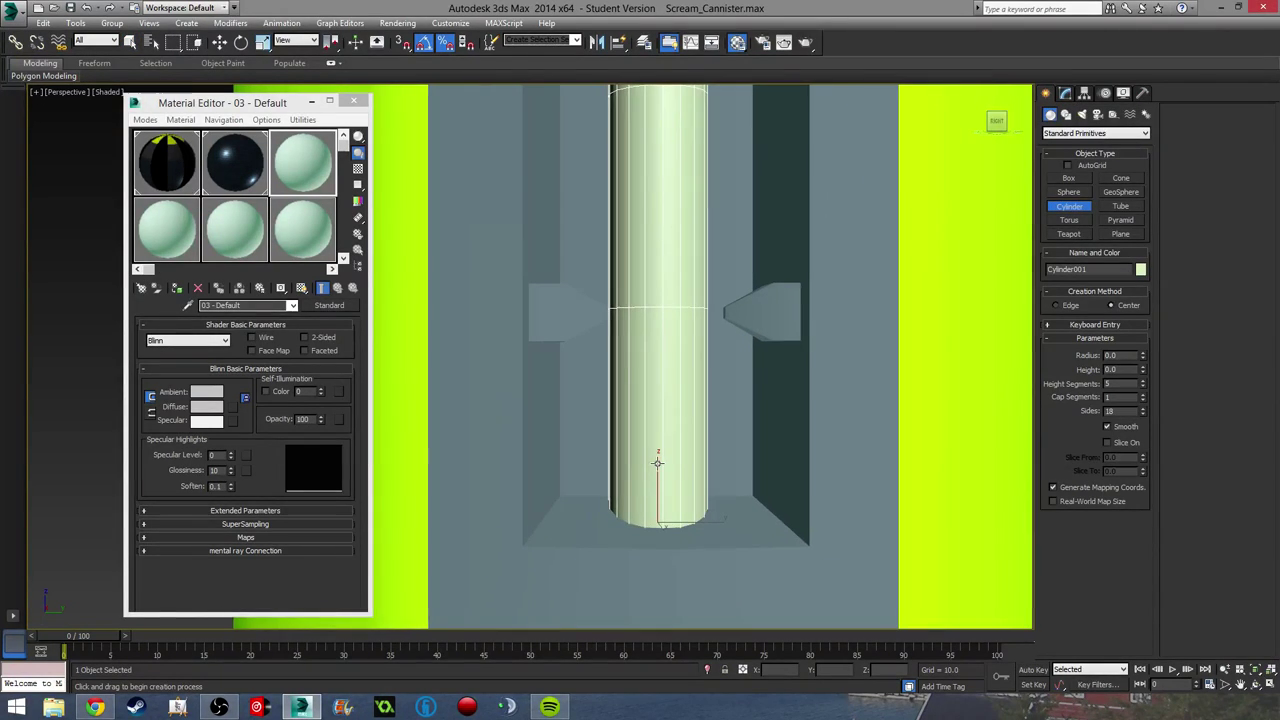
key("F3")
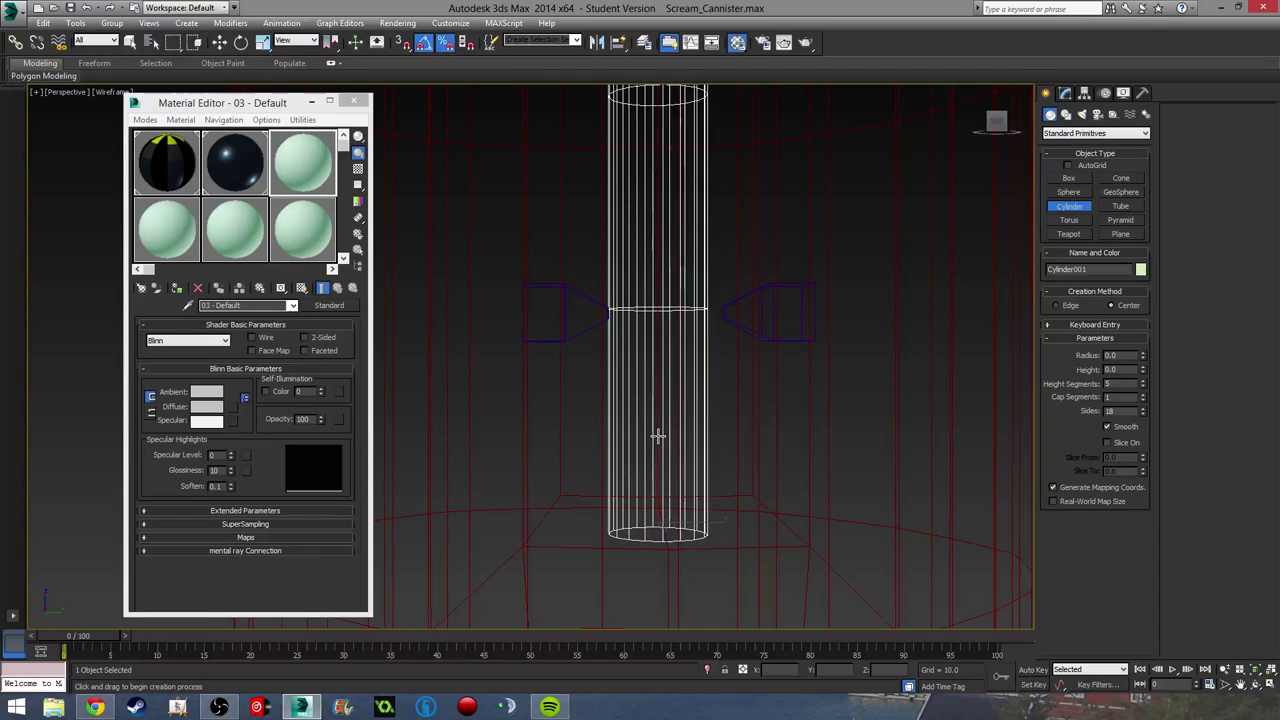
left_click_drag(656, 440, 645, 397)
right_click(641, 382)
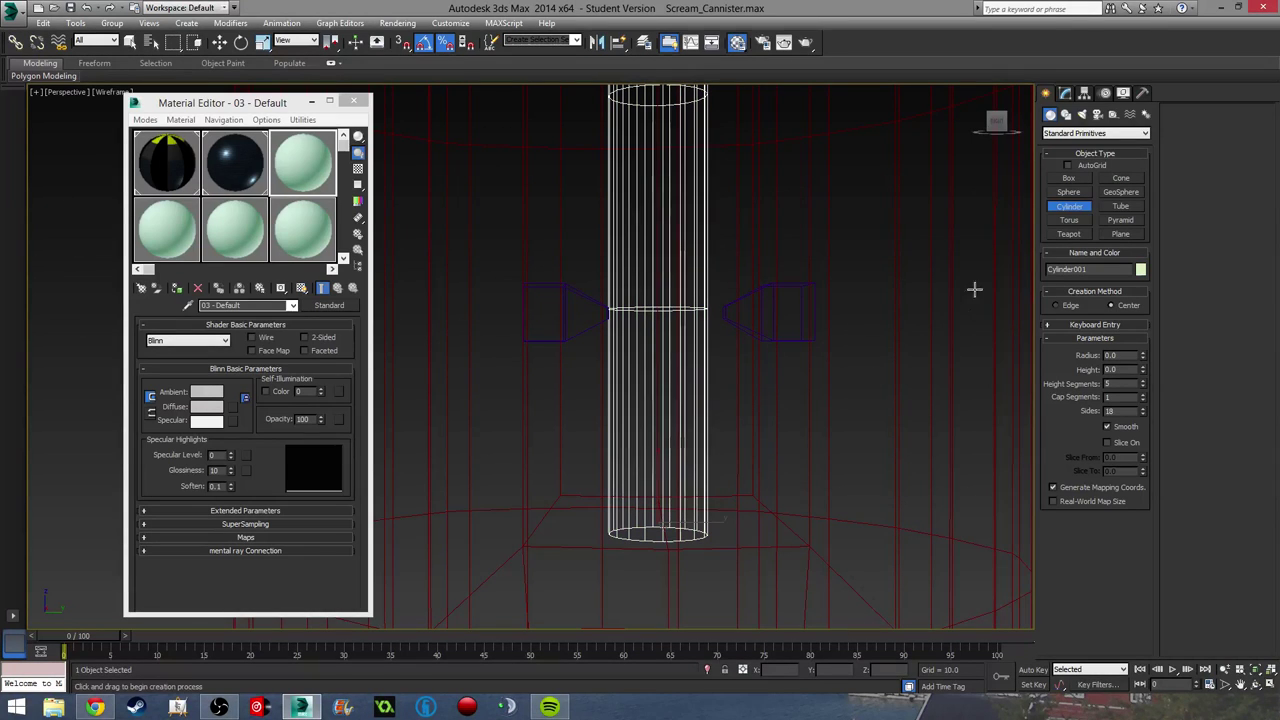
left_click(665, 451)
right_click(676, 469)
left_click_drag(656, 416, 669, 452)
scroll(669, 450, "down", 8)
scroll(665, 395, "up", 2)
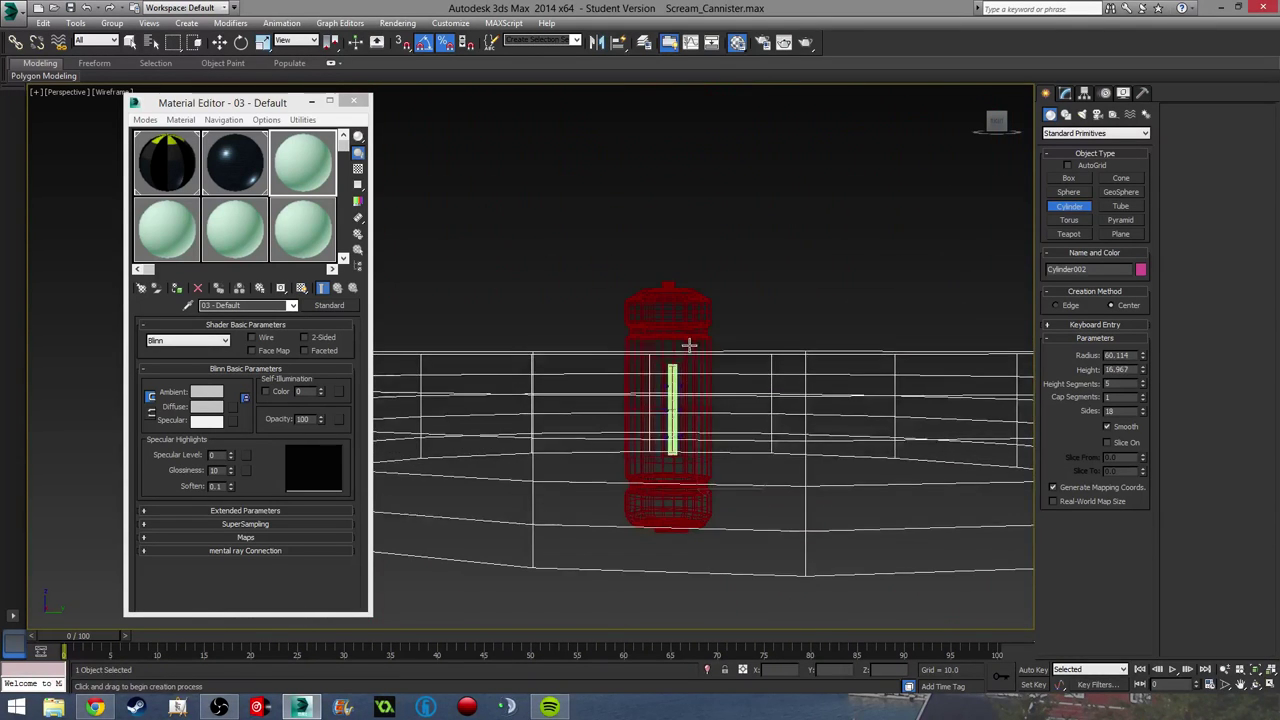
right_click(710, 418)
Step: Create a small standard cylinder with a radius of about 0.87 and a height of about 2.08
middle_click_drag(682, 468, 692, 510, "alt")
scroll(679, 441, "up", 6)
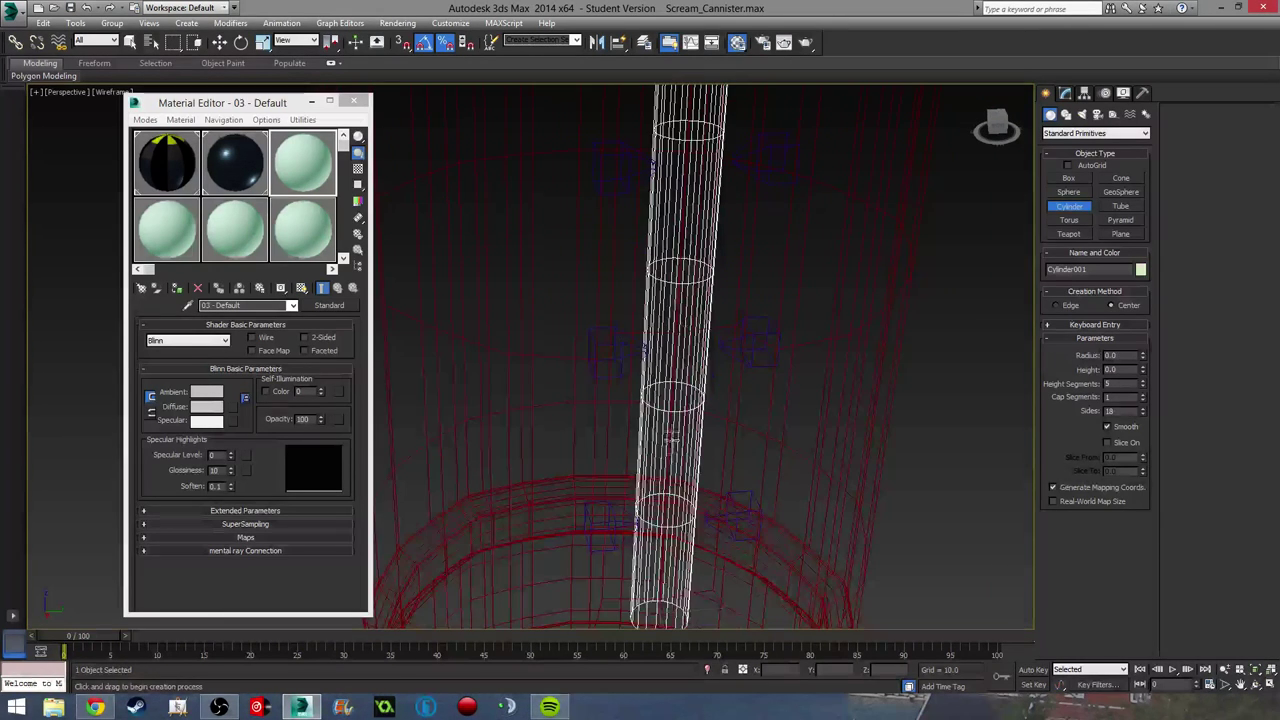
left_click_drag(672, 458, 680, 460)
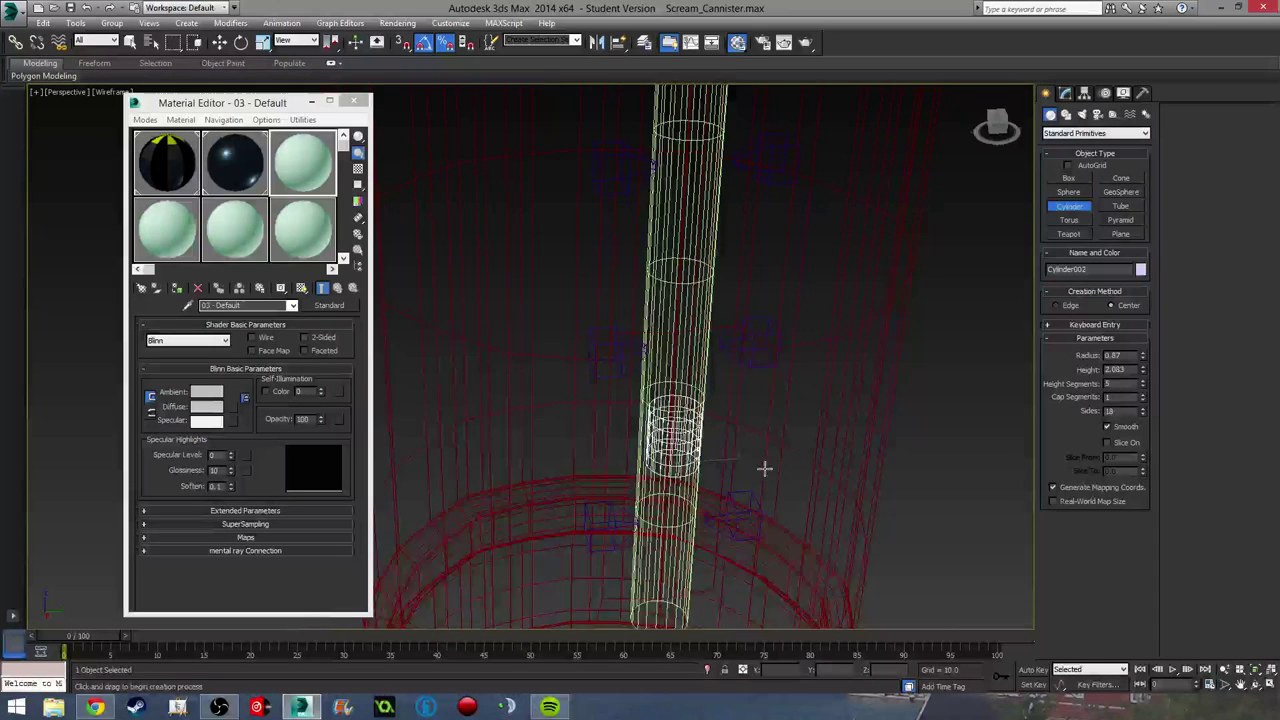
Step: In the front view, move the new cylinder along X until it sits inside the canister's tall central cylinder
key("t")
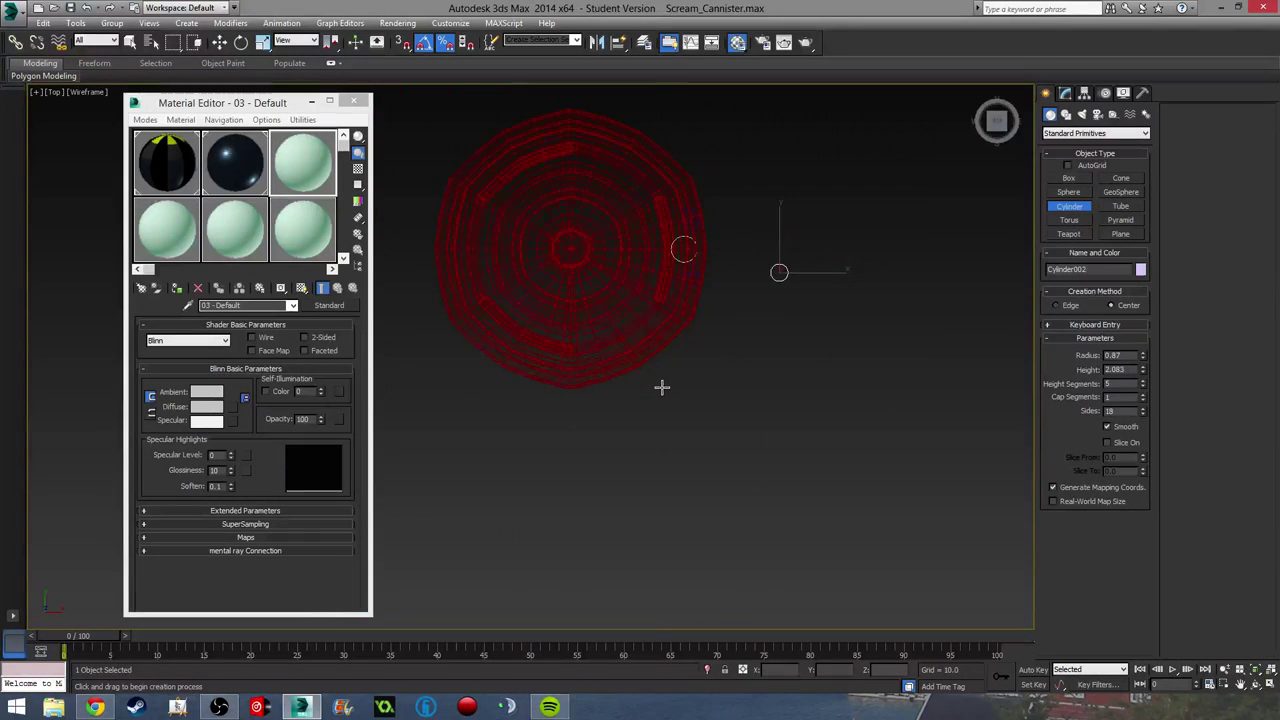
key("f")
key("w")
left_click_drag(694, 381, 607, 381)
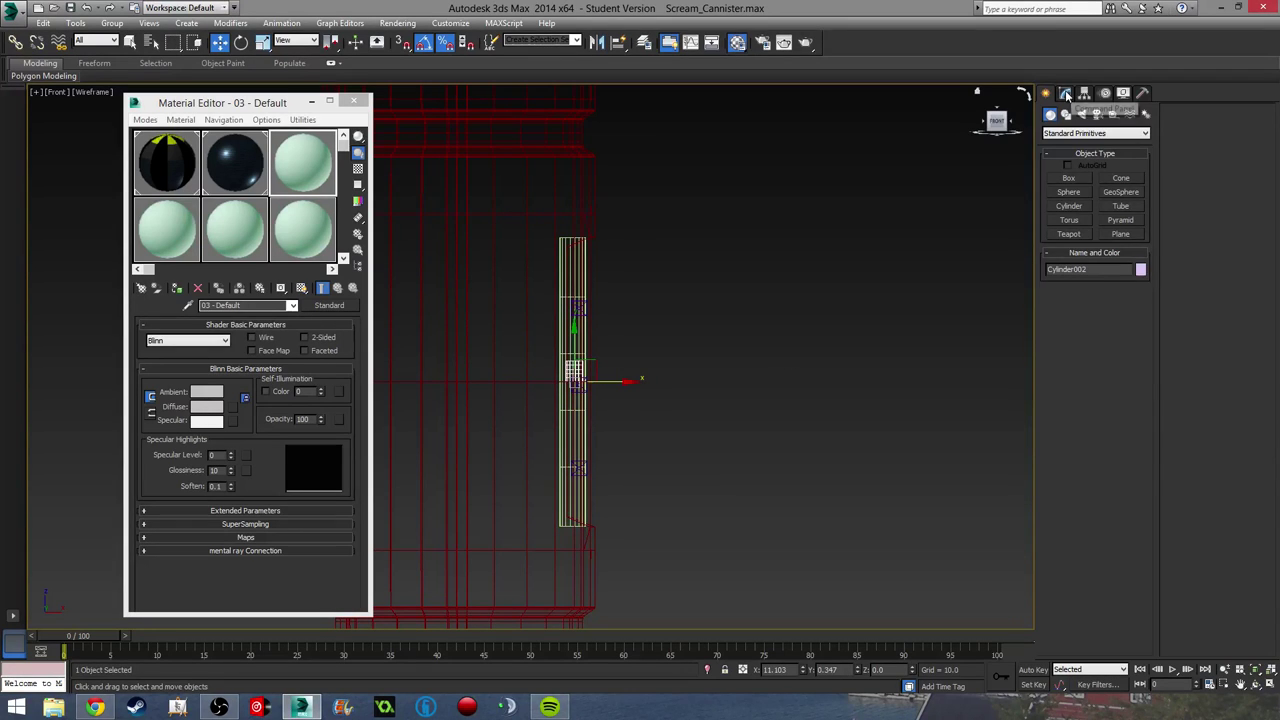
Step: Set the inner cylinder's height to about 8.02 and move it down and sideways onto the tall cylinder's base
left_click(1066, 93)
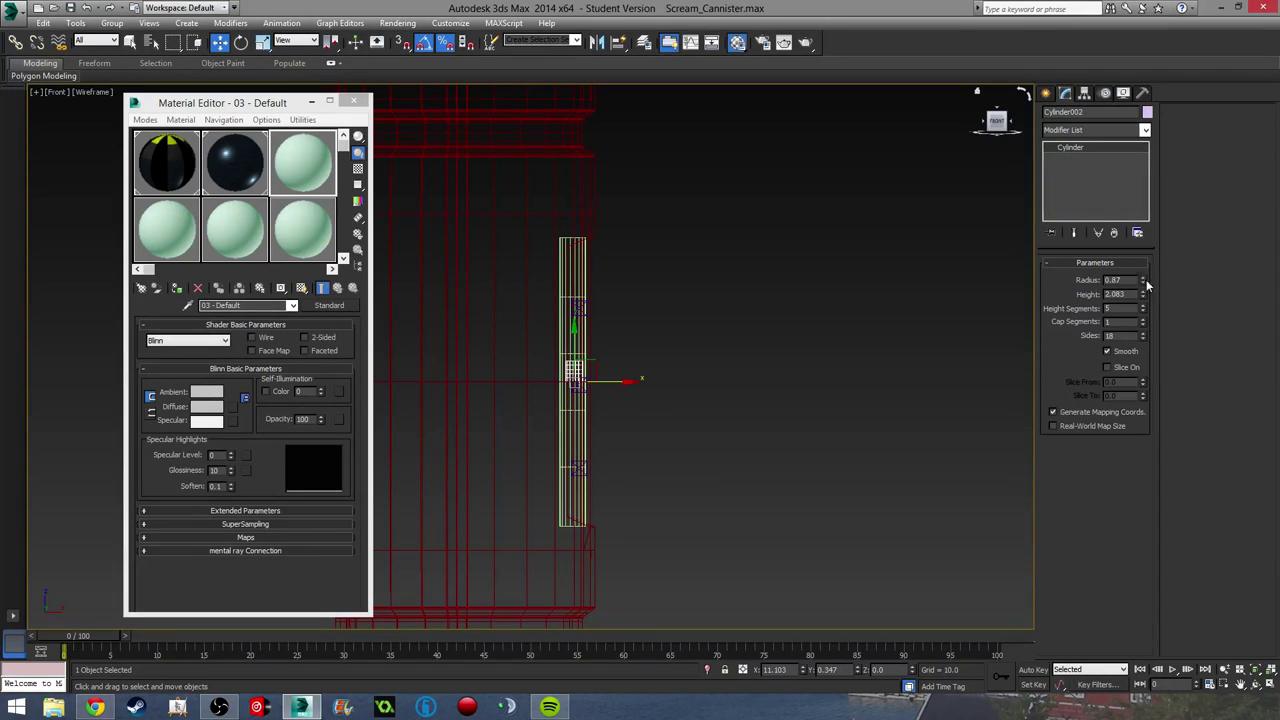
left_click_drag(1145, 294, 1145, 235)
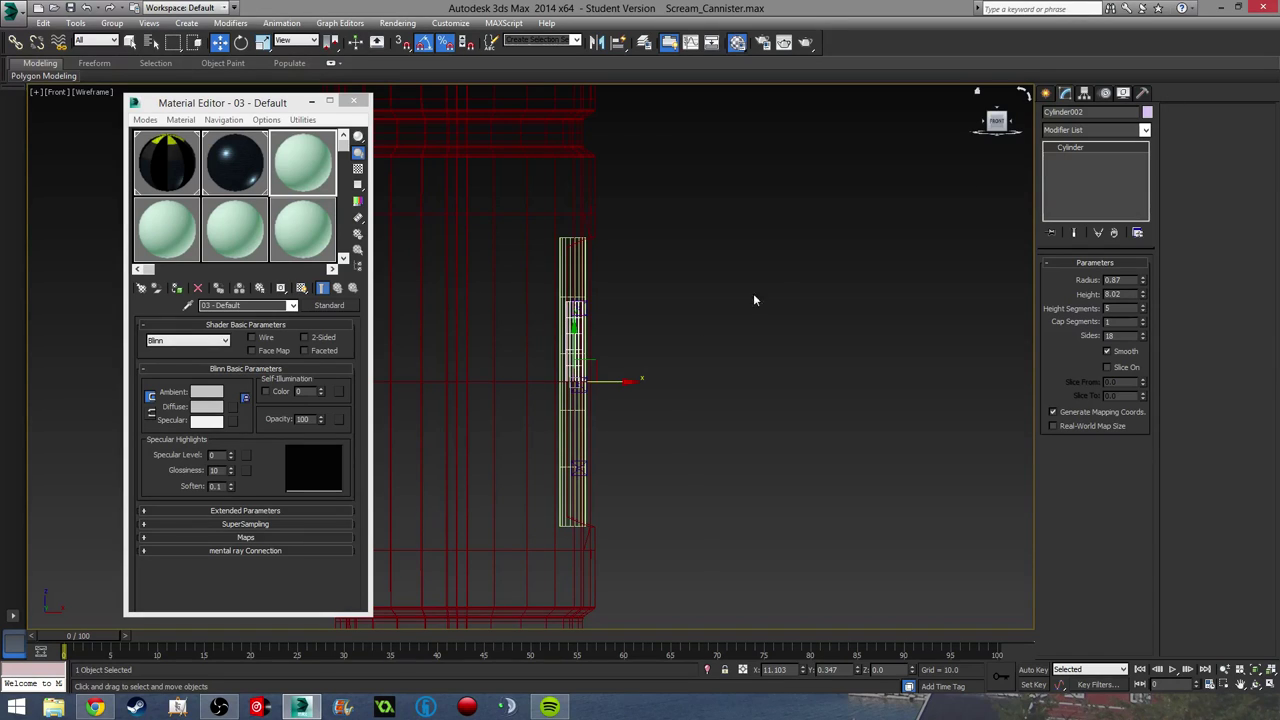
left_click_drag(569, 344, 555, 489)
middle_click_drag(684, 517, 613, 545, "alt")
left_click_drag(617, 529, 635, 524)
middle_click_drag(635, 524, 762, 491, "alt")
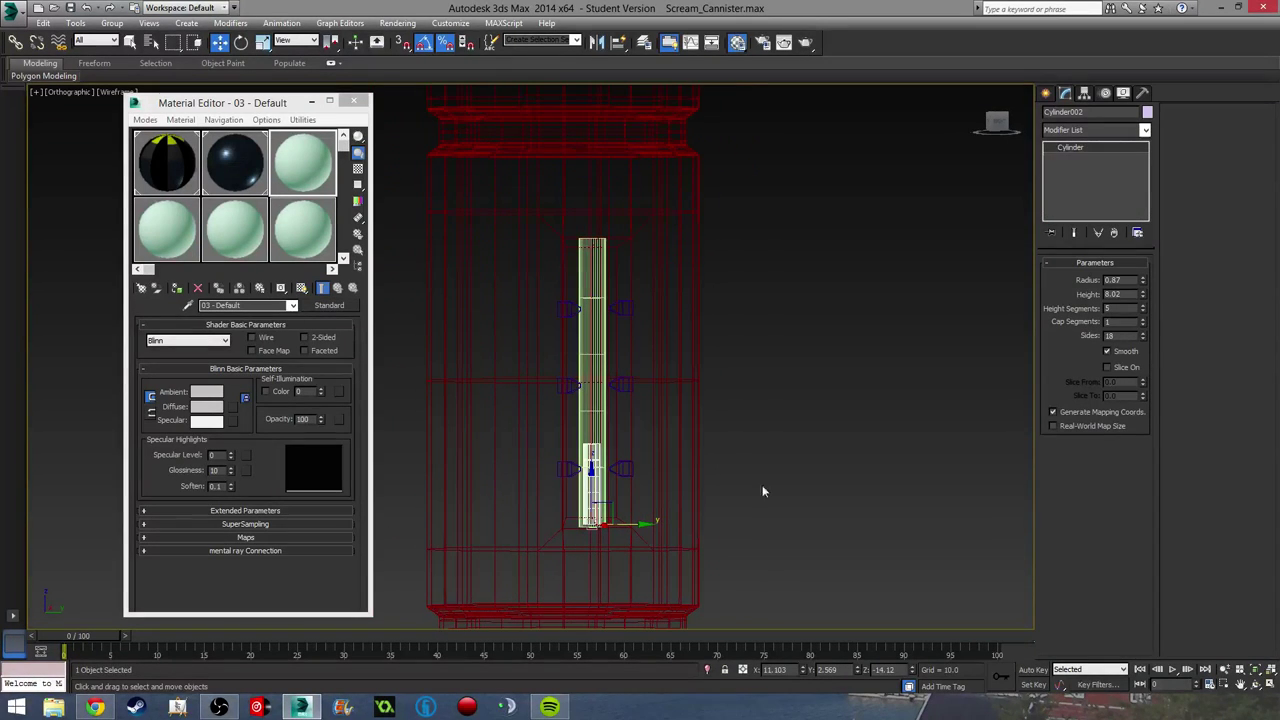
Step: Set the inner cylinder's height to about 16.3 and convert it to an Editable Poly
left_click_drag(1145, 296, 1151, 222)
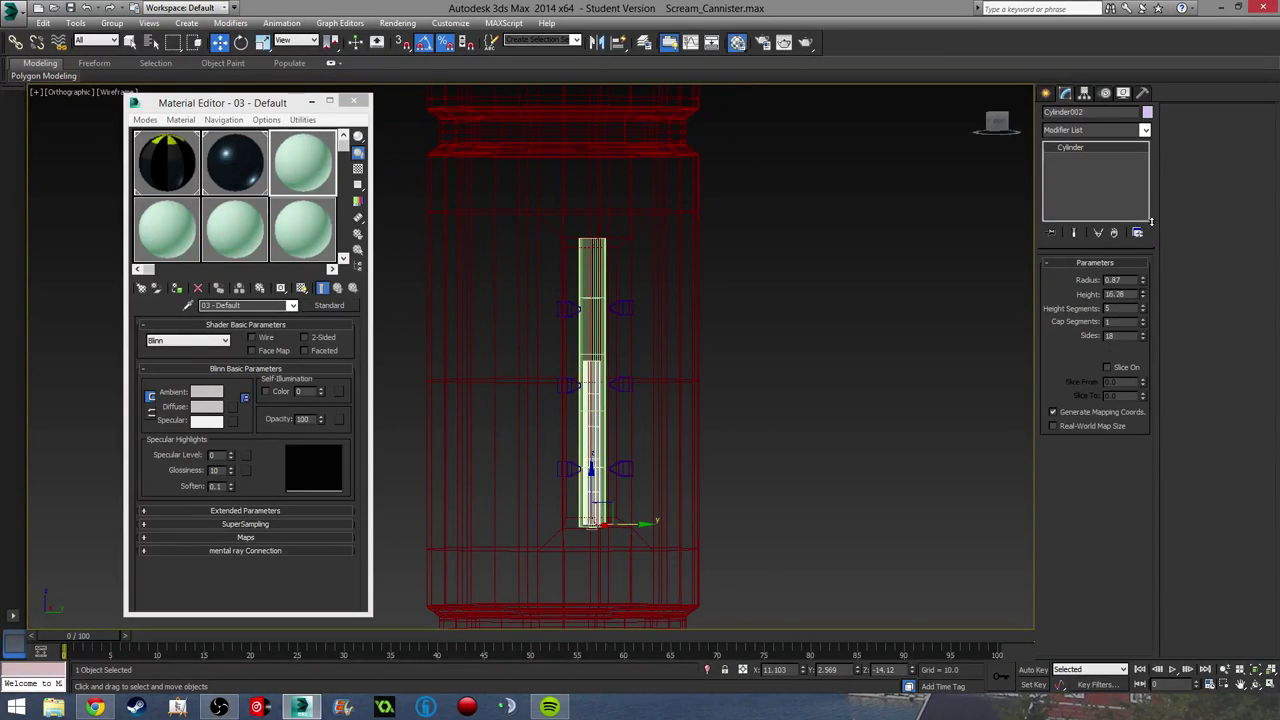
middle_click_drag(676, 441, 642, 423)
middle_click_drag(686, 343, 687, 375)
right_click(1068, 152)
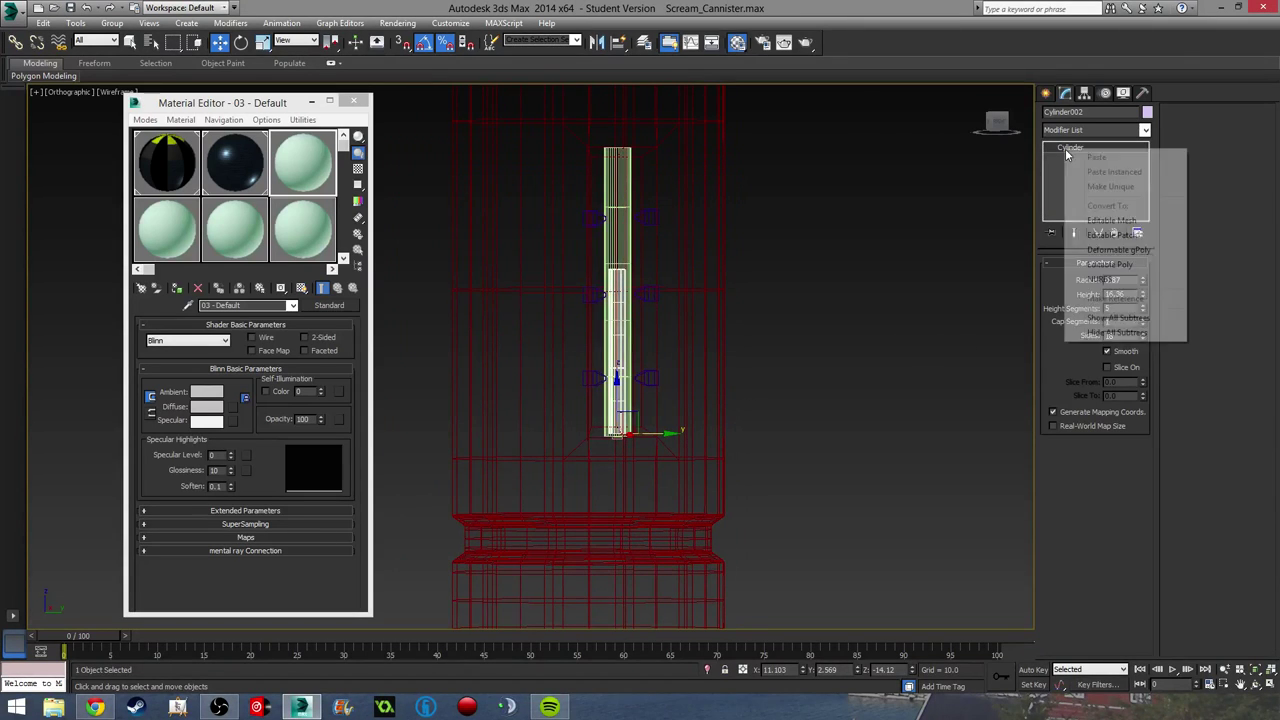
left_click(1100, 263)
Step: Move the inner cylinder along X out of the canister so it stands clear beside it
middle_click_drag(848, 398, 655, 469, "alt")
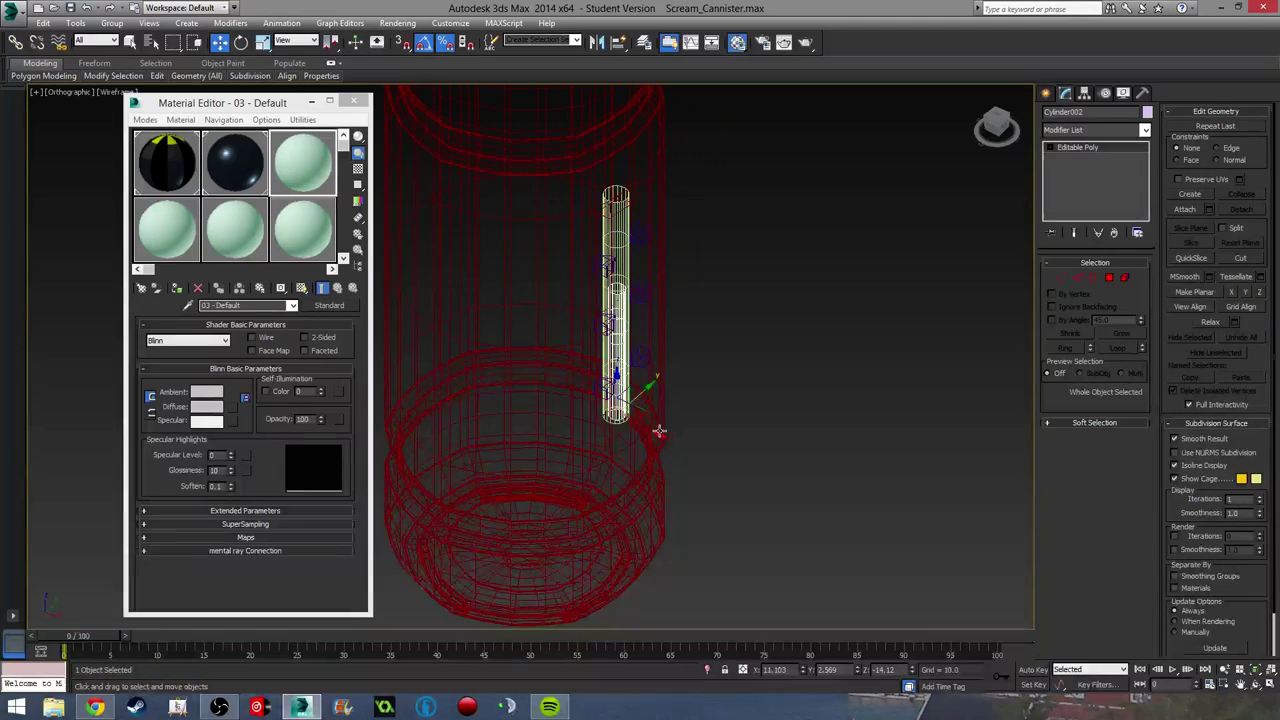
left_click_drag(657, 434, 757, 474)
middle_click_drag(585, 475, 568, 455, "alt")
Step: Shade the viewport and assign the 03 - Default material to the tall central cylinder and 07 - Default to the inner cylinder
left_click(301, 164)
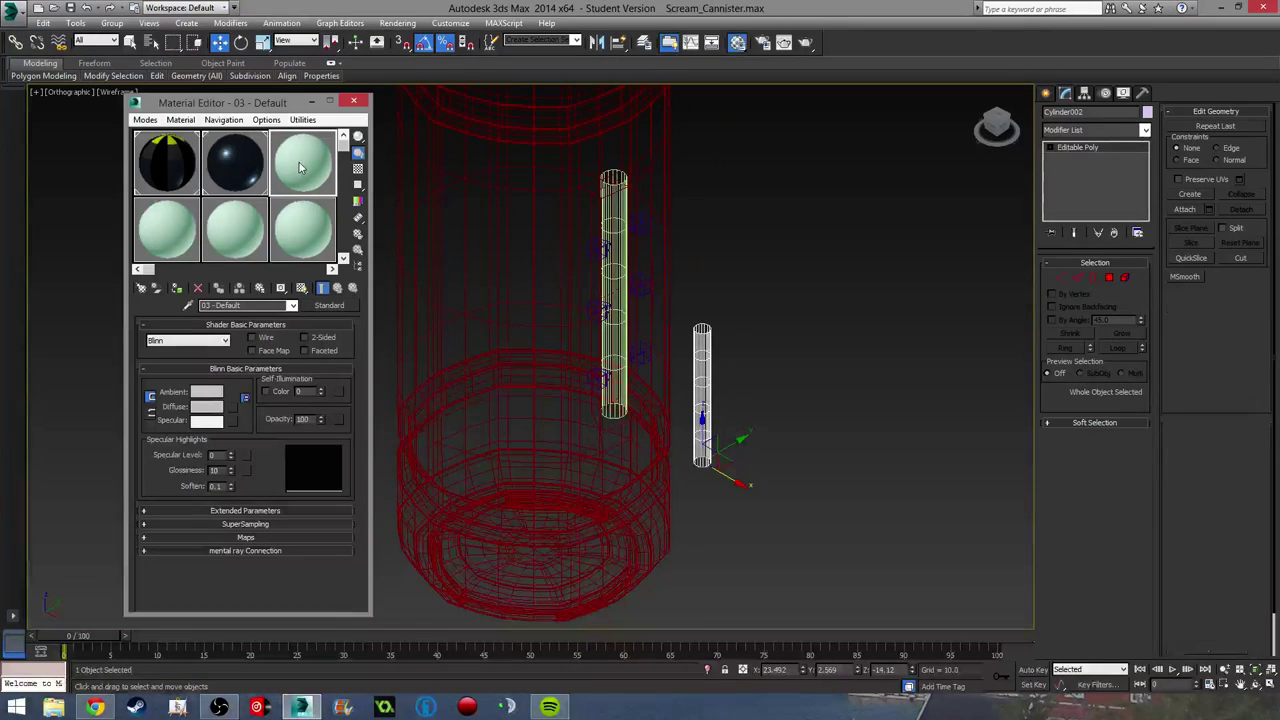
mouse_move(656, 353)
middle_mouse_down()
mouse_move(663, 391)
mouse_move(606, 354)
middle_mouse_up()
key("F3")
scroll(531, 293, "up", 3)
key("F4")
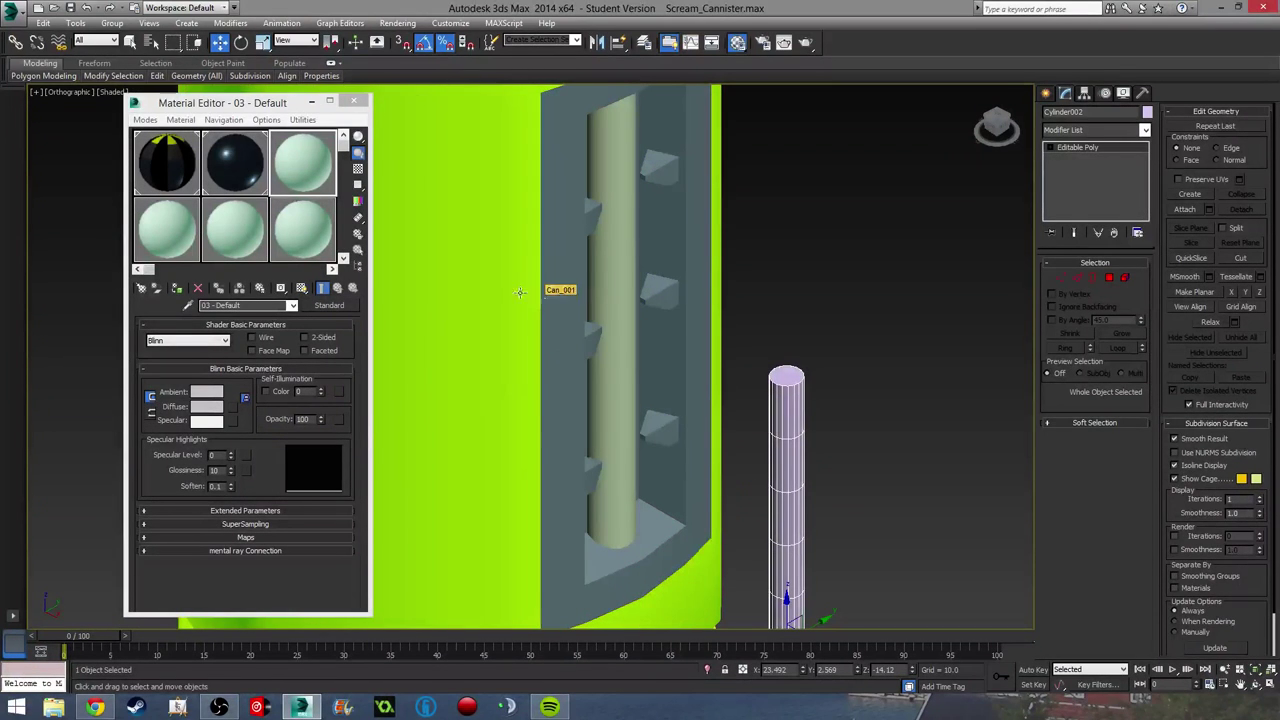
left_click_drag(607, 199, 608, 186)
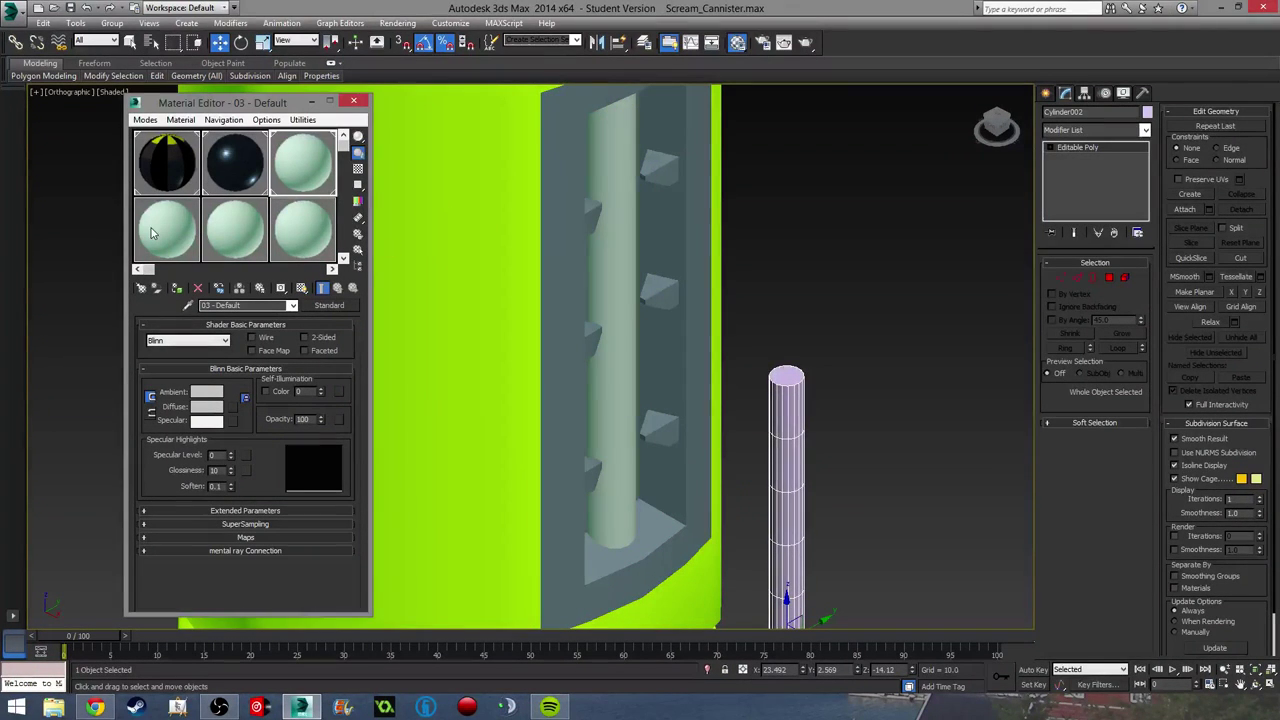
left_click_drag(152, 233, 788, 520)
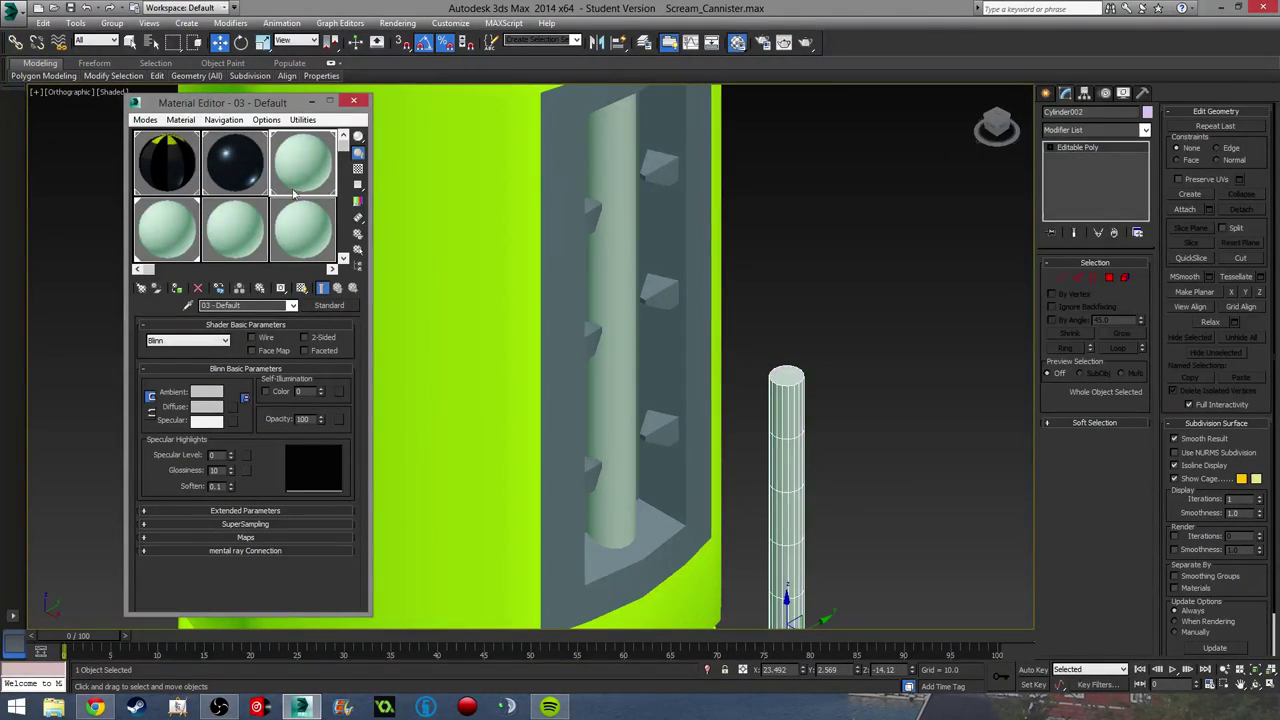
Step: Replace the 03 - Default material with the Clear - White glass from the Autodesk material library
left_click(328, 306)
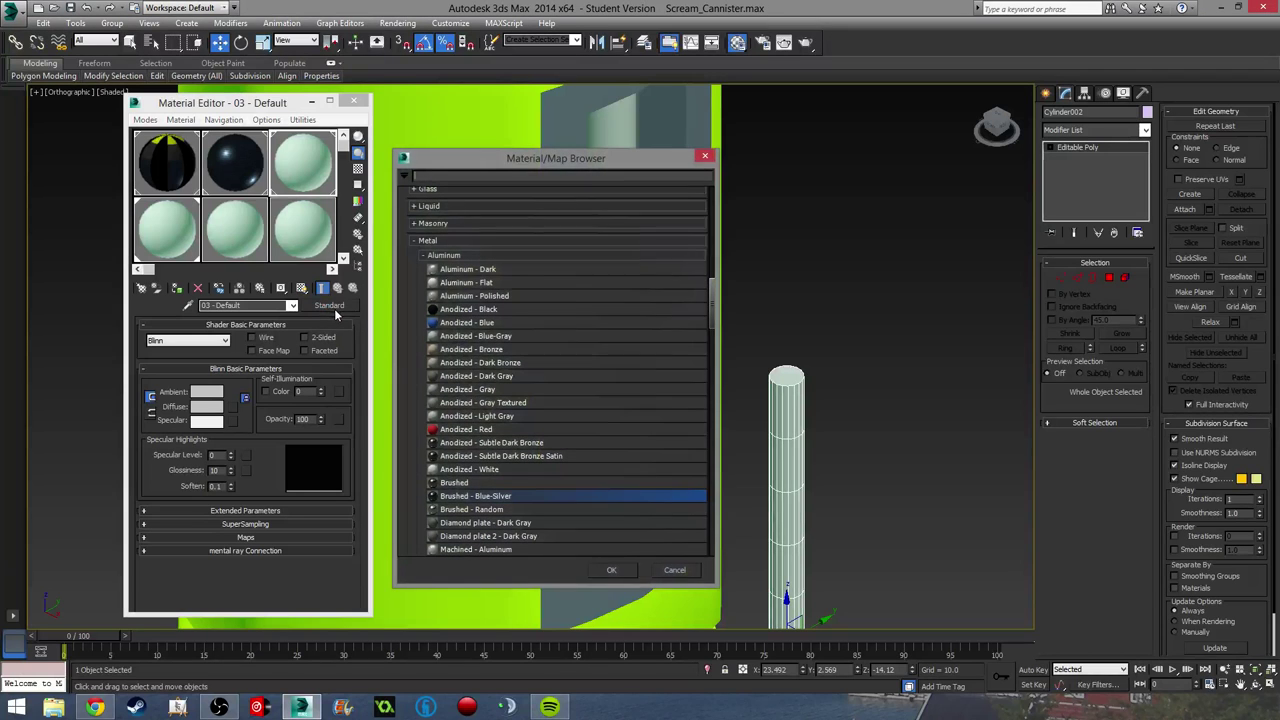
left_click(417, 242)
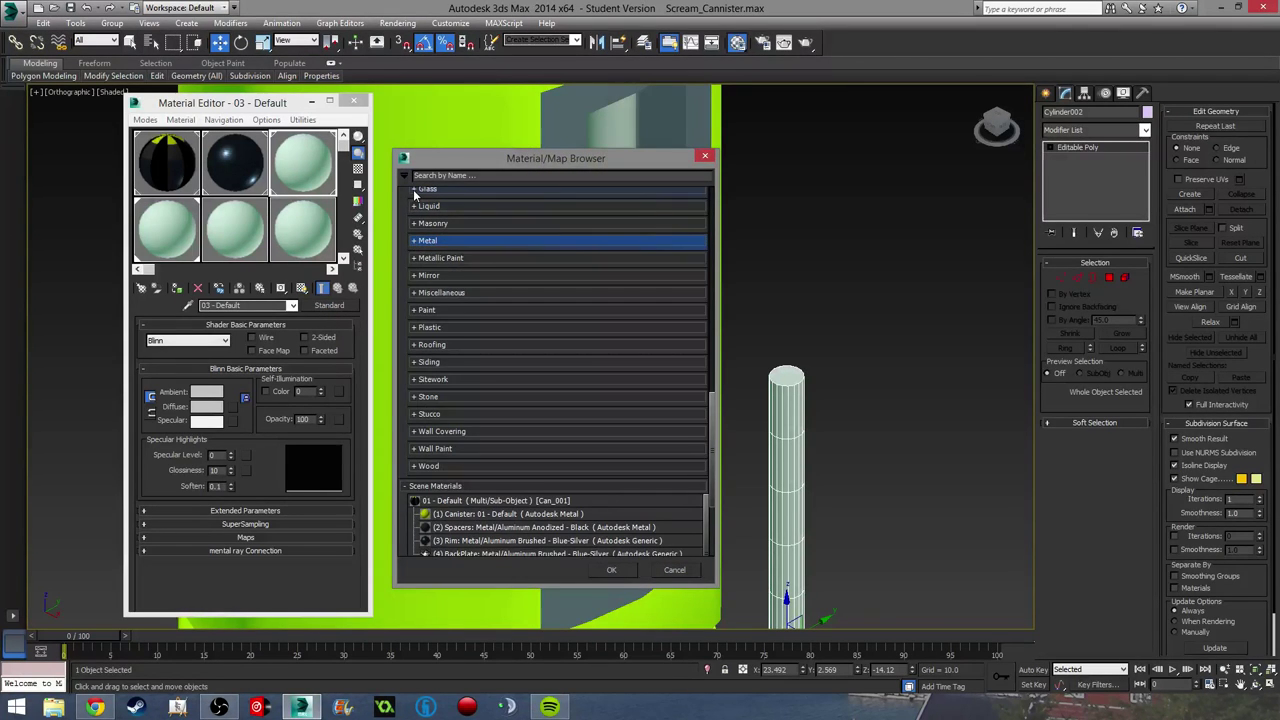
left_click(416, 191)
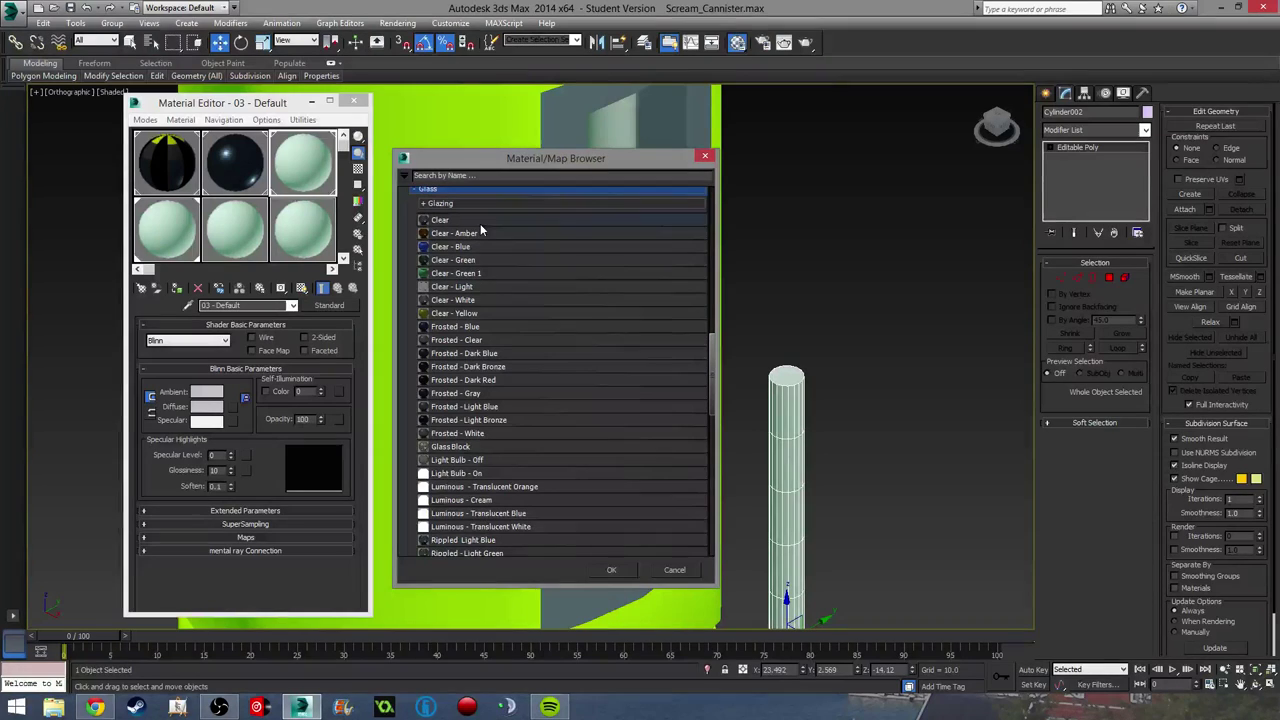
double_click(483, 299)
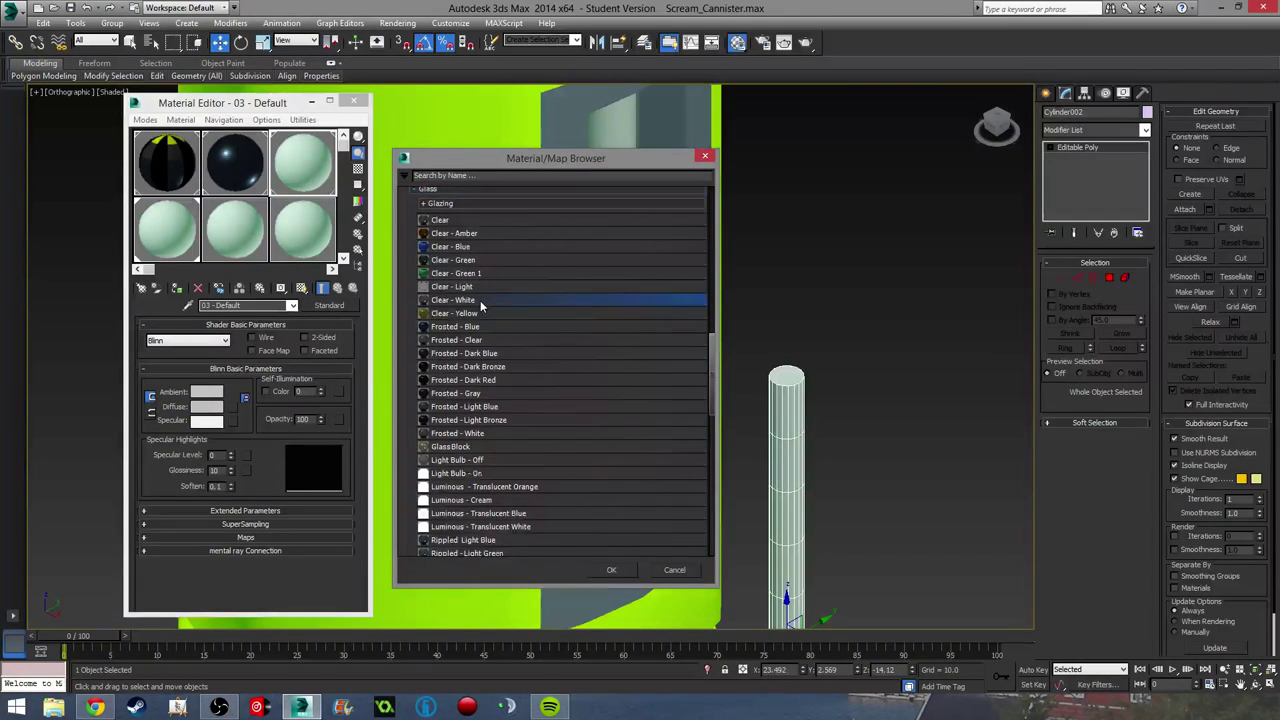
Step: Test-render the canister to check the clear glass on the central cylinder
middle_click_drag(570, 457, 535, 458)
key("shift+q")
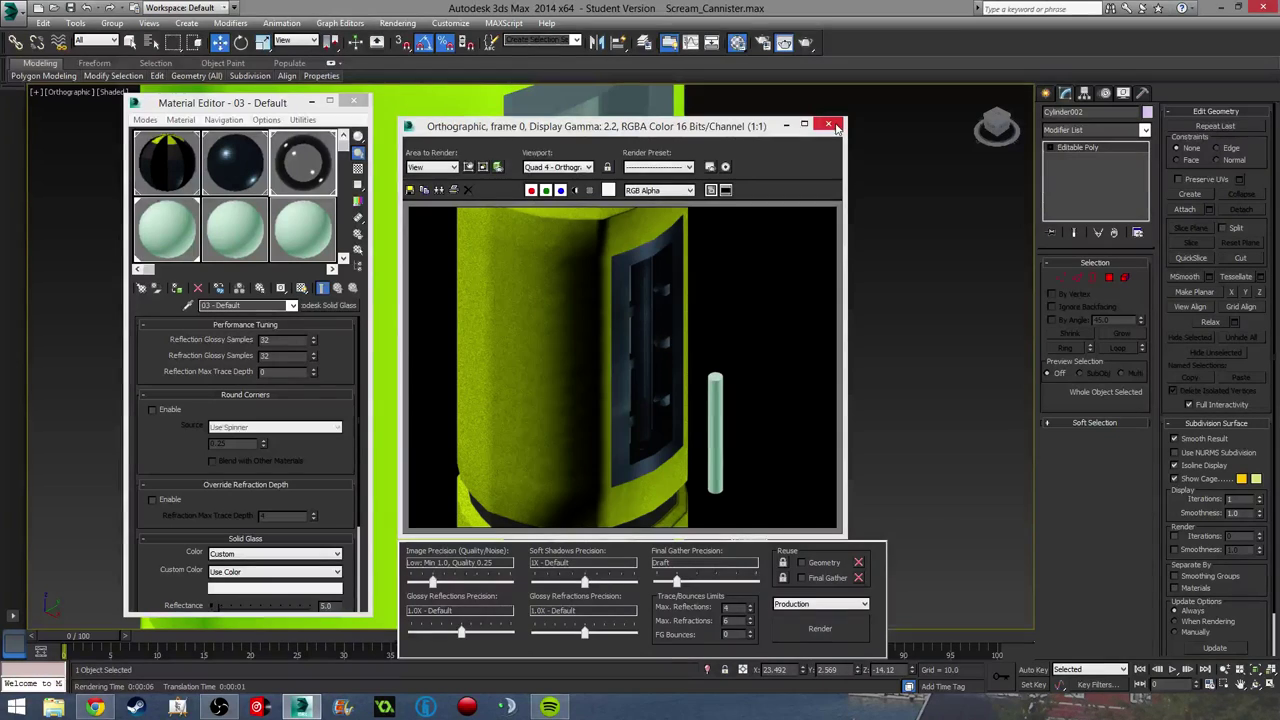
left_click(830, 125)
Step: Set the Solid Glass refraction of the 03 - Default material to Alcohol
left_click(341, 481)
scroll(341, 481, "down", 3)
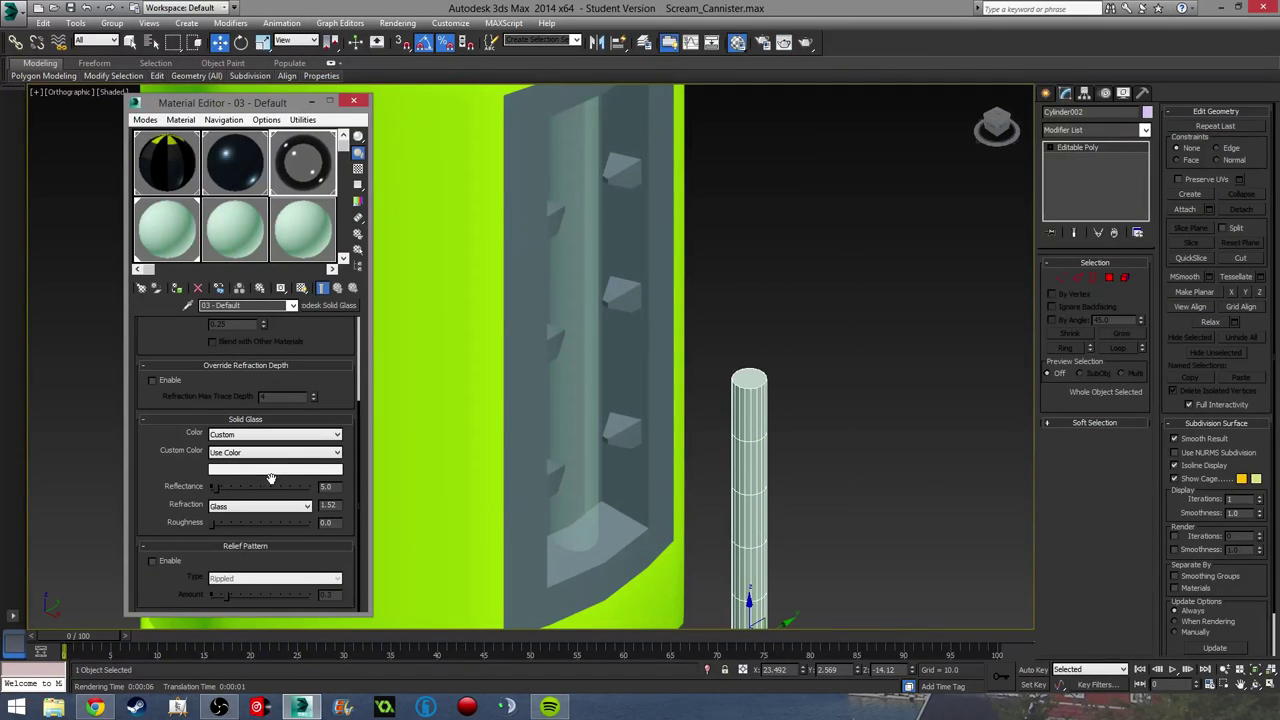
left_click(272, 508)
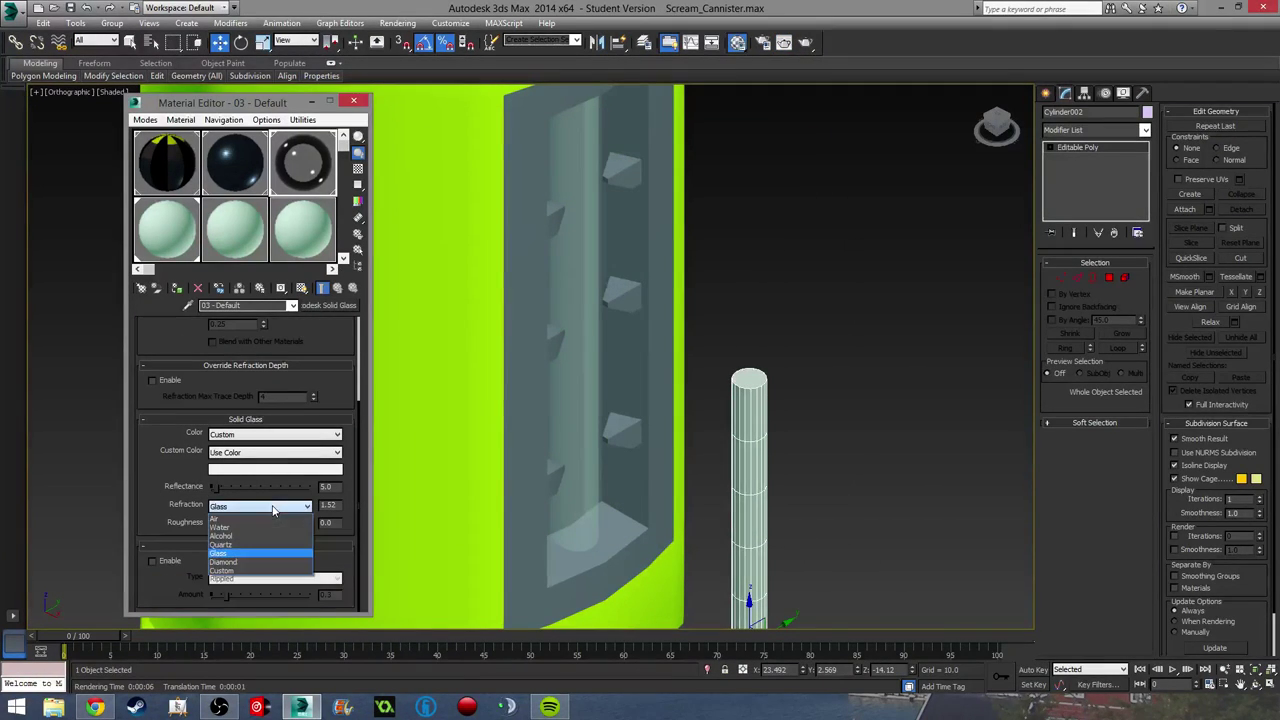
left_click(249, 537)
Step: Try the Indoor Pool liquid from the Autodesk library as the inner cylinder's 07 - Default material
middle_click_drag(649, 374, 573, 296)
left_click(168, 232)
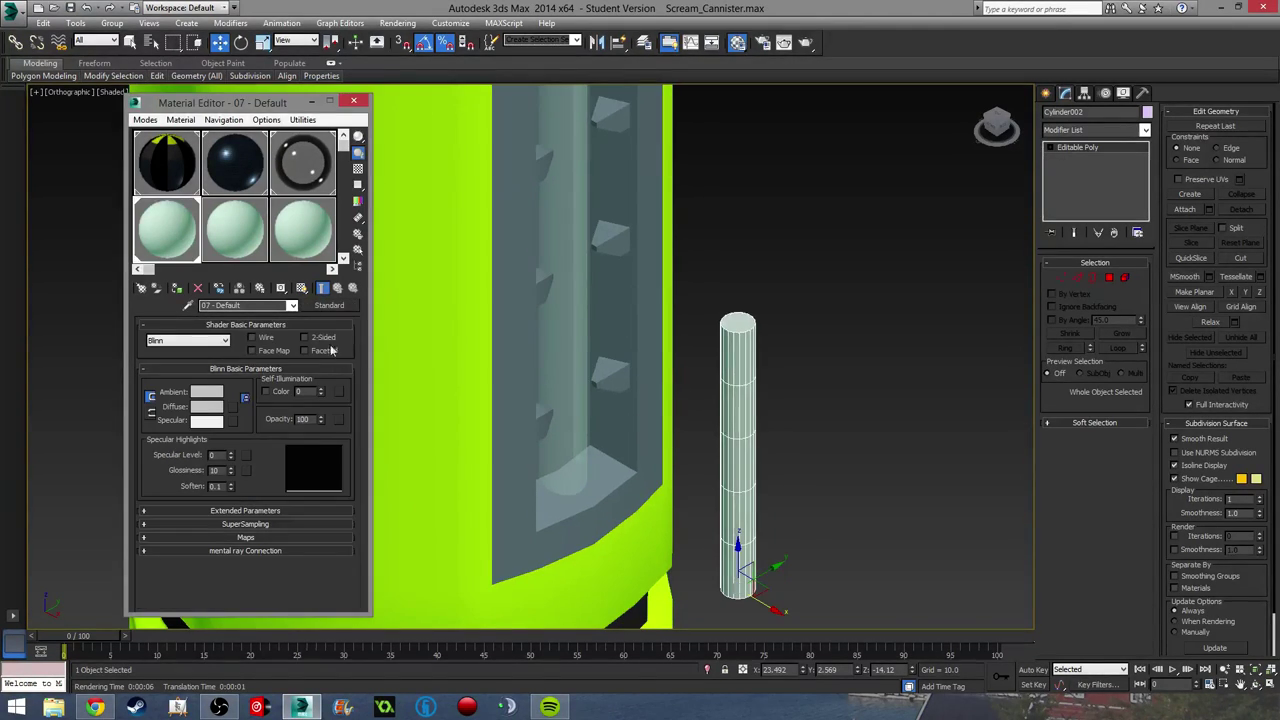
left_click(329, 306)
scroll(432, 240, "up", 1)
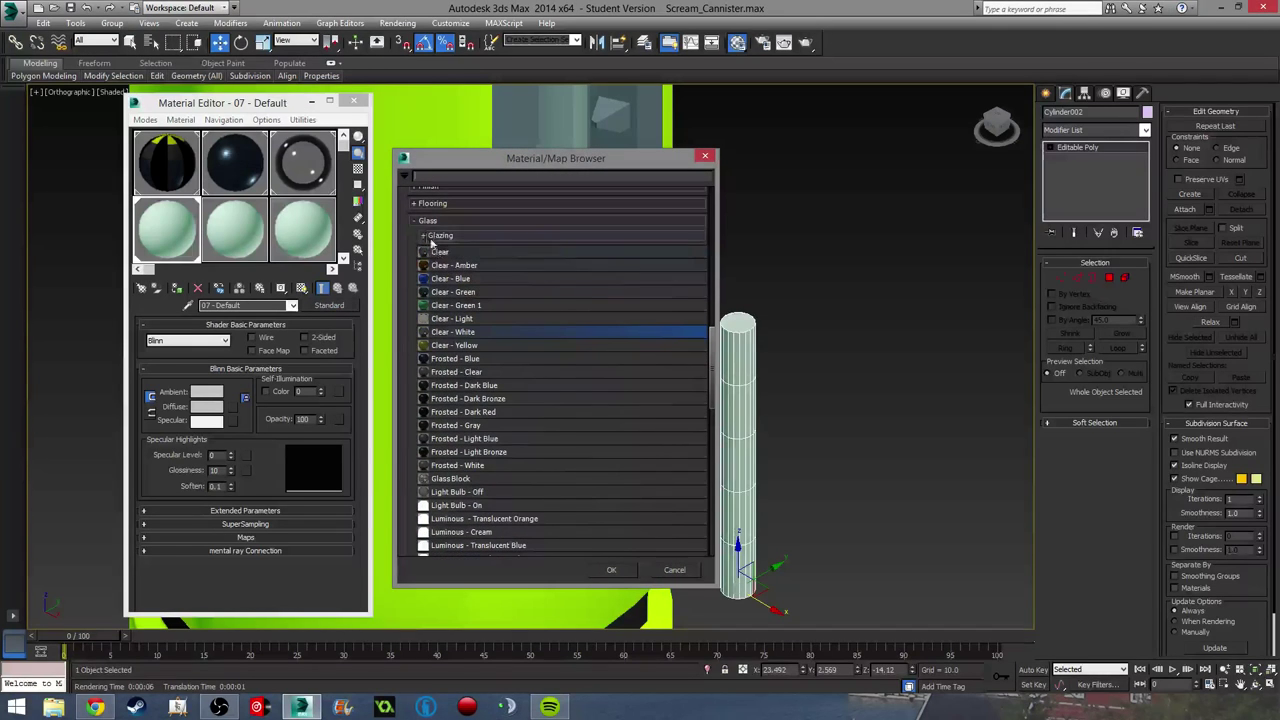
left_click(417, 223)
left_click(420, 239)
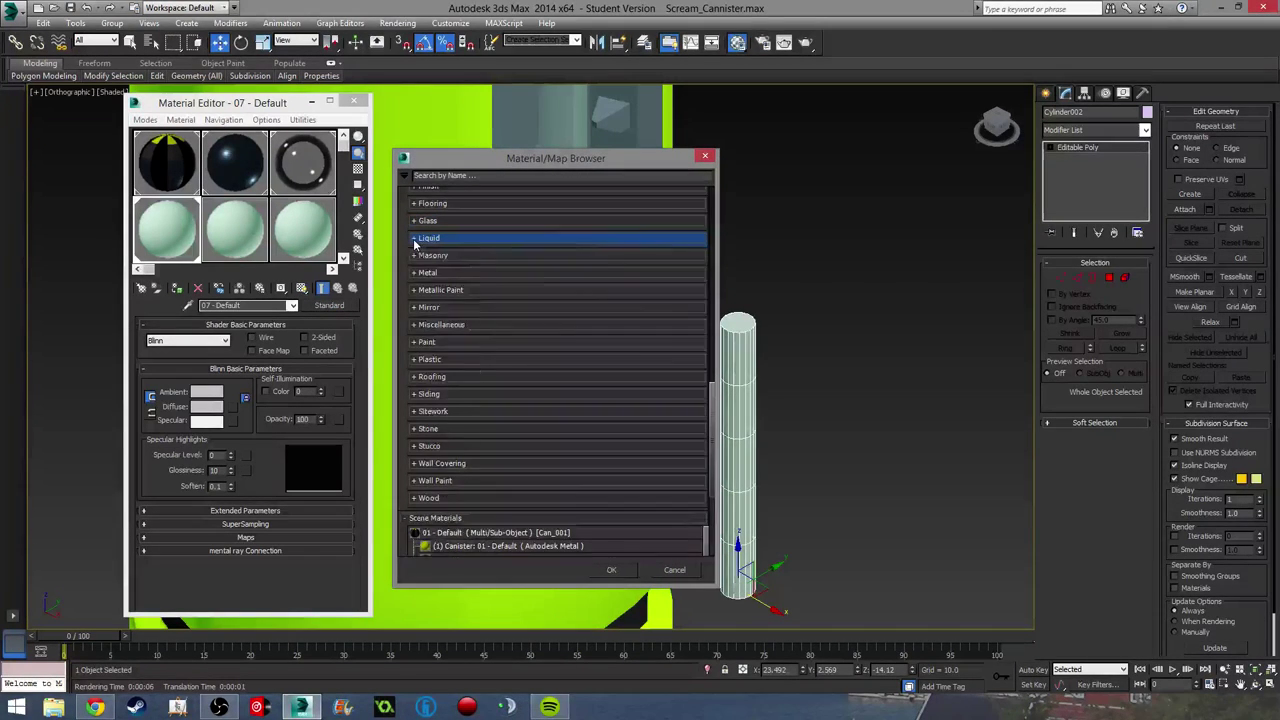
double_click(462, 267)
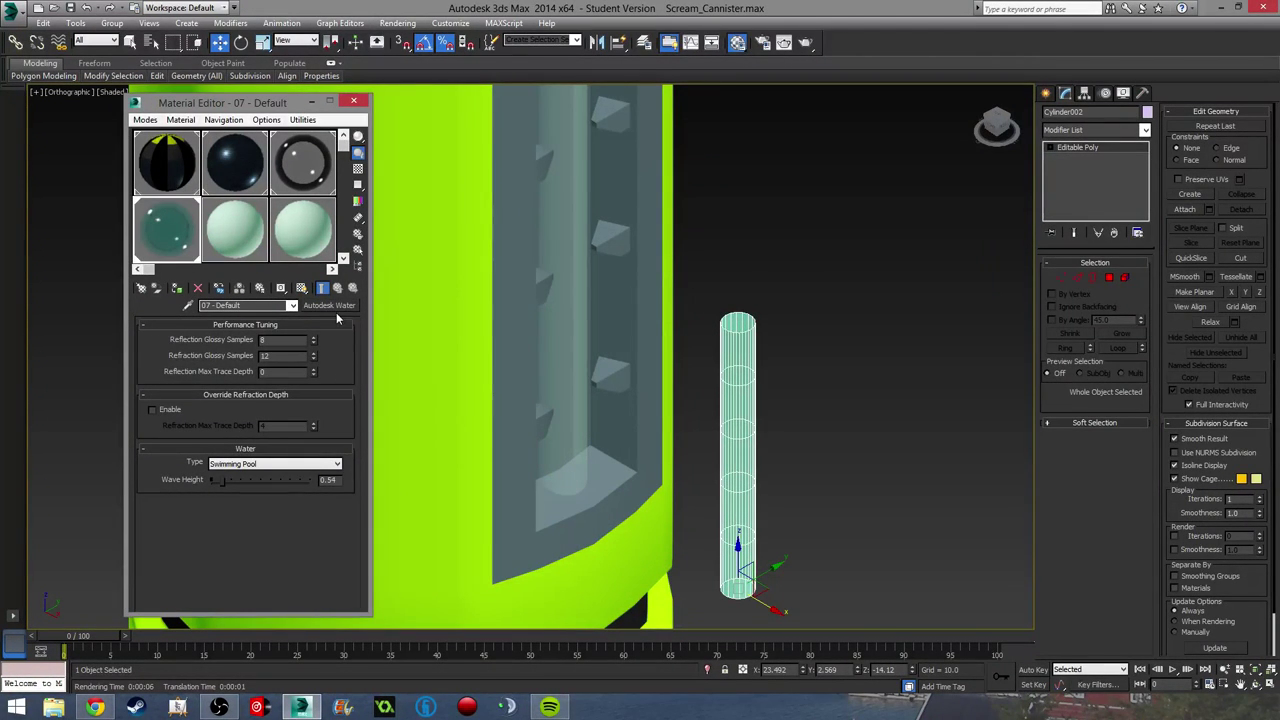
Step: Replace the 07 - Default material with Clear - Amber glass, set its custom color to dark red, and close the Material Editor
left_click(338, 306)
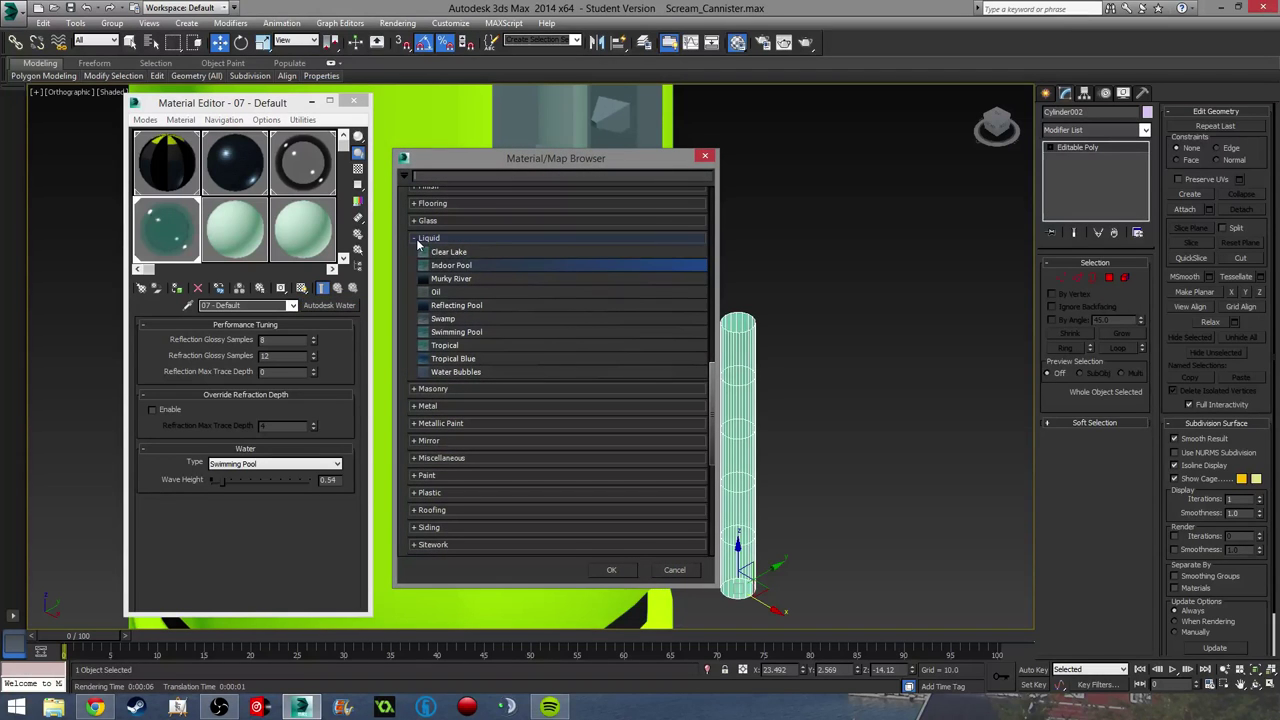
left_click(413, 239)
left_click(414, 221)
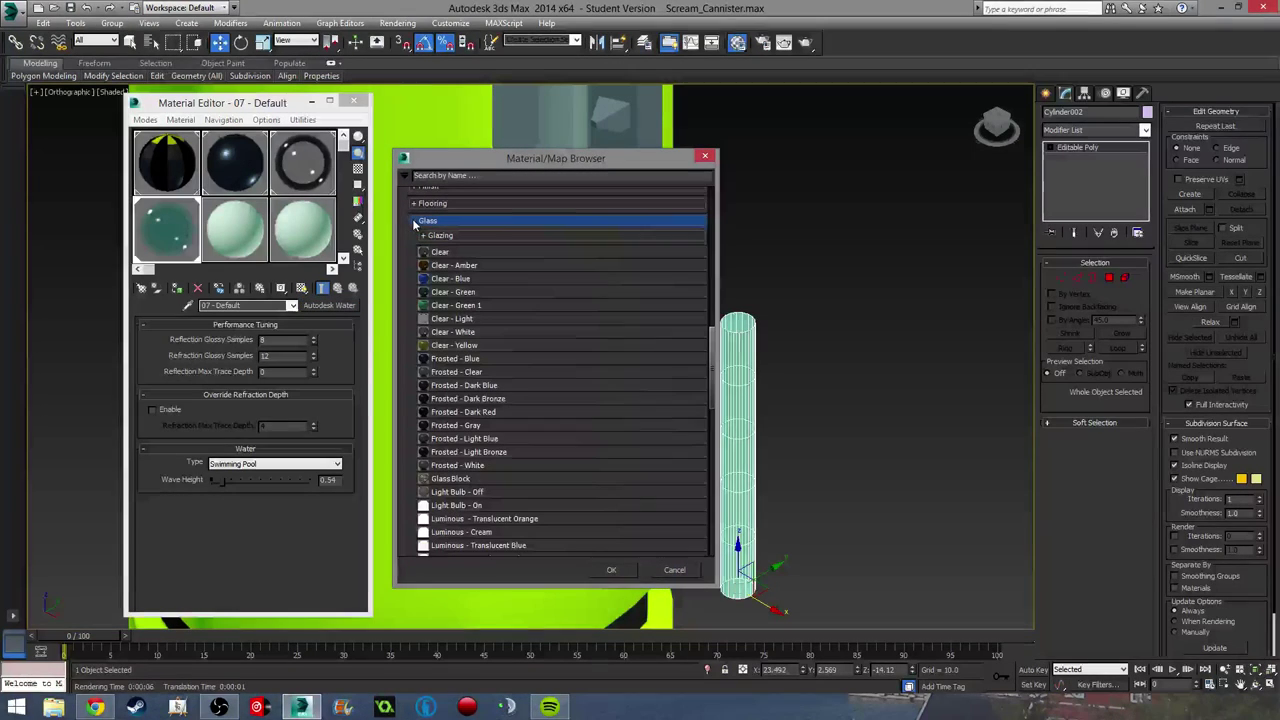
double_click(479, 266)
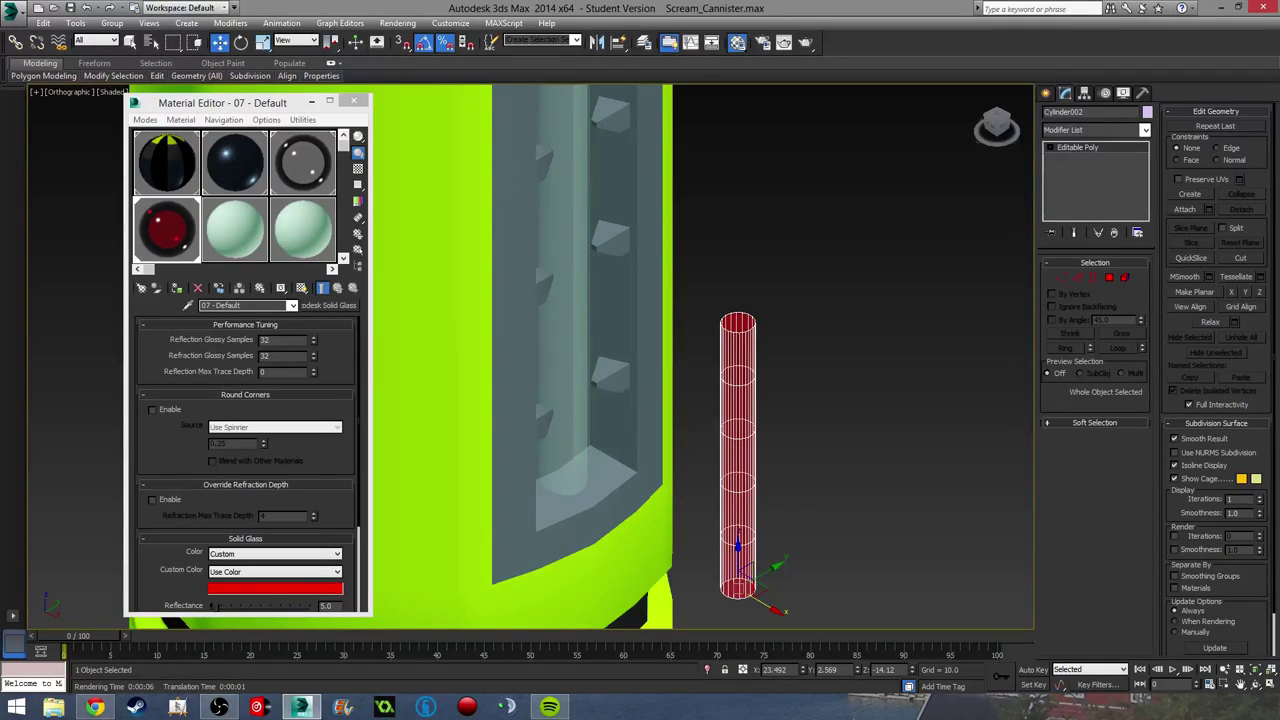
left_click_drag(207, 343, 207, 307)
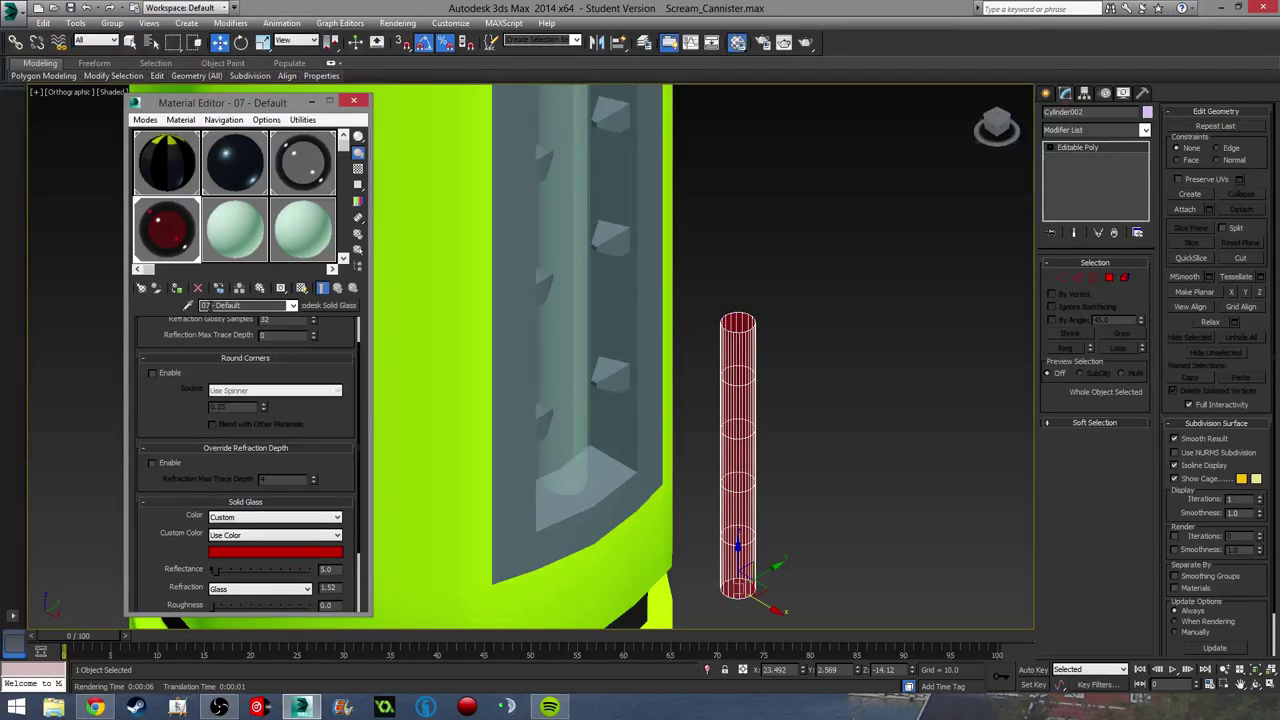
left_click(353, 102)
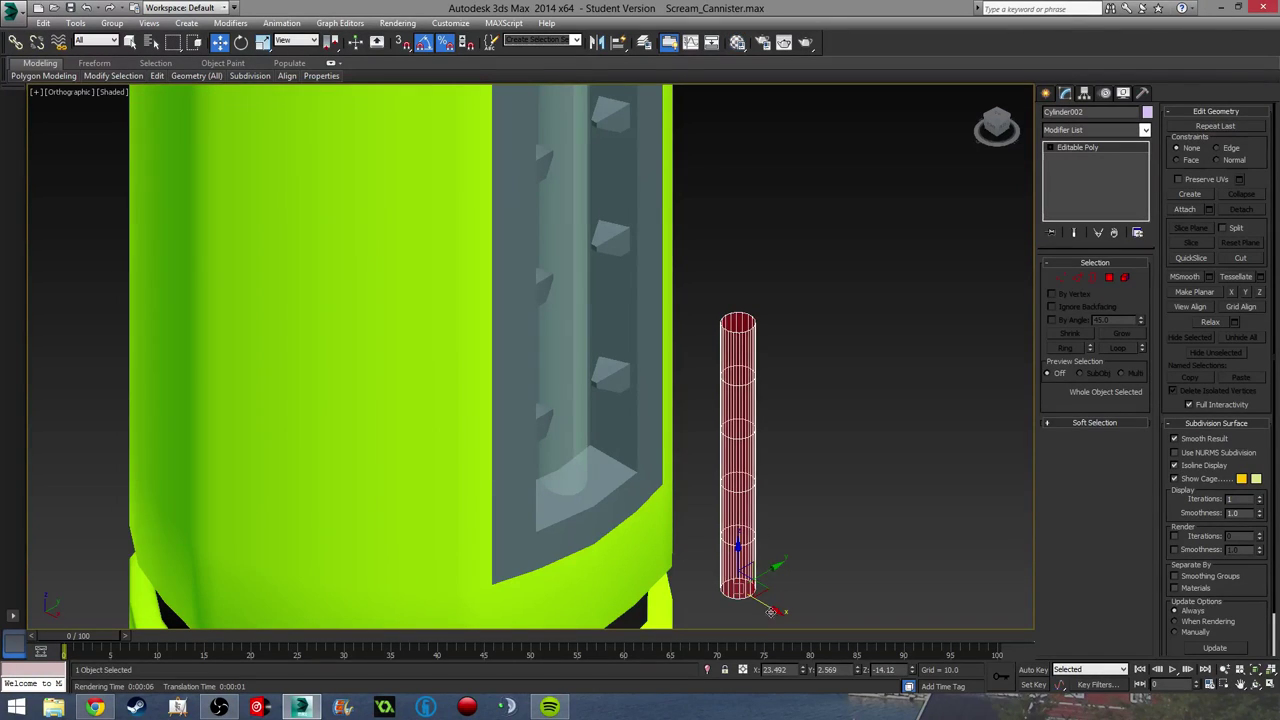
Step: Move the inner cylinder back along X into the tall glass cylinder and centre it along Y
left_click_drag(770, 610, 622, 492)
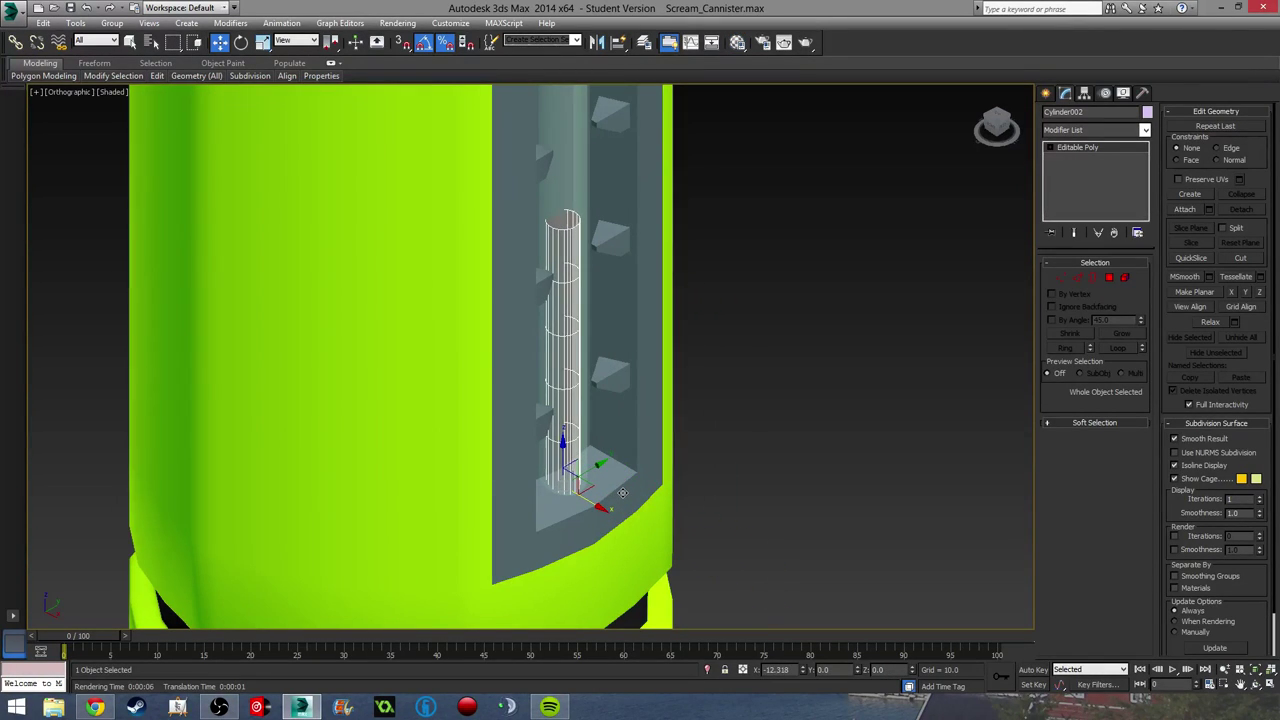
middle_click_drag(652, 482, 611, 468, "alt")
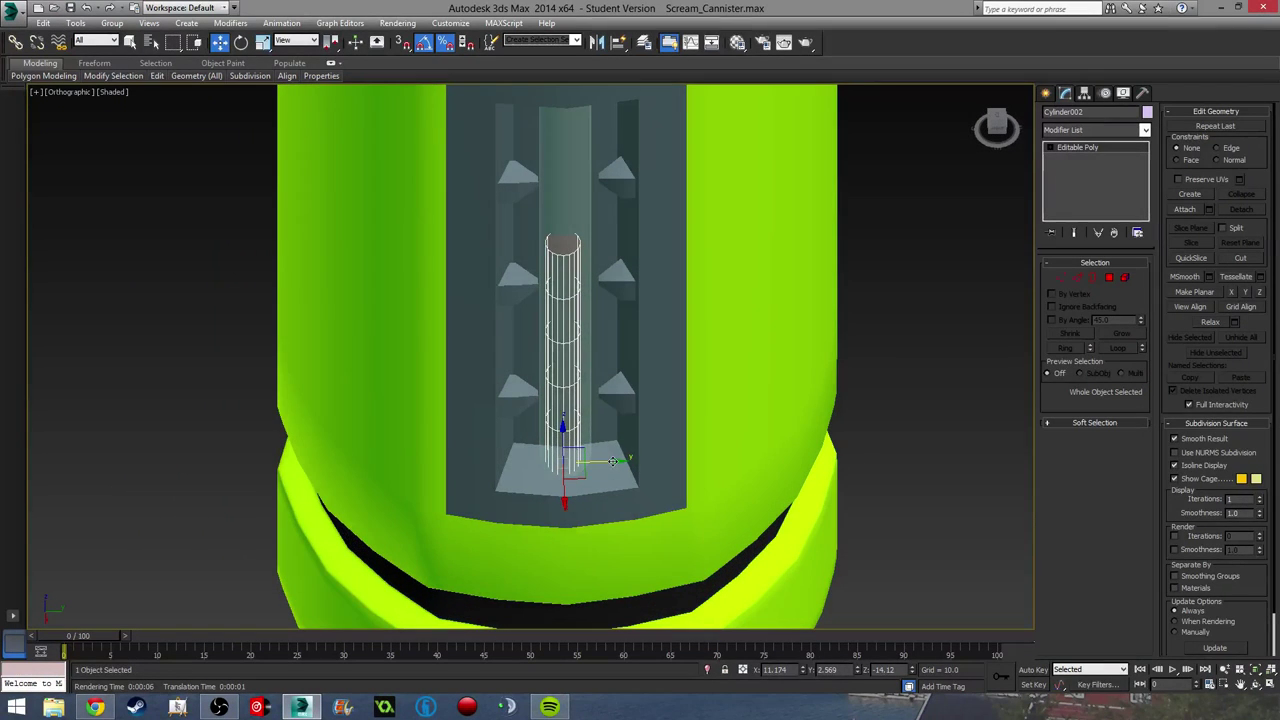
left_click_drag(612, 461, 617, 462)
Step: Test-render the whole canister to check the red glass cylinder inside the window
middle_click_drag(617, 463, 648, 421, "alt")
scroll(631, 428, "down", 2)
key("shift+q")
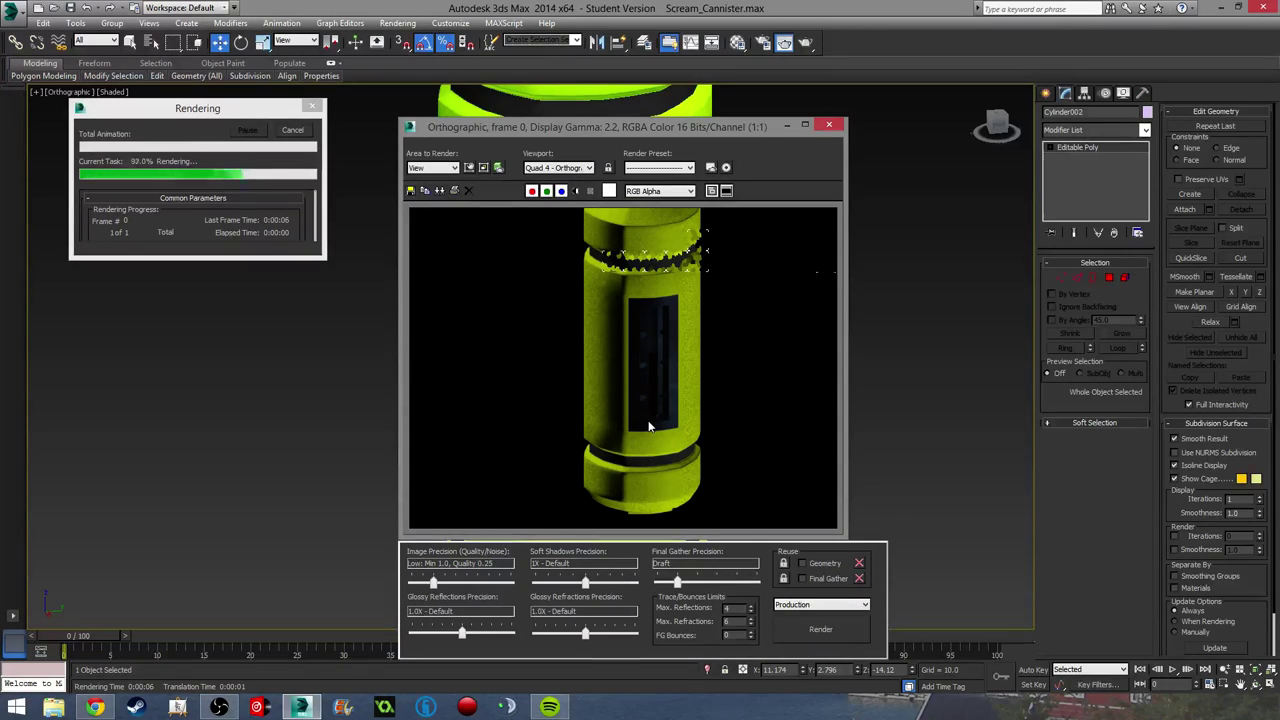
left_click(828, 126)
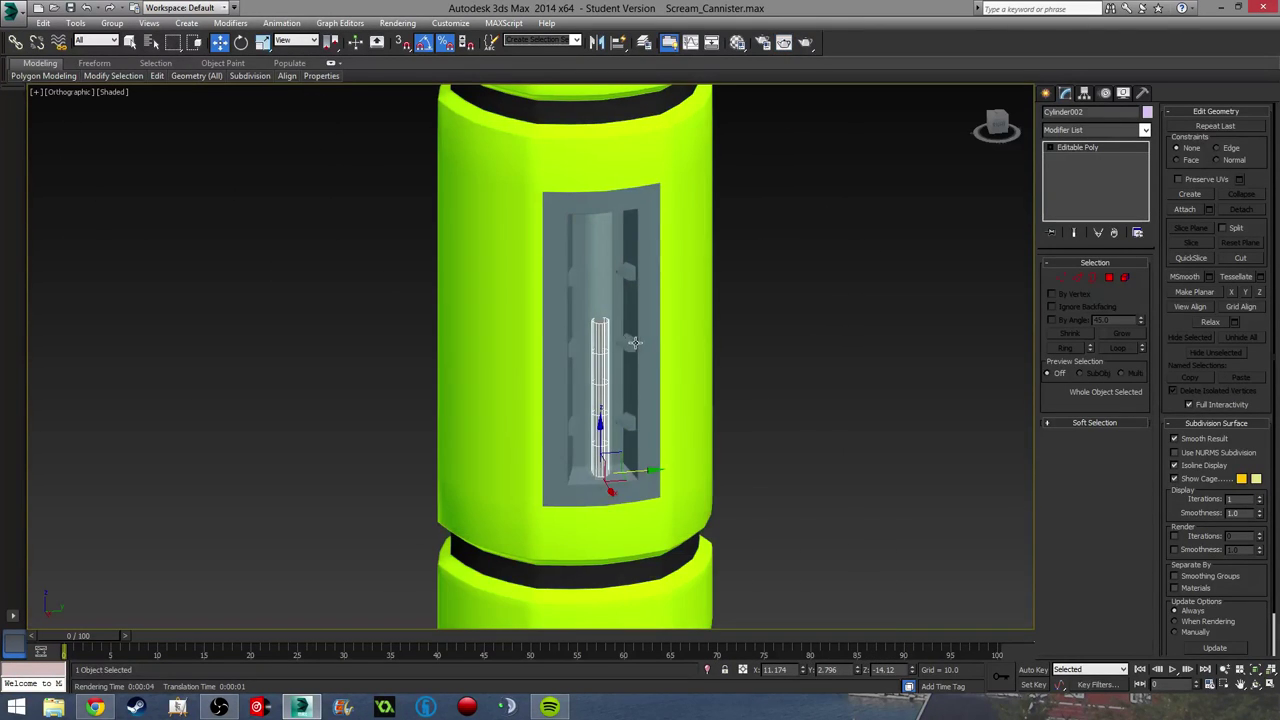
Step: Change the 07 - Default glass's custom color to bright red and test-render the canister again
scroll(645, 350, "up", 2)
key("m")
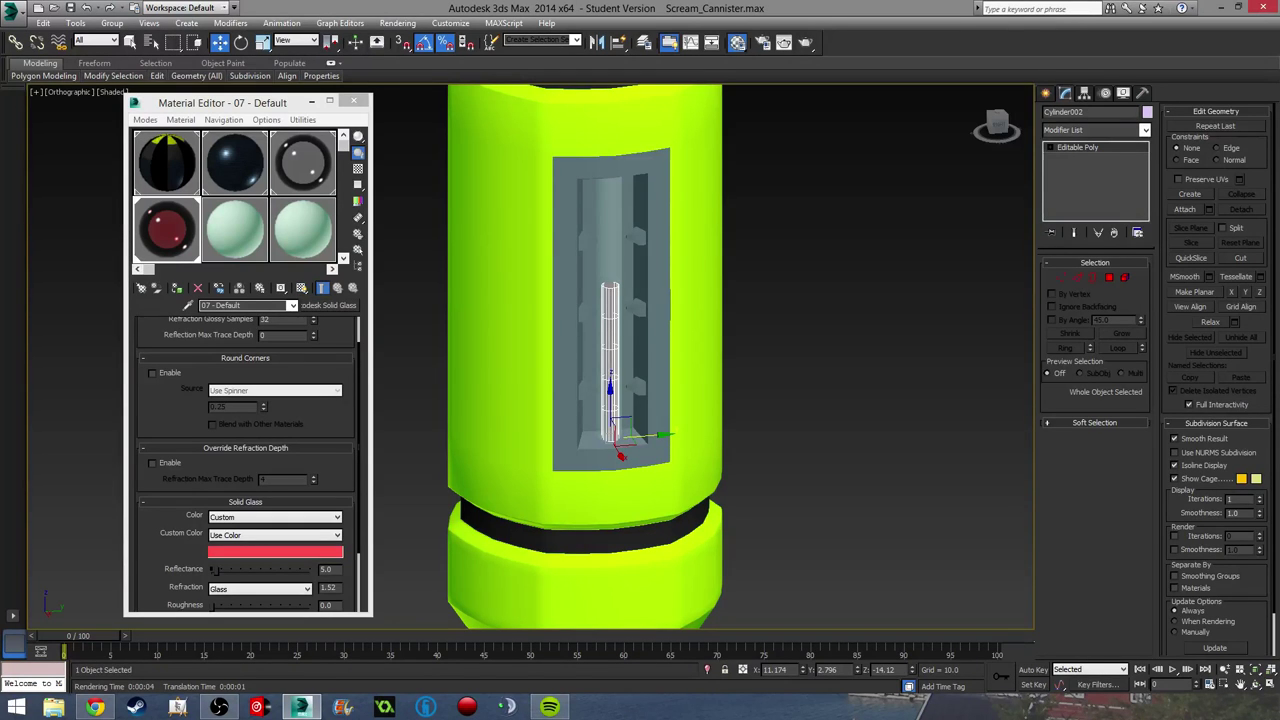
middle_click_drag(436, 367, 420, 351)
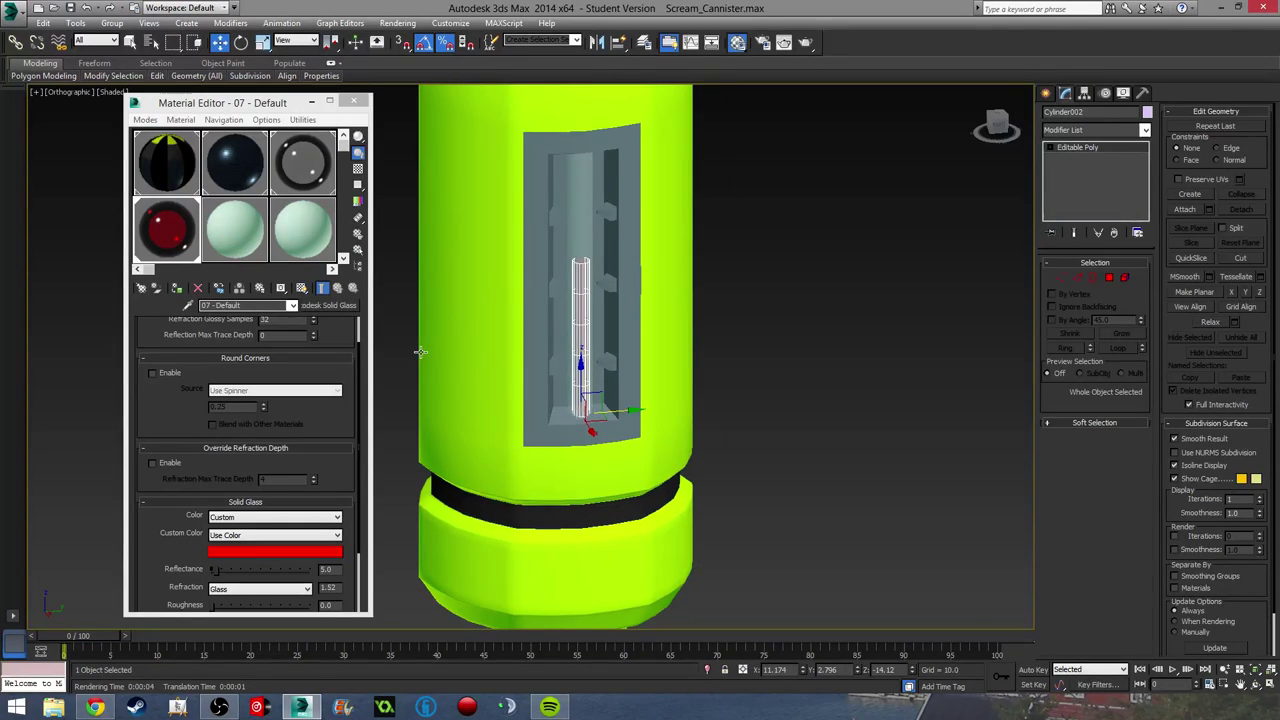
key("shift+q")
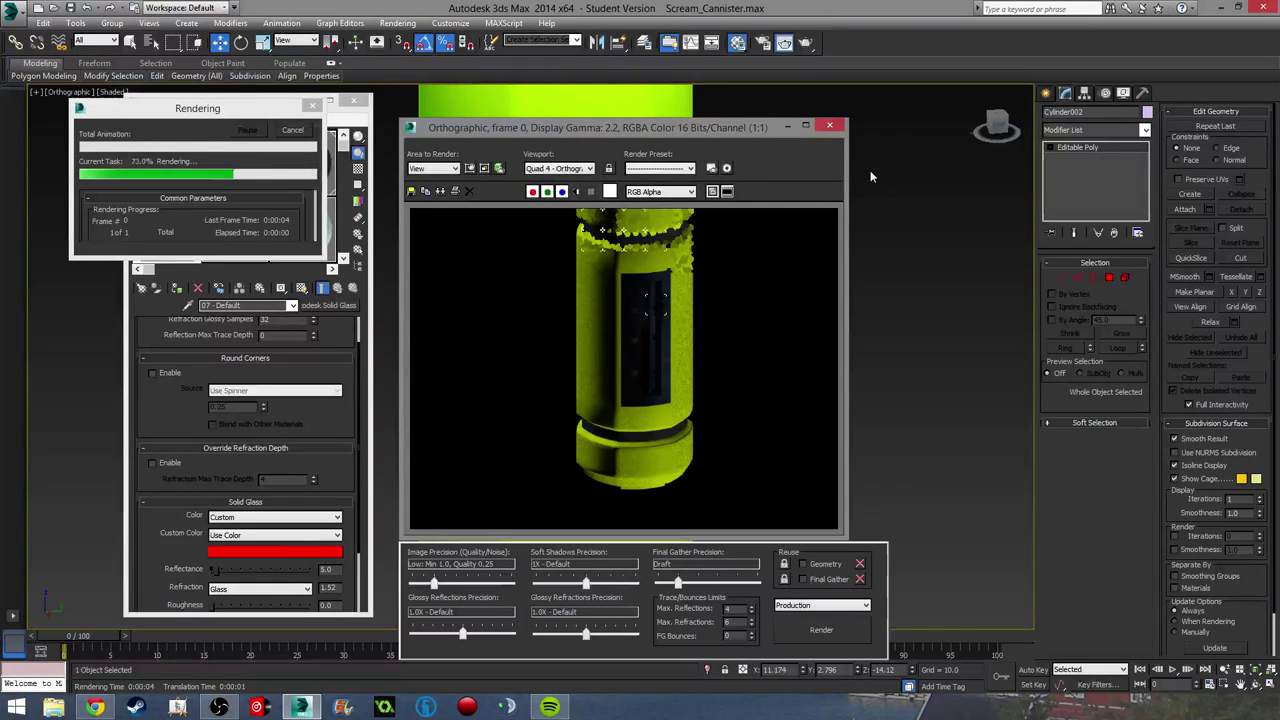
left_click(830, 127)
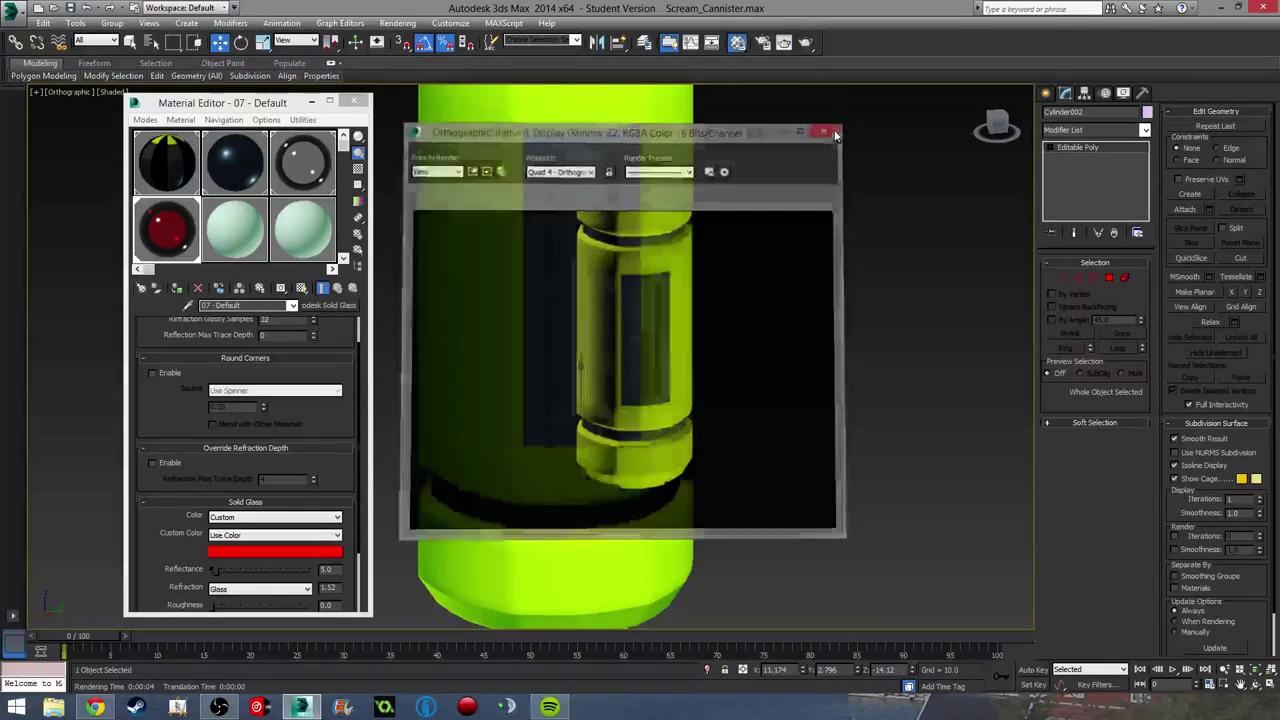
Step: Review the red glass settings and render a close-up of the canister's window to check the inner cylinder
scroll(350, 414, "down", 2)
scroll(350, 414, "down", 1)
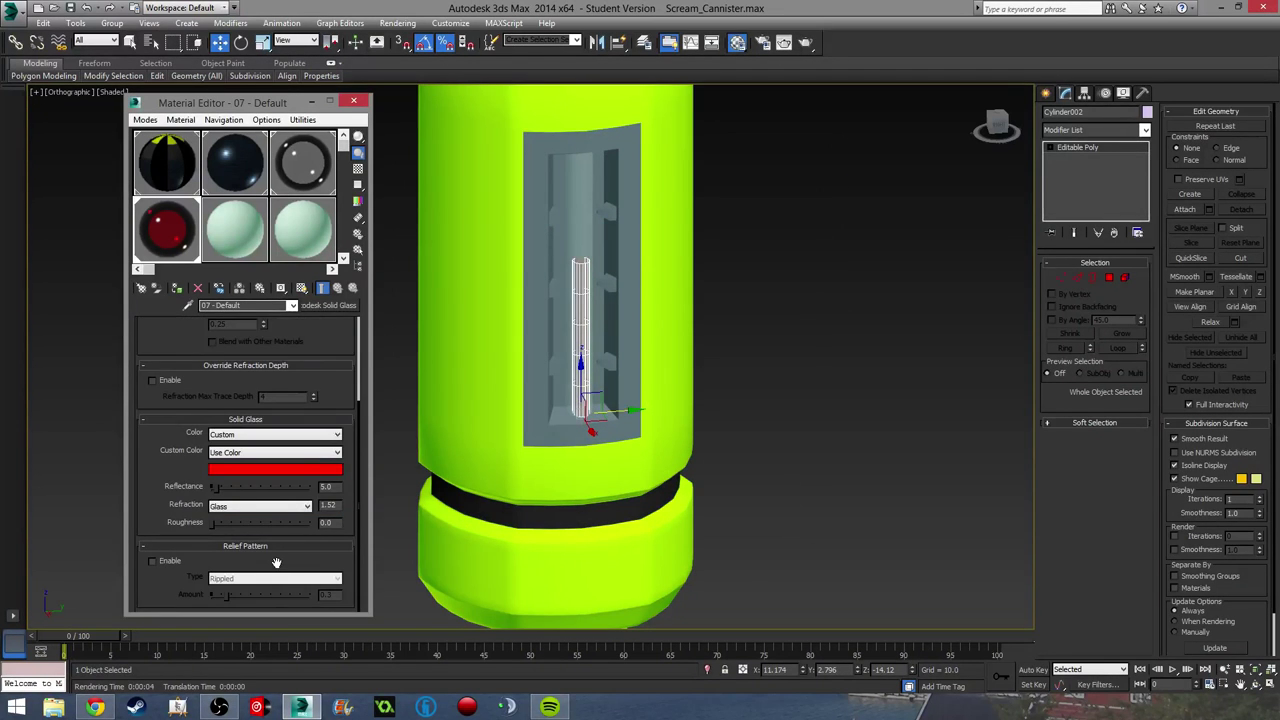
scroll(276, 563, "up", 3)
middle_click_drag(645, 309, 654, 386)
scroll(637, 382, "up", 5)
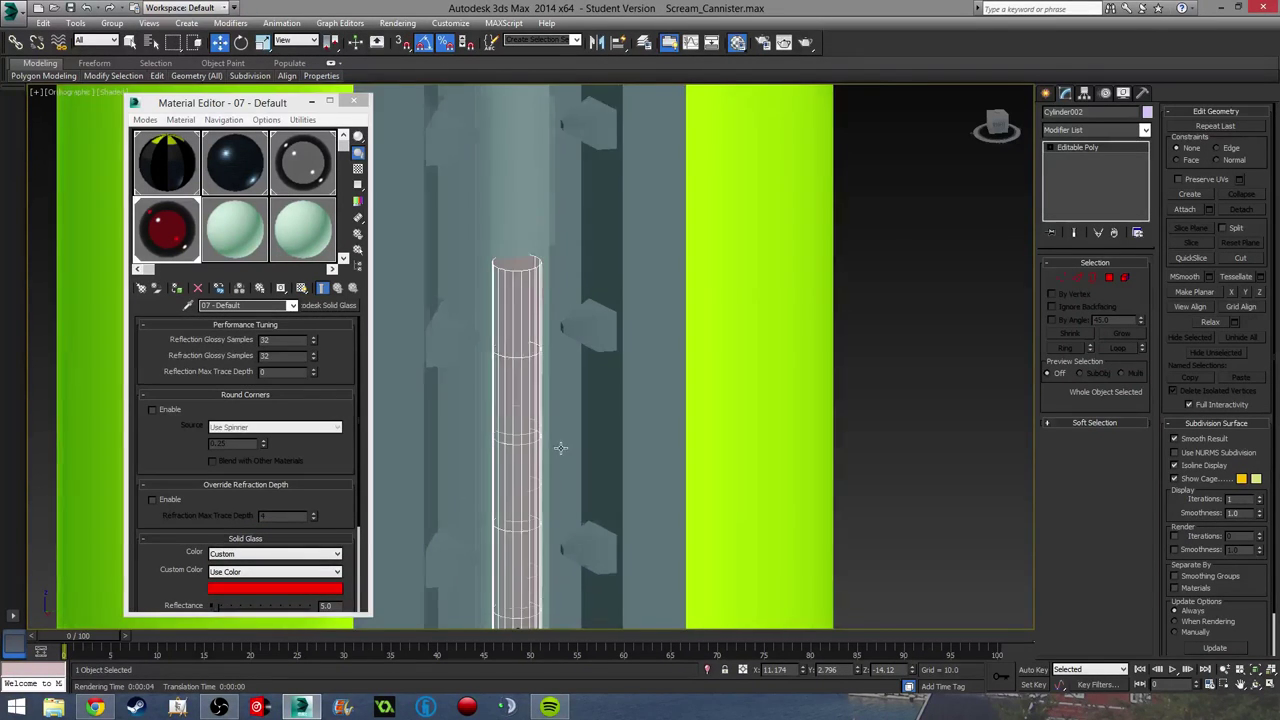
middle_click_drag(566, 438, 611, 269)
key("shift+q")
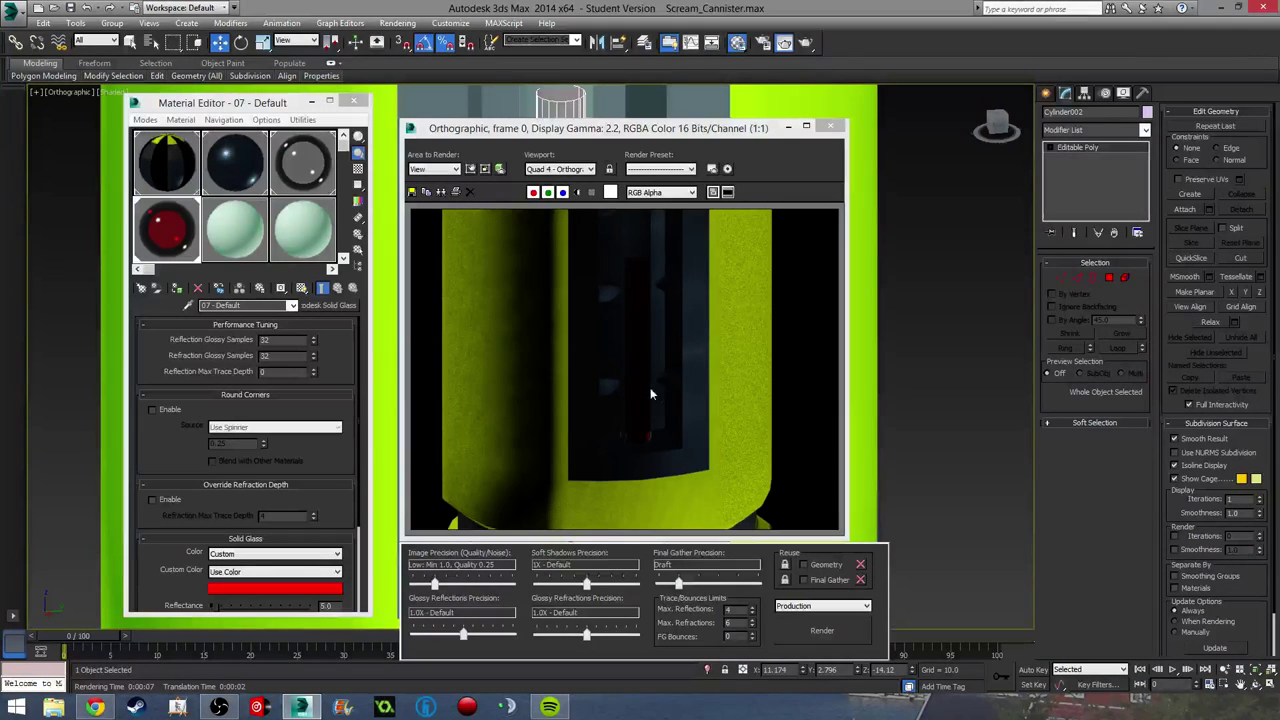
left_click(832, 124)
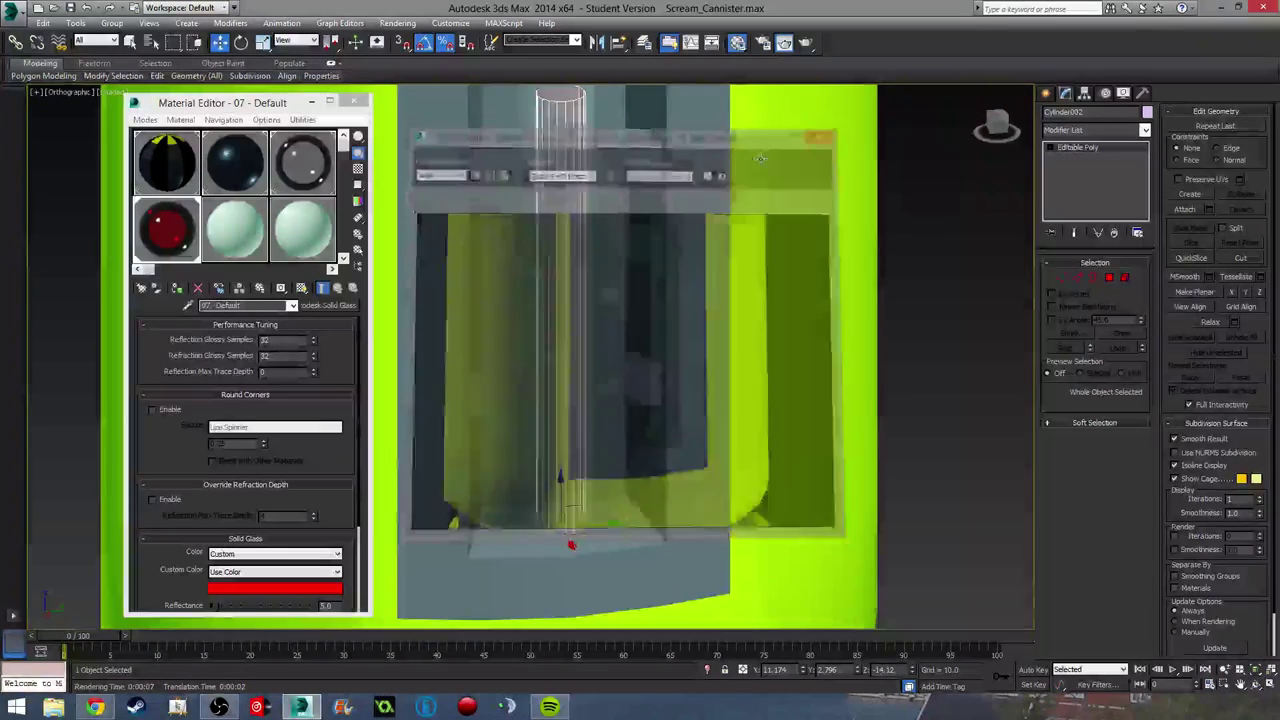
Step: Close the Material Editor, select all four canister objects and group them under the name Scream Can
middle_click_drag(845, 285, 771, 383)
scroll(771, 383, "down", 3)
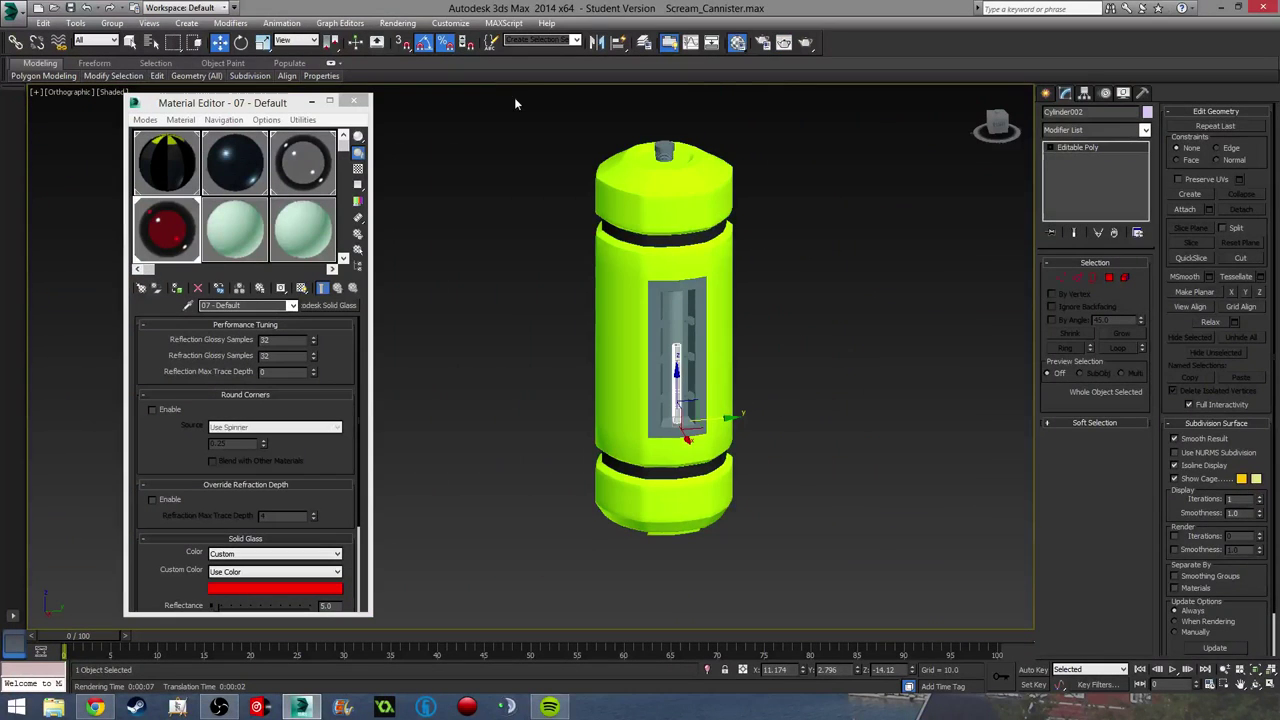
key("ctrl+a")
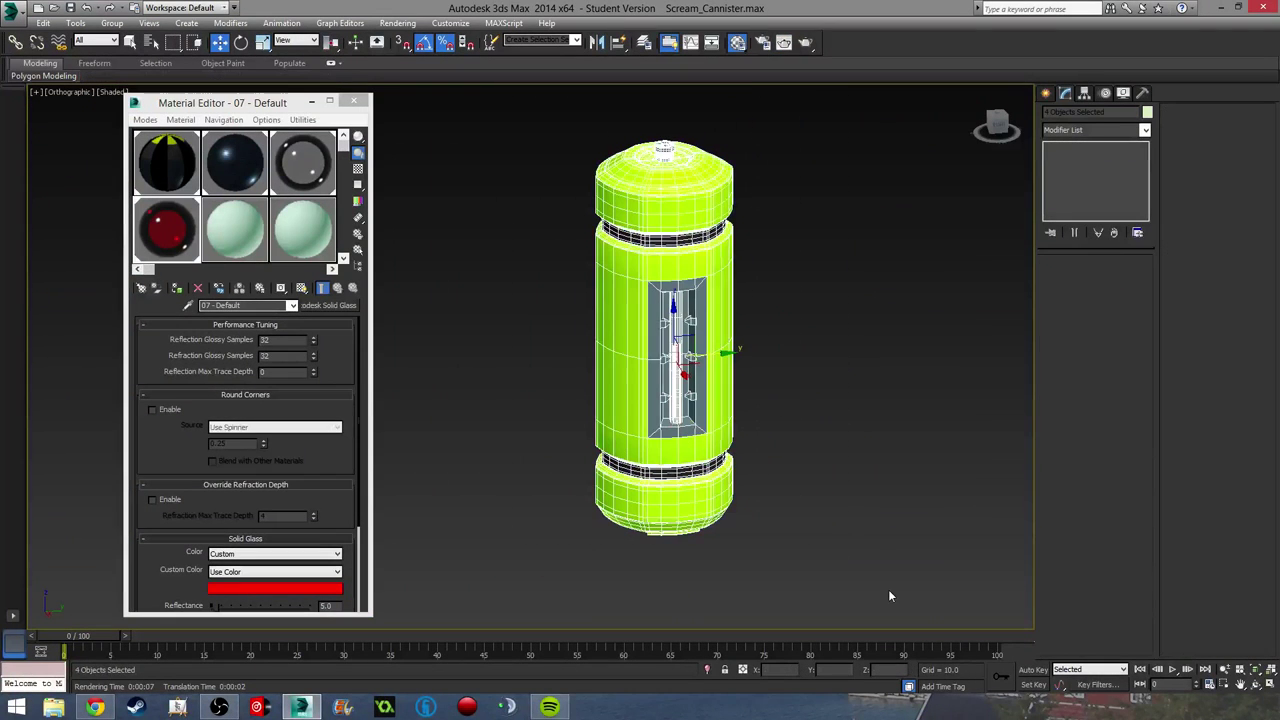
left_click(353, 101)
middle_click_drag(688, 276, 626, 272)
left_click(594, 195)
left_click(593, 195)
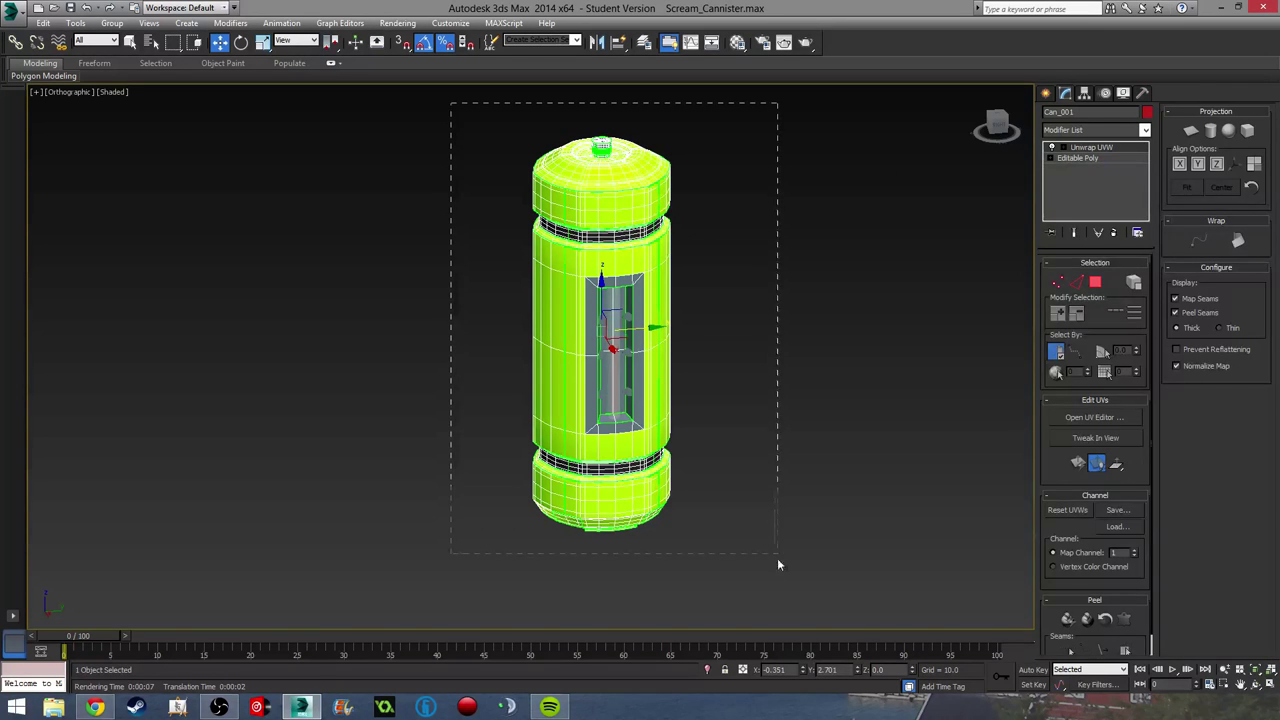
left_click_drag(778, 562, 778, 562)
left_click(111, 22)
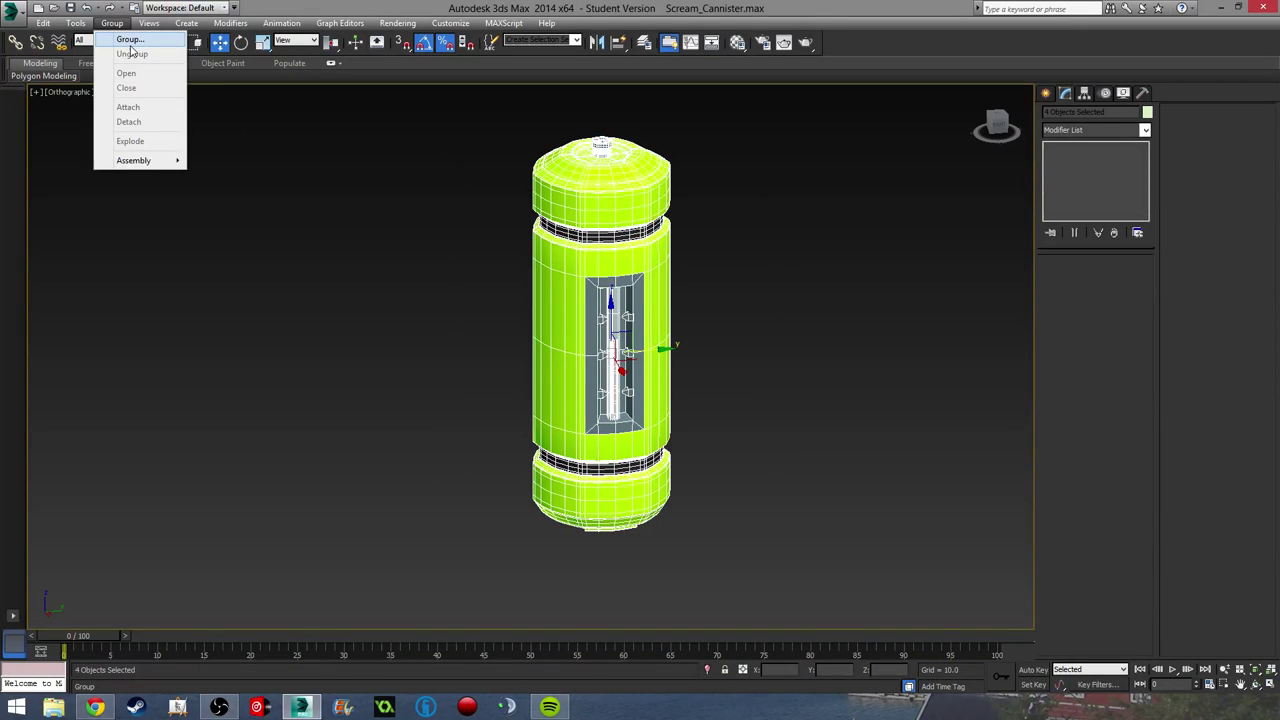
left_click(129, 40)
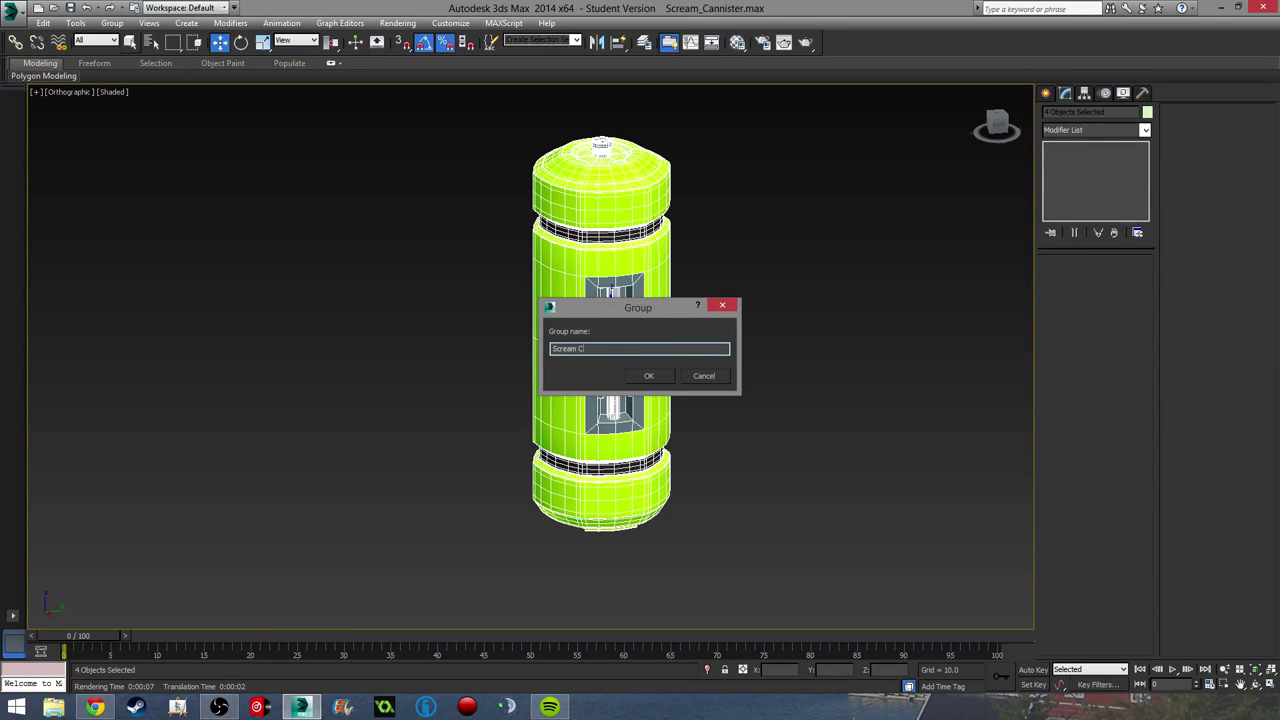
left_click(662, 379)
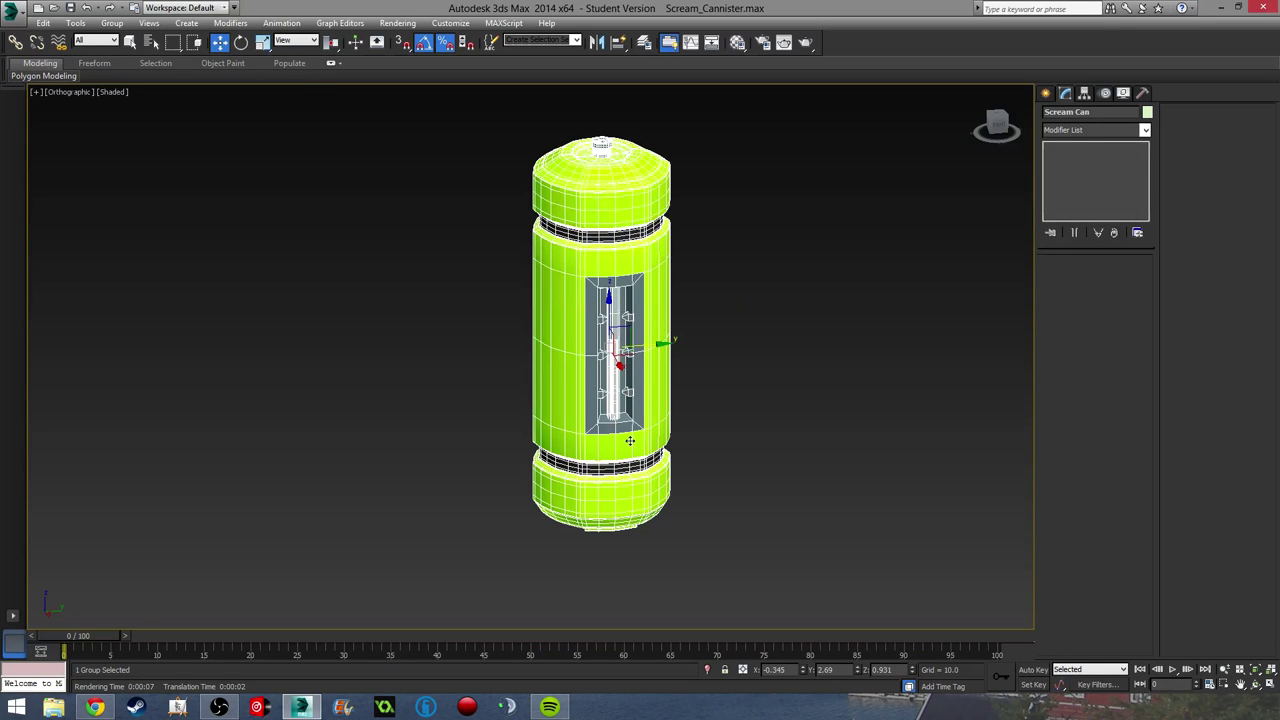
Step: Test-render the grouped canister from its plain, windowless side and close the rendered frame
middle_click_drag(570, 405, 492, 429)
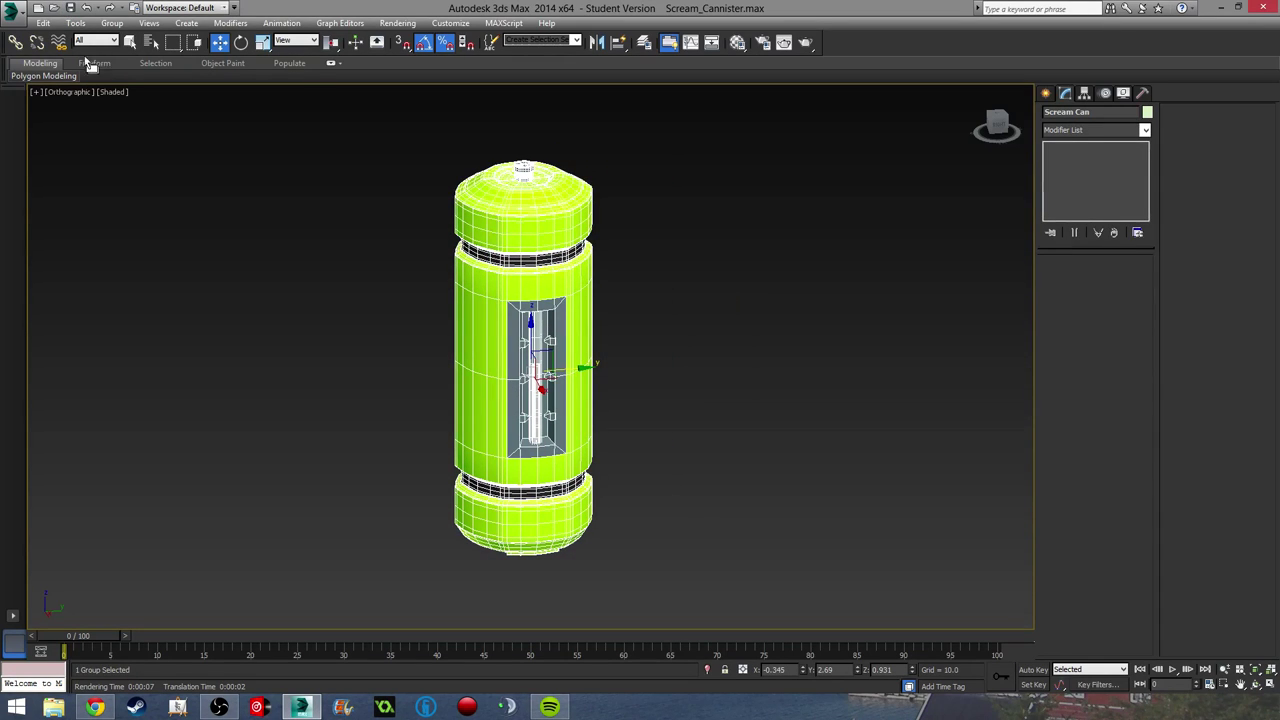
middle_click_drag(657, 444, 492, 443, "alt")
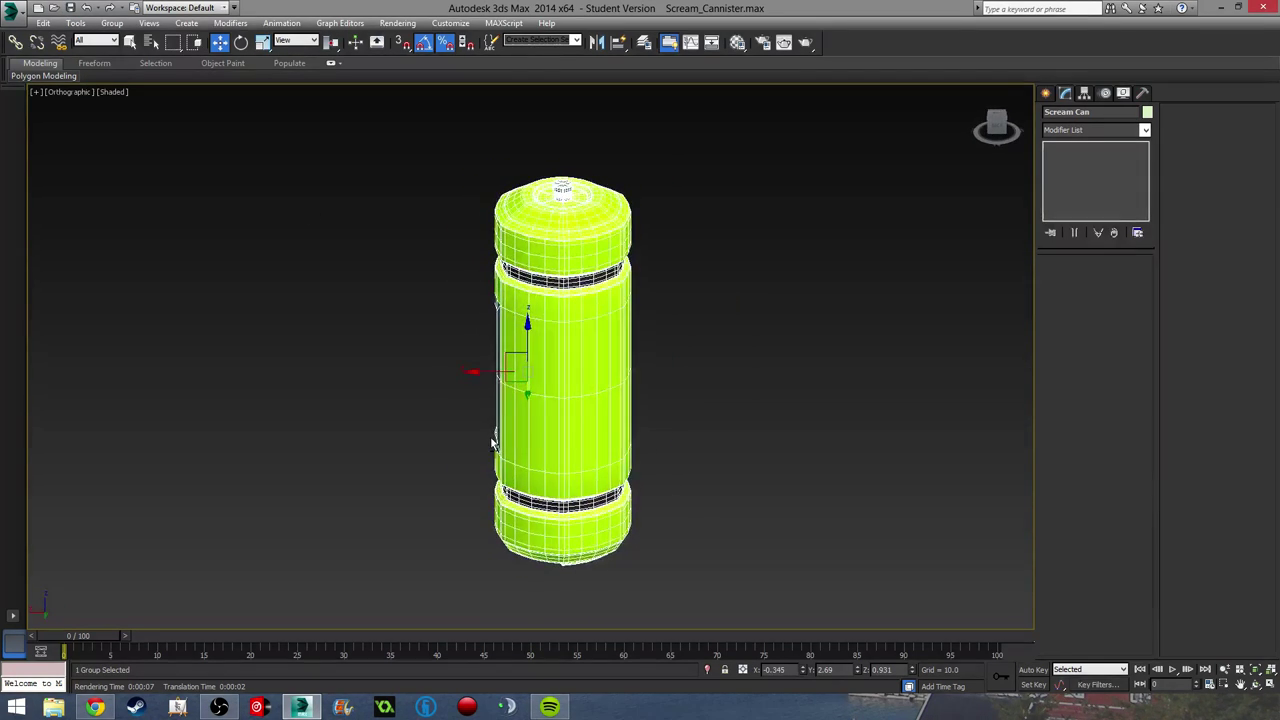
key("shift+q")
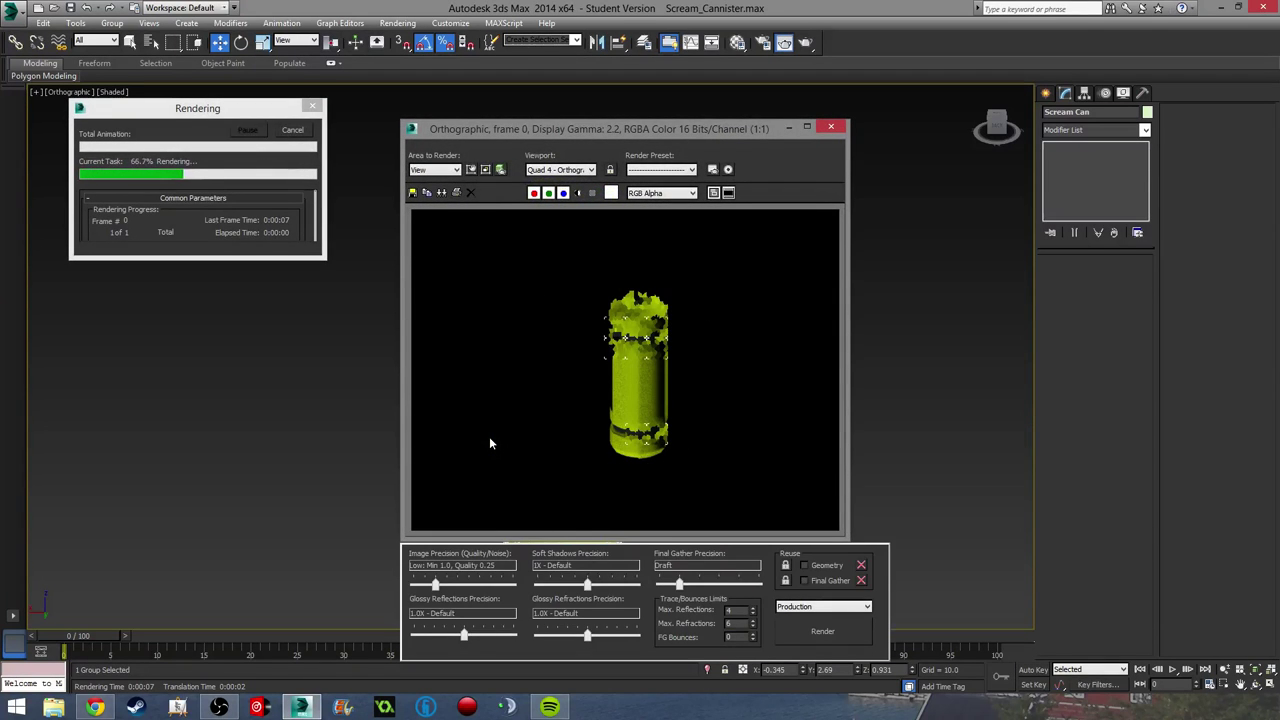
left_click(830, 127)
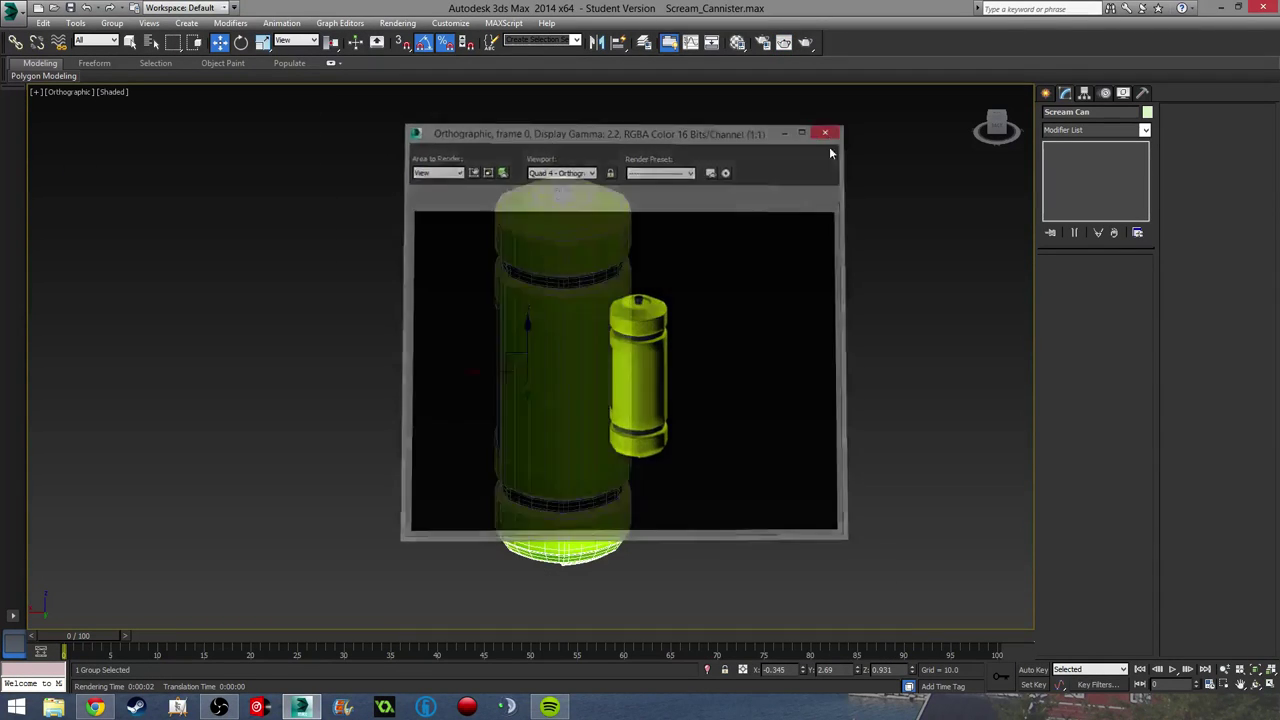
Step: Compare the canister's window and upper end with the orange scream canister reference picture in Windows Photo Viewer
middle_click_drag(443, 376, 583, 389, "alt")
scroll(560, 336, "up", 4)
middle_click_drag(519, 261, 505, 307)
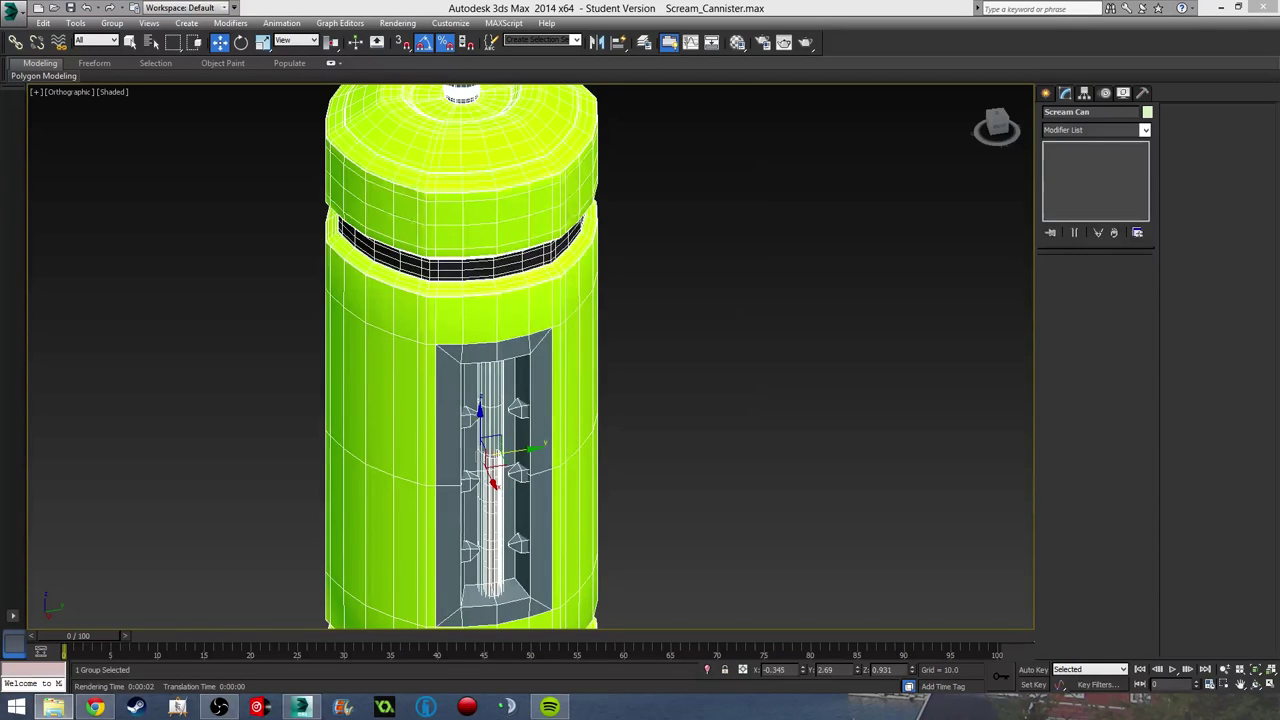
scroll(447, 309, "up", 3)
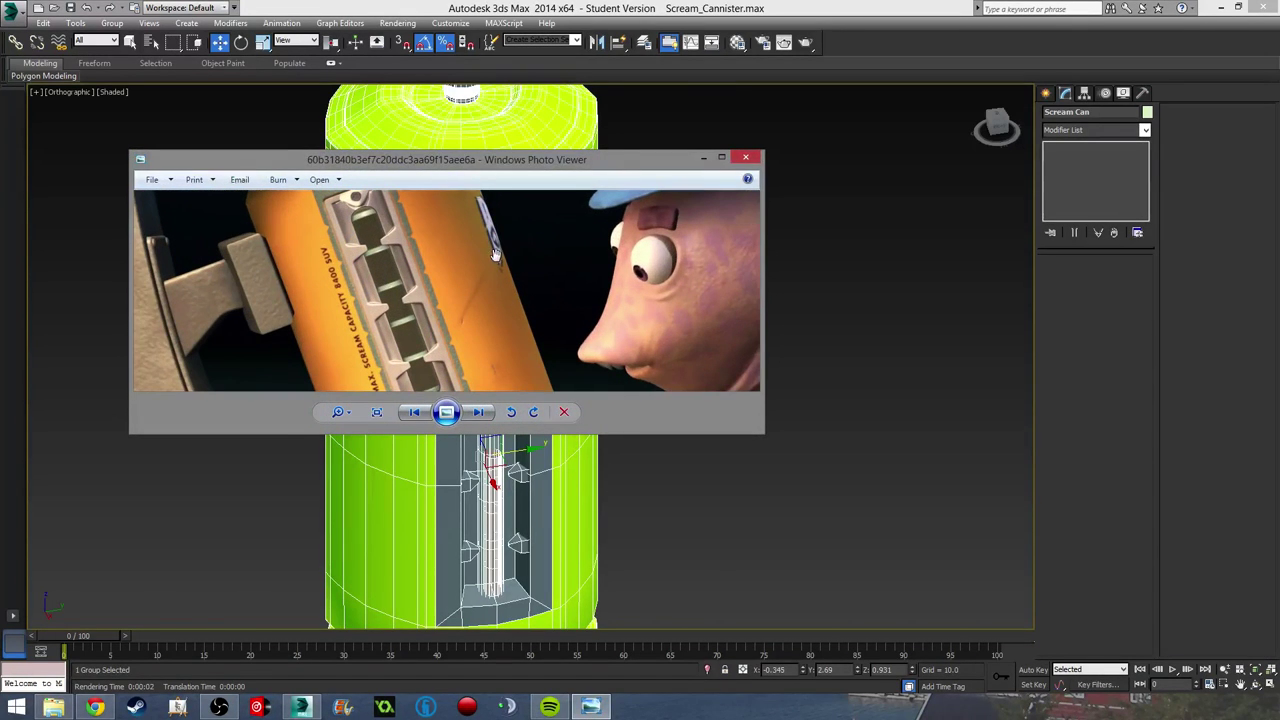
scroll(422, 252, "down", 1)
scroll(421, 270, "down", 1)
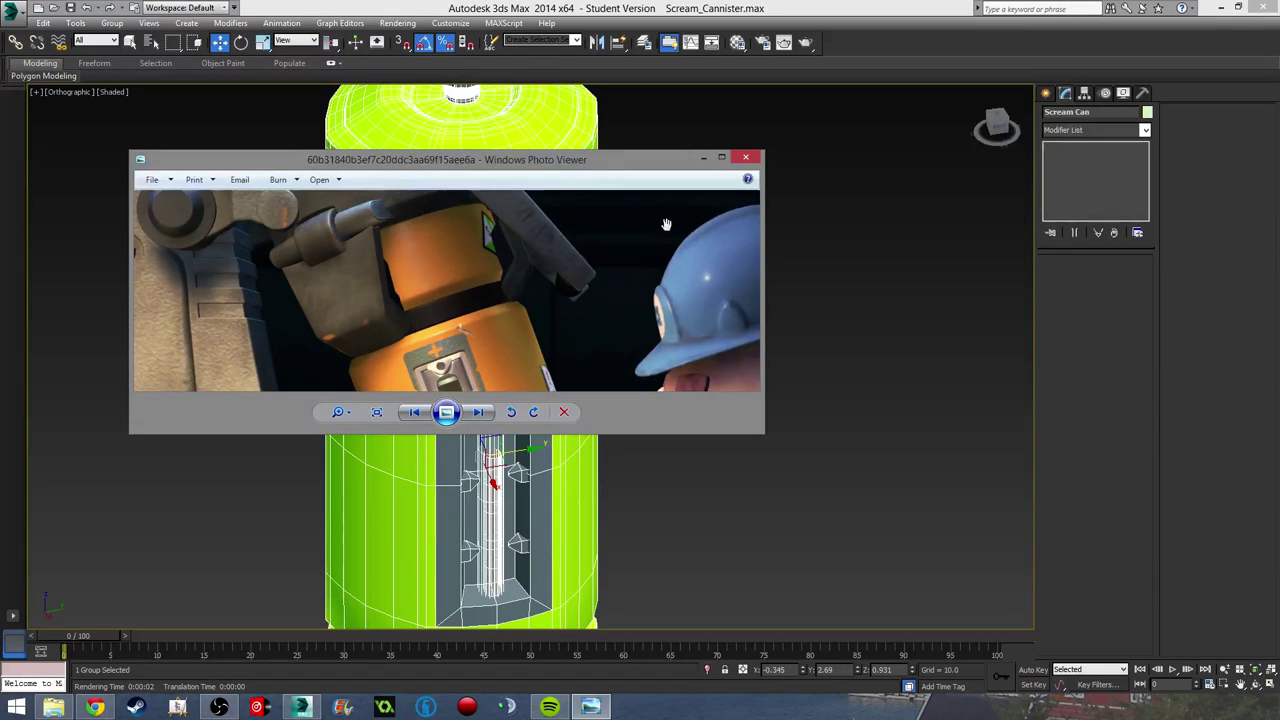
left_click(746, 158)
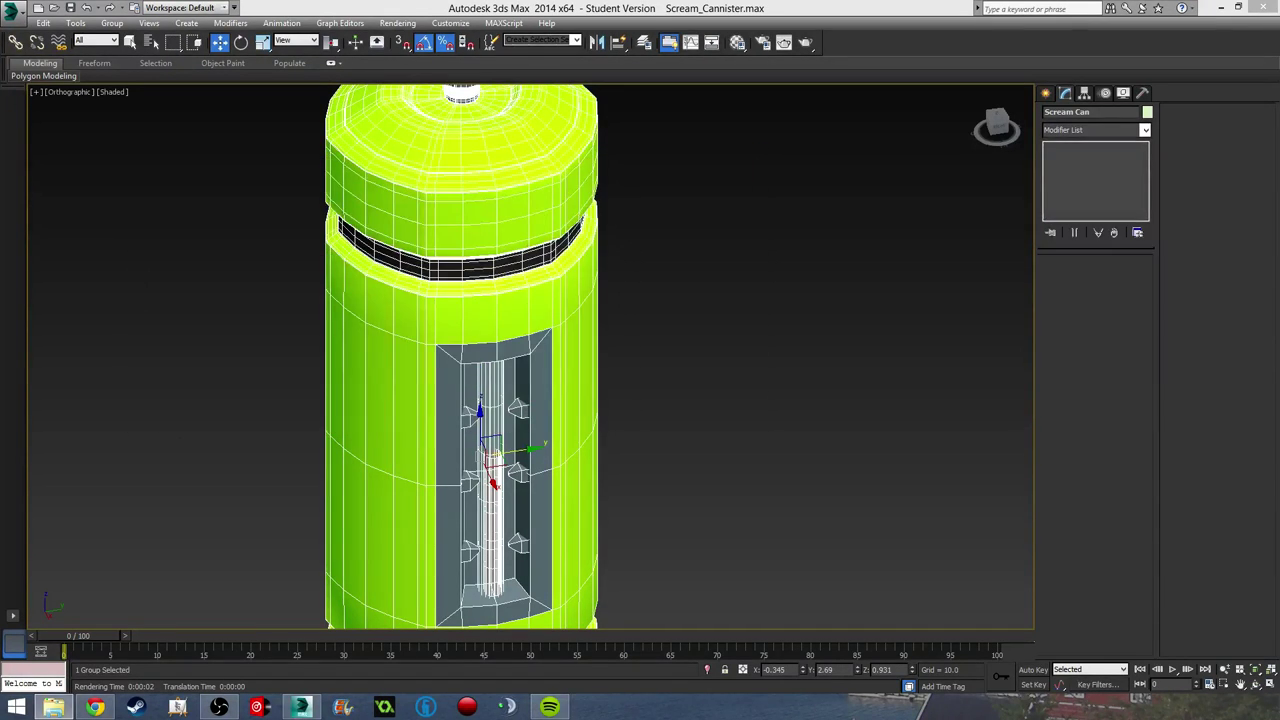